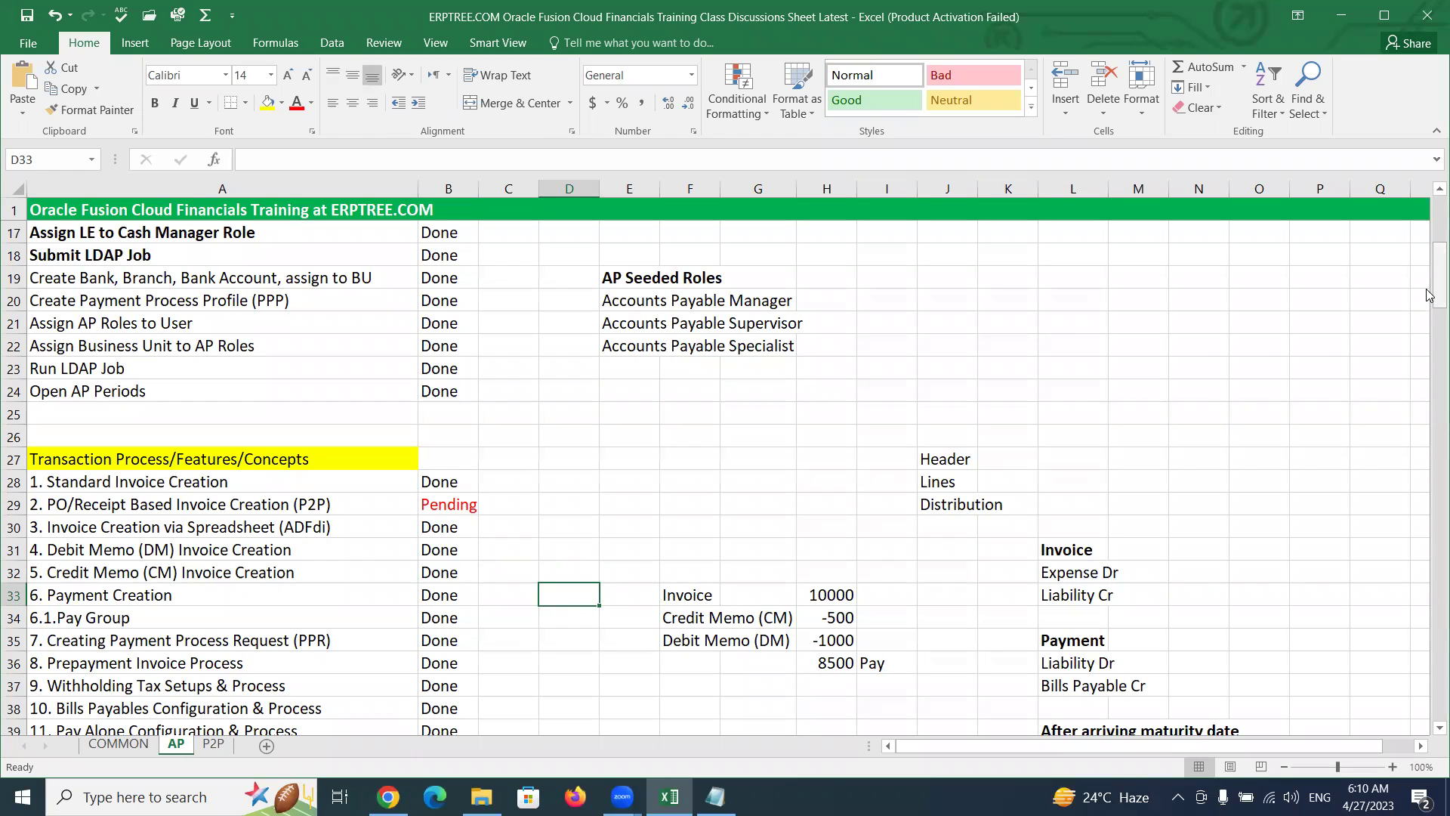
Step: Copy the item 34 title without its number from A61 into A175 and fill row 175 with yellow
click(200, 502)
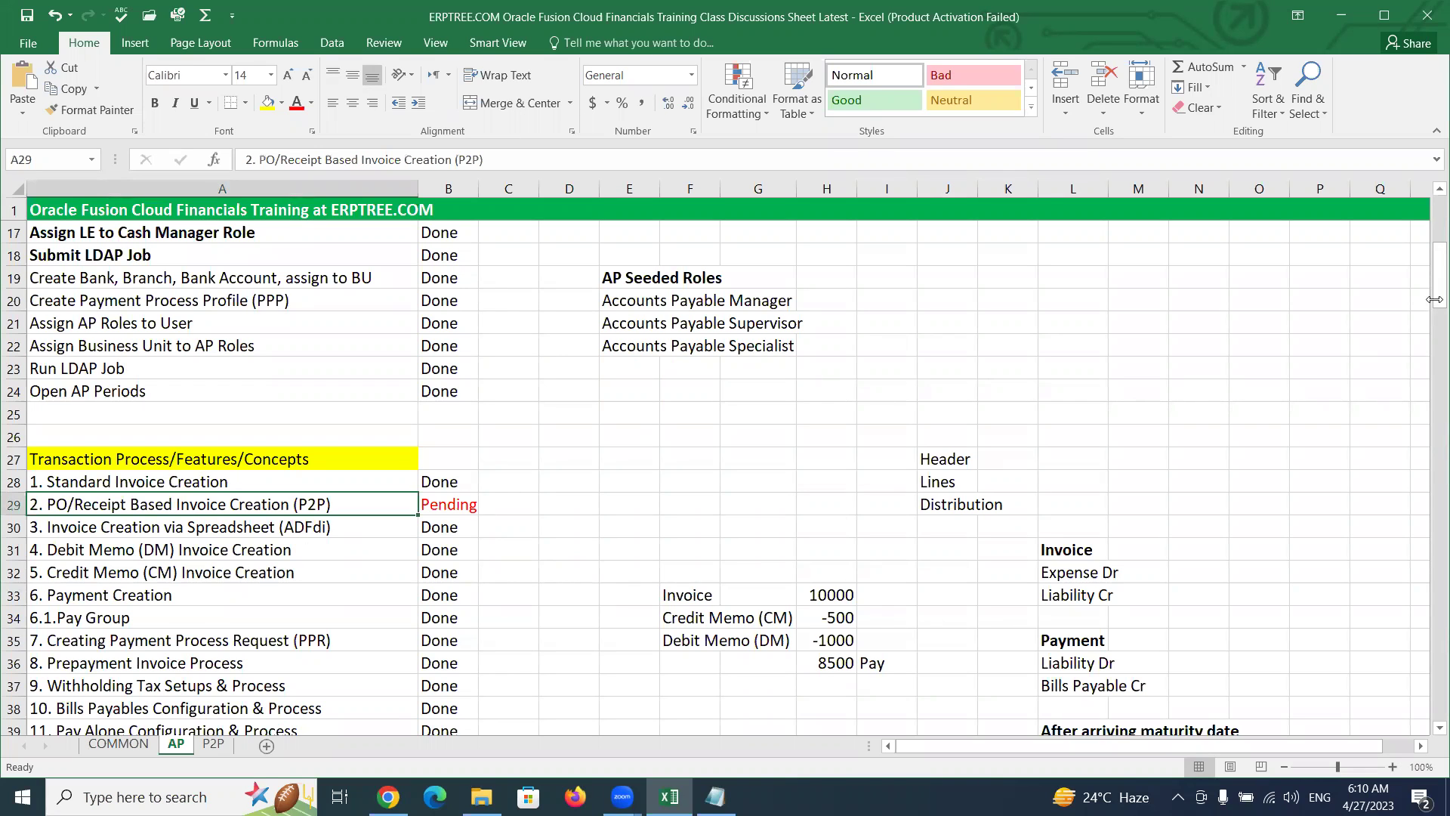
drag(1429, 290, 1434, 364)
click(269, 615)
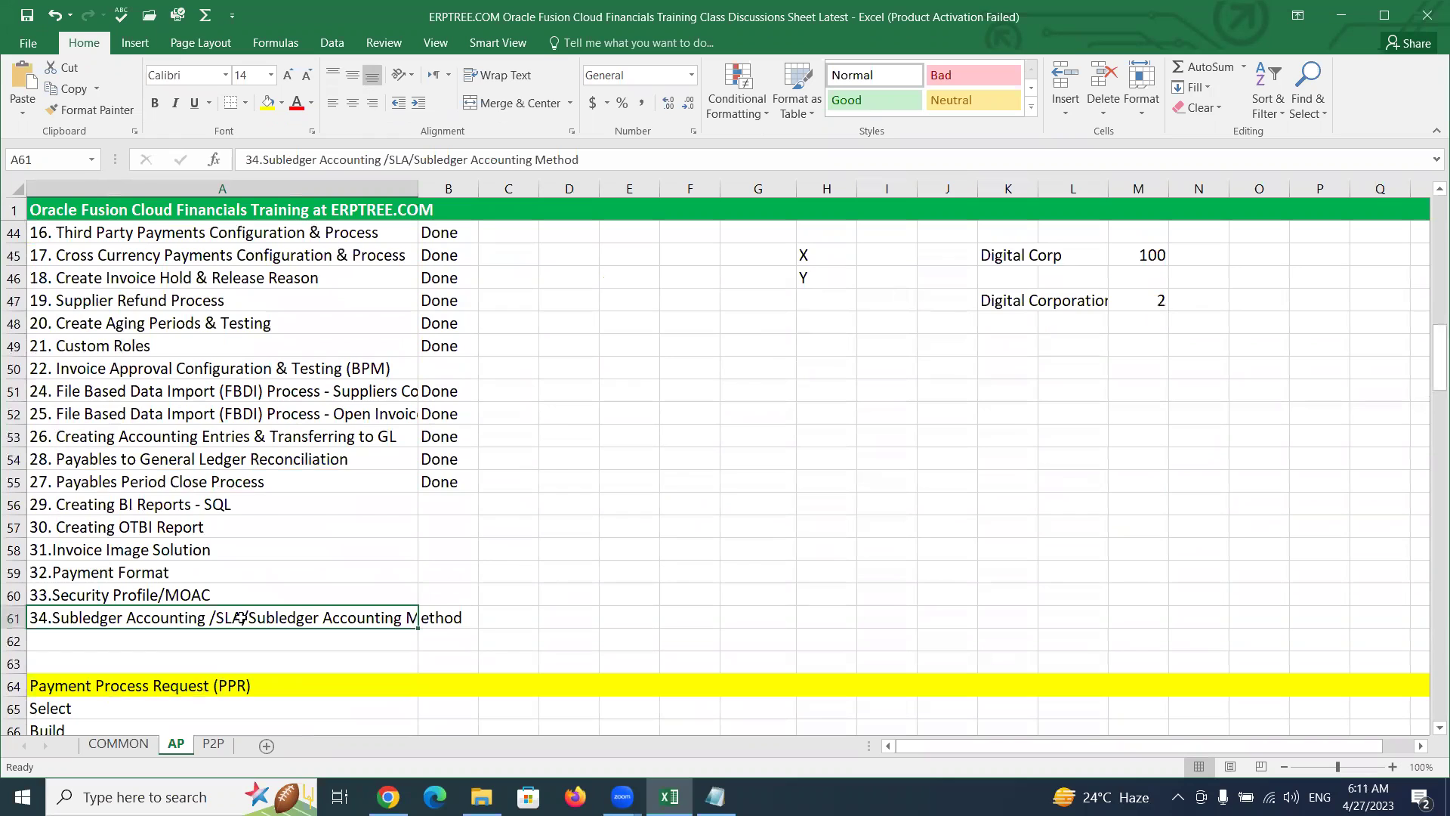
drag(602, 161, 266, 162)
key(ctrl+c)
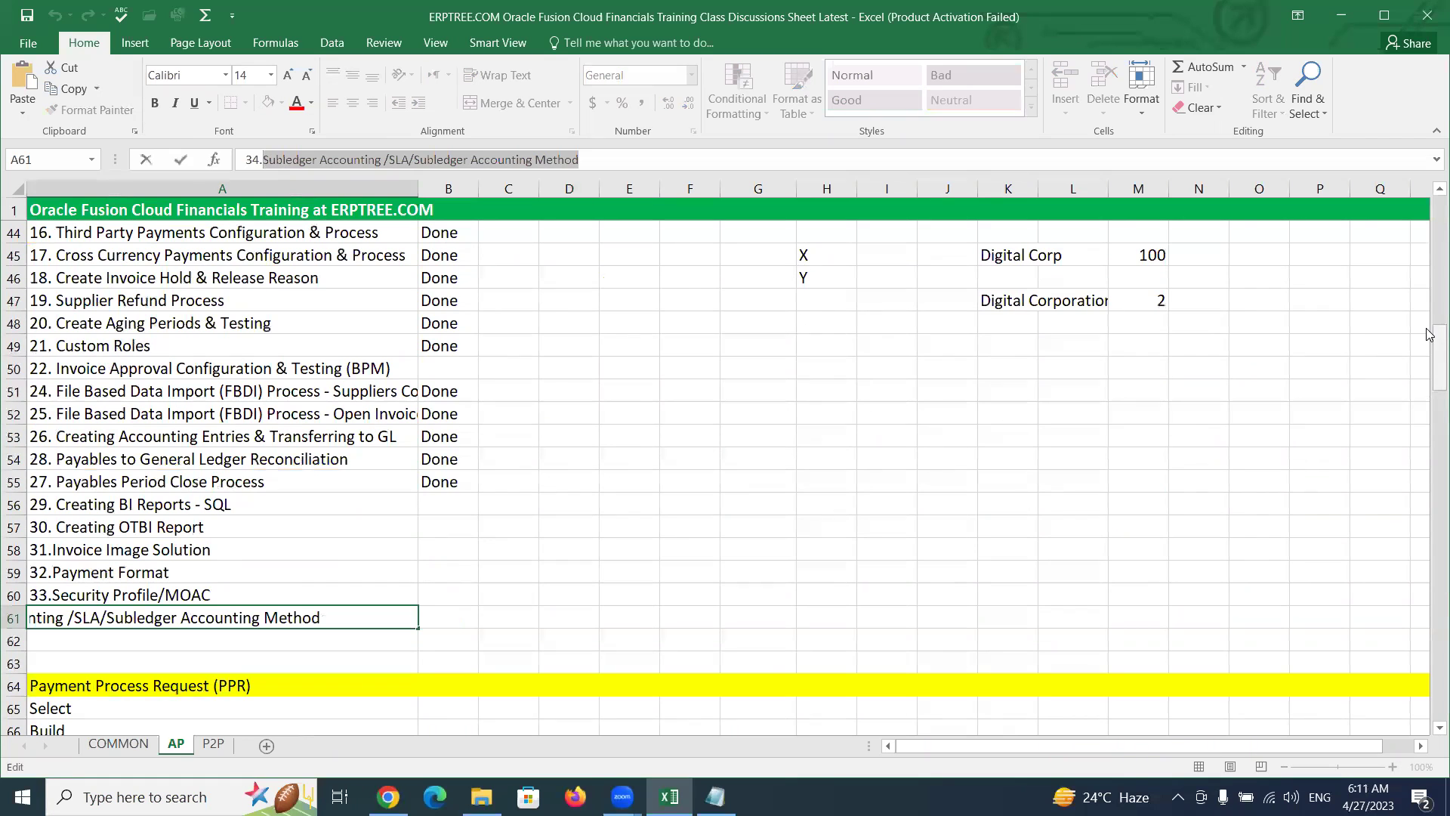
drag(1429, 349, 1428, 665)
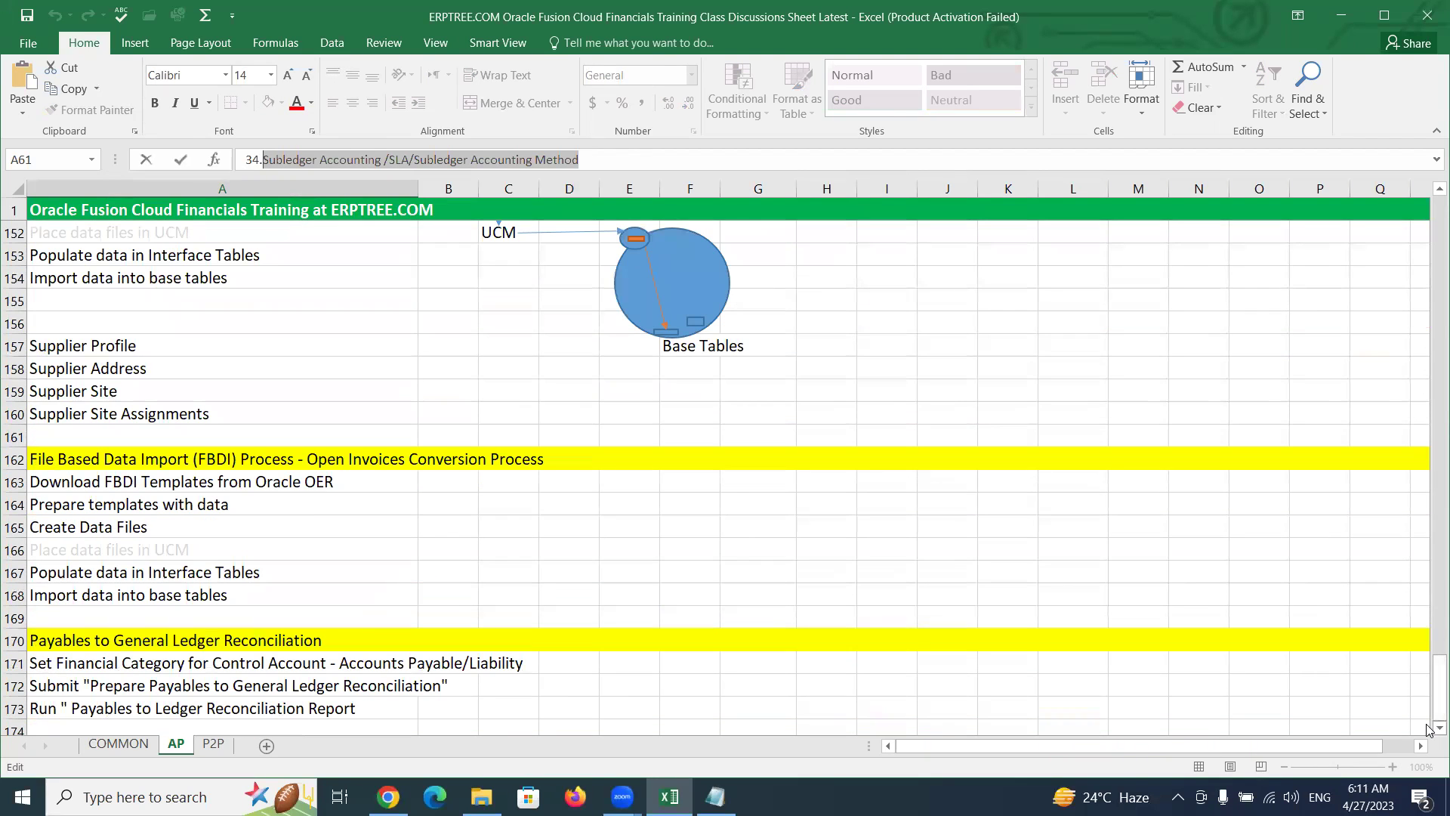
scroll(1428, 729, down, 5)
scroll(1428, 729, down, 1)
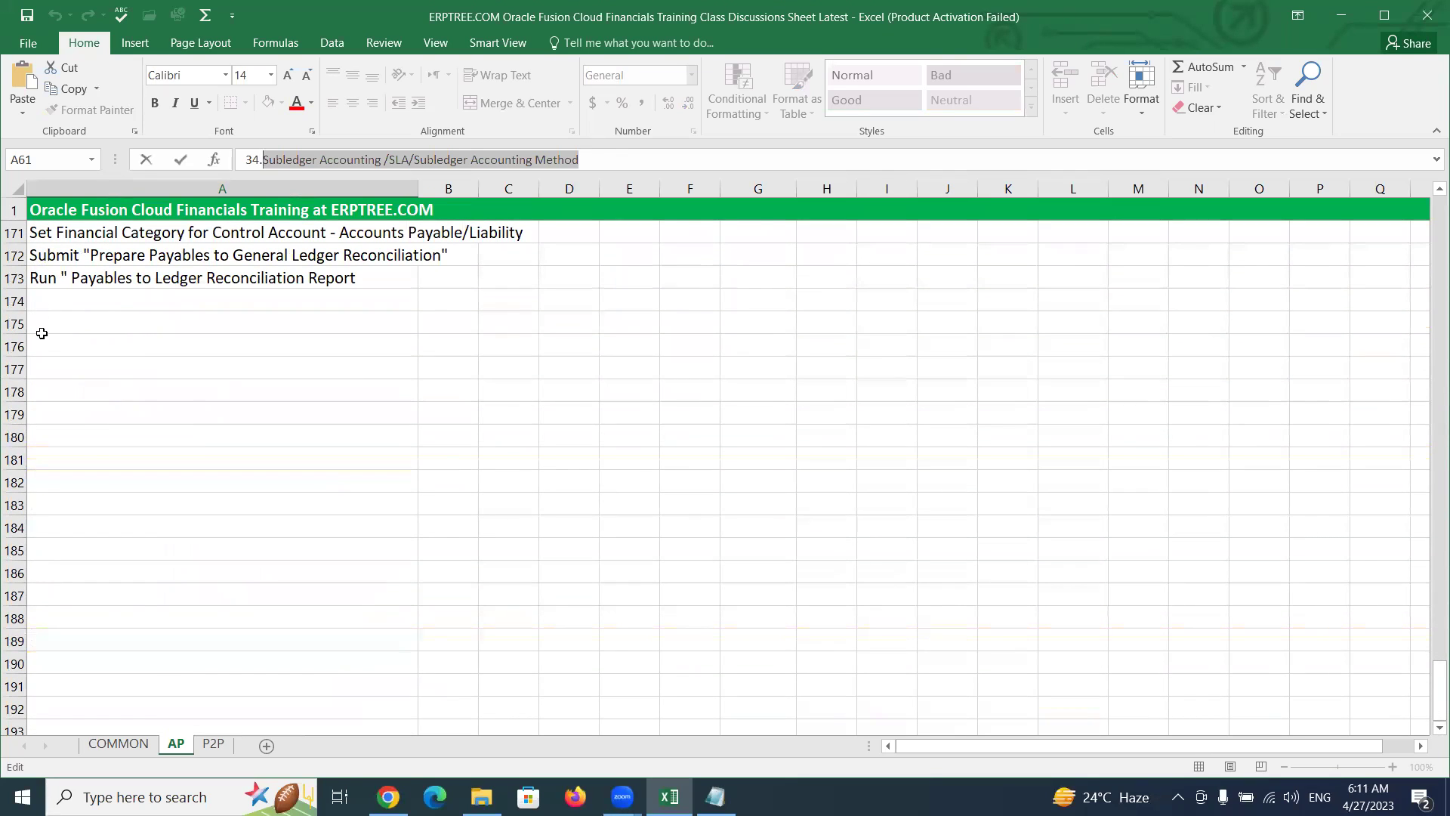
click(42, 319)
key(ctrl+v)
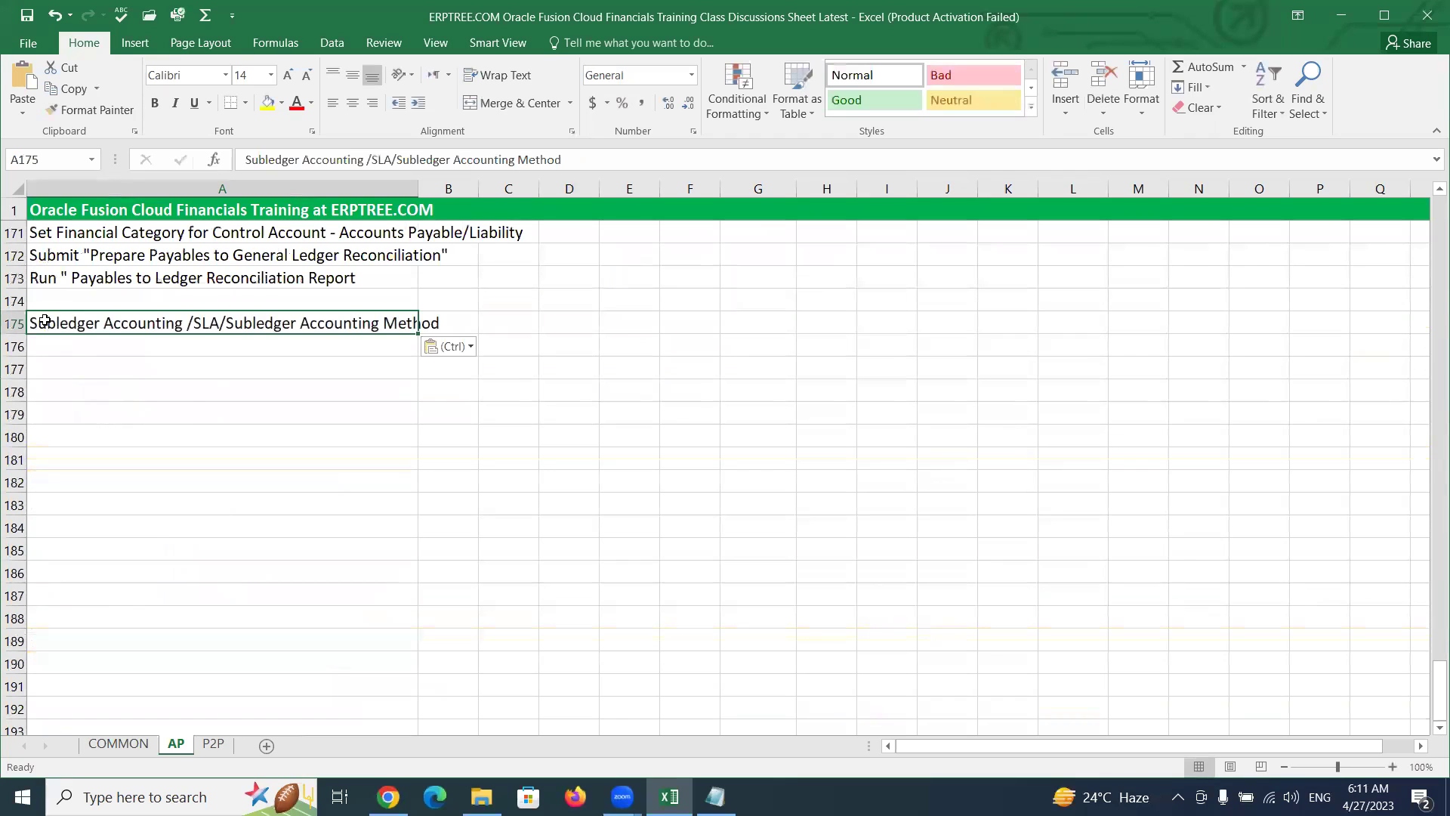
click(14, 323)
click(269, 104)
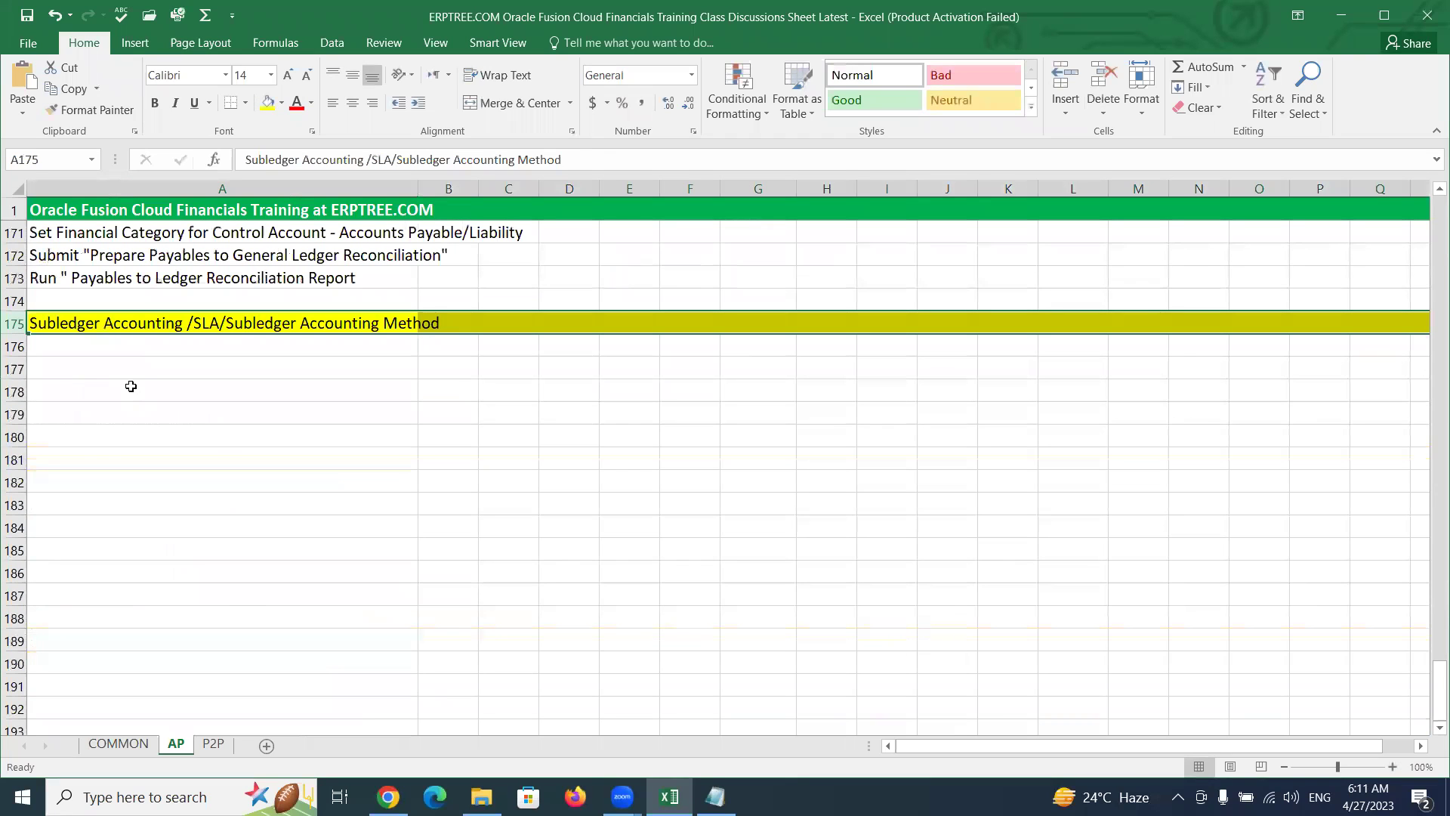
Step: Change the A175 heading to "Subledger Accounting - SLA/Subledger Accounting Method - SLAM" and save the workbook
click(192, 327)
double_click(193, 327)
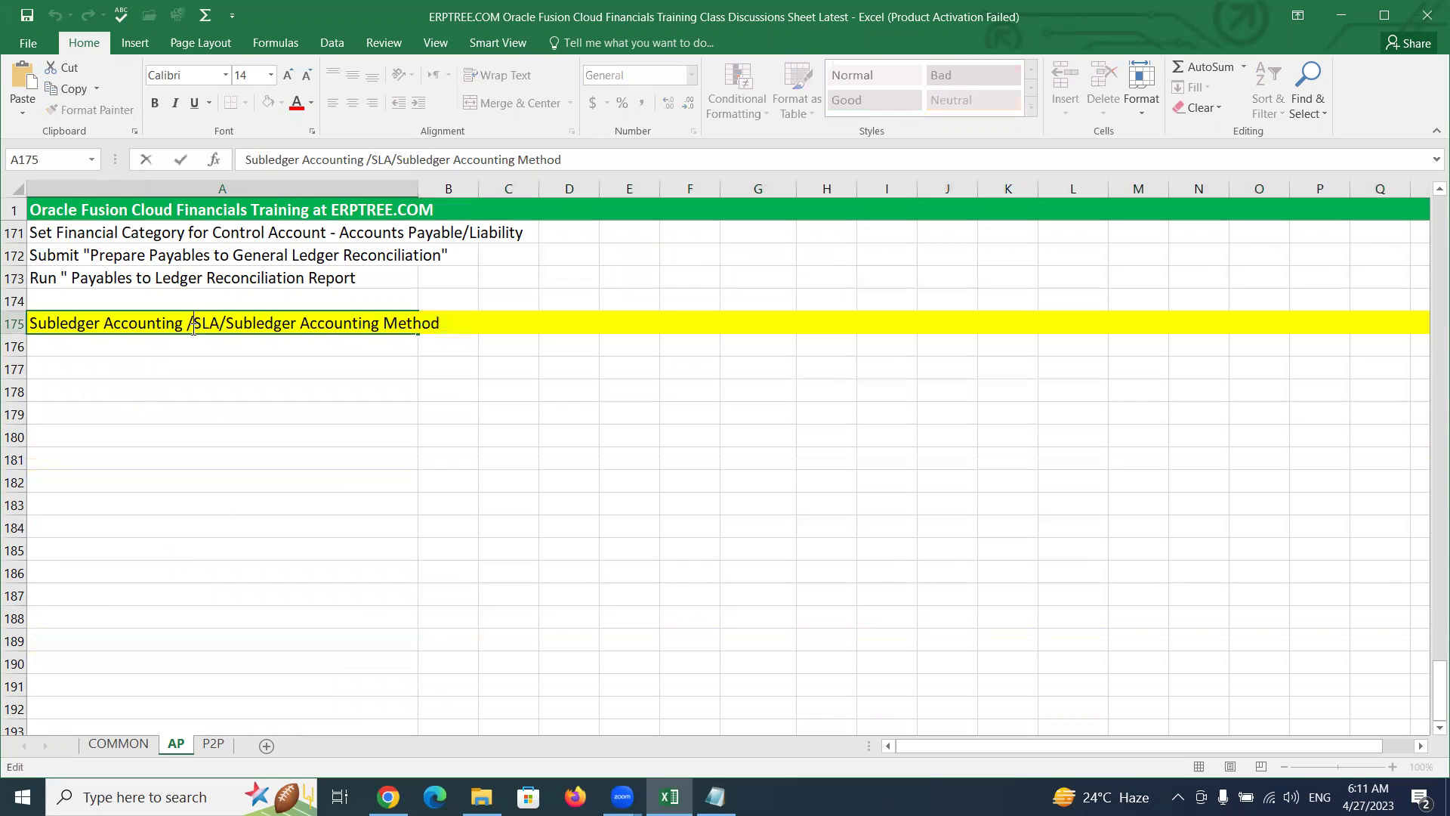
key(BackSpace)
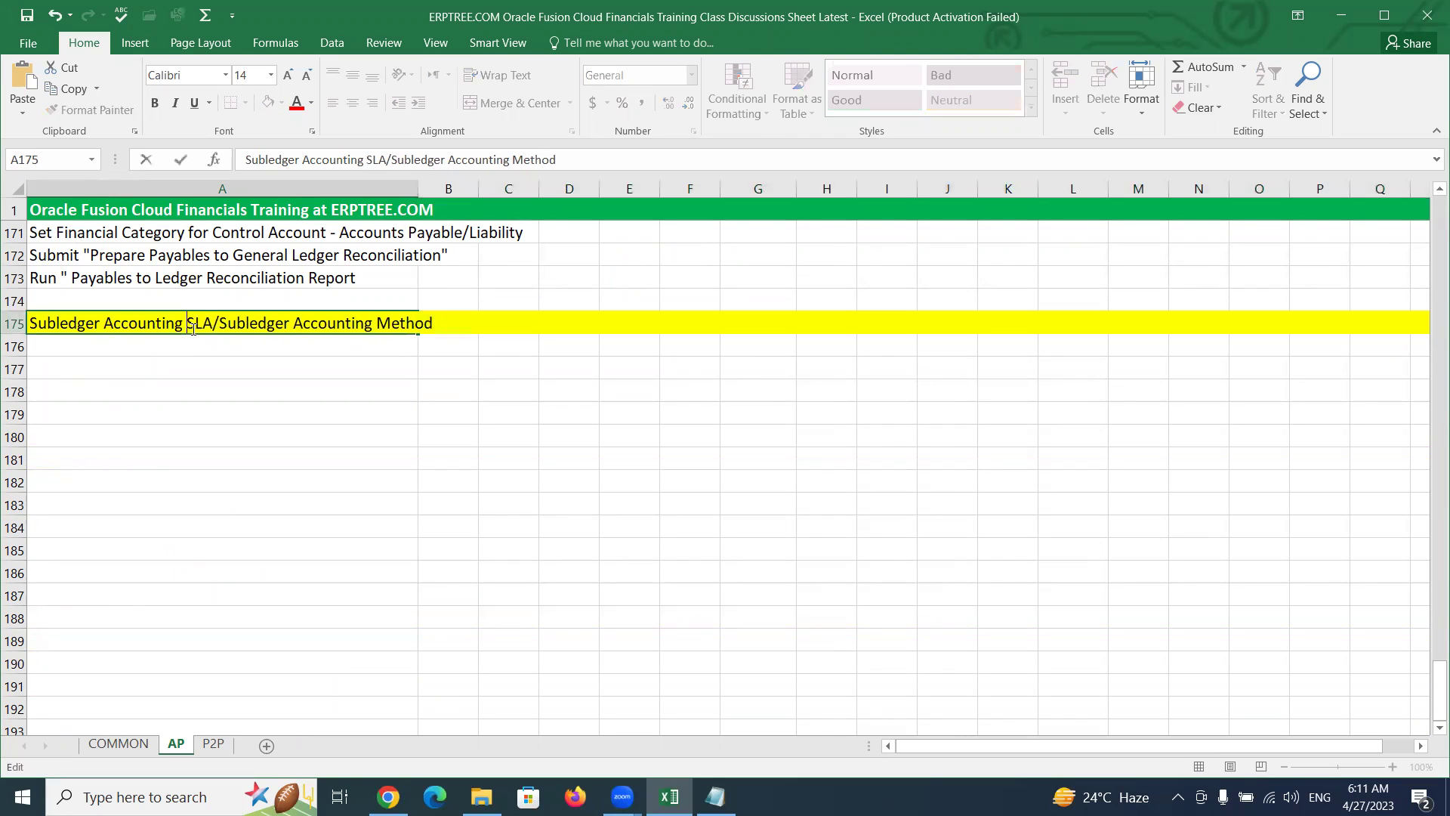
text(-)
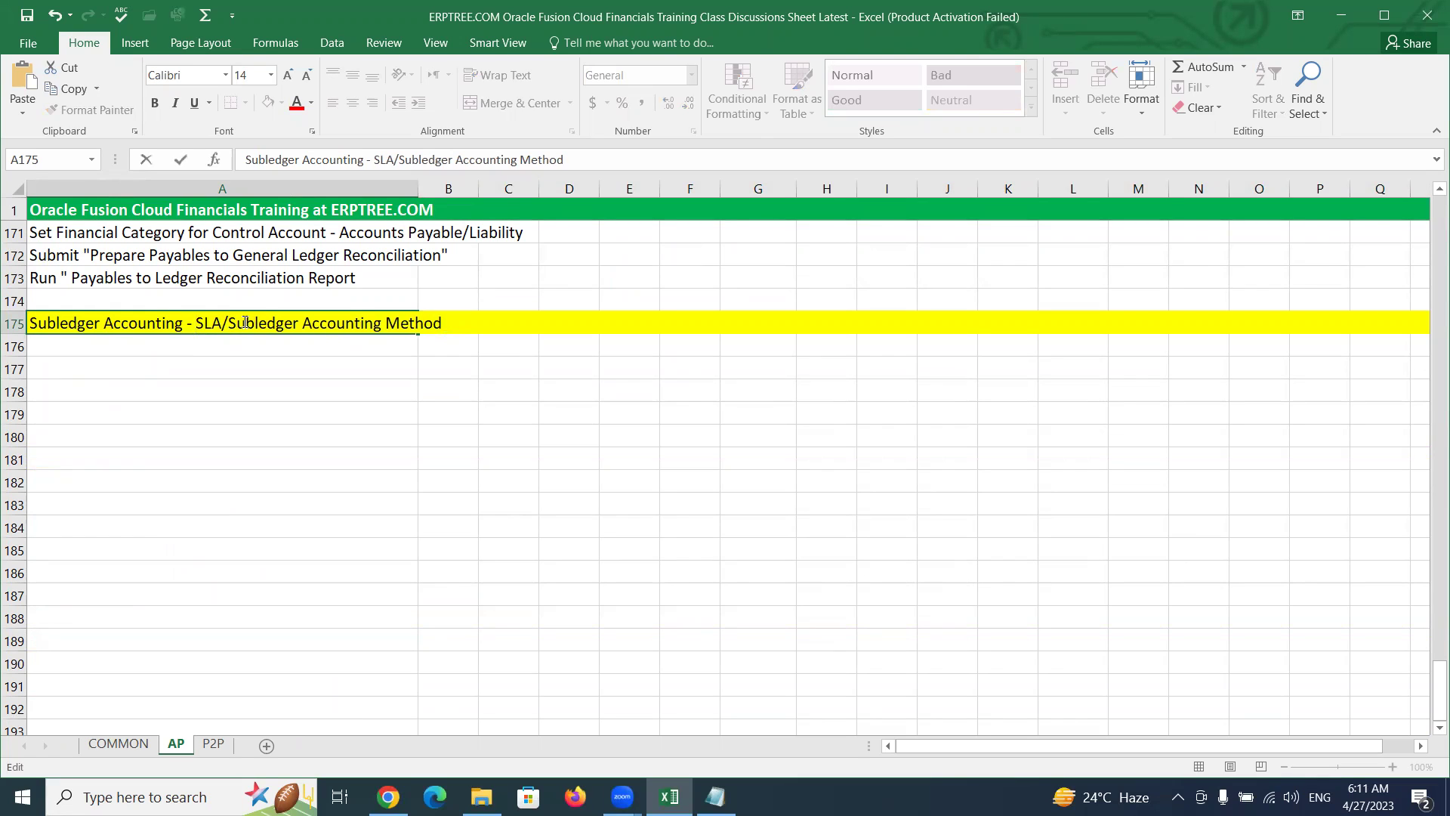
text(- SLAM)
key(ctrl+s)
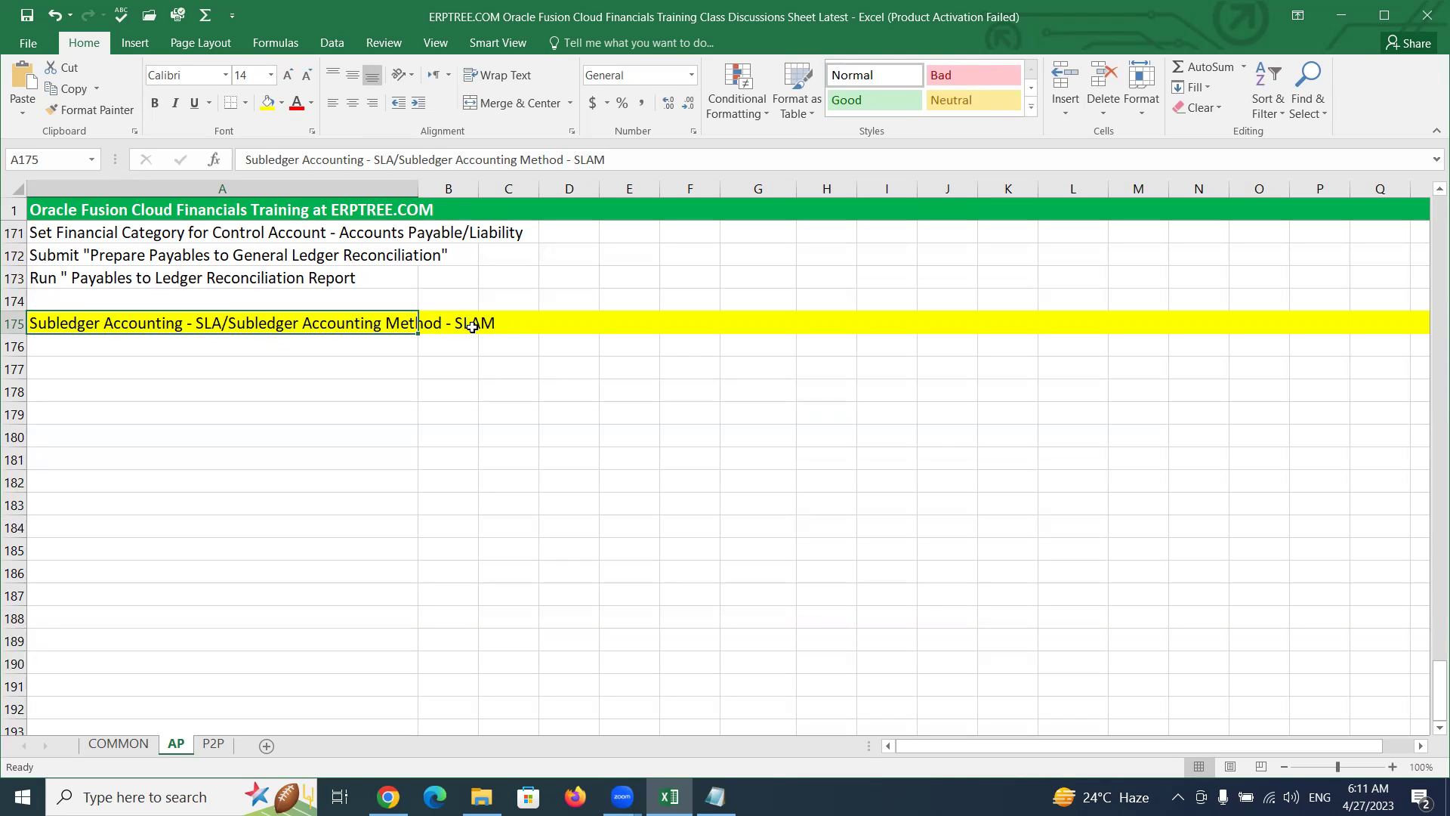
Step: Enter the heading "SLA/SLAM" in J177 and make it bold
click(236, 383)
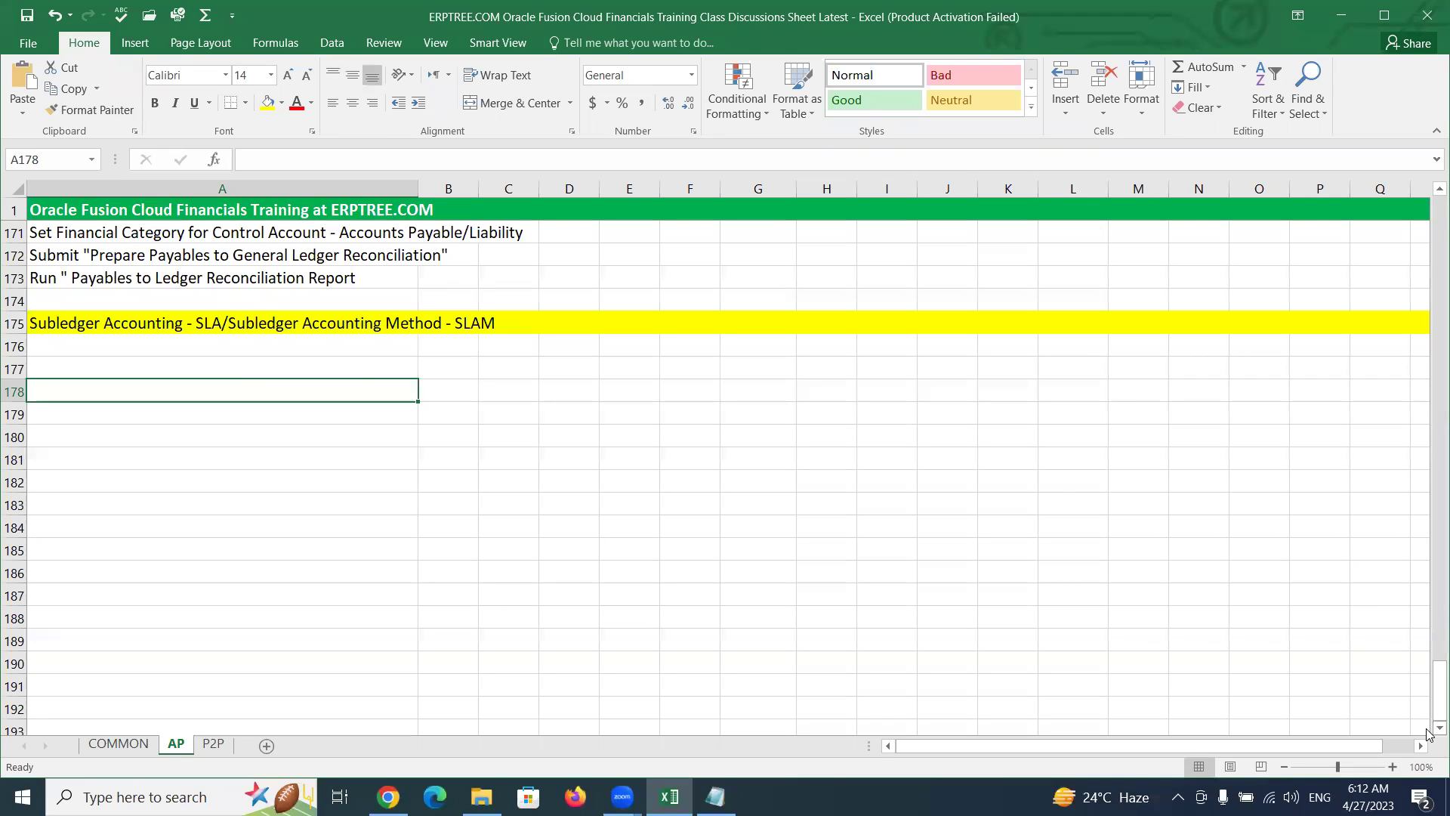
click(937, 362)
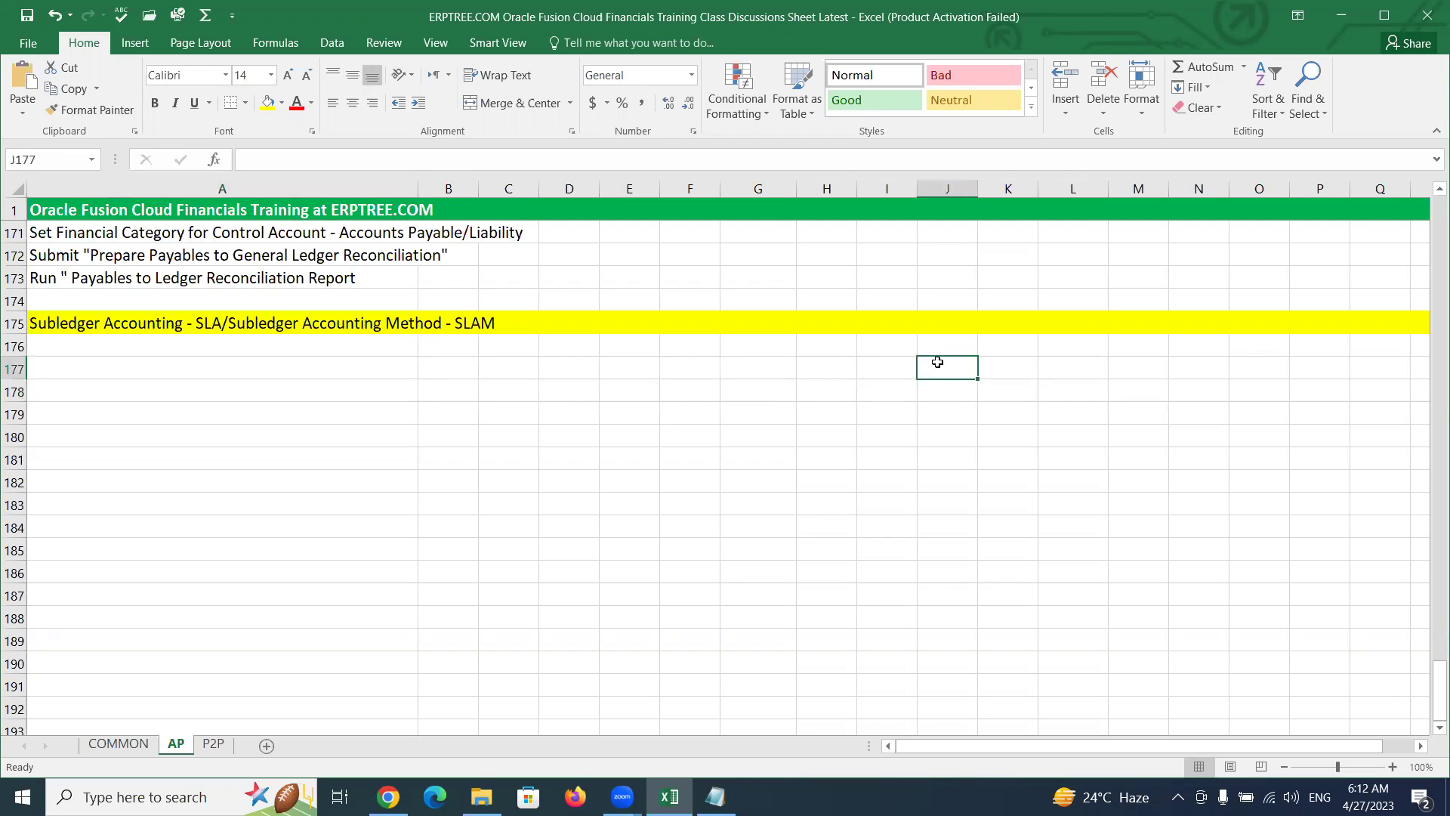
text(SL)
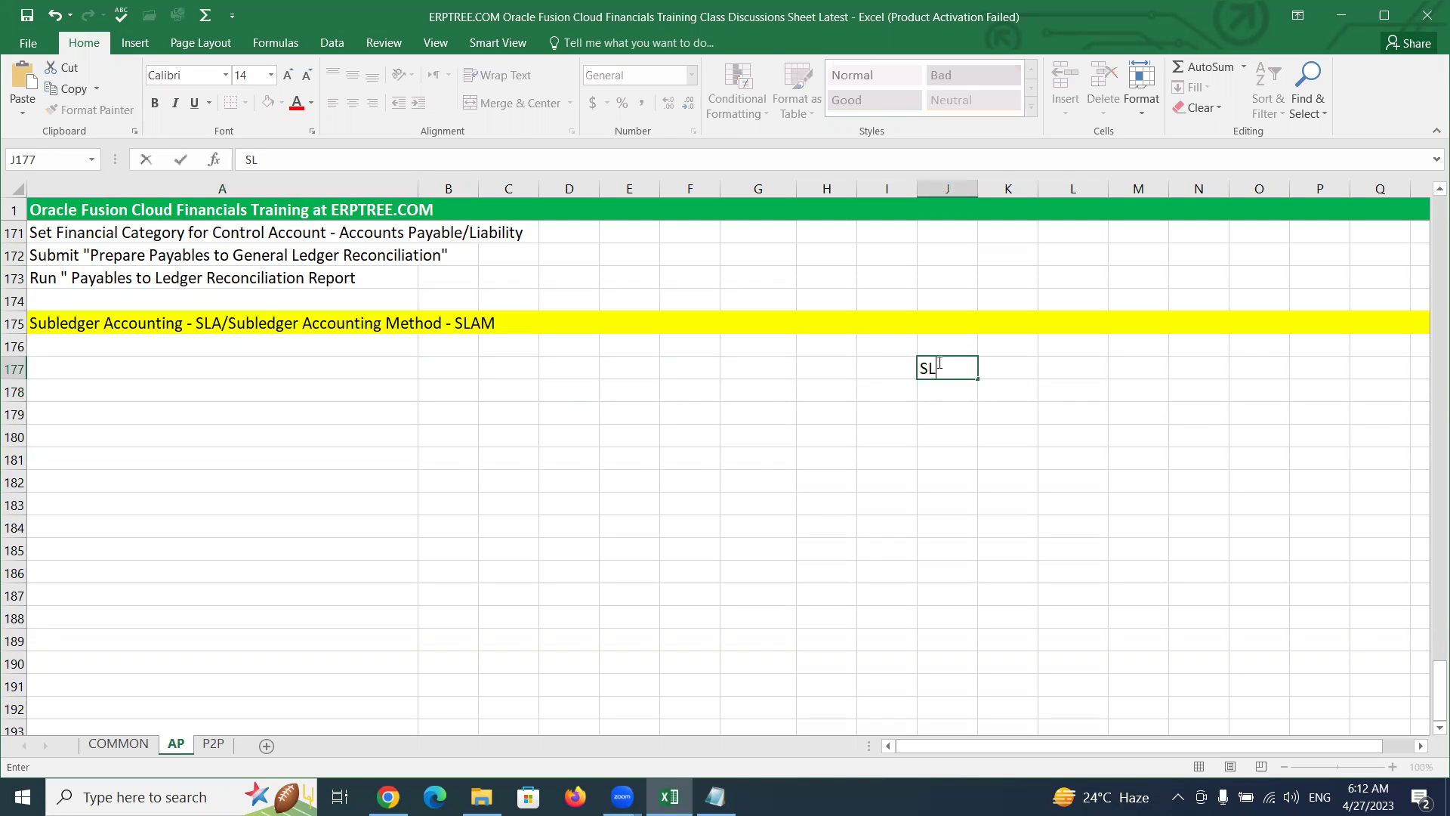
text(A/SLAM)
click(937, 363)
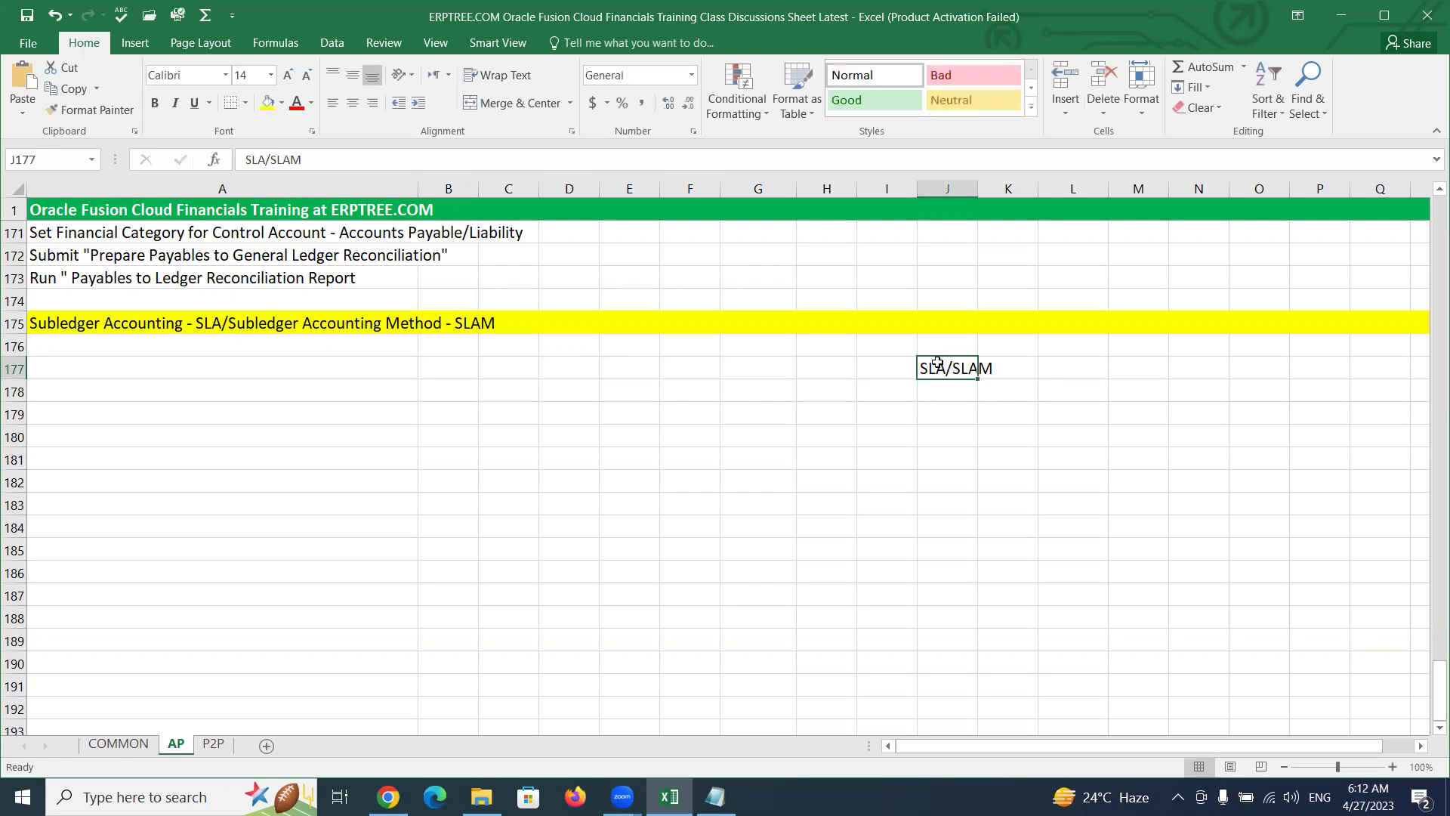
key(ctrl+b)
Step: Enter "AP" in J178 and "STD, DM, CM, PP - Event Classes" in J179 under the SLA/SLAM heading
click(937, 383)
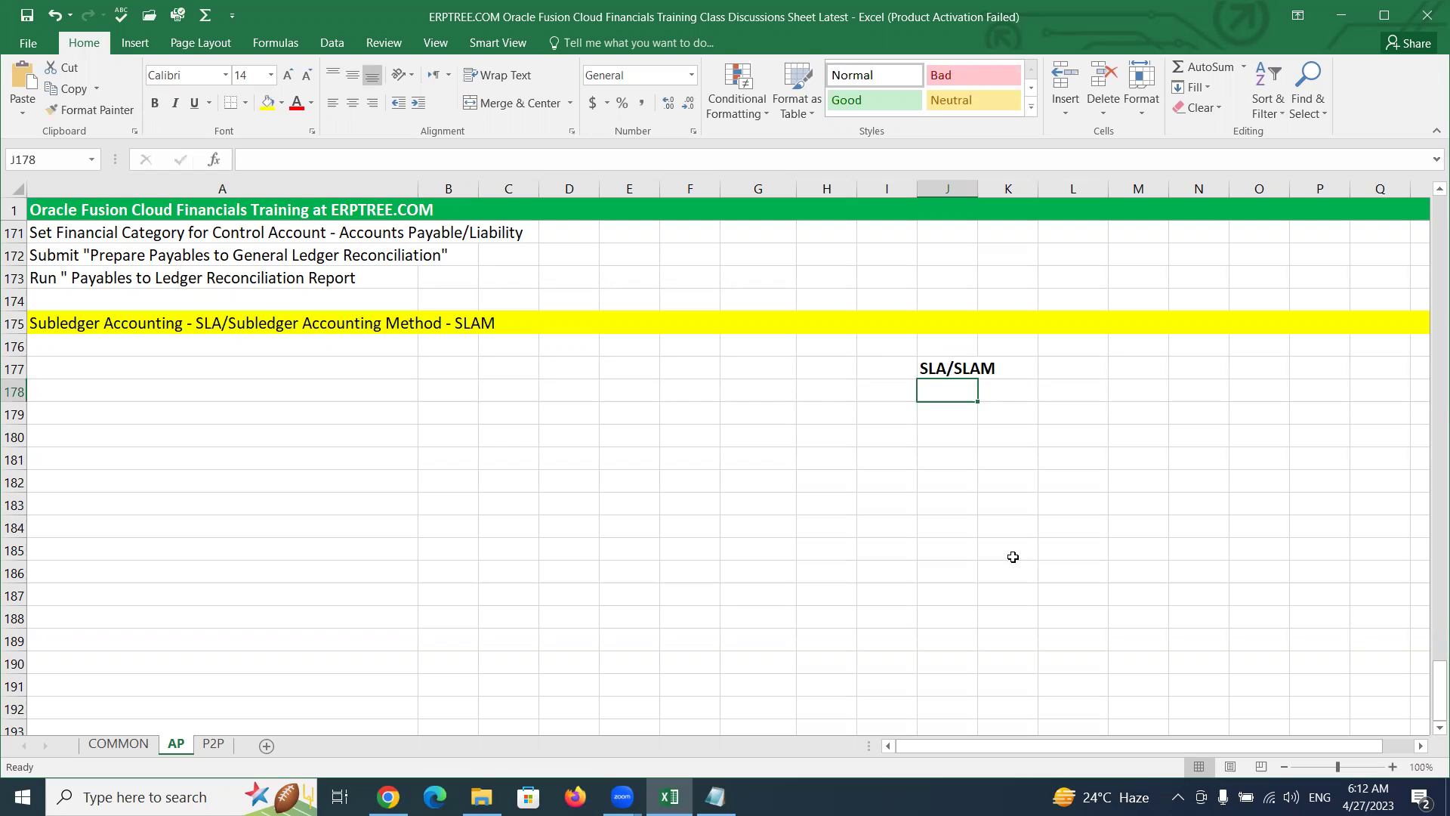
text(AP)
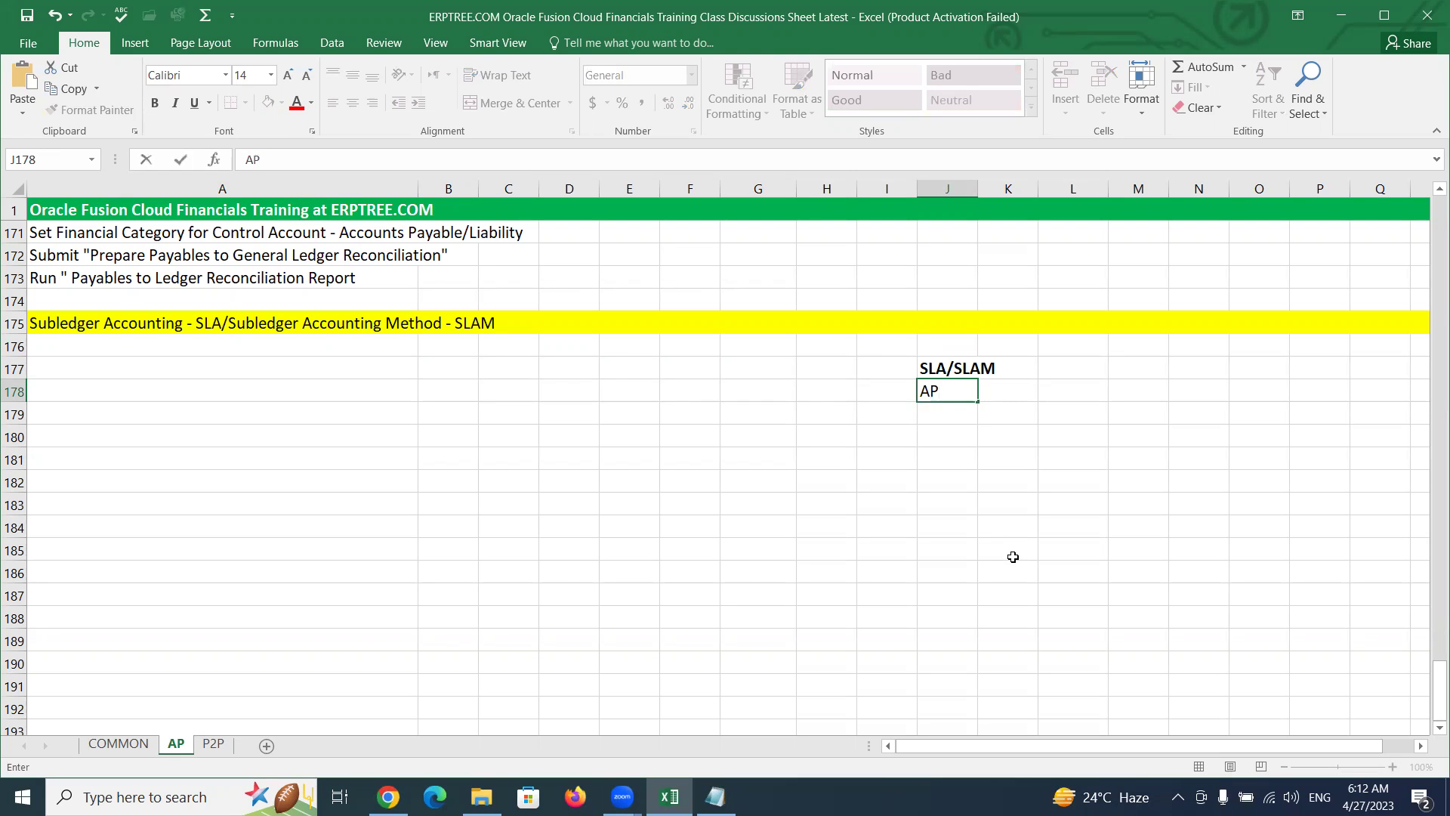
click(938, 415)
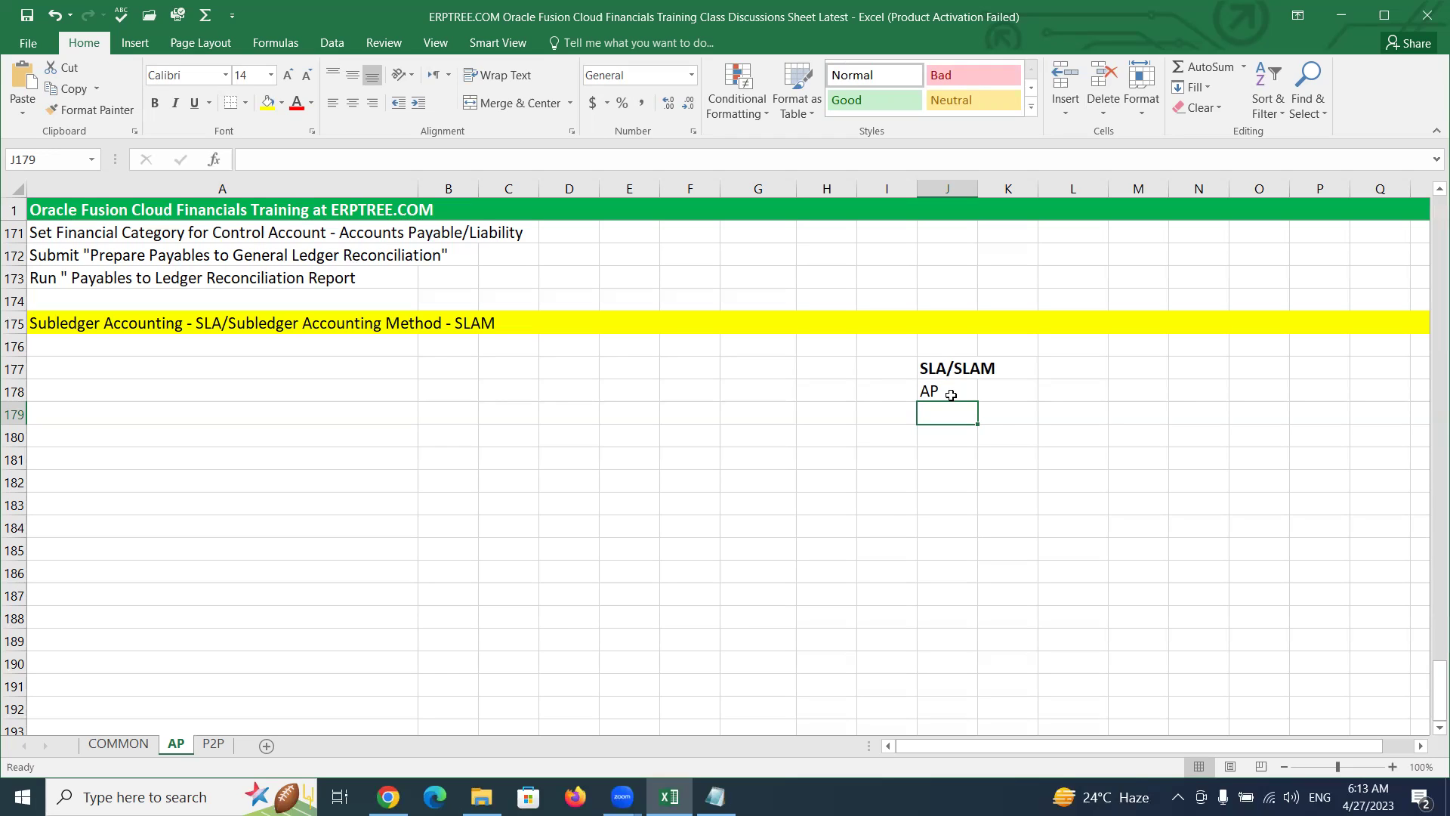
text(S)
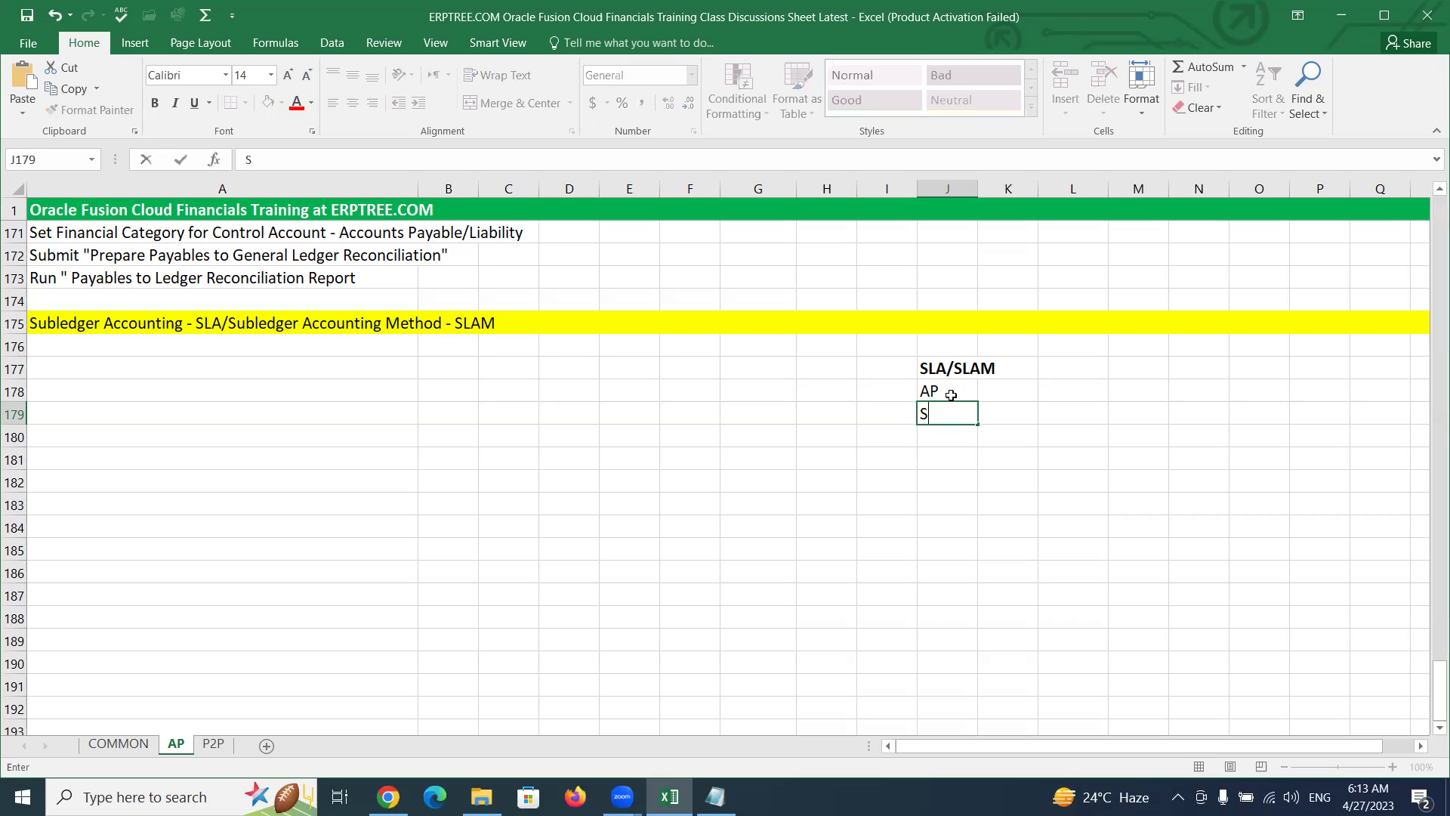
text(TD, DM, CM)
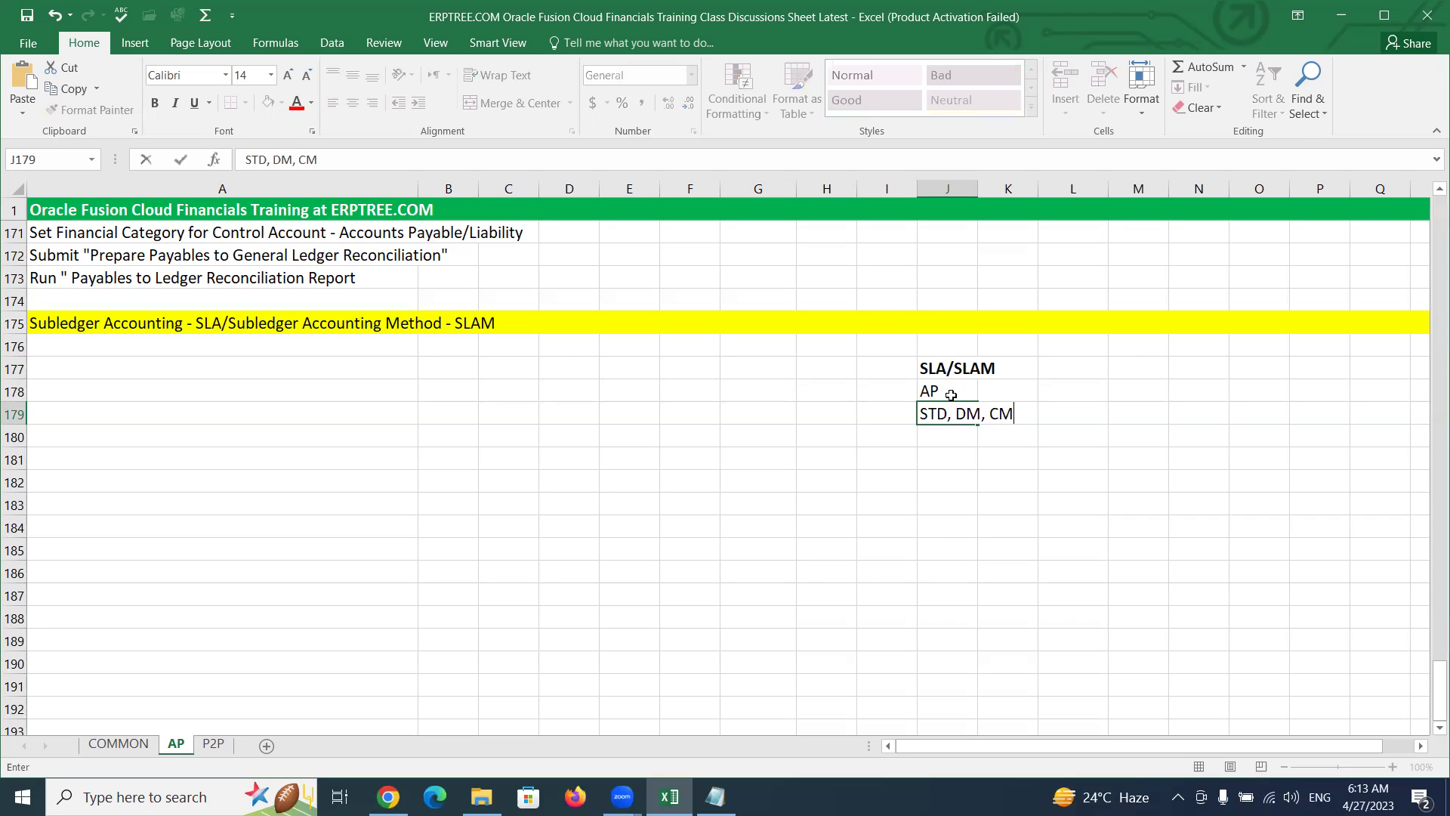
text(, PP - Event Classes)
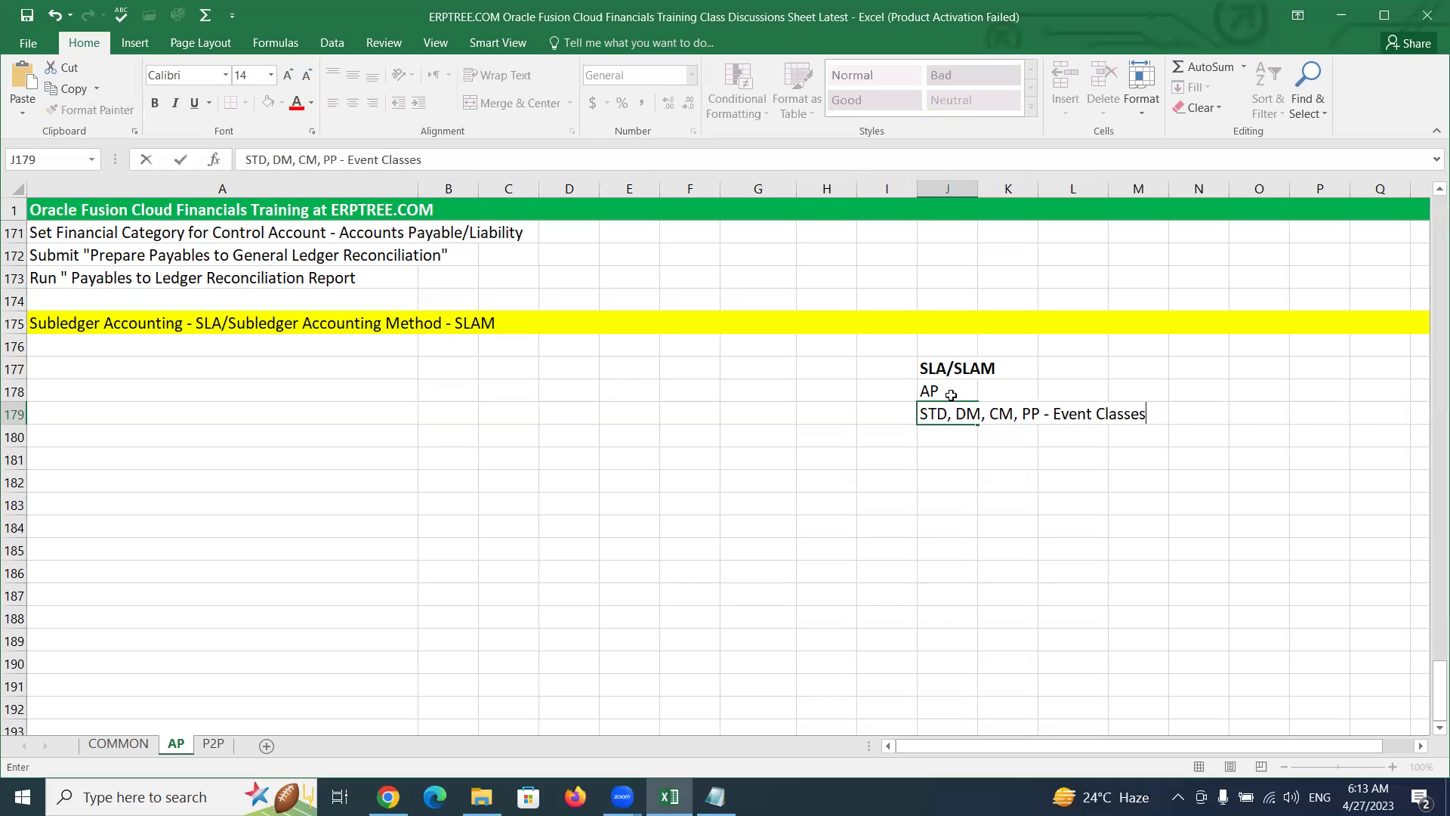
key(ctrl+Return)
key(Up)
key(Up)
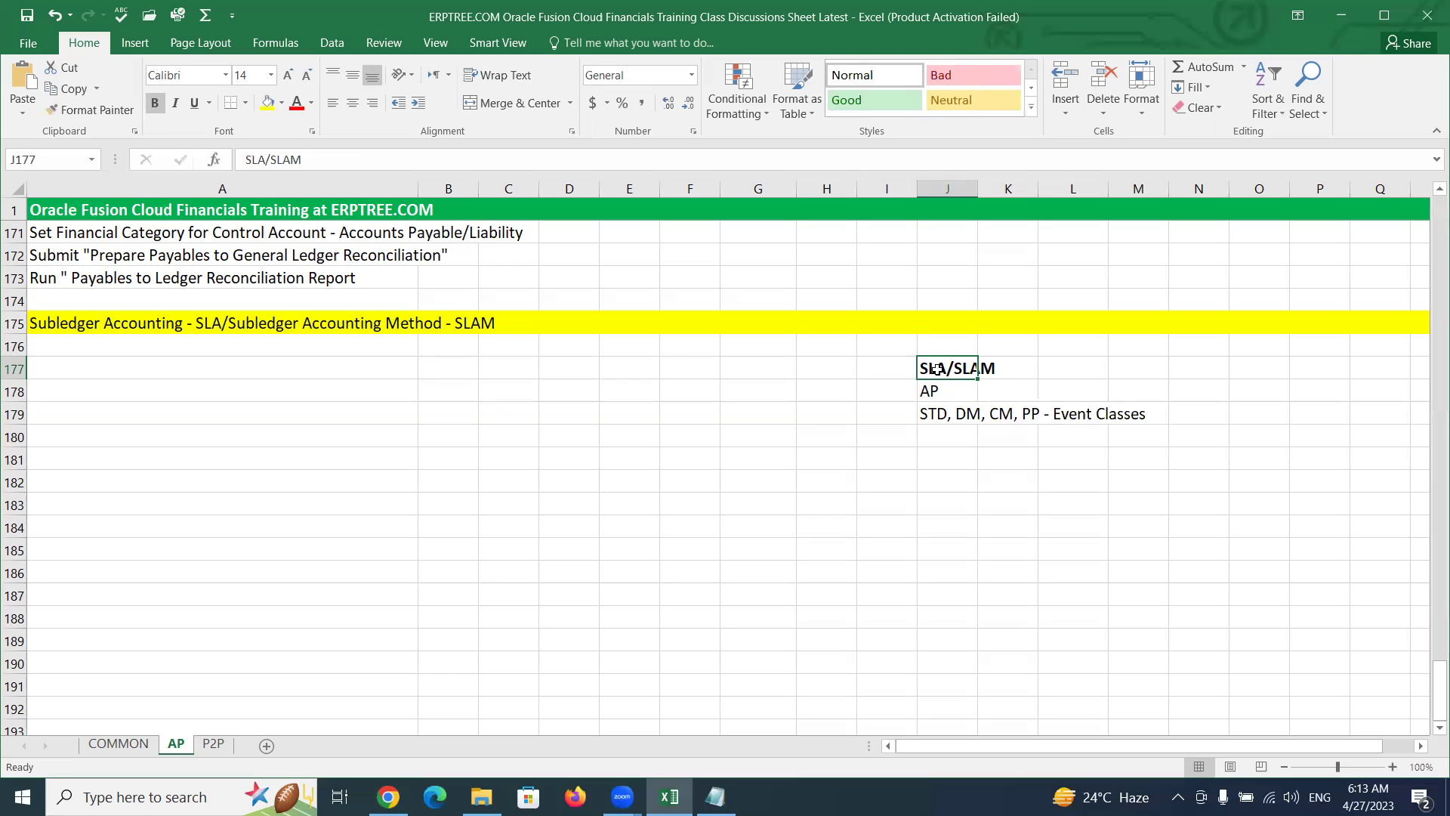
click(941, 392)
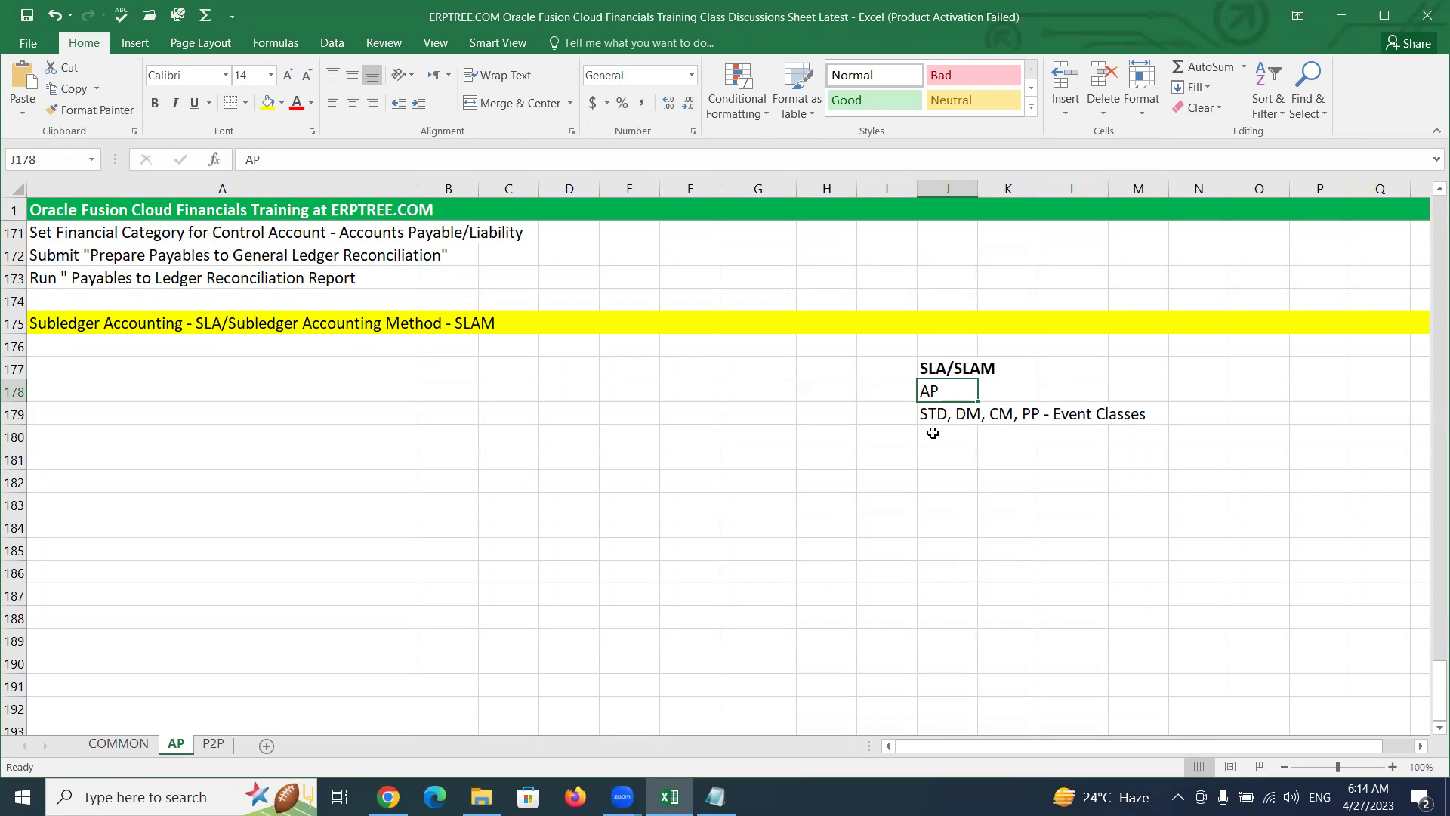
Step: Enter "Journal Entry Rule Set" in J180, below the event classes line
click(934, 433)
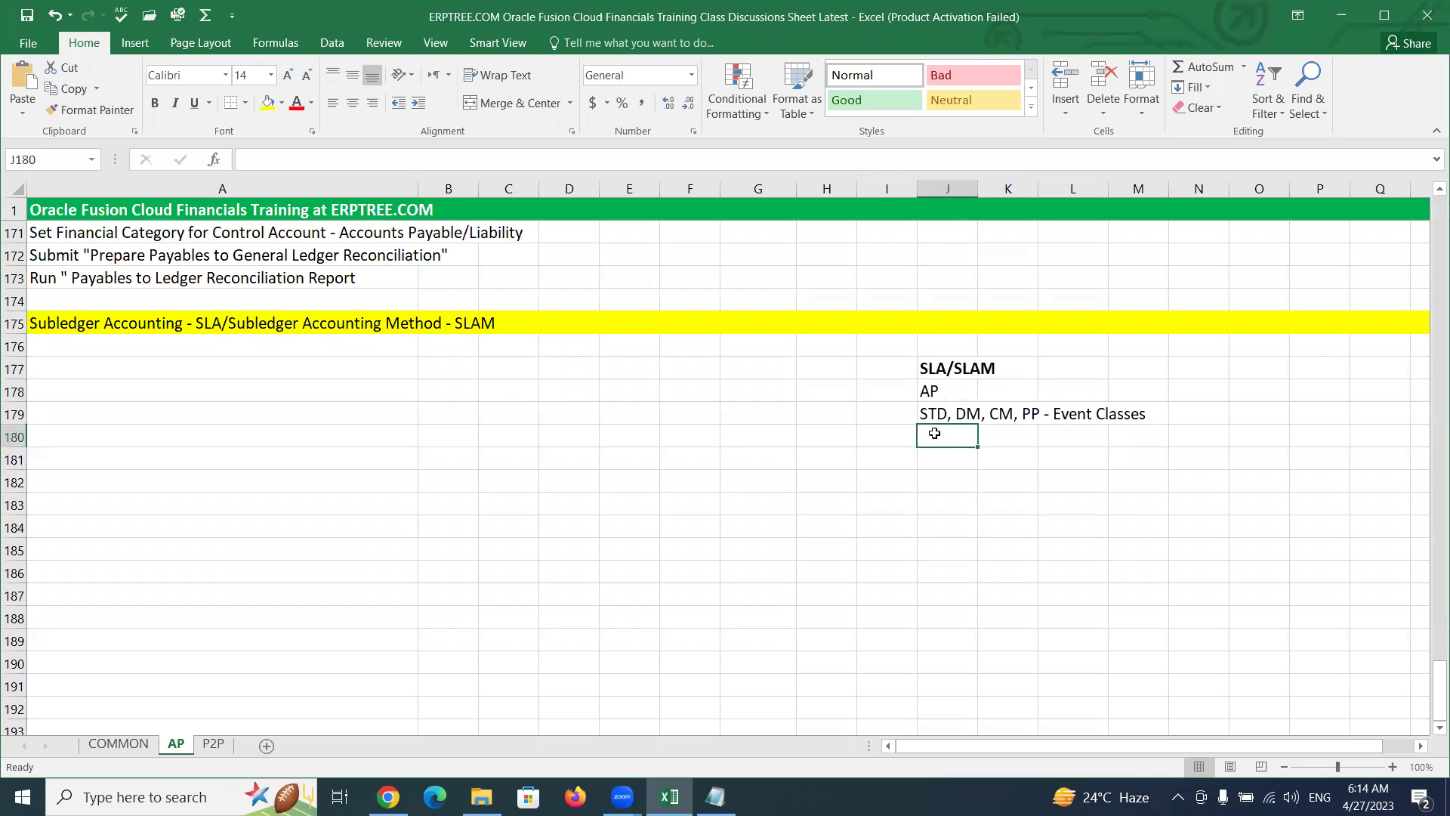
text(Journ)
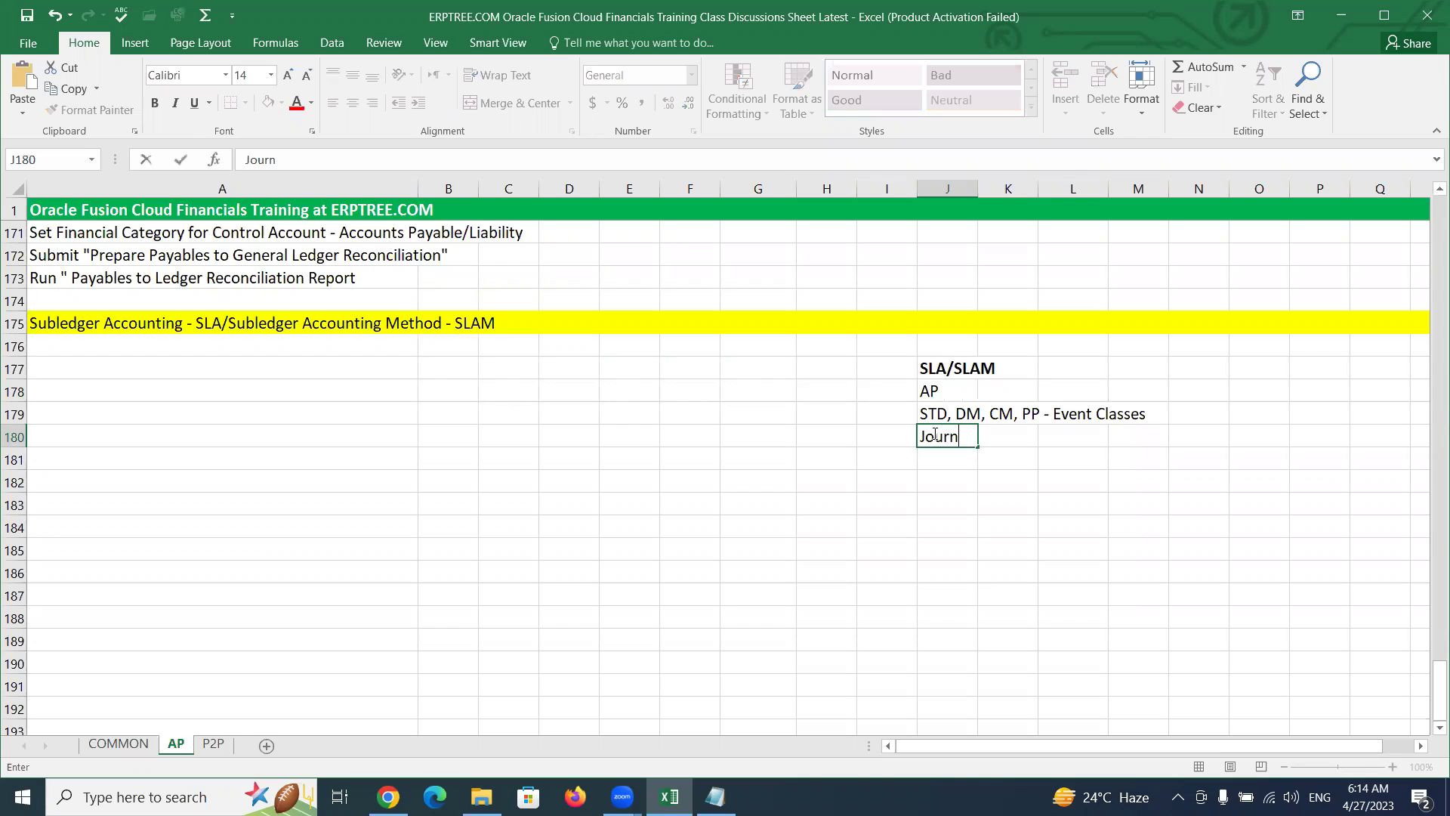
text(al Entry Rule Set)
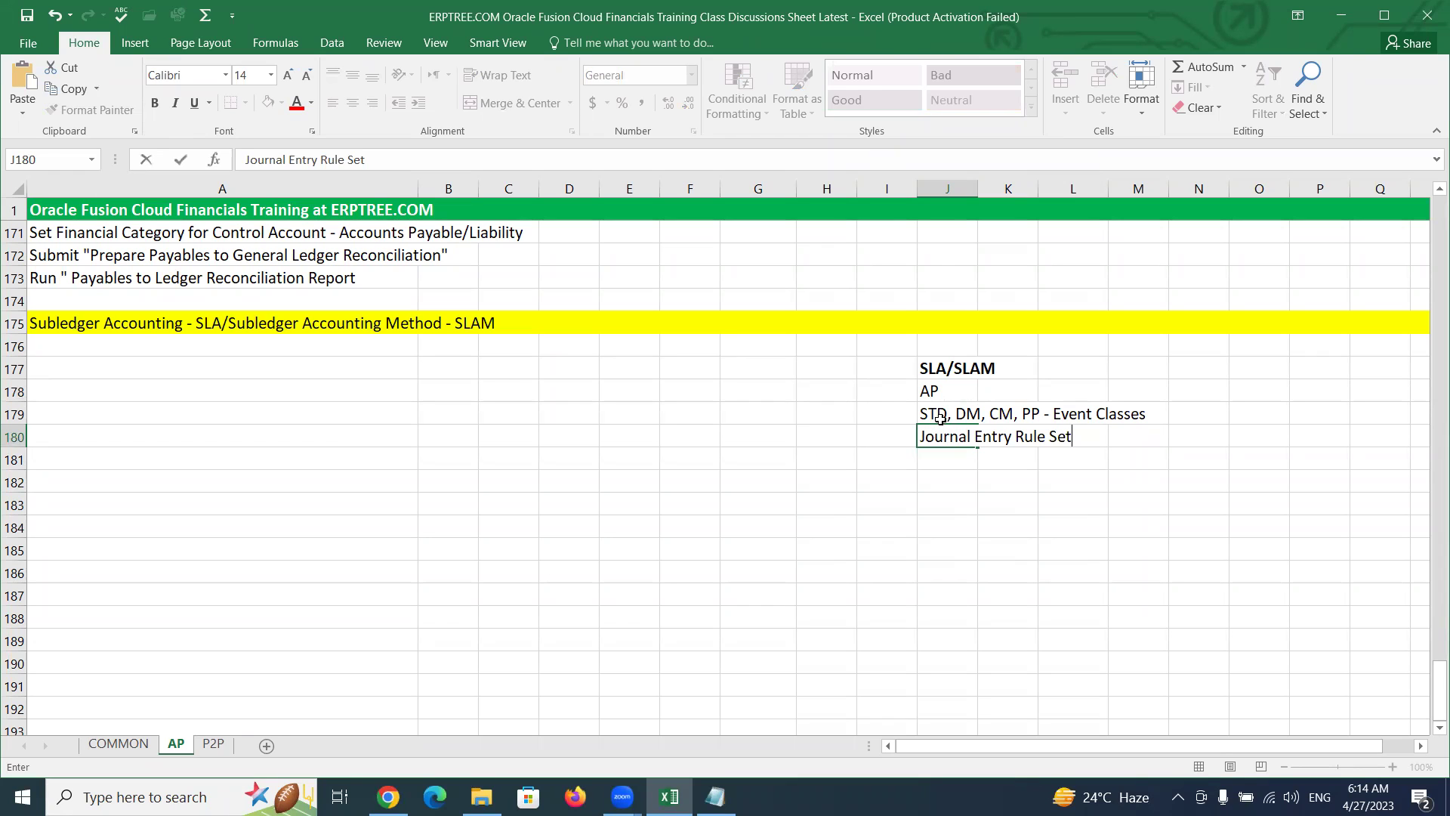
double_click(923, 414)
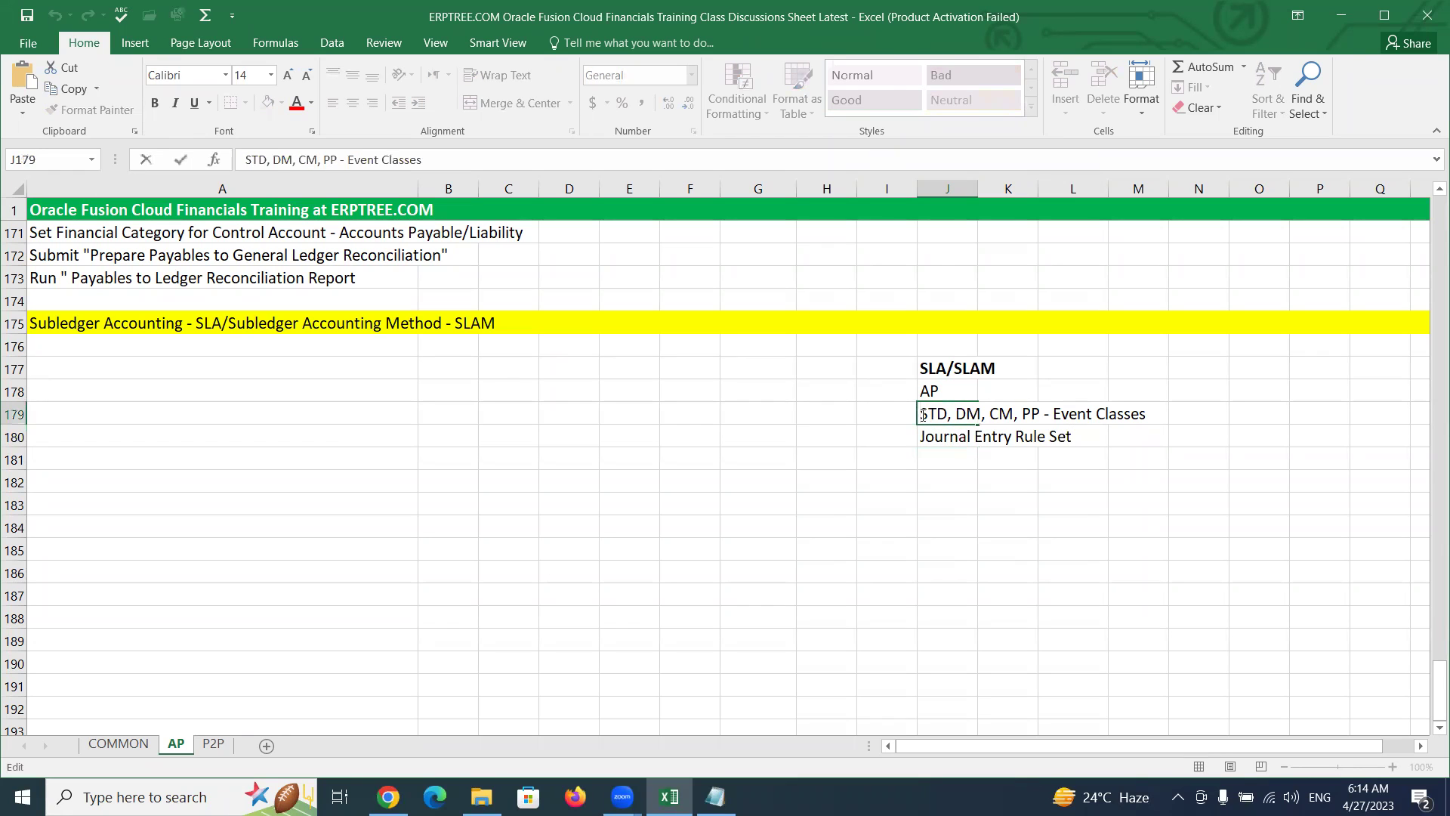
drag(926, 415, 947, 412)
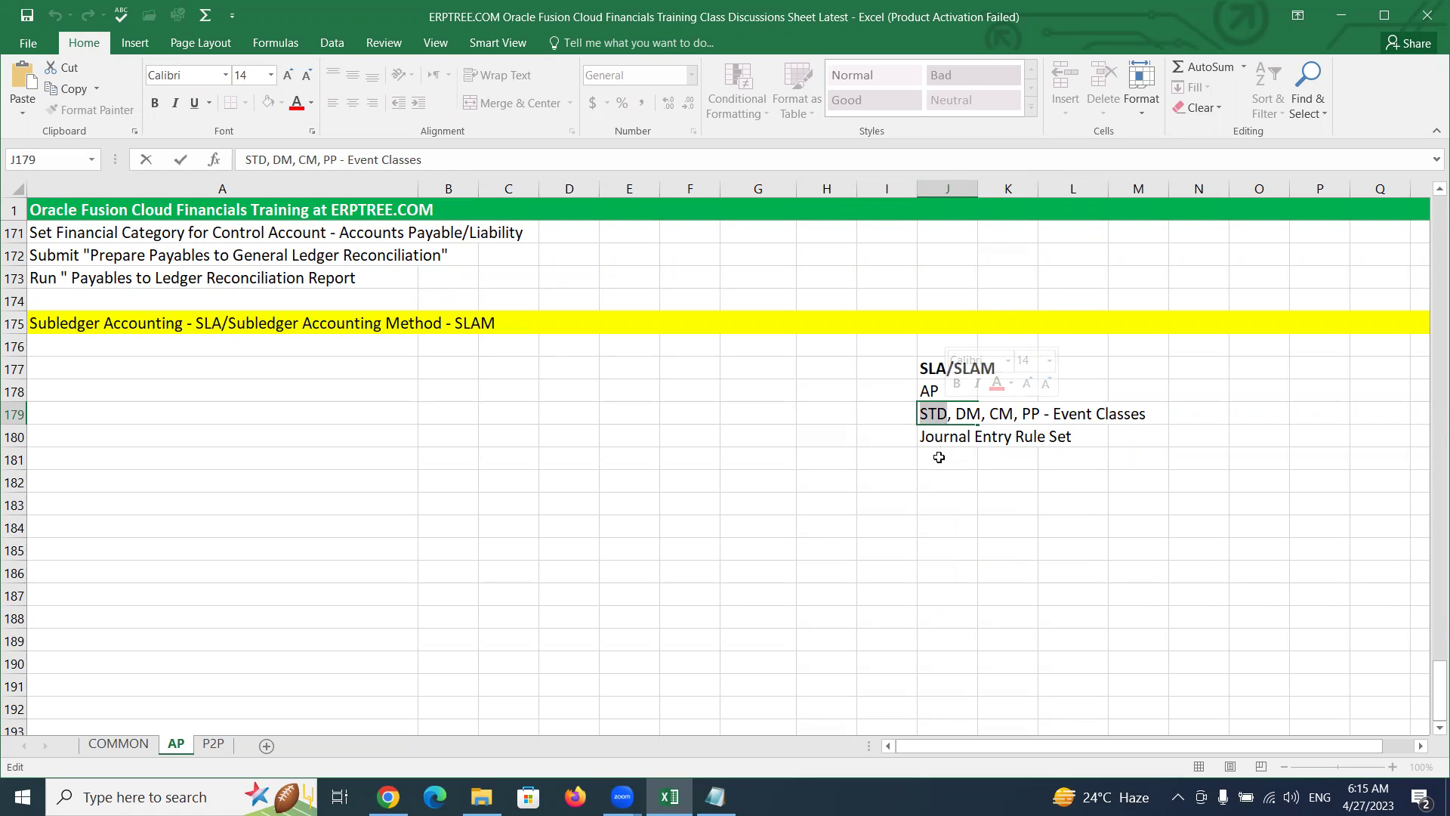
Step: Enter "Journal Line Rules - Dr/Cr (Expense/Liability)" in J181, below the rule set line
click(938, 457)
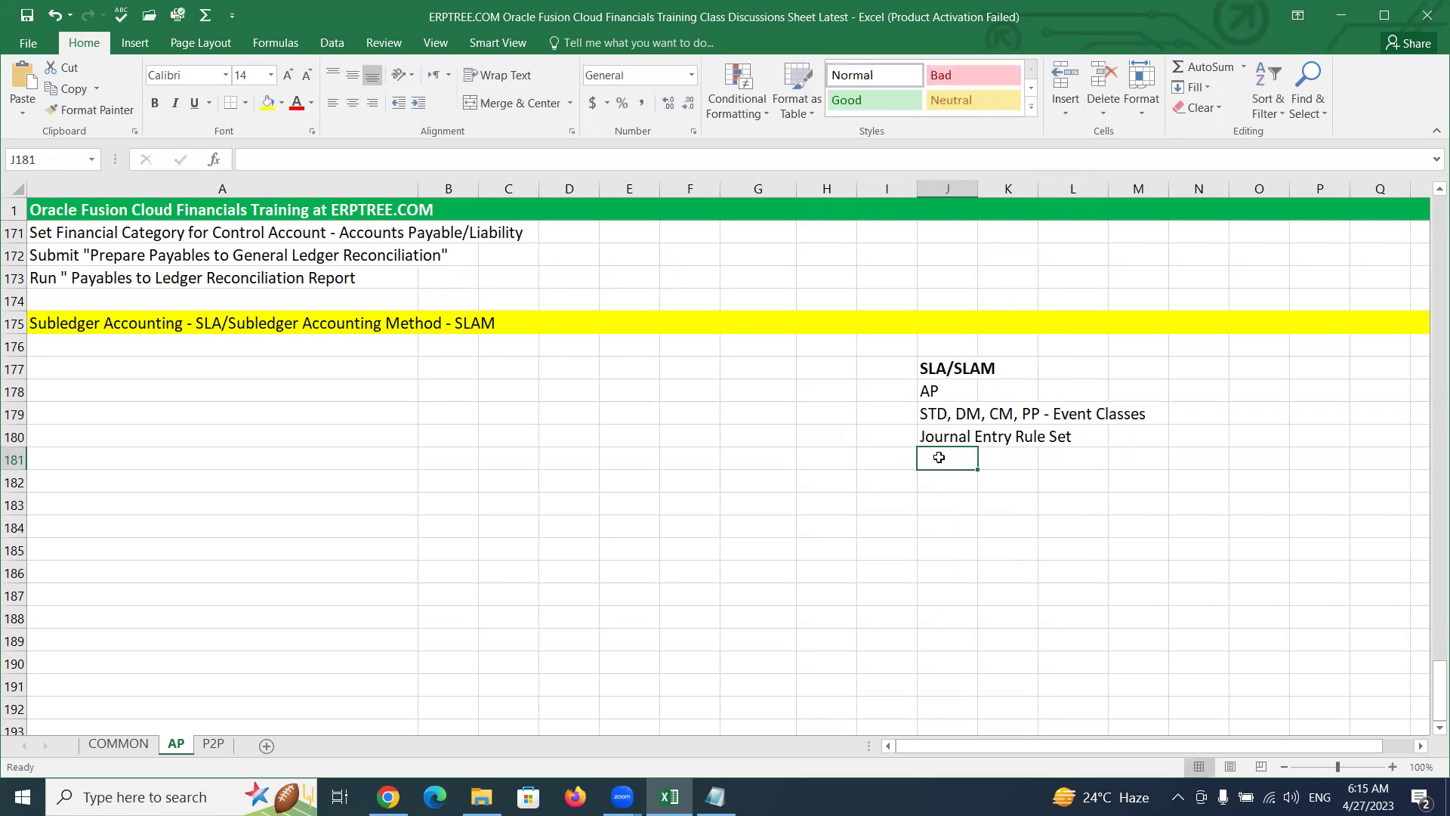
text(Journal )
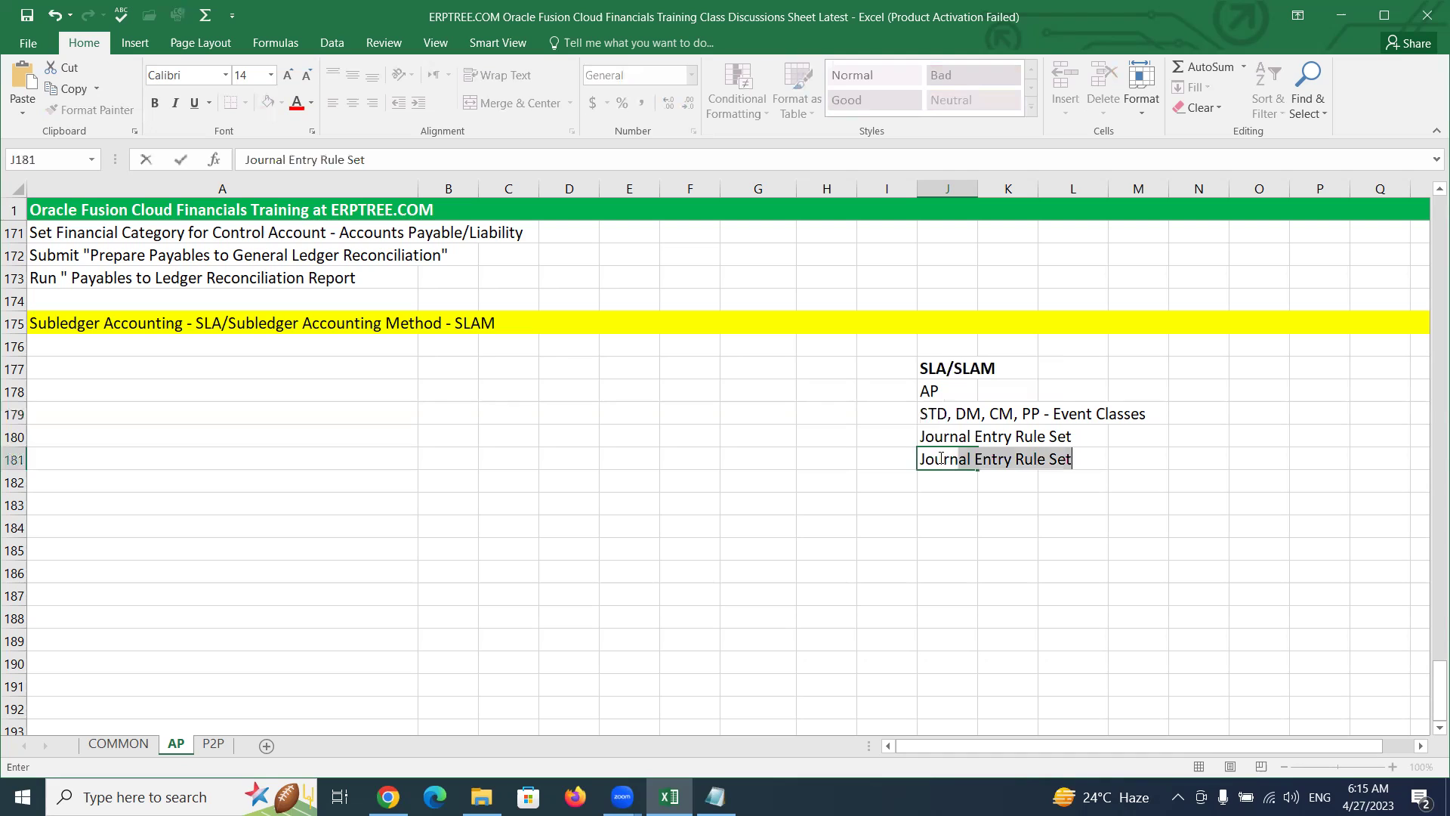
text(Line Rule)
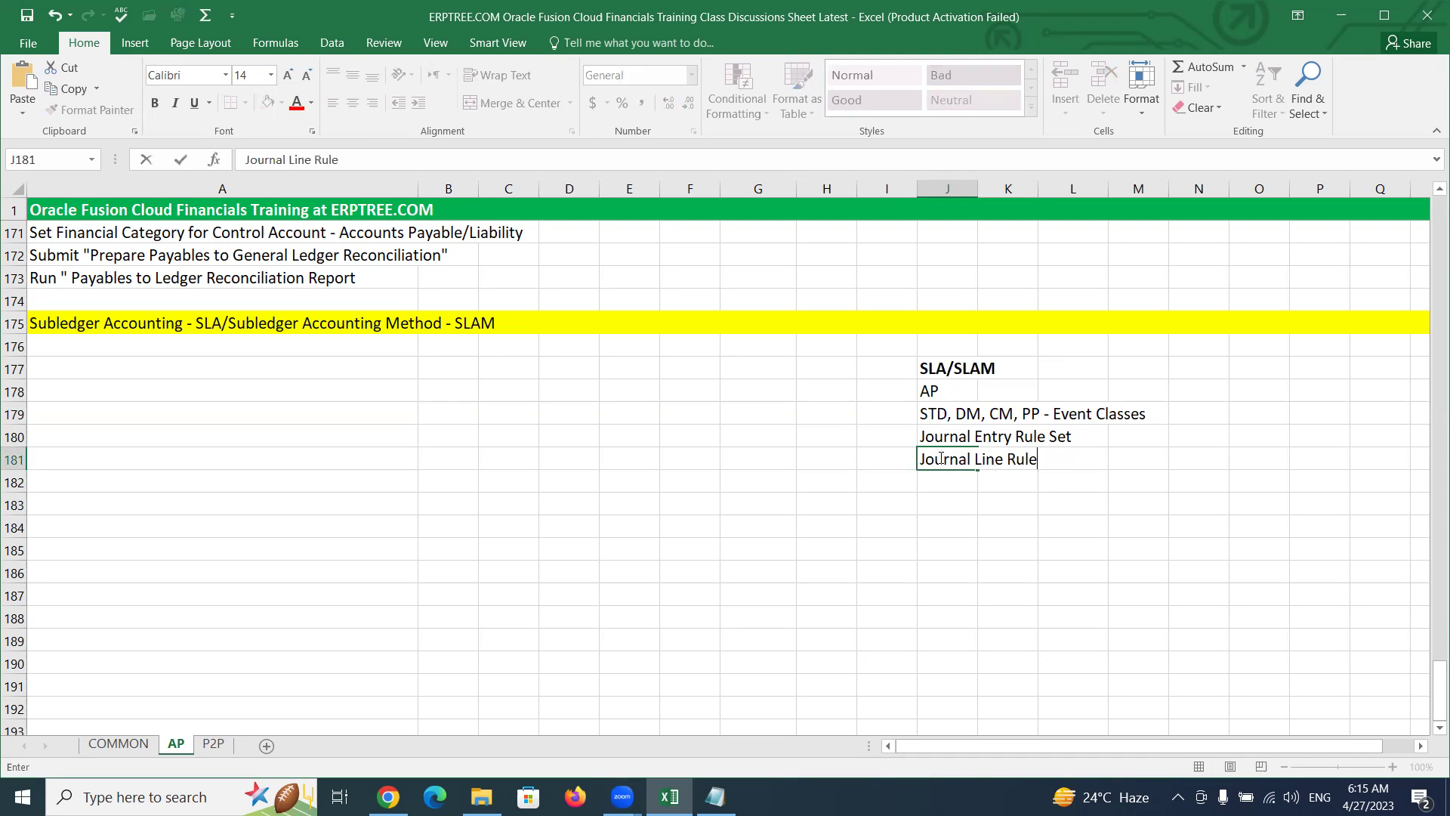
text(s - Dr/Cr (Expens)
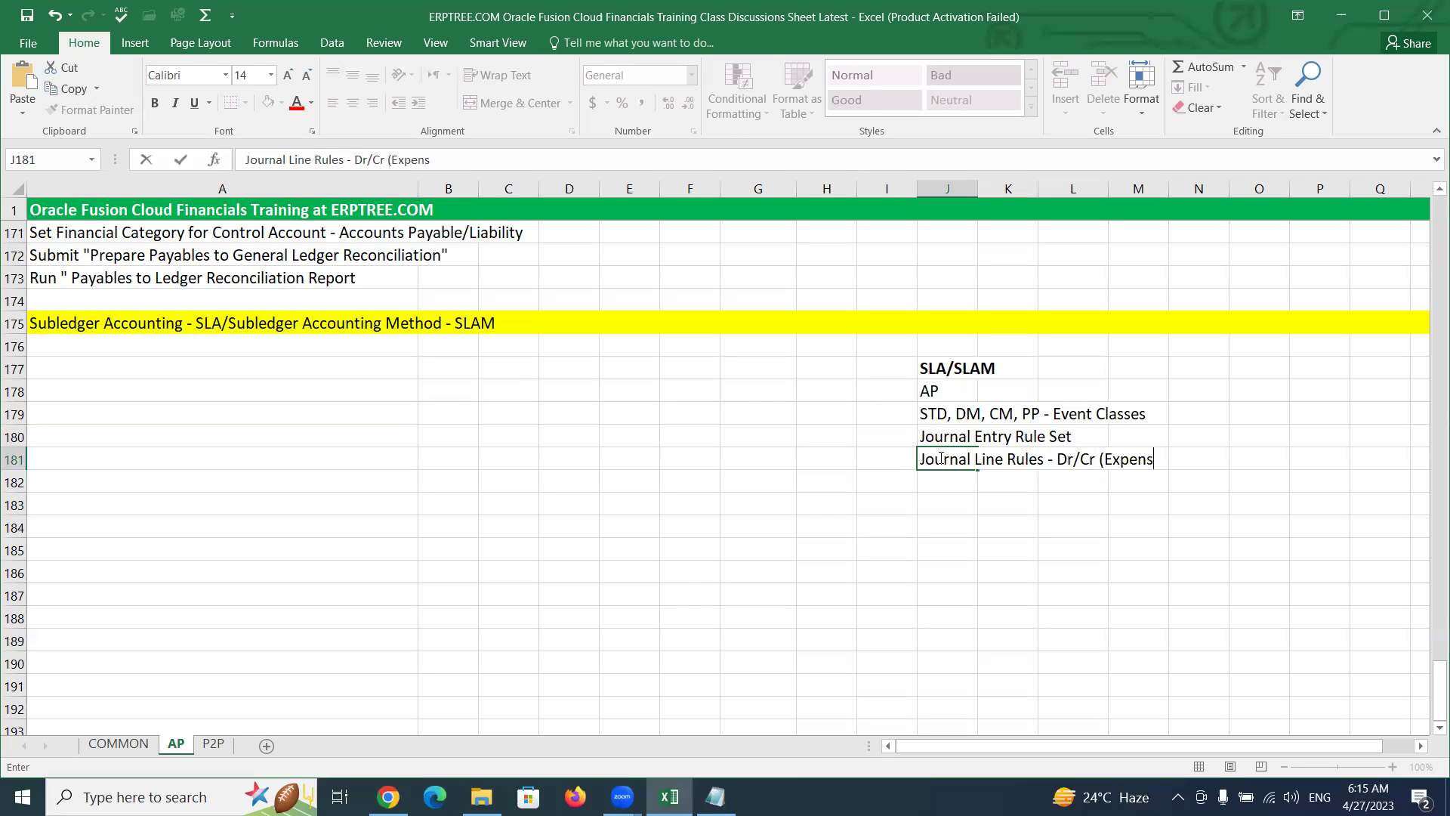
text(e/Liability))
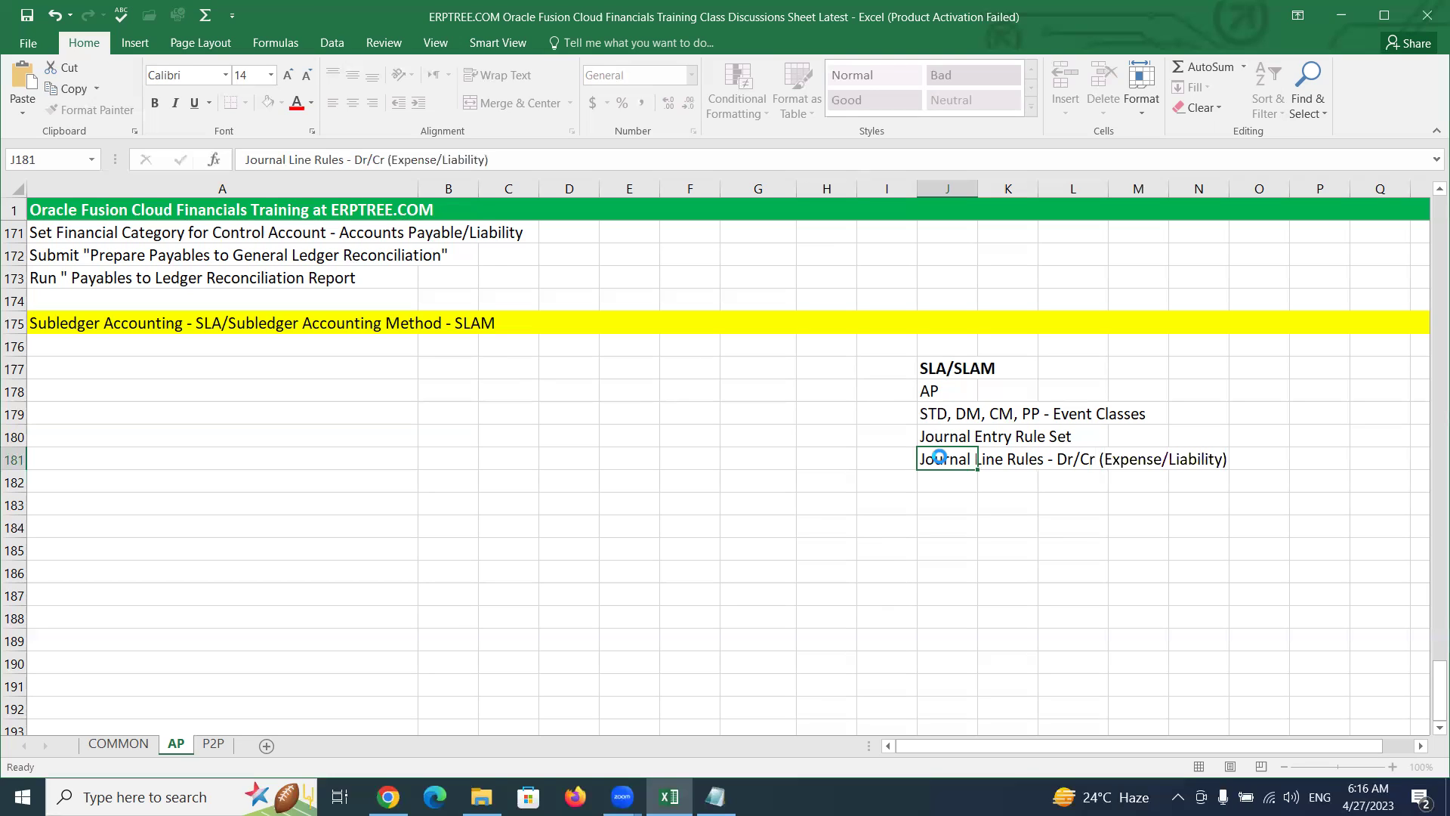
key(ctrl+Return)
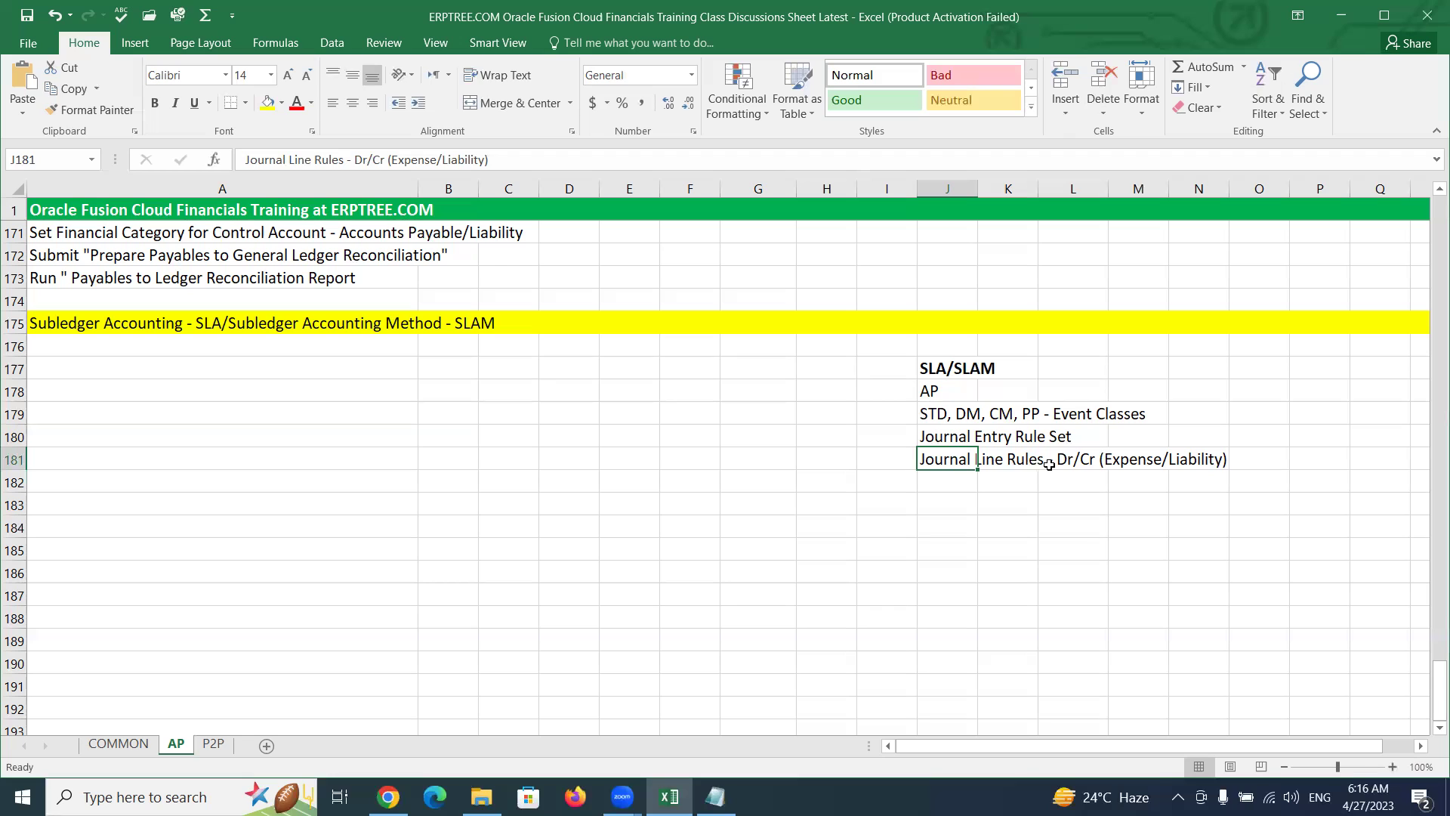
click(956, 478)
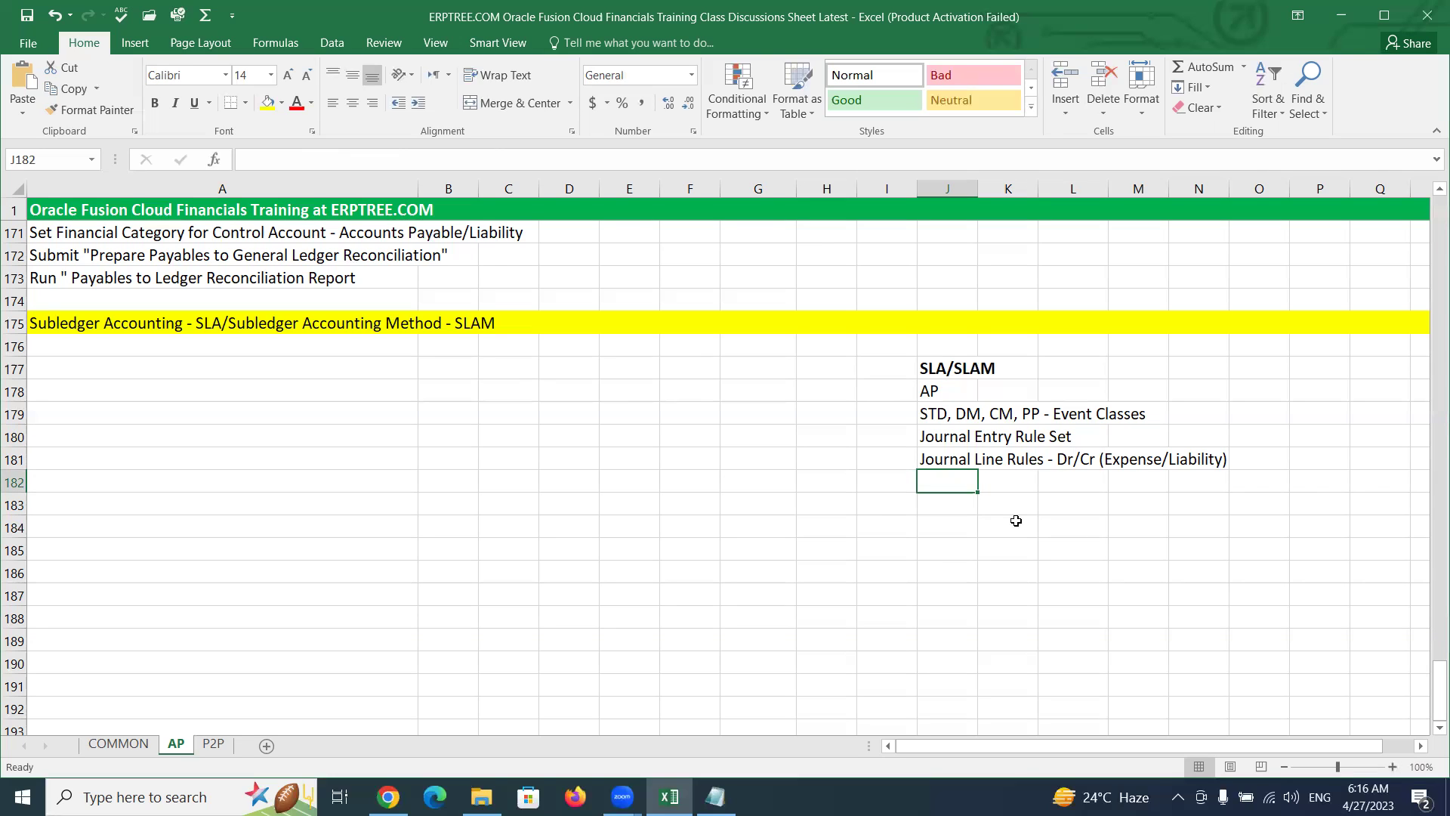
Step: Enter "Account Rule (Account Code Combination)" in J182, below the journal line rules entry
text(A)
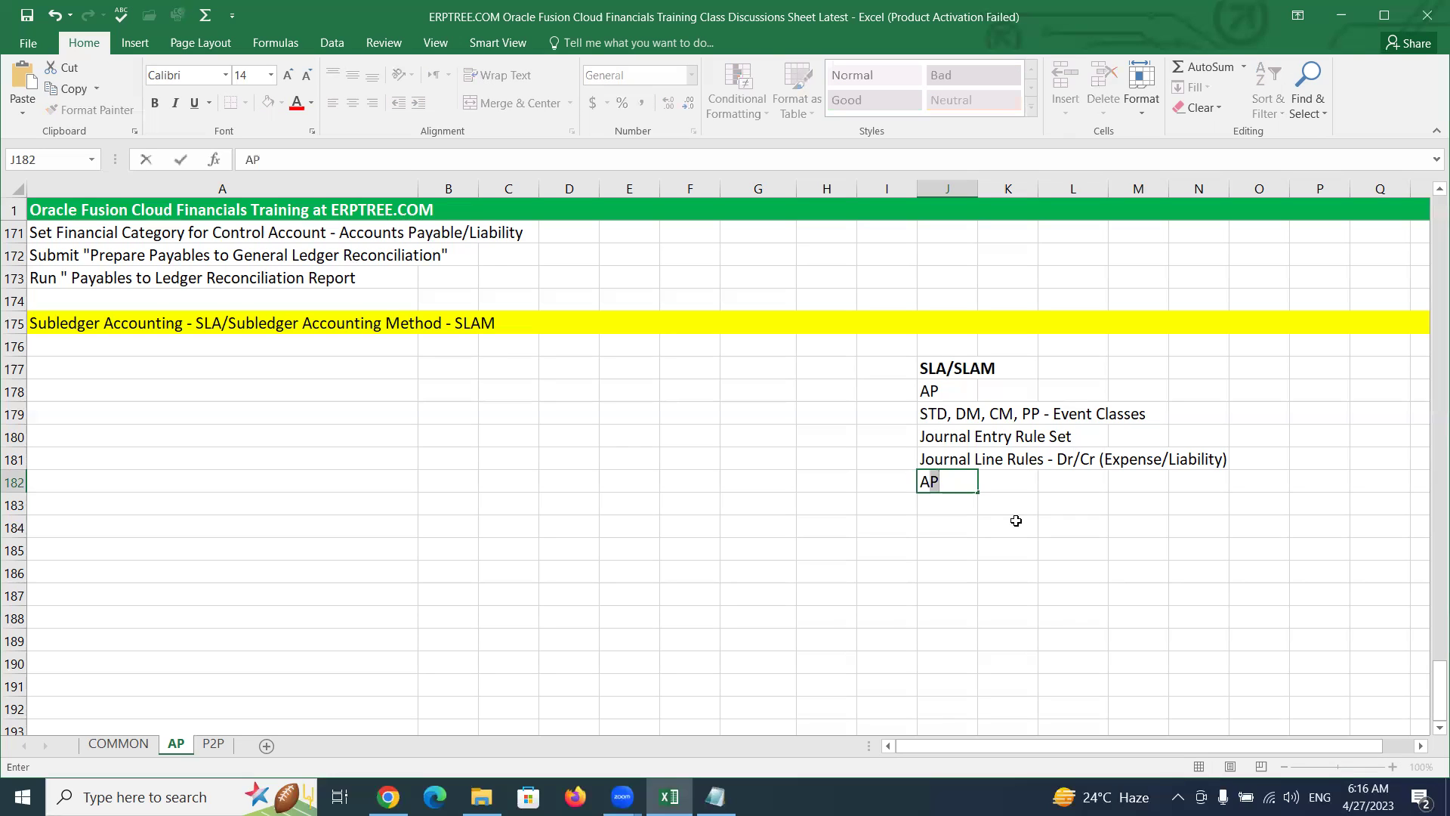
text(ccount Rule)
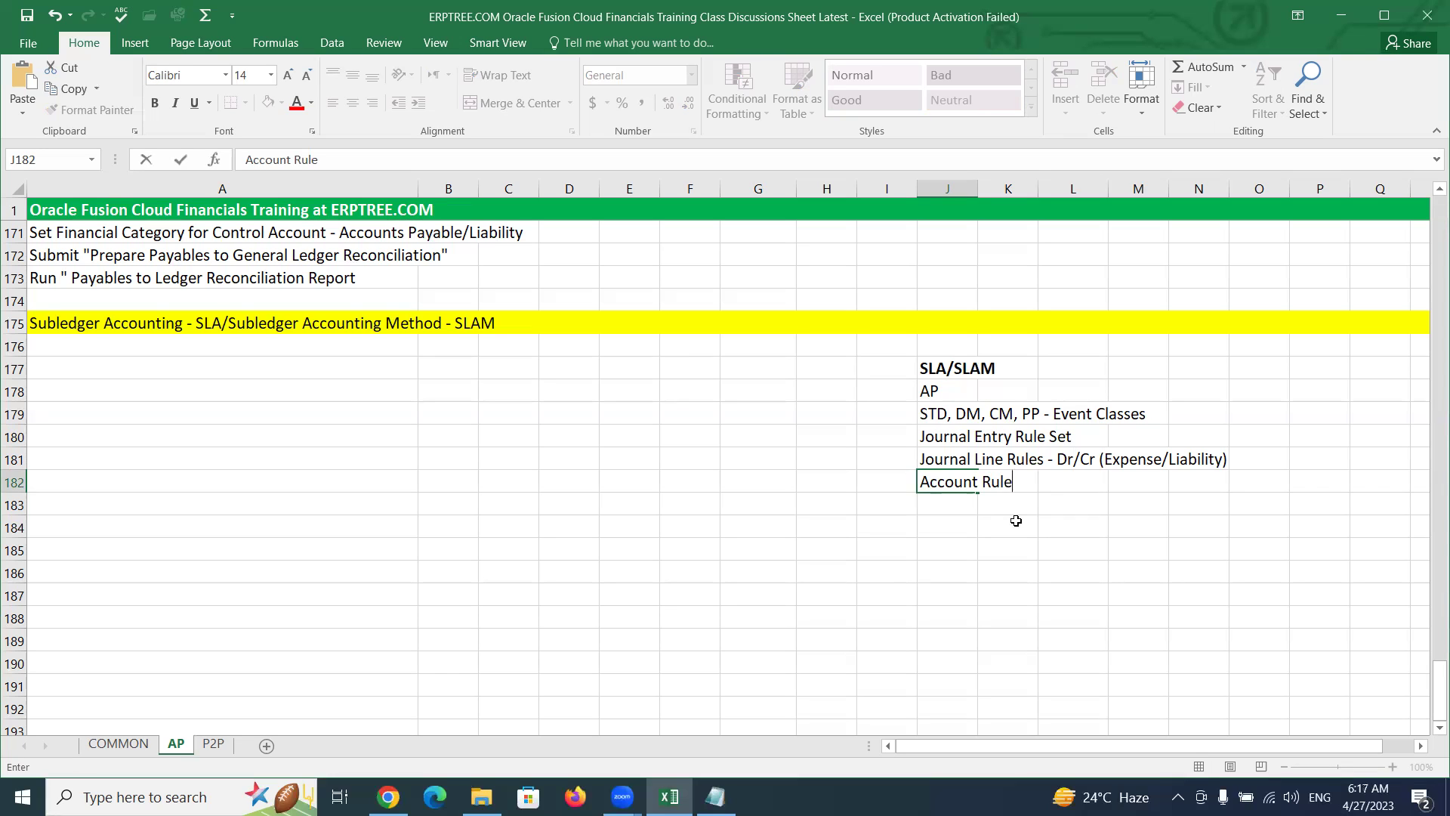
text((ac)
key(BackSpace)
key(BackSpace)
text(Account Code Combination))
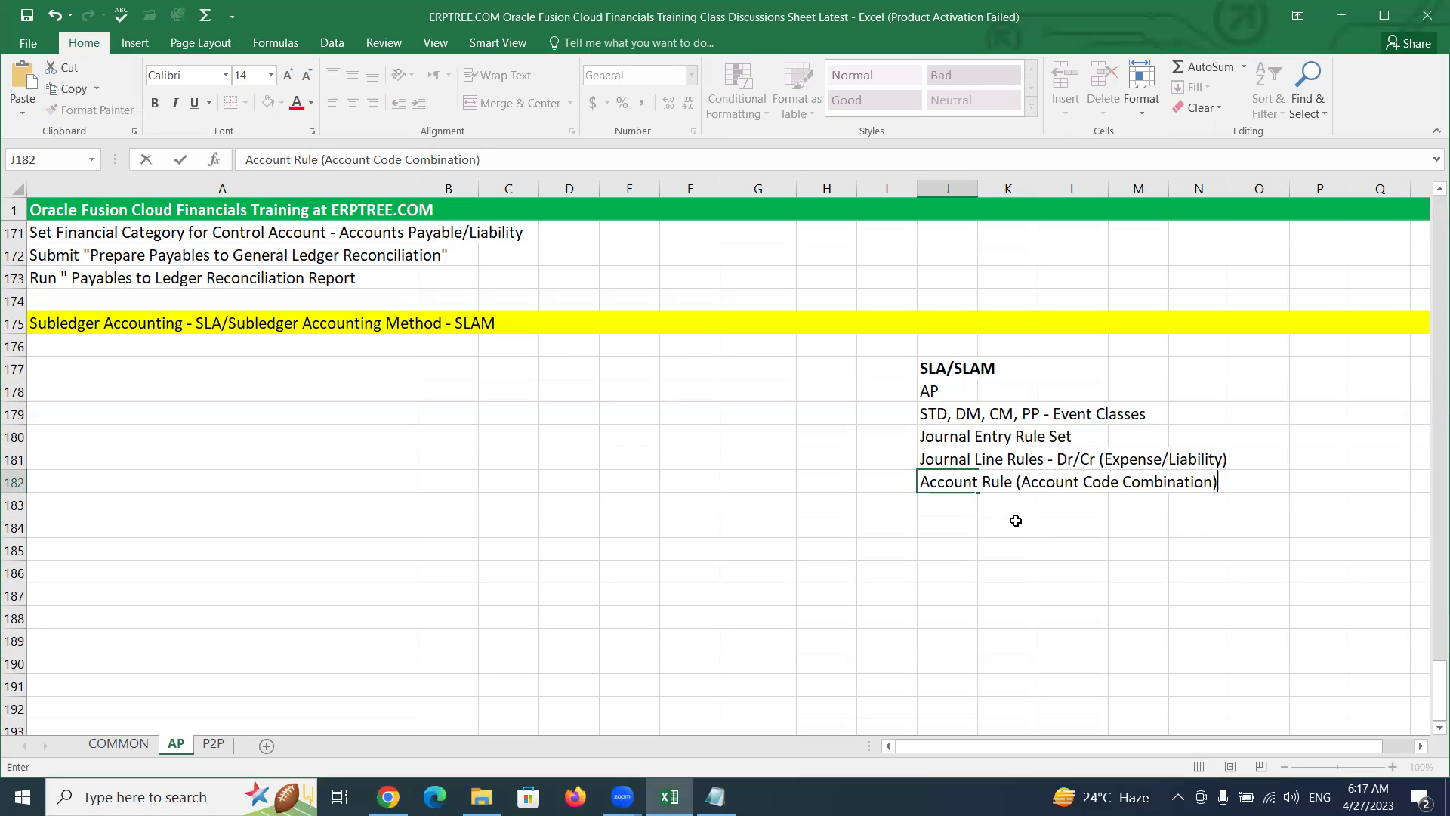
key(ctrl+Return)
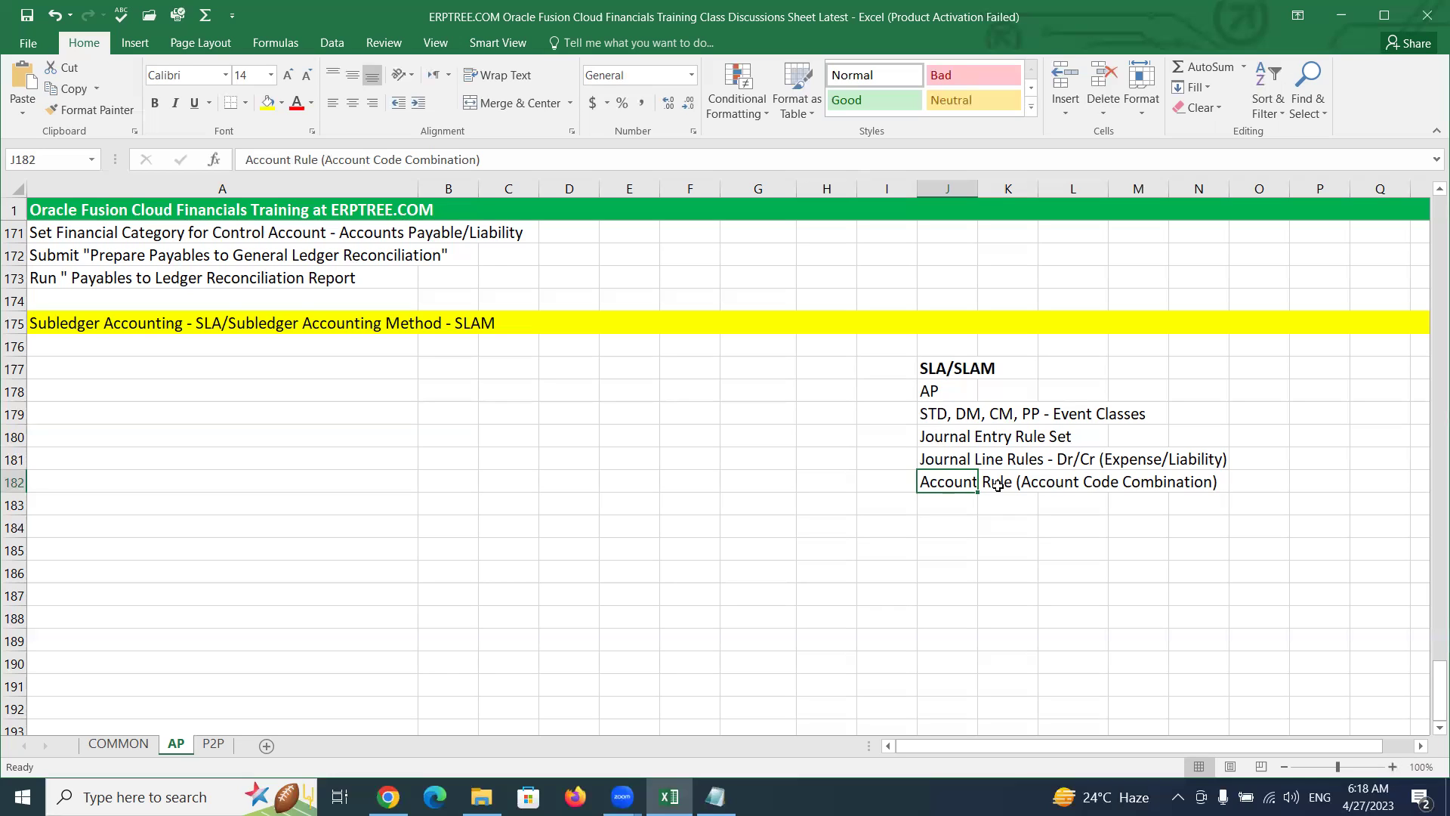
Step: Enter "Mapping Set (Conditions)" in J183, below the account rule line
click(939, 505)
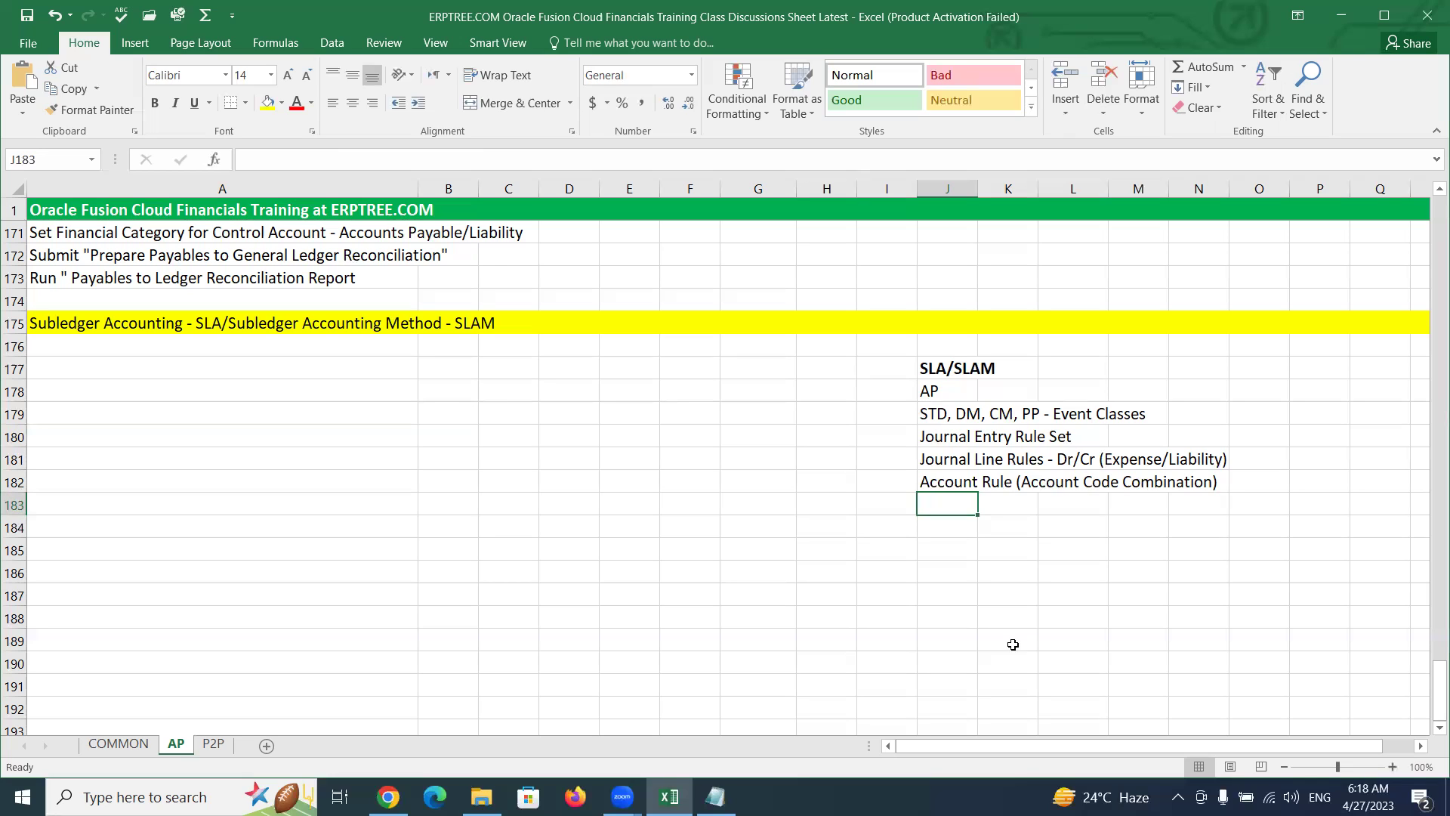
text(Mappi)
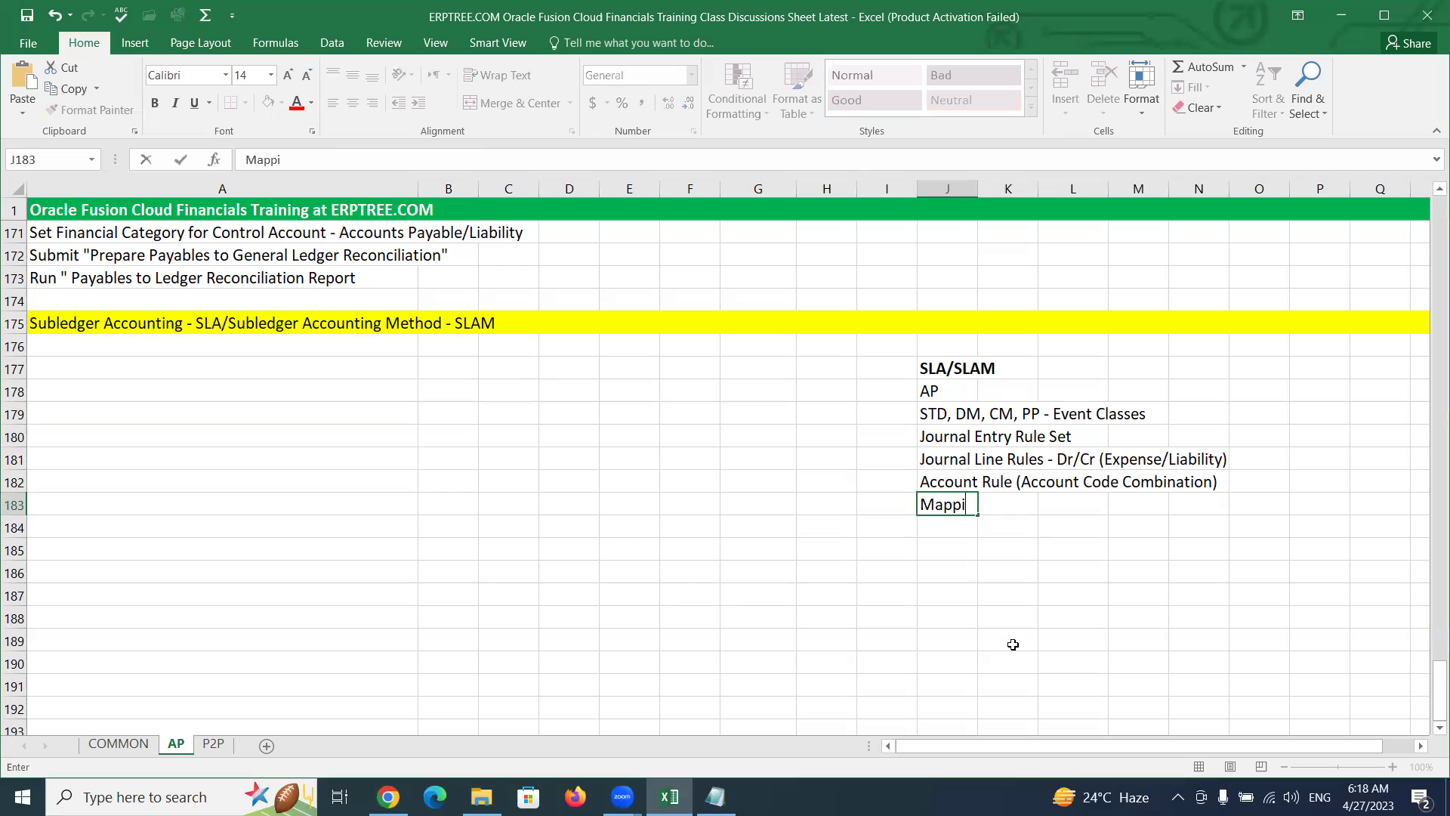
text(ng Set (Con)
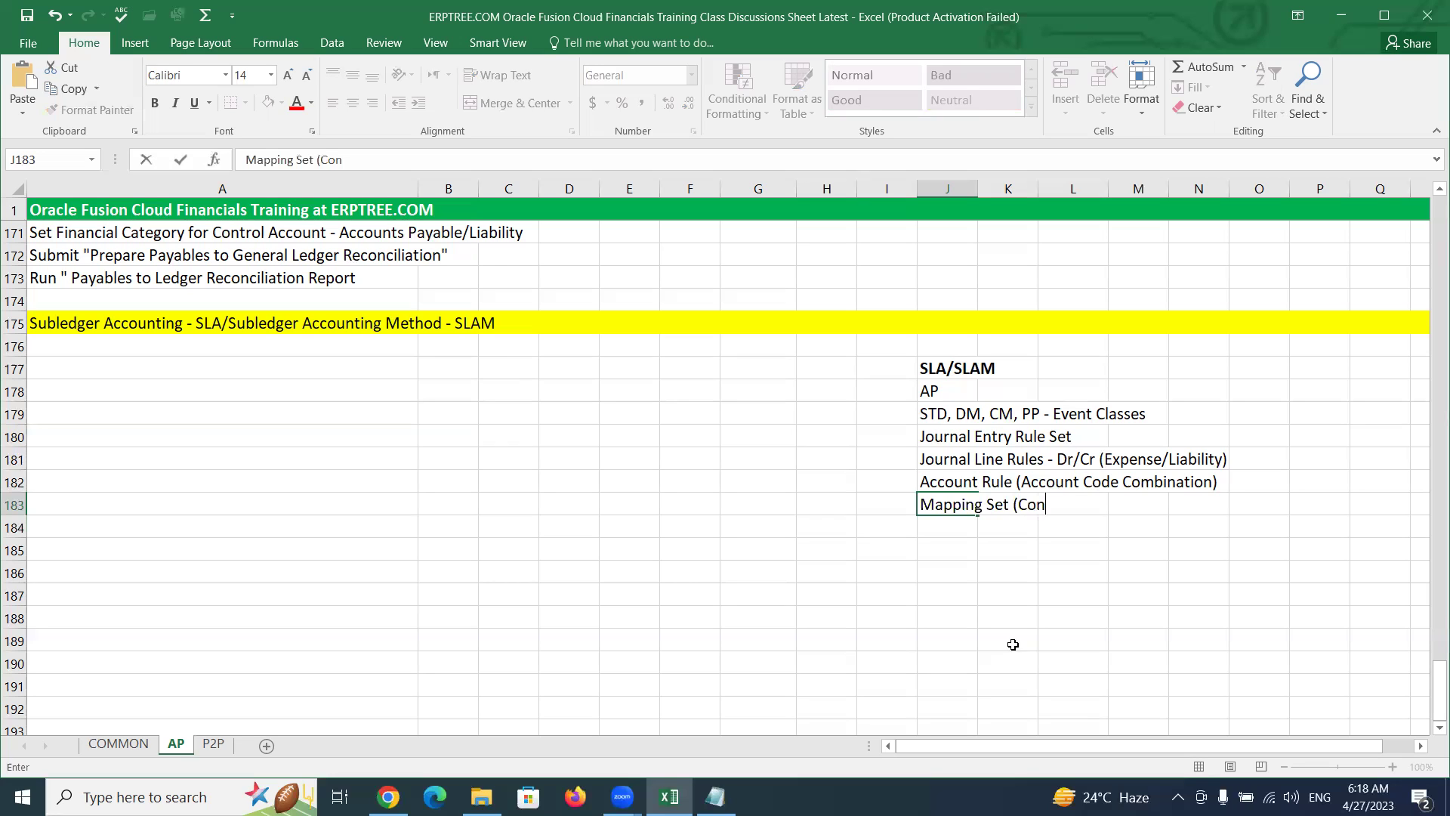
text(ditions))
key(ctrl+Return)
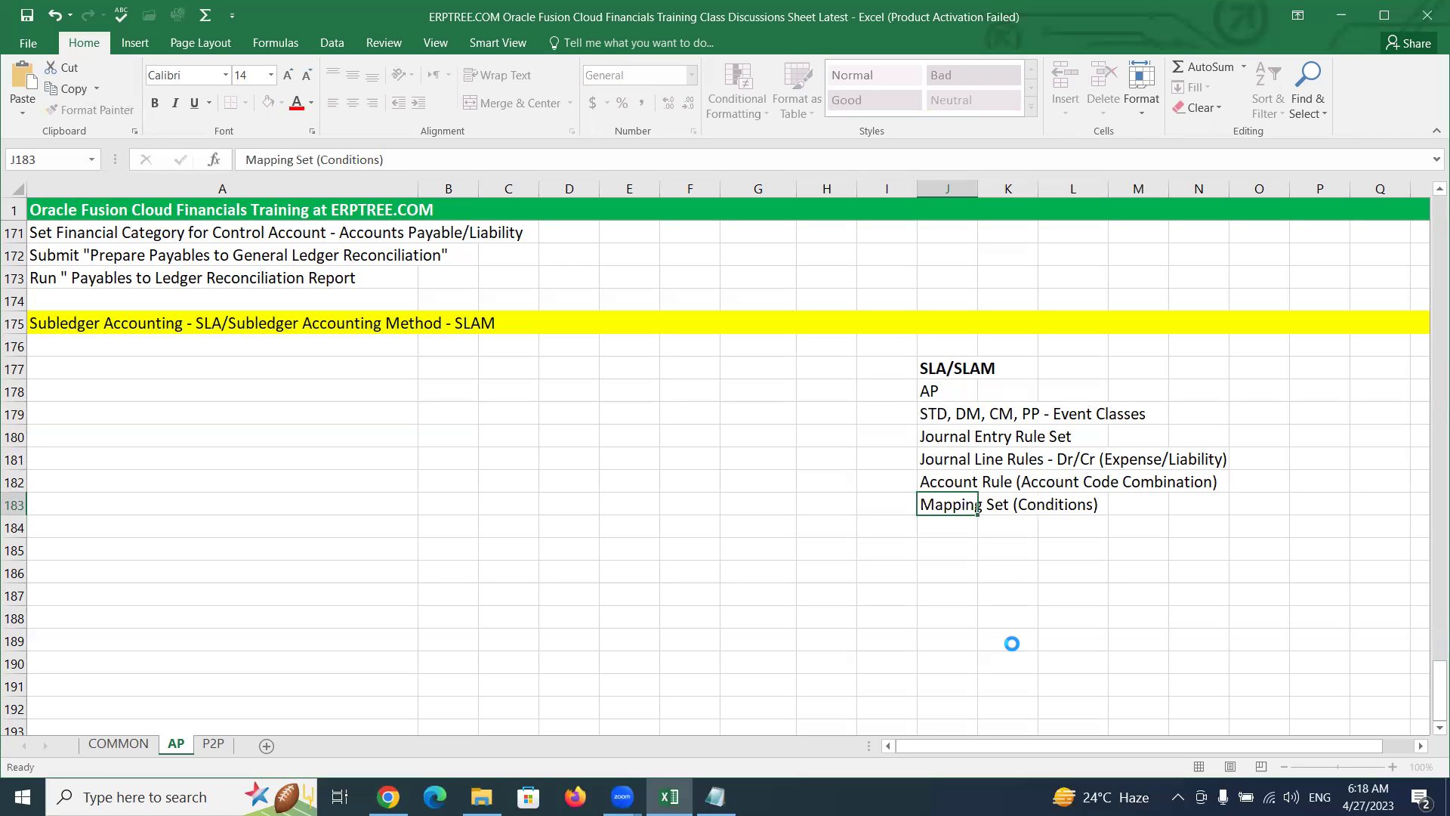
click(950, 484)
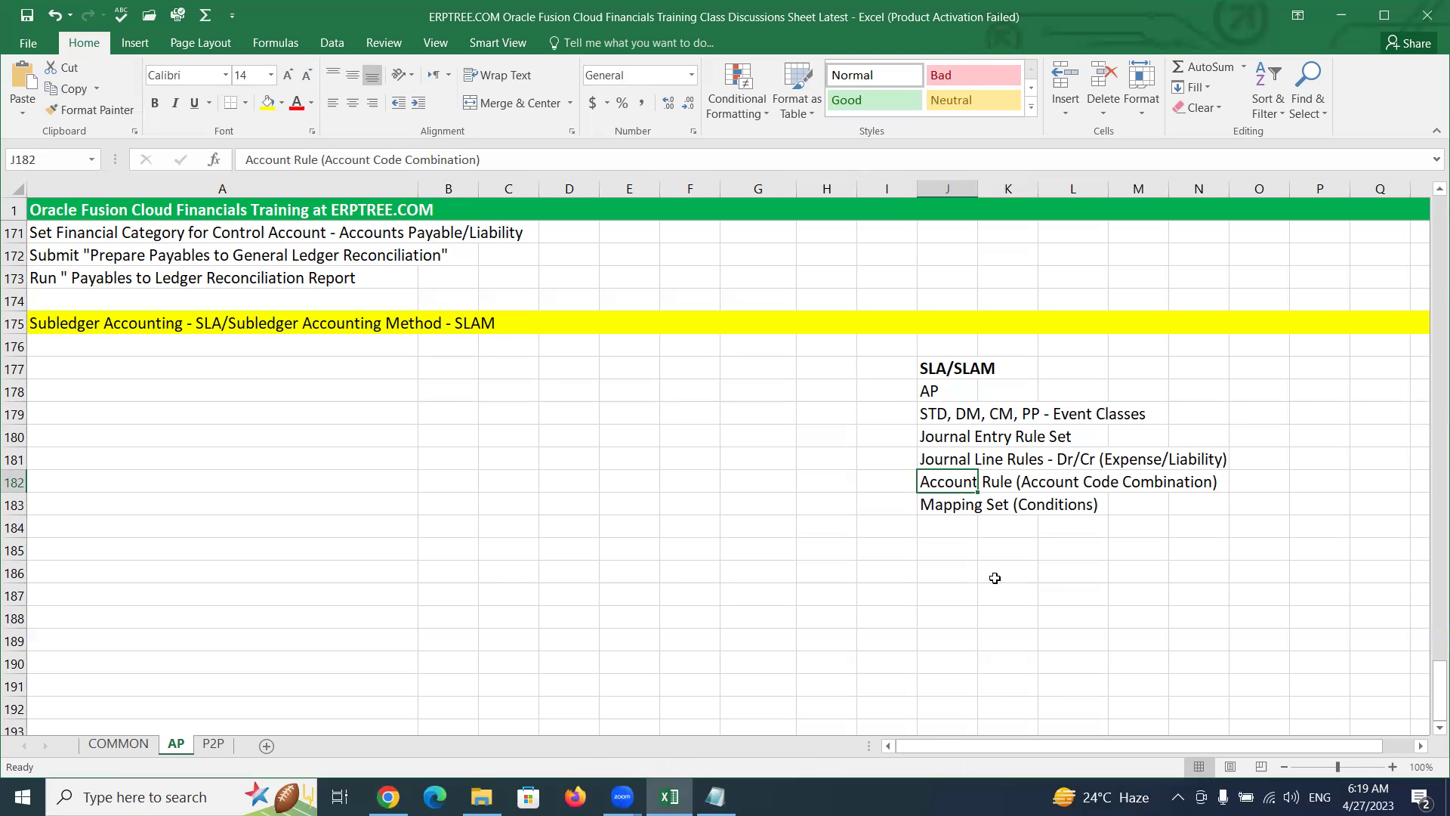
click(933, 367)
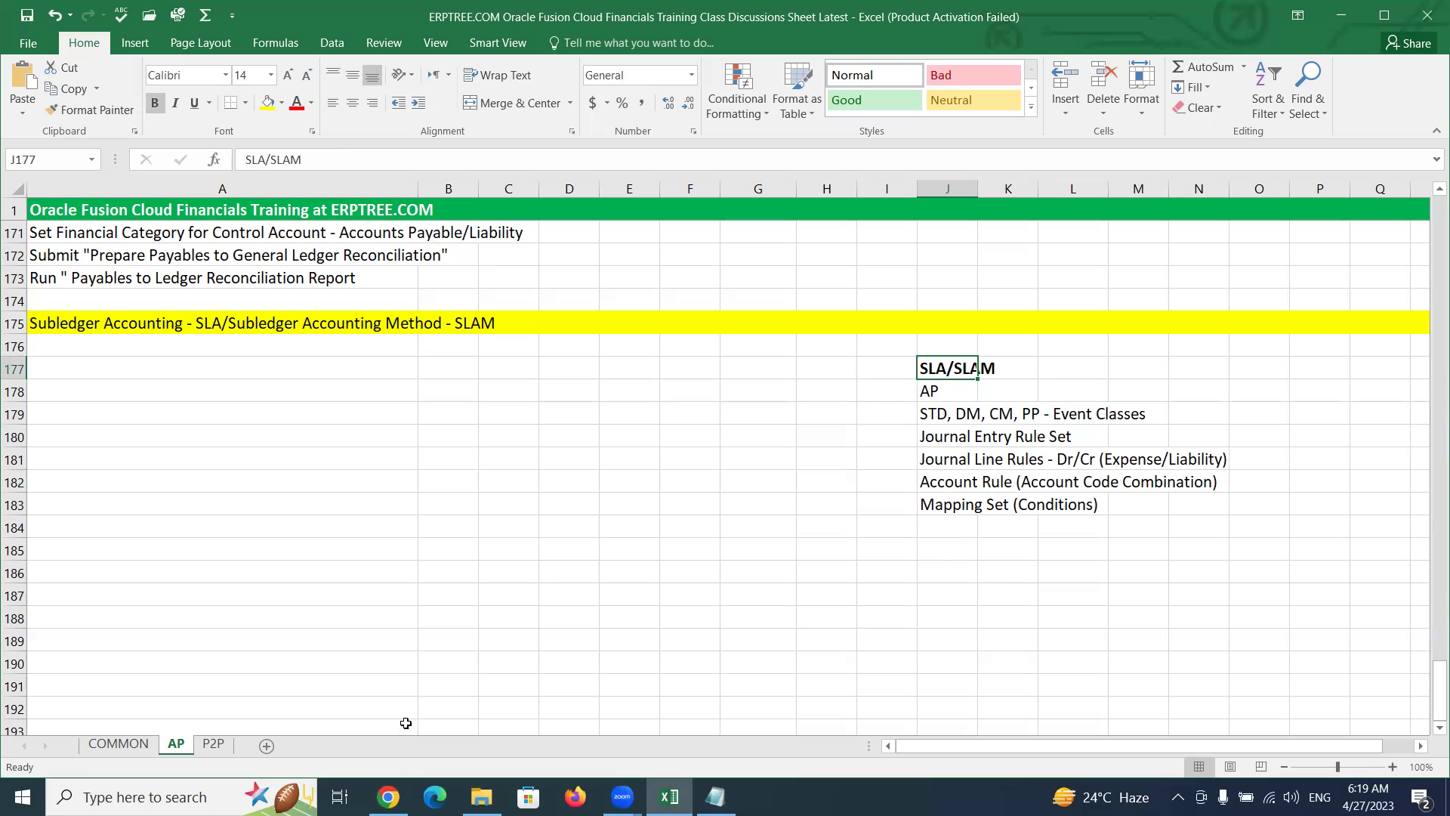
Step: Switch to Oracle Fusion Cloud Applications in Chrome and open Setup and Maintenance
mouse_move(388, 795)
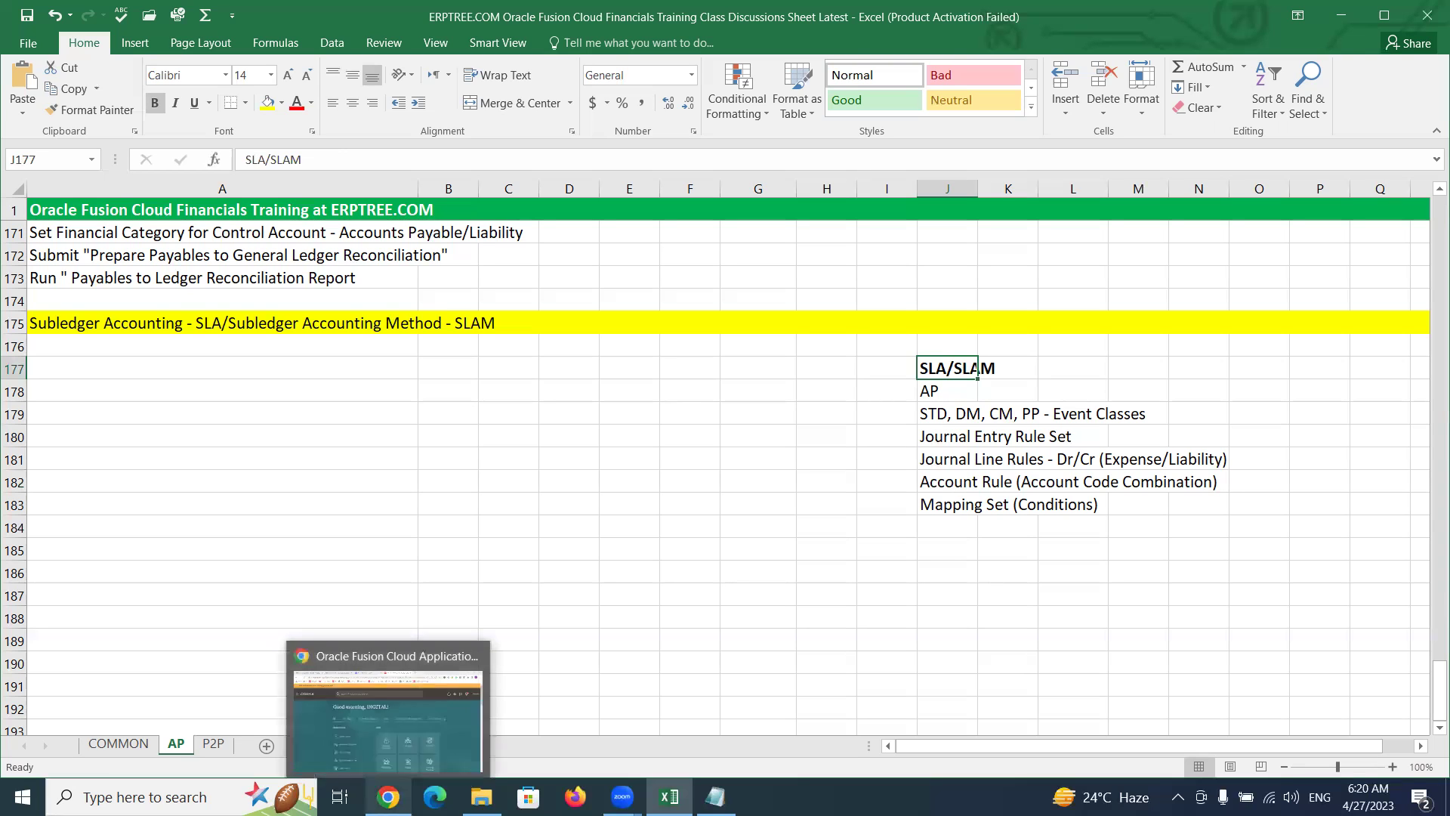
click(414, 716)
click(1396, 178)
click(1034, 488)
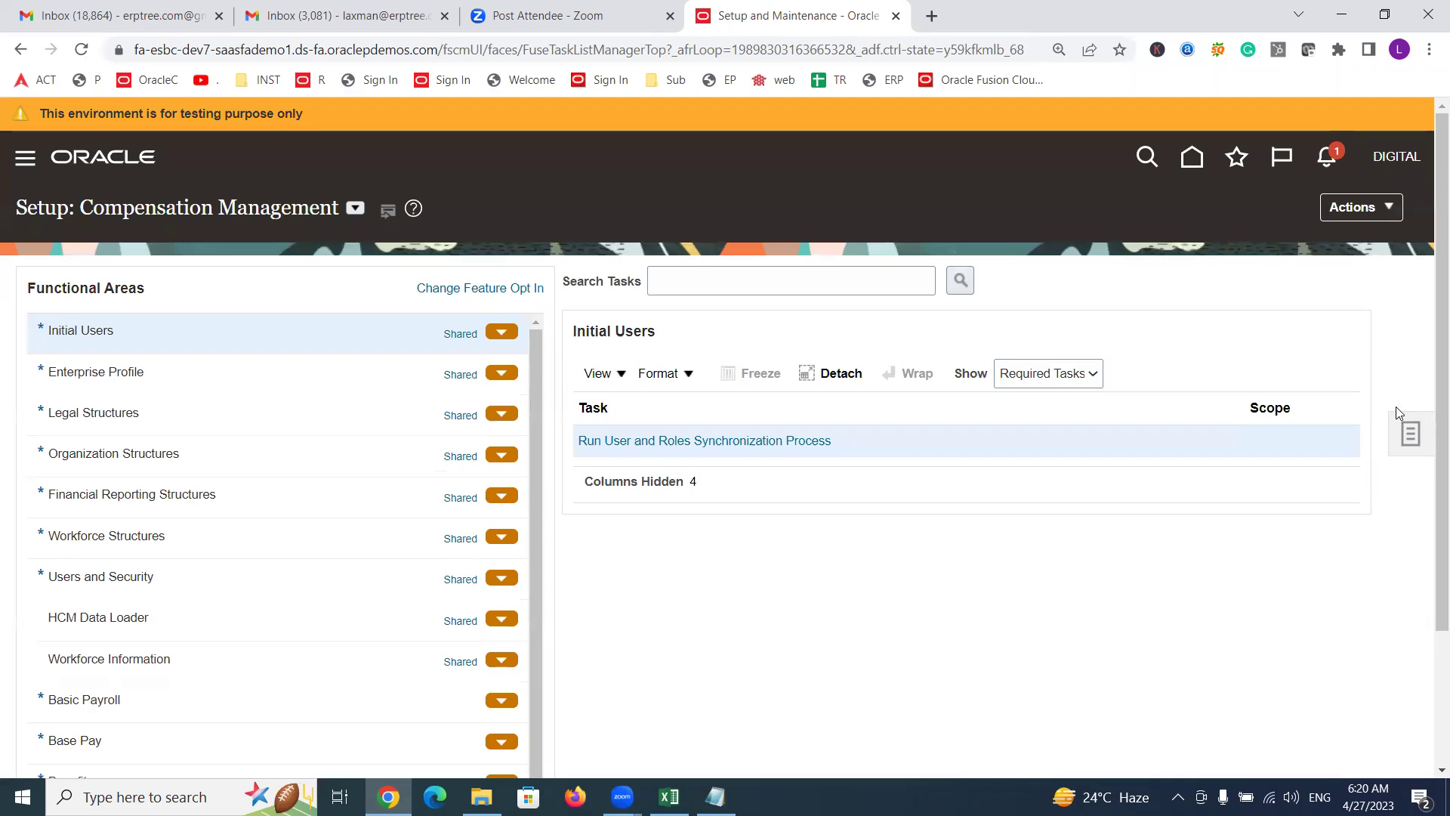
Step: Go to the implementation projects overview and open the Digital Implementation Project
click(1408, 432)
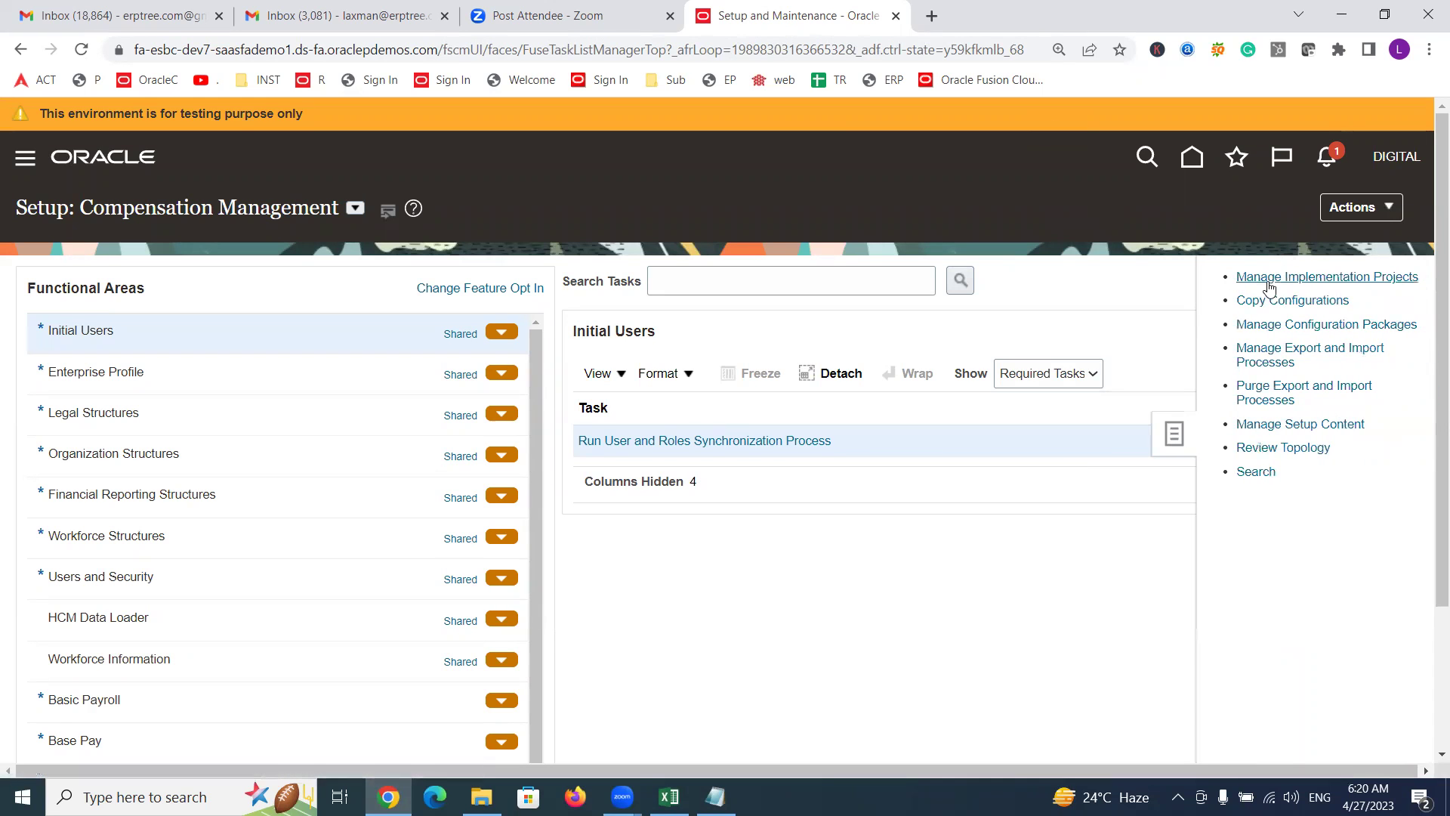
click(1269, 279)
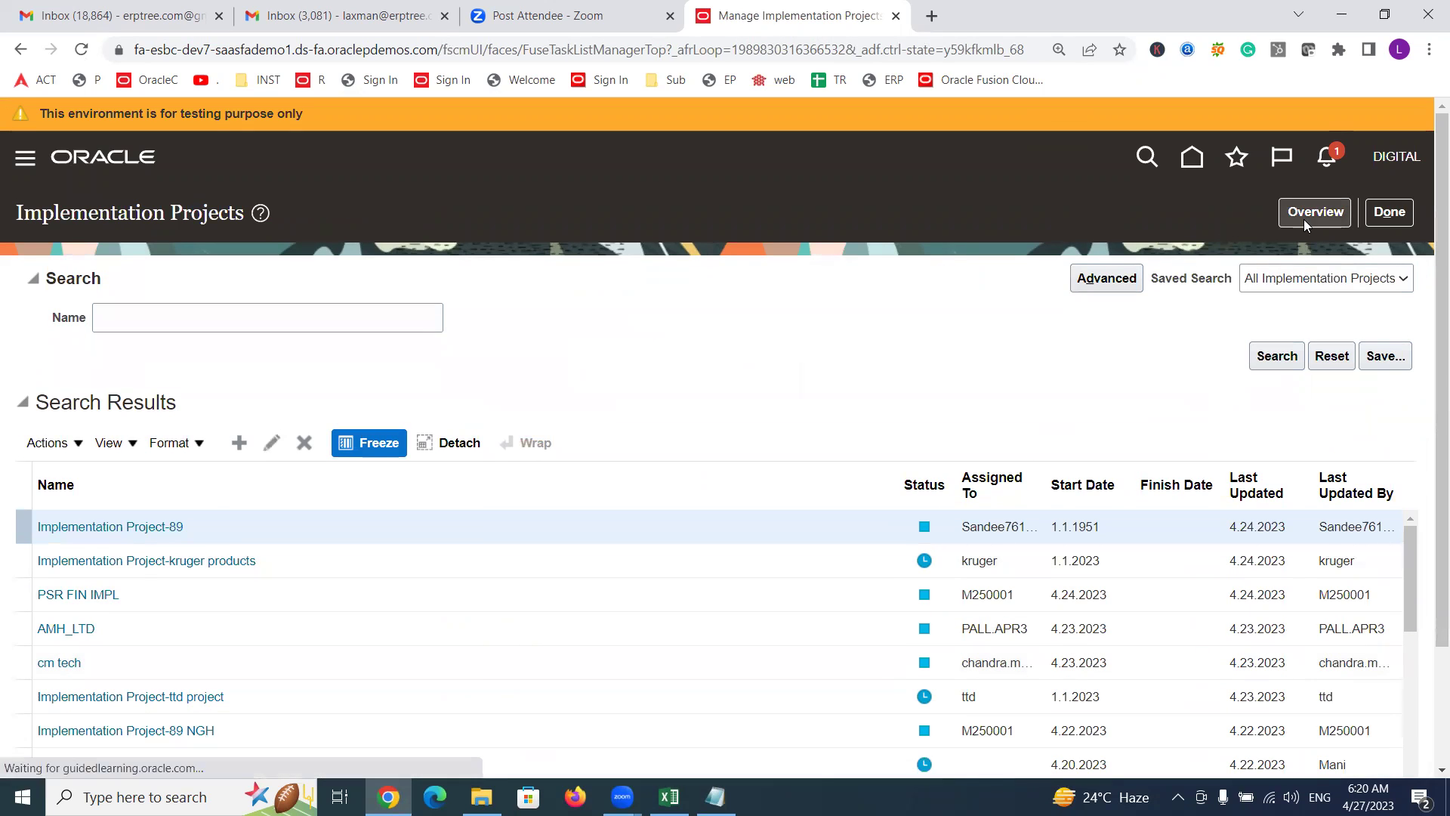
click(1304, 219)
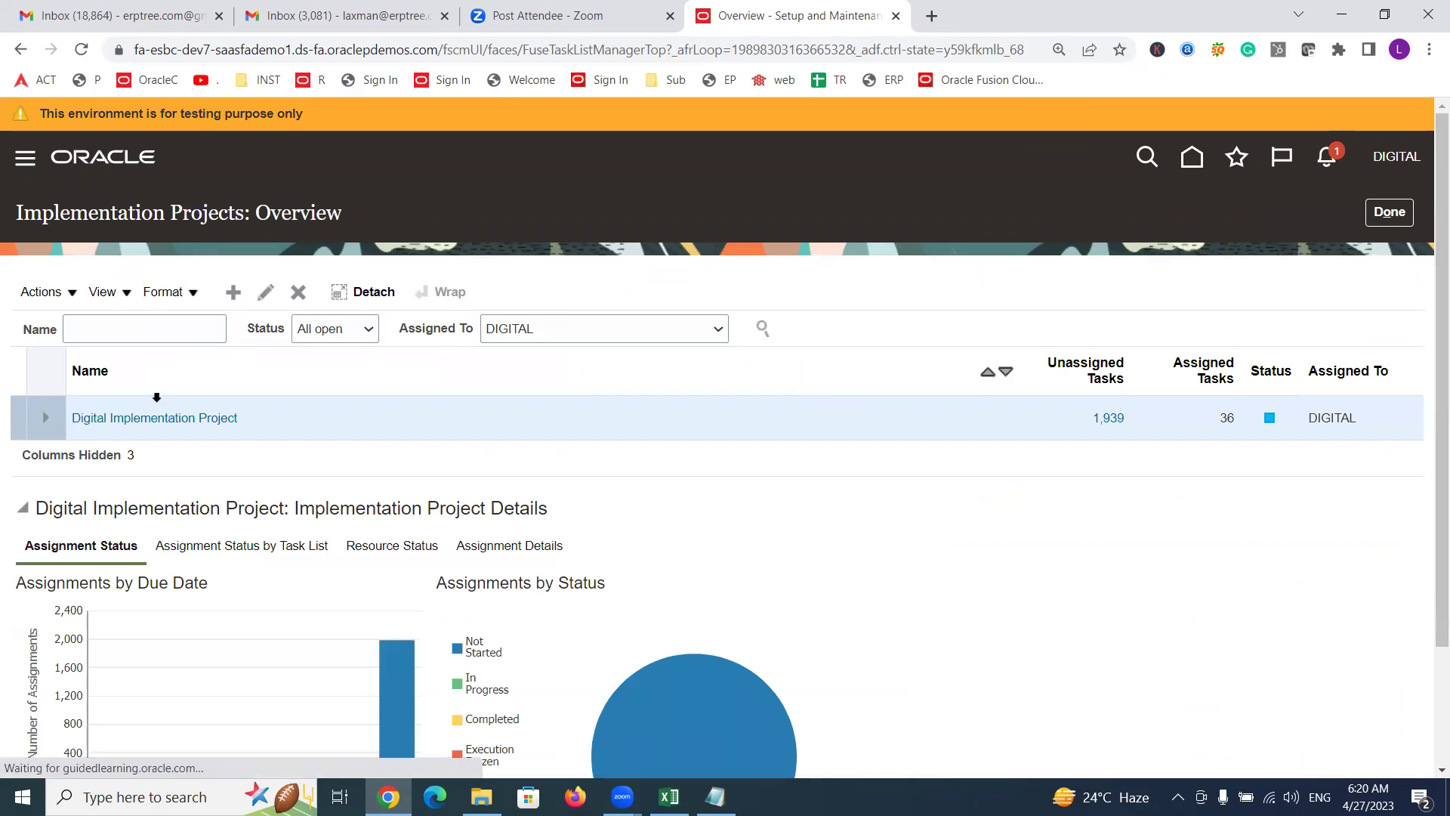
click(147, 419)
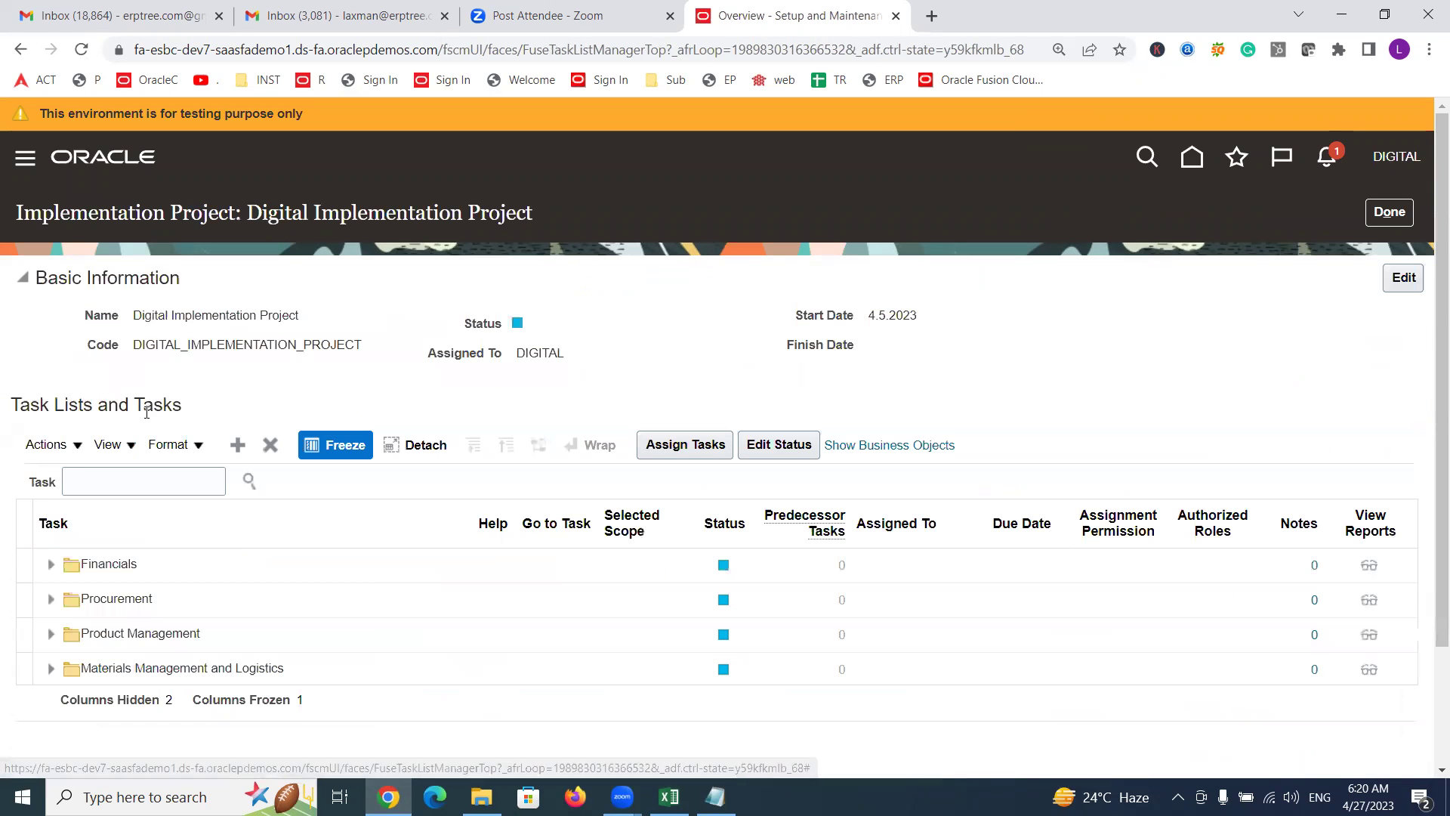
Step: Search the project's tasks for "Accounting Methods" and open Define Subledger Accounting Methods under the Financials invoicing and payments configuration path
click(137, 481)
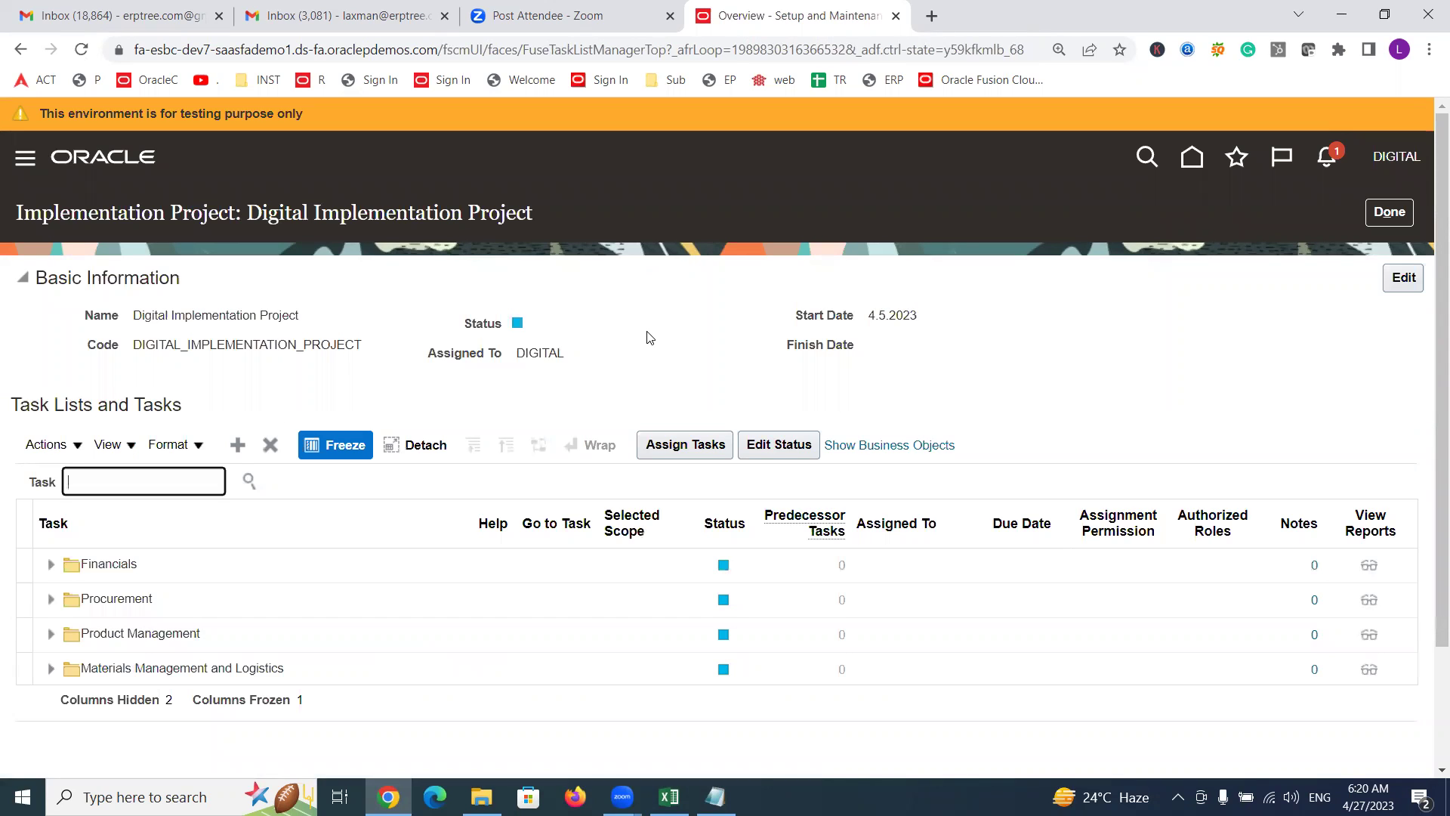
text(Account)
text(Methods)
key(Return)
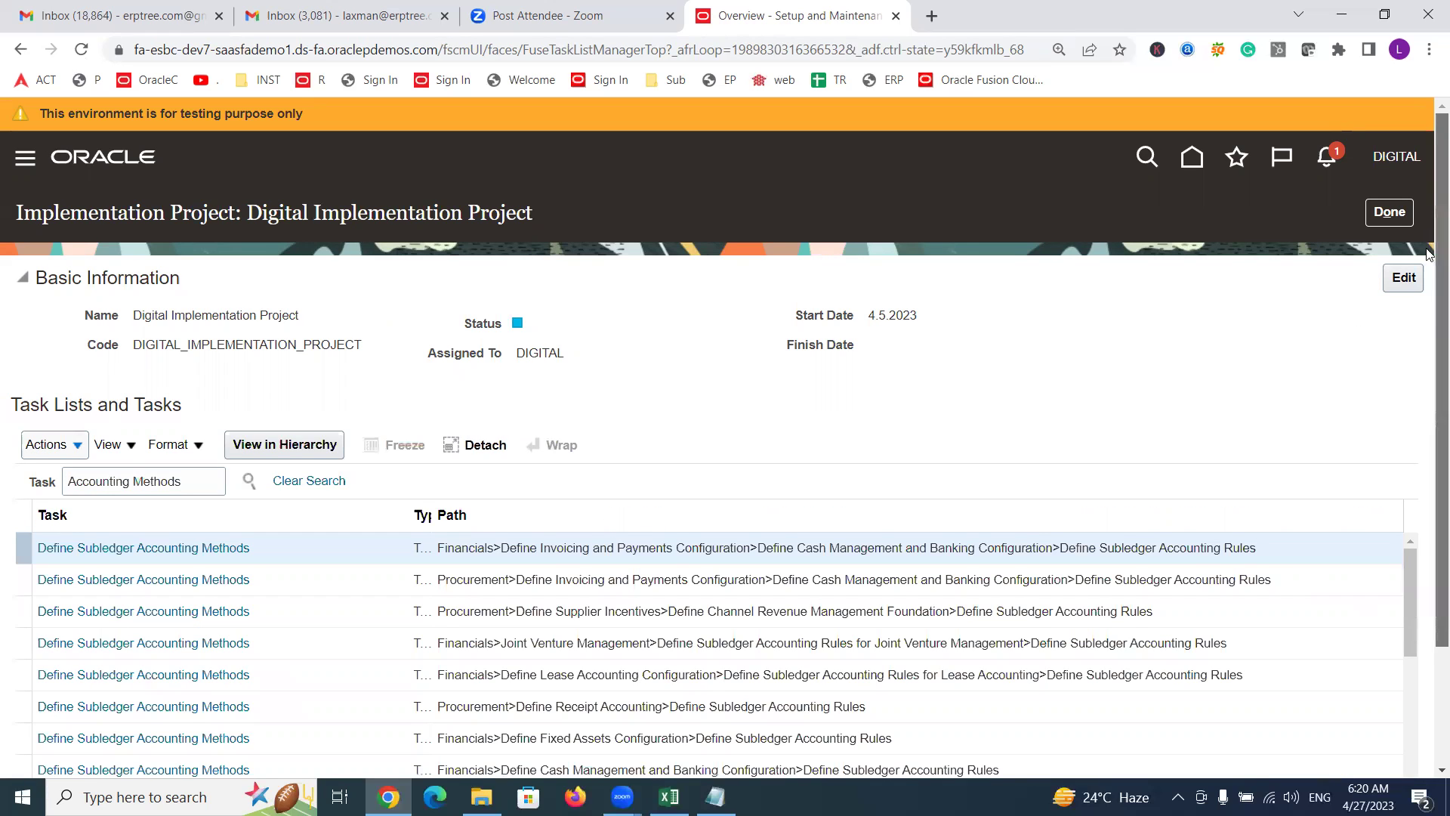
scroll(1429, 434, down, 2)
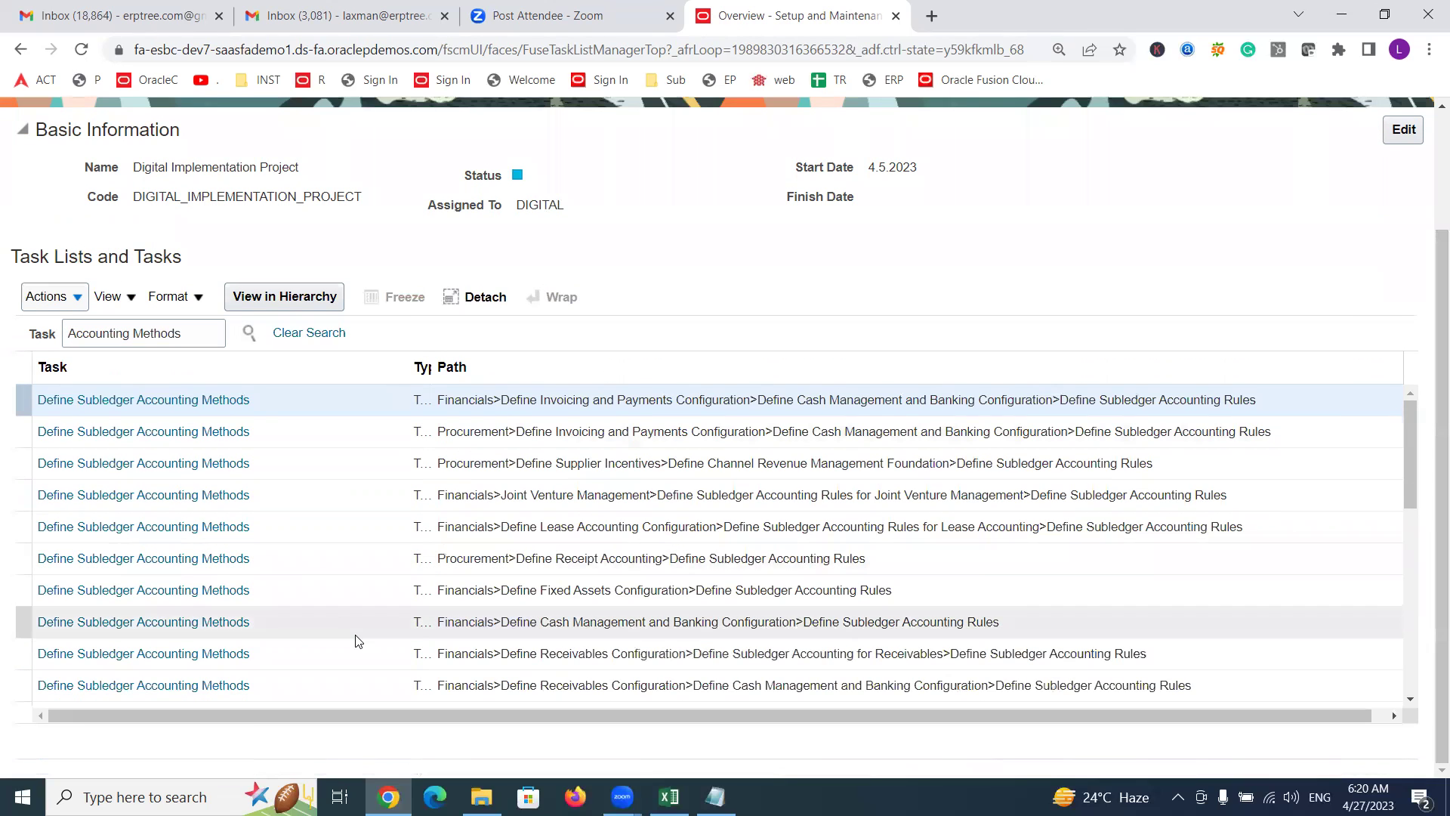
click(122, 403)
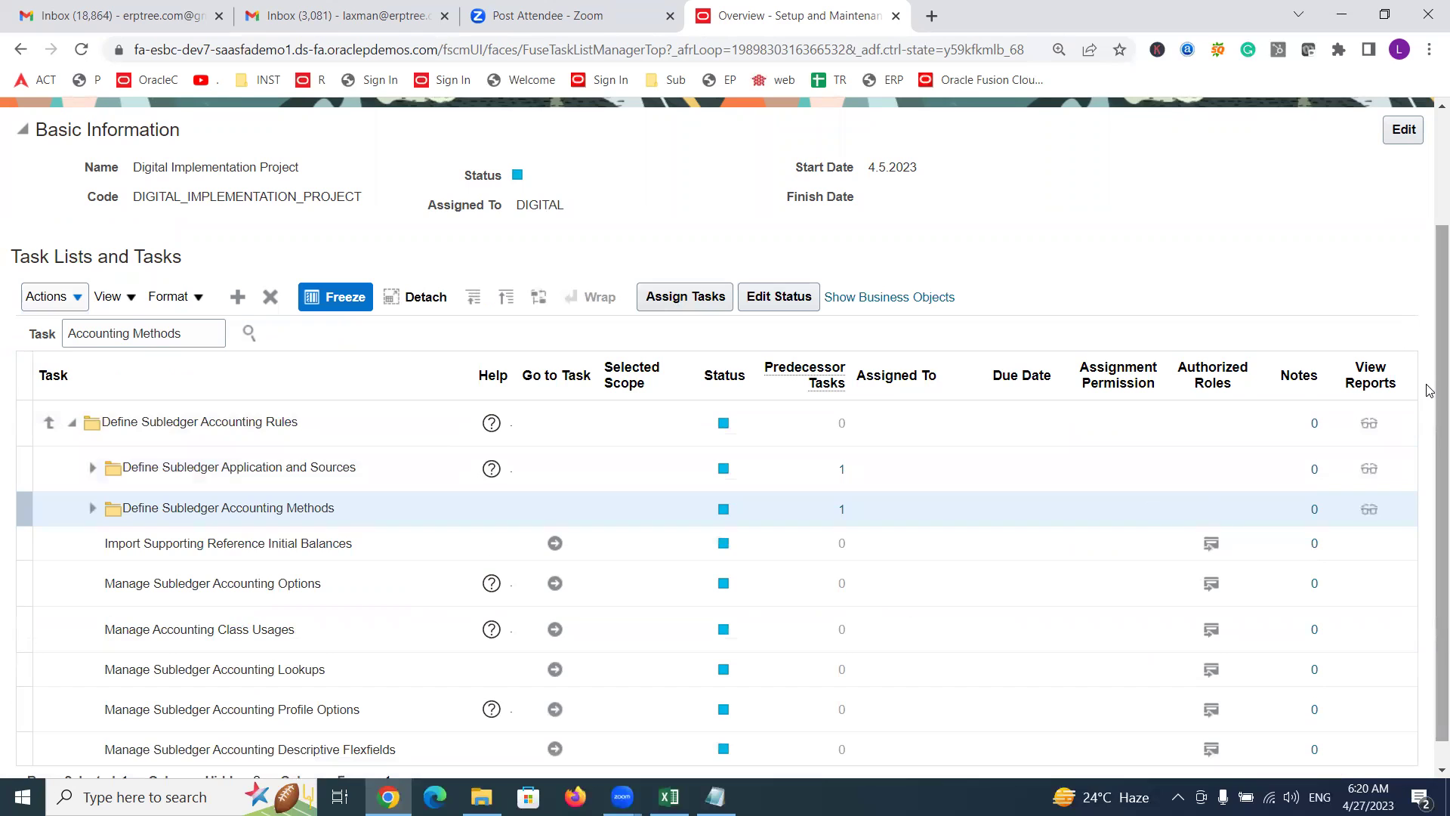
Step: Expand the Define Subledger Accounting Methods folder and go to its Manage Accounting Methods task
scroll(1429, 408, down, 1)
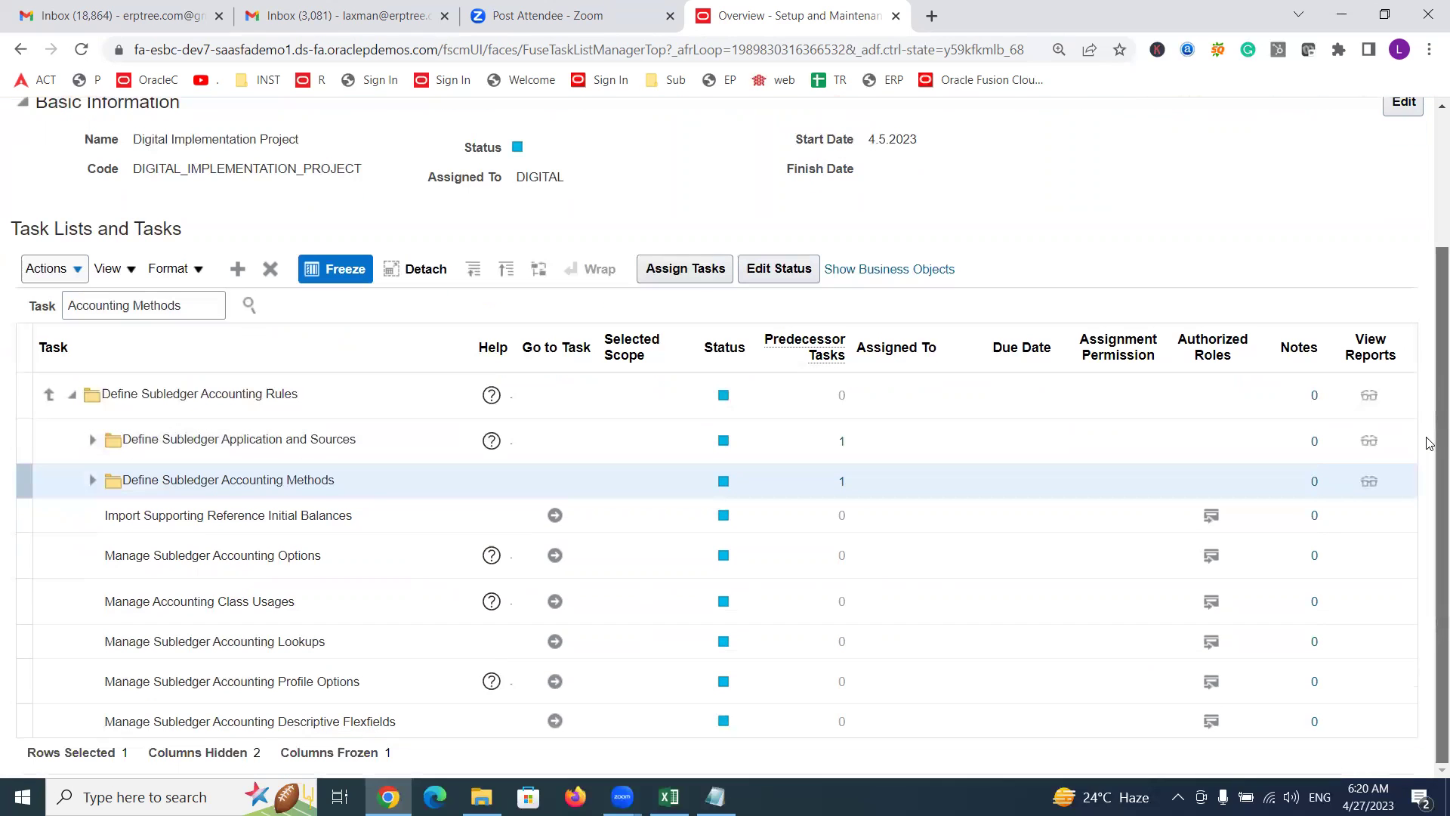
scroll(1430, 414, up, 1)
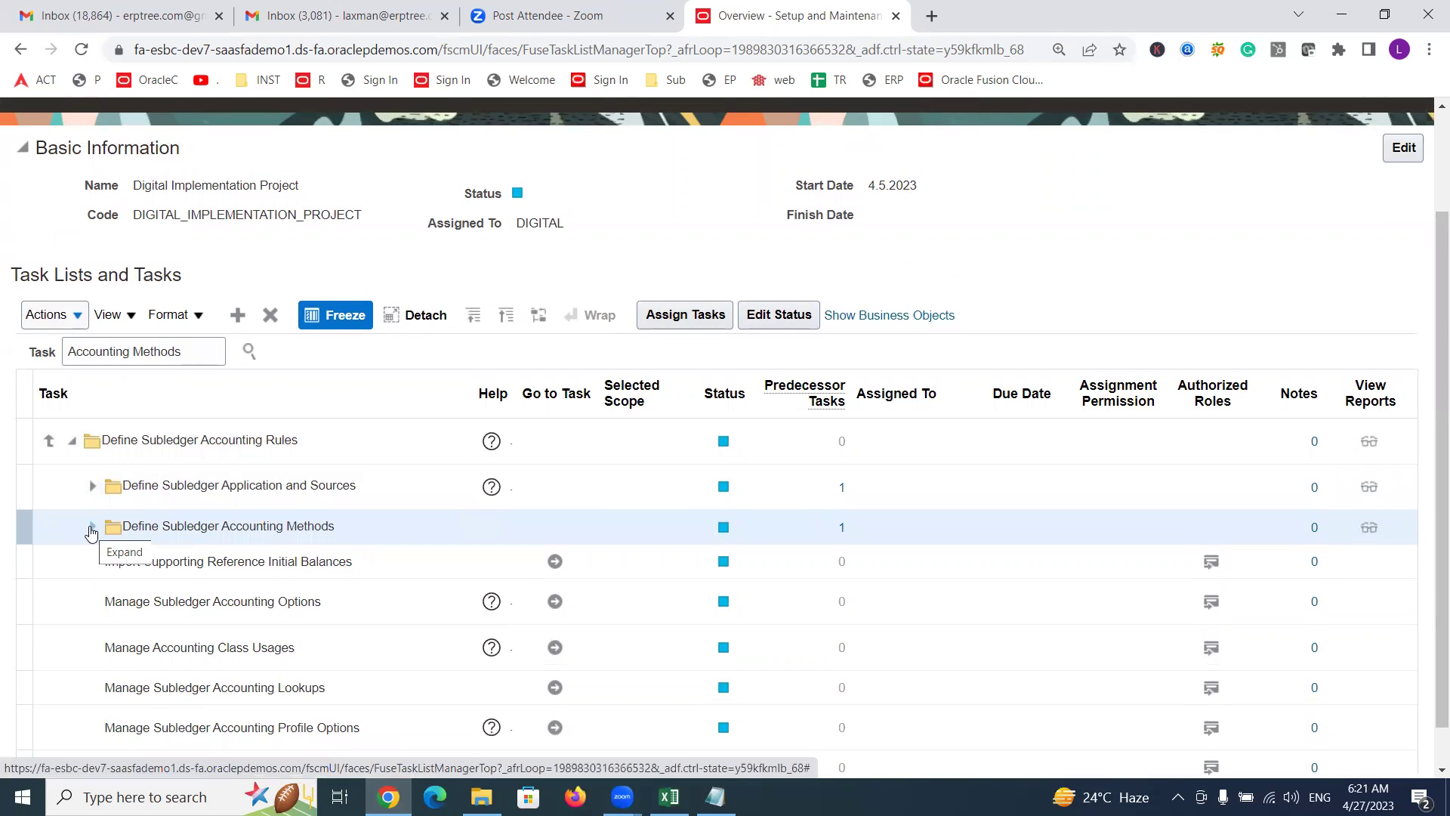
click(92, 529)
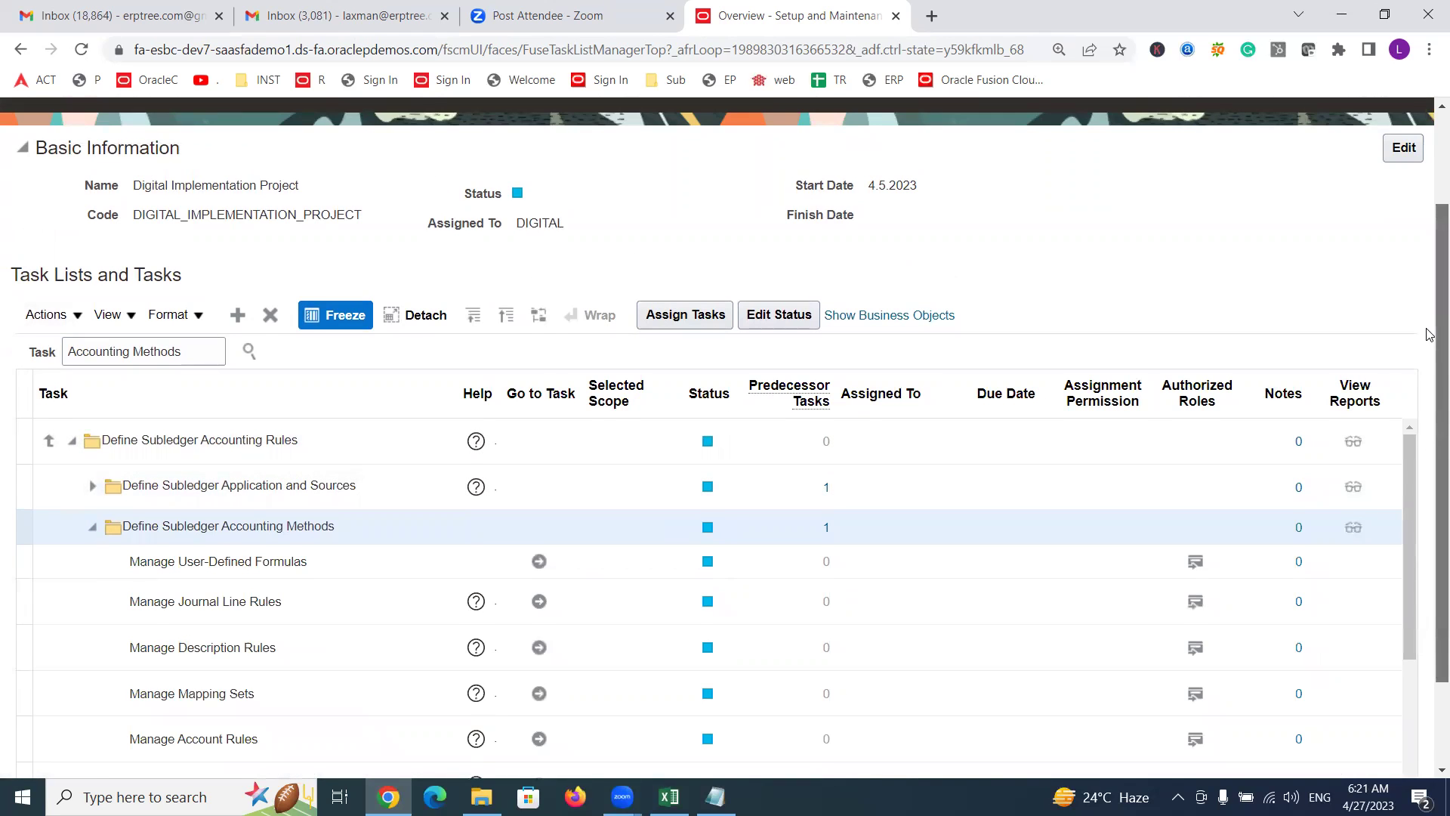
scroll(1428, 347, down, 1)
scroll(1421, 455, down, 1)
scroll(1421, 456, down, 4)
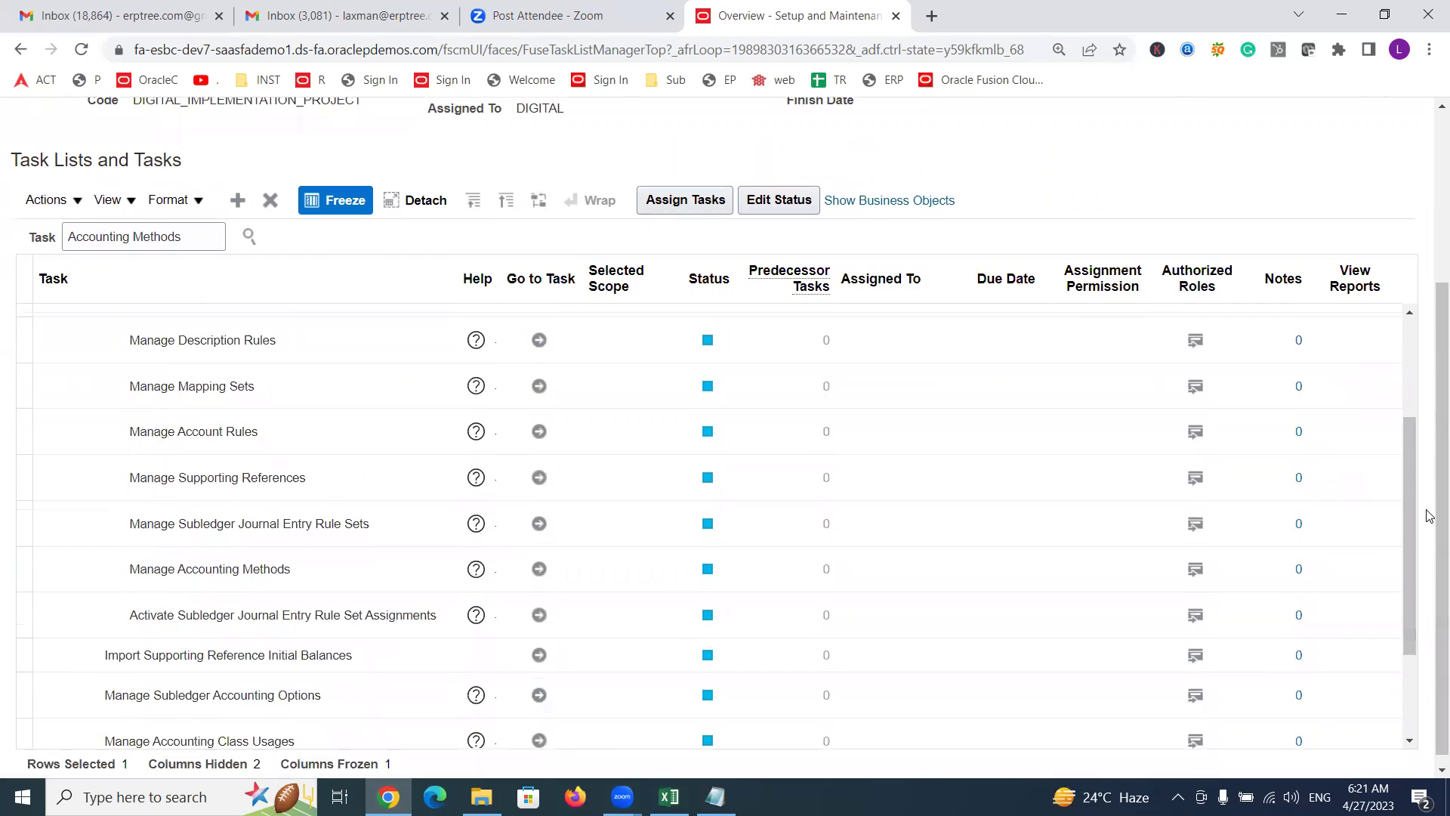
click(266, 568)
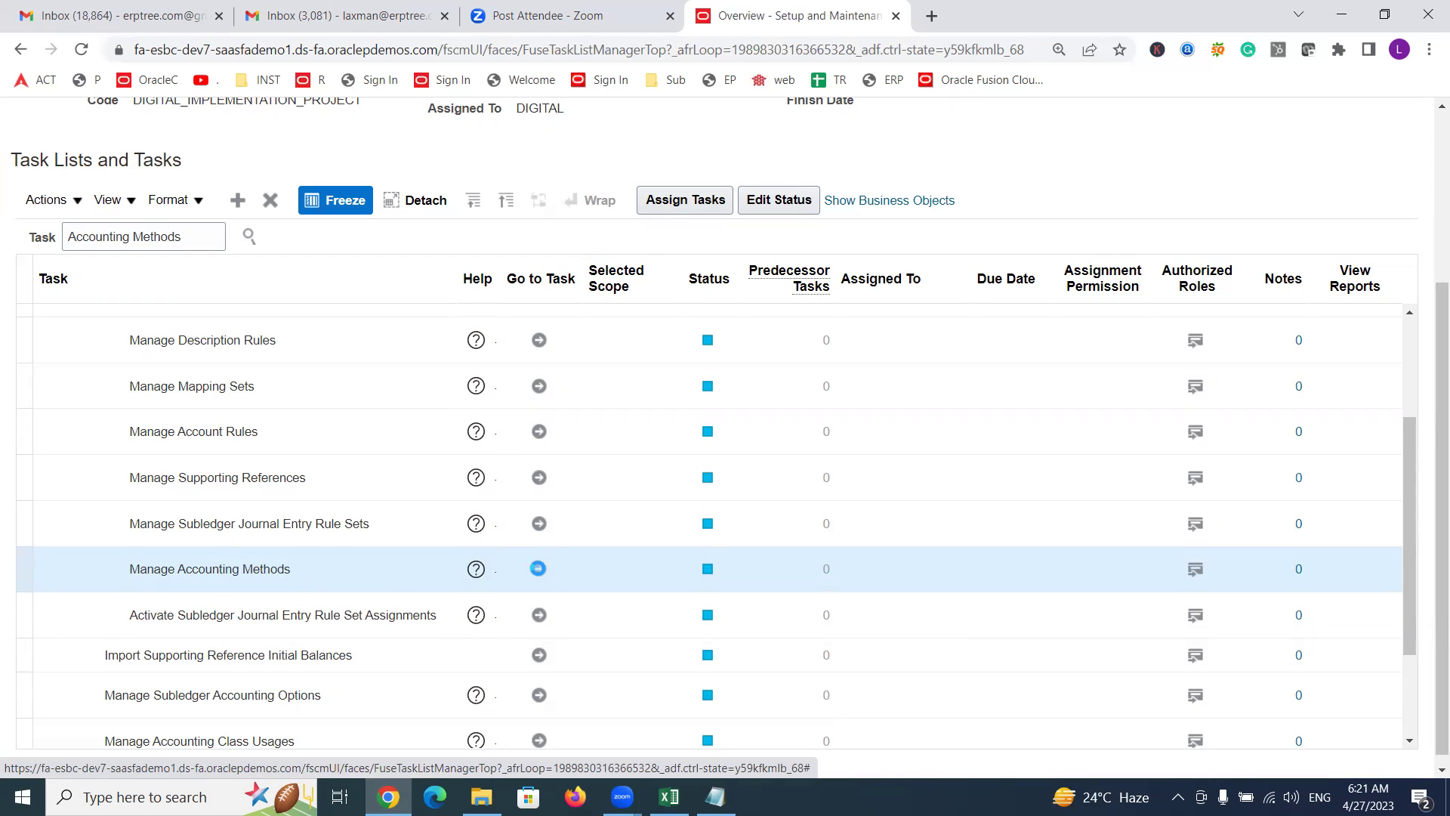
click(538, 568)
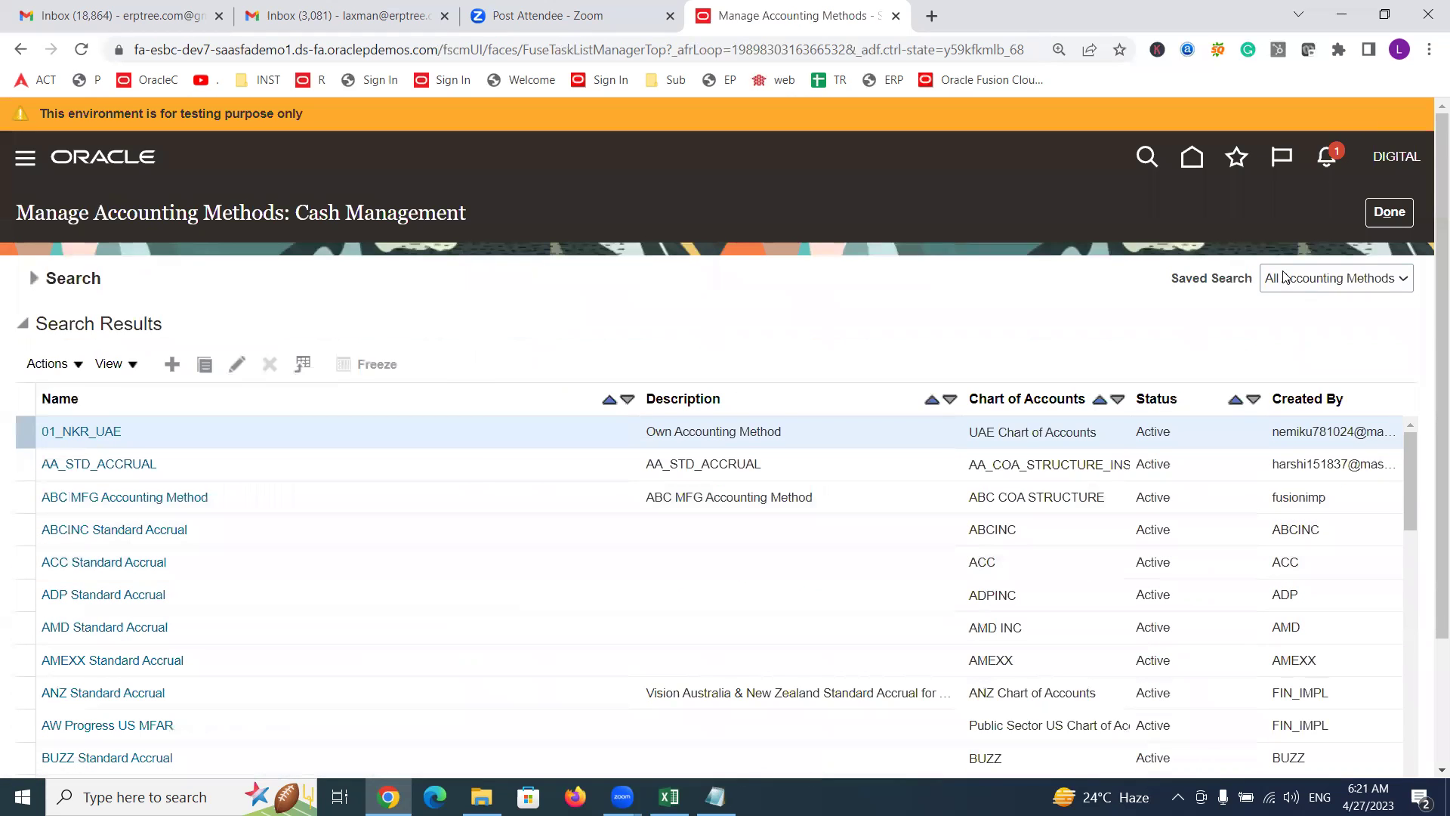
Step: Load Oracle Fusion in a new browser tab and open Setup and Maintenance there
click(933, 16)
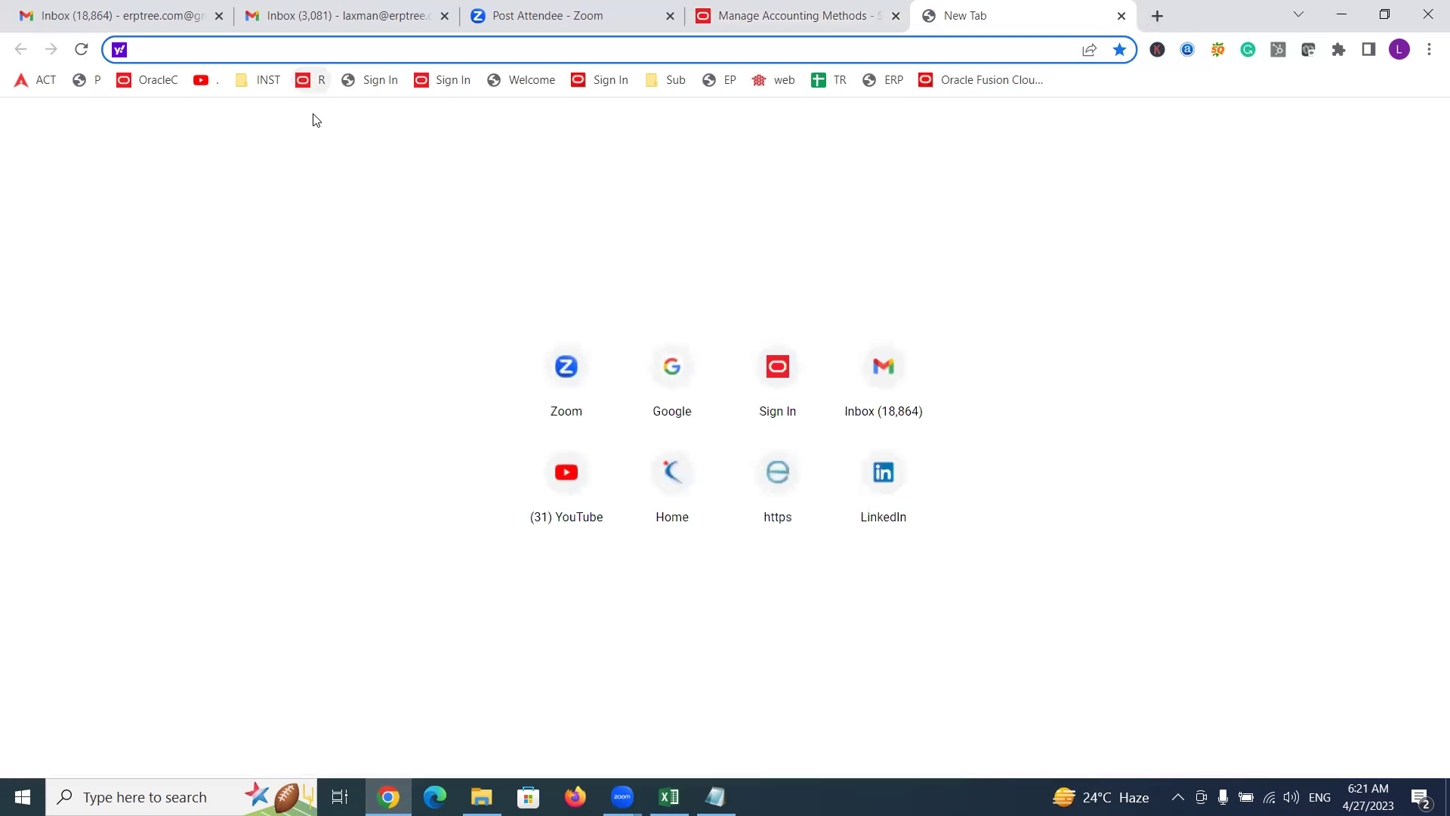
click(310, 80)
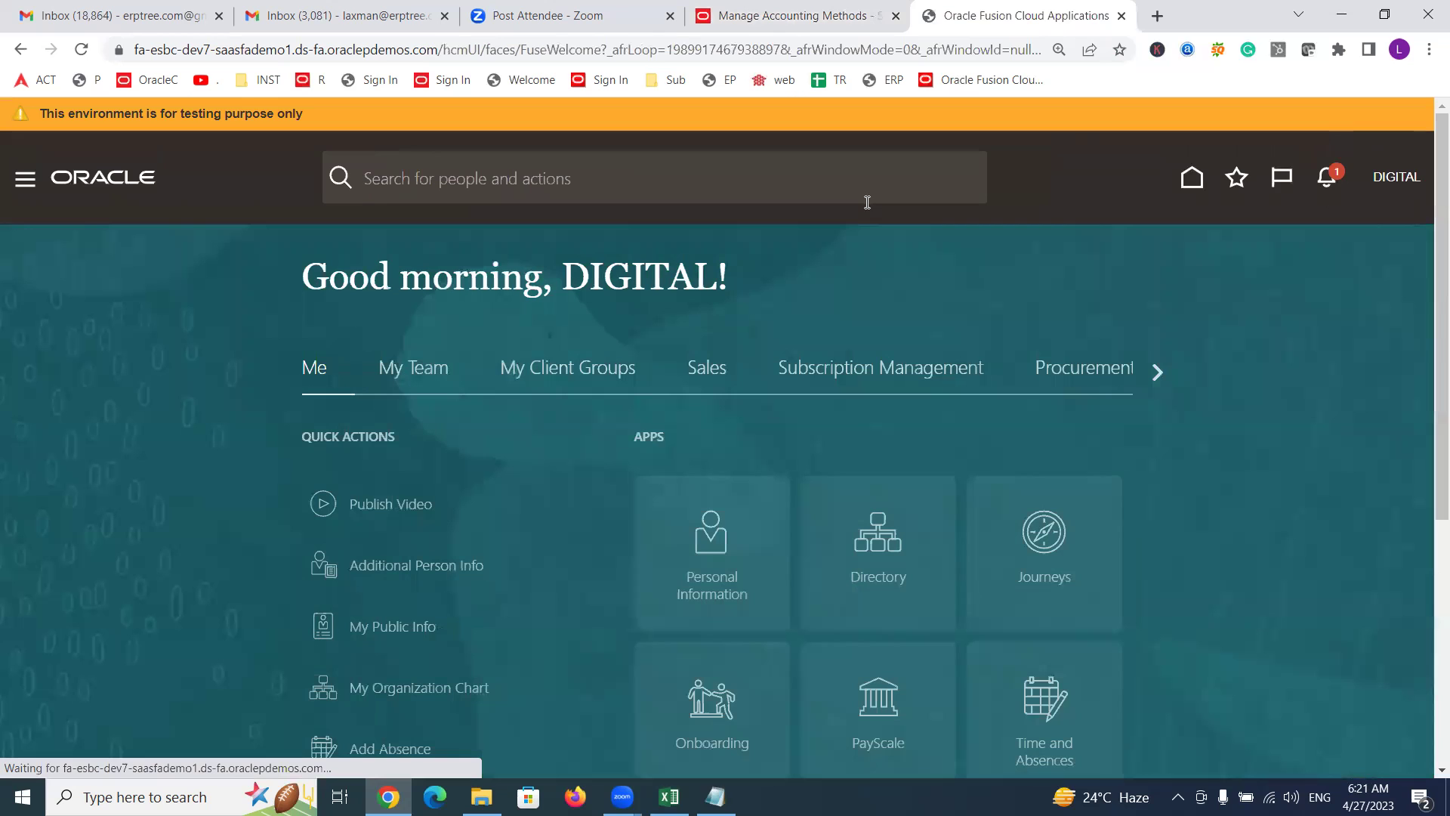
click(1396, 180)
click(1051, 487)
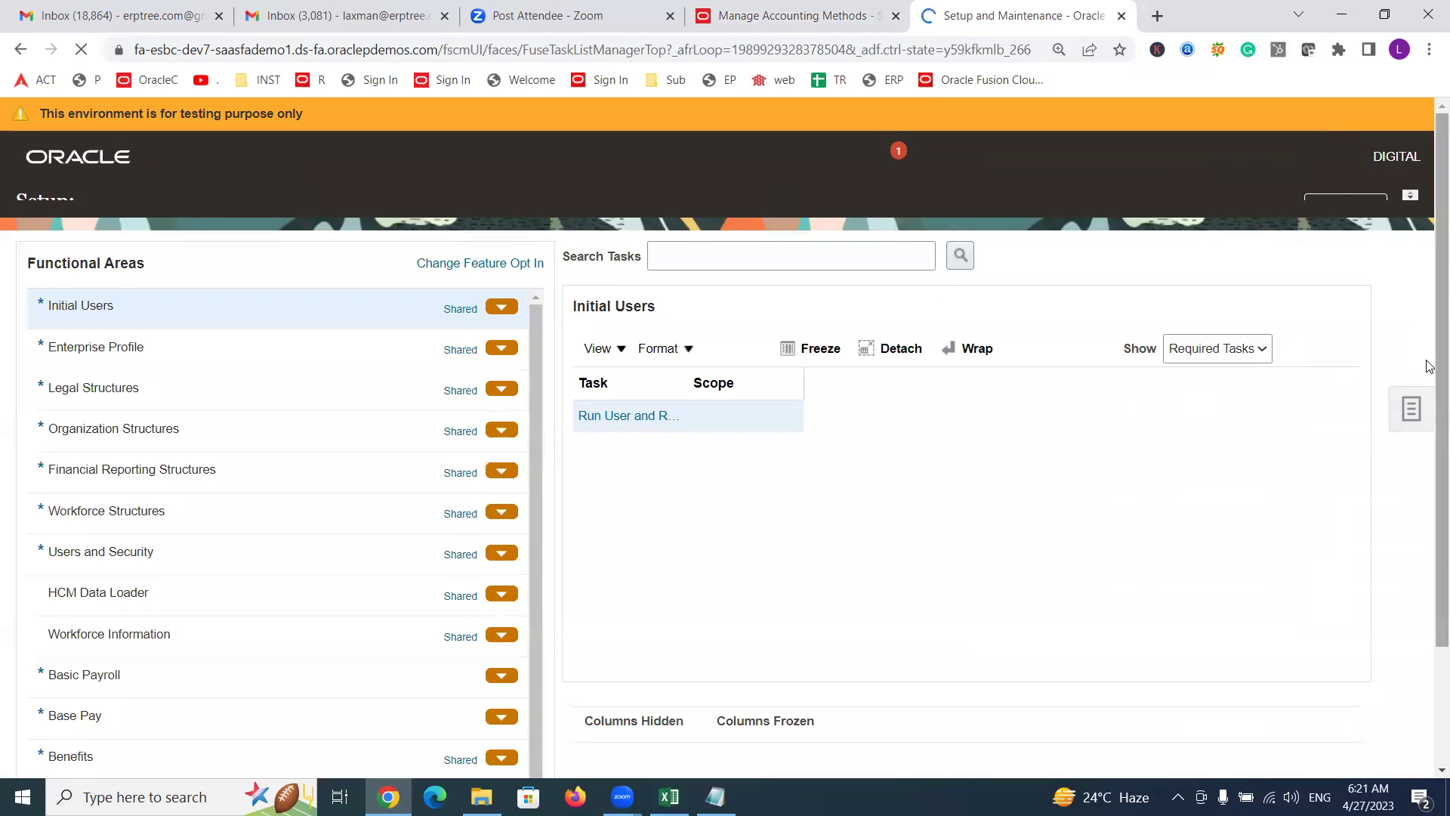
Step: Open the Digital Implementation Project from the implementation projects overview in the new tab
click(1410, 432)
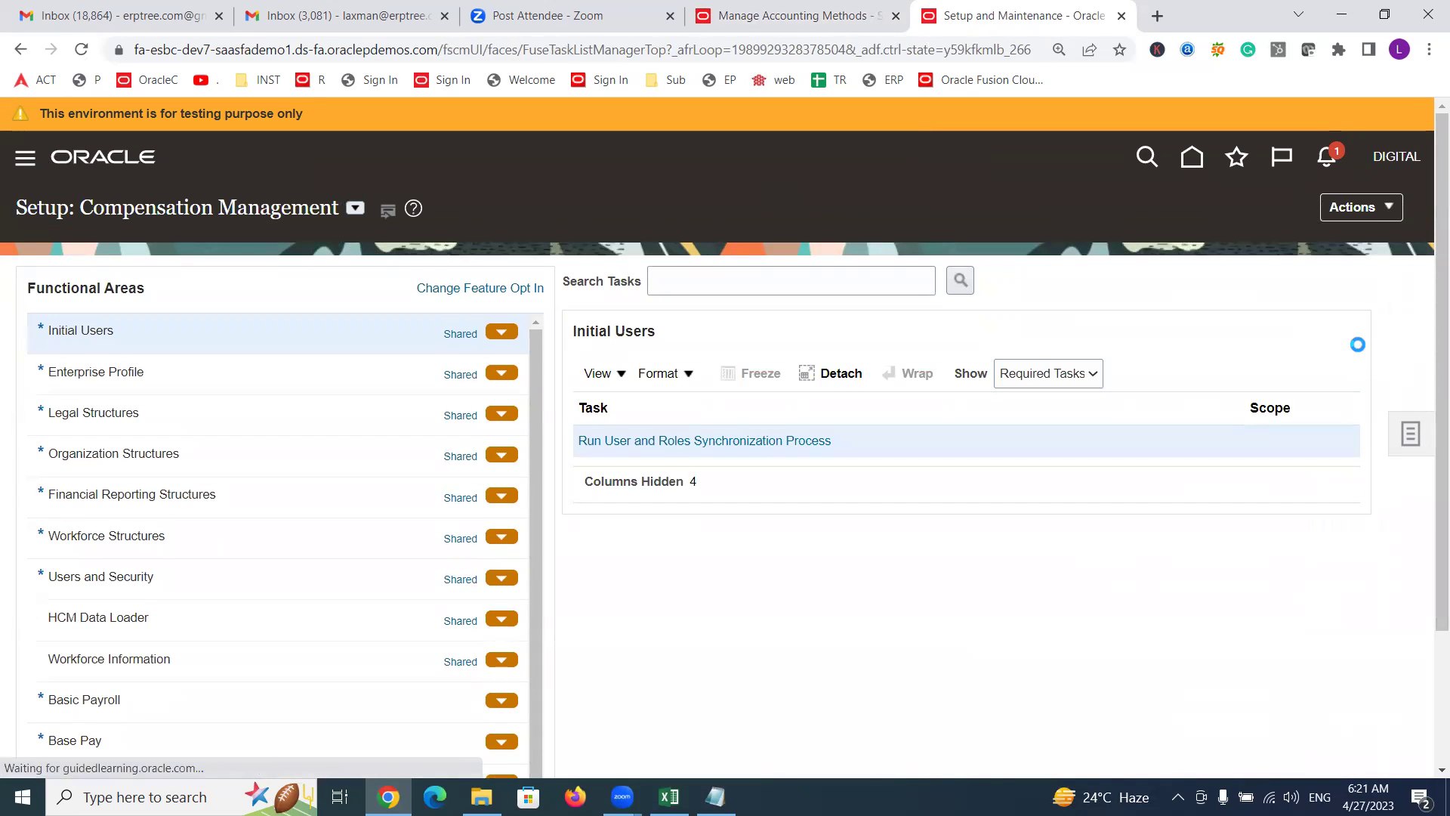
click(1311, 279)
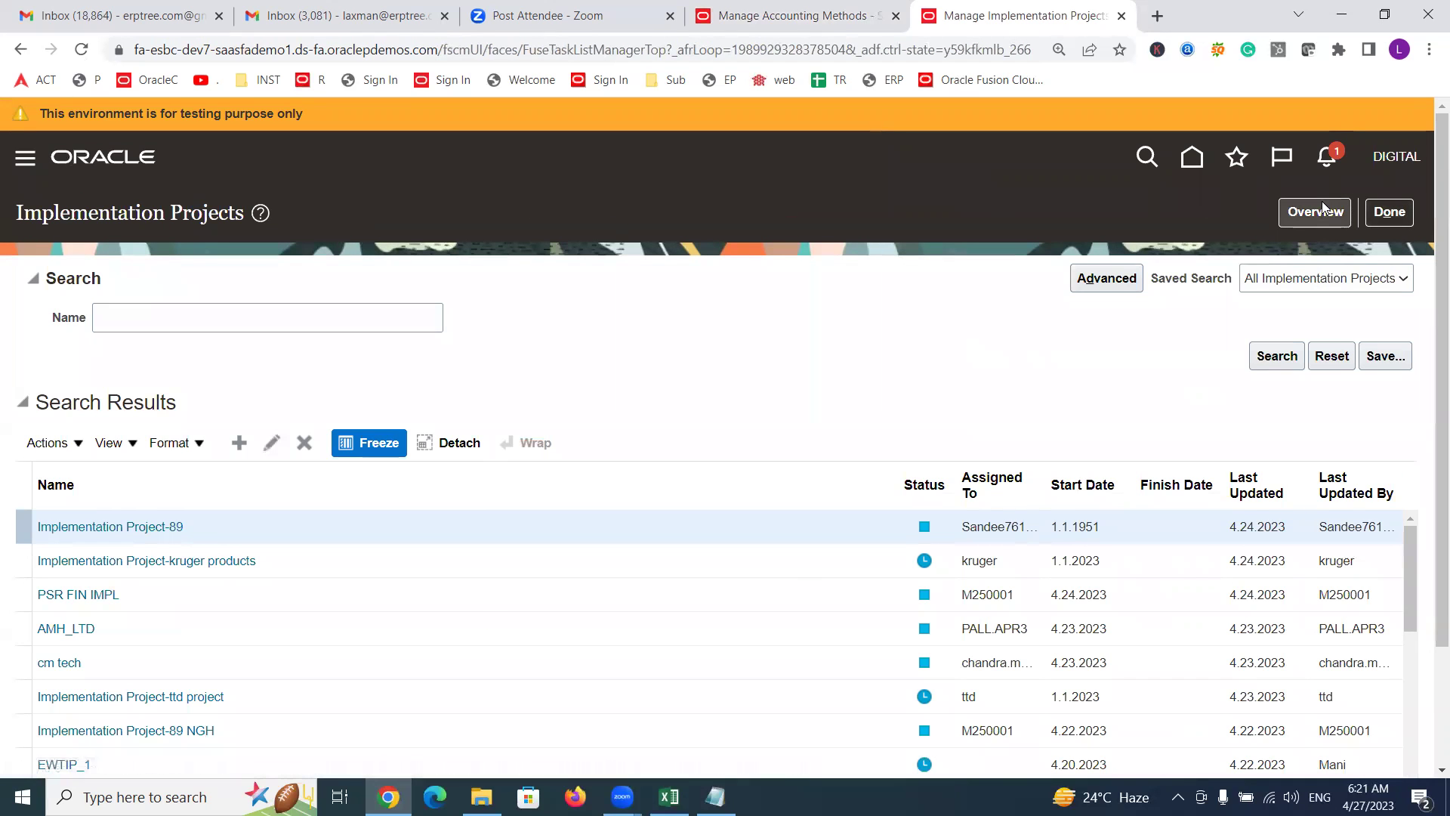
click(1318, 212)
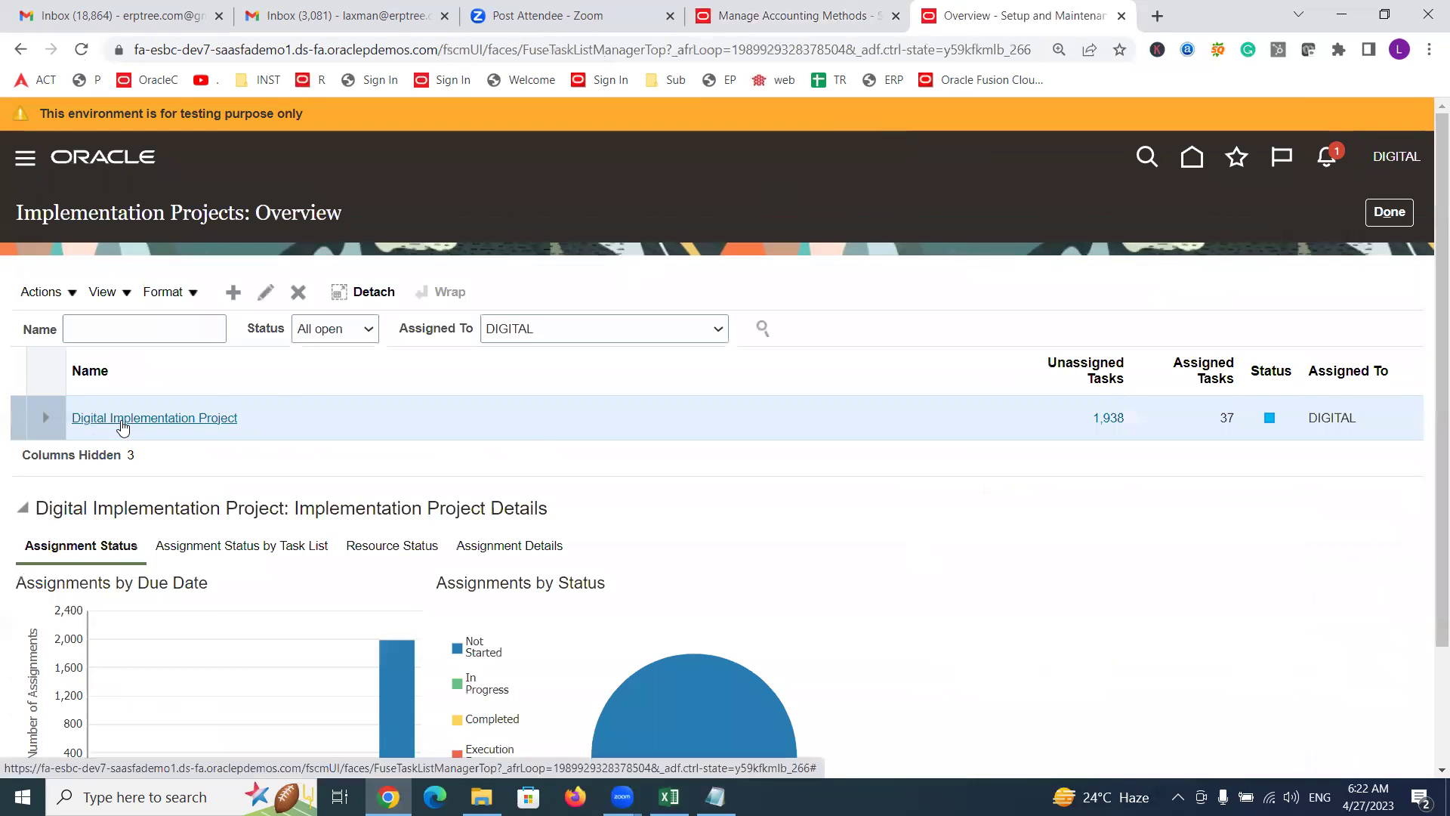
click(122, 424)
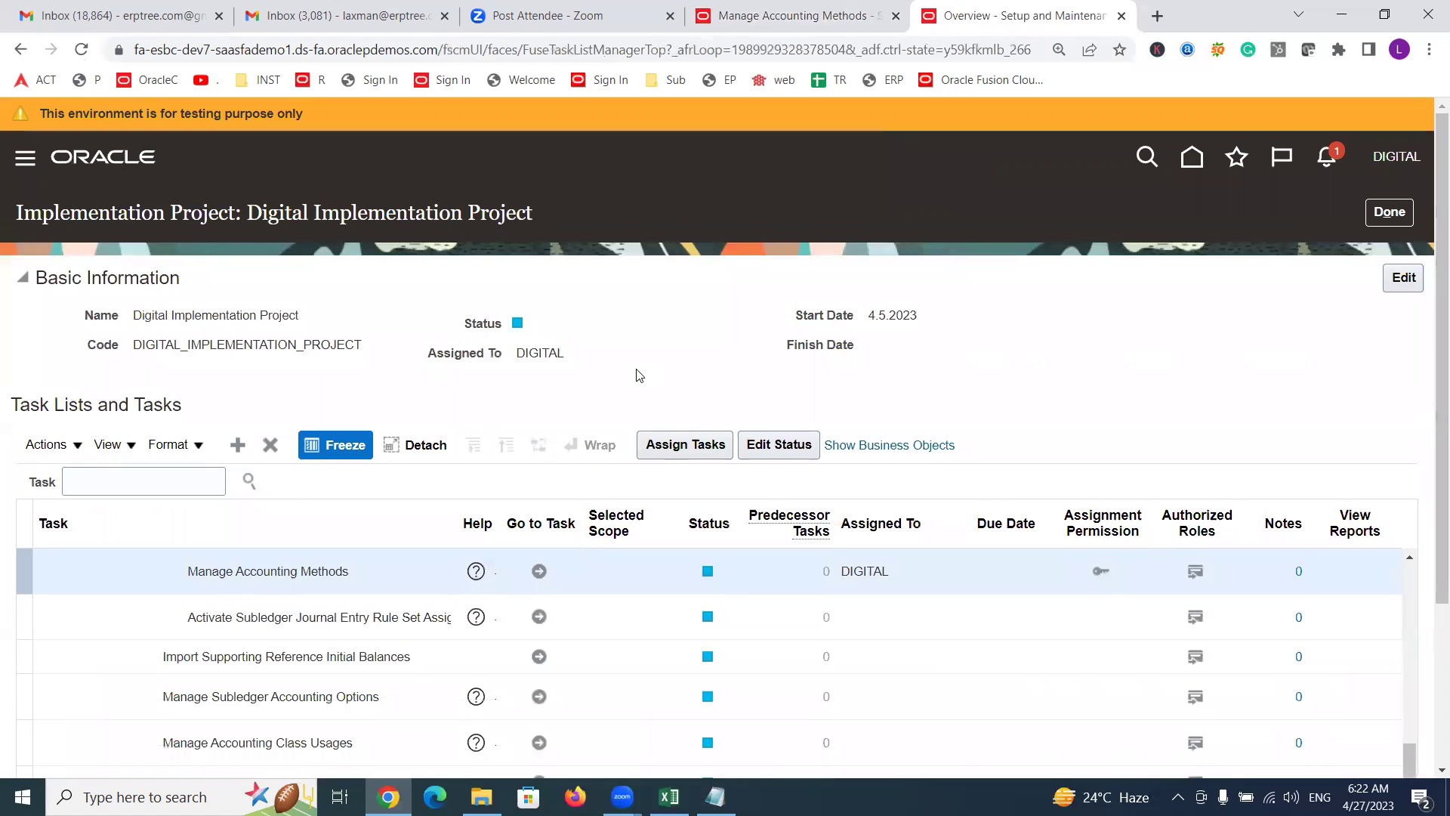
Step: Search the project's task list for "manage primary ledger"
click(162, 482)
text(manage)
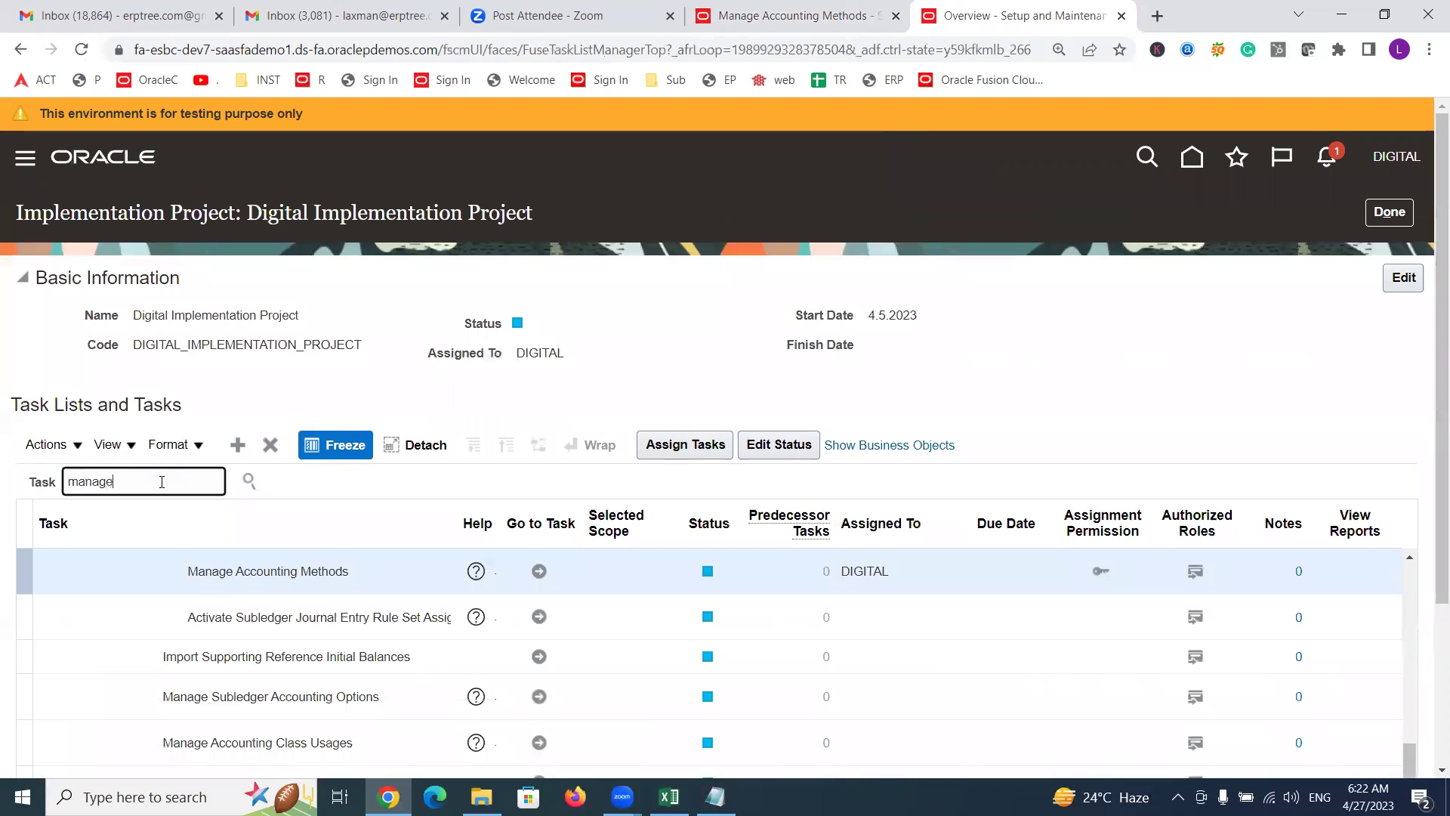
text( primary ledger)
key(Return)
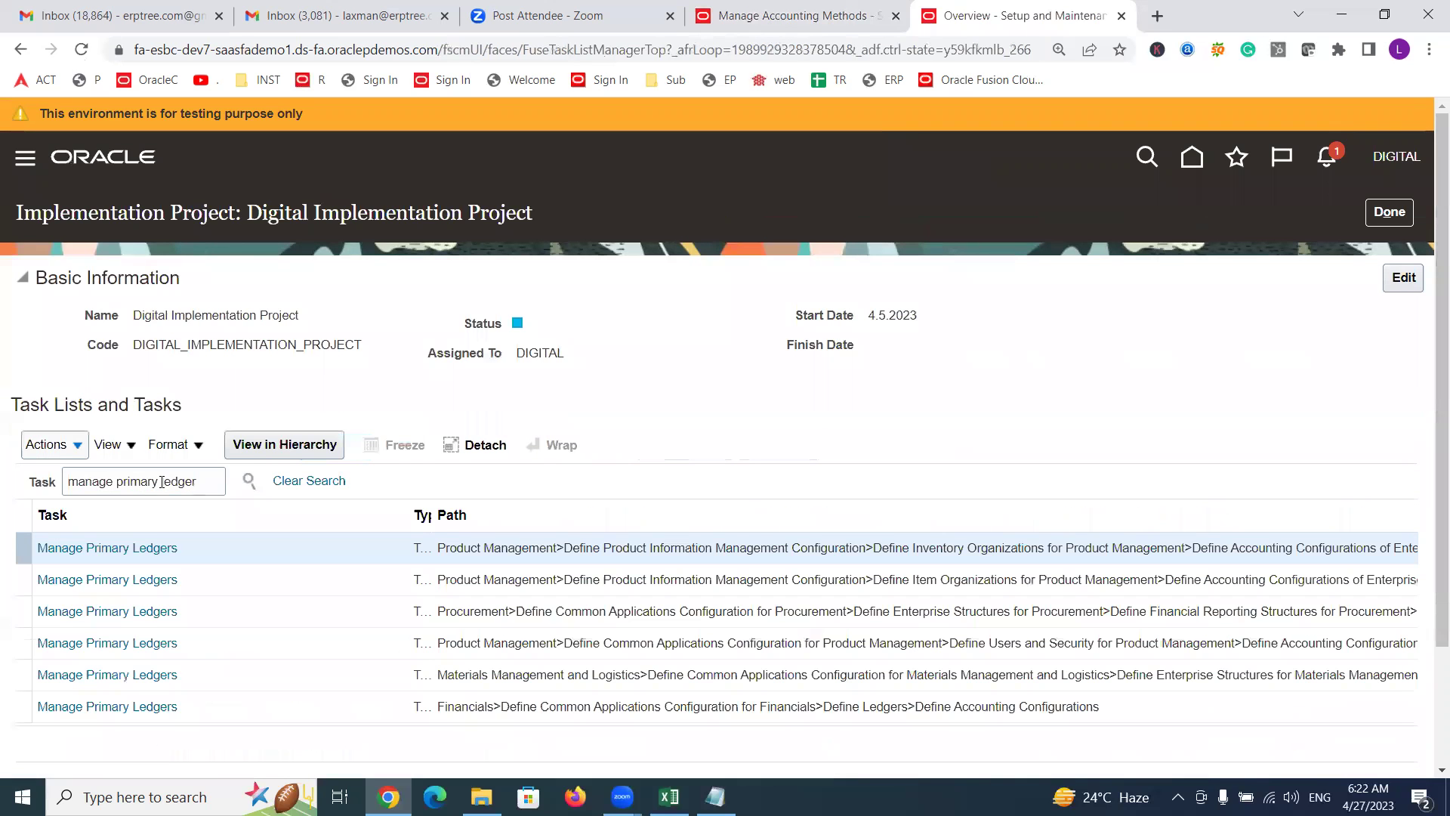
Step: Go to the project's first Manage Primary Ledgers task and filter the primary ledgers by "Digital"
click(148, 545)
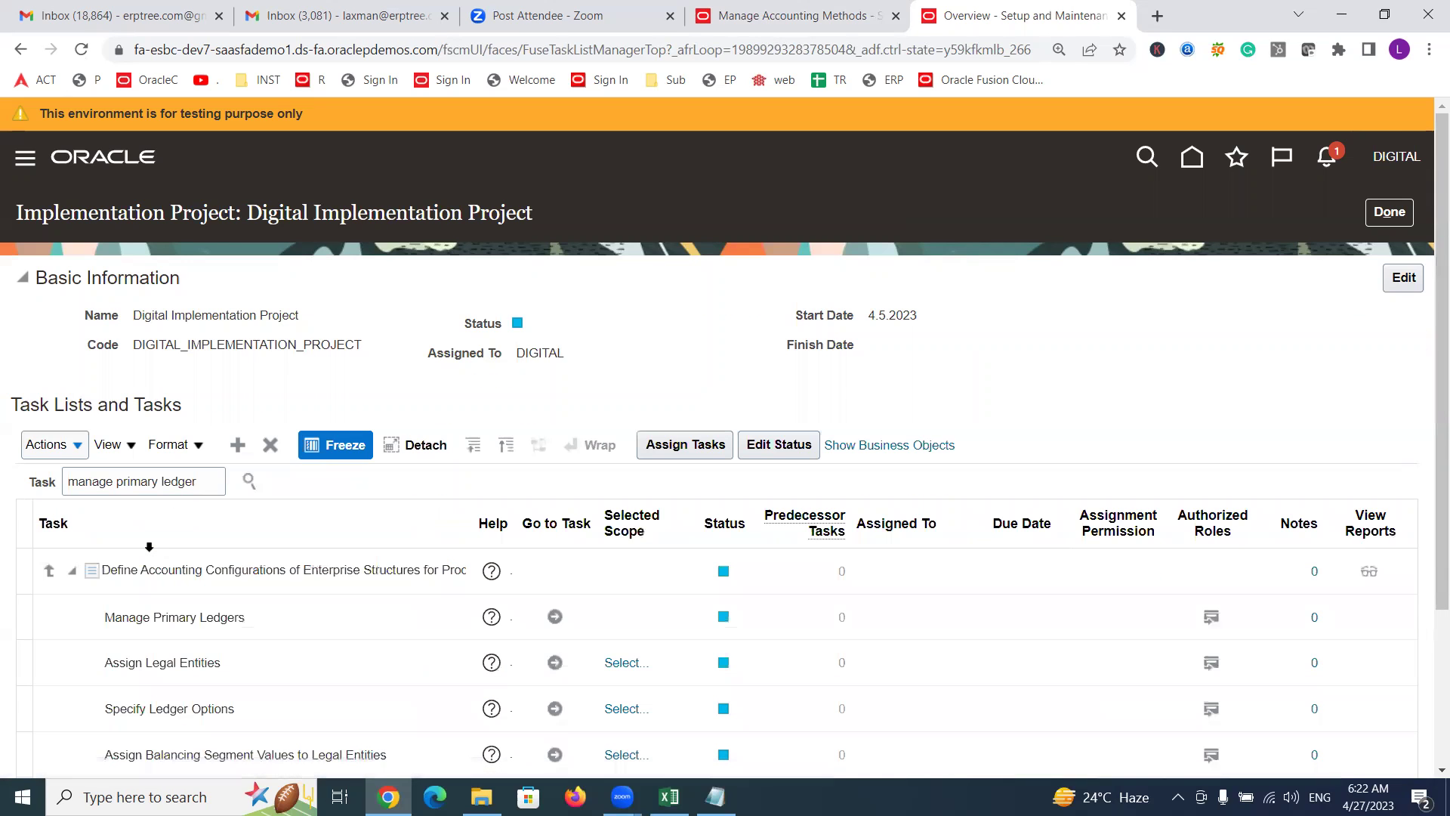
click(555, 617)
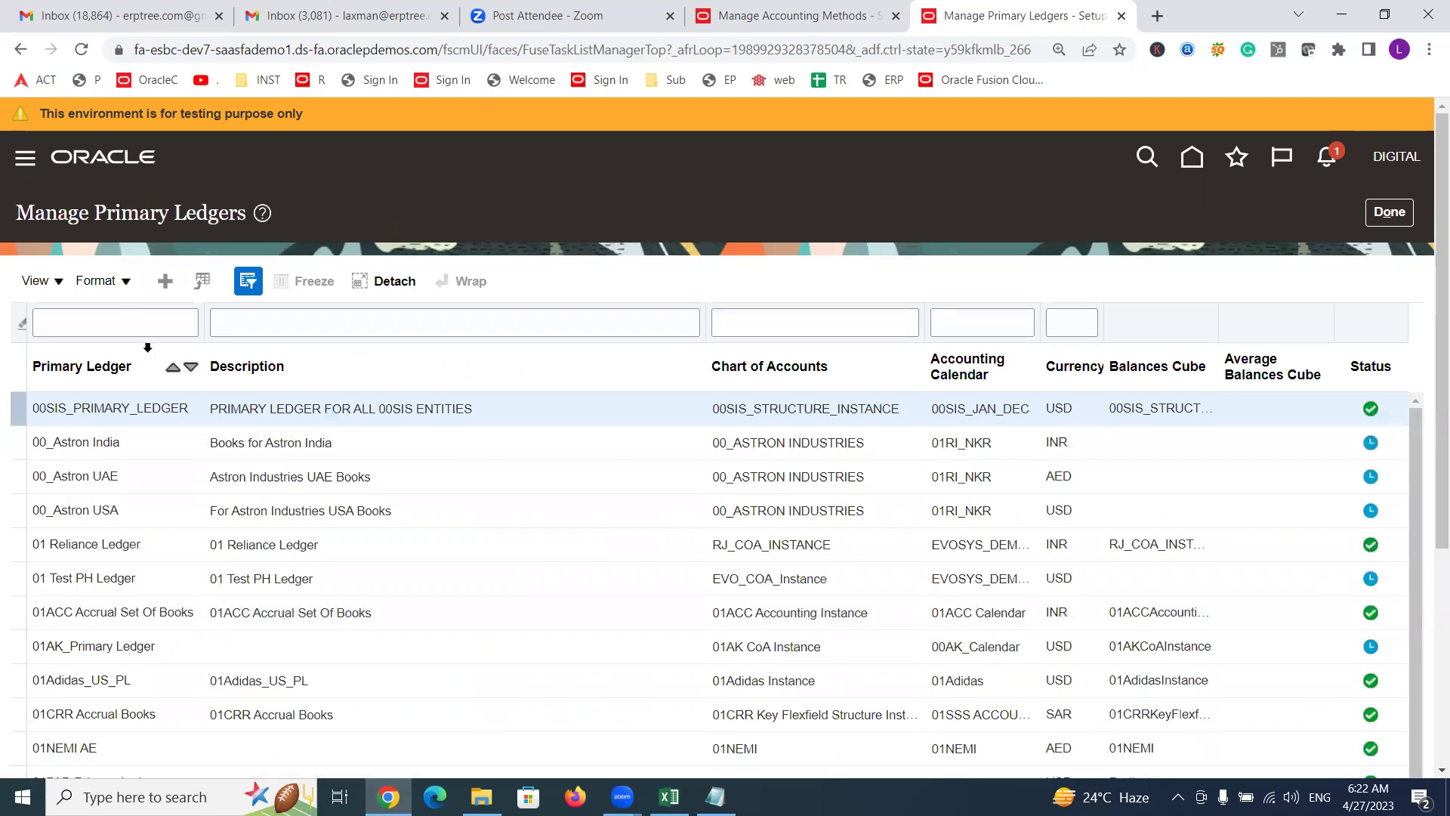
click(121, 317)
text(Digital)
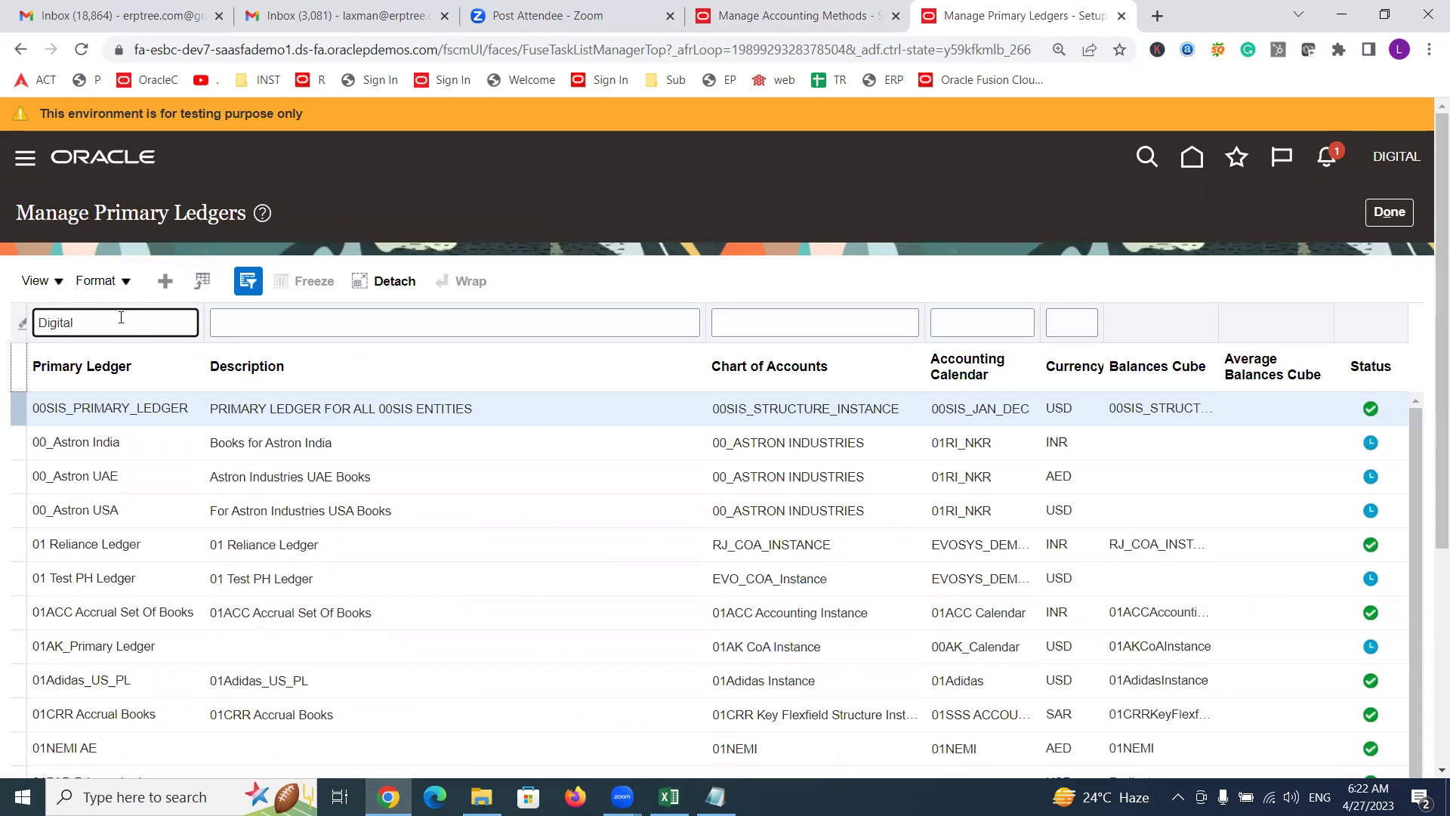
key(Return)
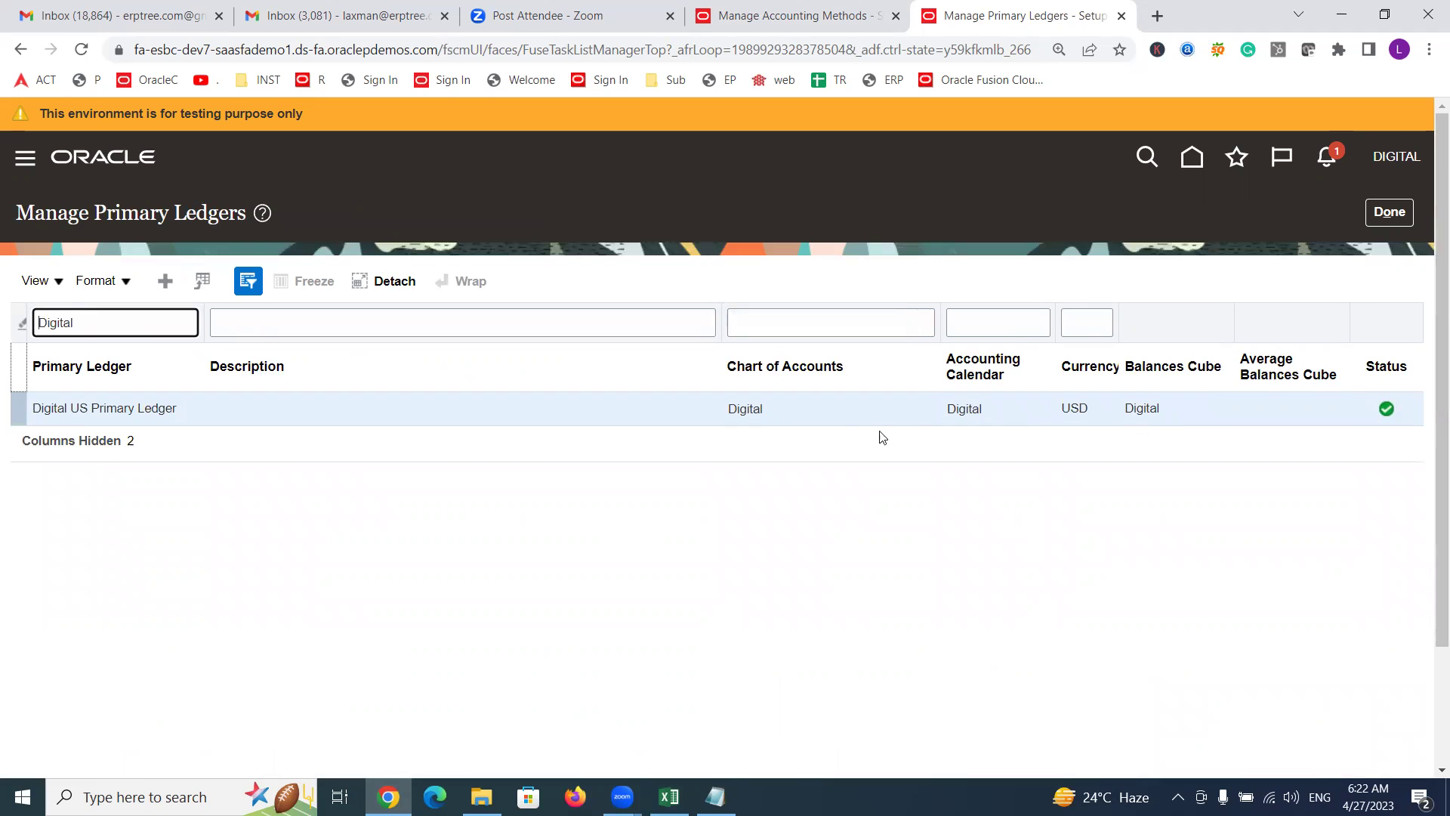
Step: Show the Accounting Method column in the primary ledgers table and check the Digital US Primary Ledger's method
click(58, 287)
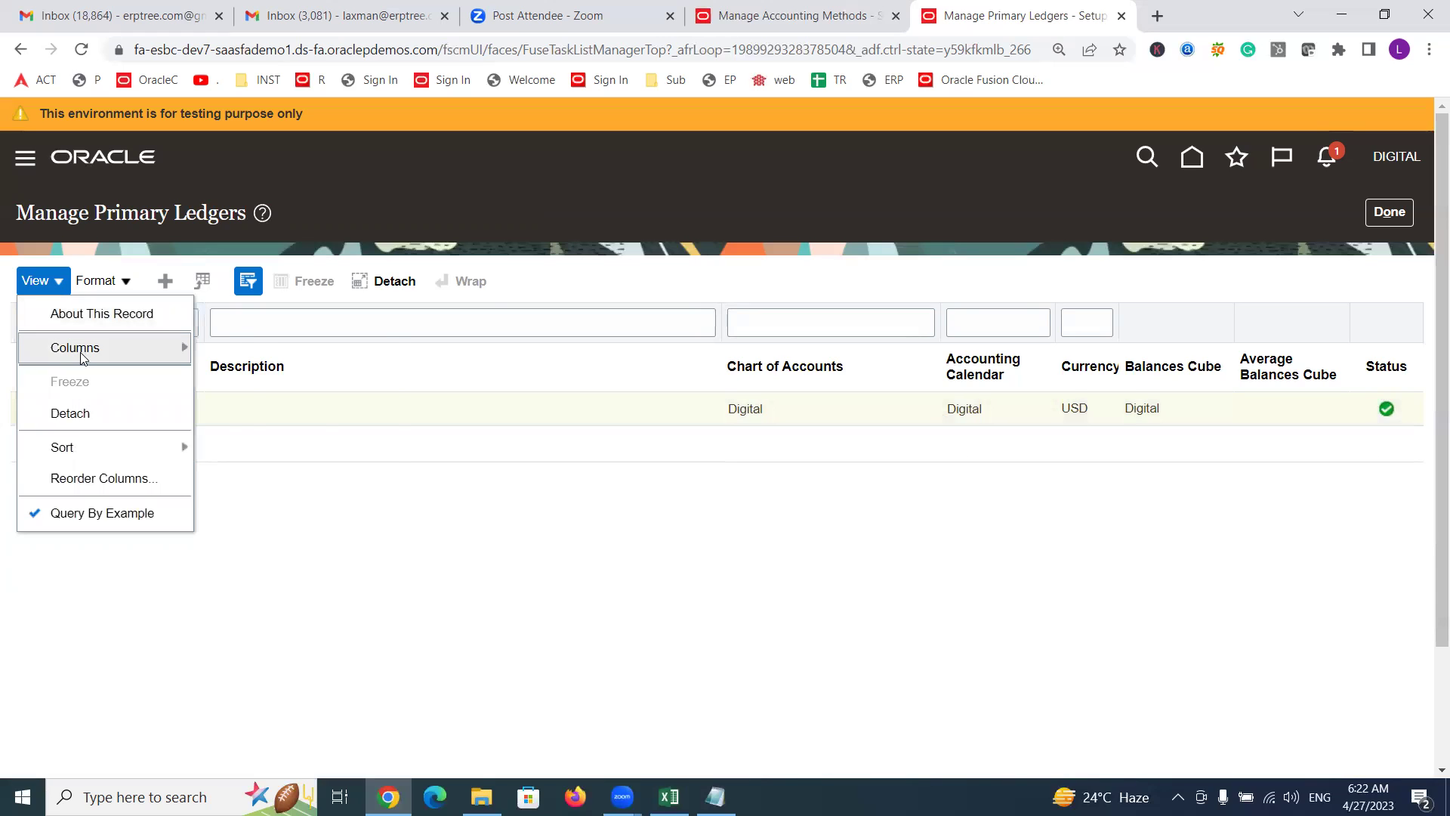
mouse_move(82, 354)
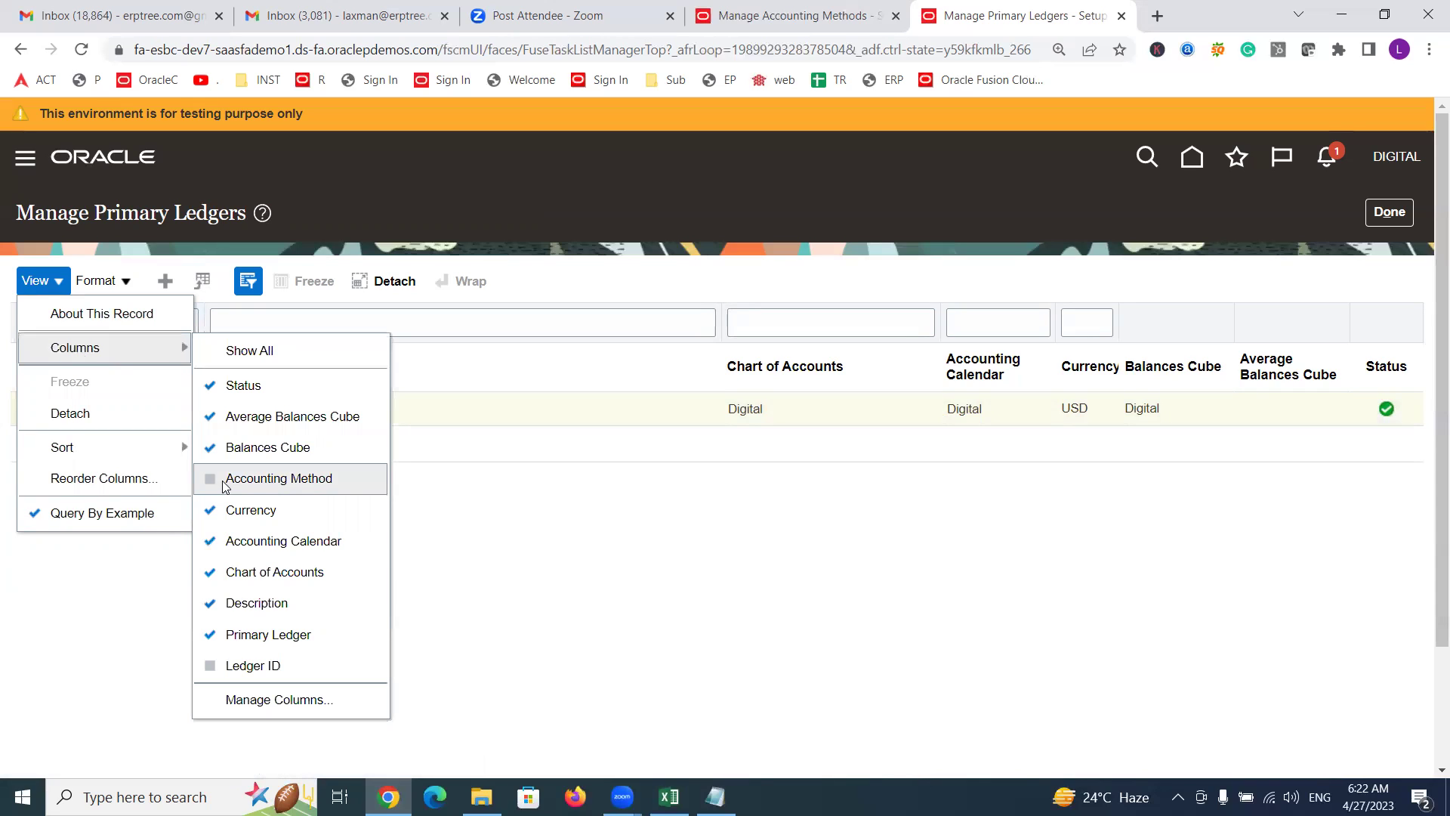
click(246, 480)
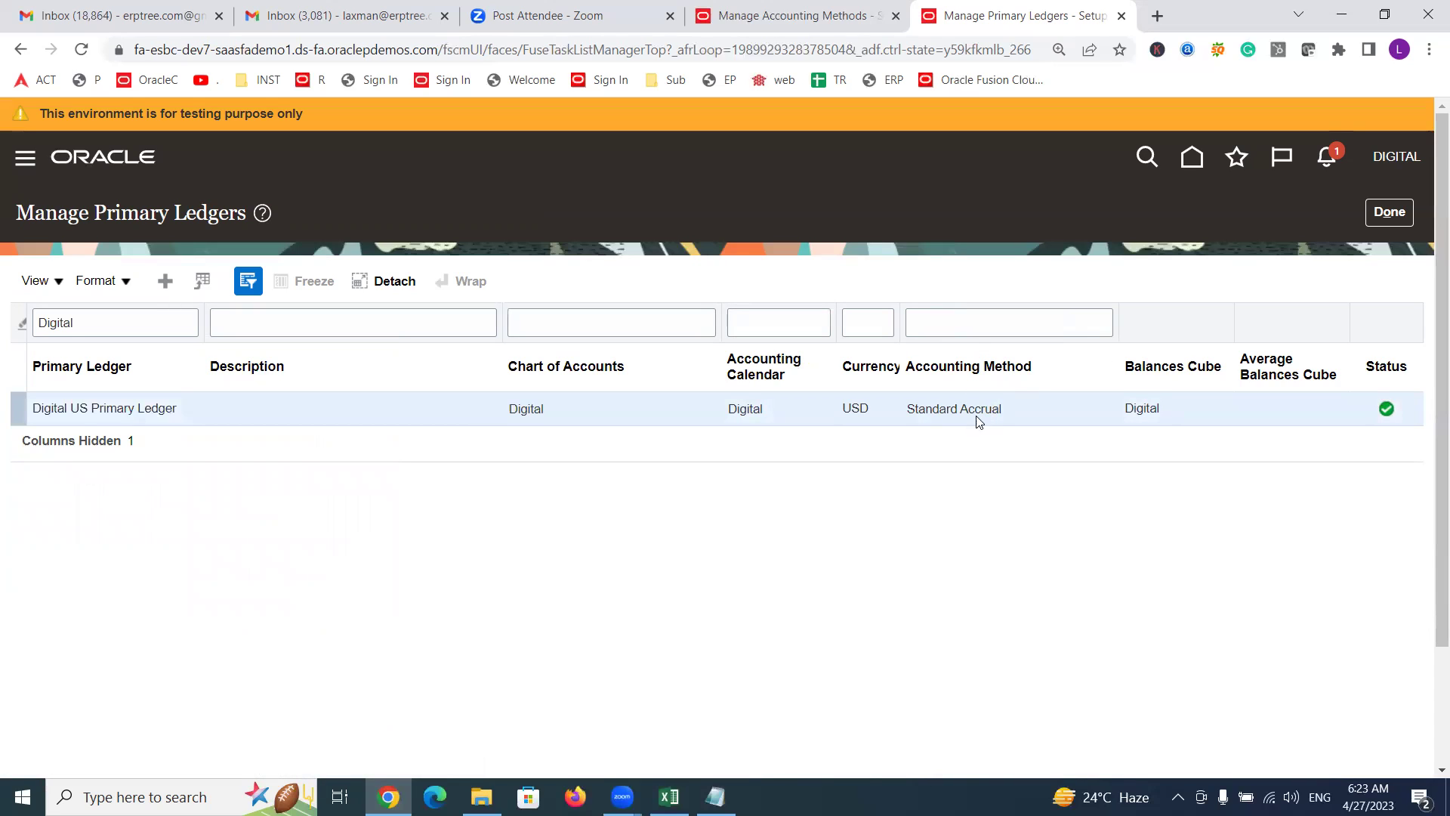
drag(908, 410, 1012, 408)
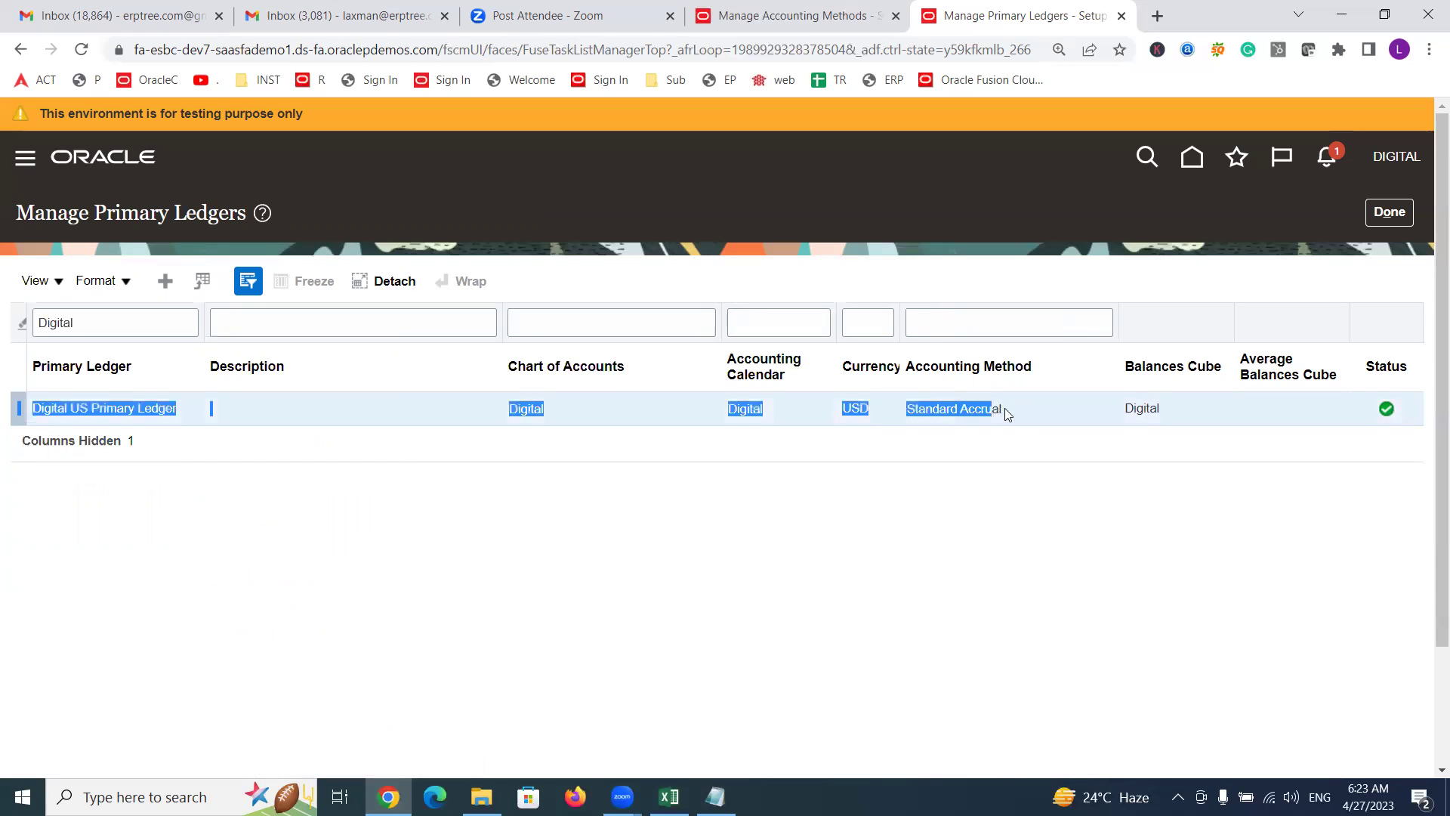
click(1015, 509)
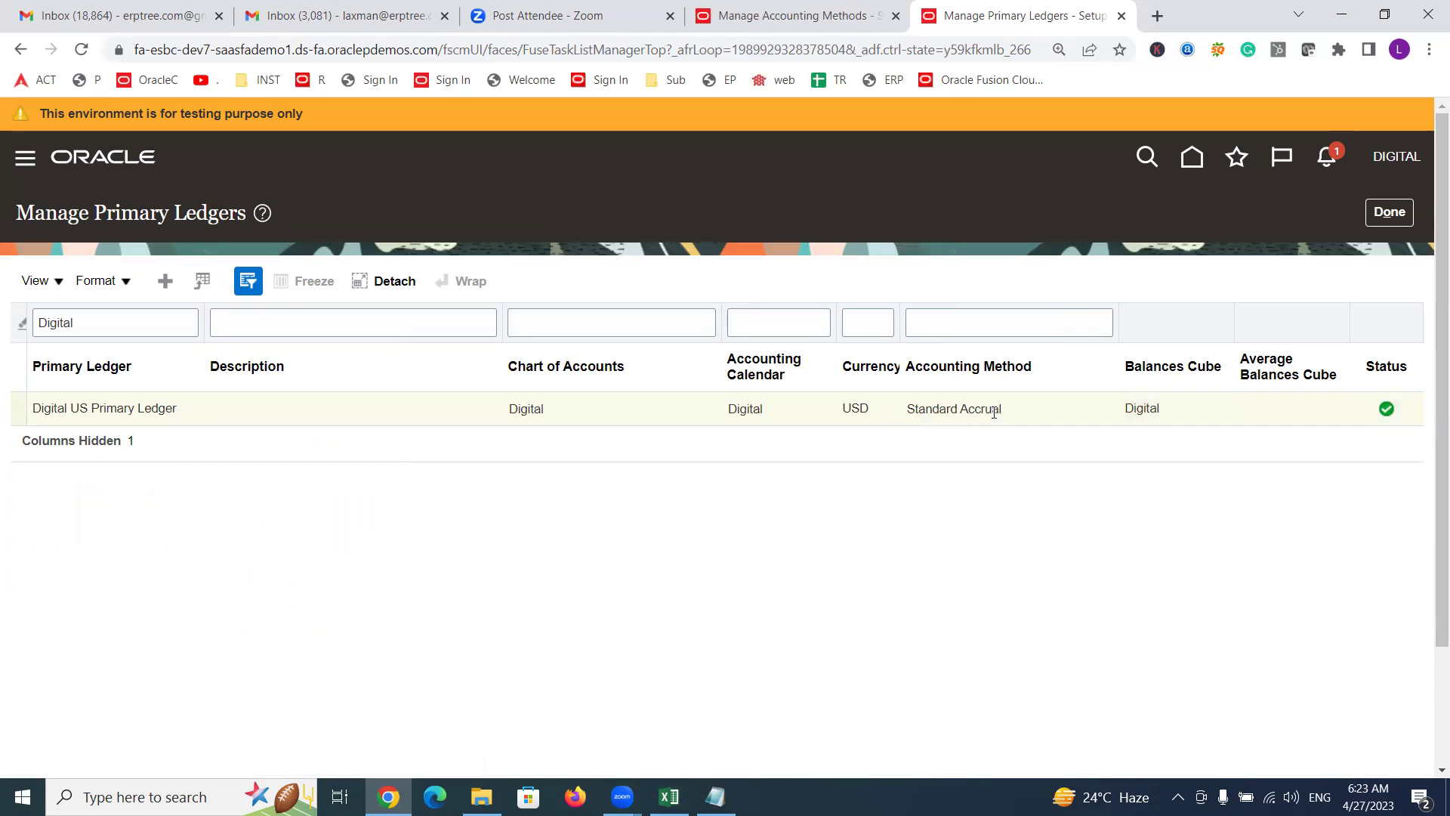
Step: Return to the Manage Accounting Methods browser tab and open the Standard Accrual accounting method
click(797, 15)
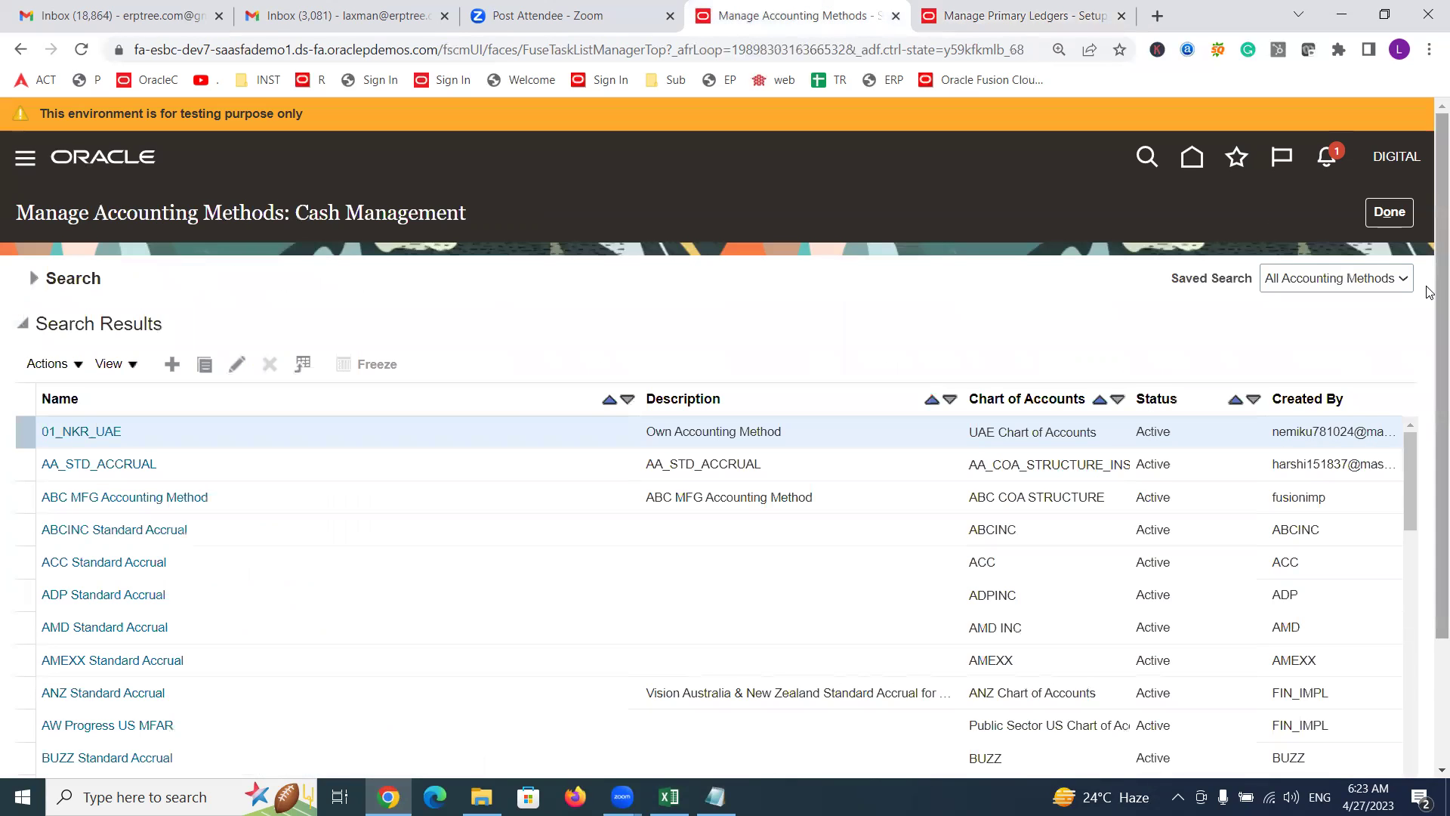
scroll(1439, 272, down, 2)
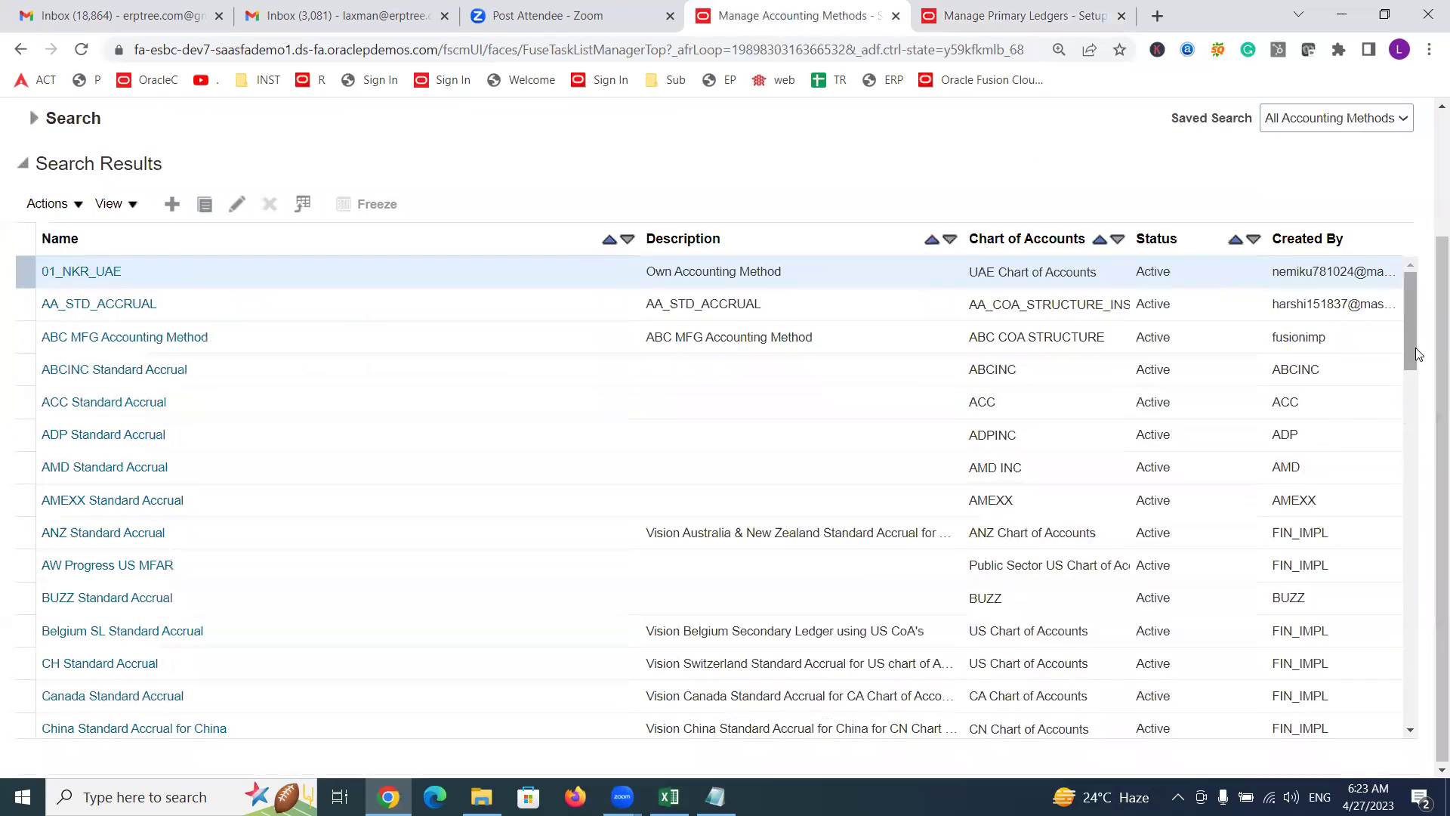
scroll(1416, 349, down, 1)
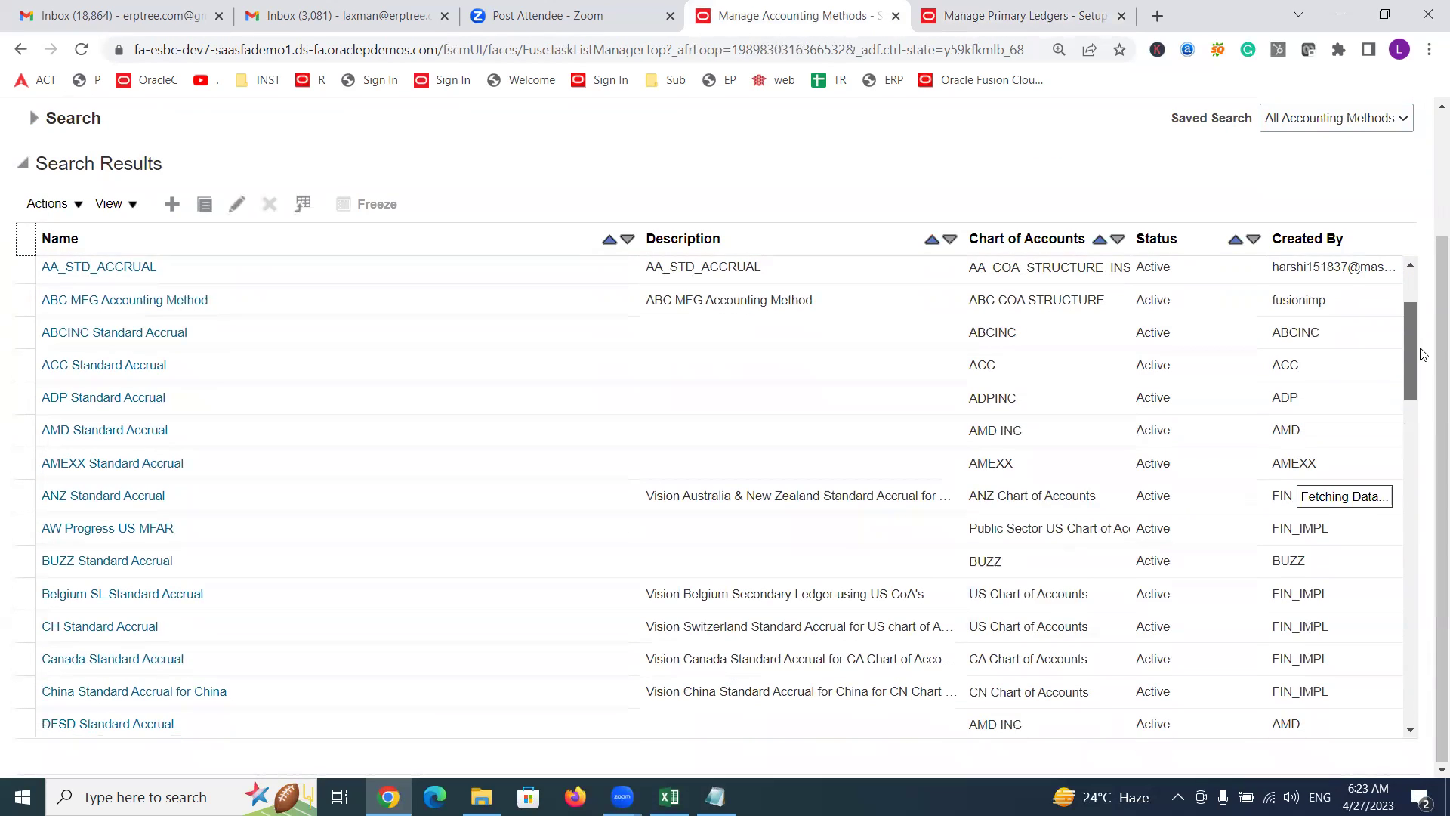
drag(1423, 354, 1426, 636)
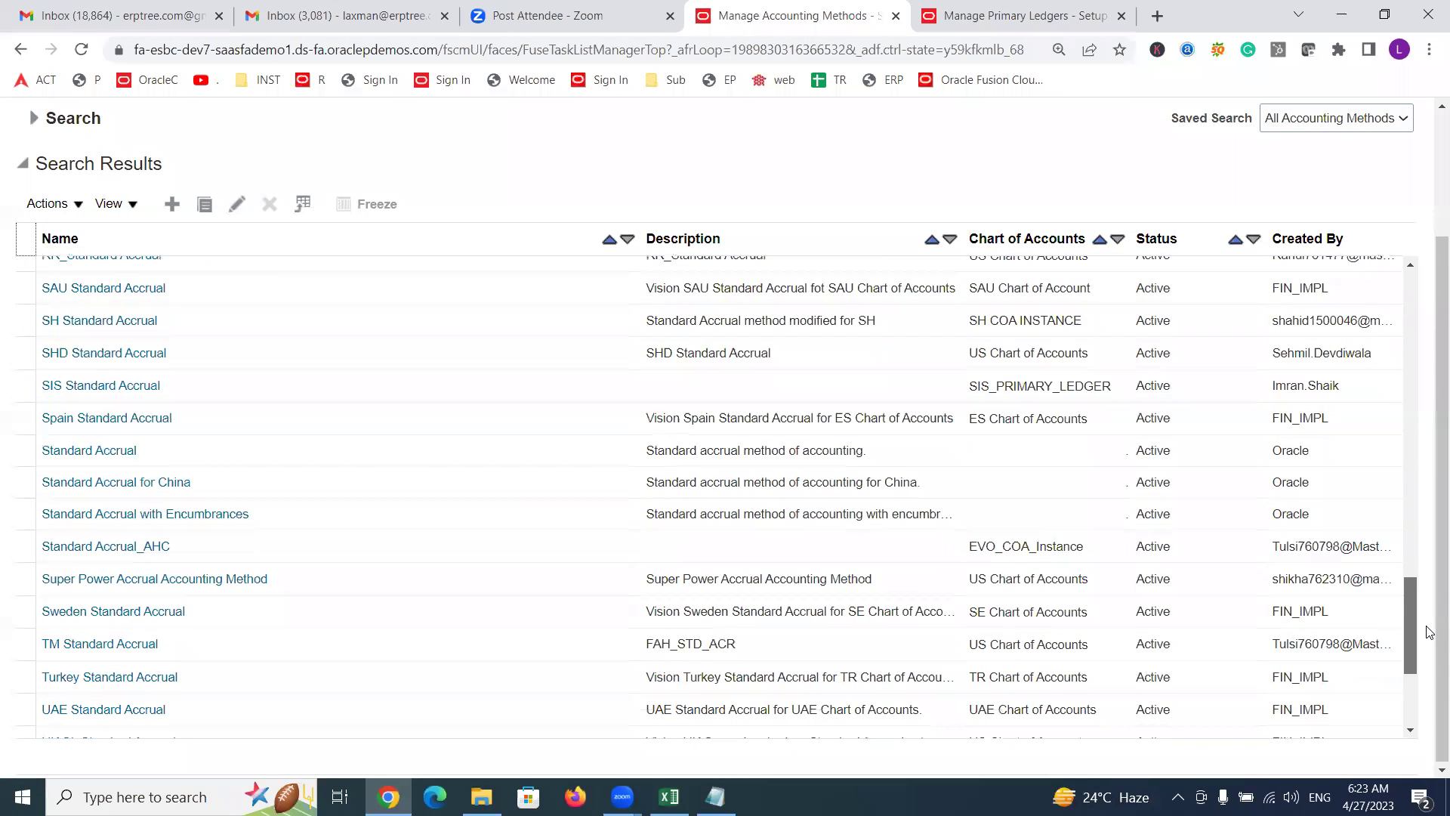
click(172, 452)
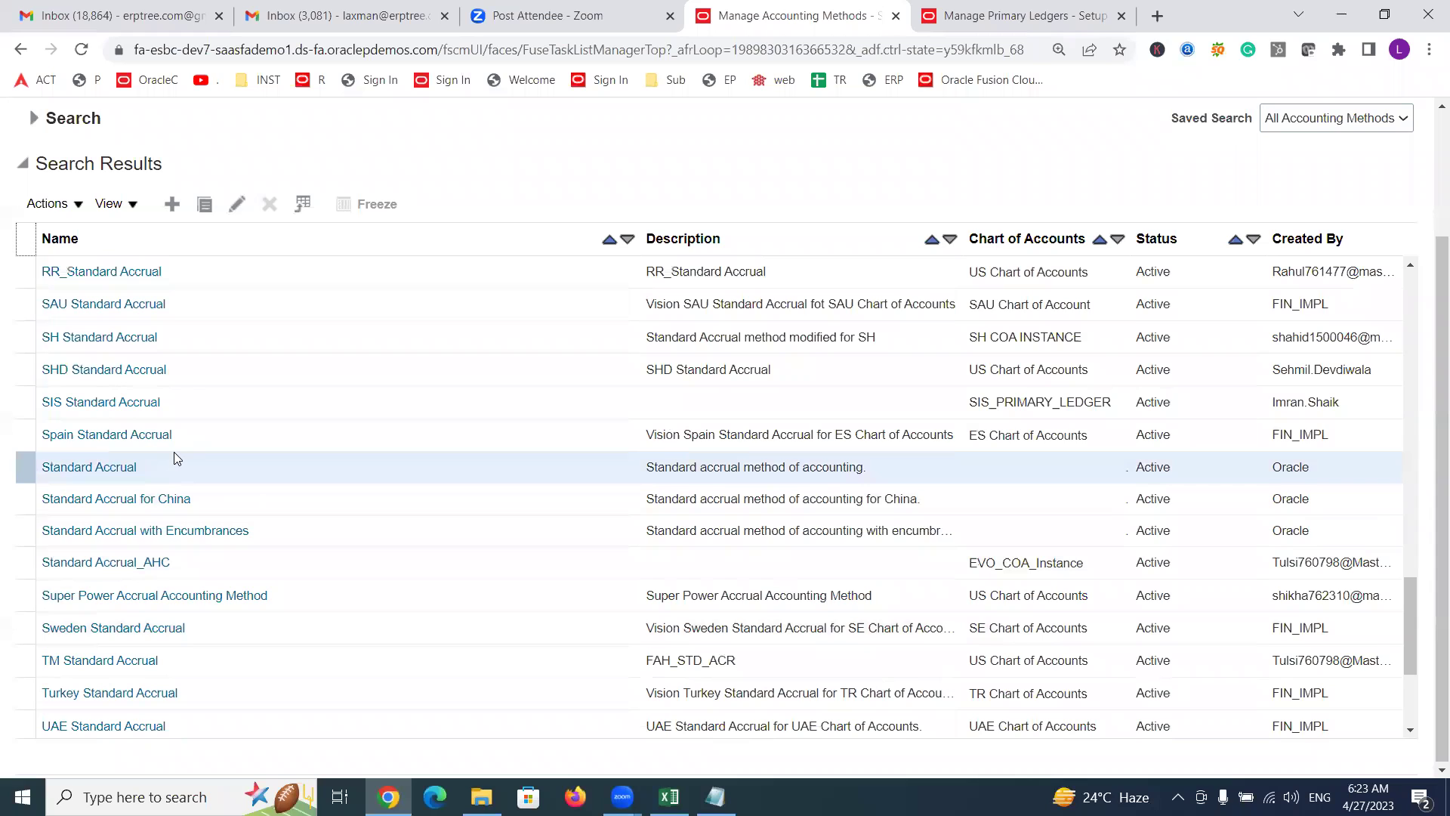
click(81, 467)
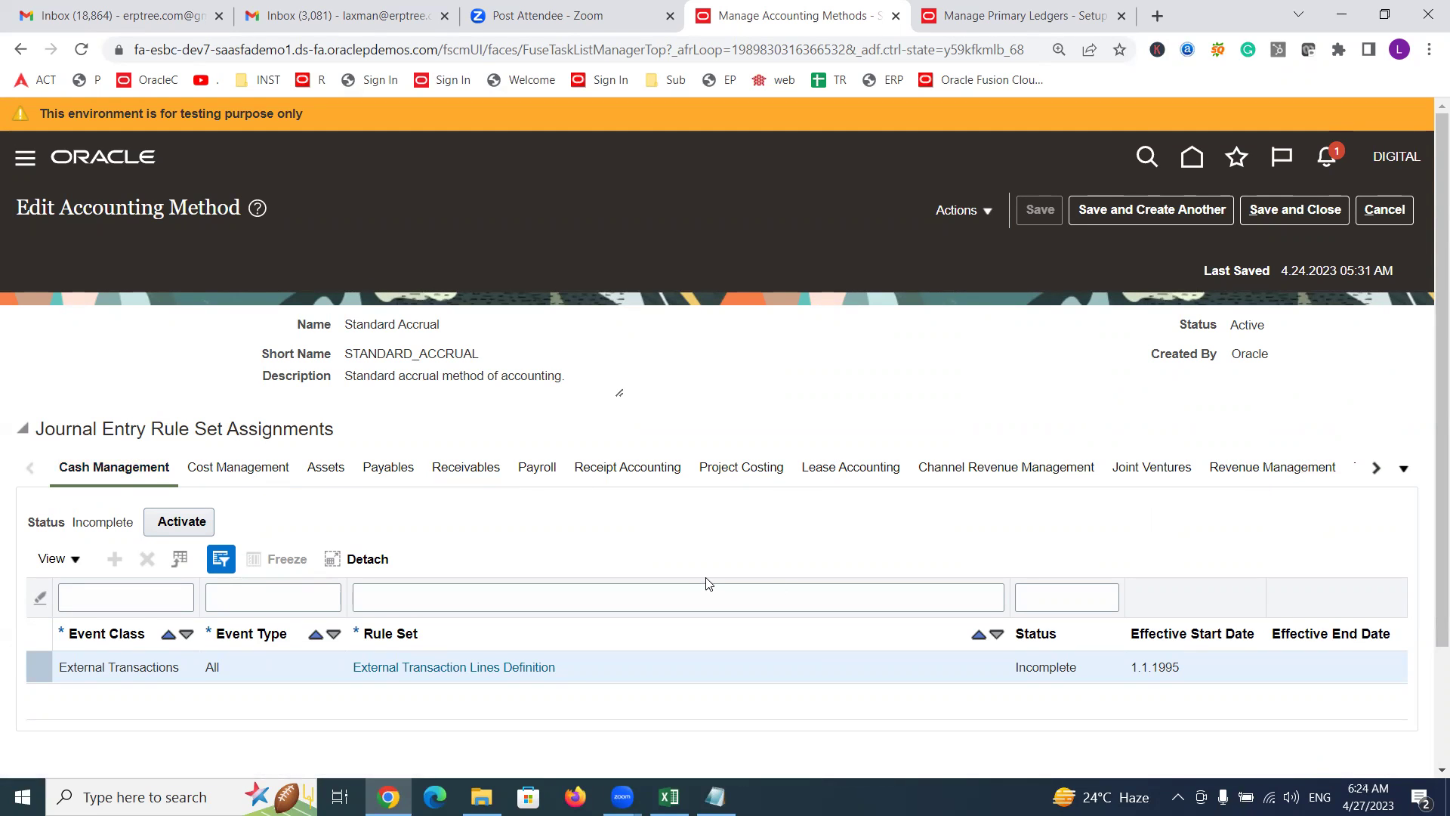
Step: Display the Payables journal entry rule set assignments of the accounting method and highlight the method's name
click(385, 470)
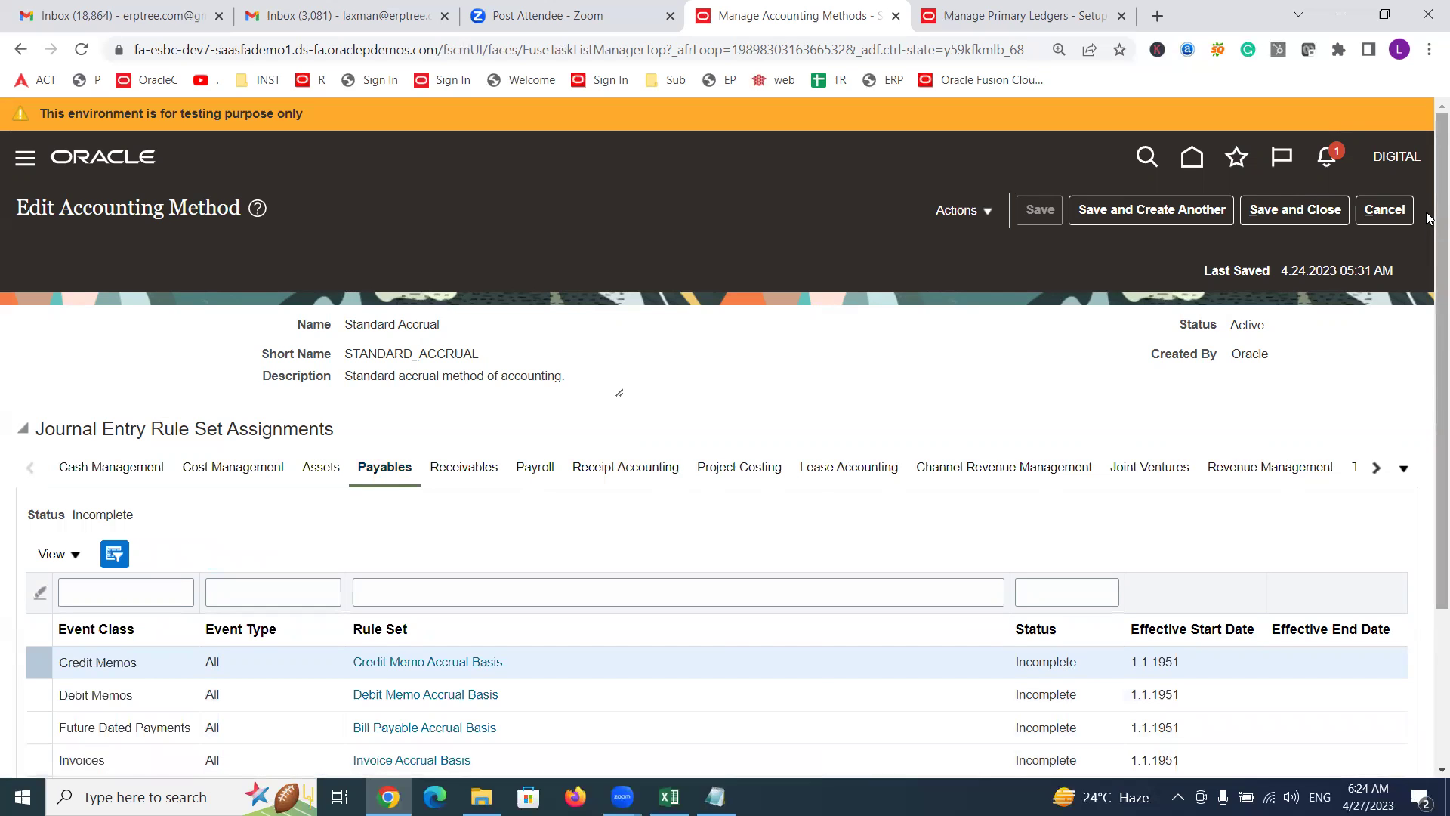
scroll(1429, 283, down, 1)
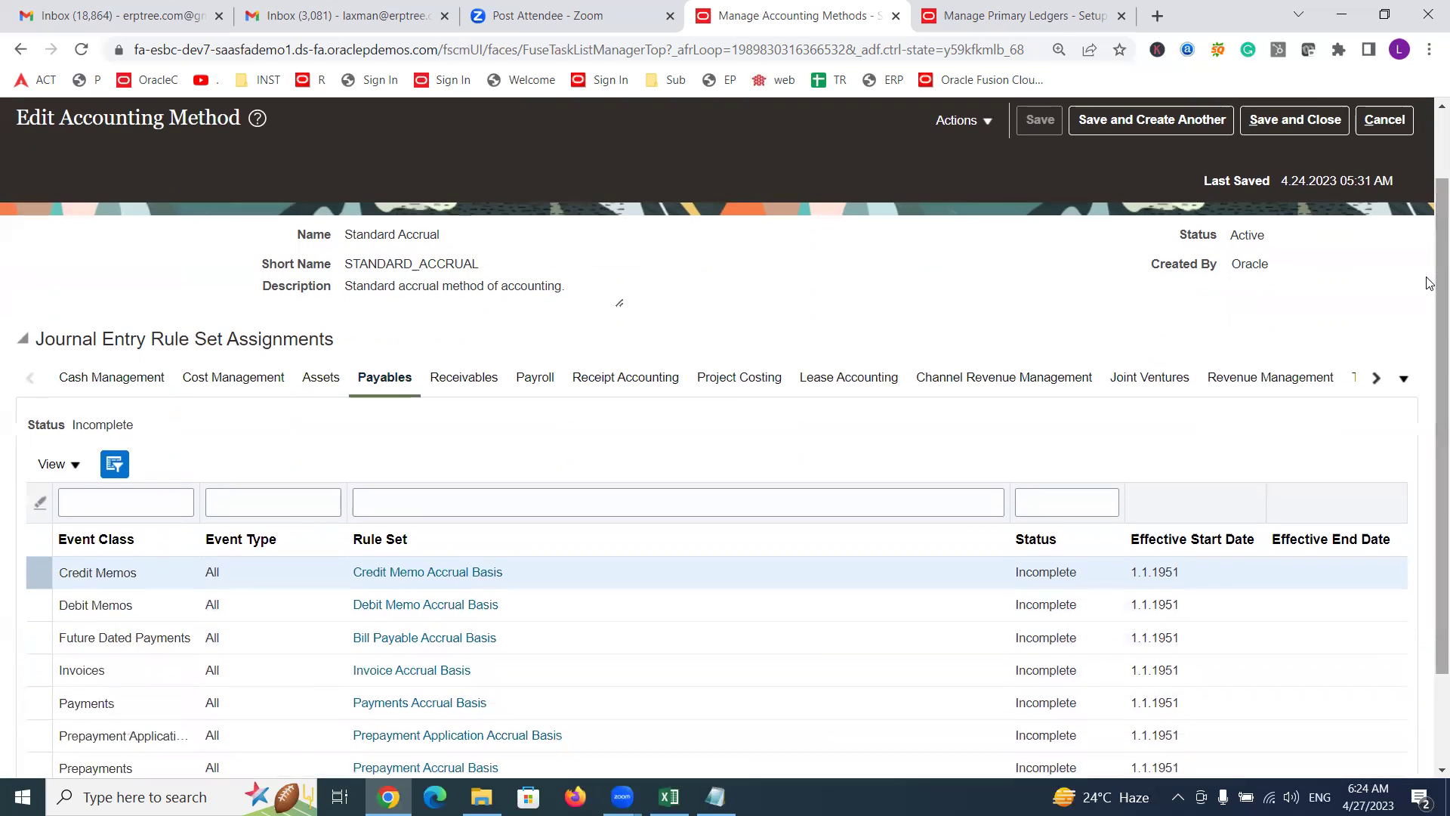
triple_click(374, 230)
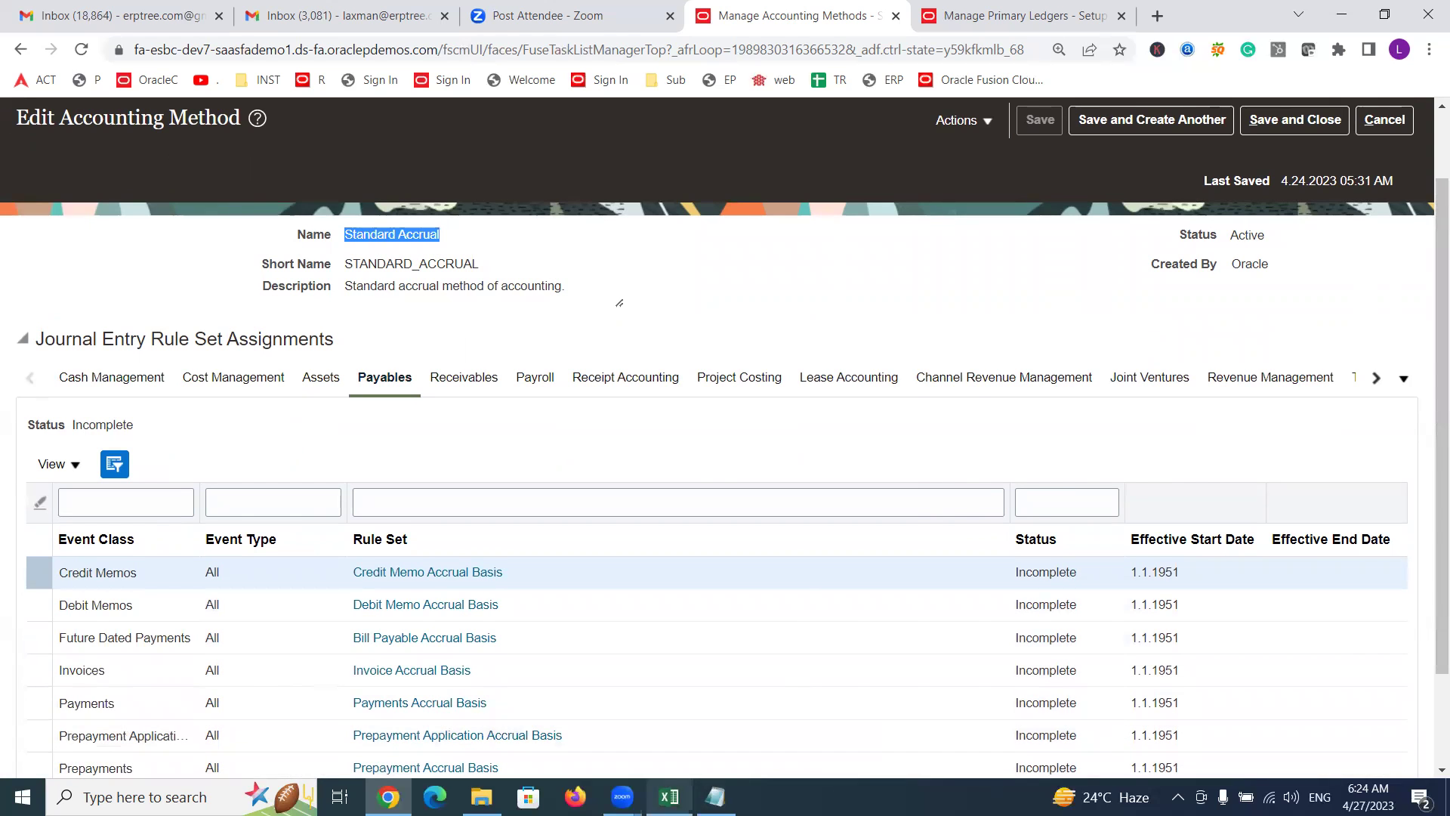
Step: Compare the AP and event class lines of the Excel SLA/SLAM list with the Payables assignments in the browser
click(669, 797)
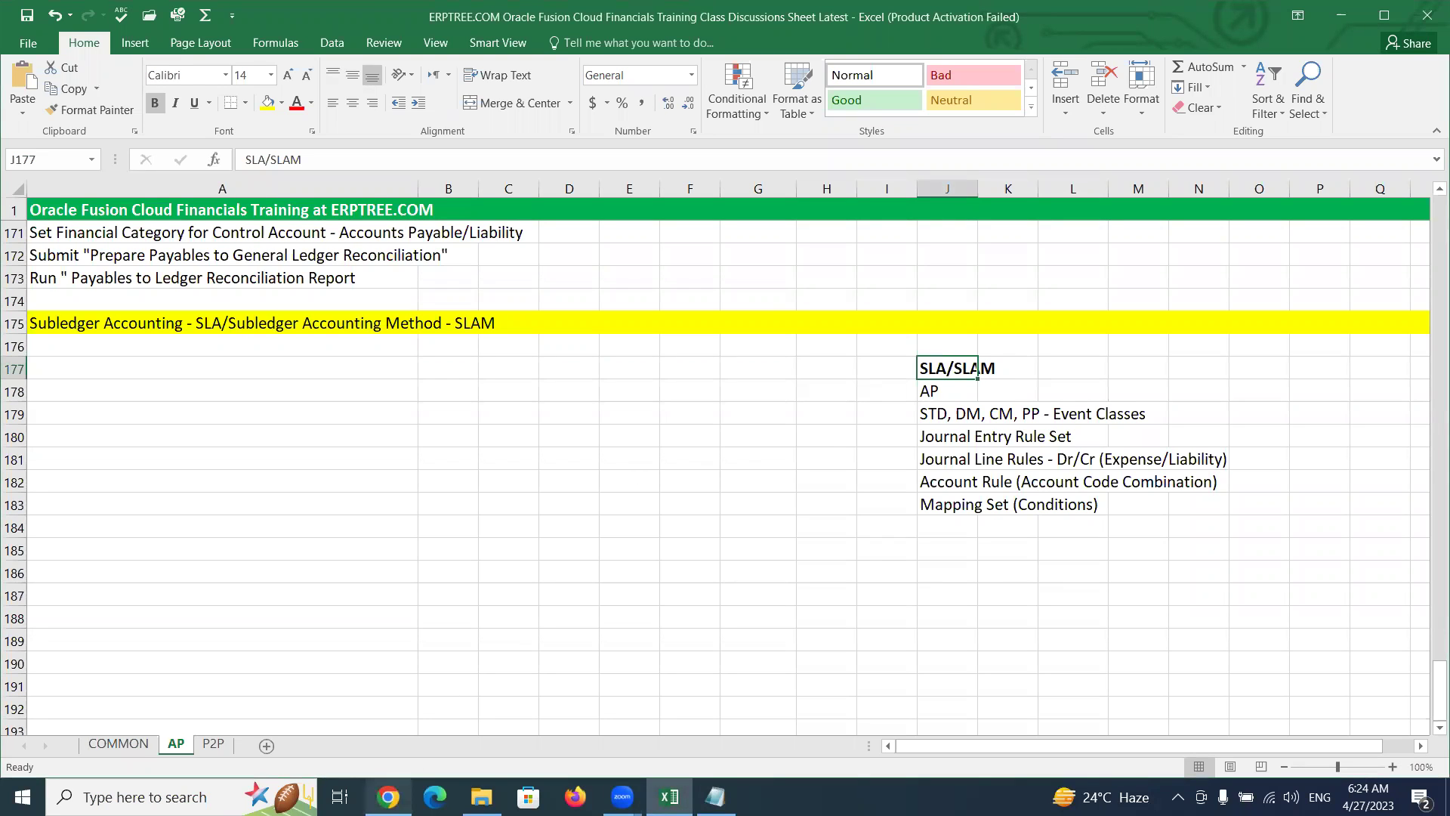
click(935, 386)
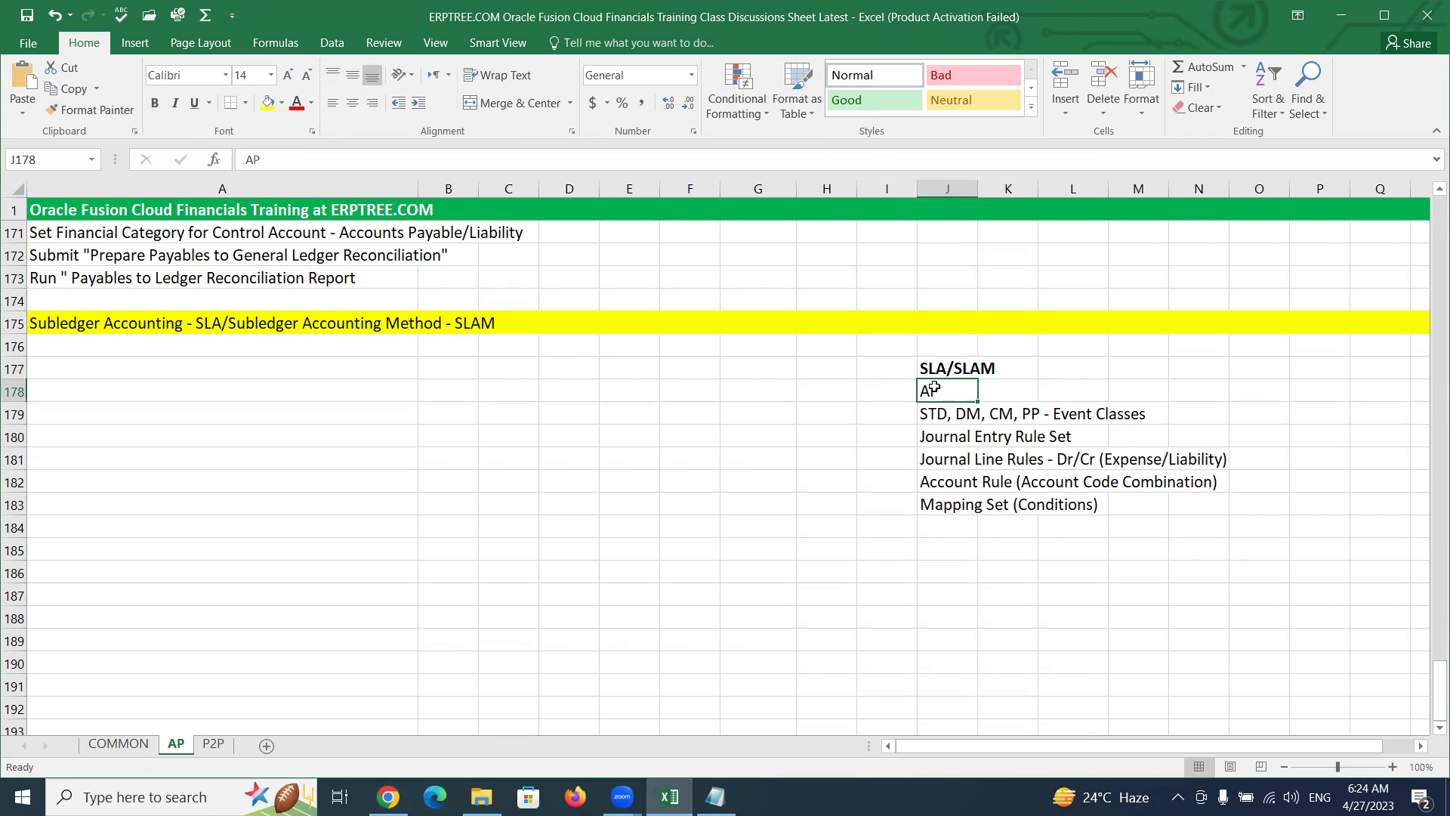
click(389, 797)
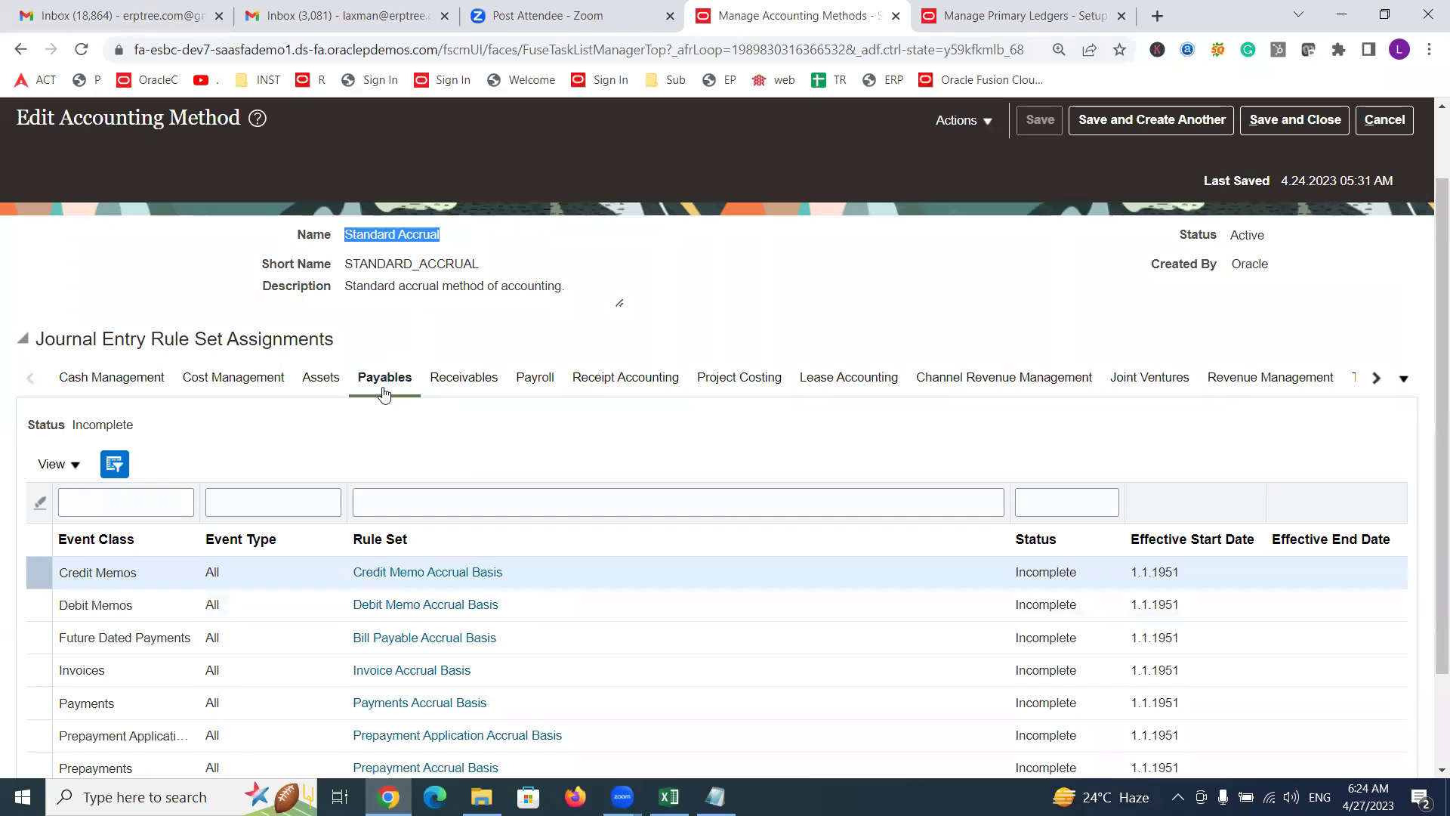
click(669, 796)
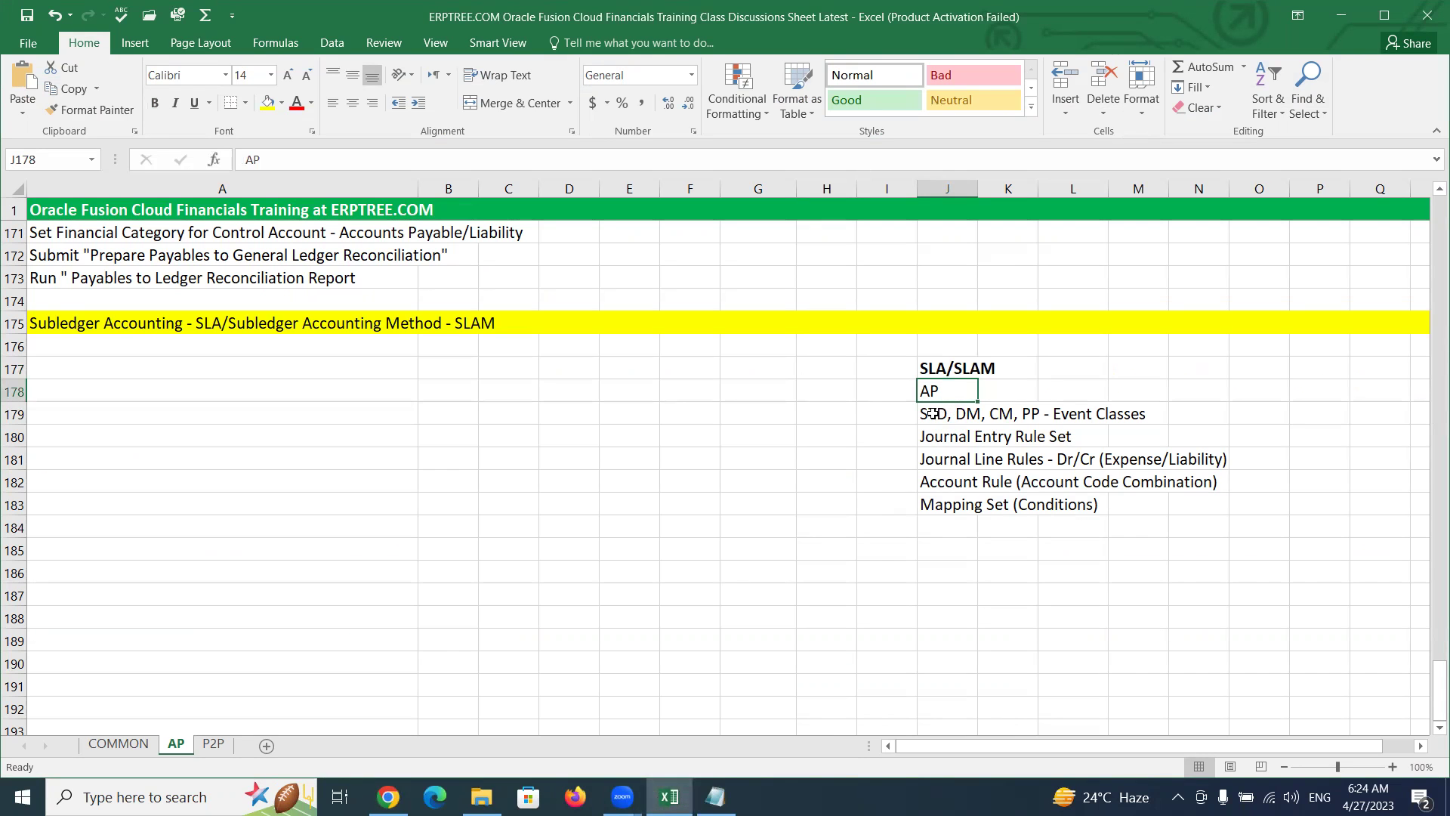
drag(927, 414, 1020, 413)
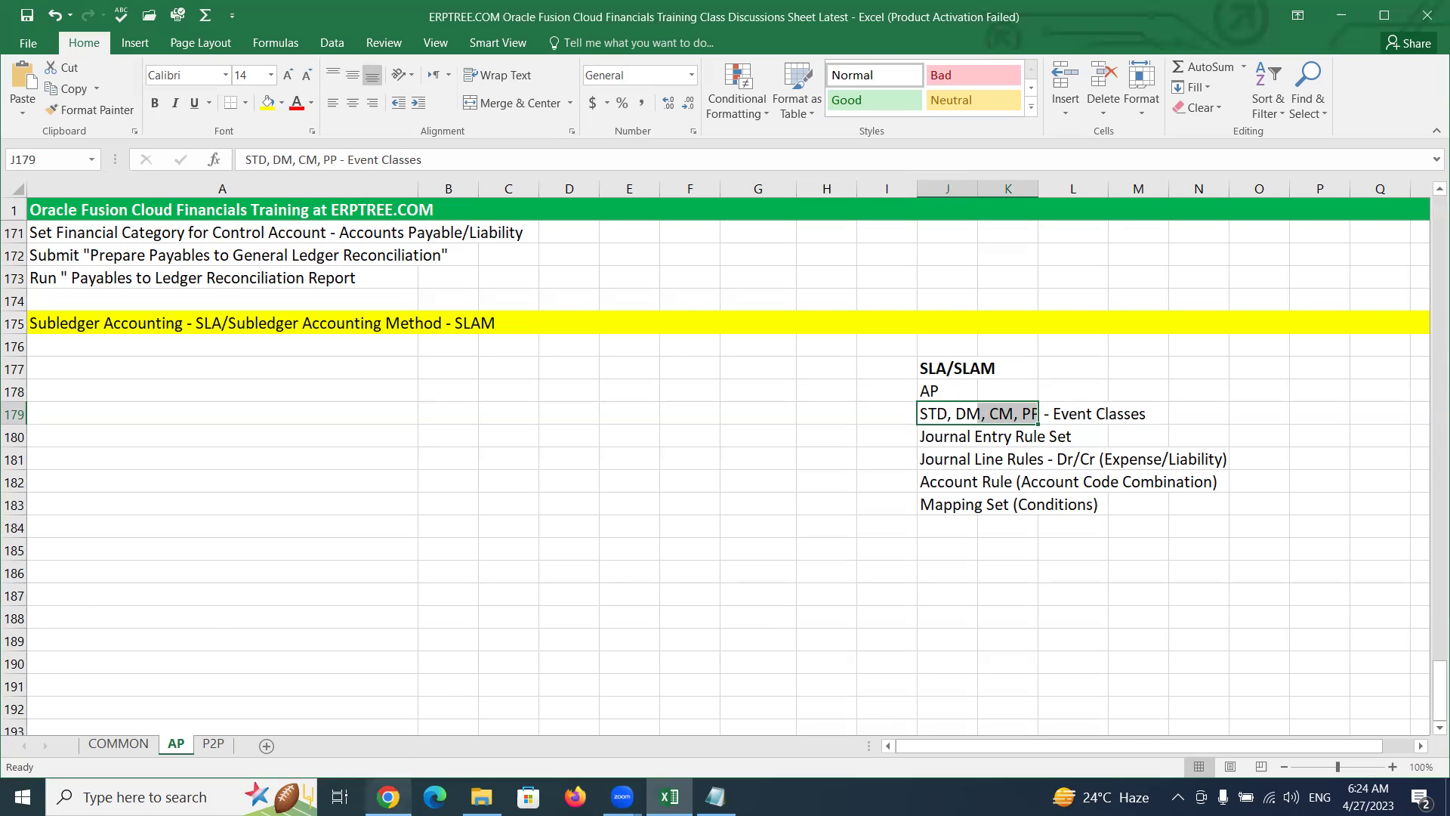
click(388, 796)
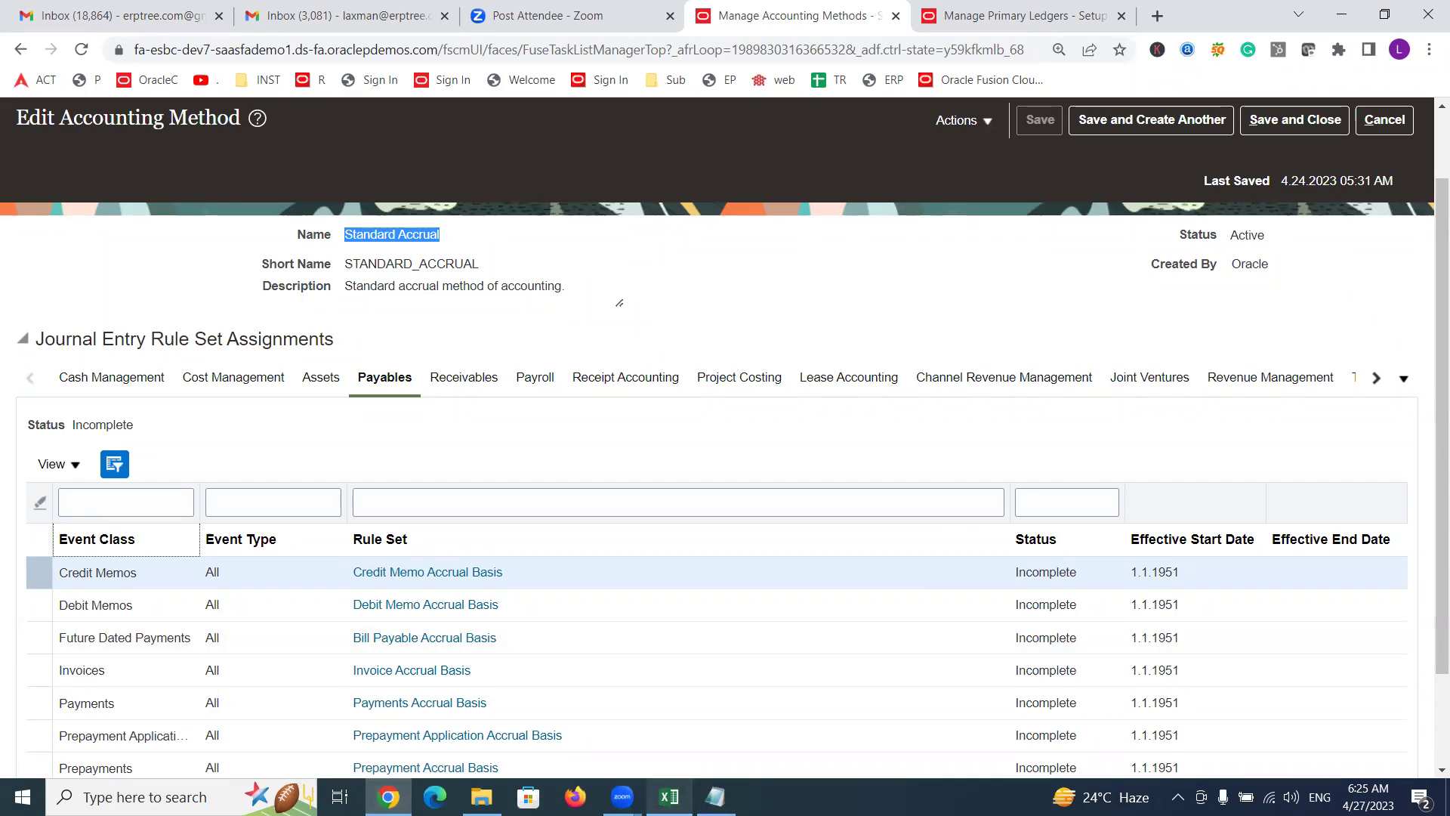
Step: Switch back to the Excel AP sheet and point out the Event Classes and Journal Entry Rule Set lines in rows 179 and 180
click(669, 796)
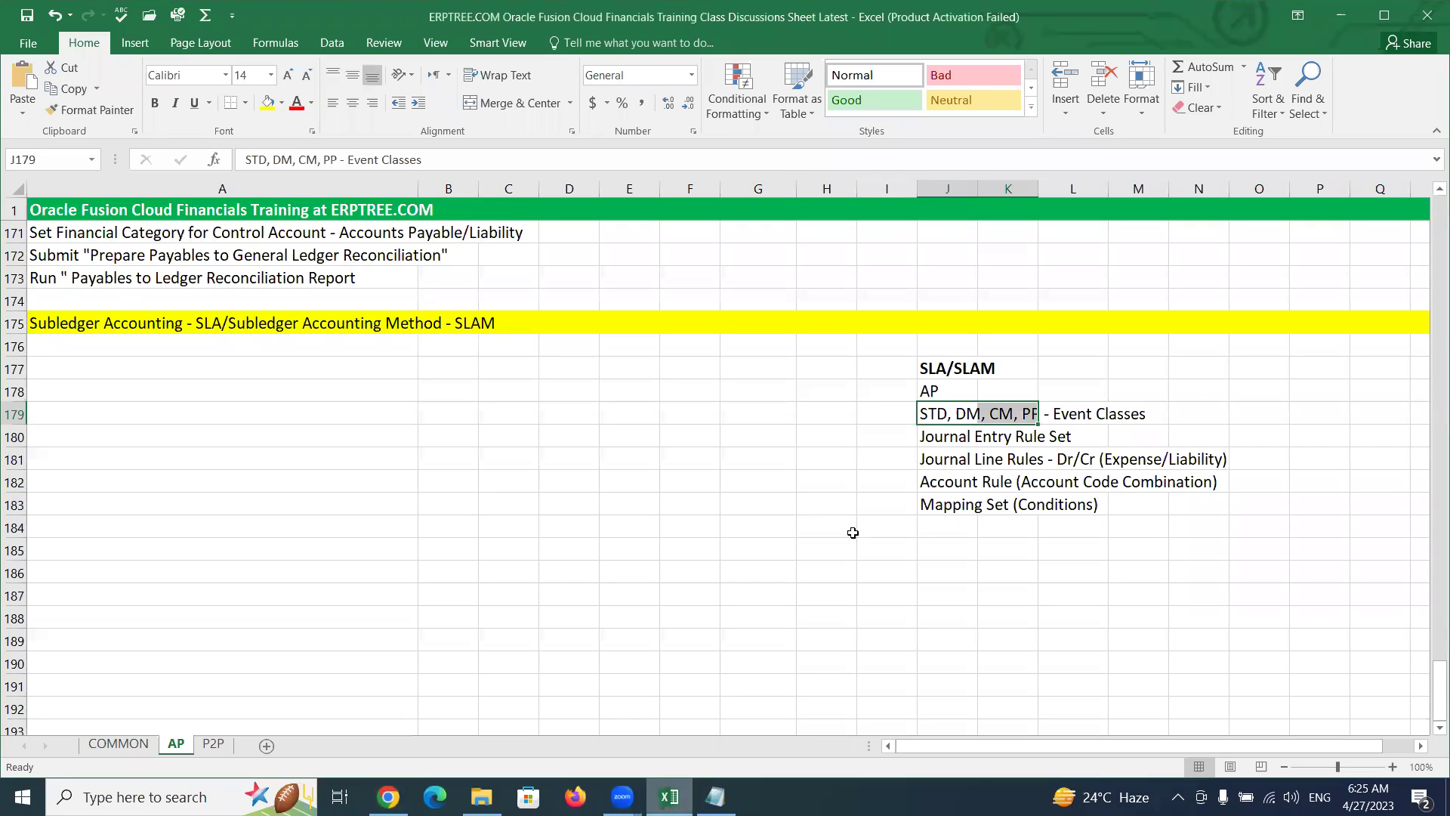
click(880, 428)
click(935, 413)
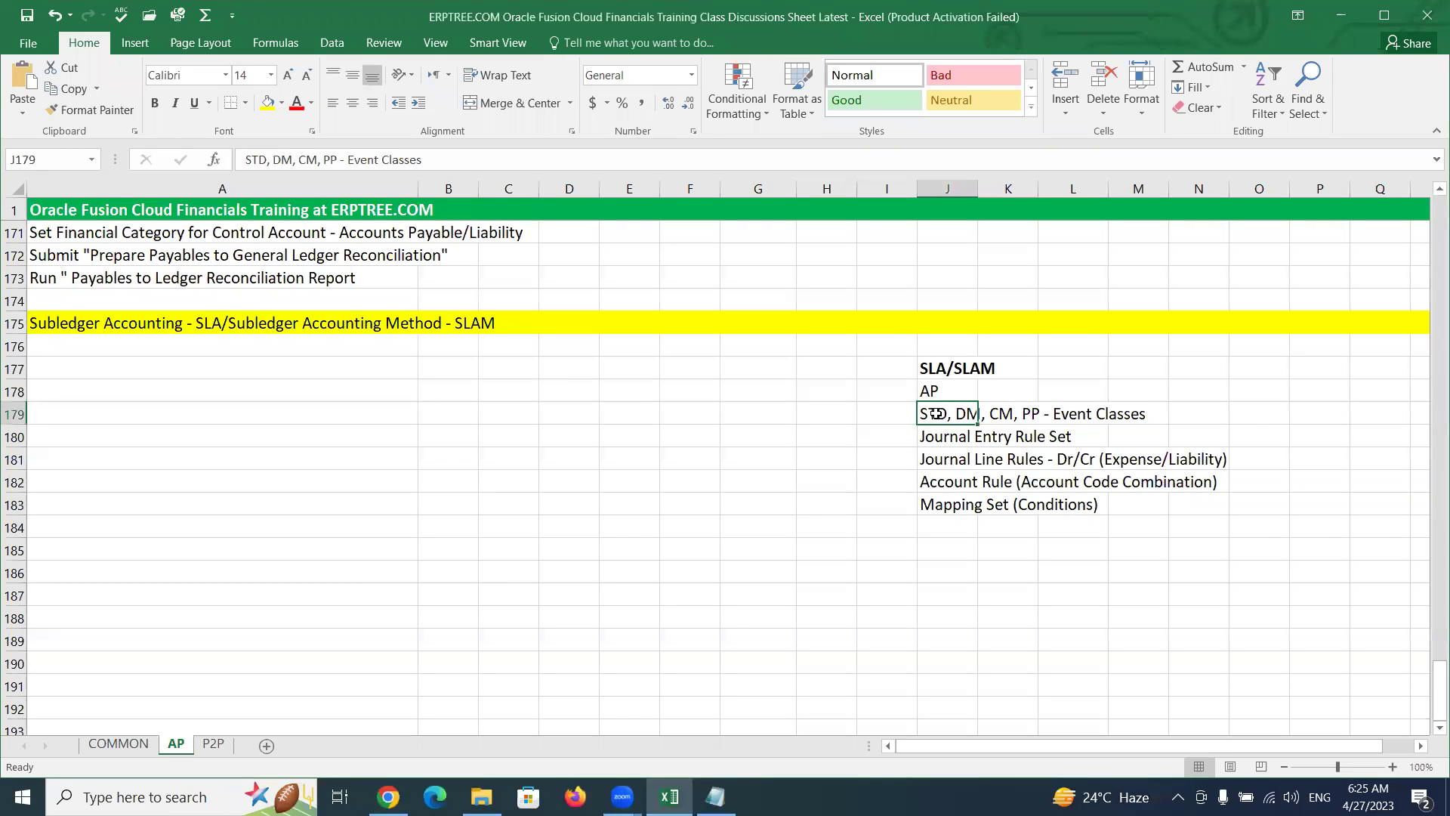
drag(947, 414, 1131, 412)
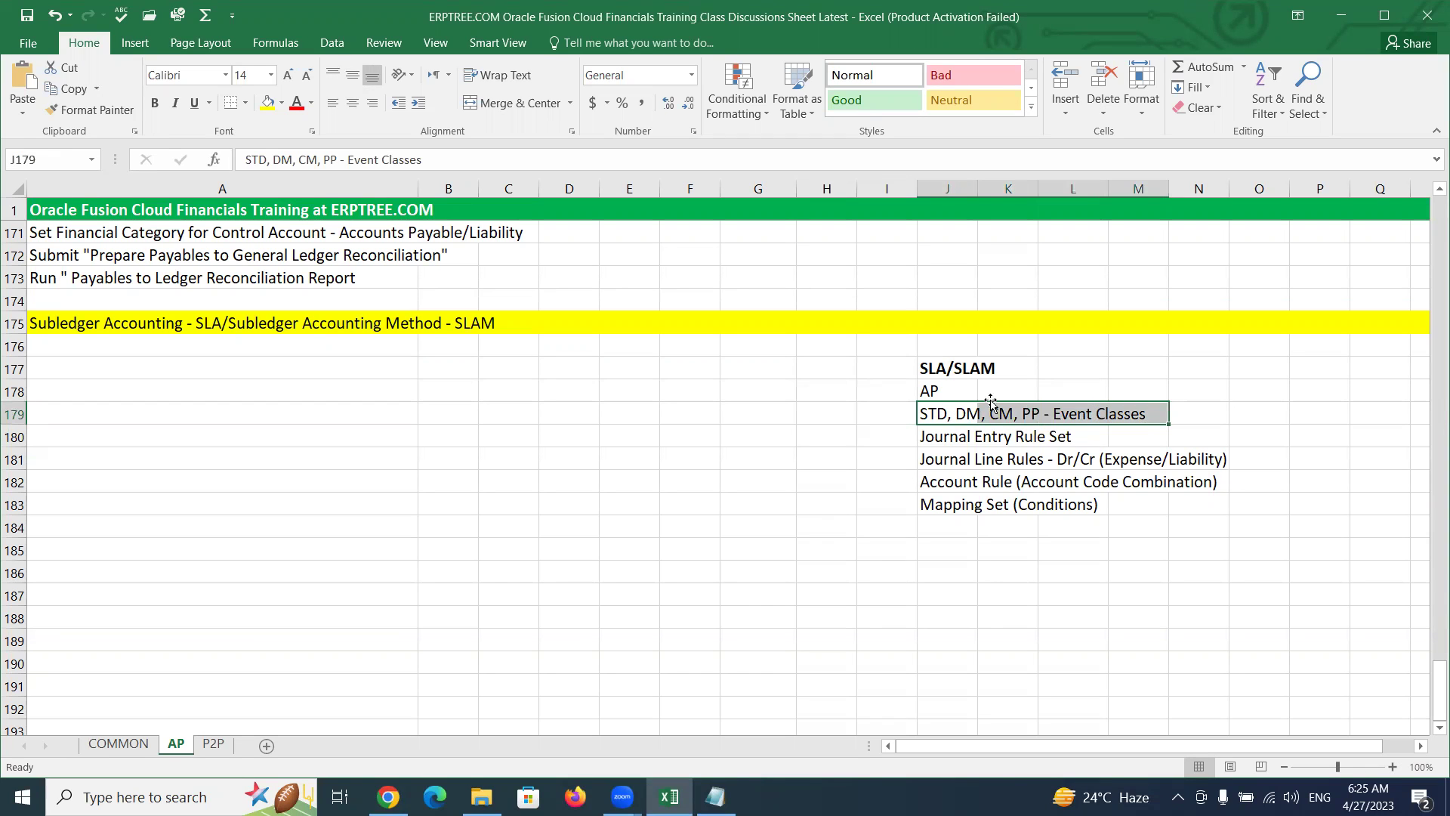
click(934, 414)
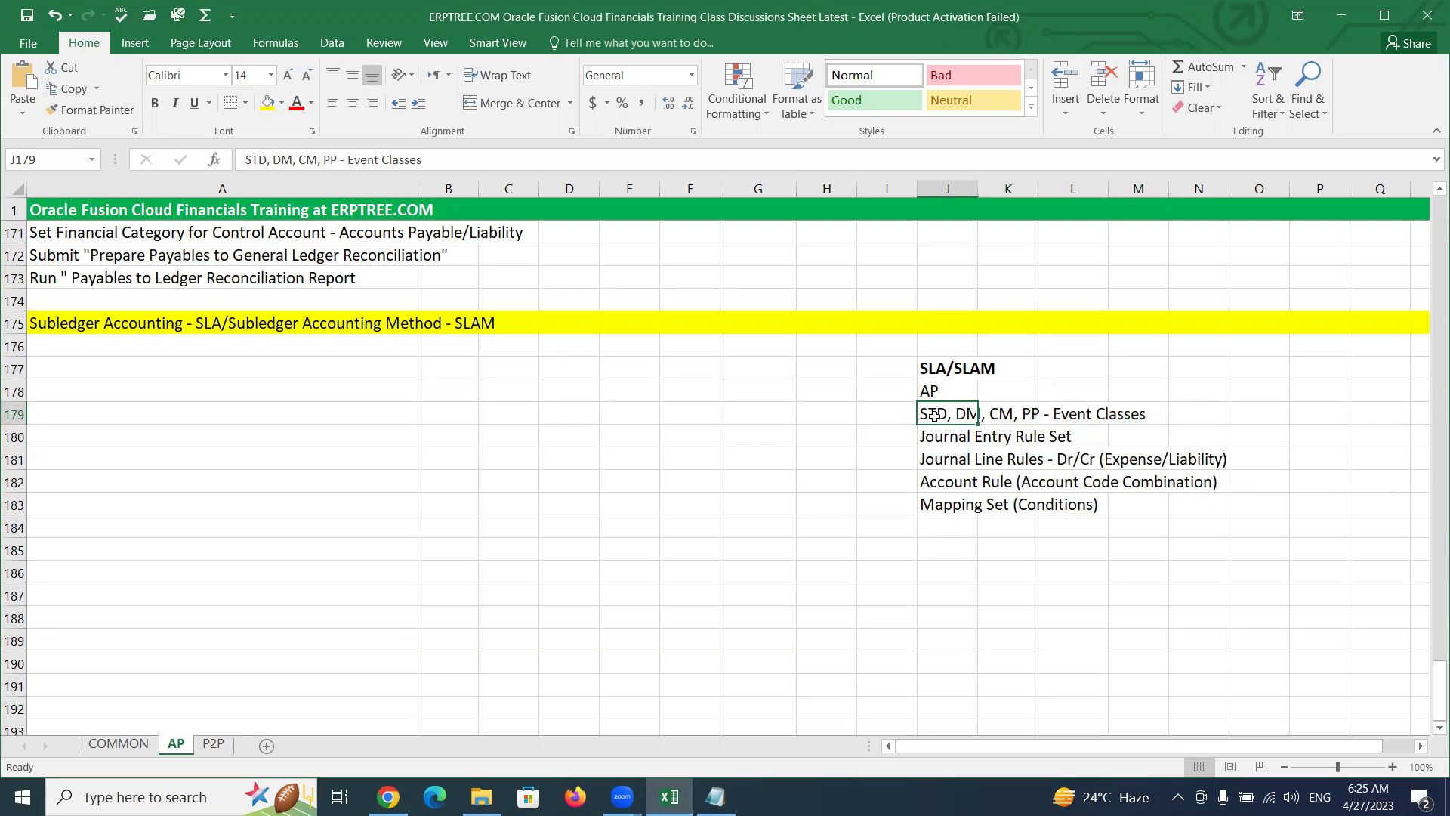
drag(929, 437, 1081, 438)
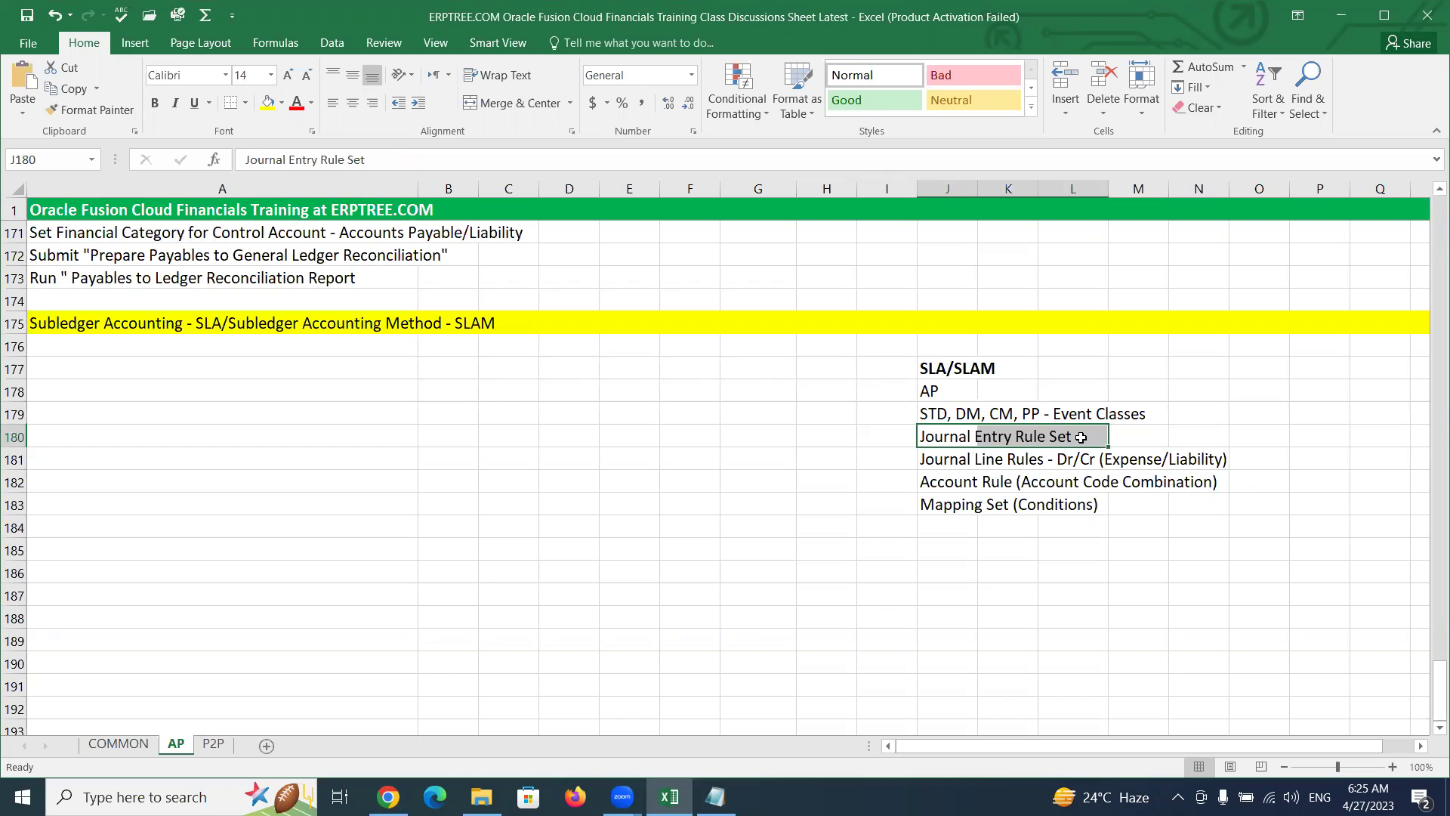
Step: Switch to the browser and highlight the Invoices event class and the Journal Entry Rule Set Assignments heading of the accounting method
click(388, 796)
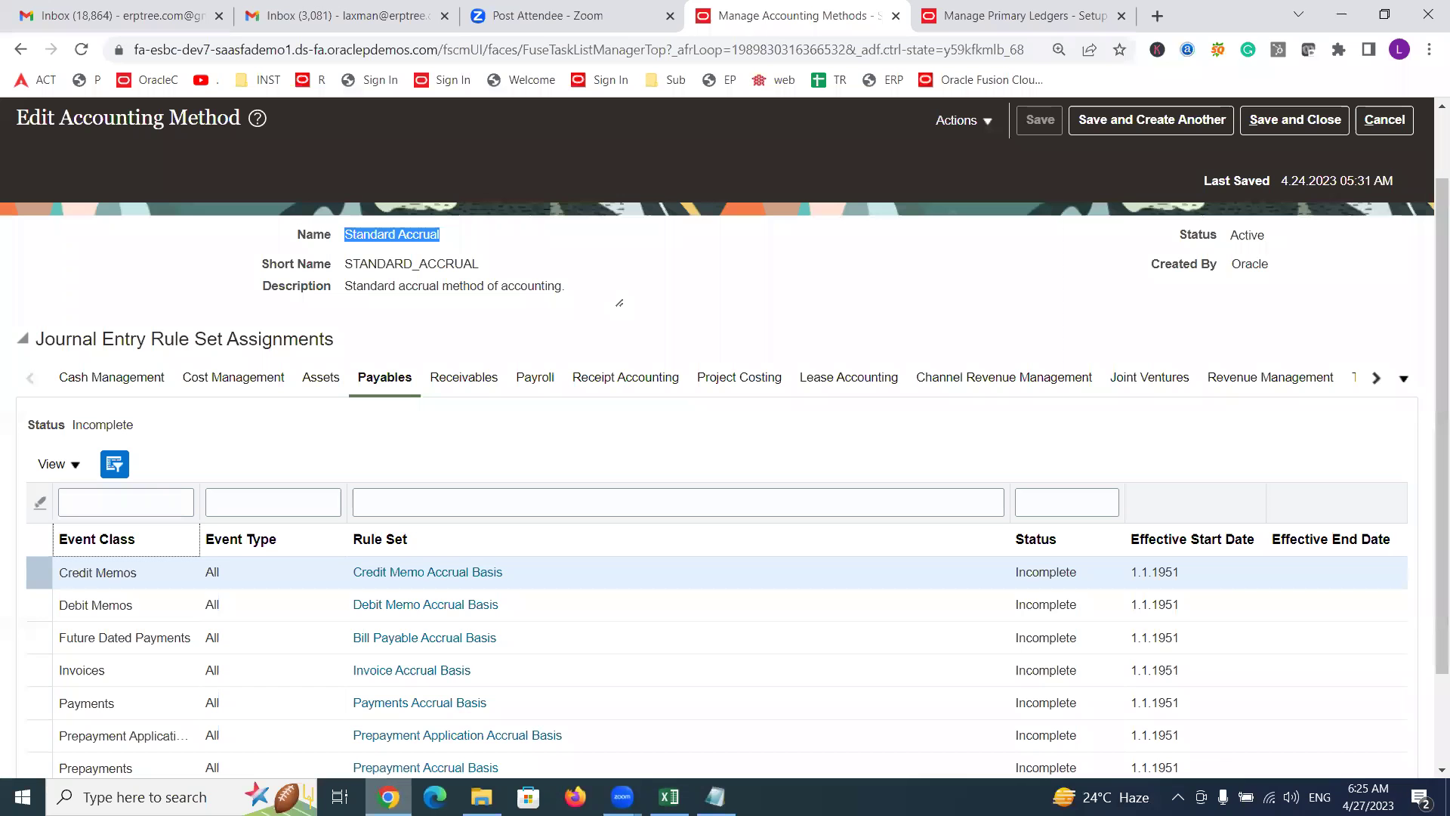
click(91, 667)
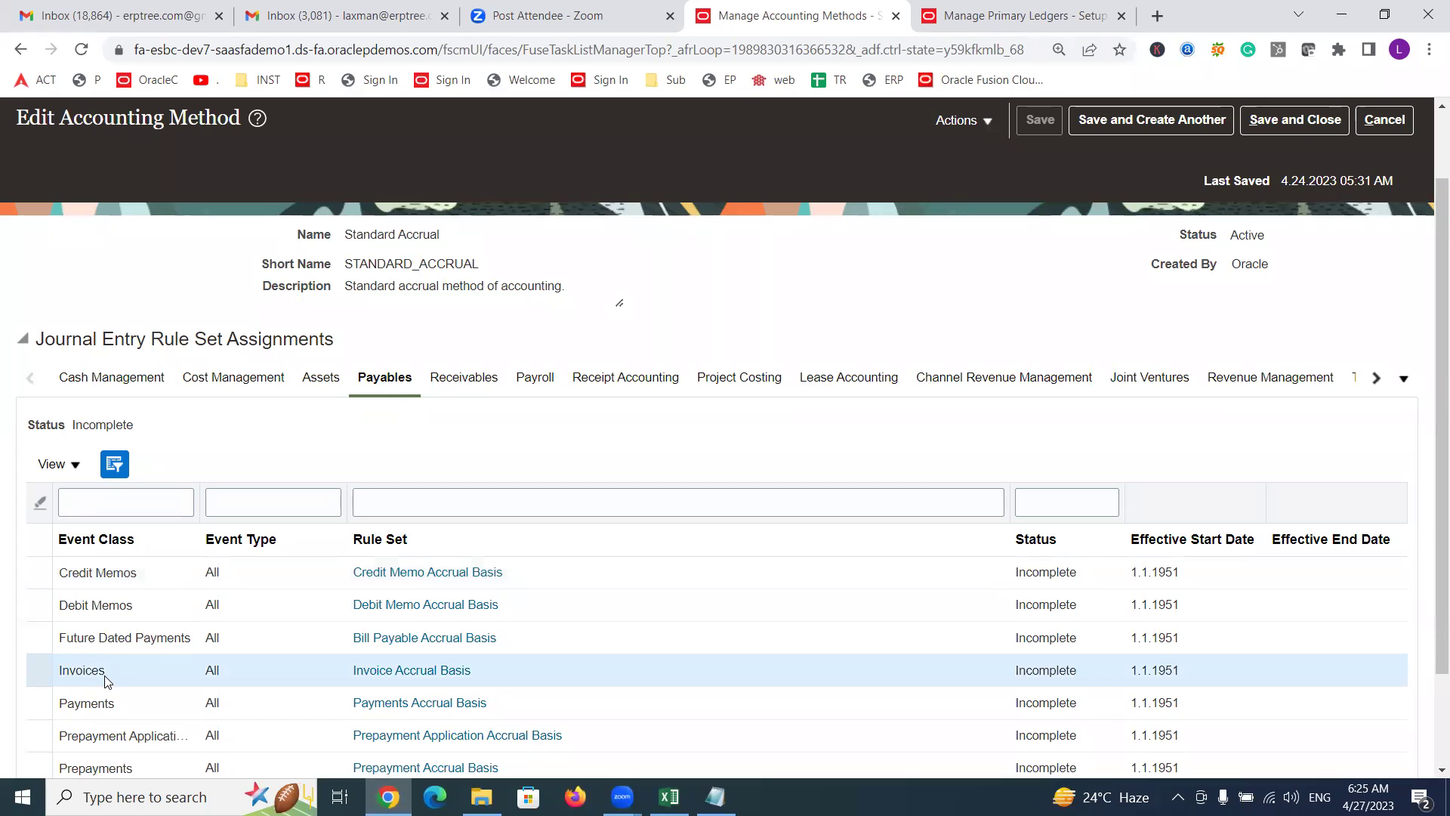
double_click(91, 670)
click(117, 668)
double_click(61, 668)
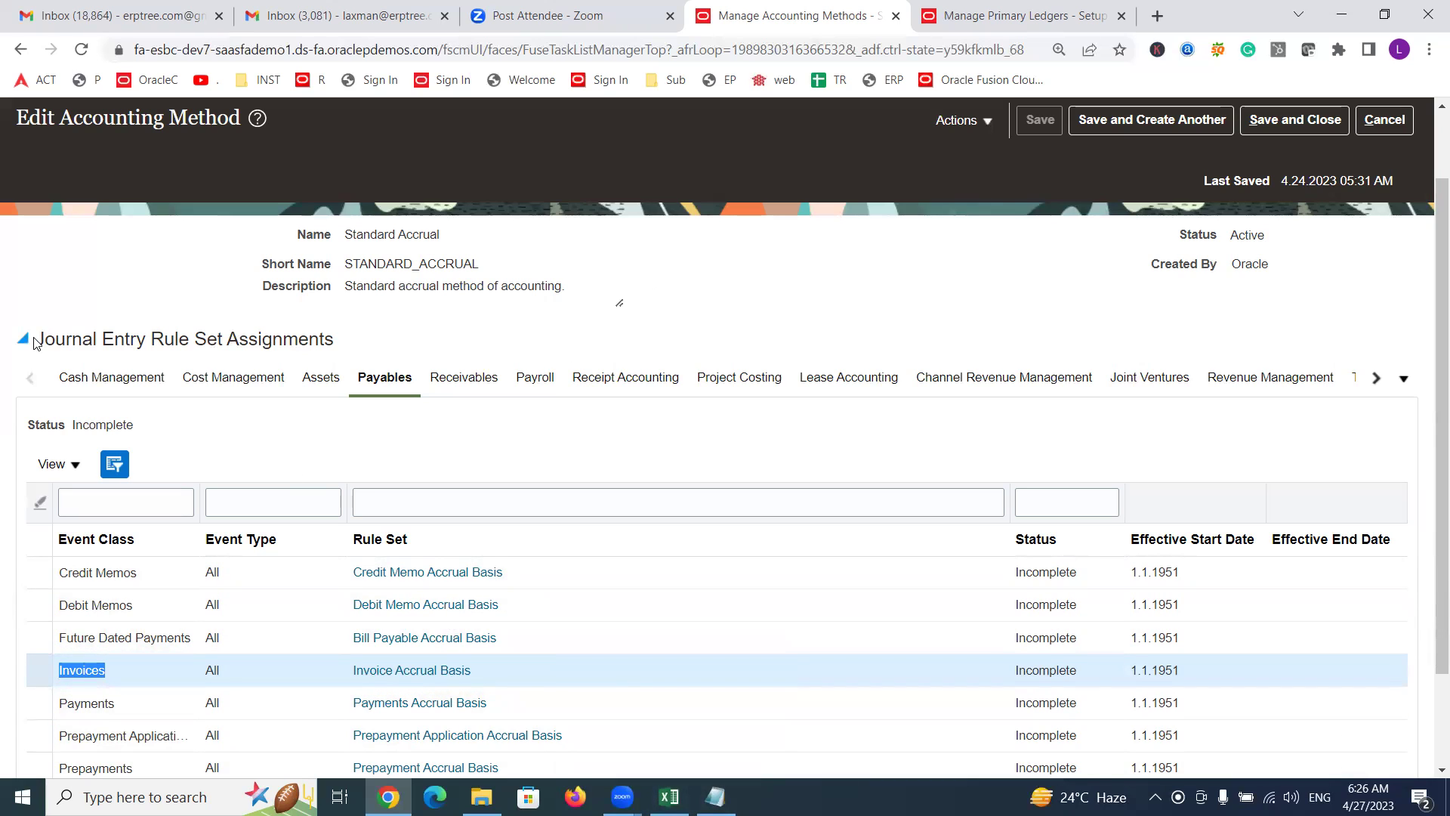
drag(39, 337, 368, 334)
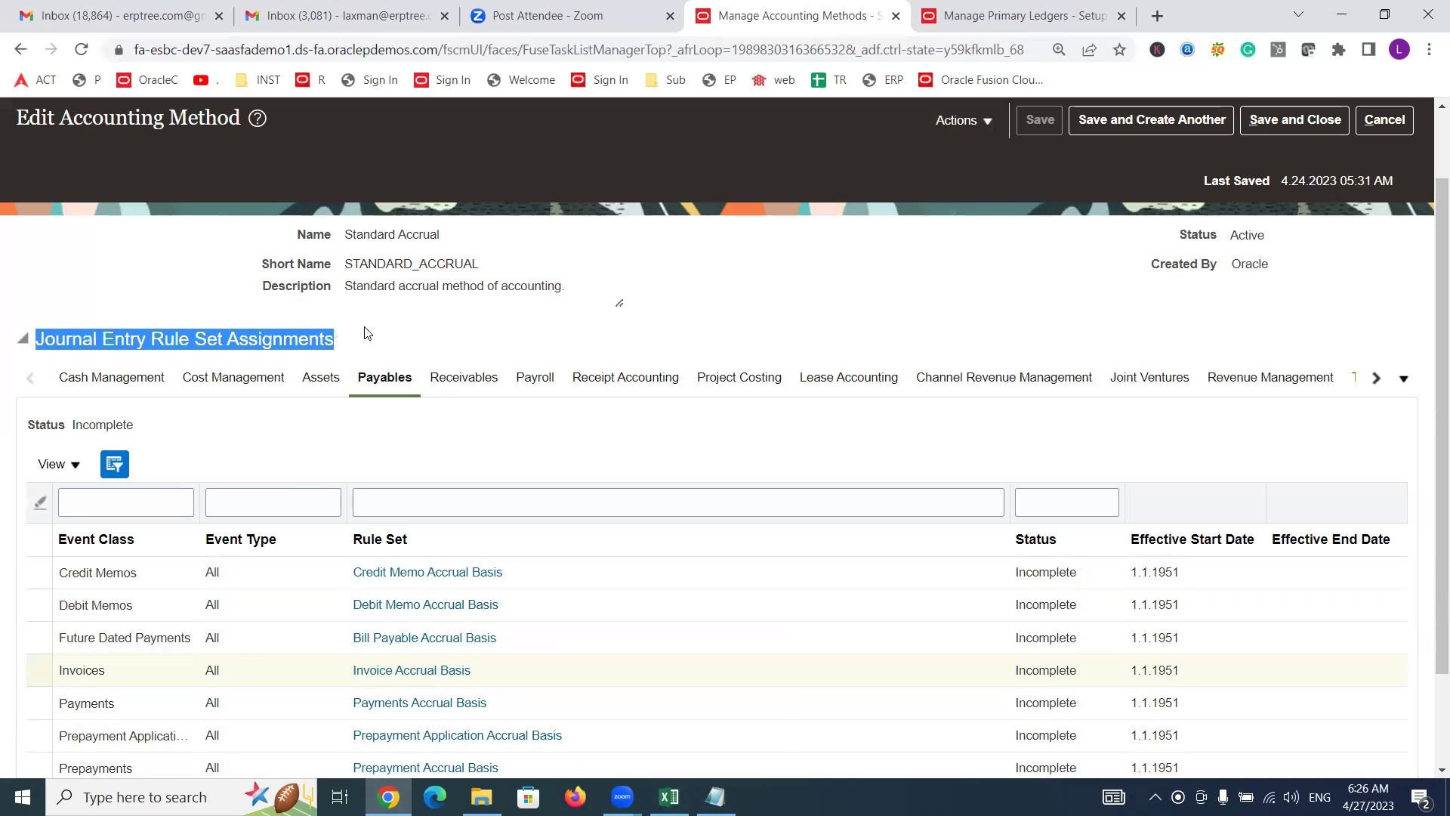
click(380, 533)
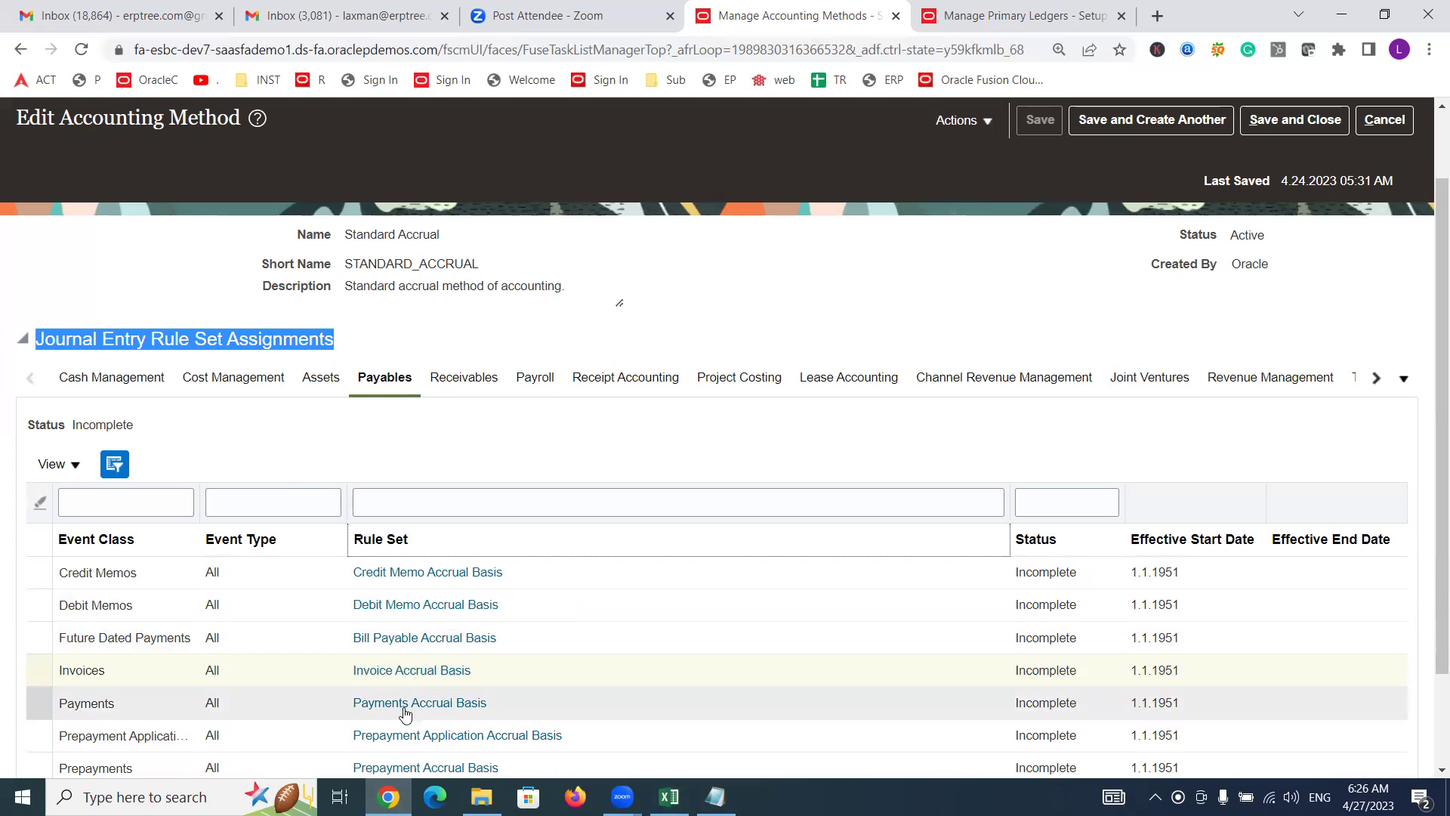
double_click(94, 671)
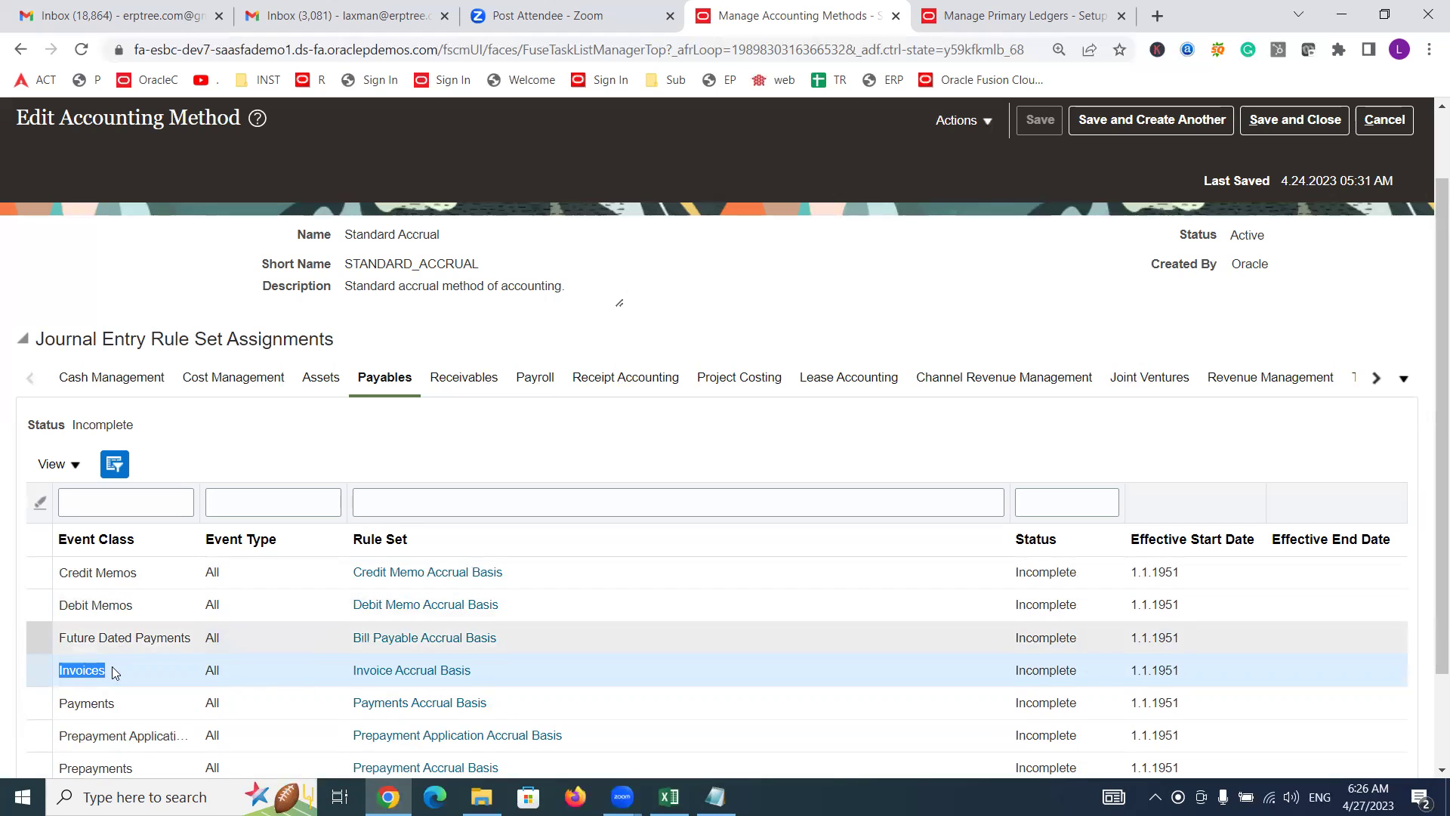
Step: Check the Excel list again, then open the Invoice Accrual Basis rule set in the browser and highlight its Journal Entry Rule Set heading
click(668, 797)
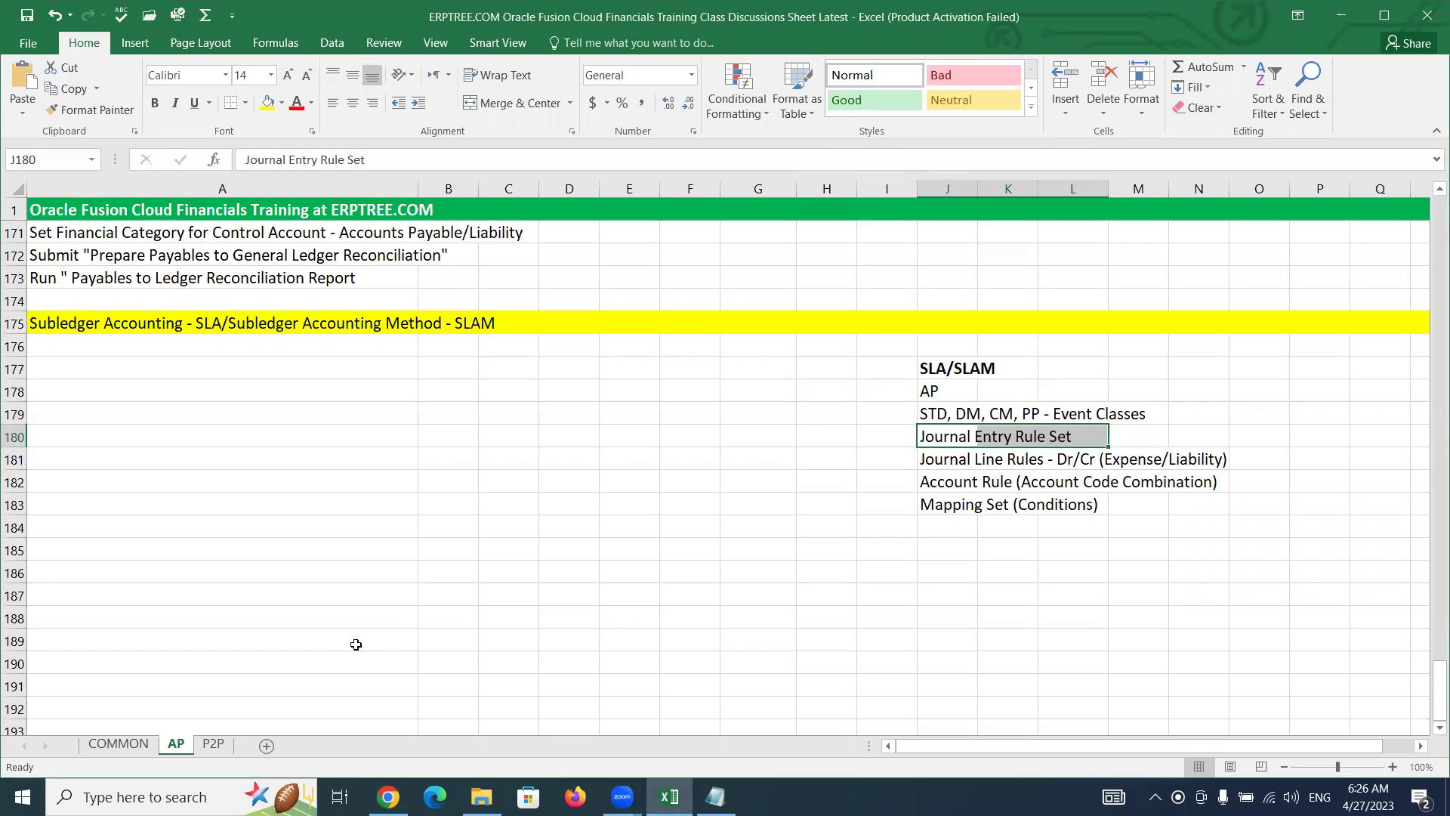
click(388, 797)
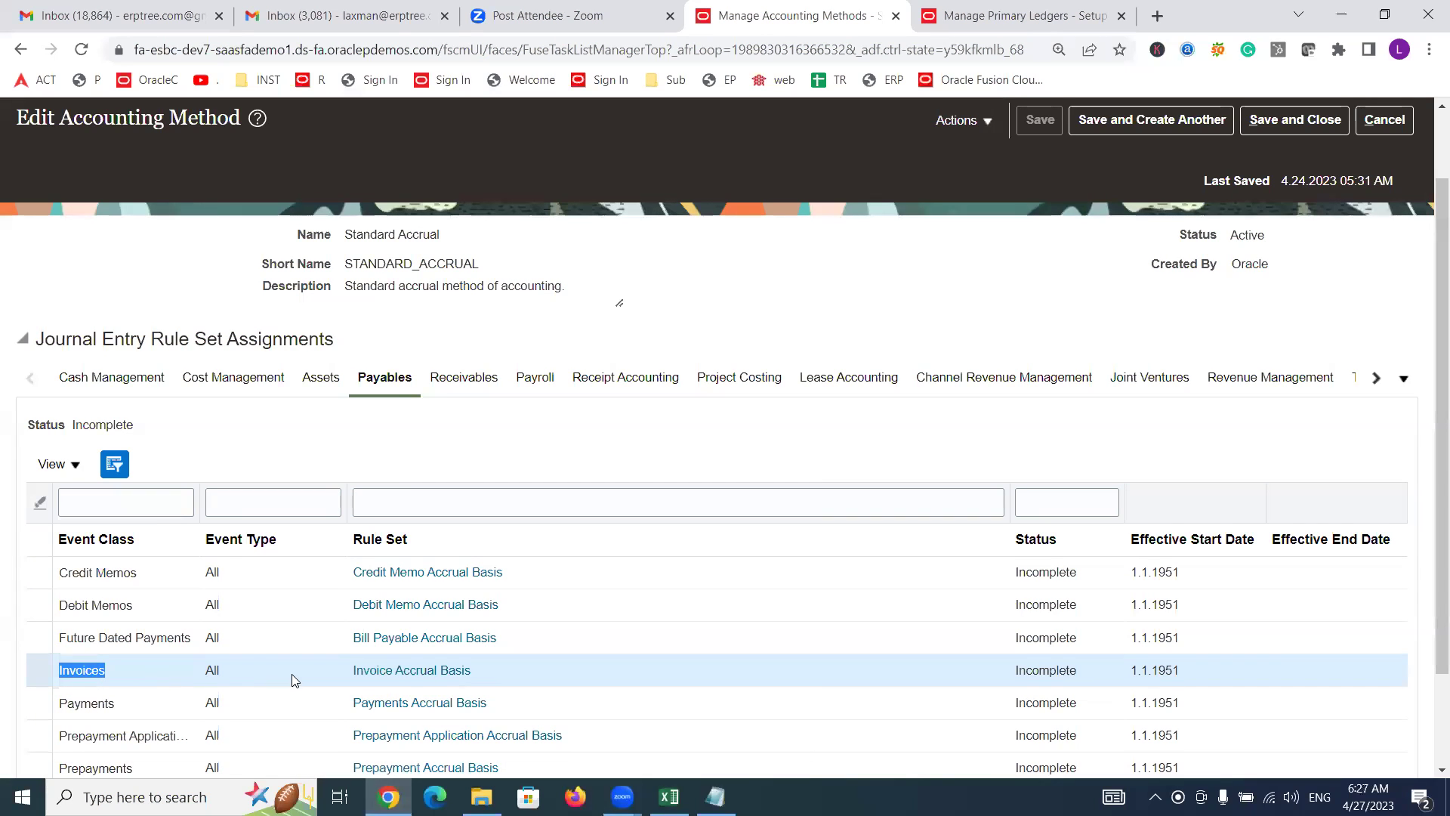
click(396, 671)
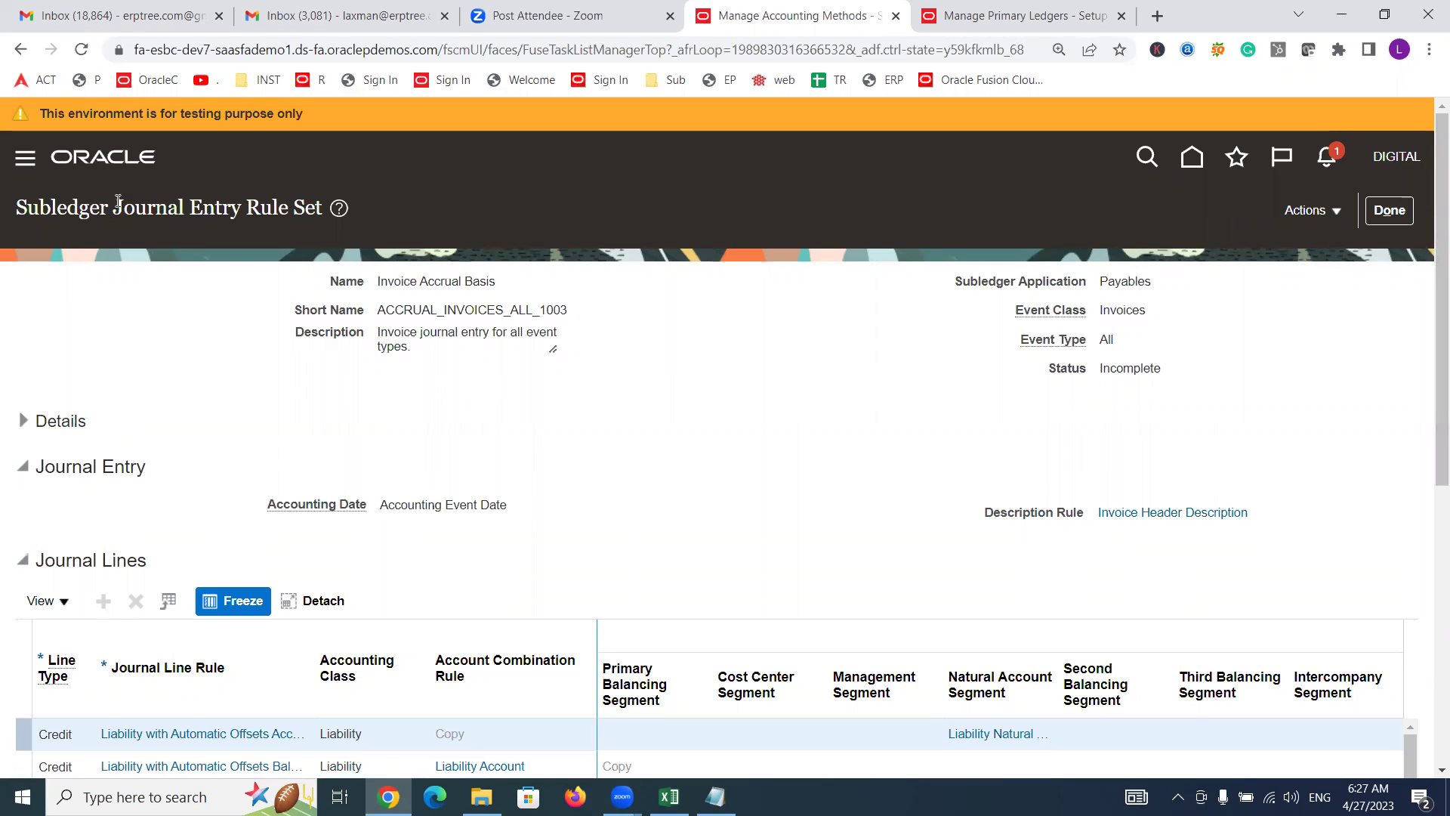
drag(115, 202, 322, 204)
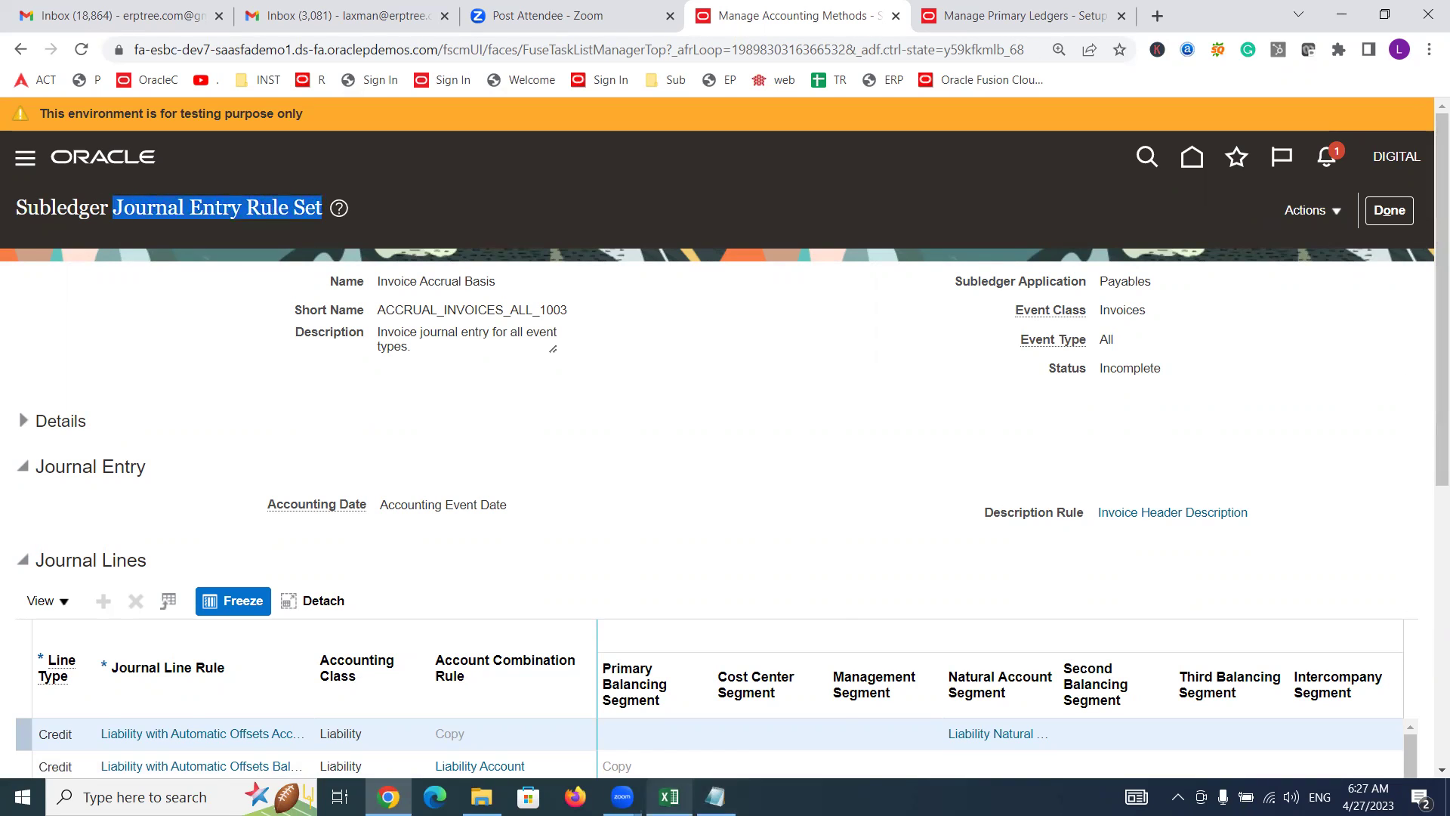
Step: Highlight the Journal Line Rules line in row 181 of the Excel sheet, then return to the browser and highlight the rule set's name
click(668, 796)
drag(927, 459, 1224, 457)
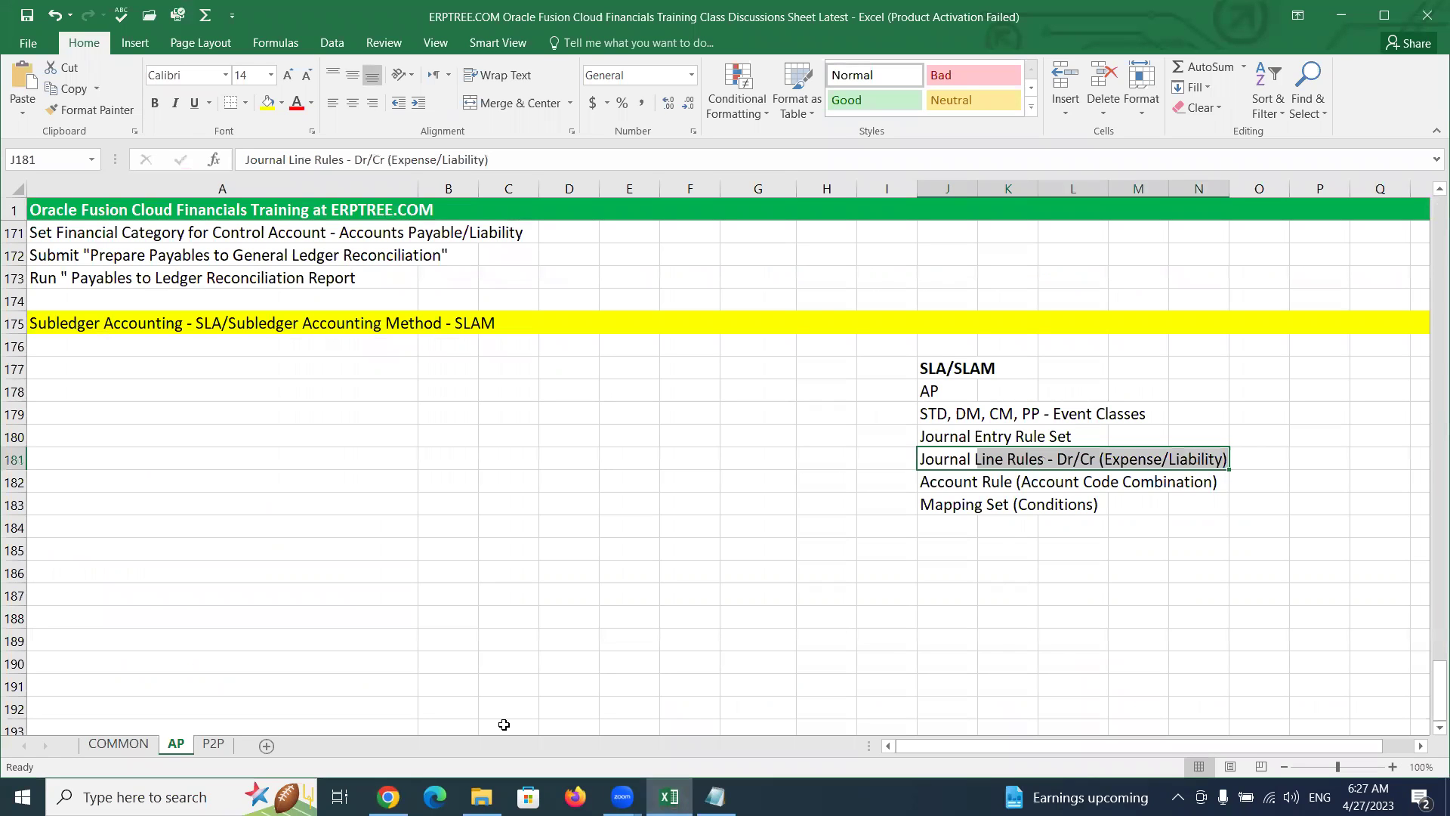
click(388, 797)
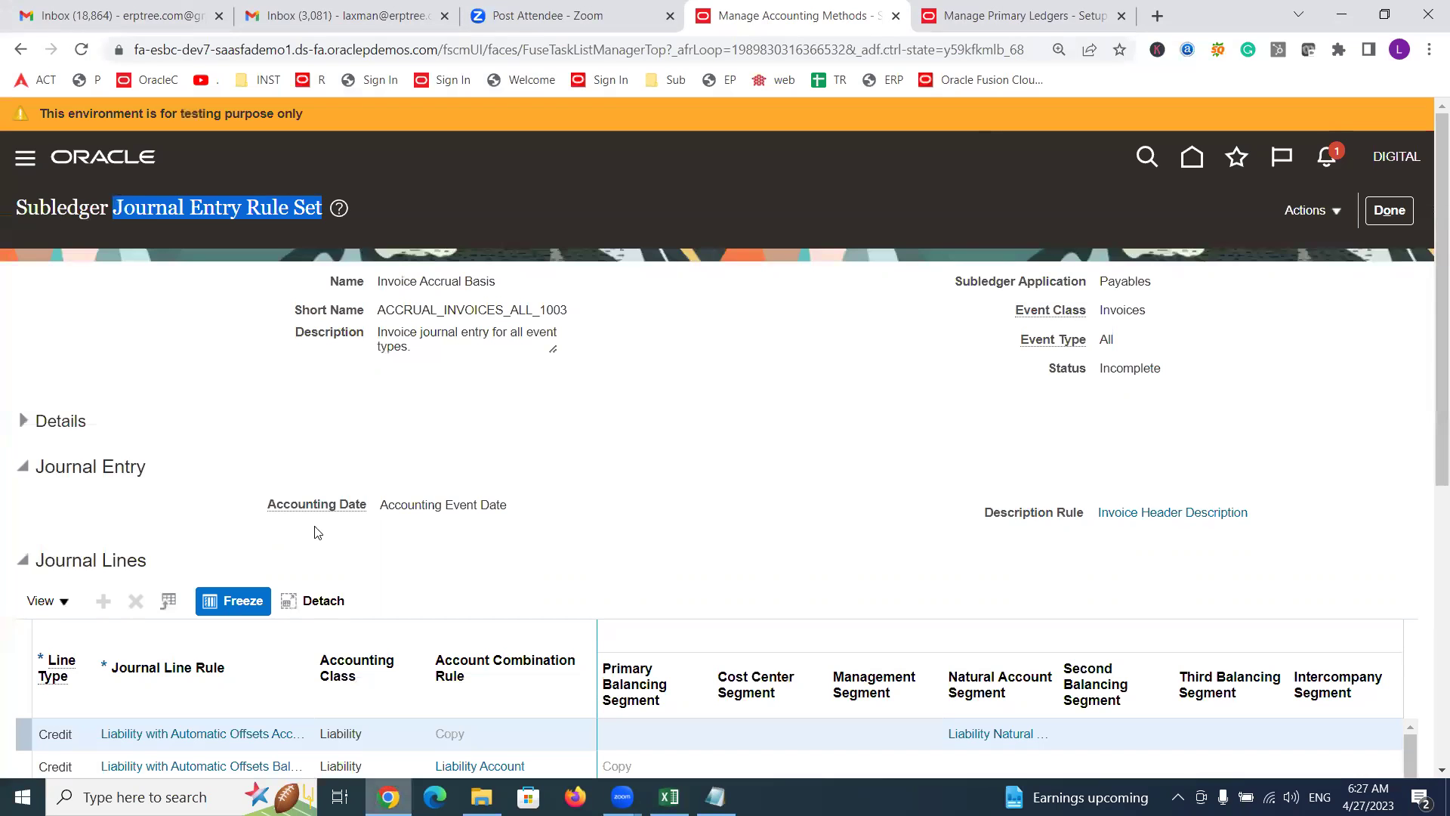
triple_click(406, 281)
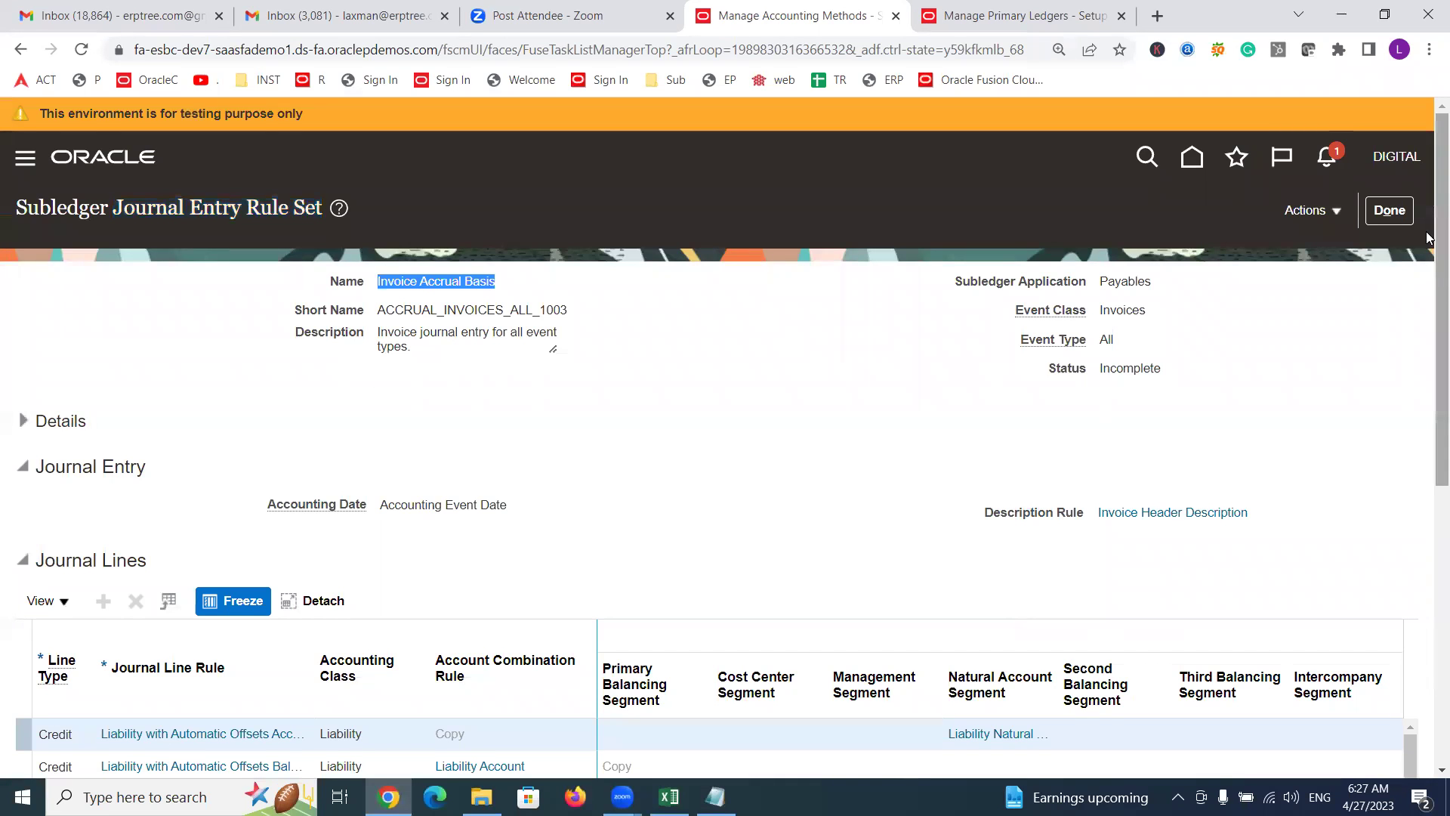
Step: Examine the Journal Line Rule column in the rule set's Journal Lines table, from the credit lines down to the debit lines
scroll(1429, 302, down, 3)
scroll(1429, 390, down, 1)
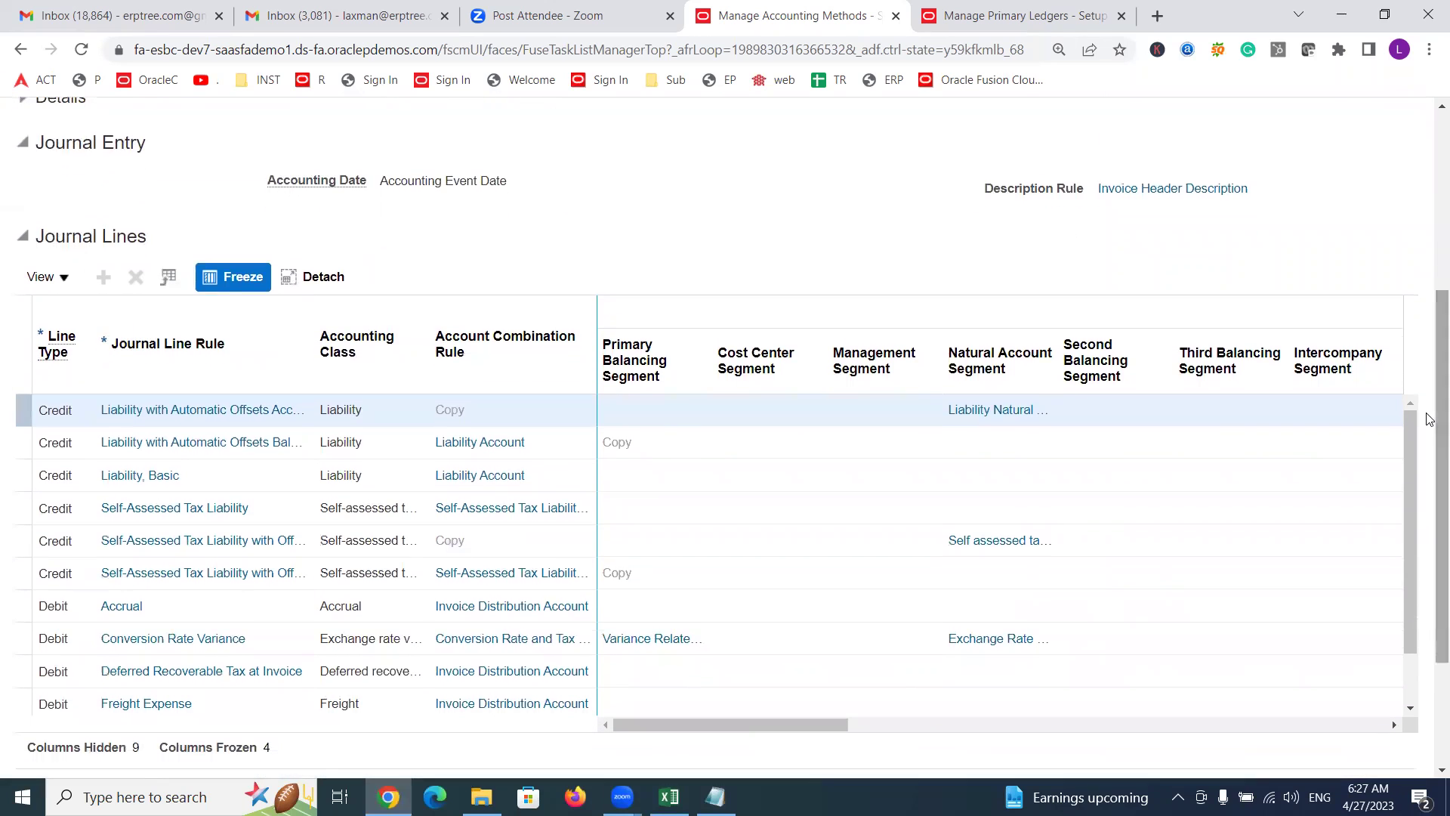
click(164, 347)
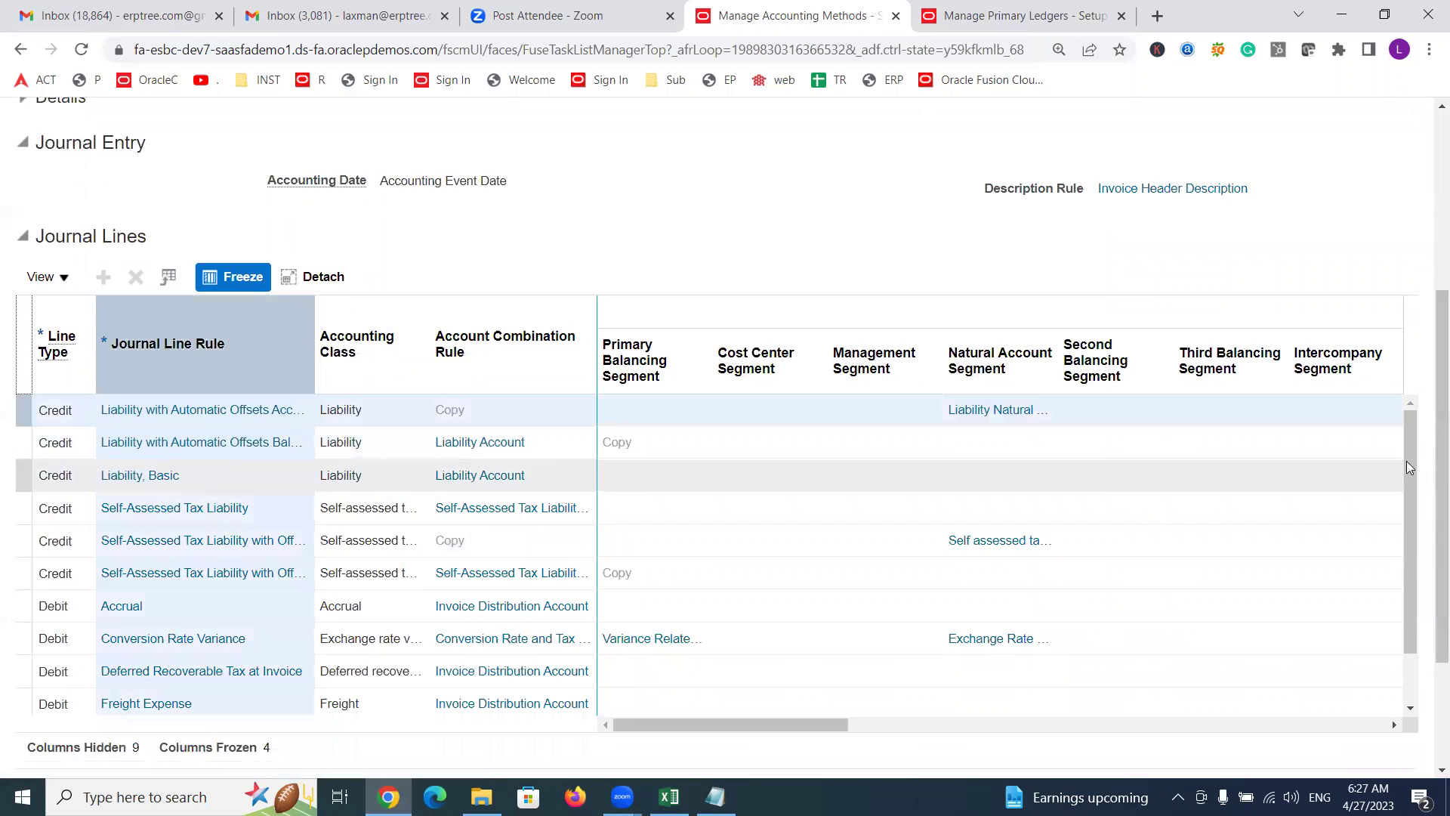
drag(1409, 462, 1418, 566)
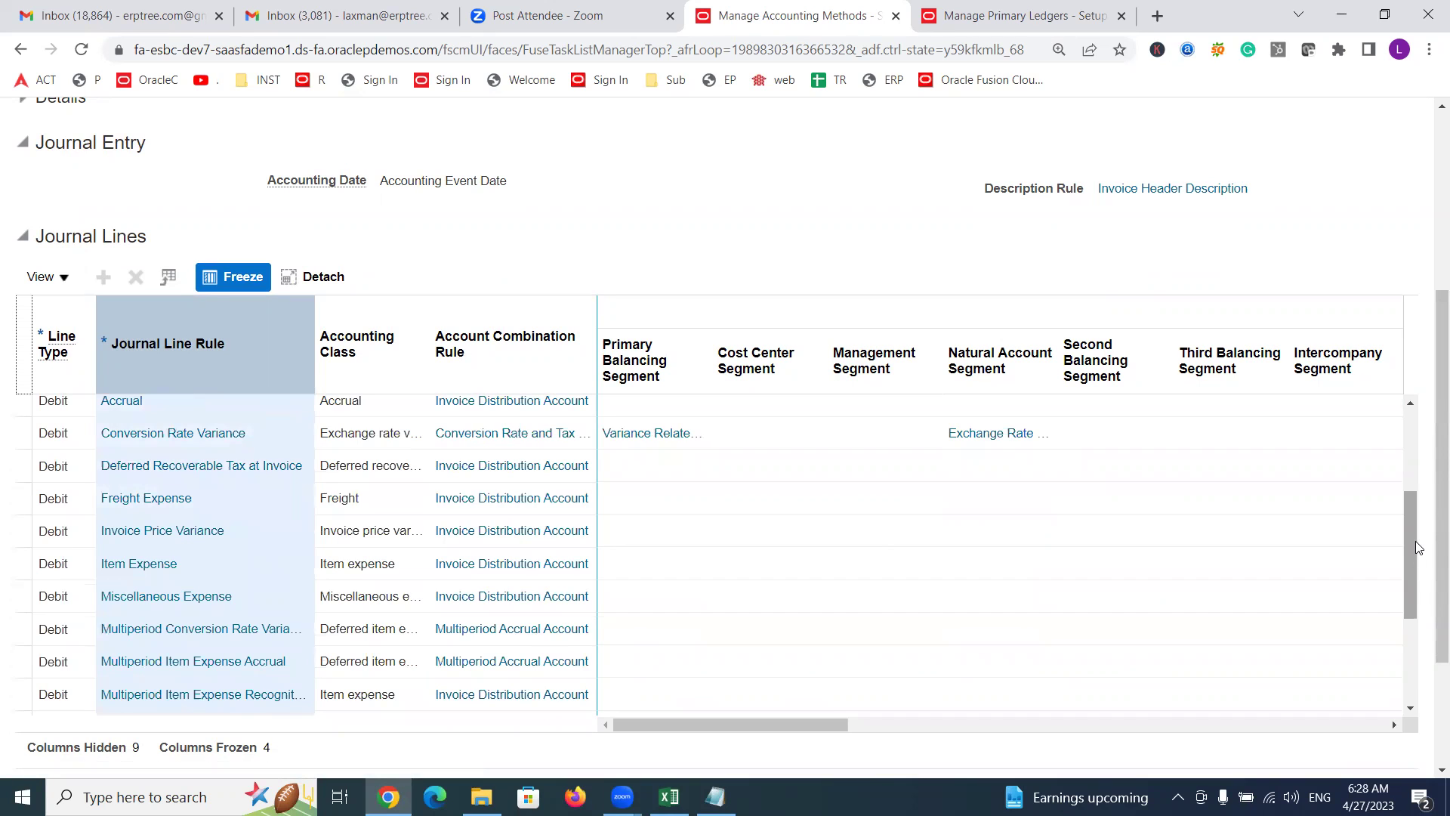
Step: Point out the Item Expense debit line and the Liability, Basic credit line, and compare their accounting classes and account combination rules
click(193, 563)
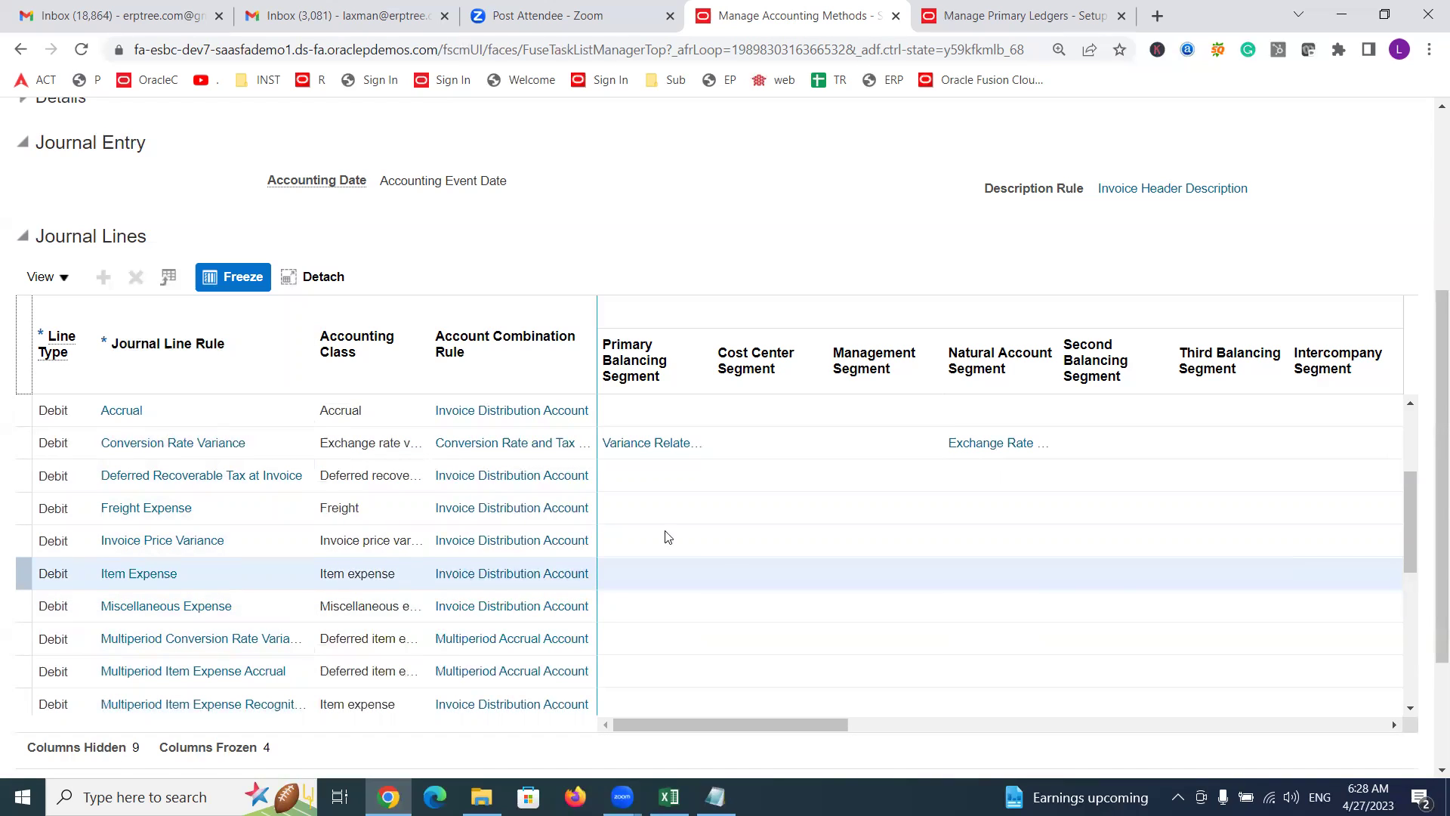
drag(1412, 518, 1416, 457)
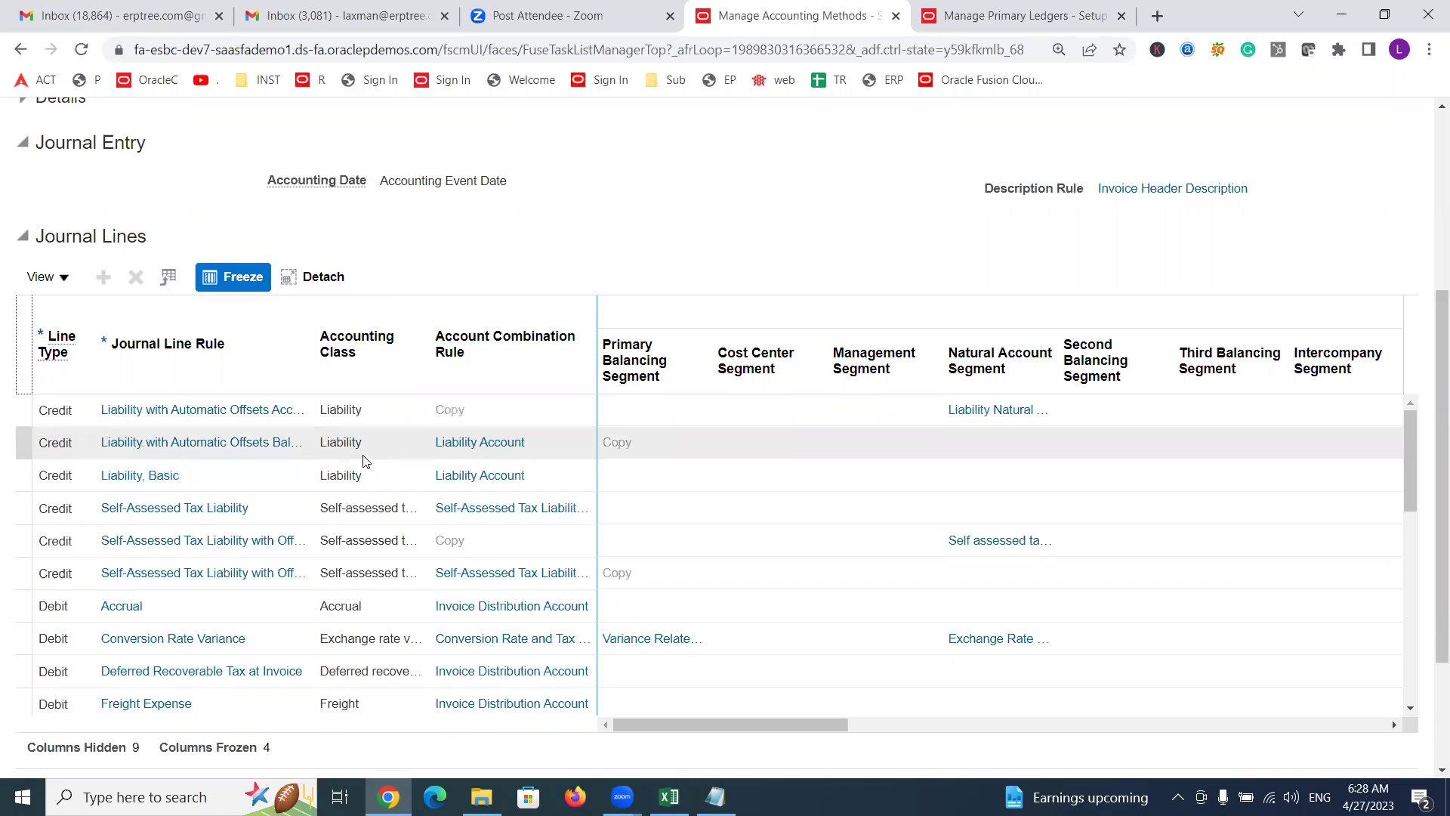
double_click(335, 476)
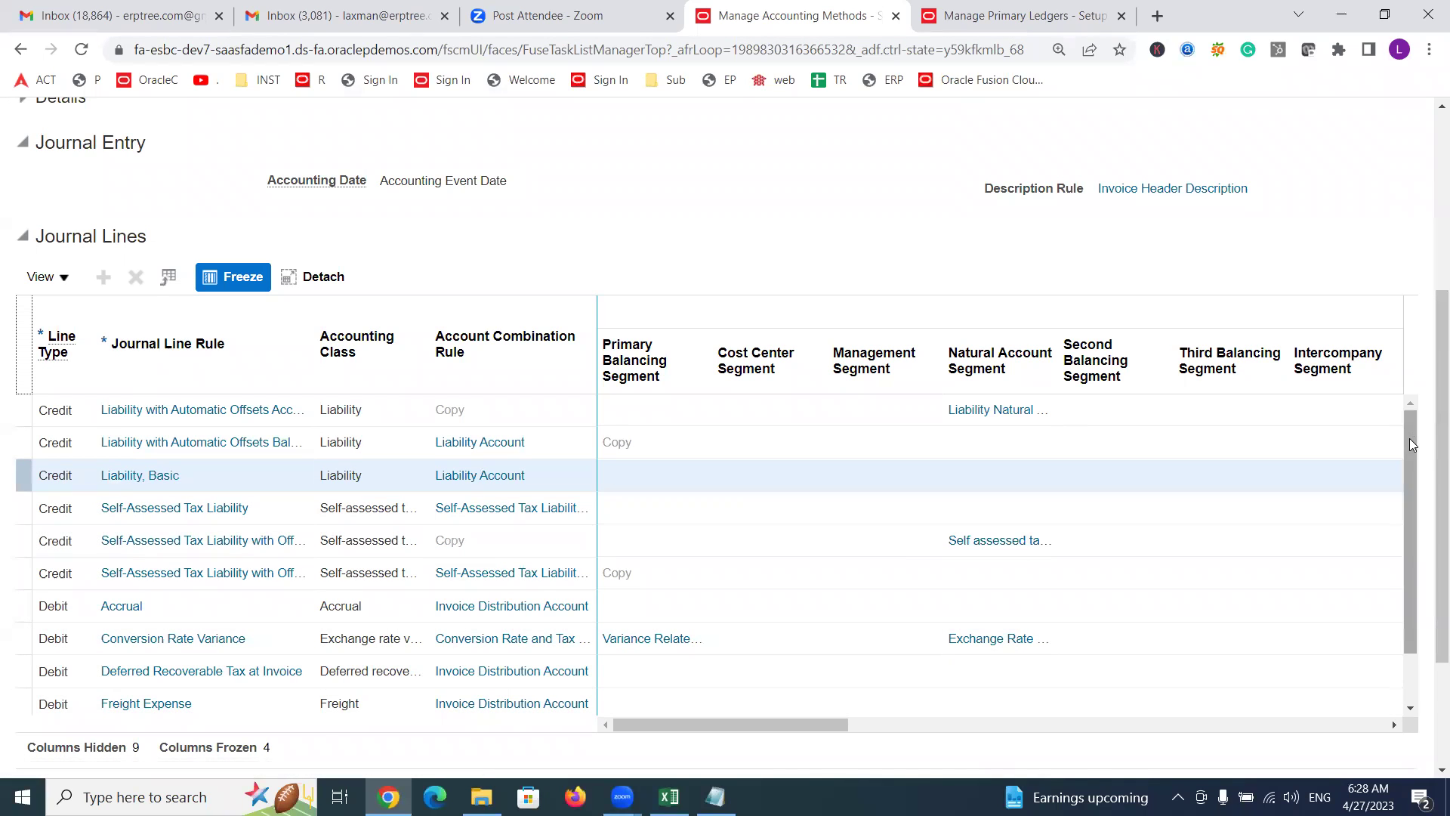
scroll(1408, 438, down, 1)
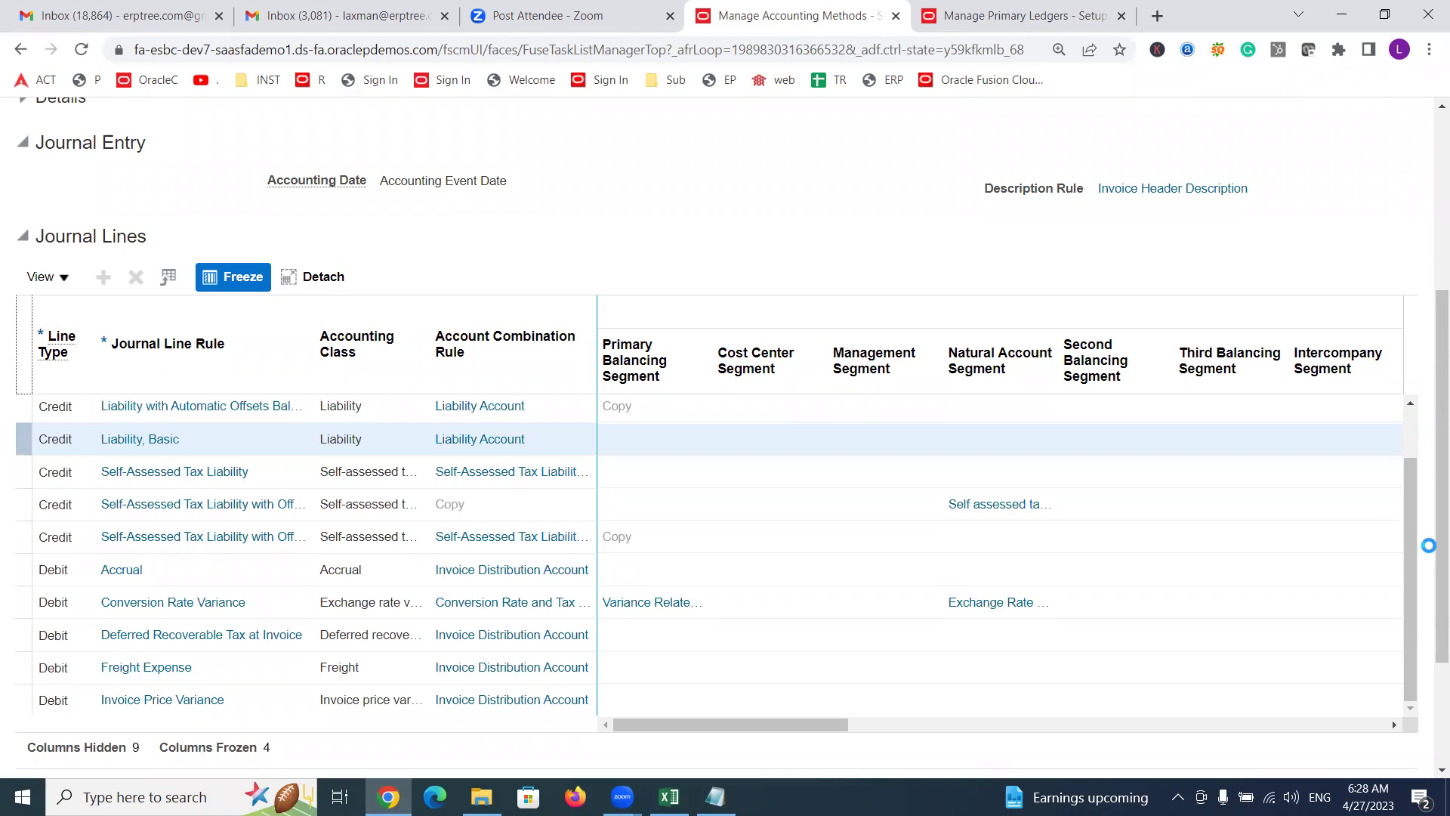
scroll(1428, 547, down, 1)
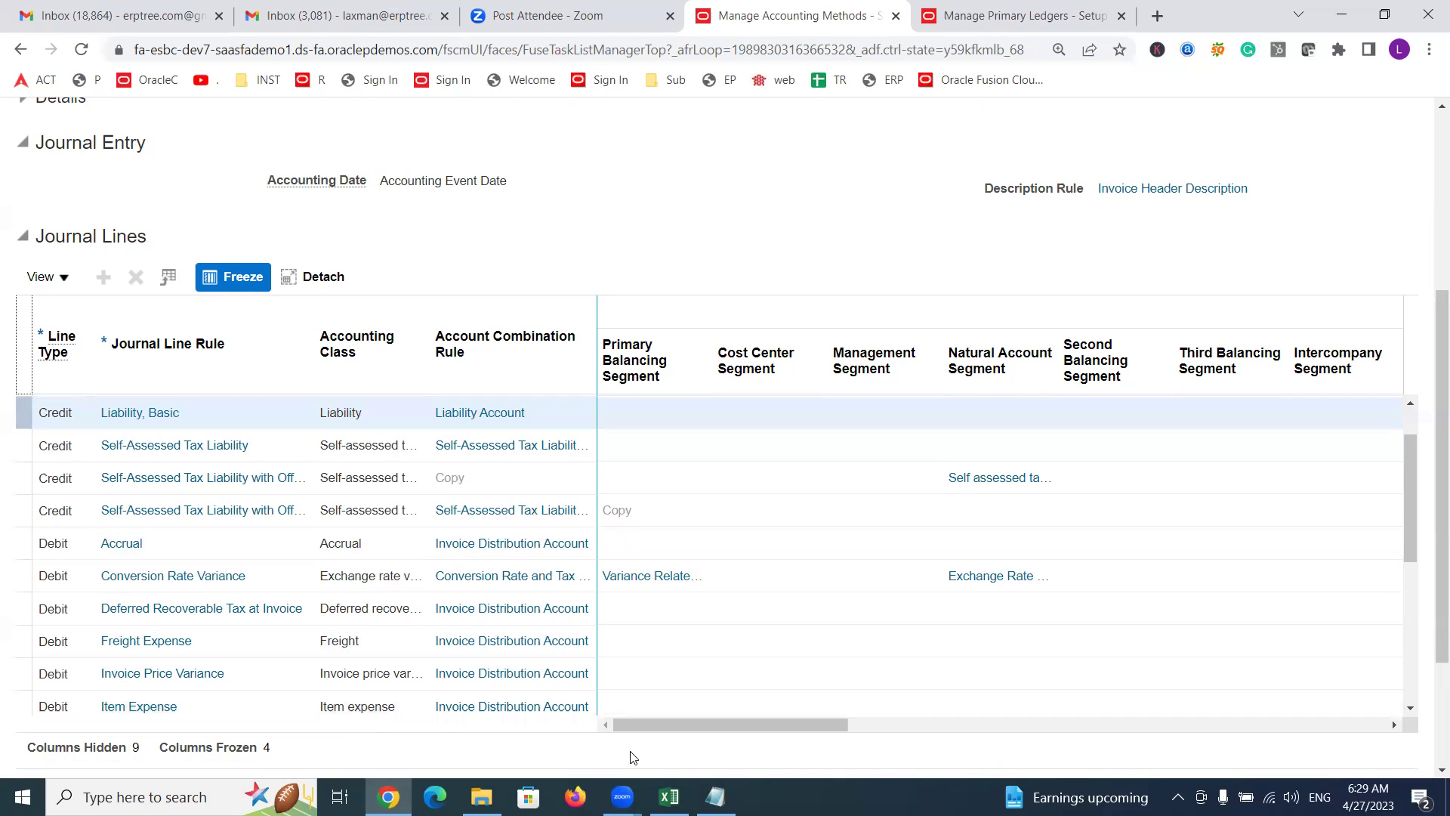
Step: Switch to the Excel sheet, point out the Account Rule line in row 182, and return to the rule set in the browser
click(670, 797)
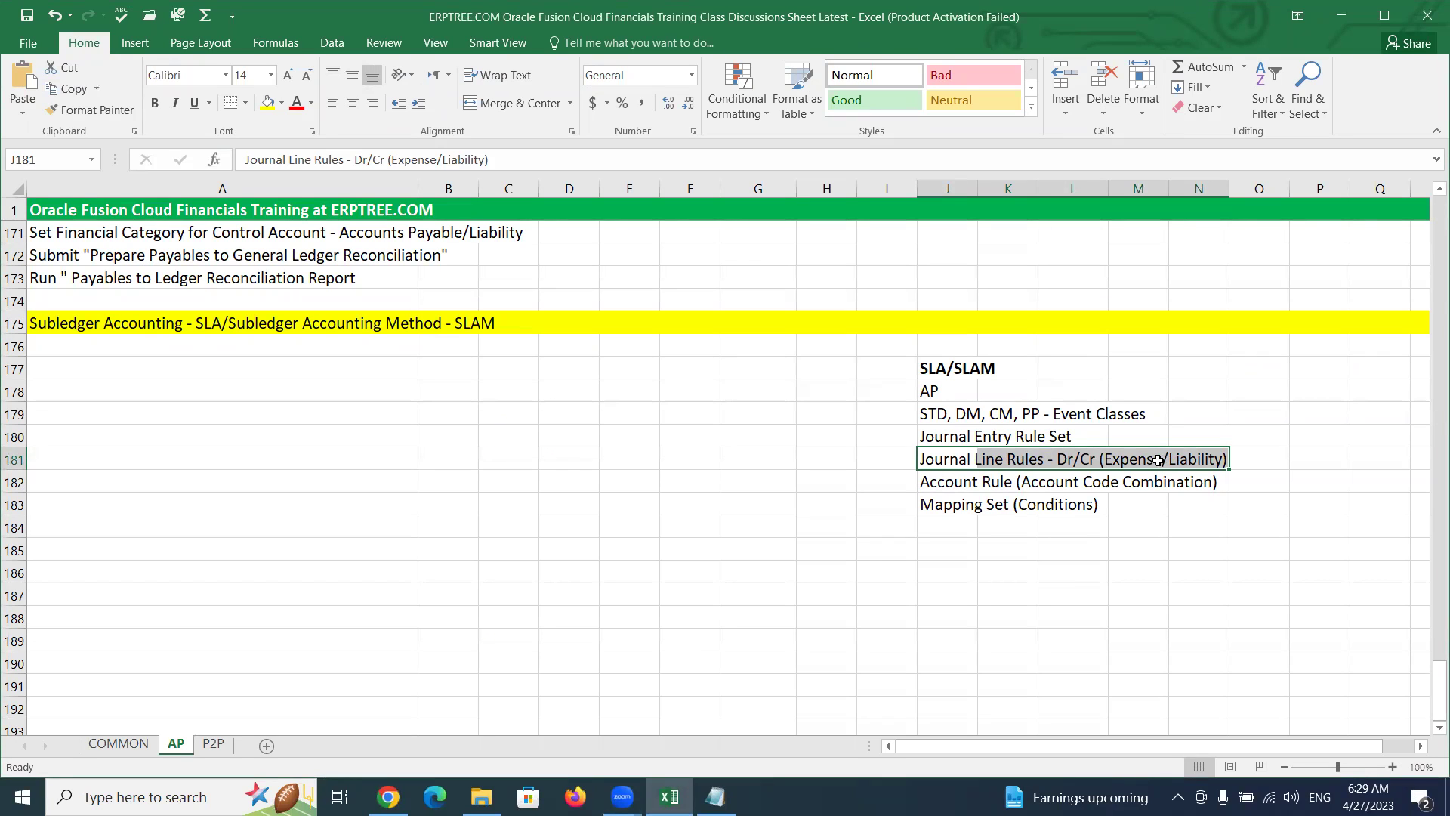
click(927, 480)
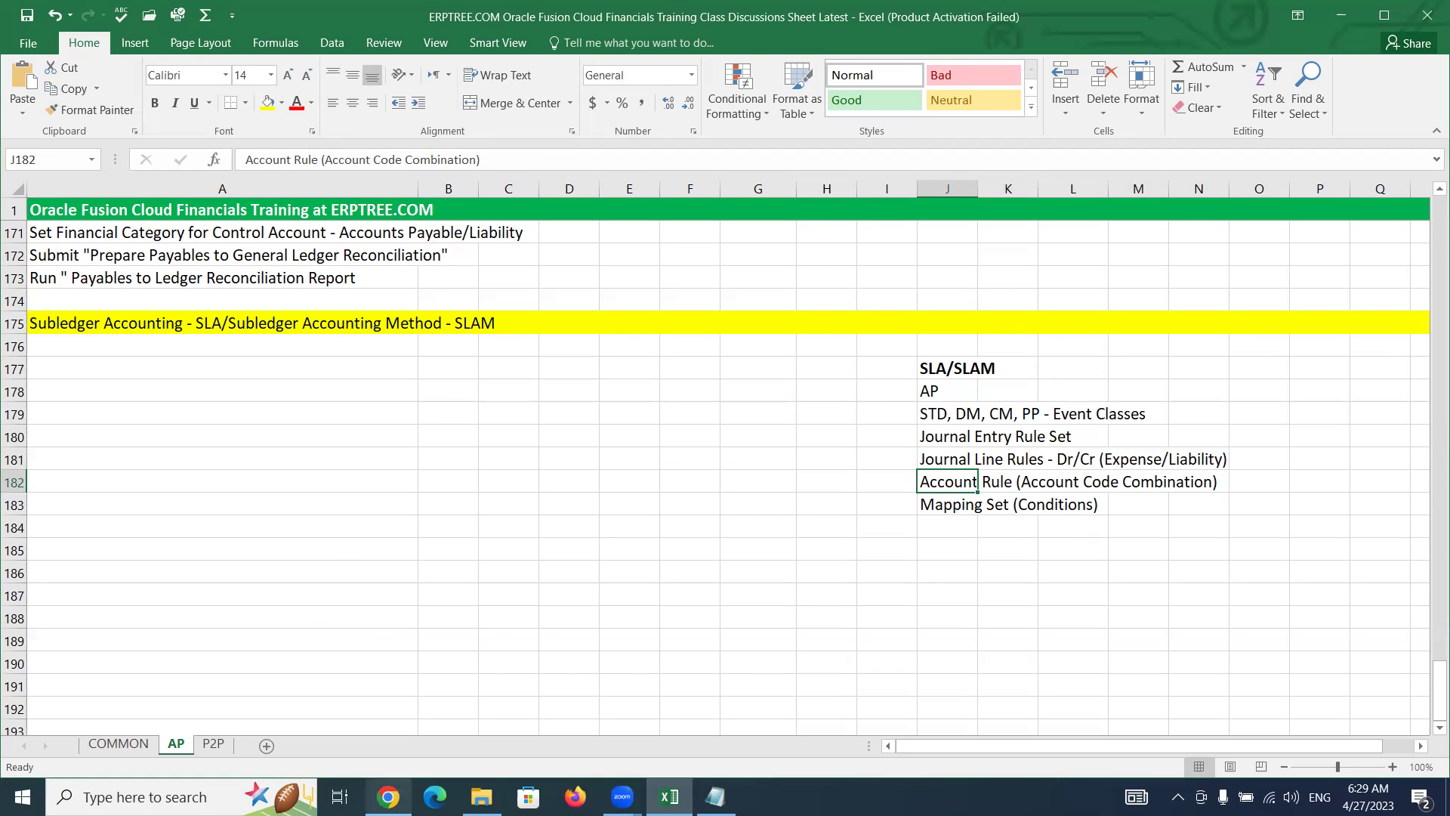
click(388, 797)
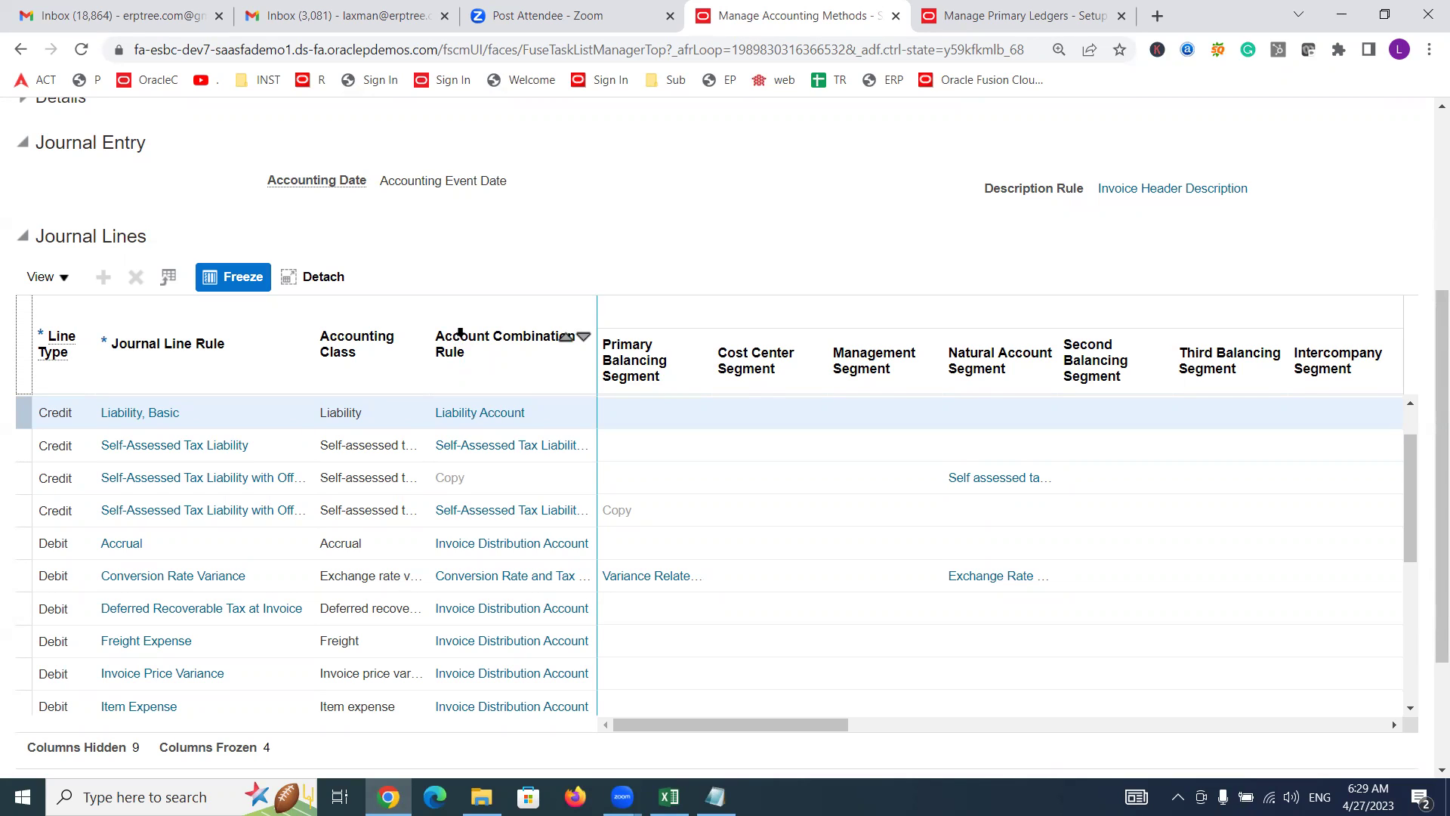
Step: Open the Liability Account rule of the Liability, Basic line and highlight its name and its Invoice Liability Account source value
click(471, 414)
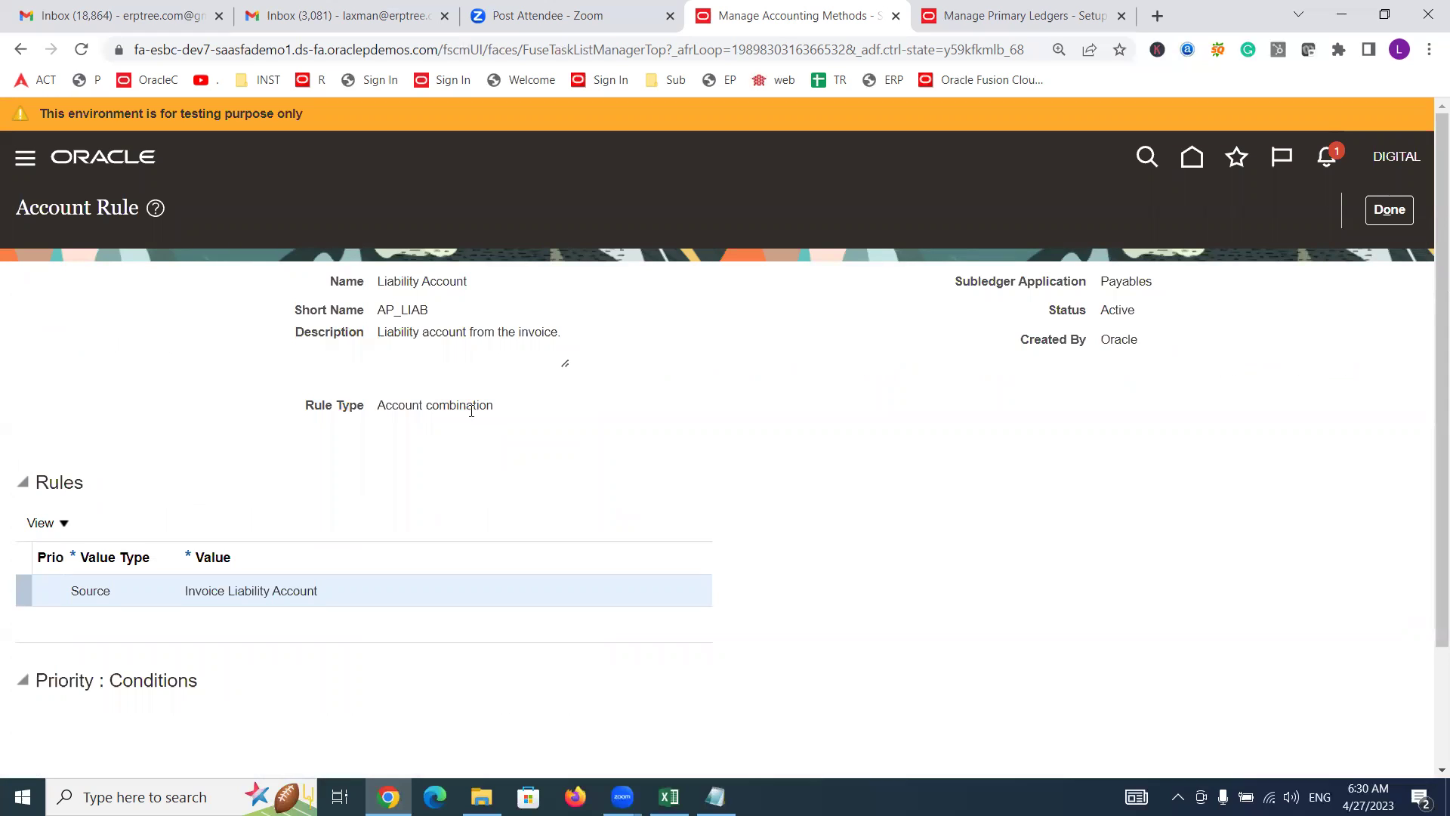
triple_click(415, 282)
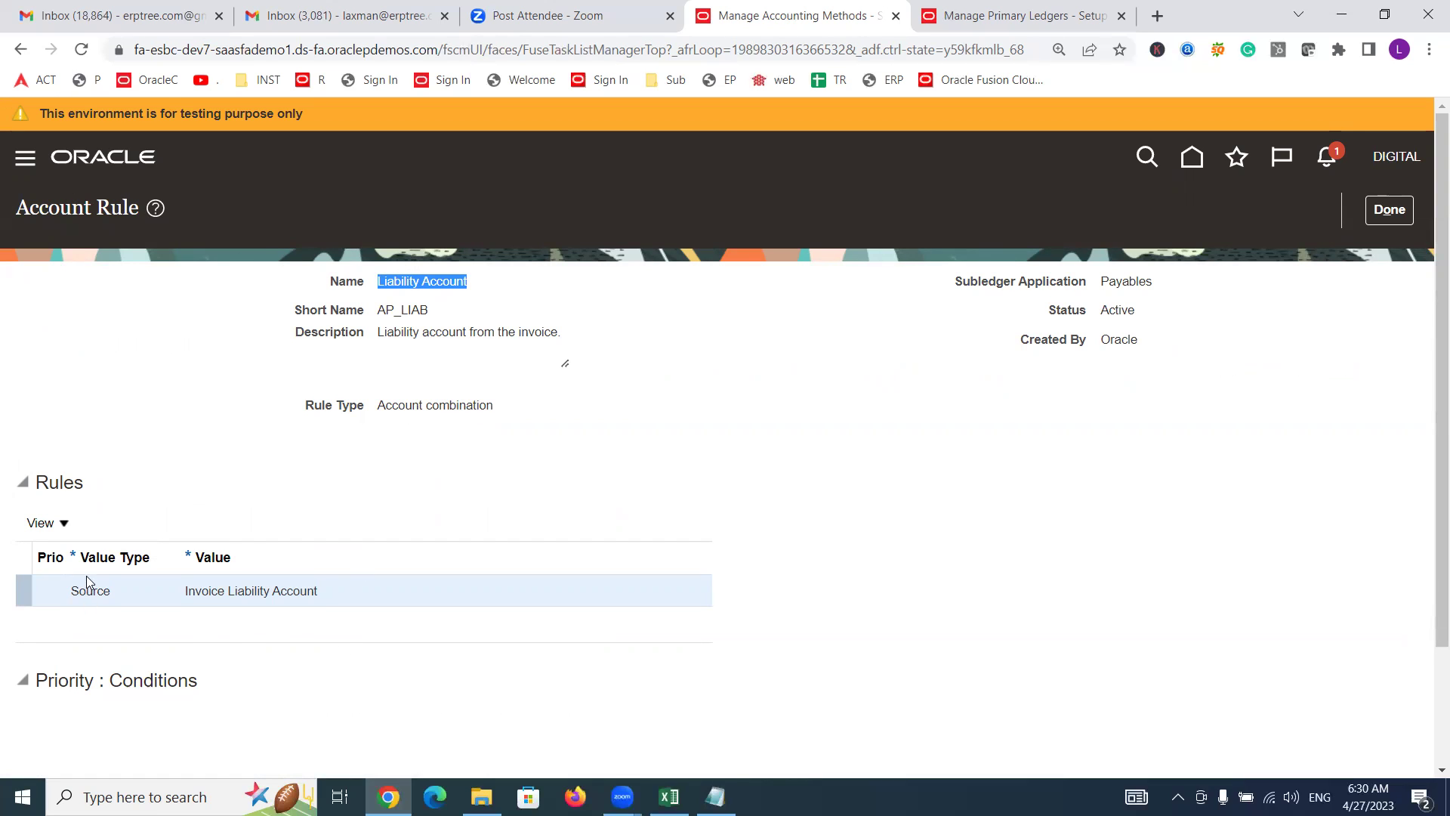
triple_click(219, 594)
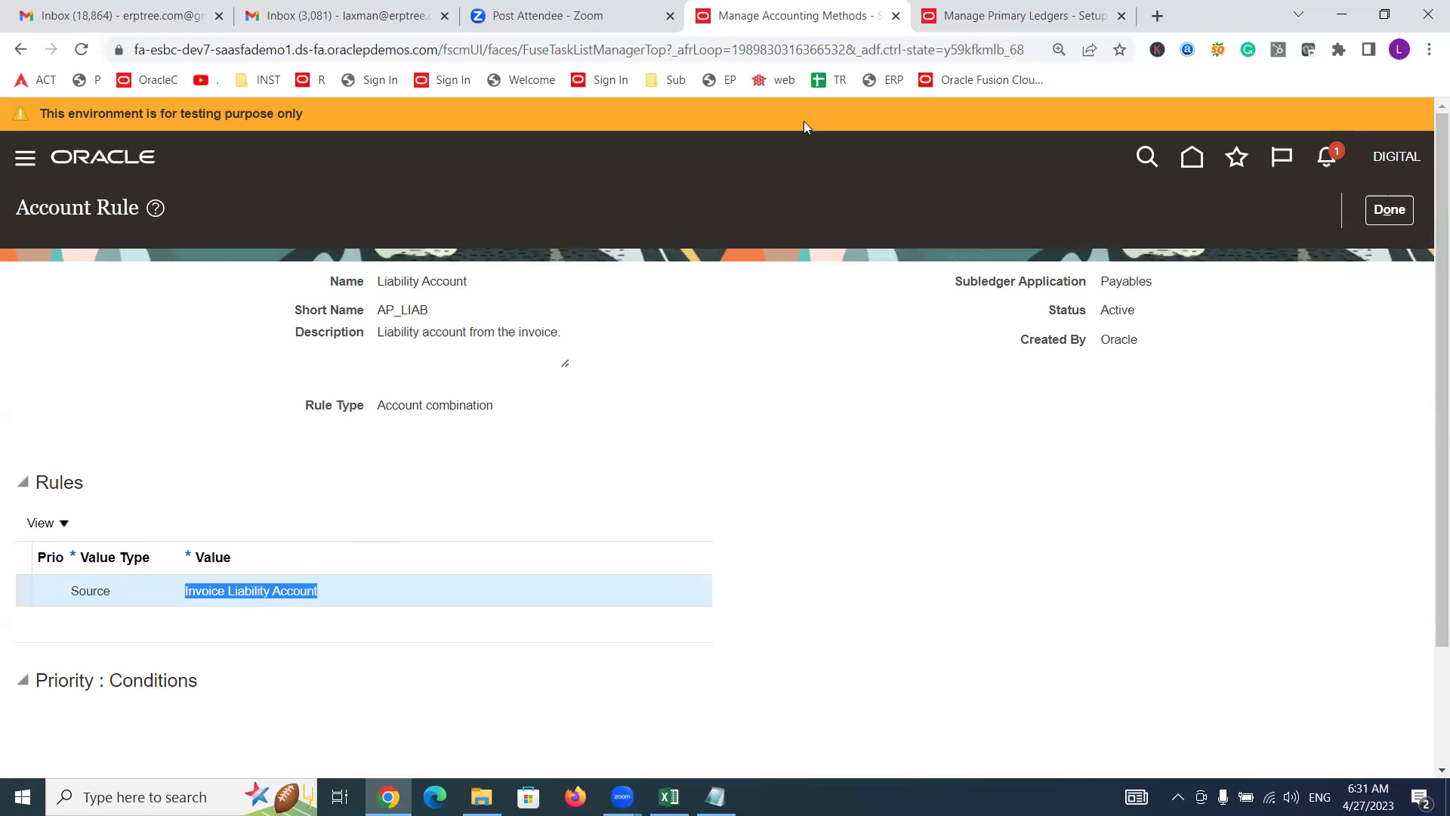
Step: Switch to the Manage Primary Ledgers browser tab and open the Payables Invoices work area there
click(1002, 9)
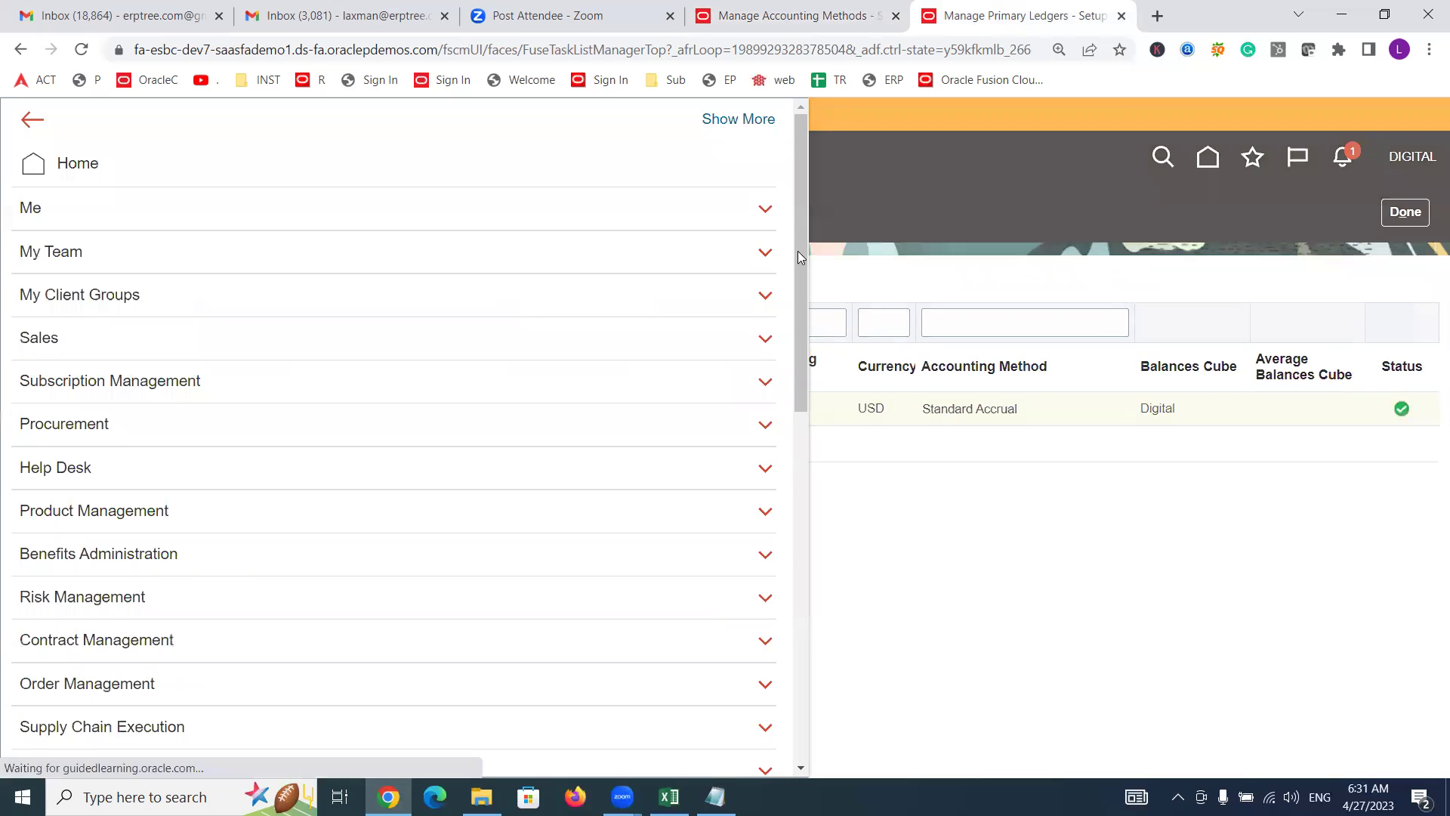
drag(804, 242, 810, 543)
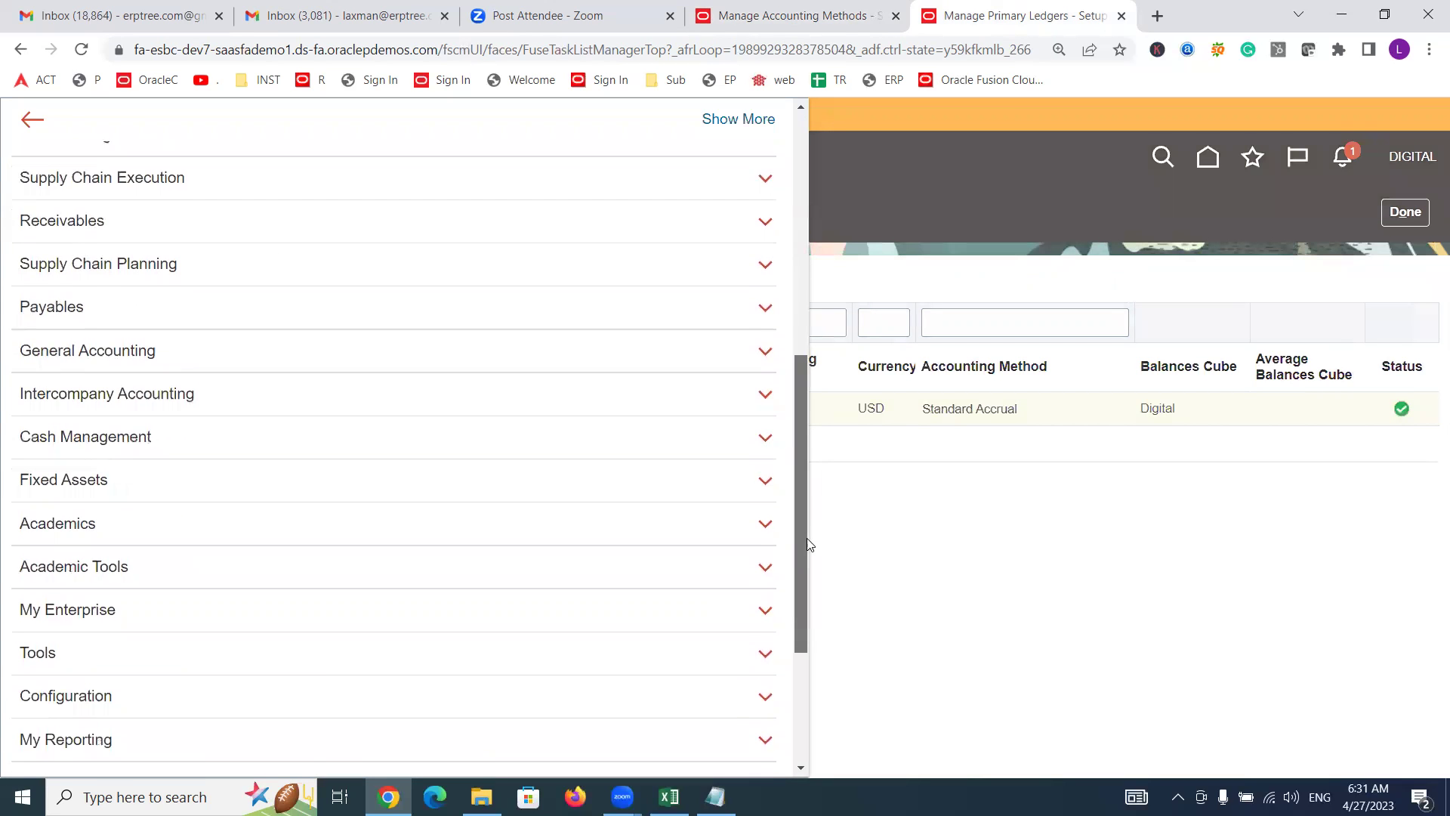
scroll(807, 553, down, 2)
scroll(807, 547, up, 1)
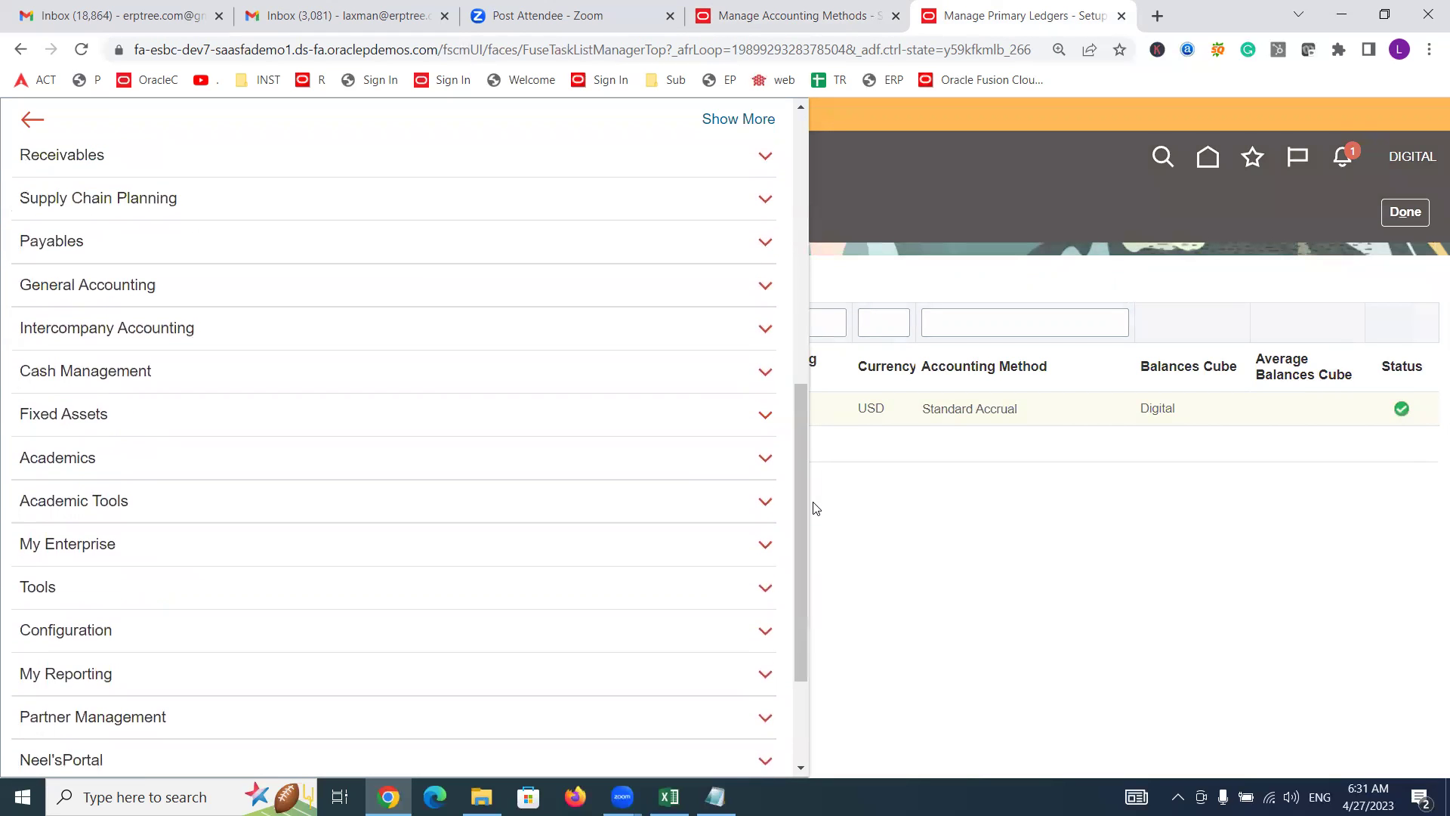
click(74, 245)
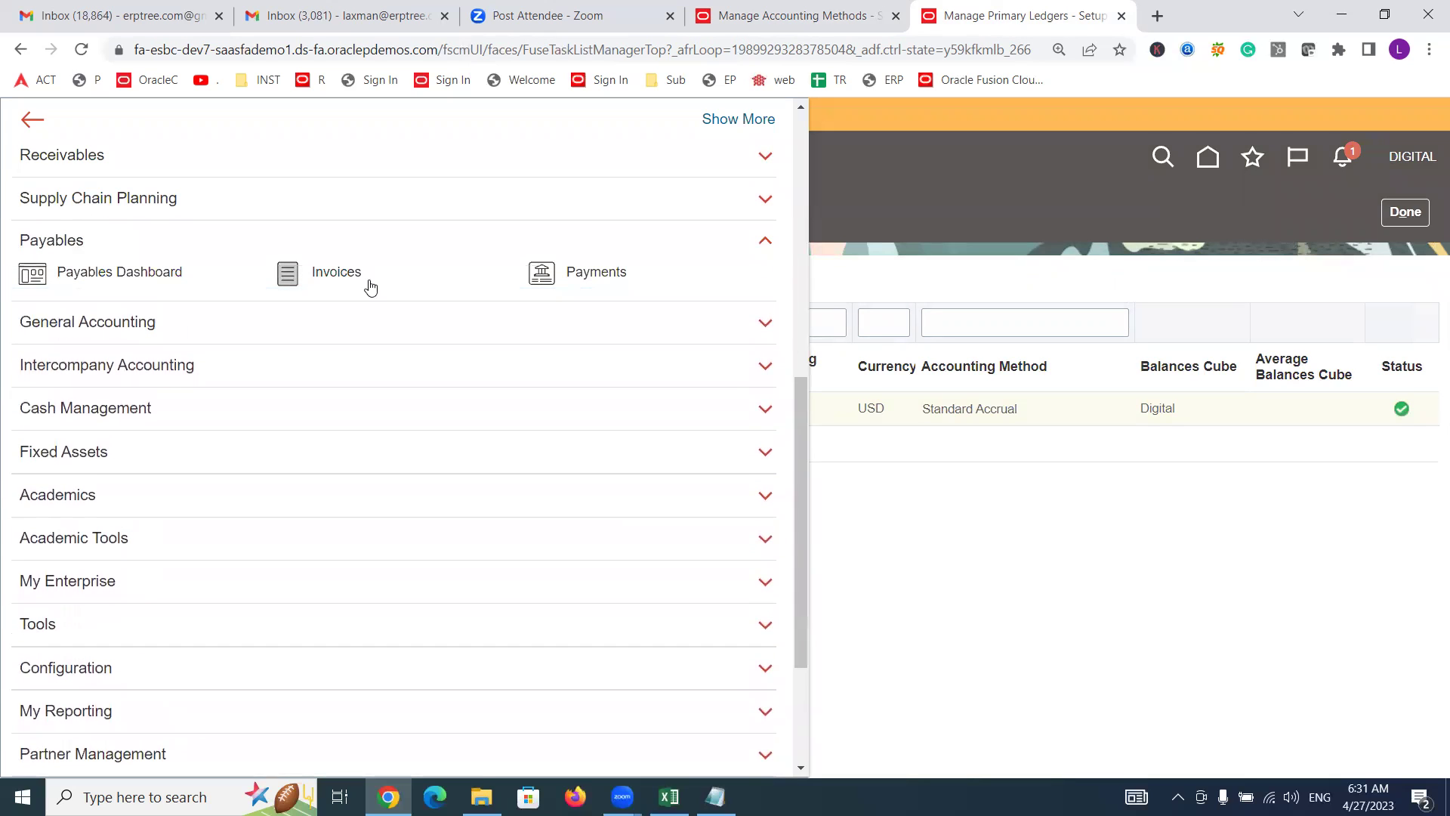
click(338, 270)
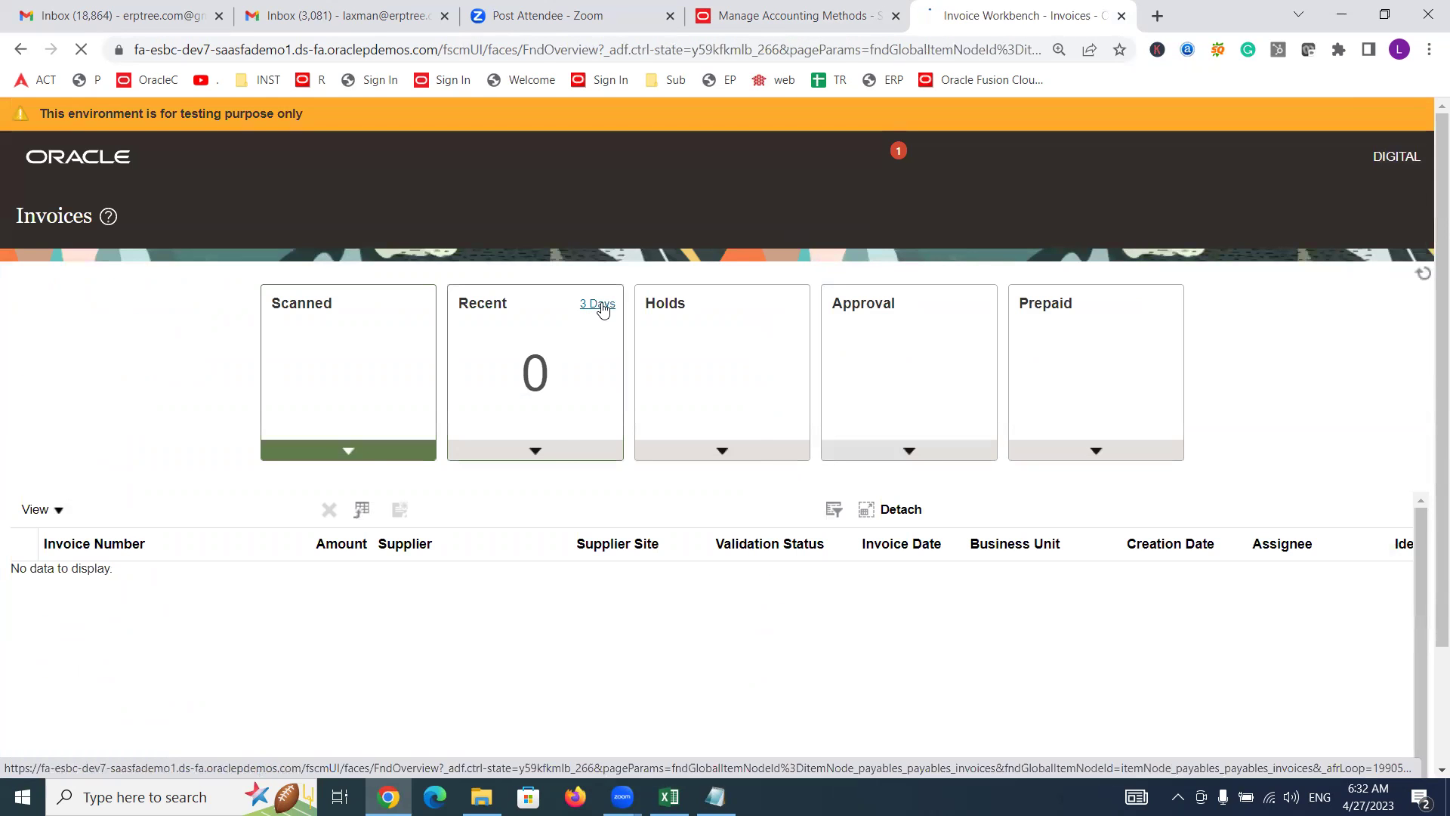
Step: Cycle the Recent invoices period to 24 Hours and open the Manage Invoices task
click(351, 302)
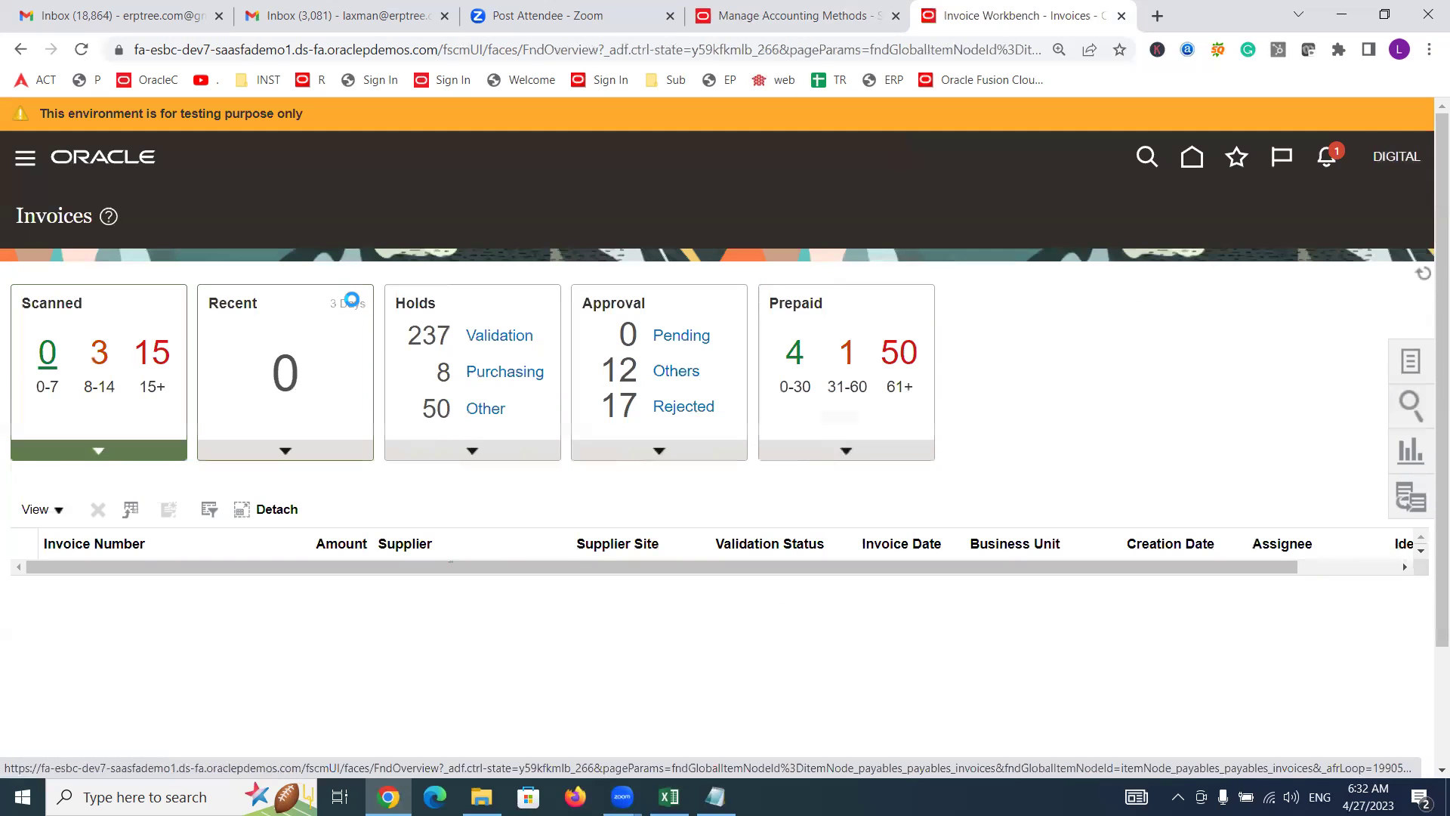
click(351, 303)
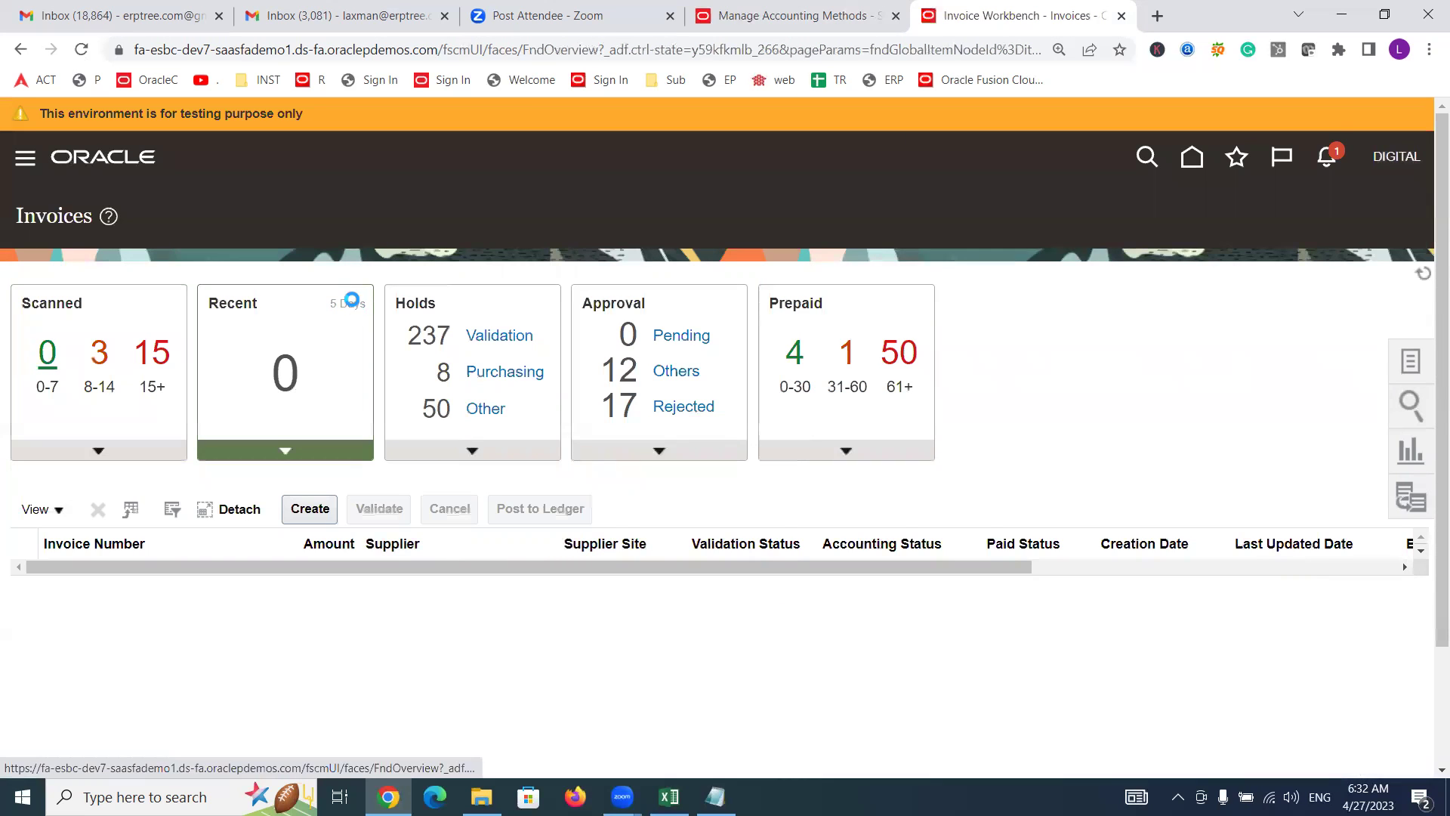
click(351, 303)
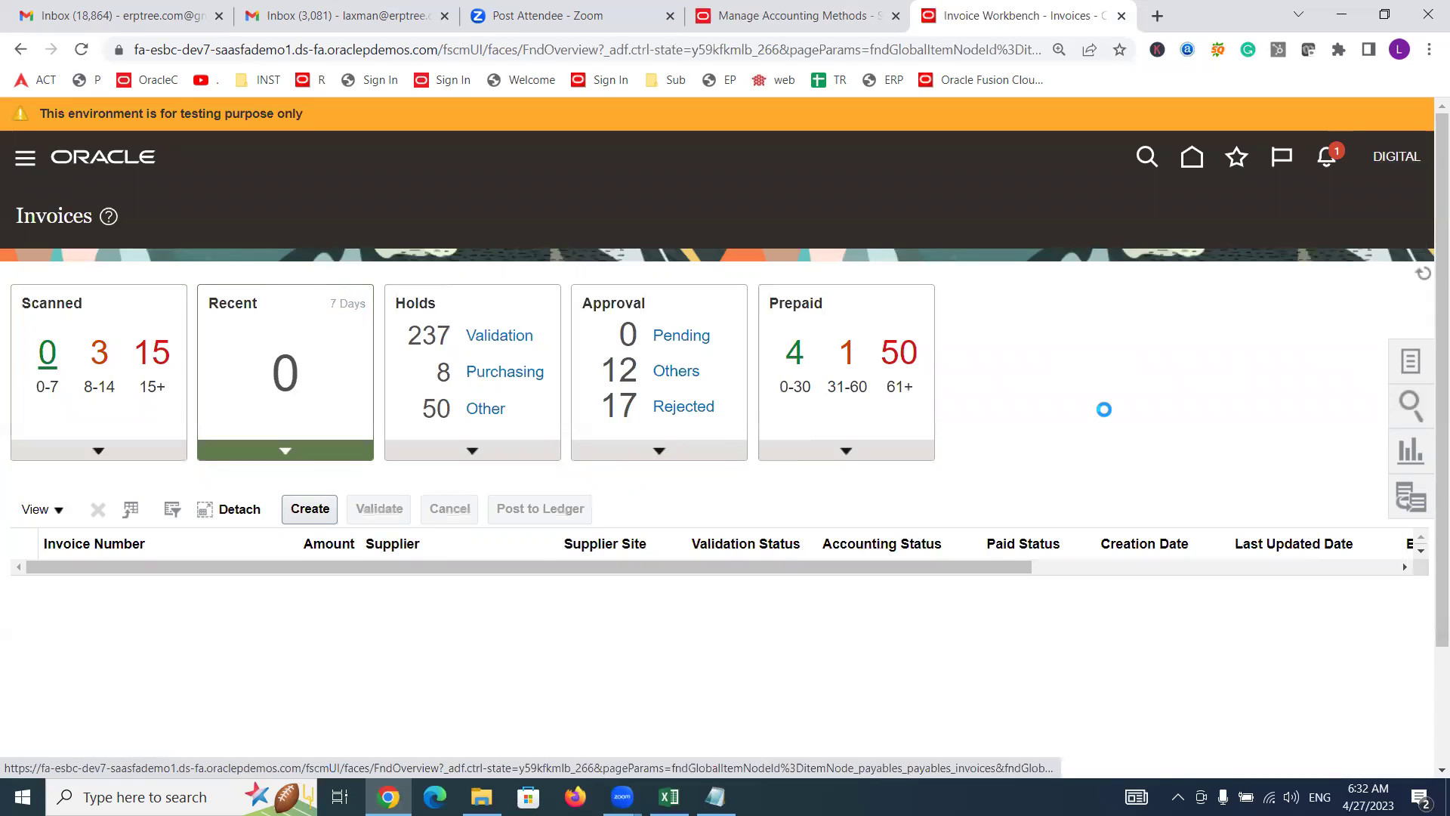
click(1410, 358)
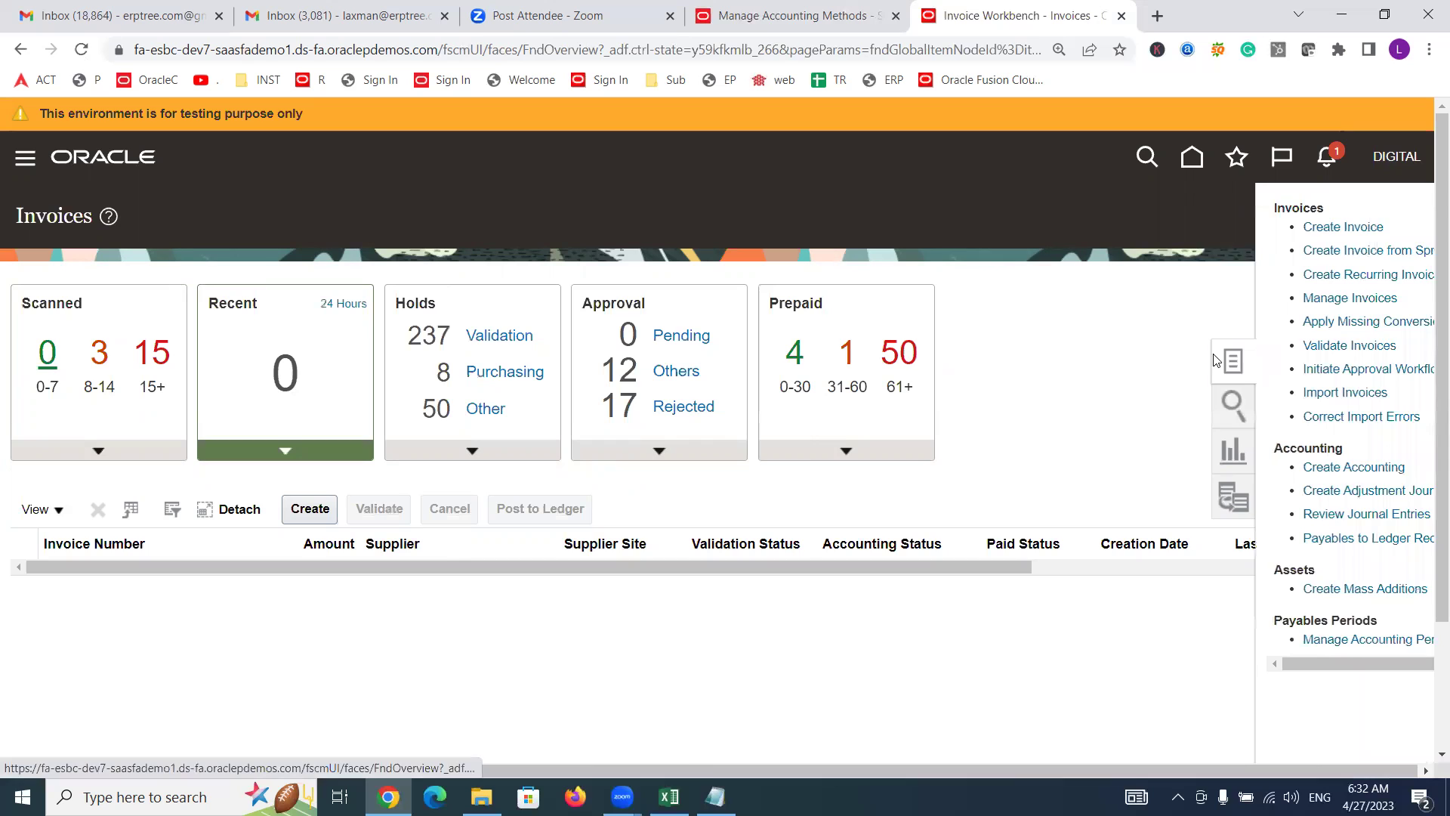
click(1273, 300)
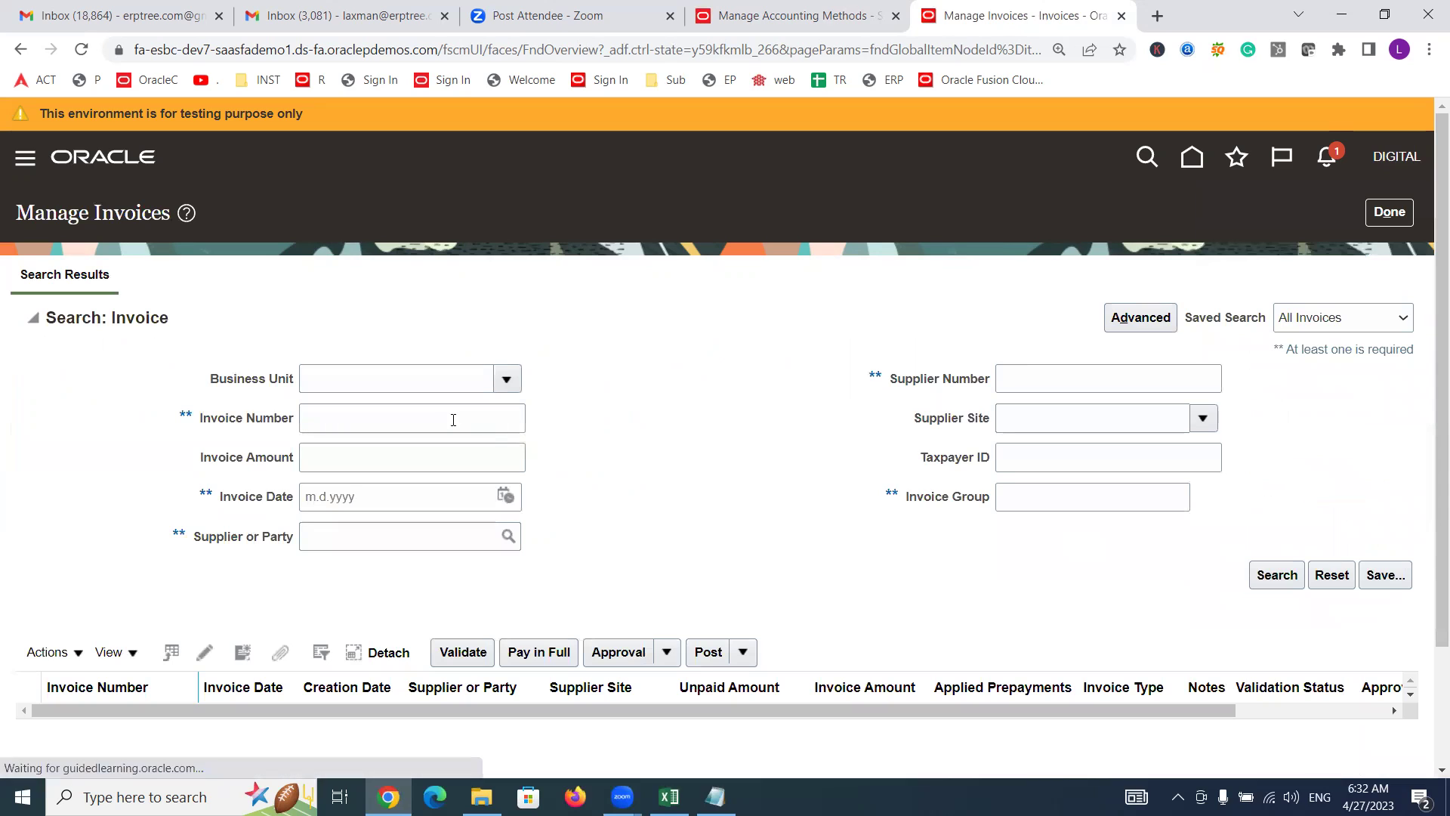
Step: Look up the supplier Digital Inc and select it as the Supplier or Party for the invoice search
click(352, 538)
text(D)
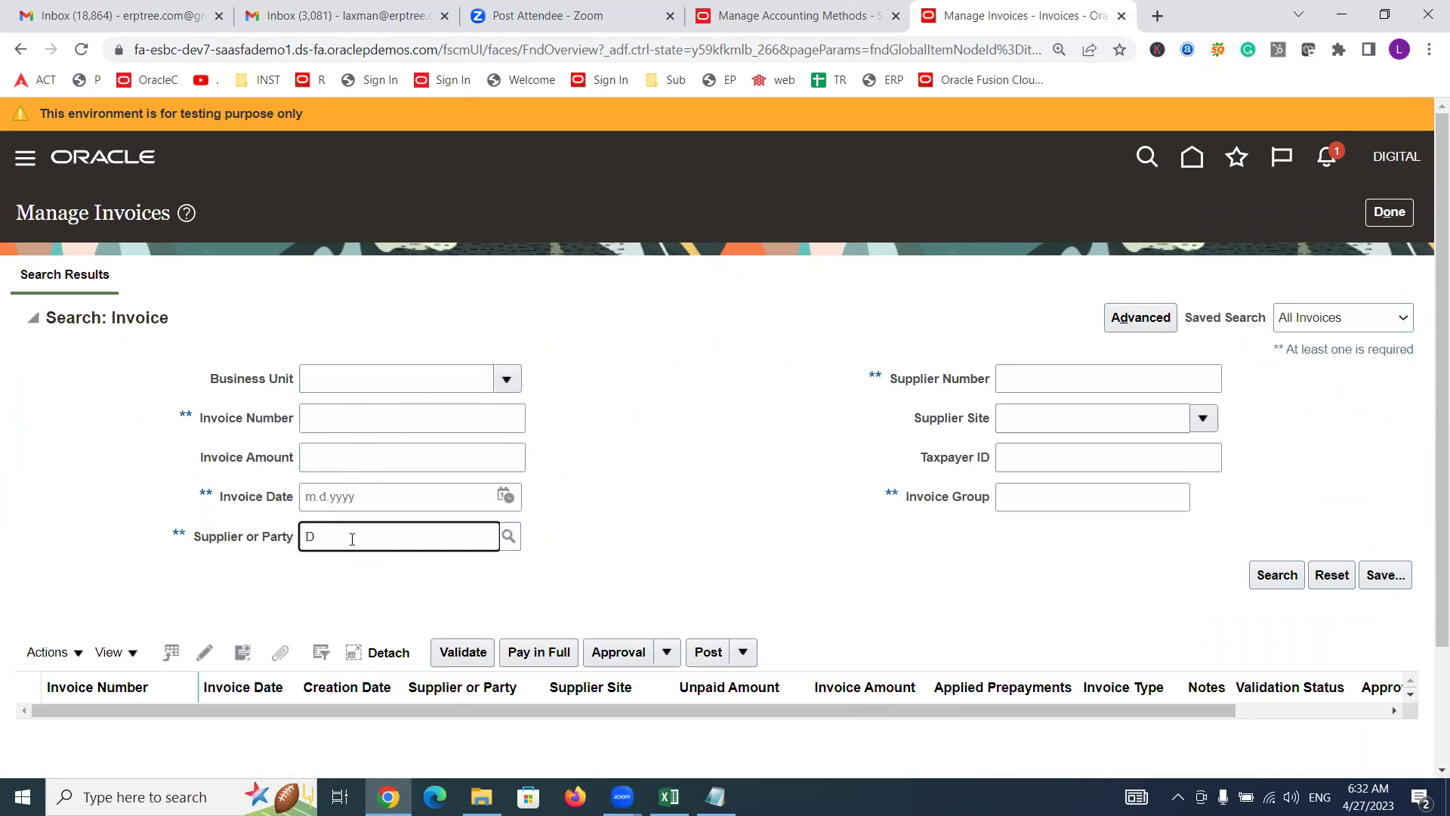
text(igital)
key(Tab)
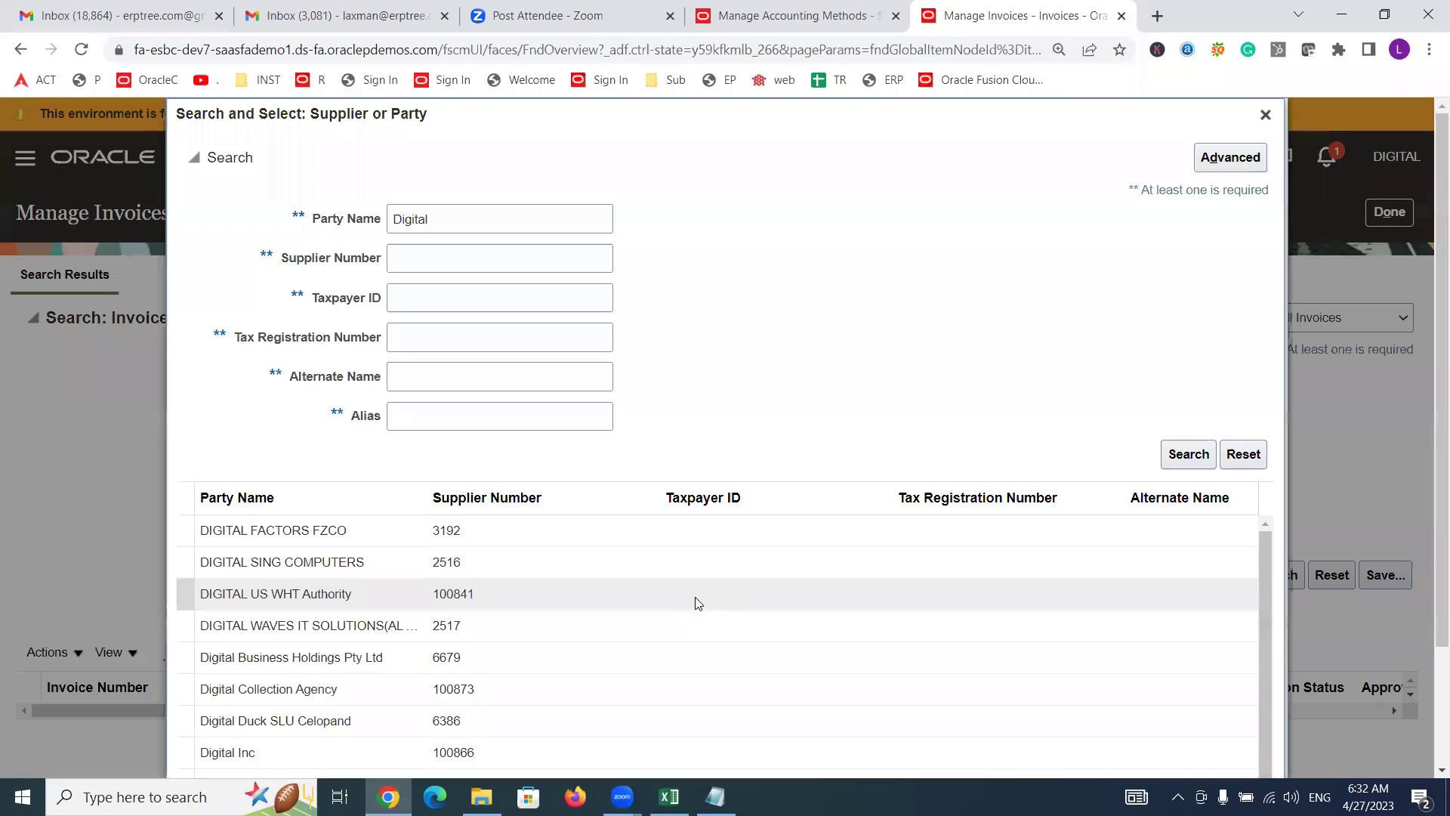
click(479, 219)
text(Inc)
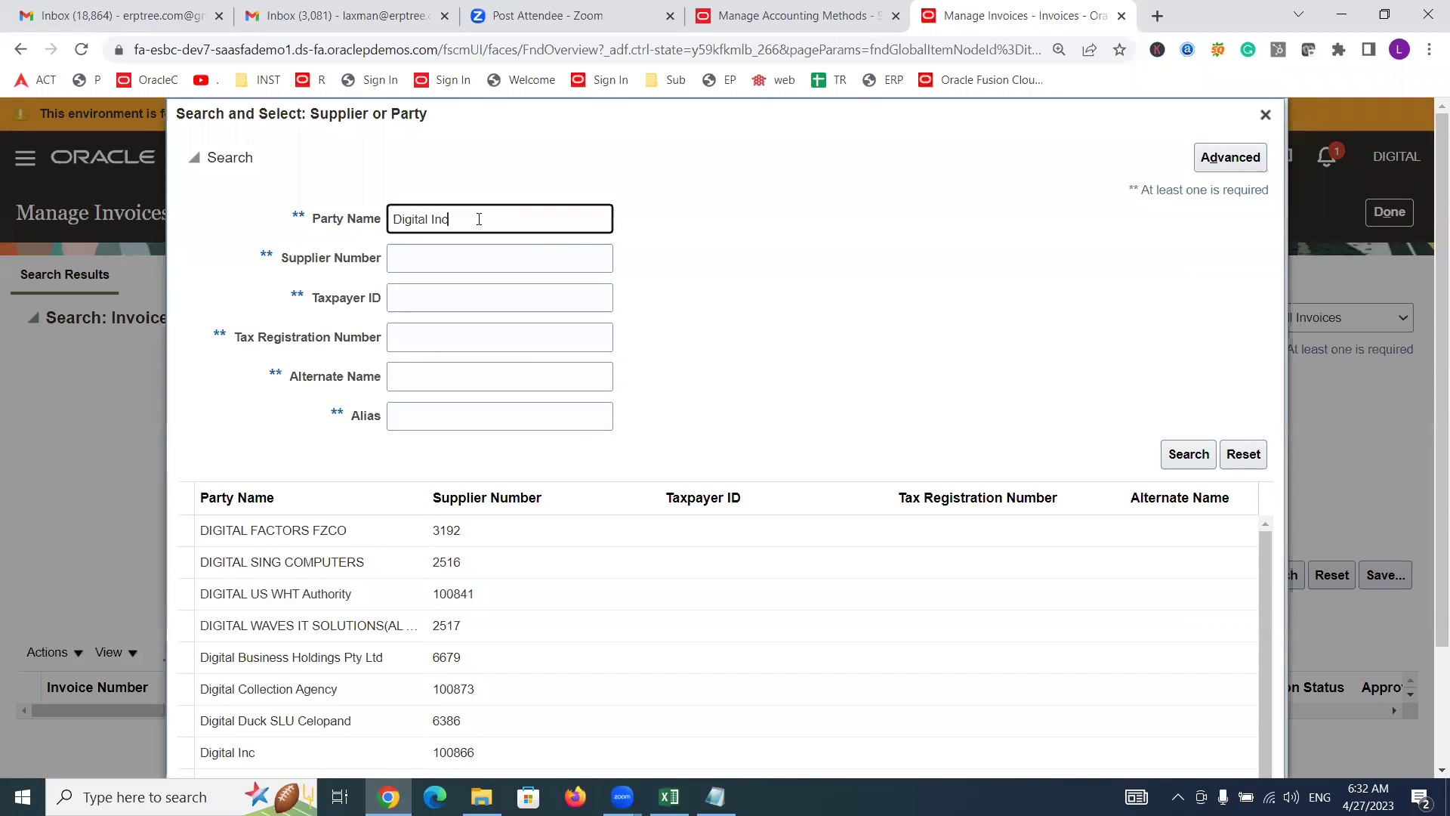
click(1173, 452)
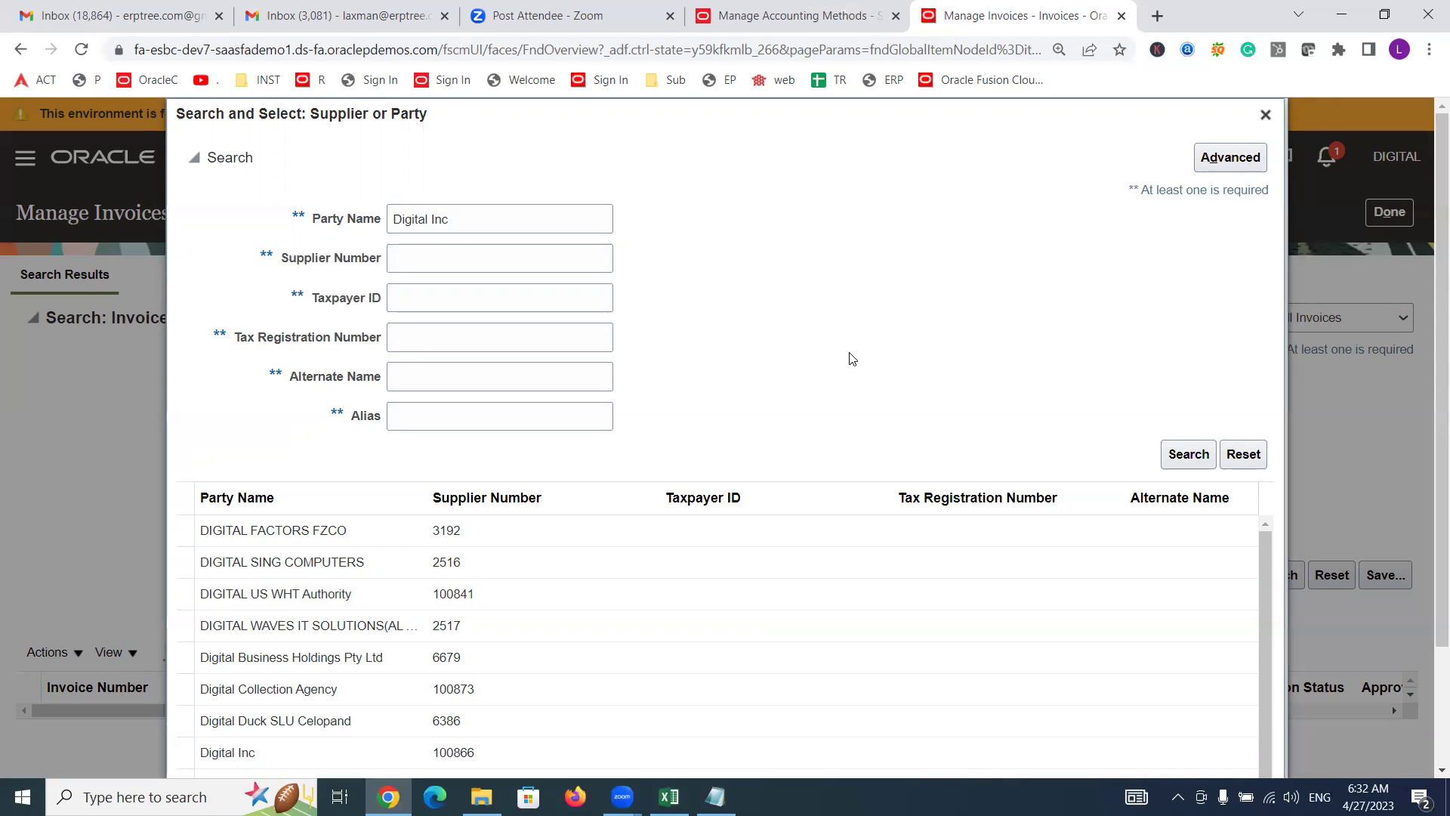
click(227, 615)
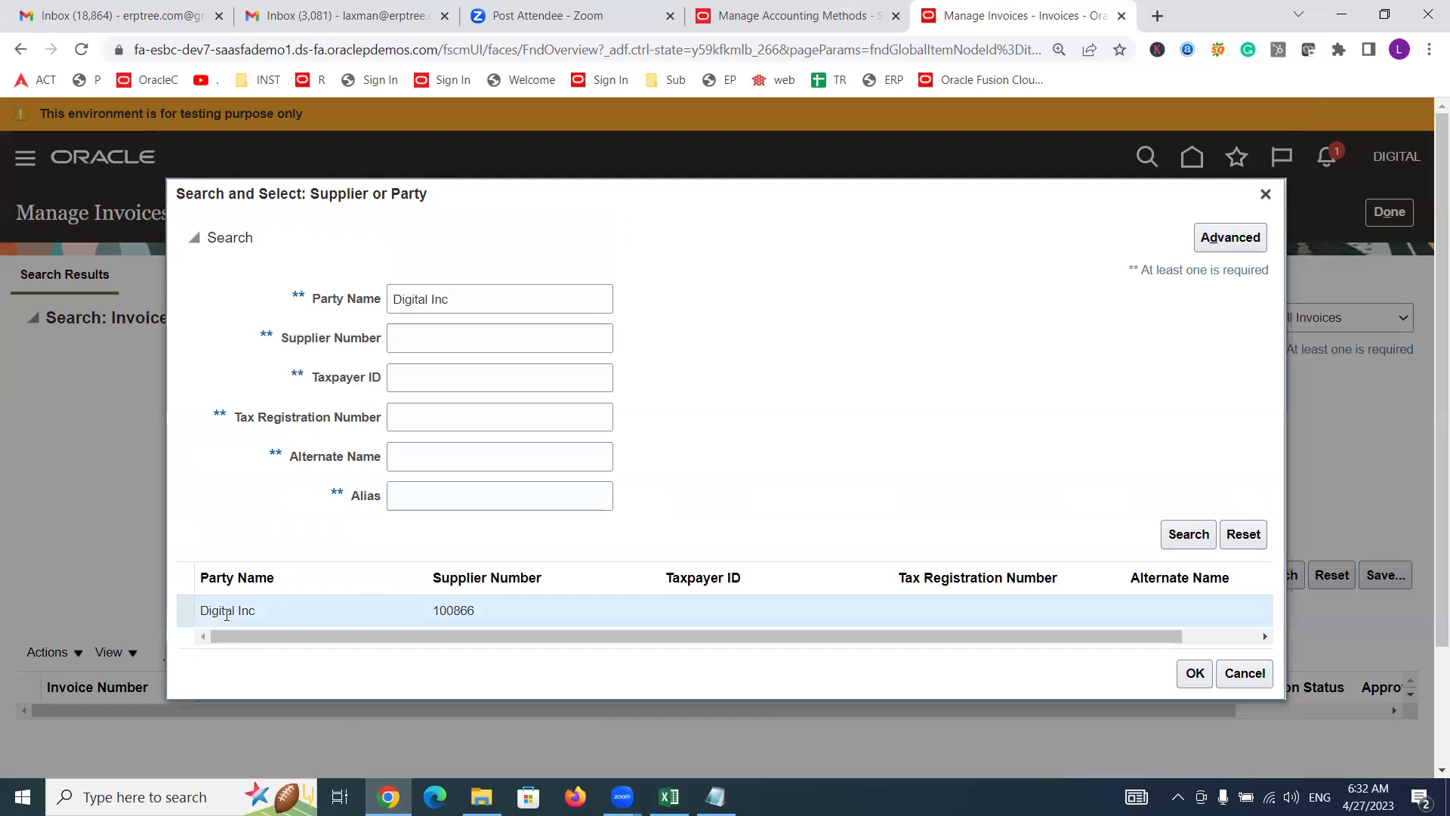
click(1196, 673)
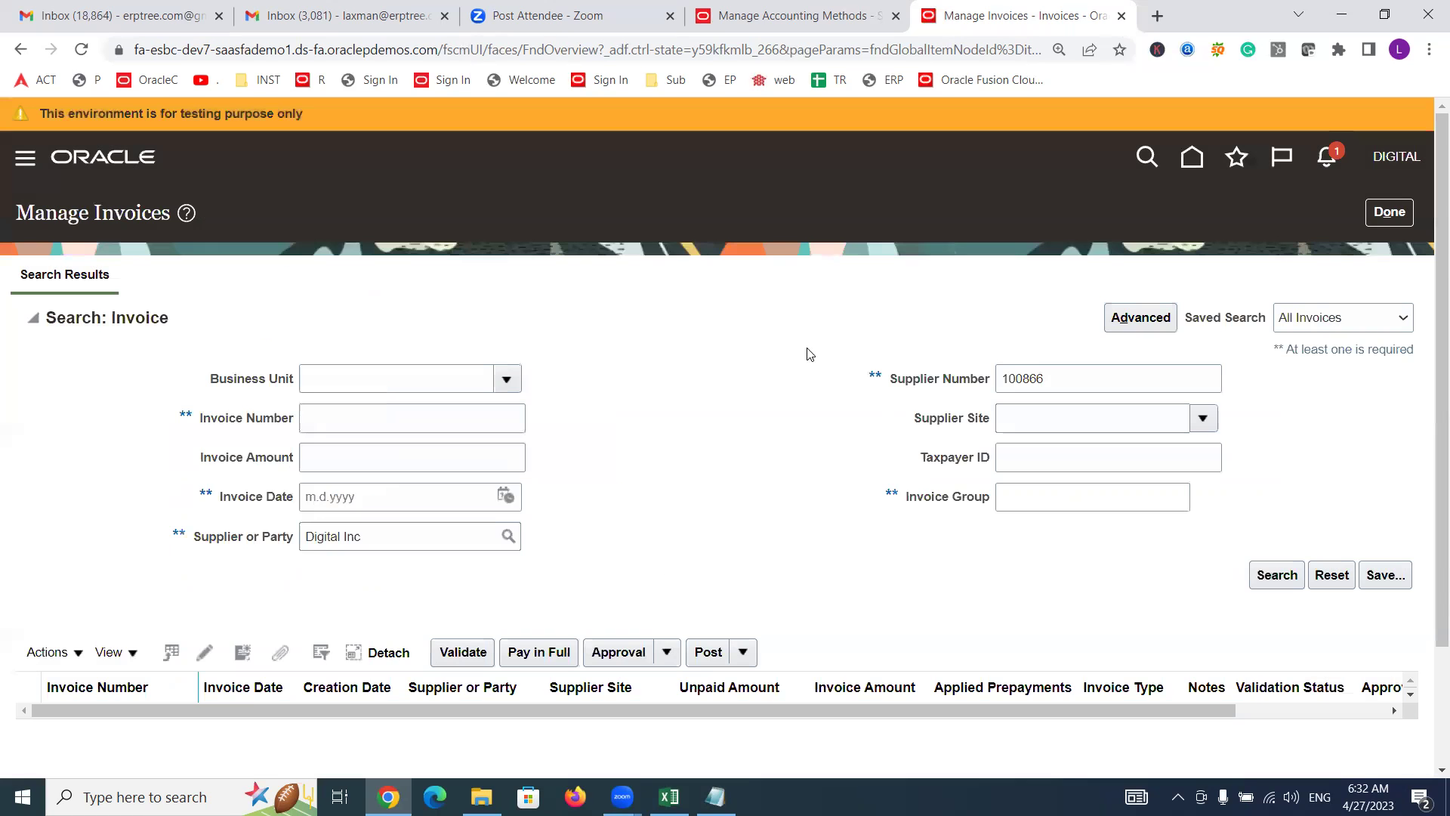
Step: Run the invoice search for Digital Inc, repeating it with a different number of days chosen as the period
click(1284, 581)
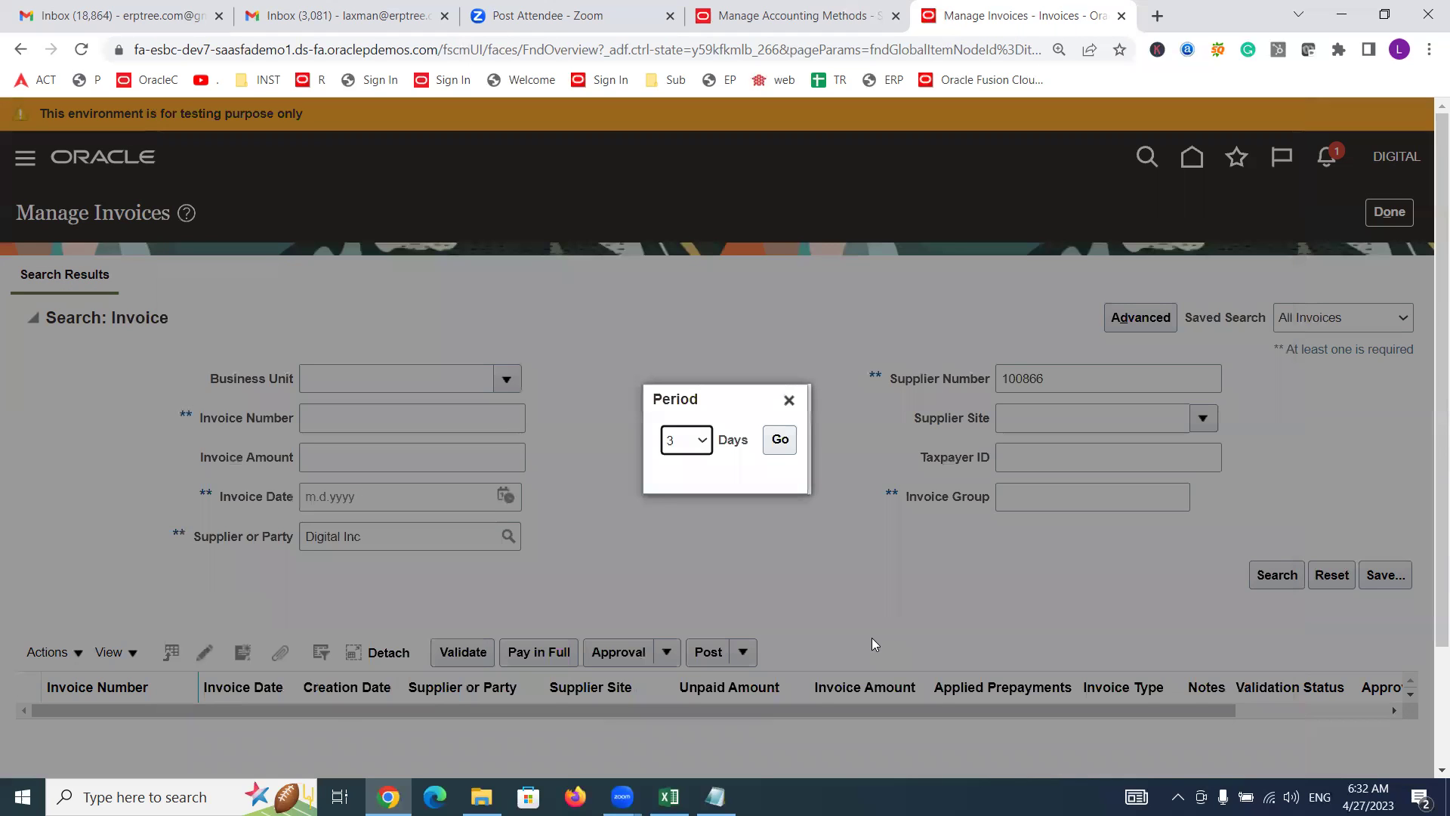
click(778, 444)
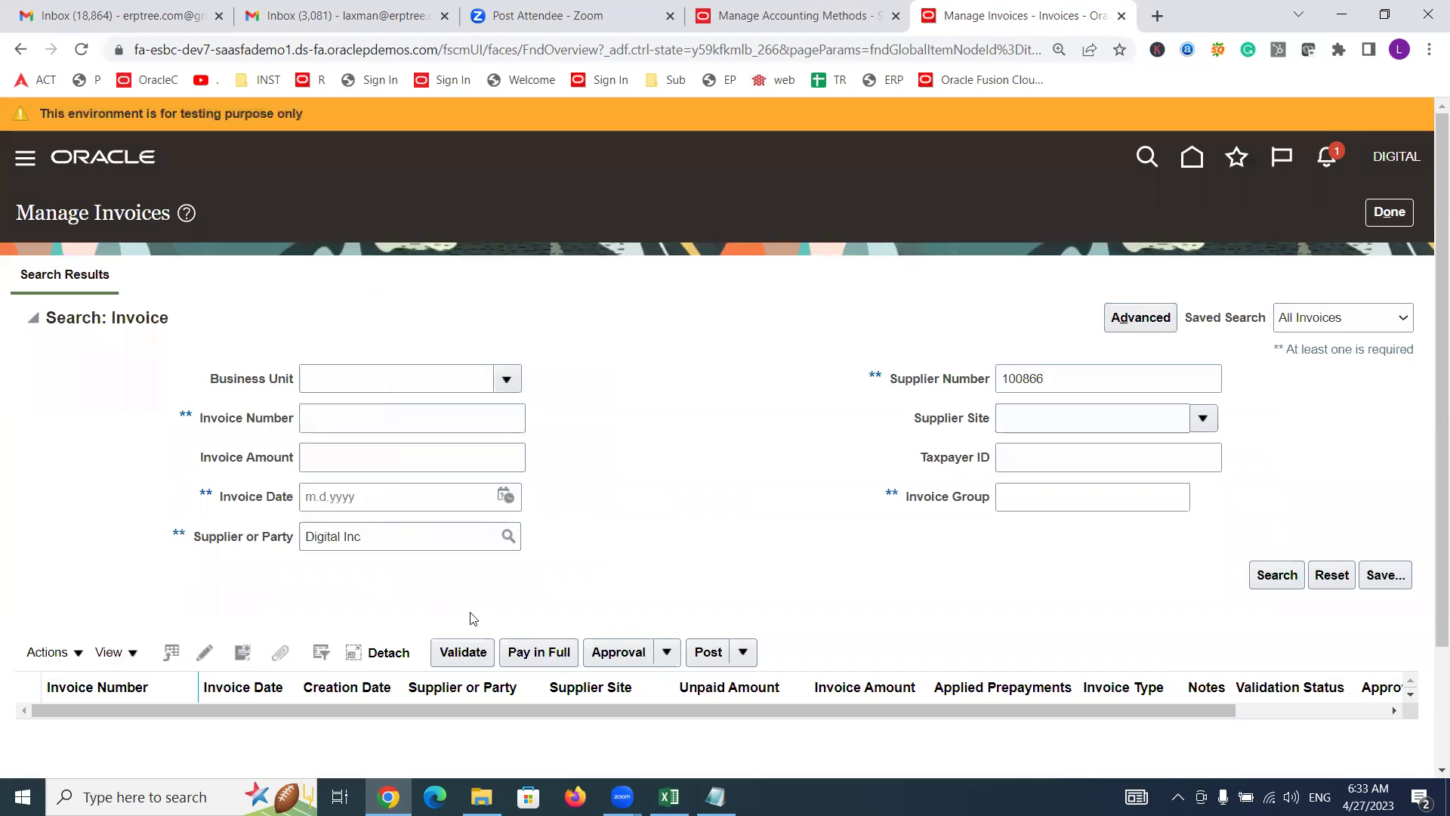
click(1276, 576)
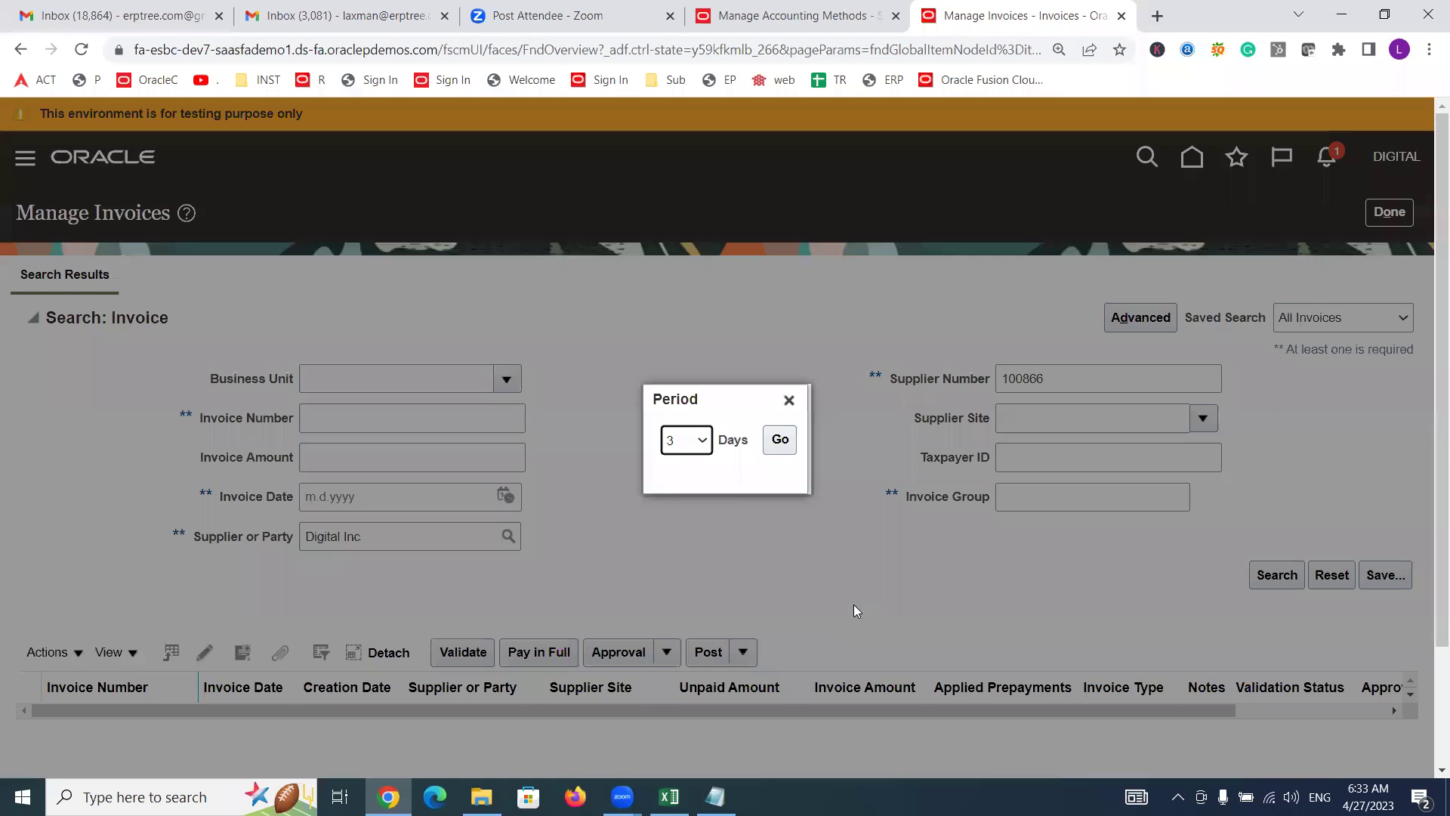
click(709, 452)
click(684, 509)
click(778, 439)
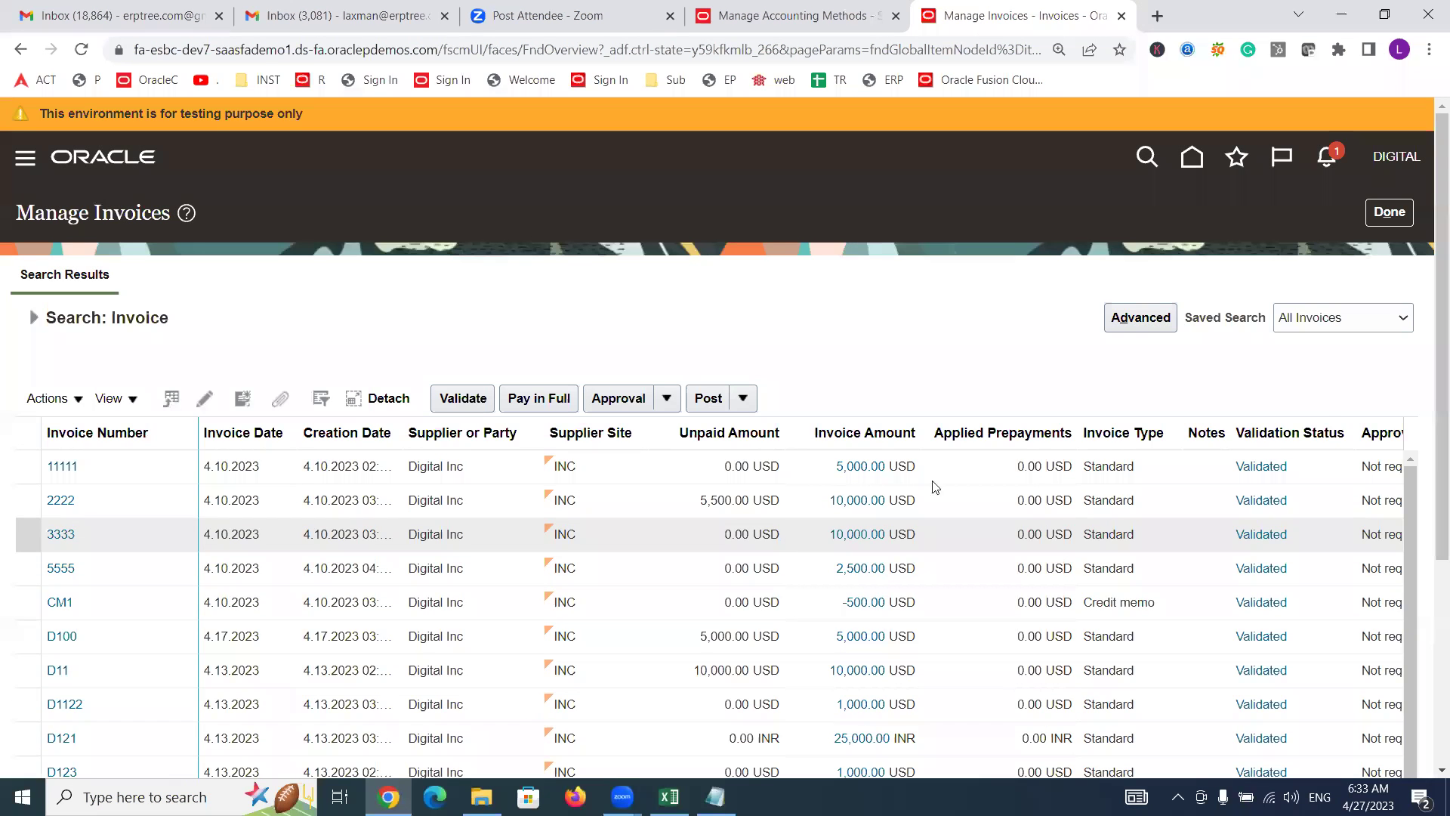
Step: Open invoice 11111 from the search results and briefly check the Excel training sheet before returning to the browser
click(68, 468)
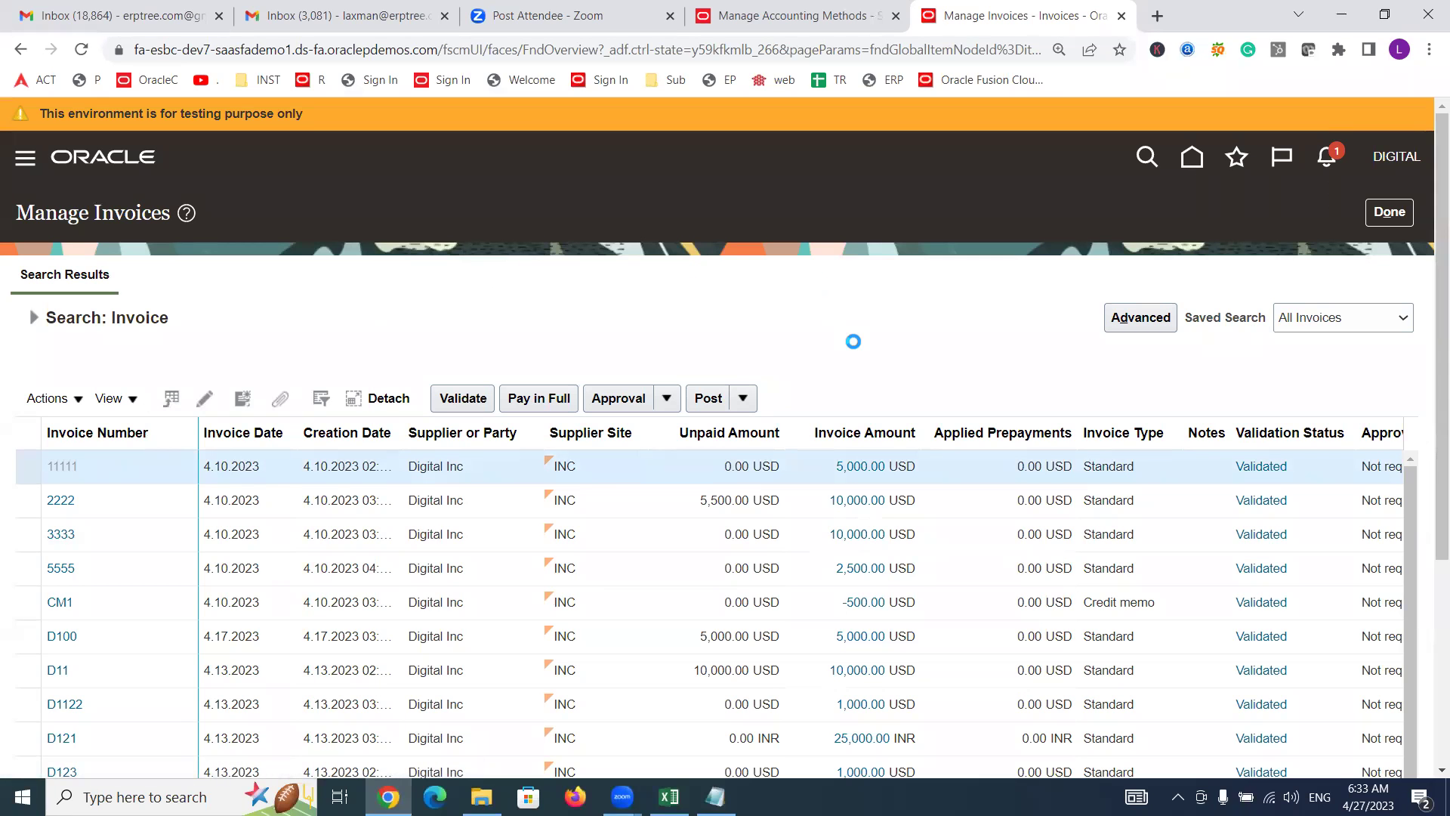
click(669, 797)
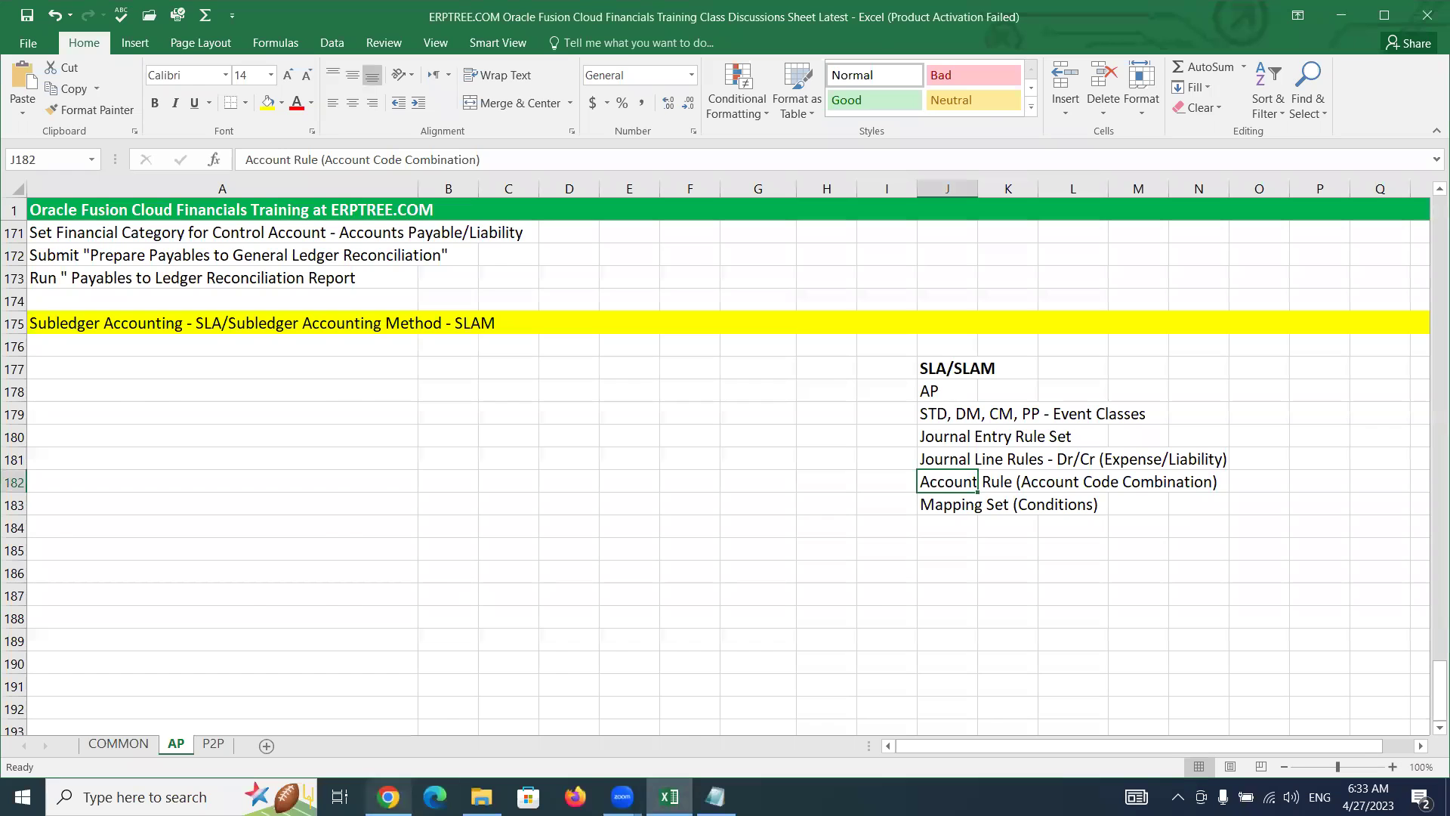
click(388, 797)
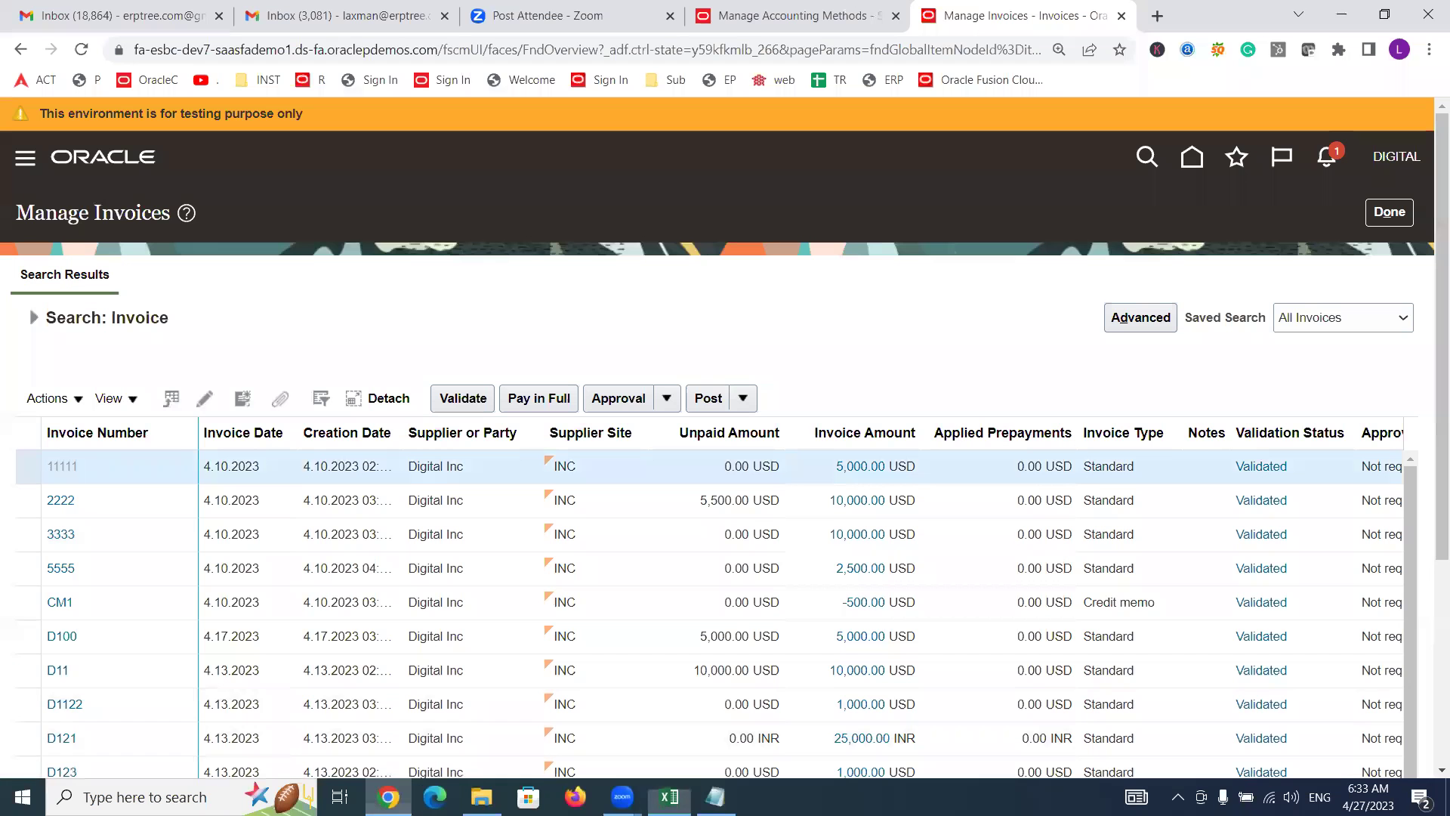
Step: Close the Liability Account rule in the Manage Accounting Methods browser tab and find the Item Expense debit line in the Invoice Accrual Basis rule set
click(785, 10)
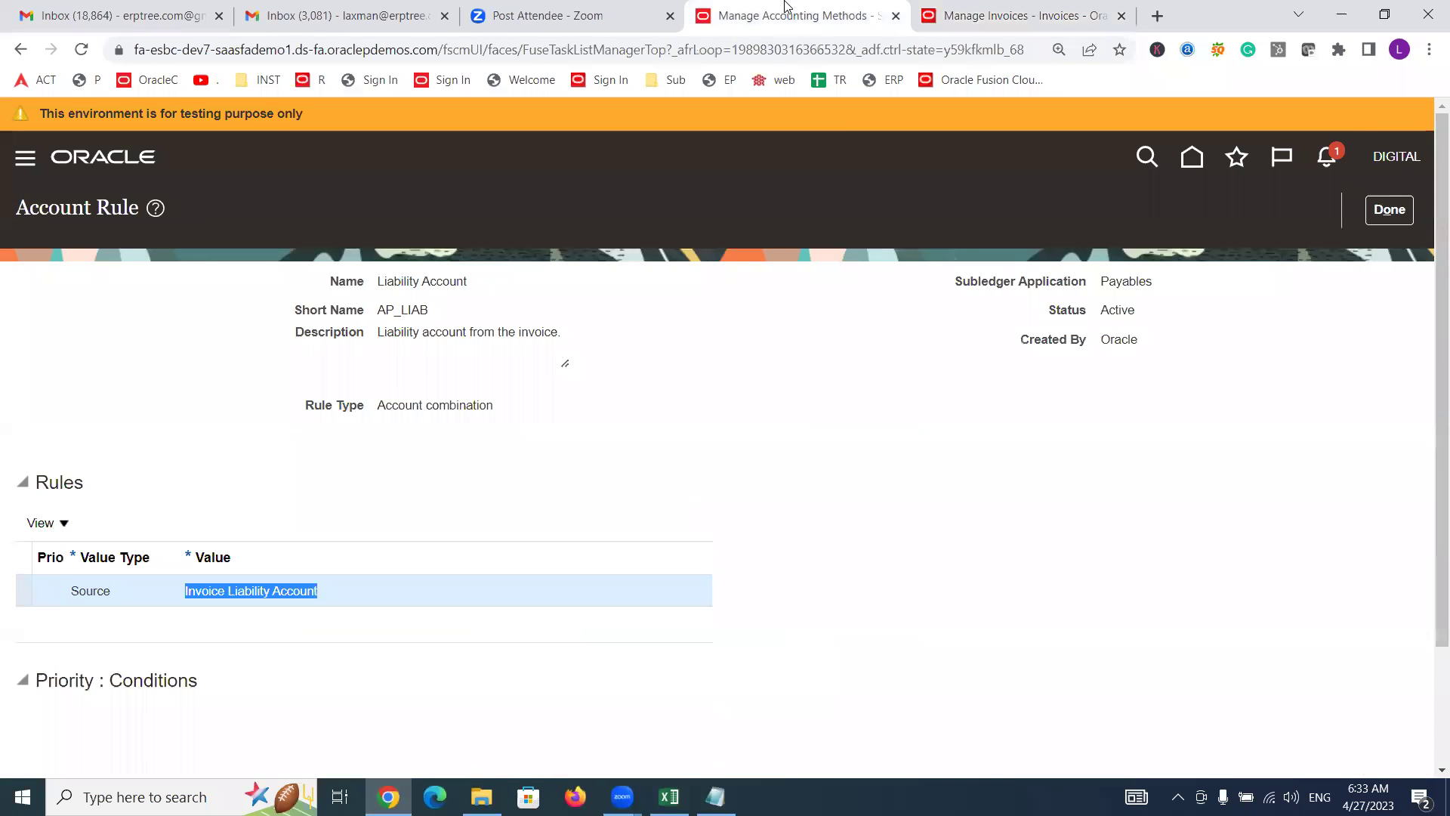
click(1393, 216)
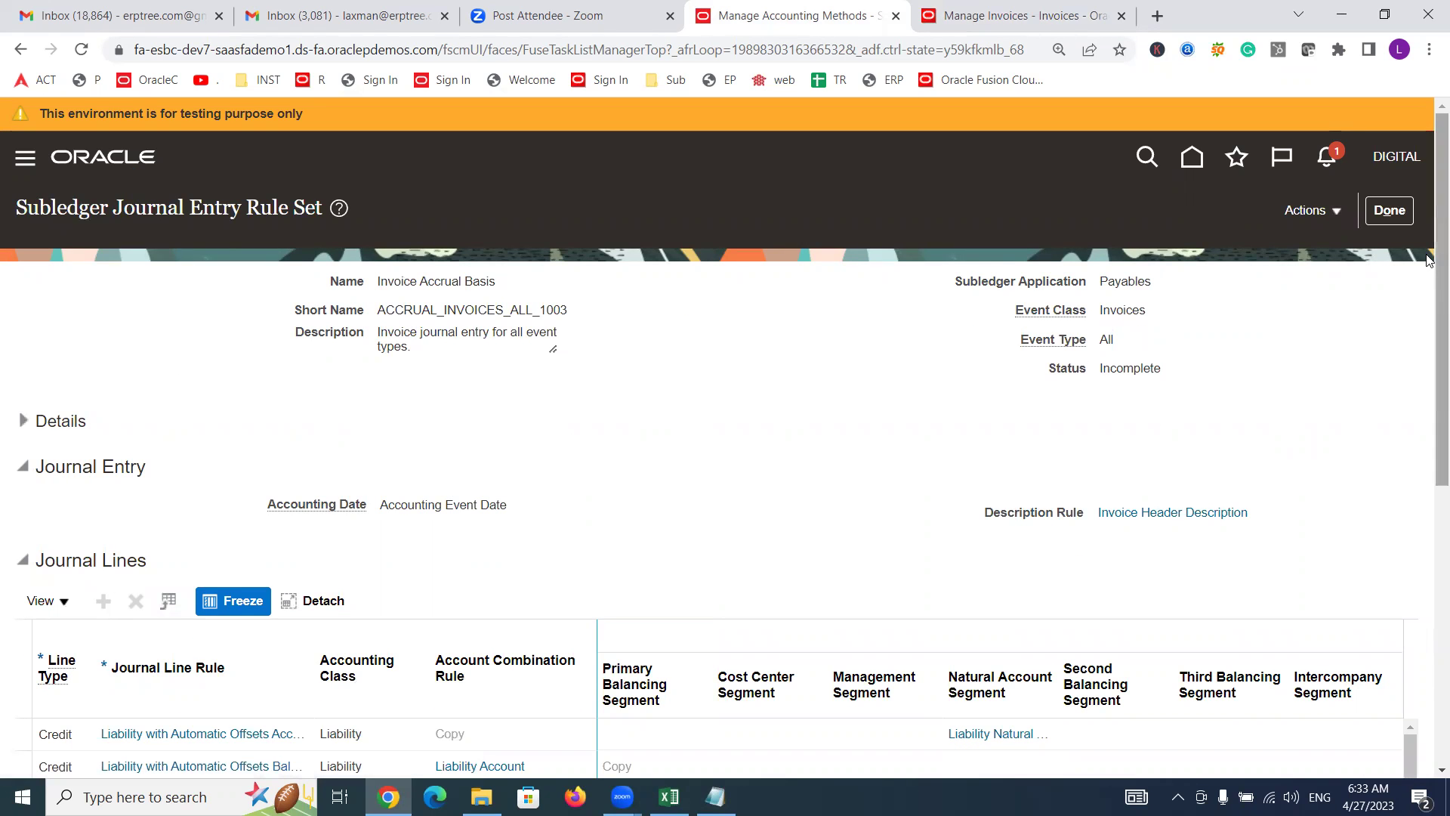
scroll(1427, 302, down, 2)
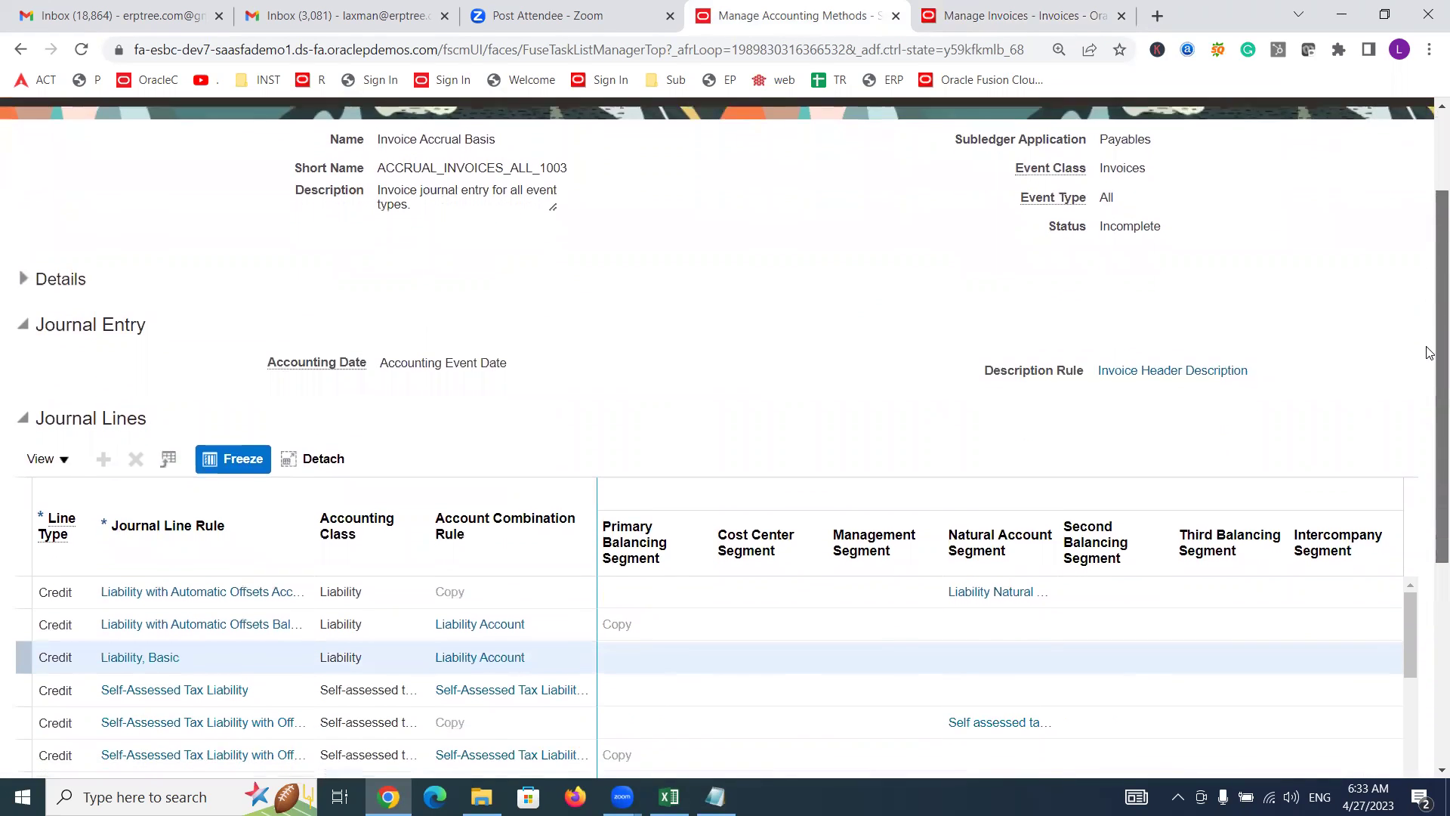
scroll(1427, 352, down, 3)
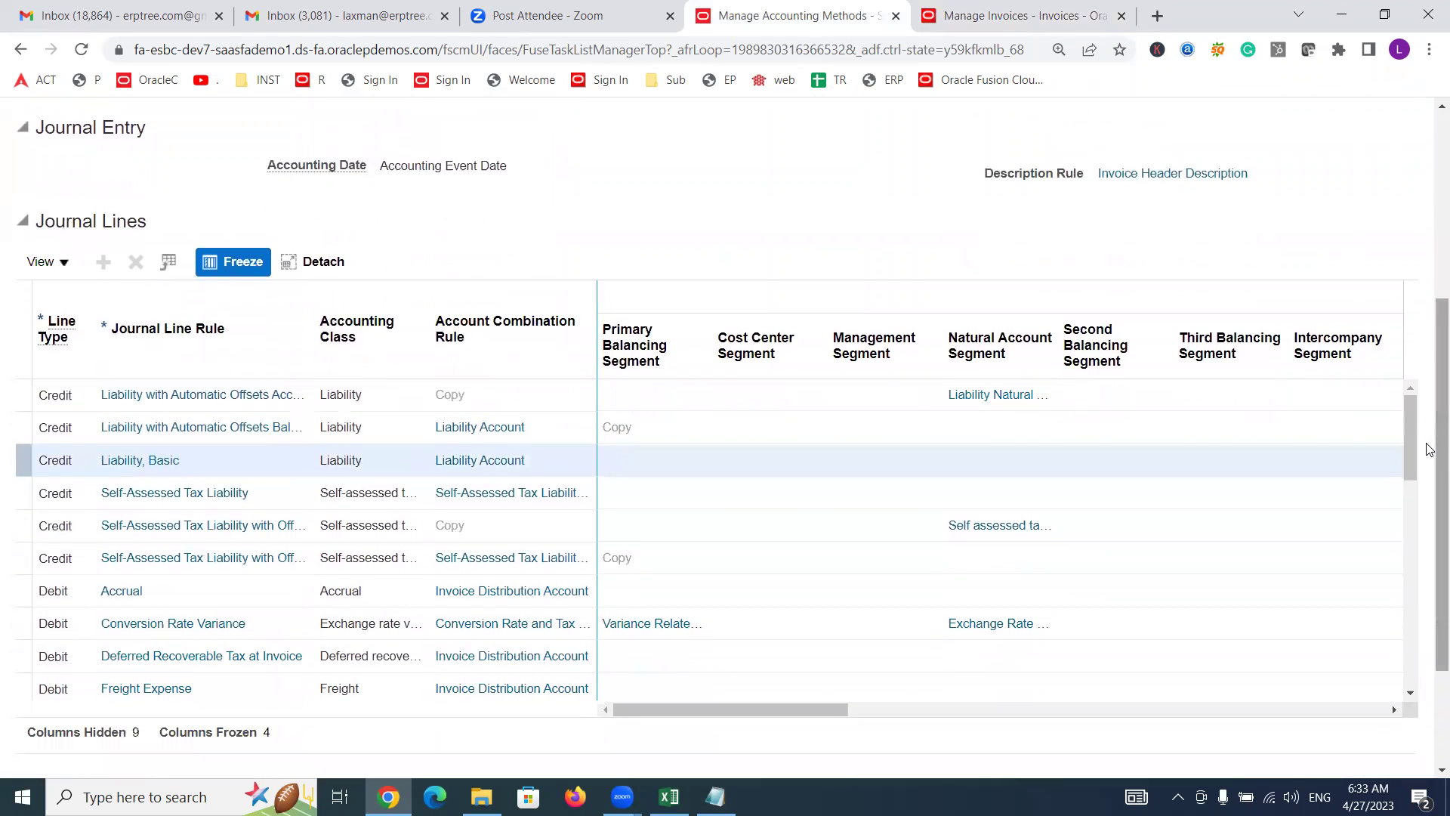
drag(1407, 418, 1419, 478)
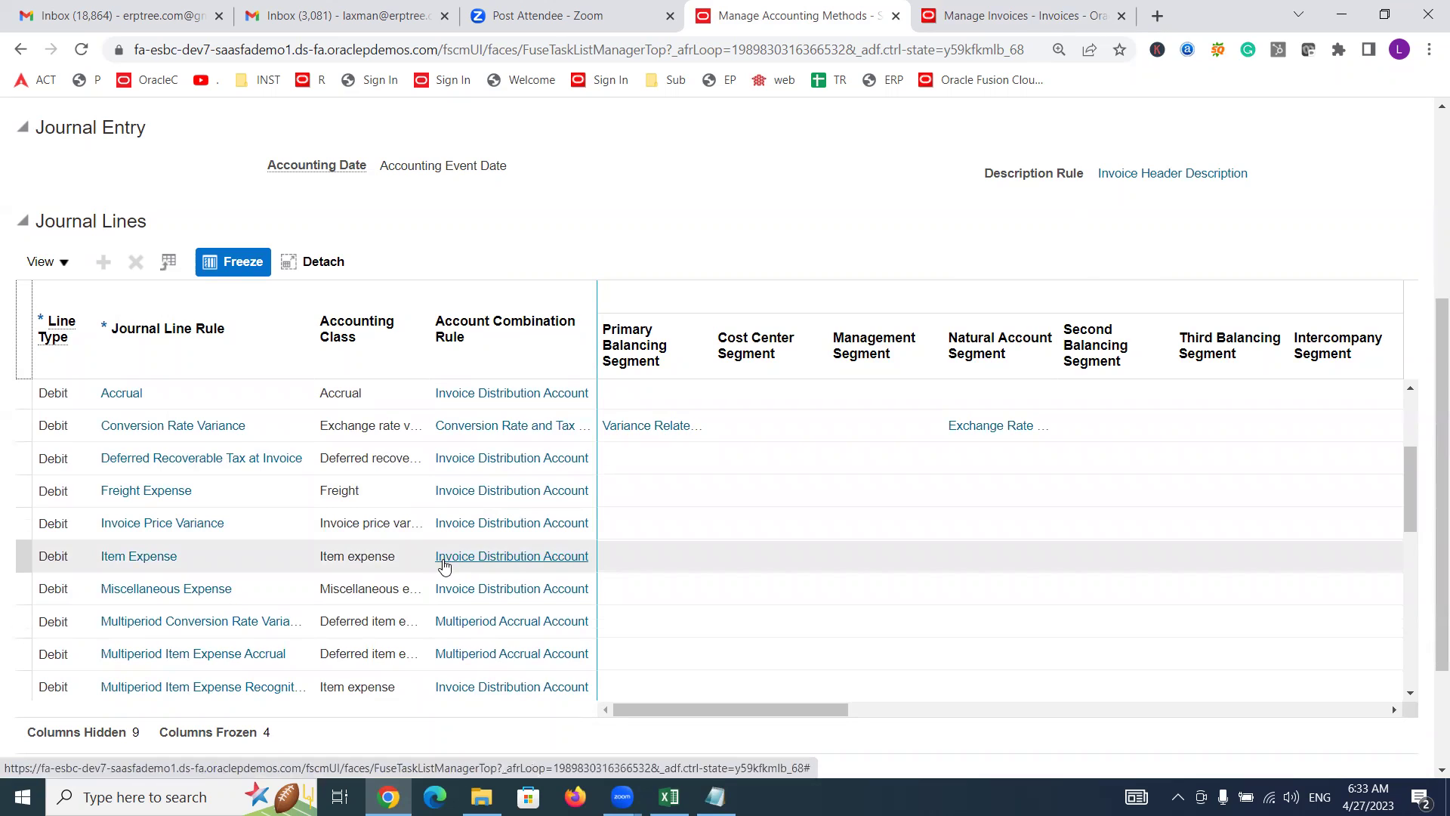
Step: Open the Item Expense line's Invoice Distribution Account rule, highlight its source value, and return to the rule set
click(520, 557)
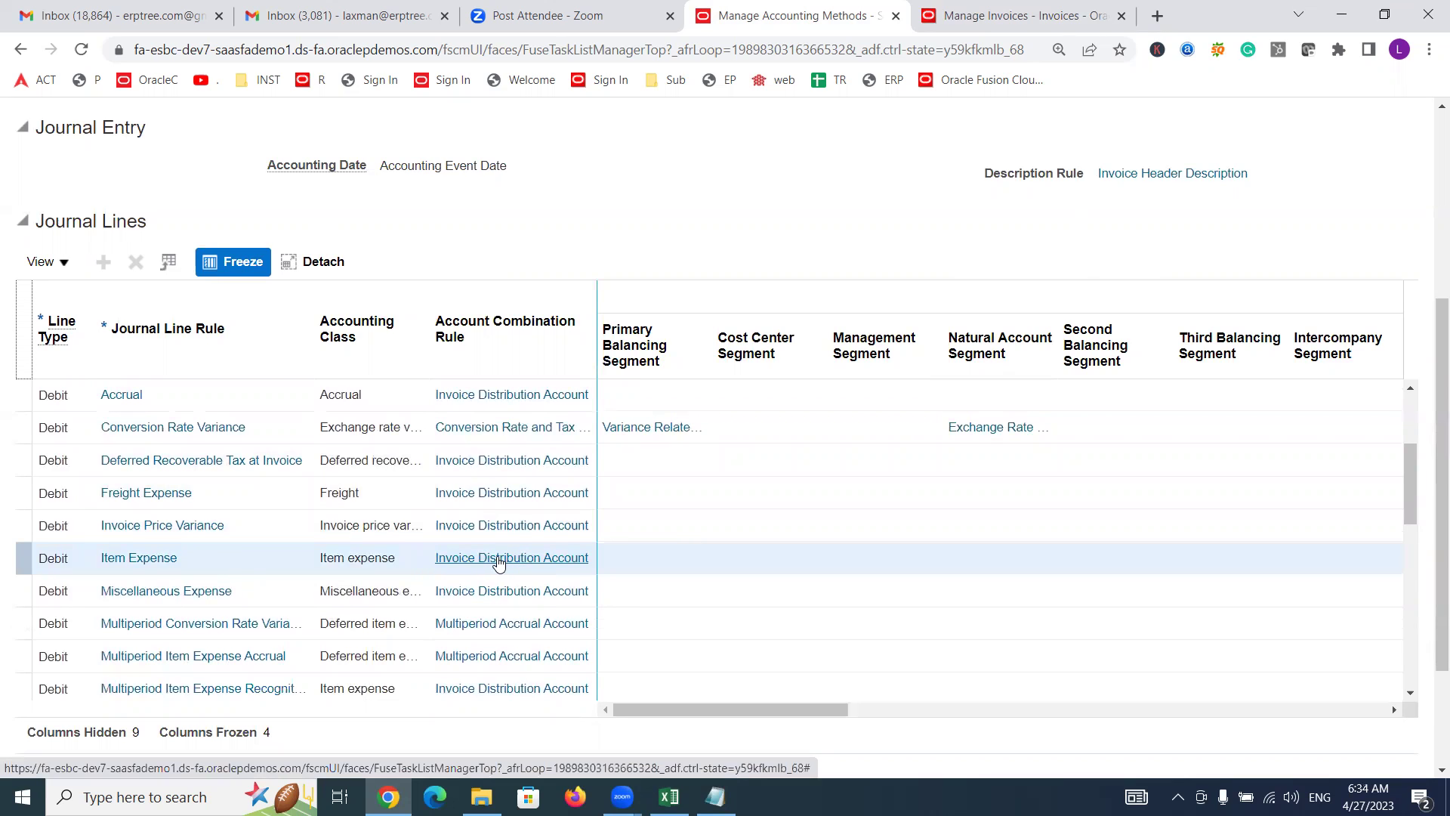
click(498, 563)
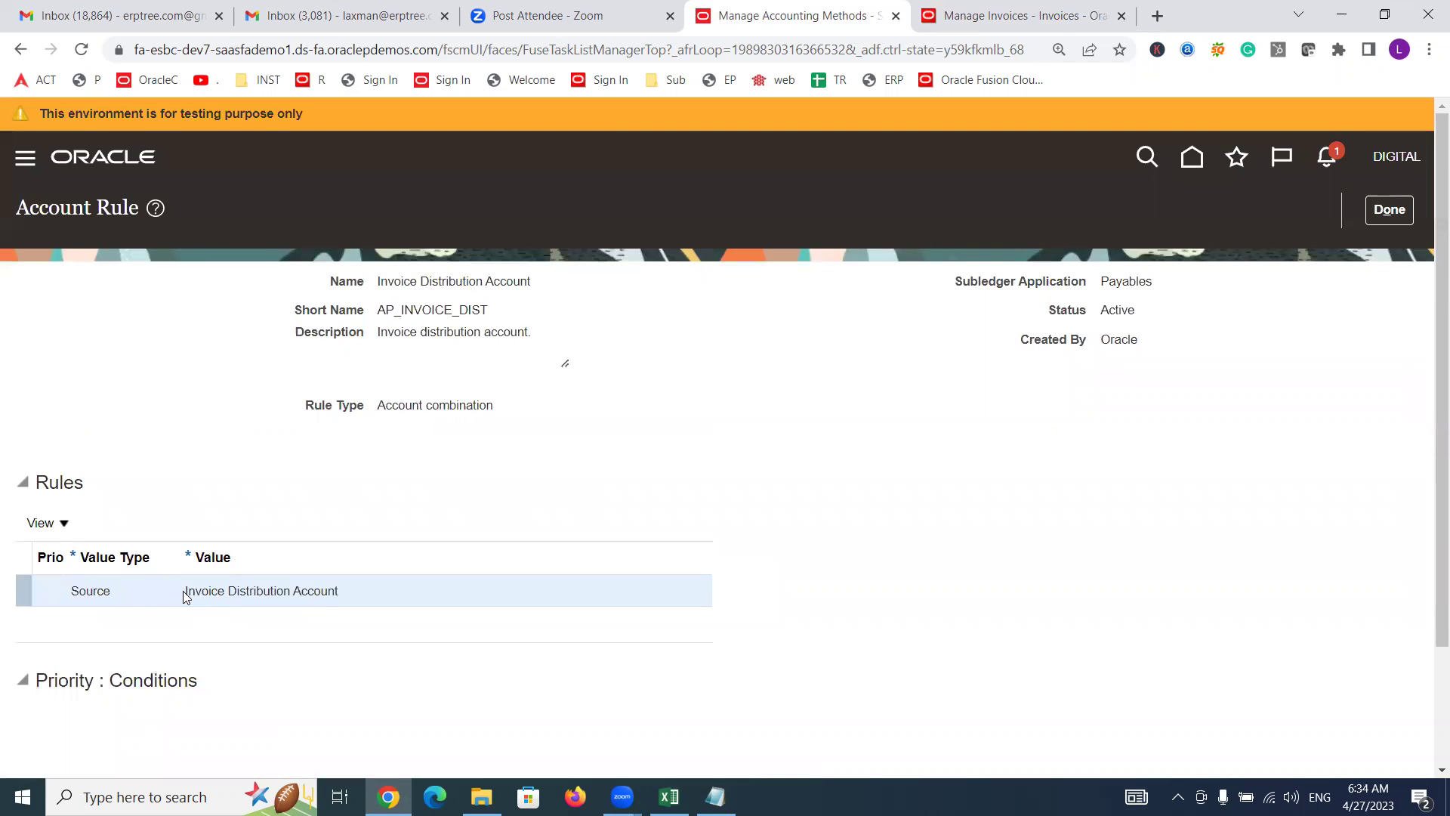
drag(185, 592, 340, 595)
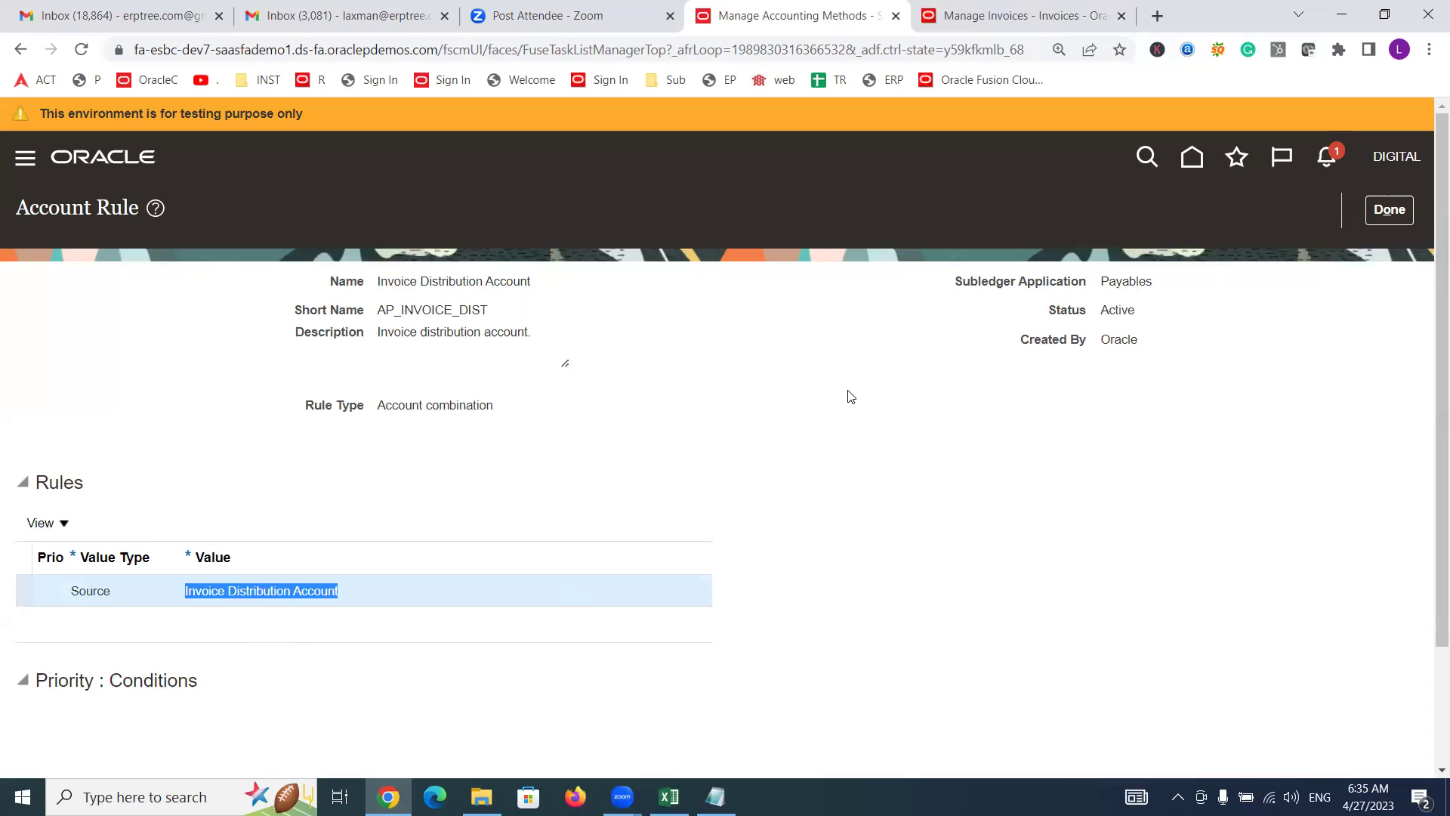
click(1389, 210)
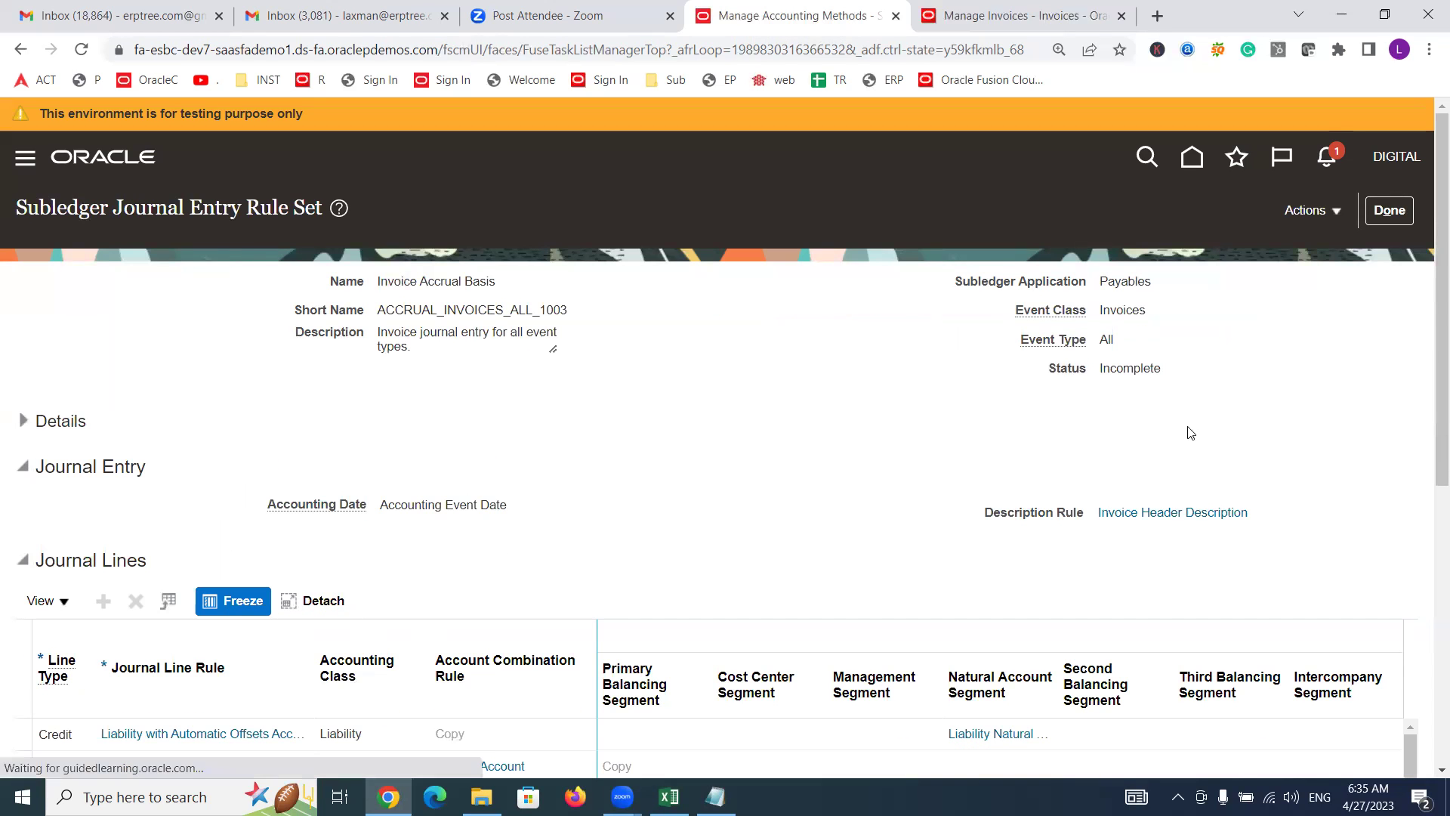
Step: Switch to the Manage Invoices browser tab and open invoice 11111 for editing
click(990, 13)
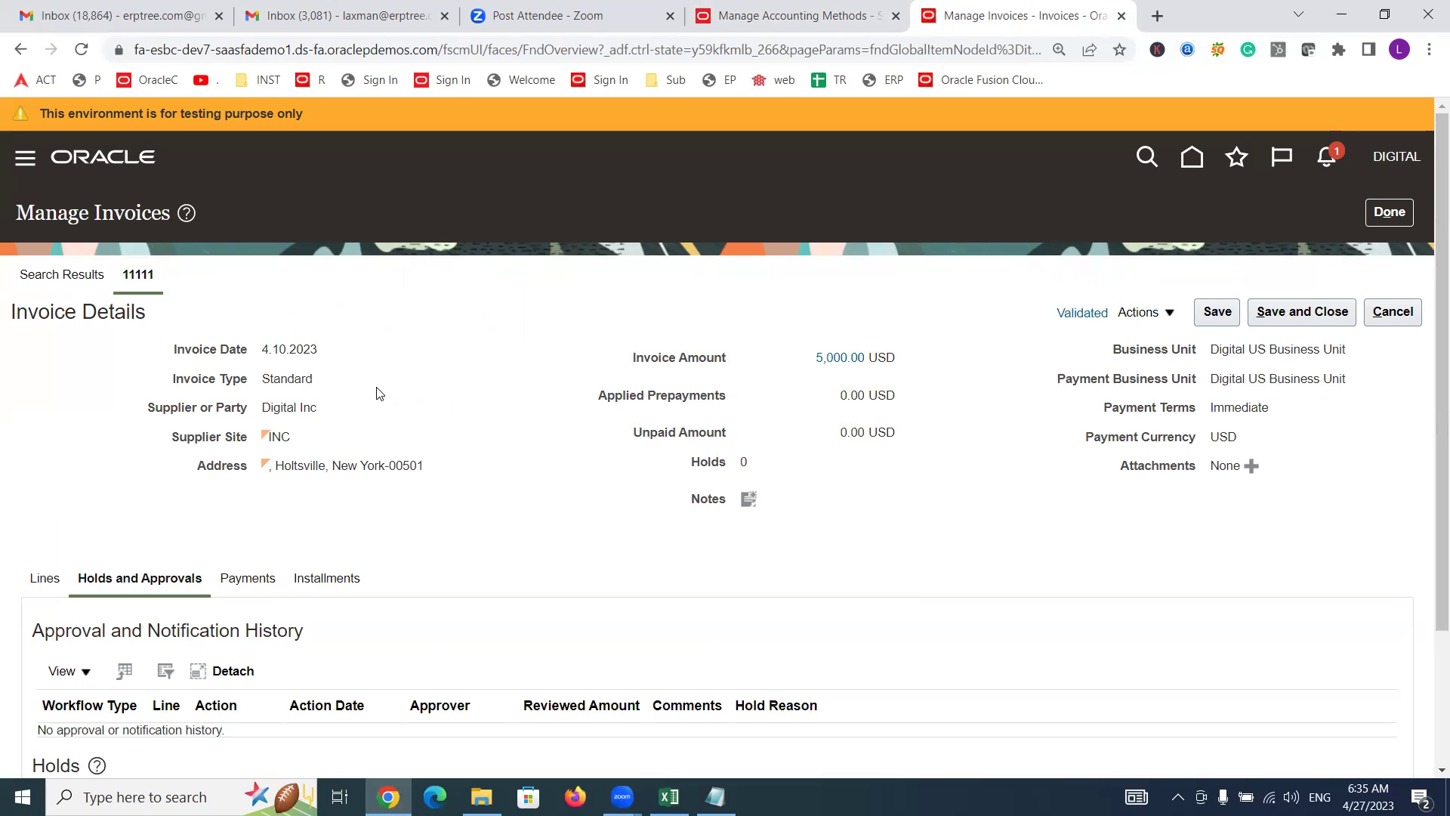
click(1179, 318)
click(1158, 346)
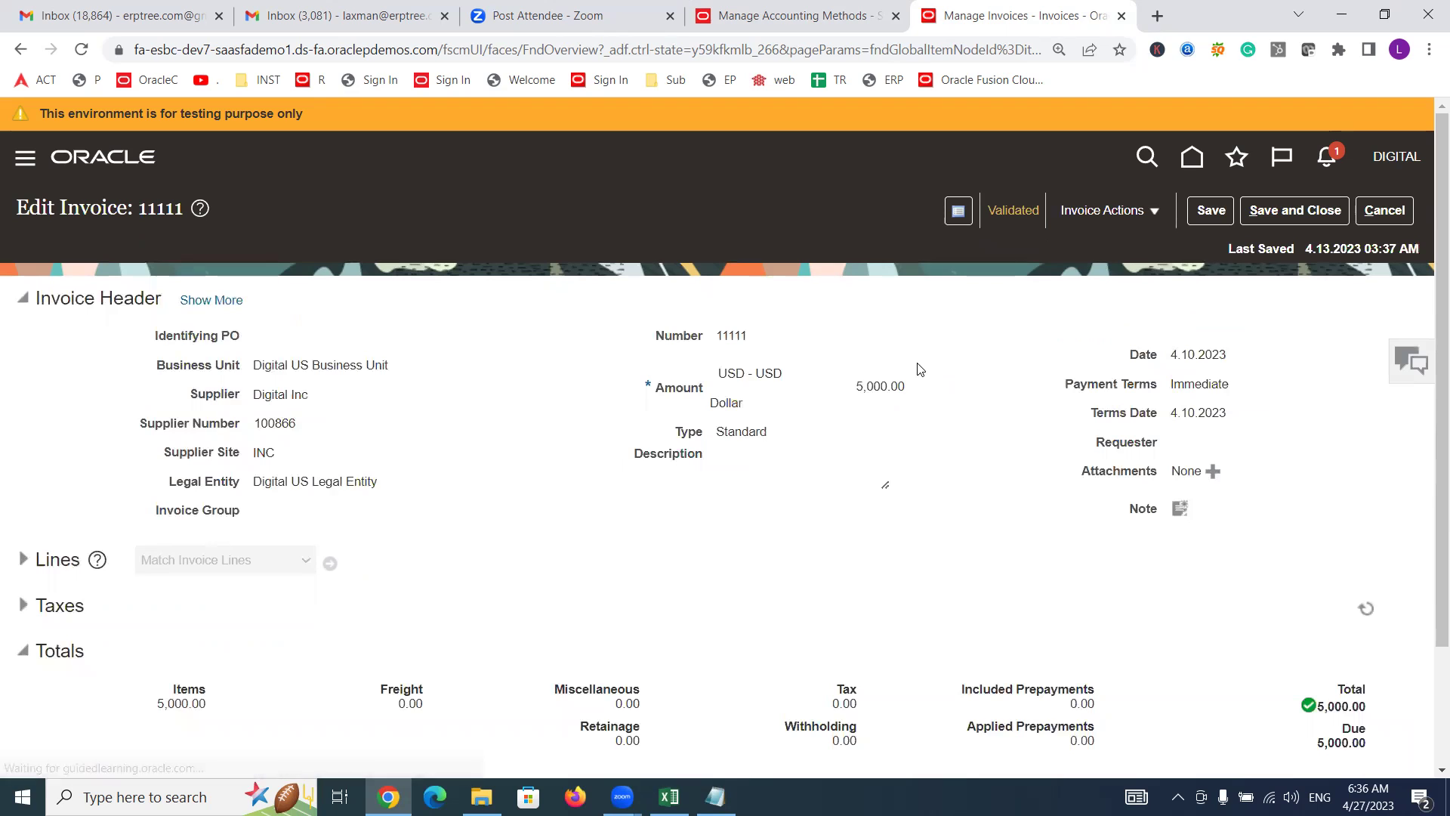
Step: Highlight the invoice's Standard type and the Identifying PO label in the invoice header
double_click(730, 432)
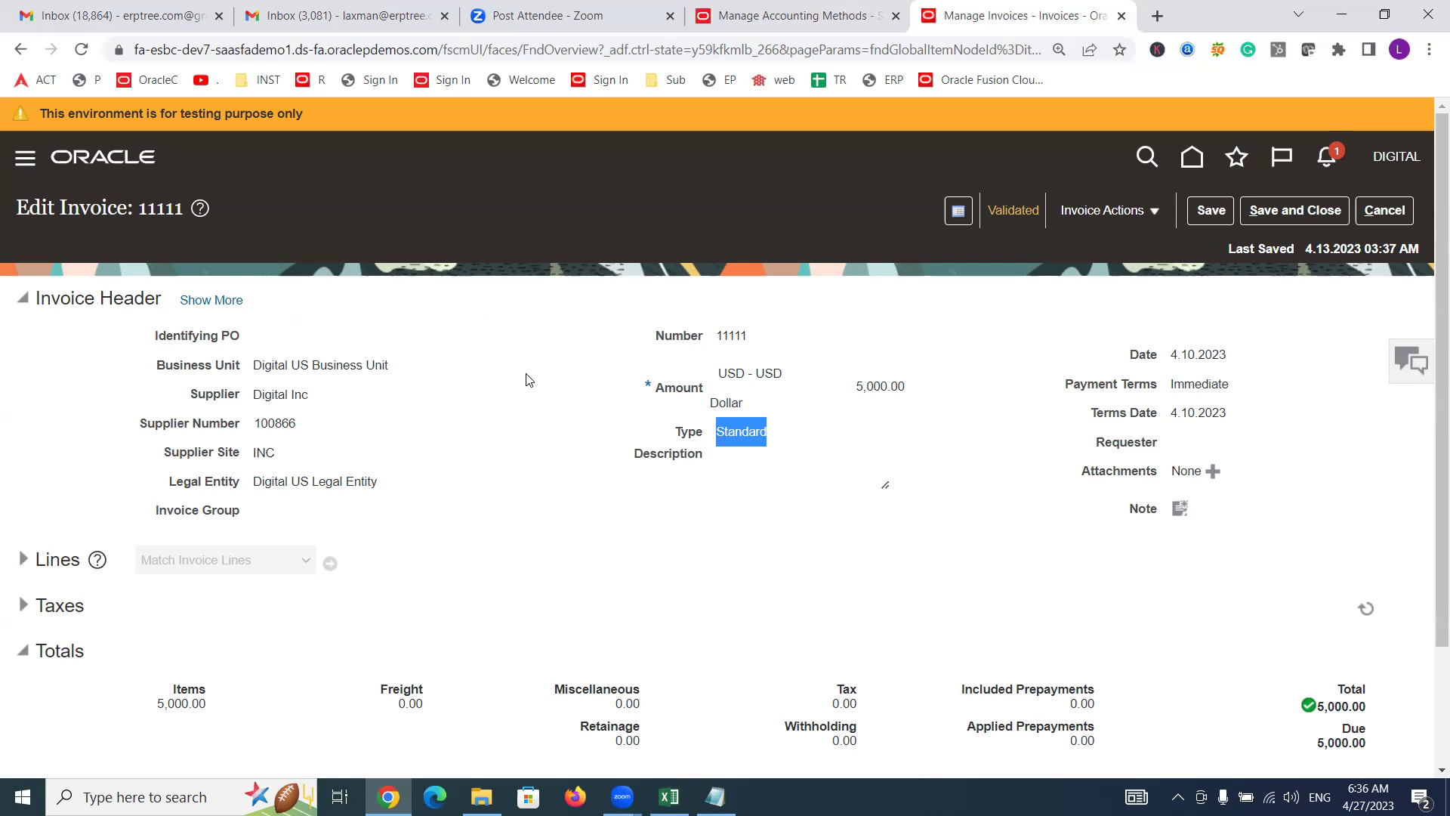
drag(156, 336, 252, 339)
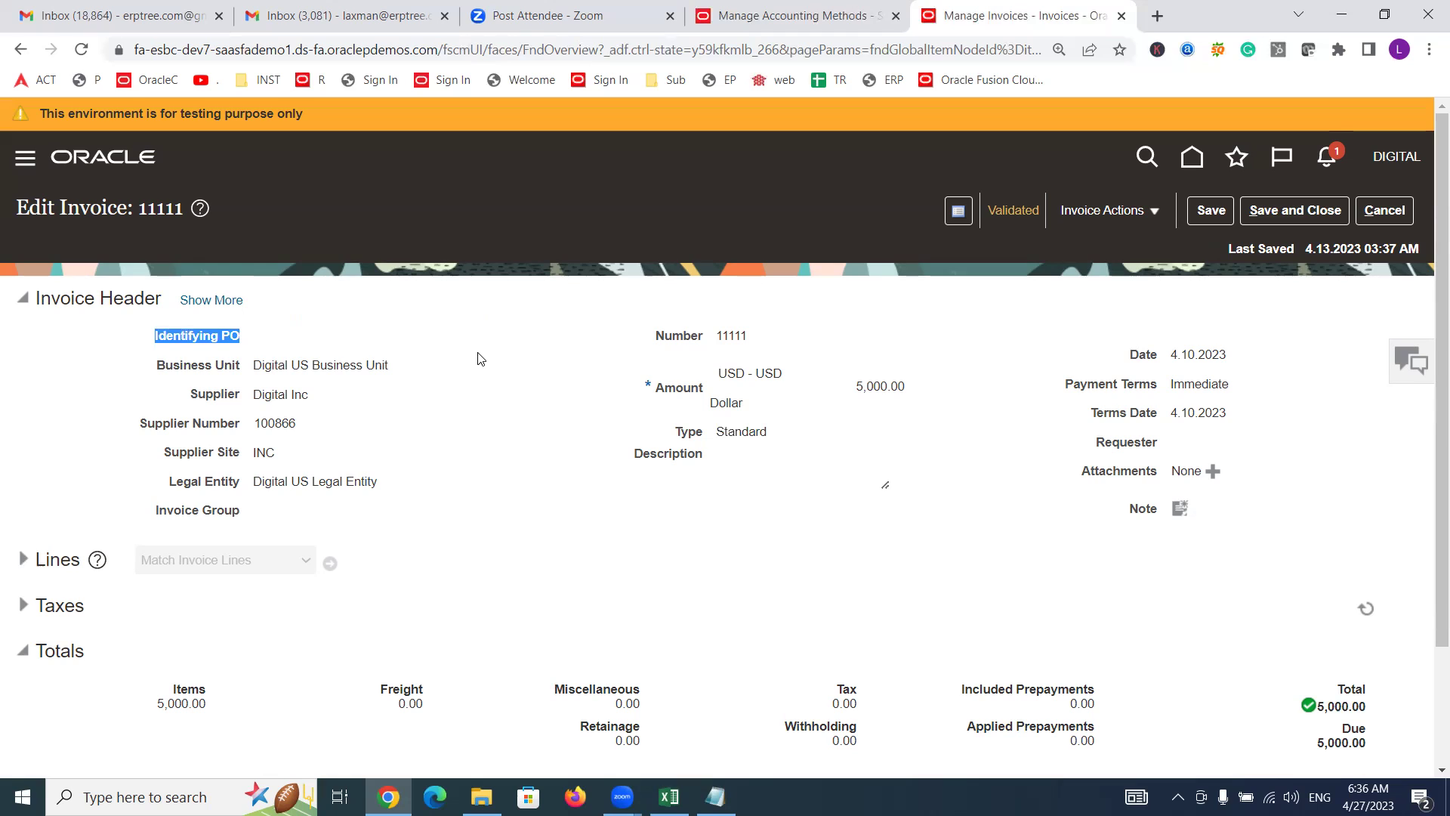
shift+click(216, 341)
triple_click(216, 342)
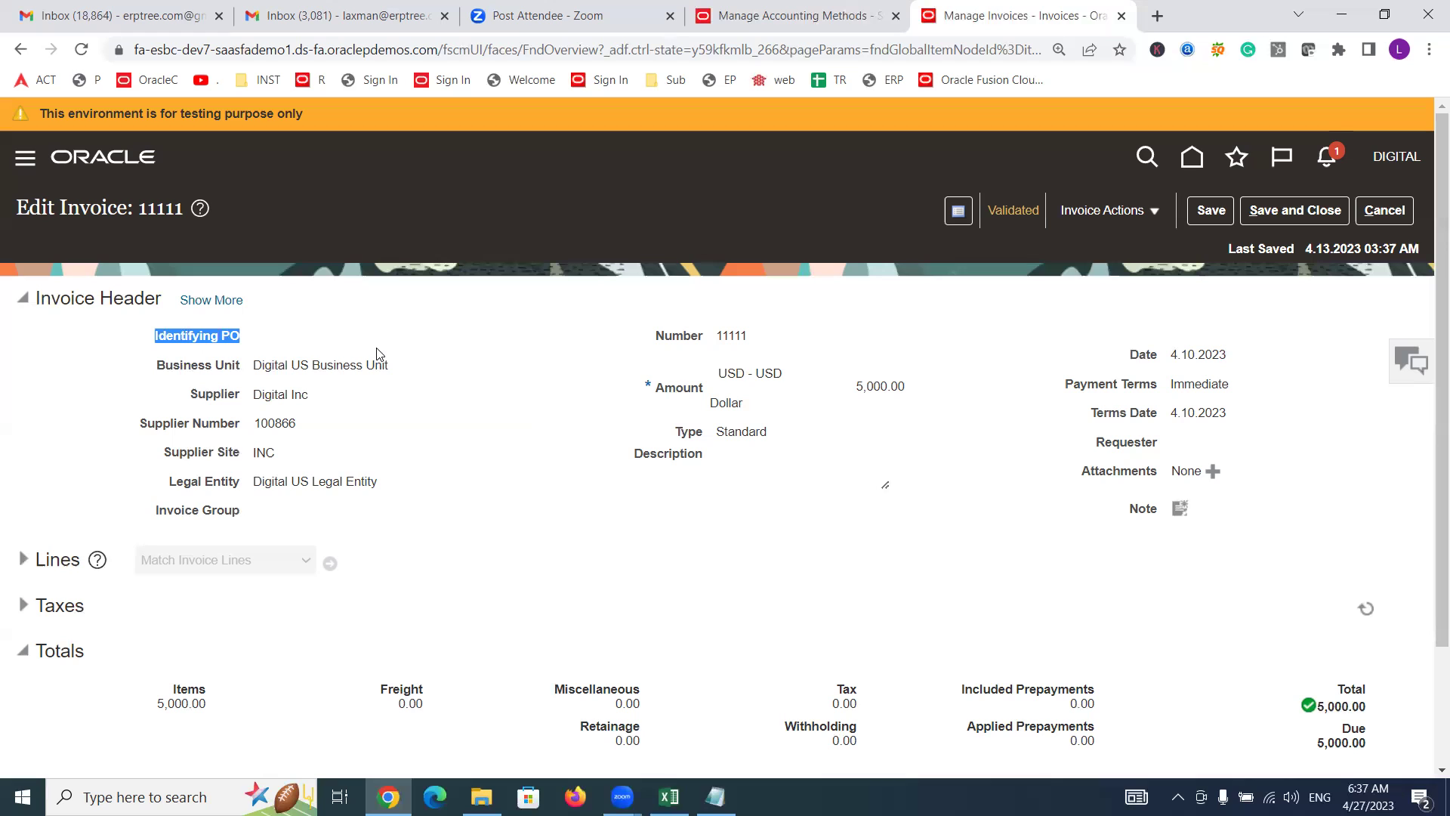
Step: Return to the Manage Accounting Methods browser tab, close the rule set, and review the Payables rule set assignments of Standard Accrual
click(754, 21)
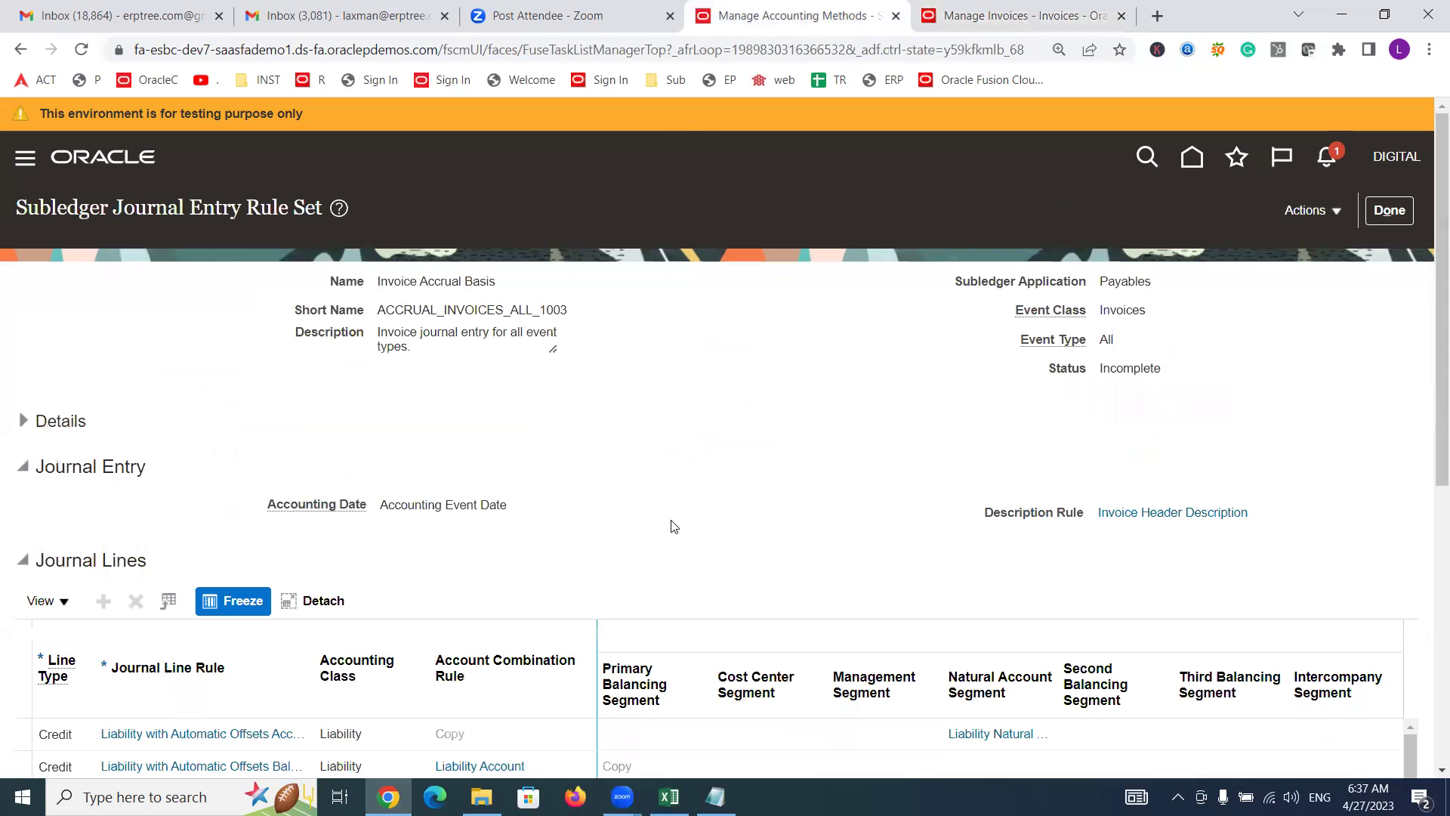
click(1389, 210)
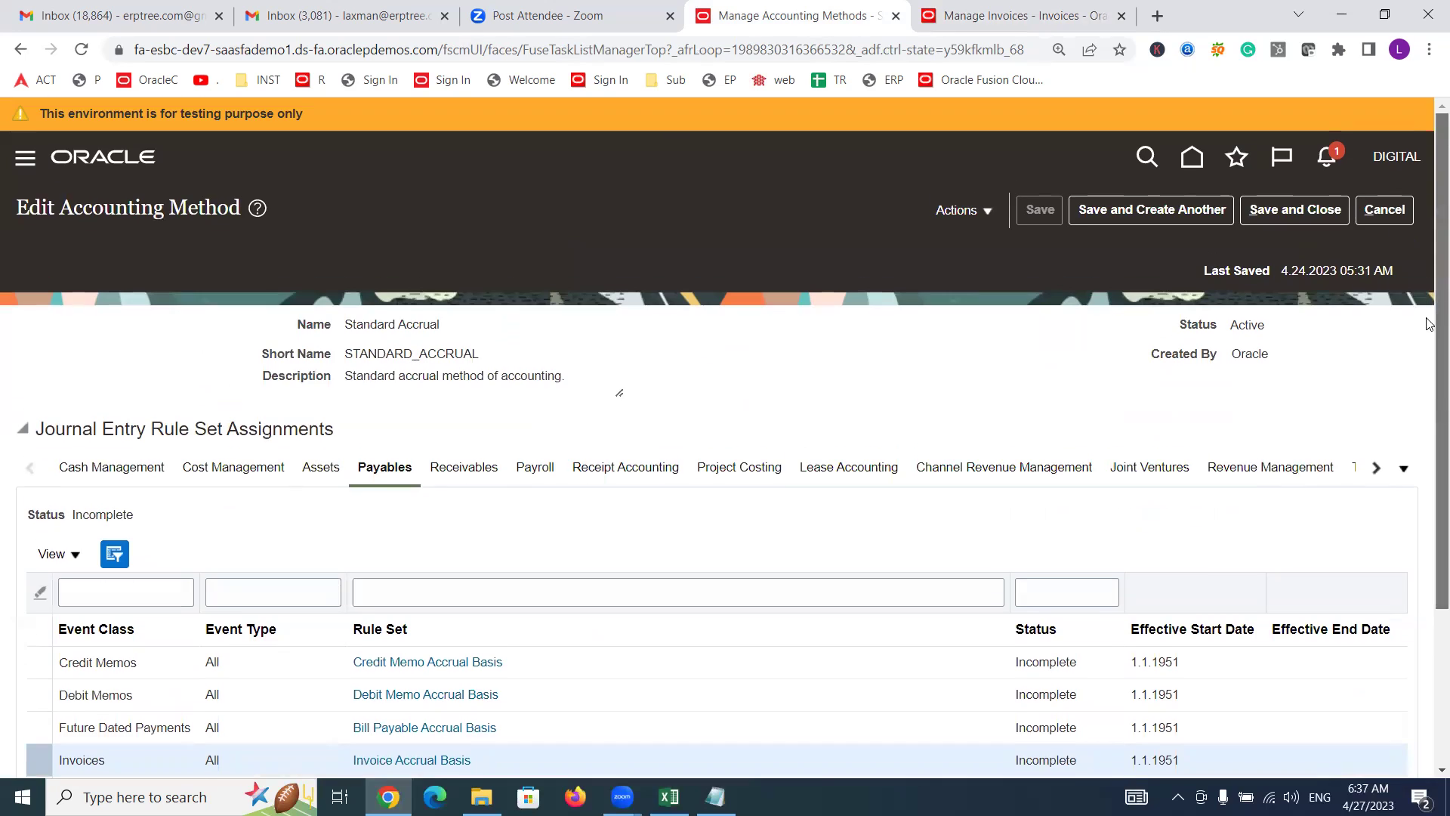
scroll(1427, 323, down, 3)
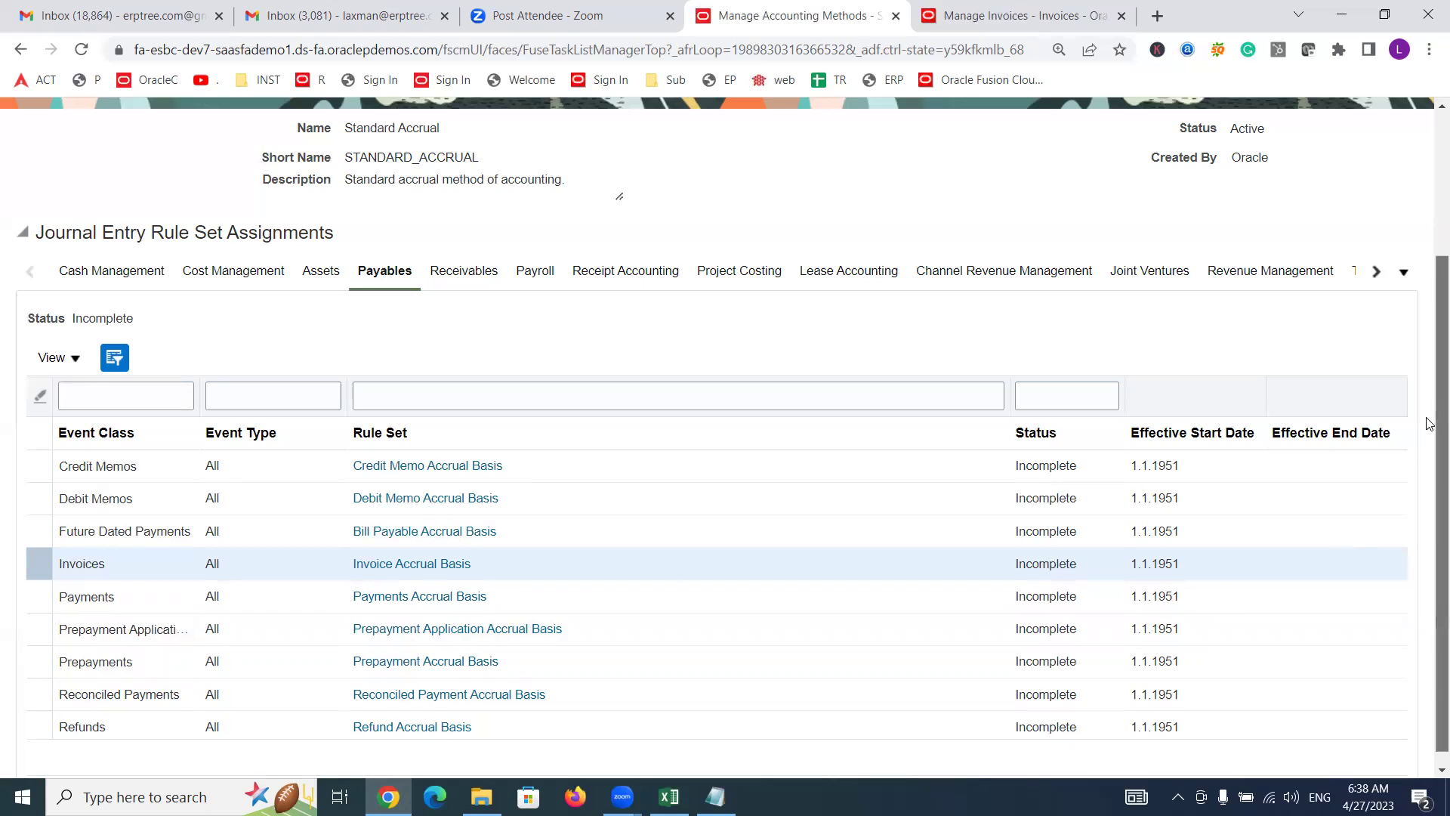
drag(1426, 418, 1429, 295)
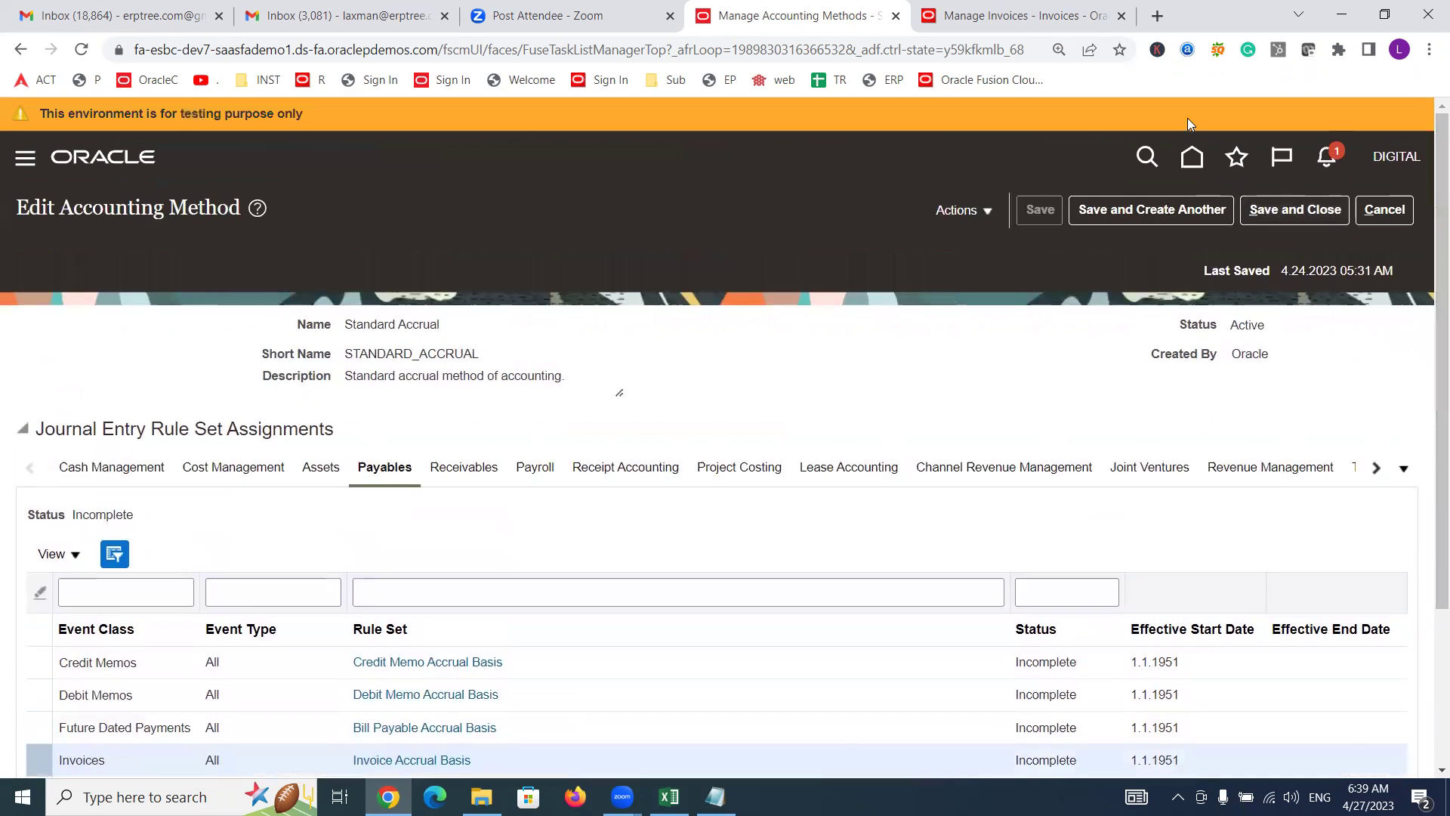
Step: Highlight the Type label on invoice 11111, and compare it with the Payables event classes of the Standard Accrual method
click(1032, 12)
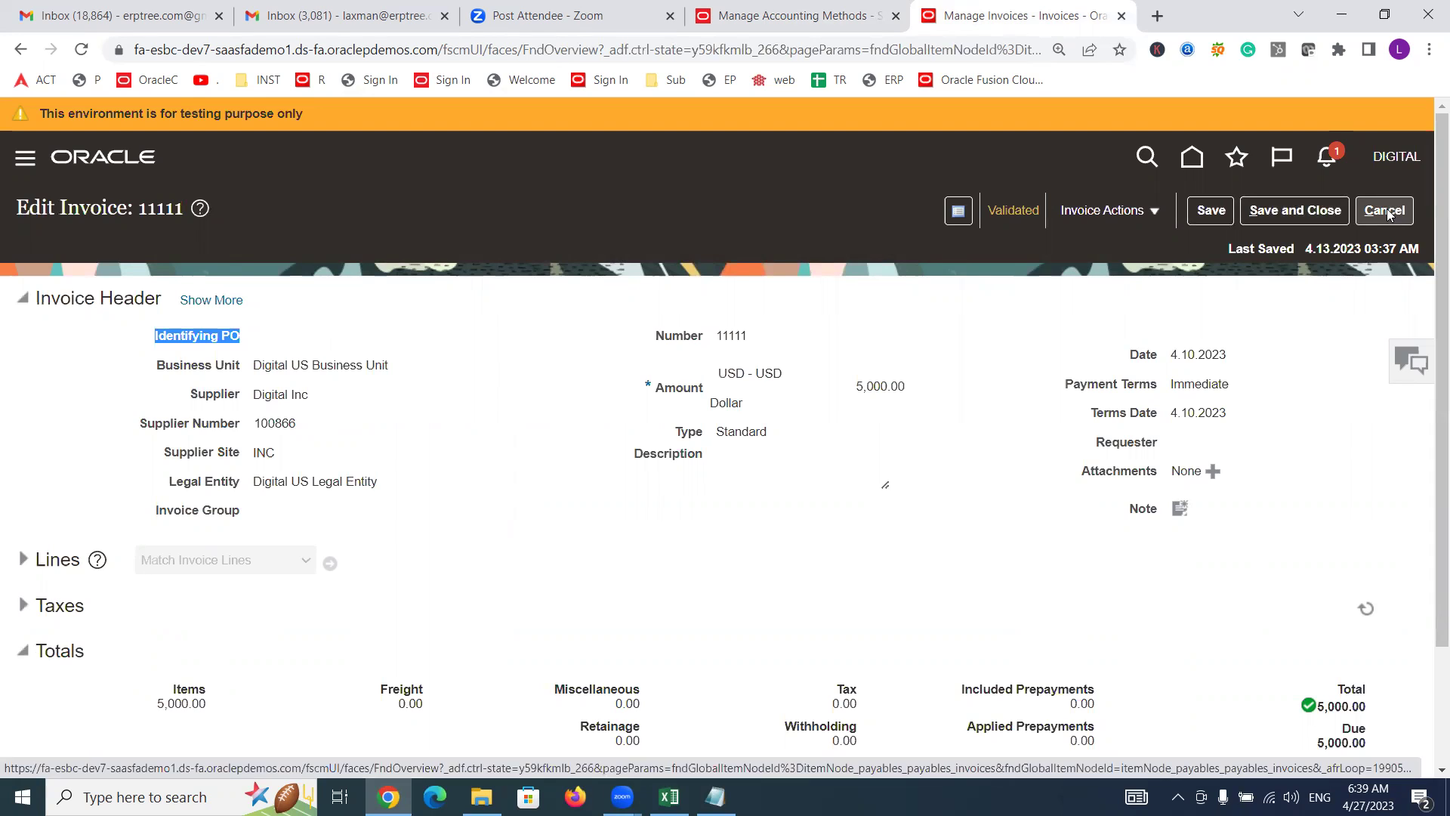
click(681, 430)
double_click(681, 430)
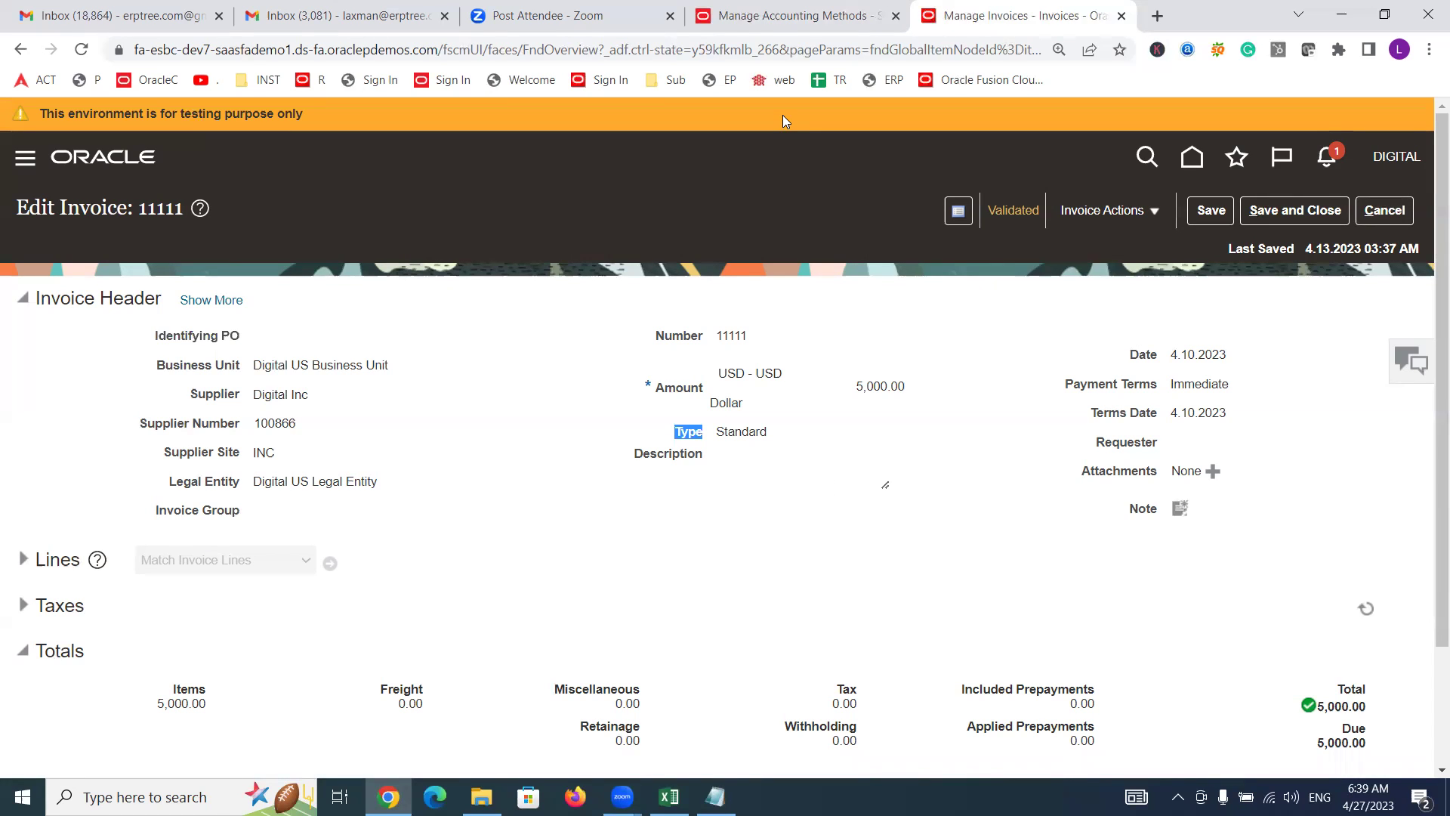
click(772, 22)
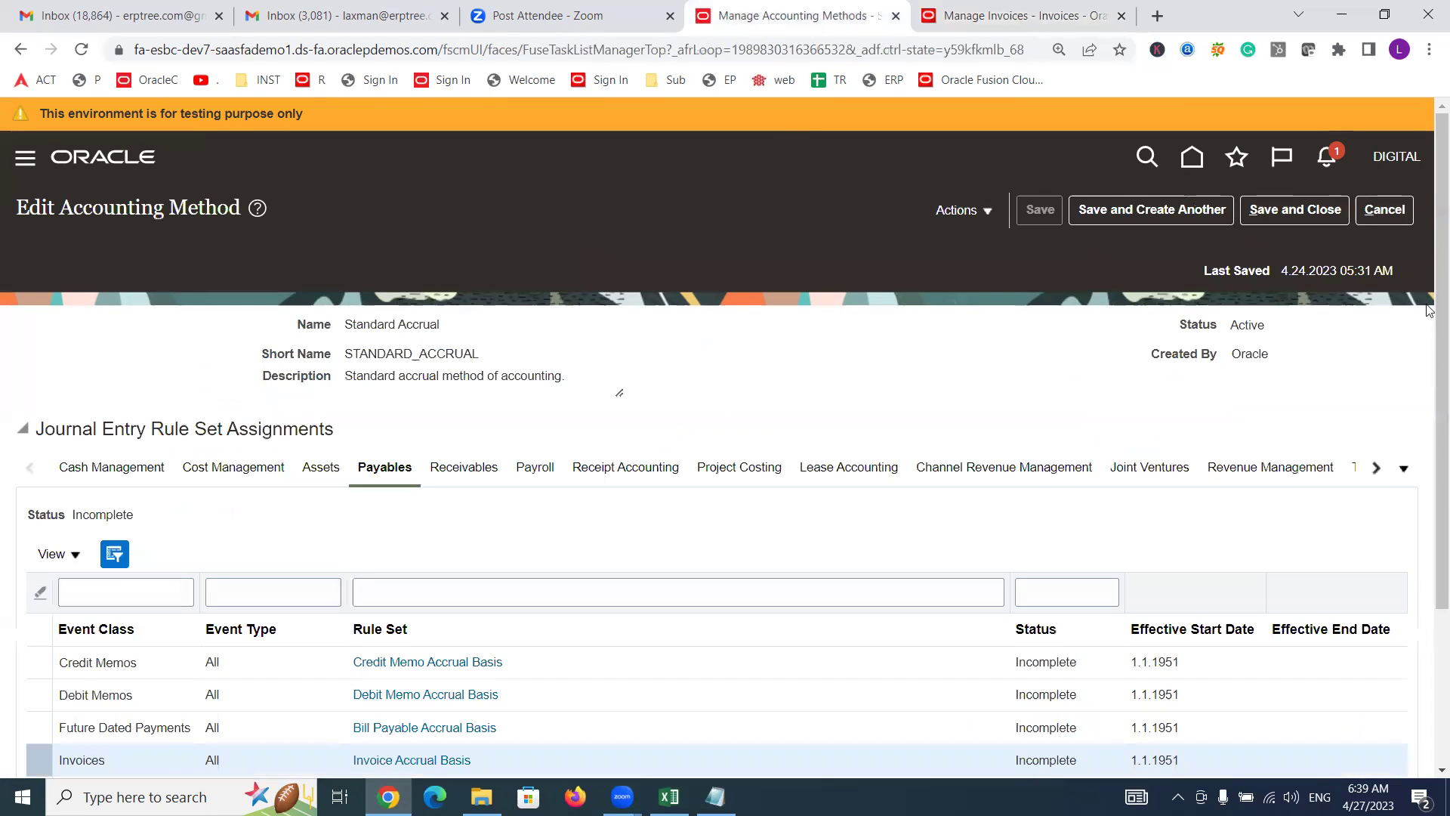
scroll(1428, 310, down, 3)
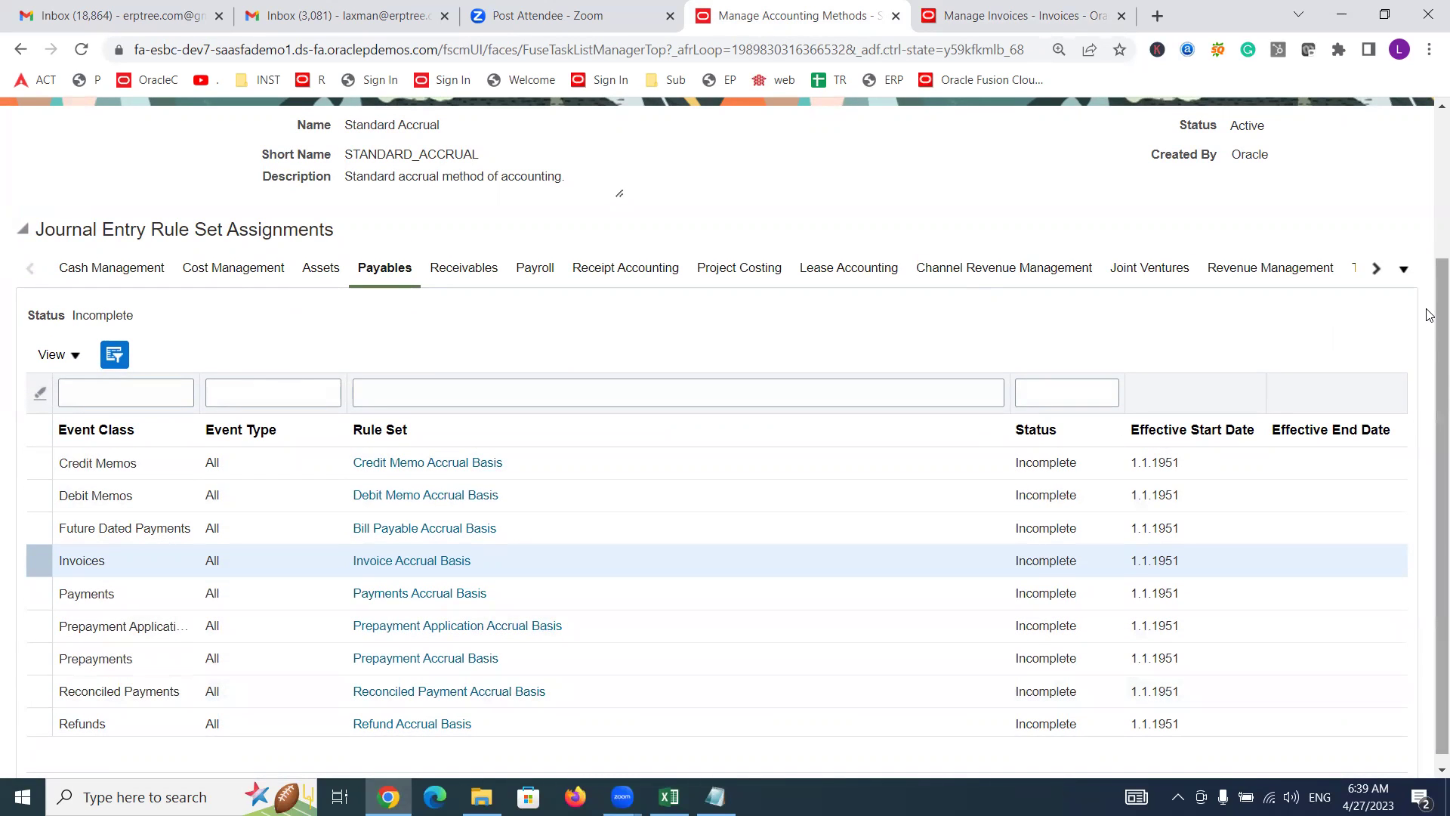
scroll(1430, 332, down, 1)
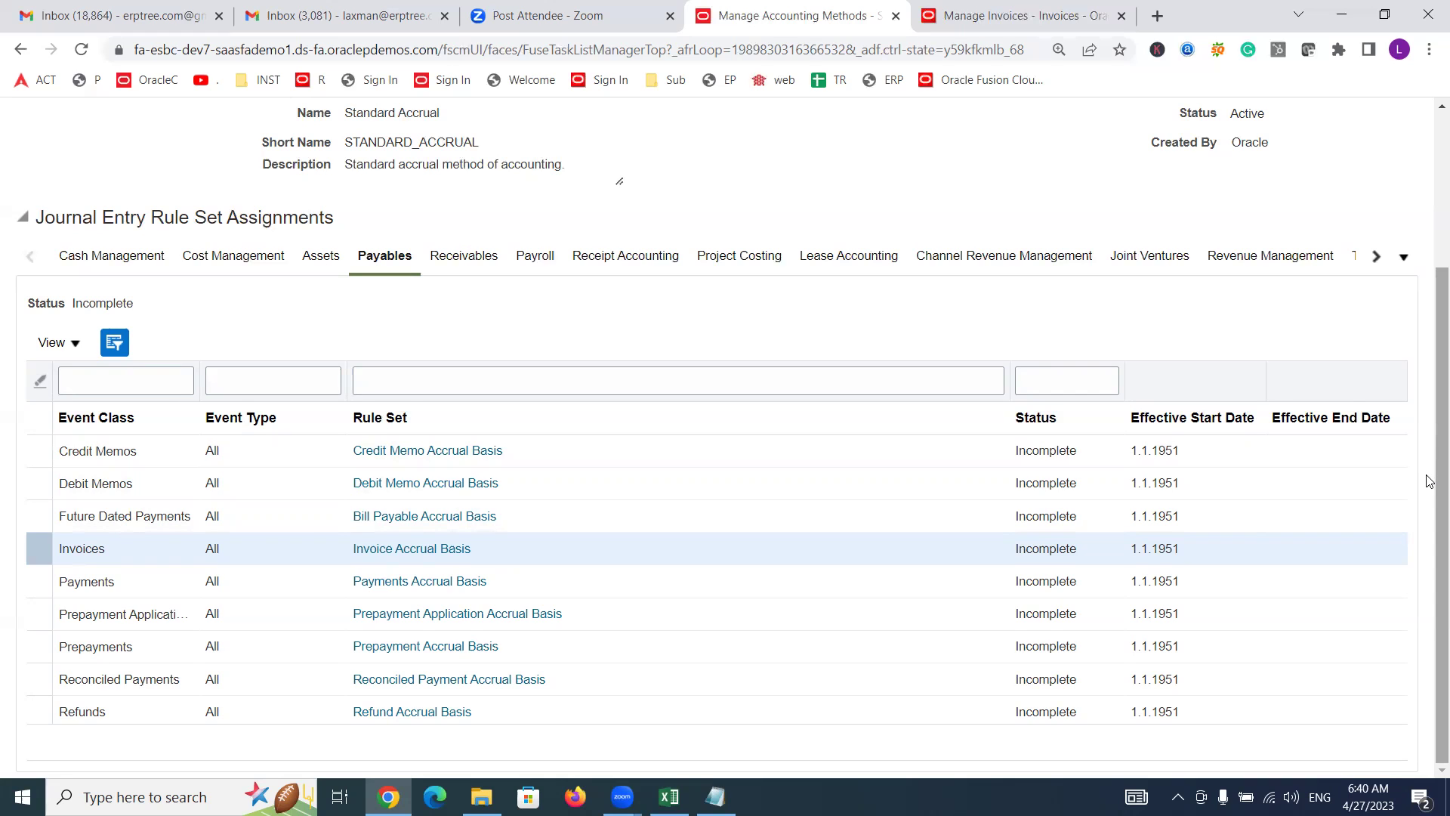
scroll(1427, 472, up, 1)
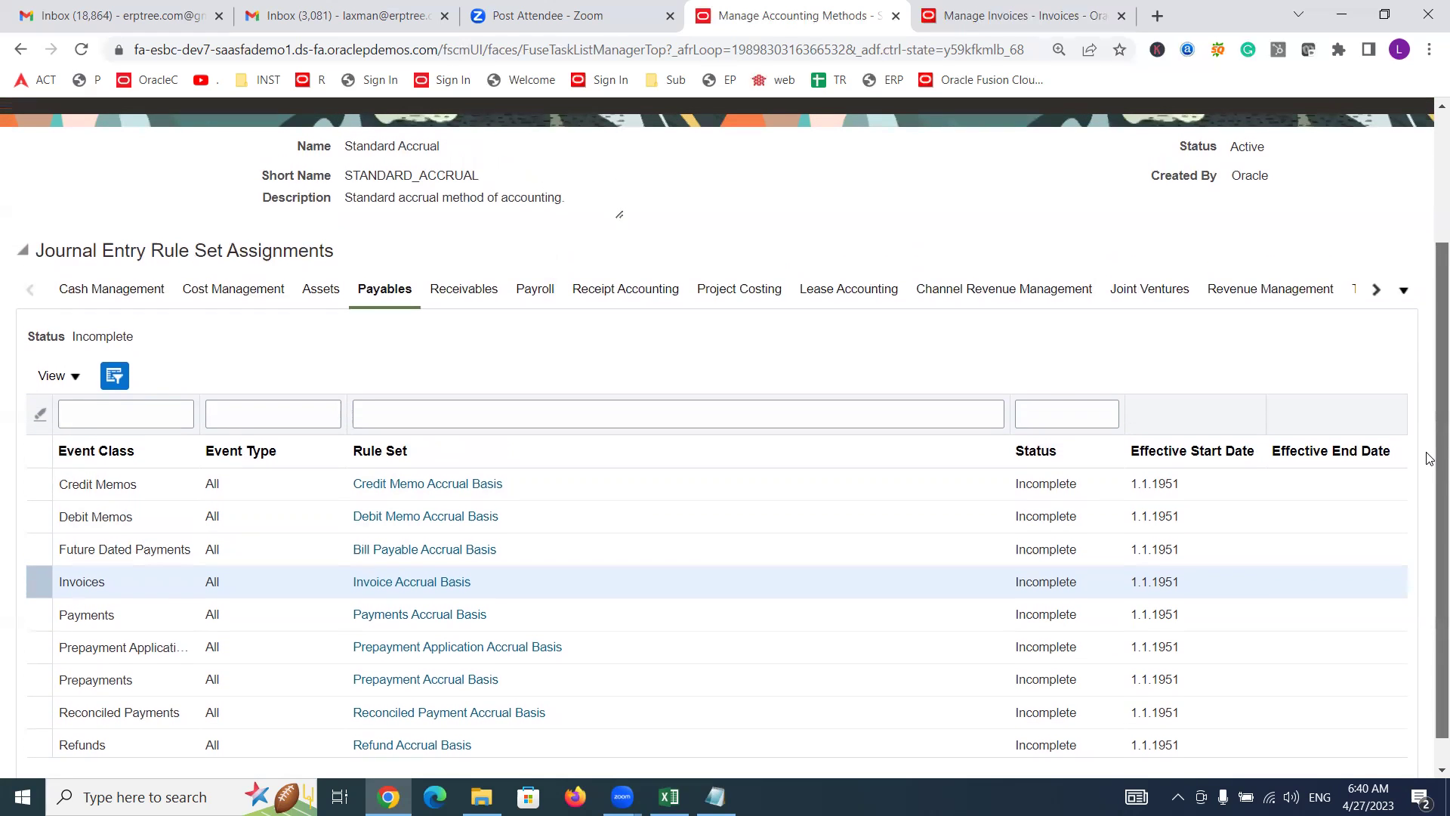
scroll(1430, 459, up, 1)
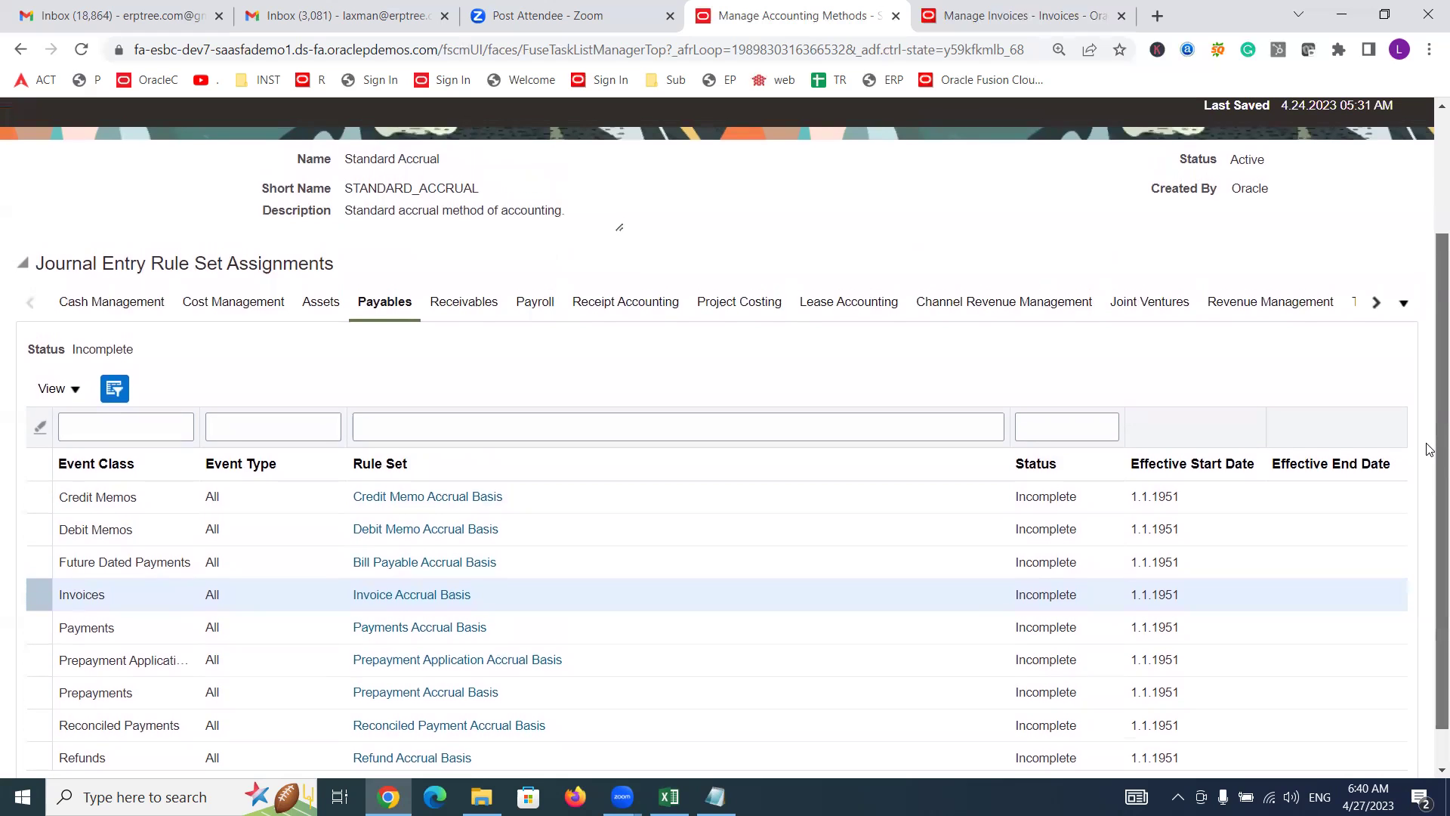
scroll(1429, 449, up, 1)
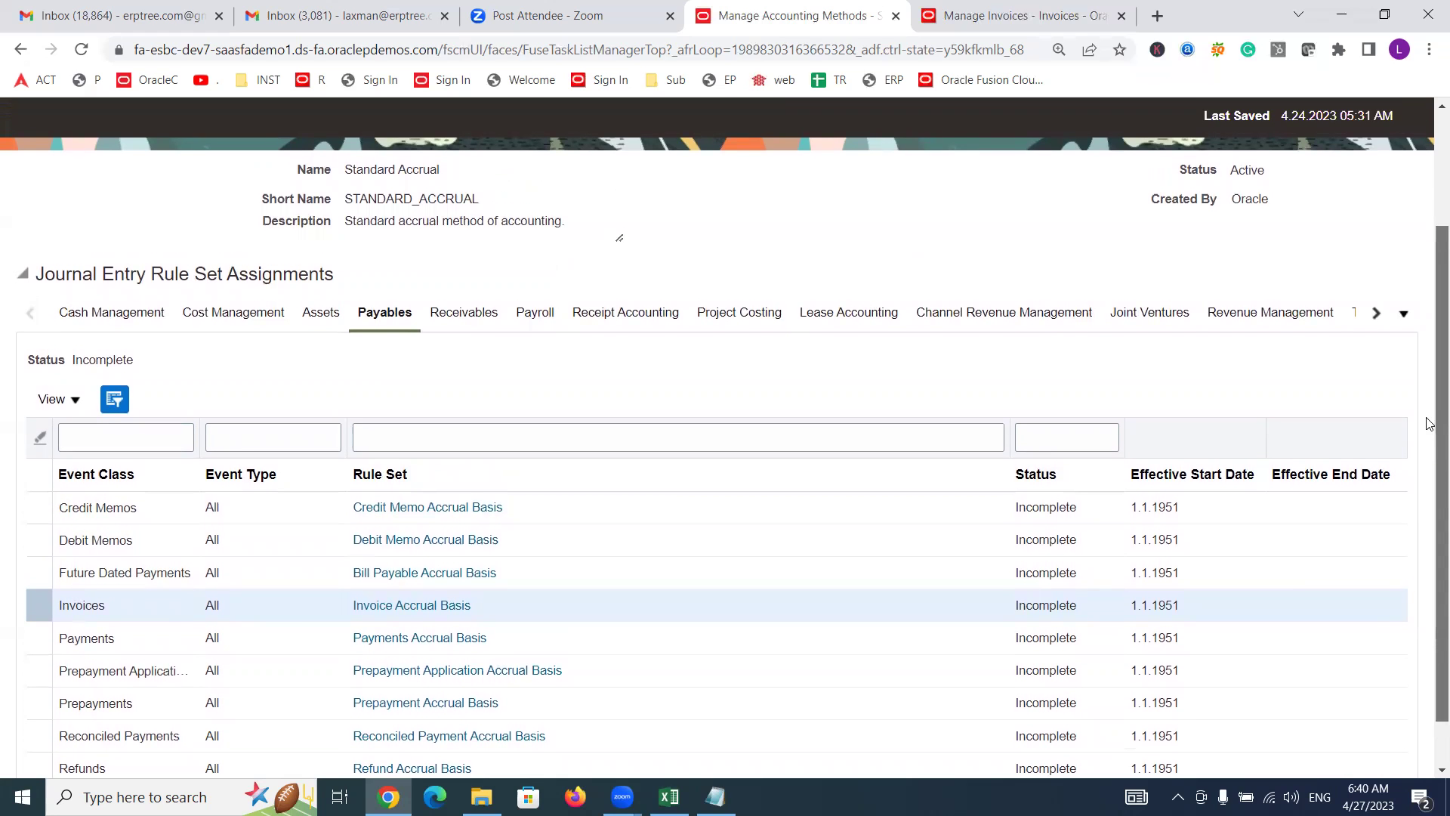
Step: Switch to the Excel training sheet and highlight the SLA/SLAM component list from AP to Mapping Set (Conditions)
click(669, 796)
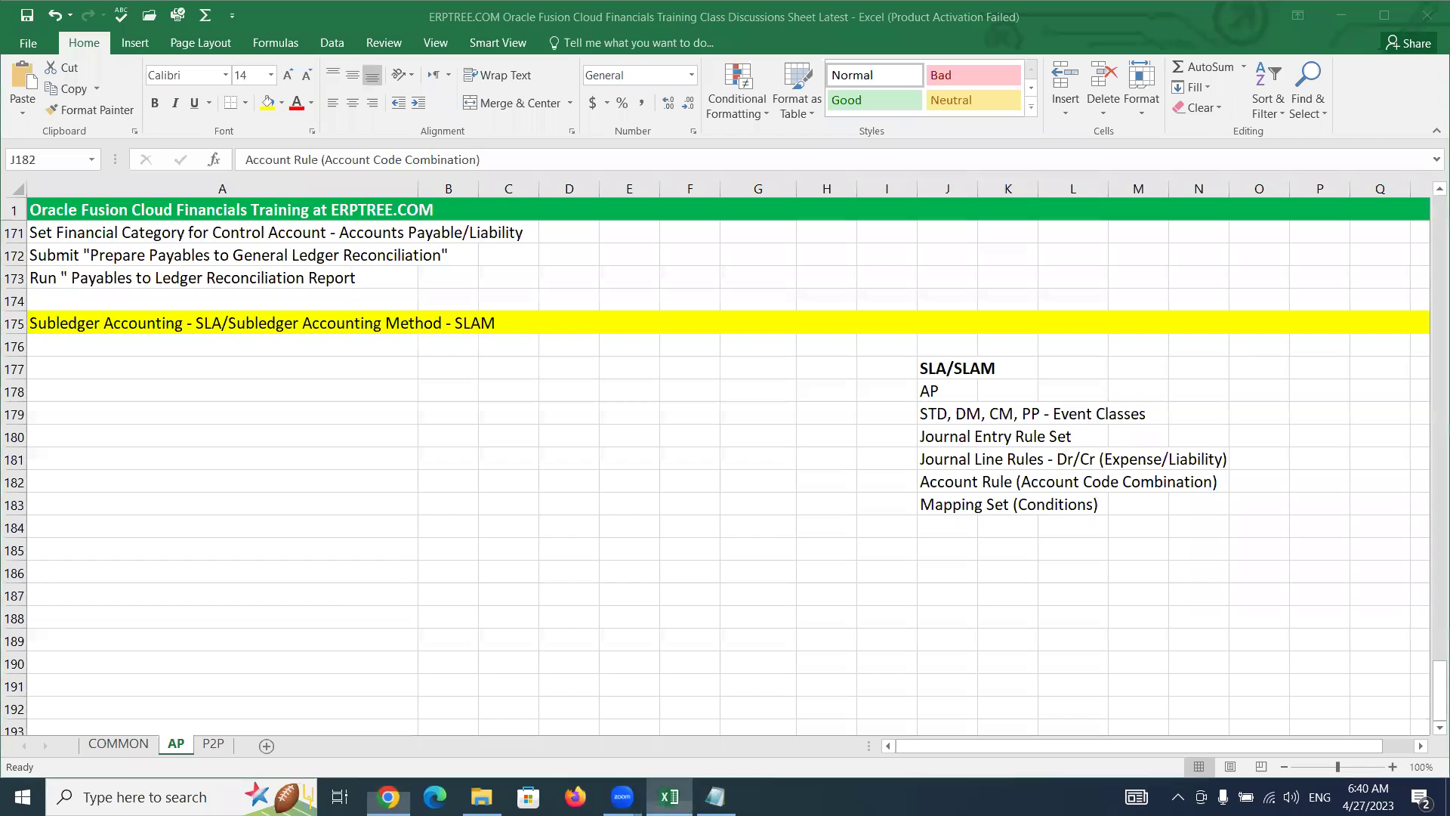
drag(924, 389, 1216, 495)
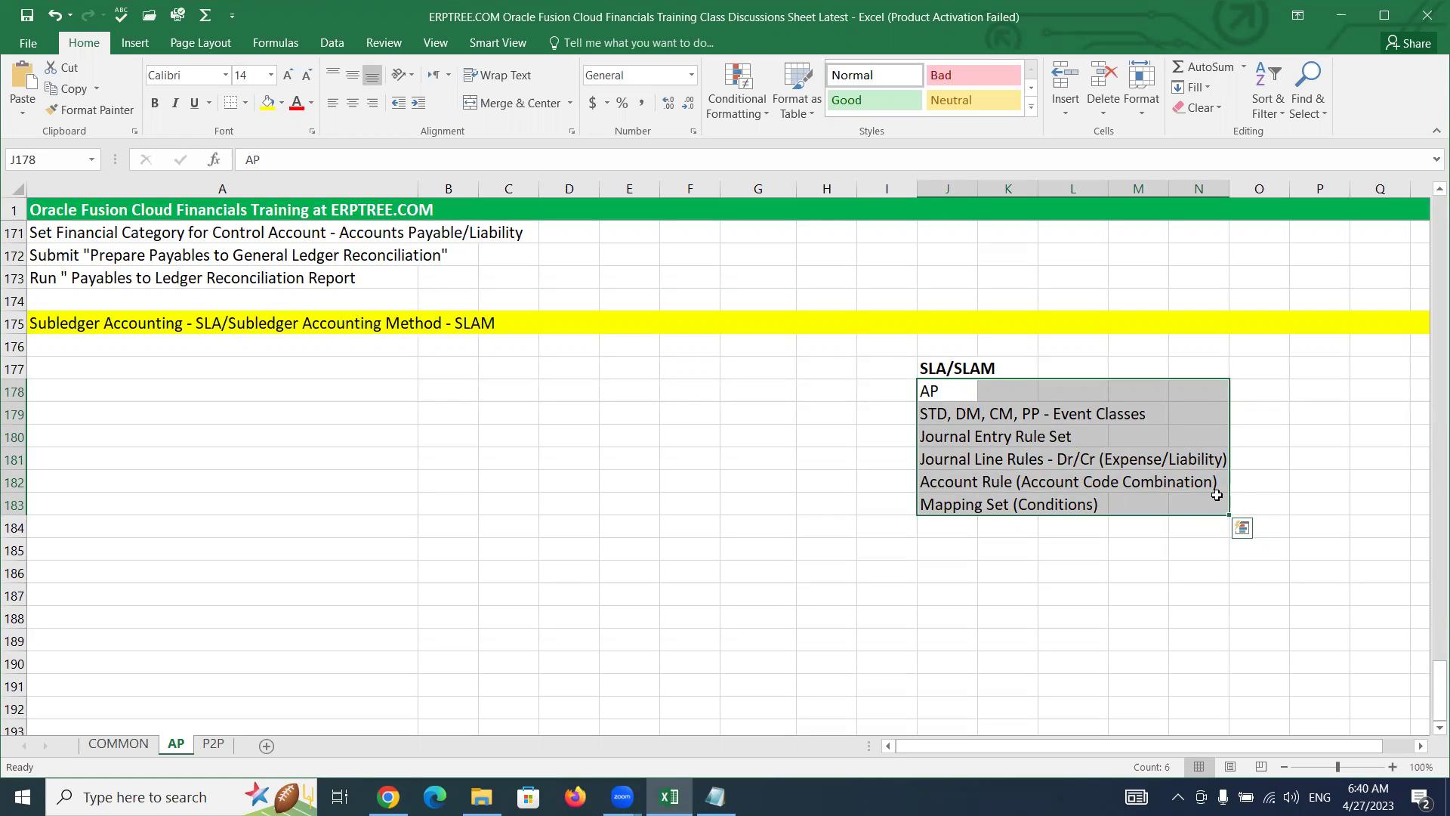
click(892, 432)
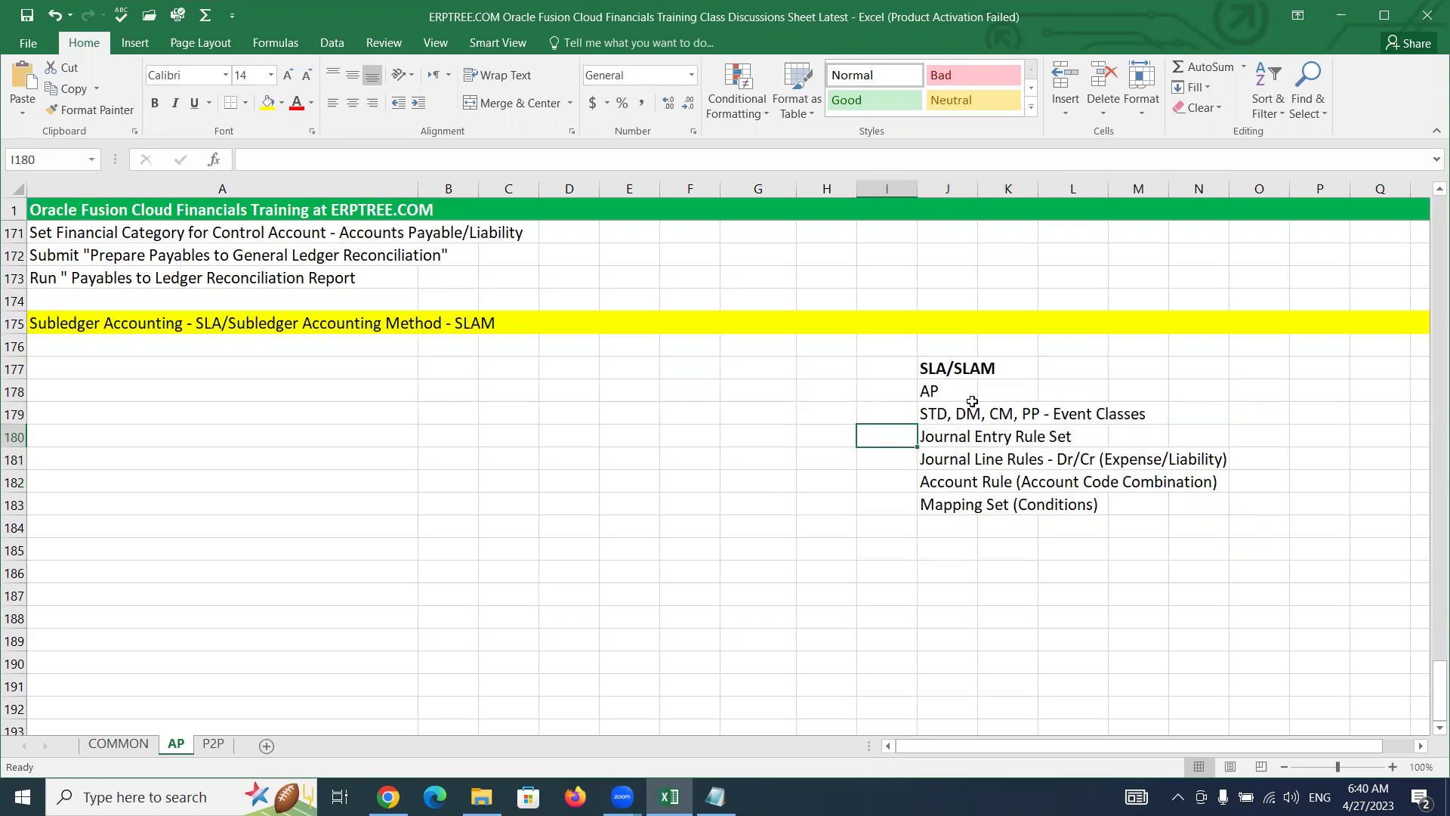
drag(933, 389, 1226, 506)
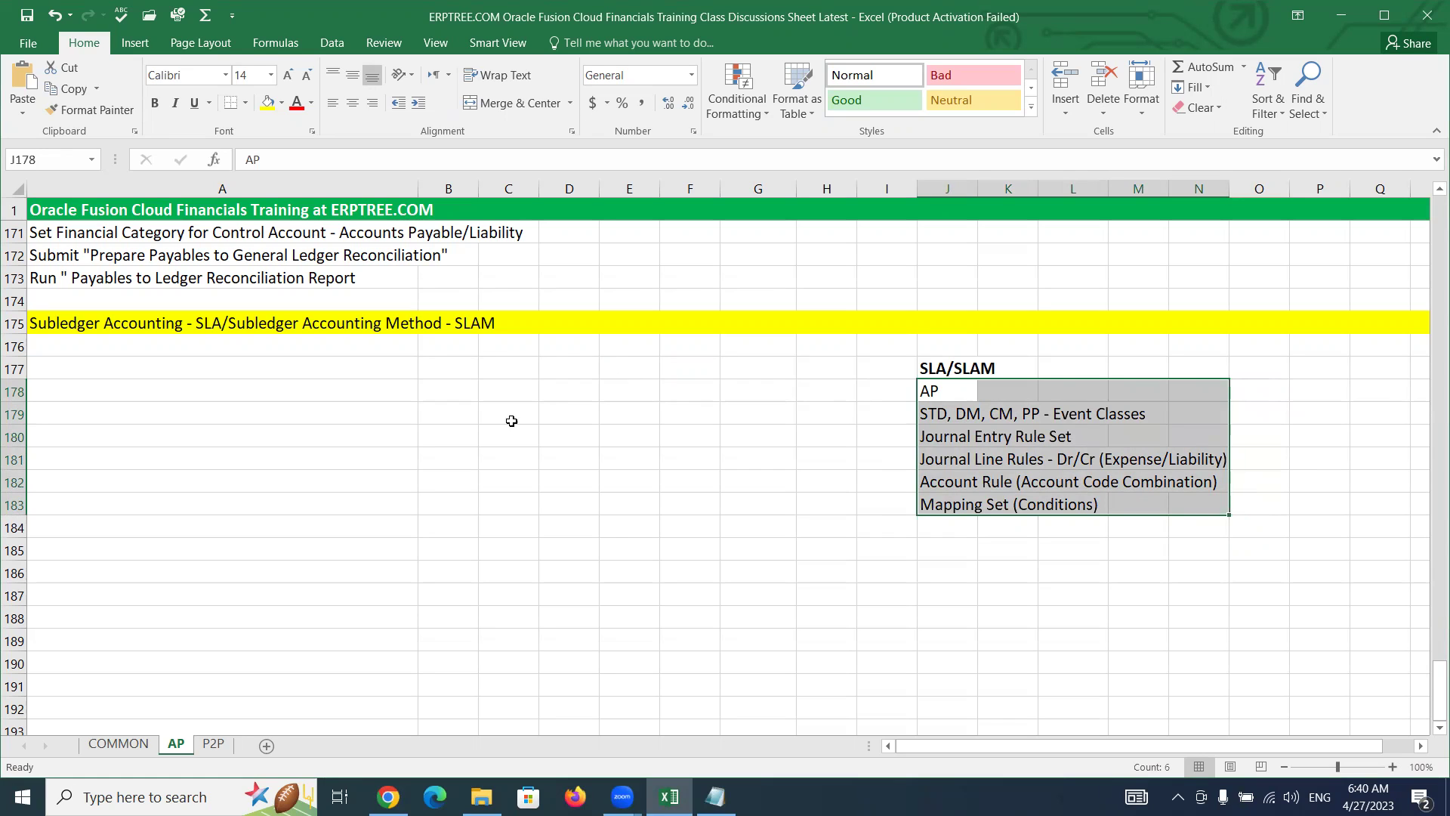
click(619, 412)
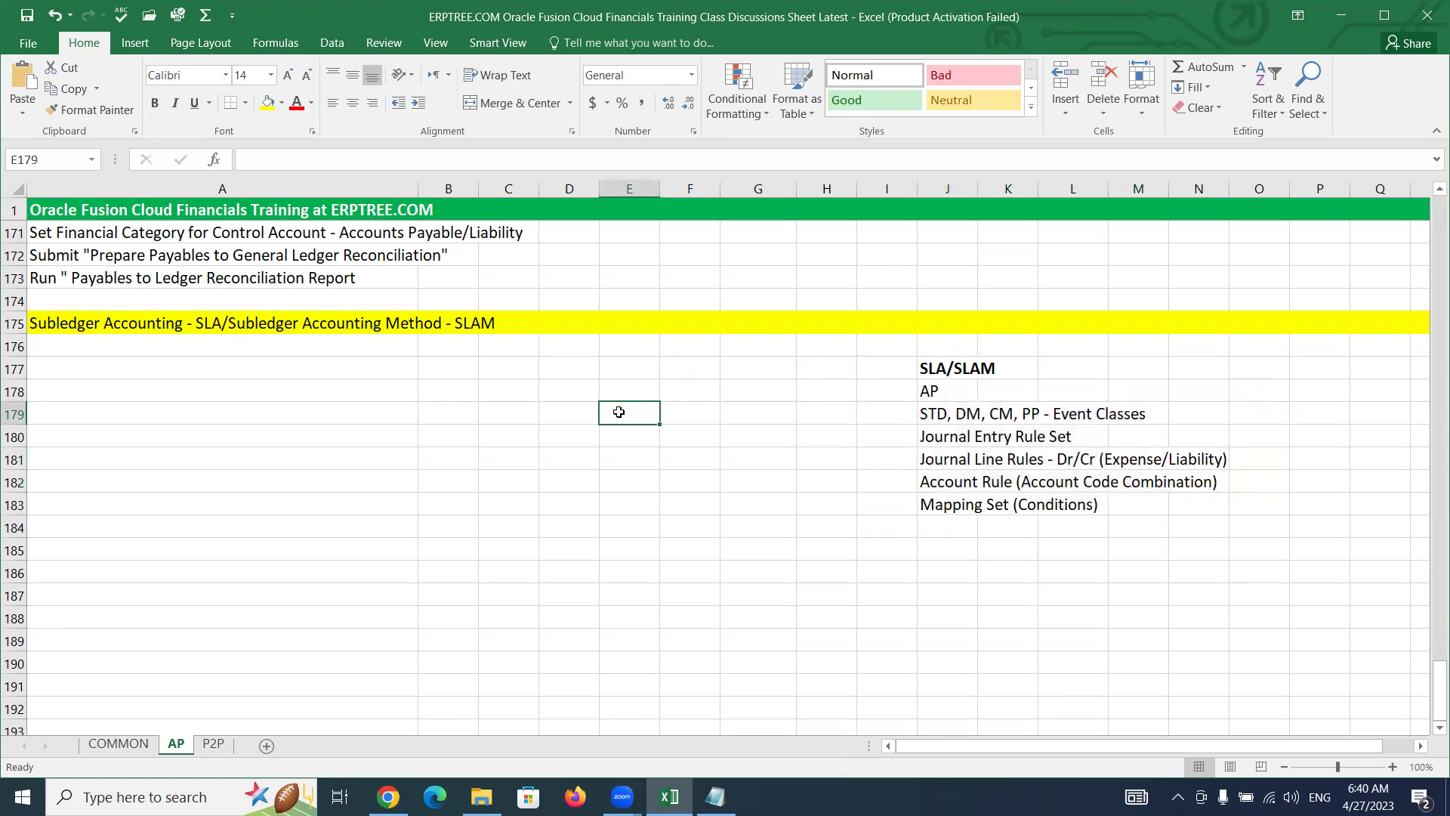
Step: Return to the Manage Invoices tab in Chrome and highlight the Liability Distribution account in invoice 11111's accounting details
click(388, 797)
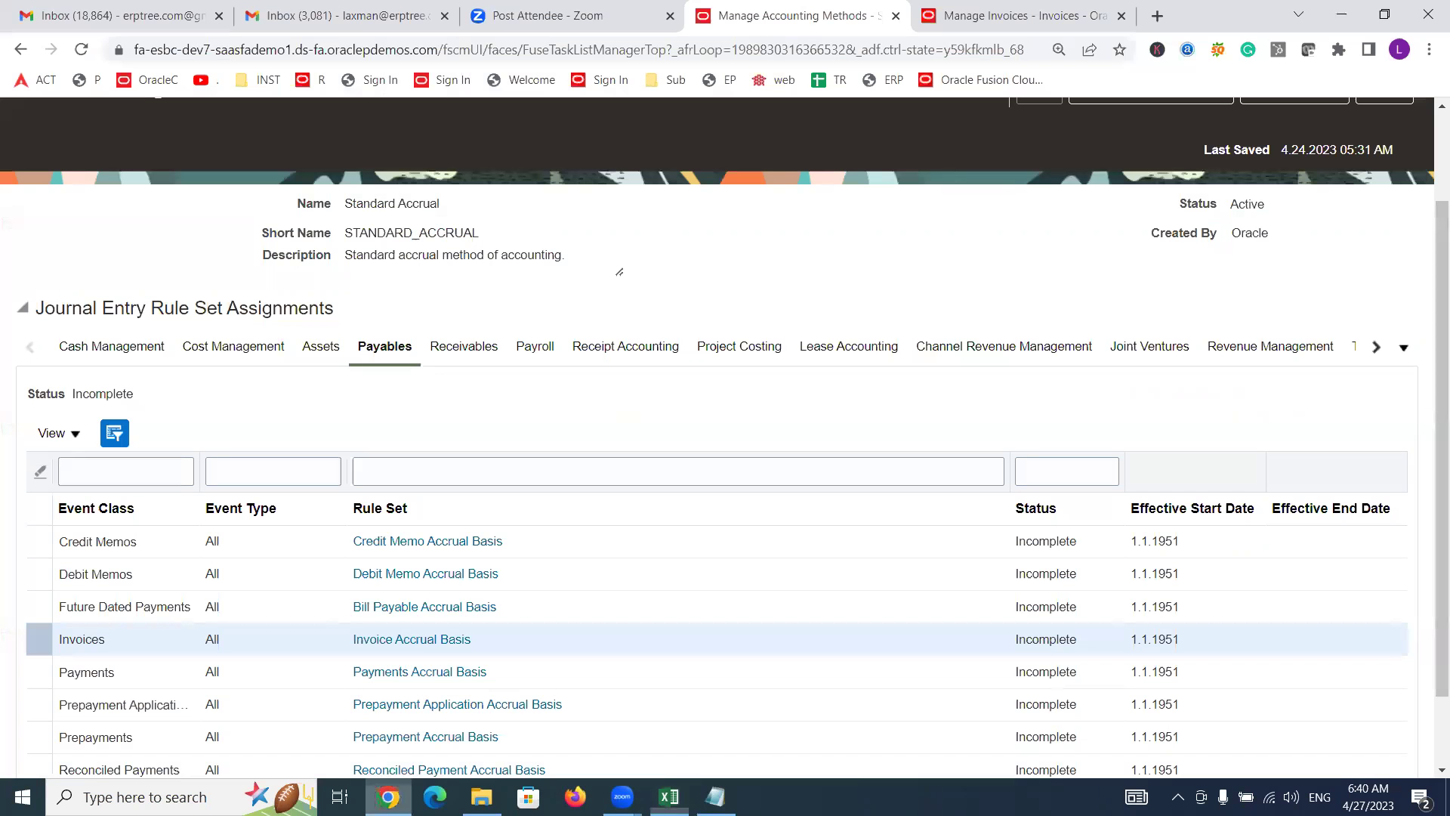
click(997, 11)
click(195, 303)
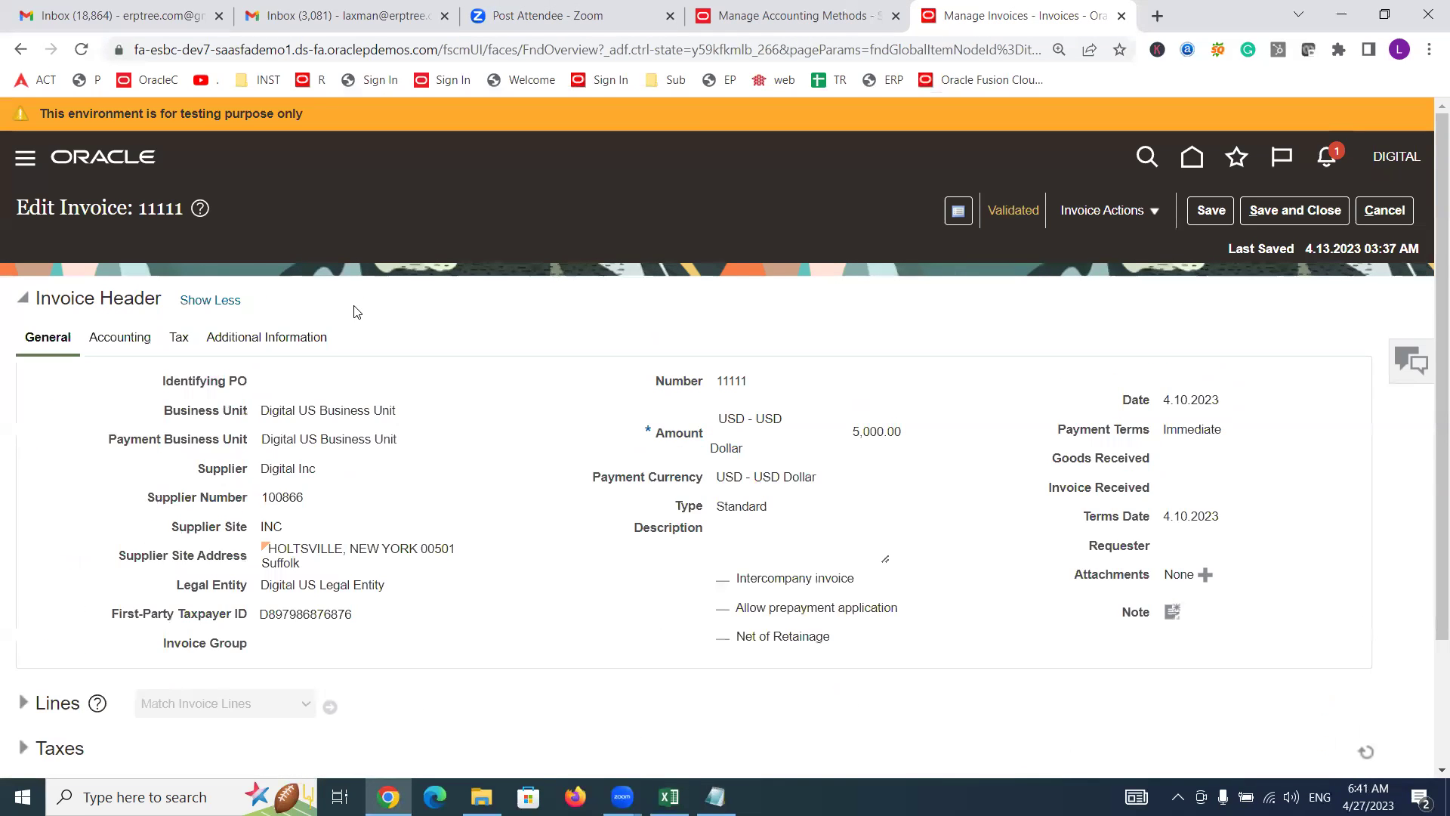
click(130, 340)
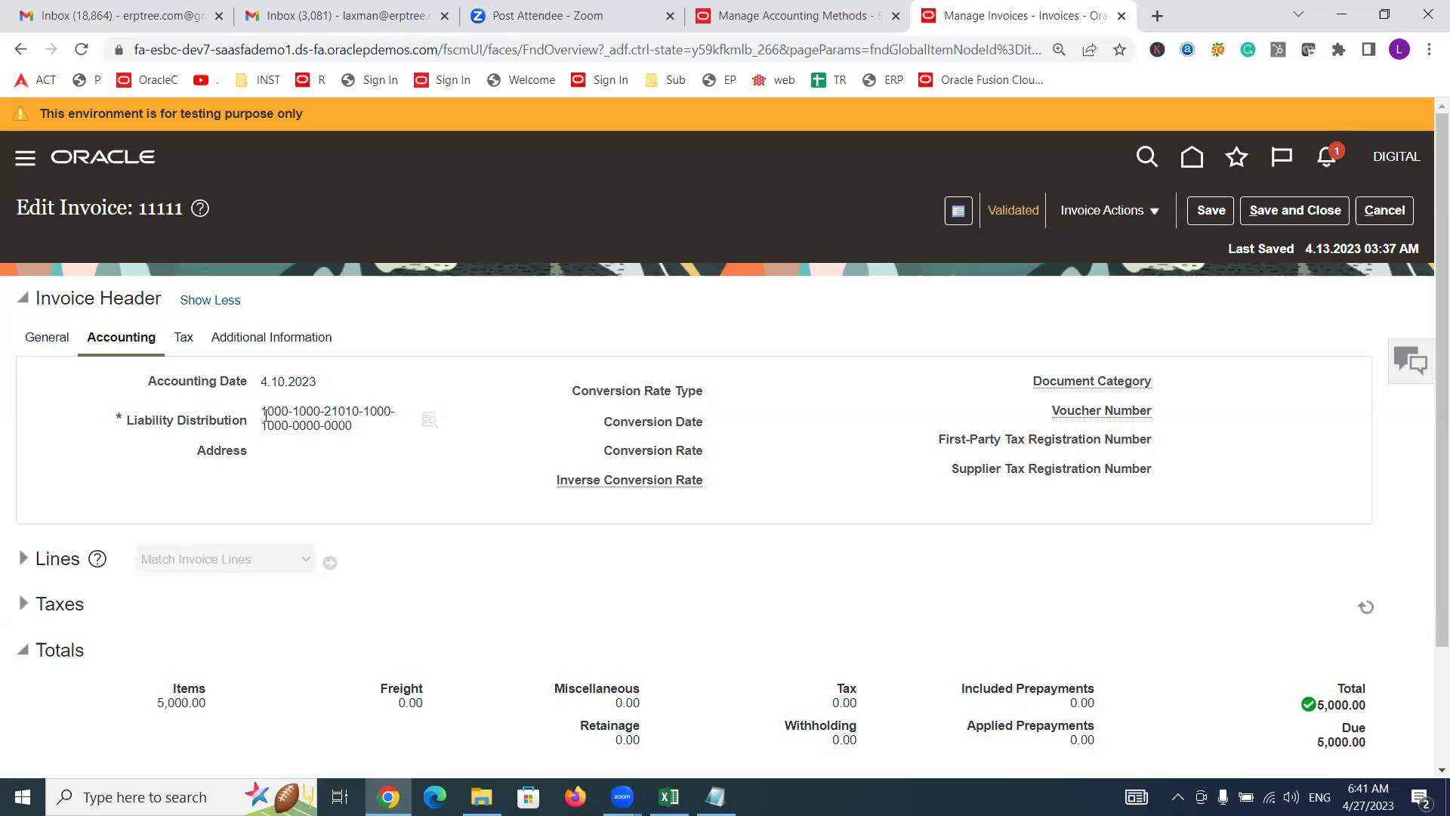
drag(282, 415, 359, 429)
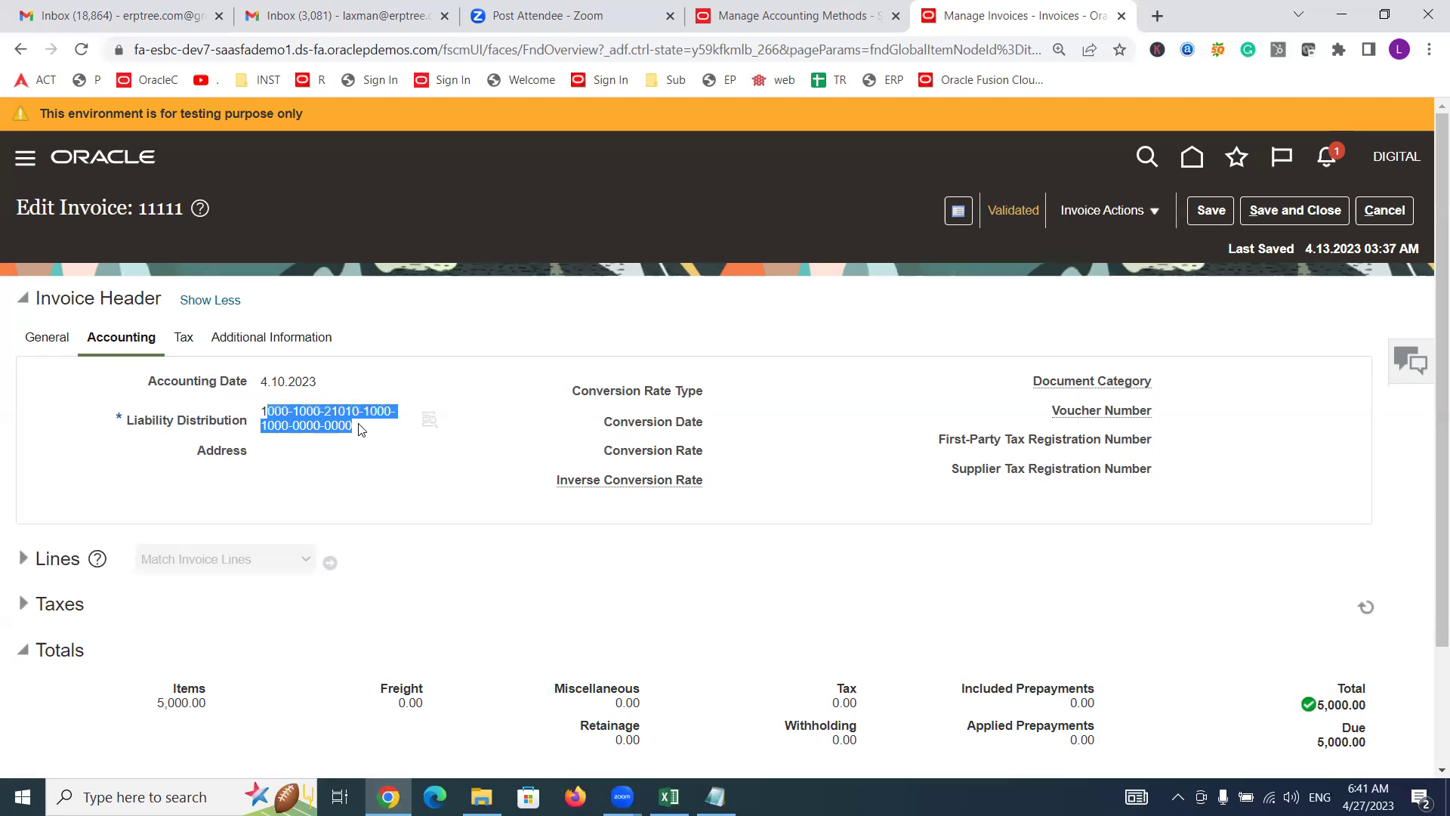
click(348, 449)
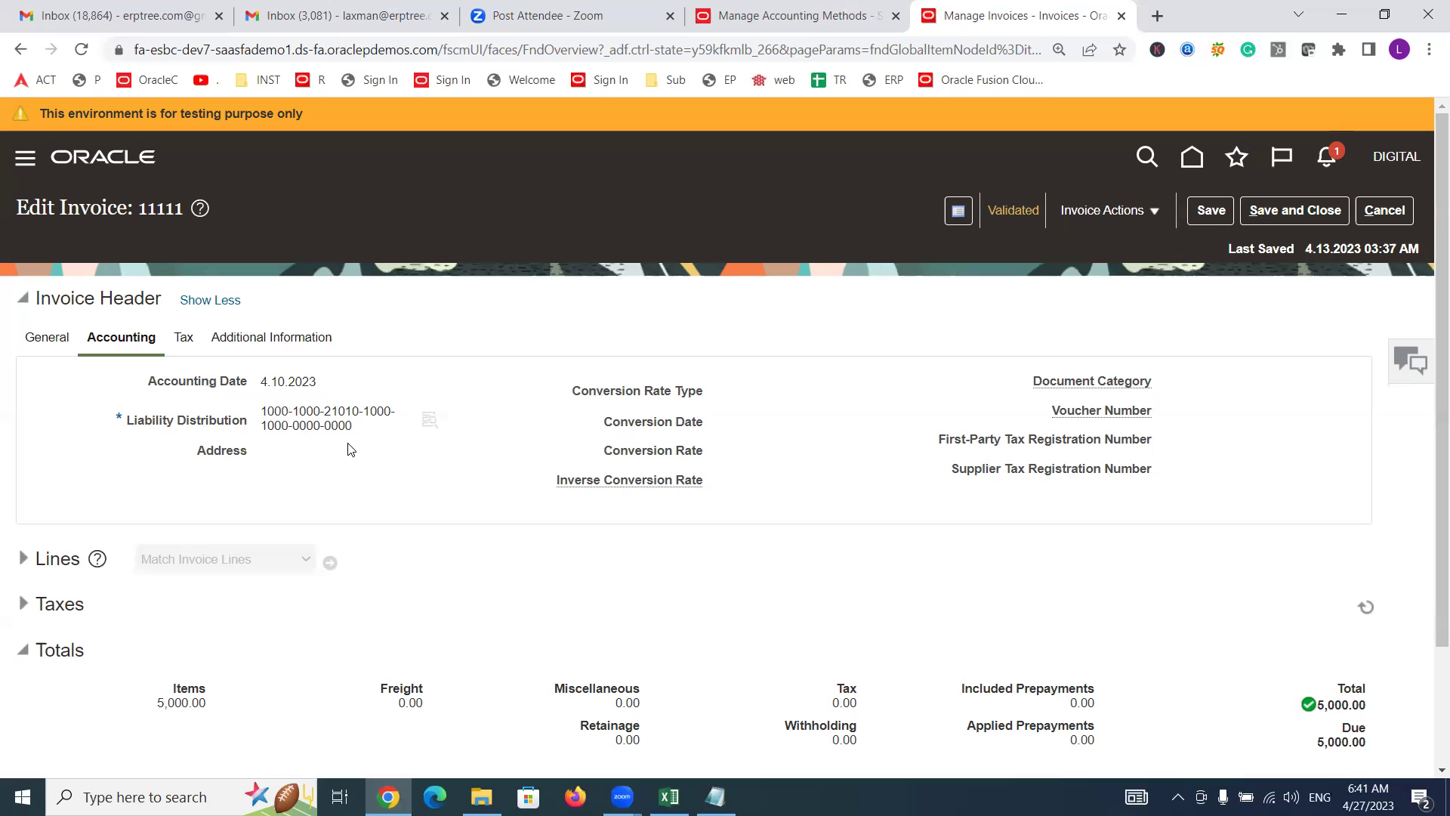
Step: In the Manage Accounting Methods browser tab, inspect the China Invoice Accrual Basis rule set in Standard Accrual for China's Payables assignments, and cancel editing the method
click(759, 14)
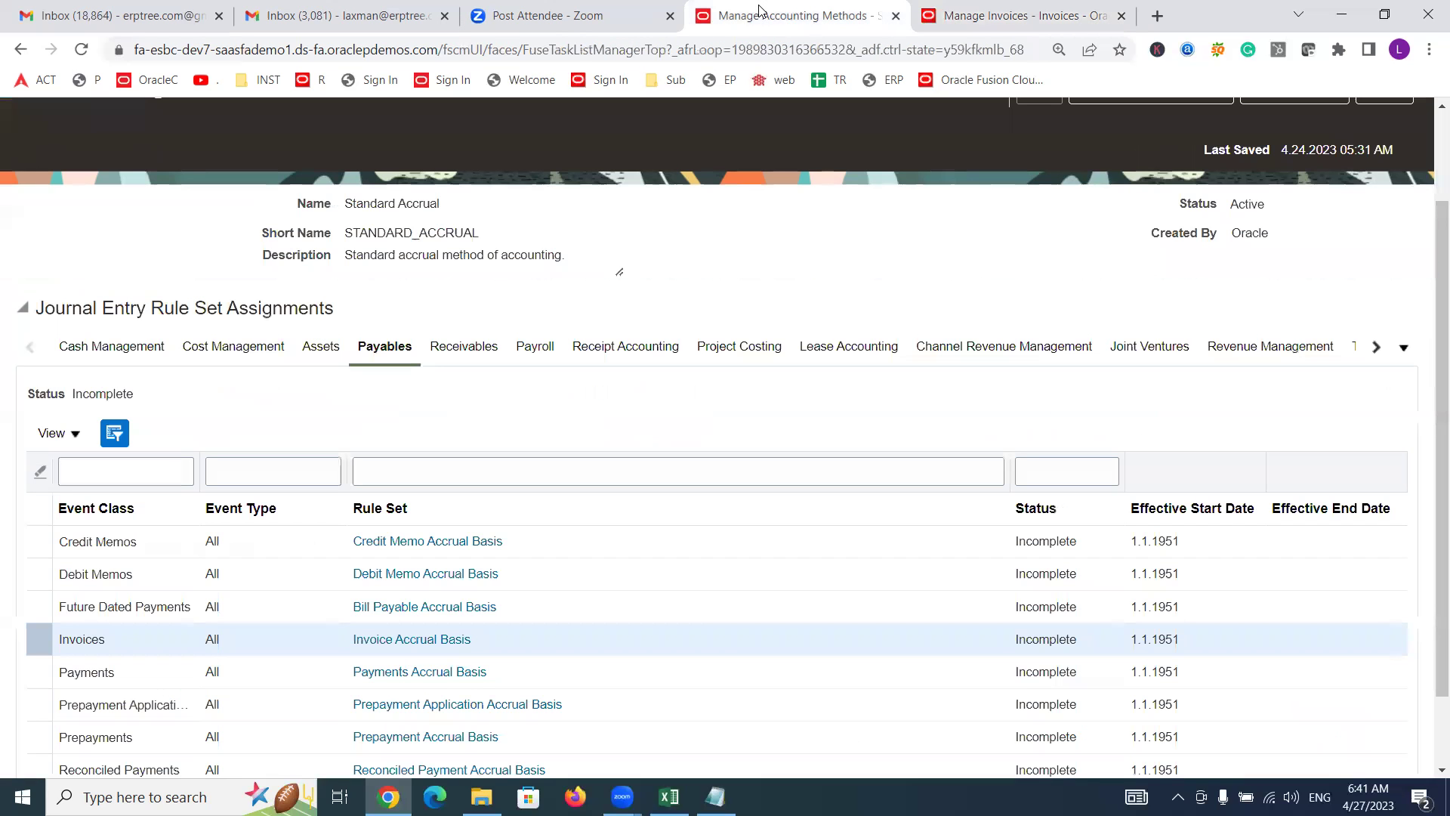
click(436, 639)
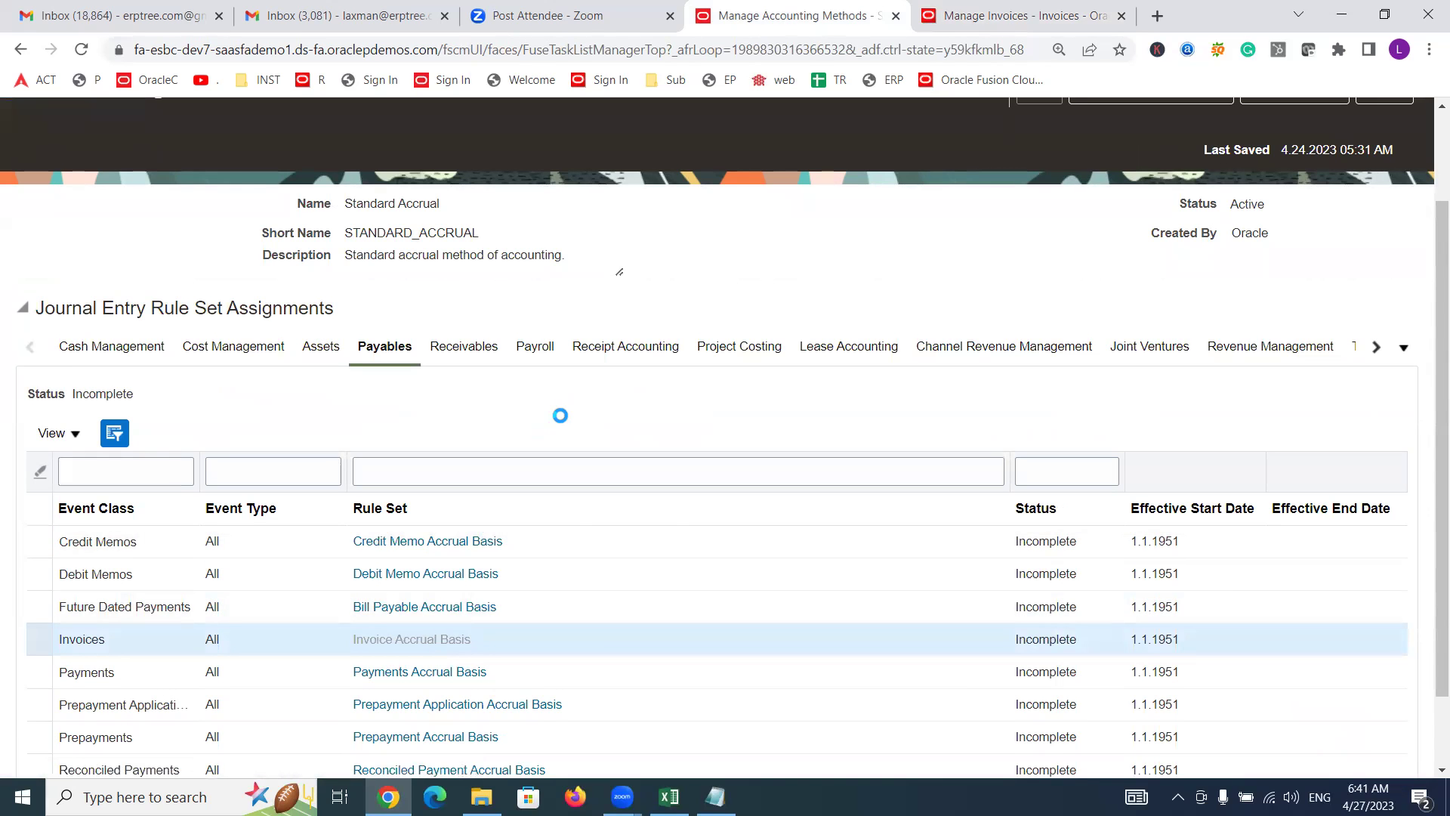
click(806, 222)
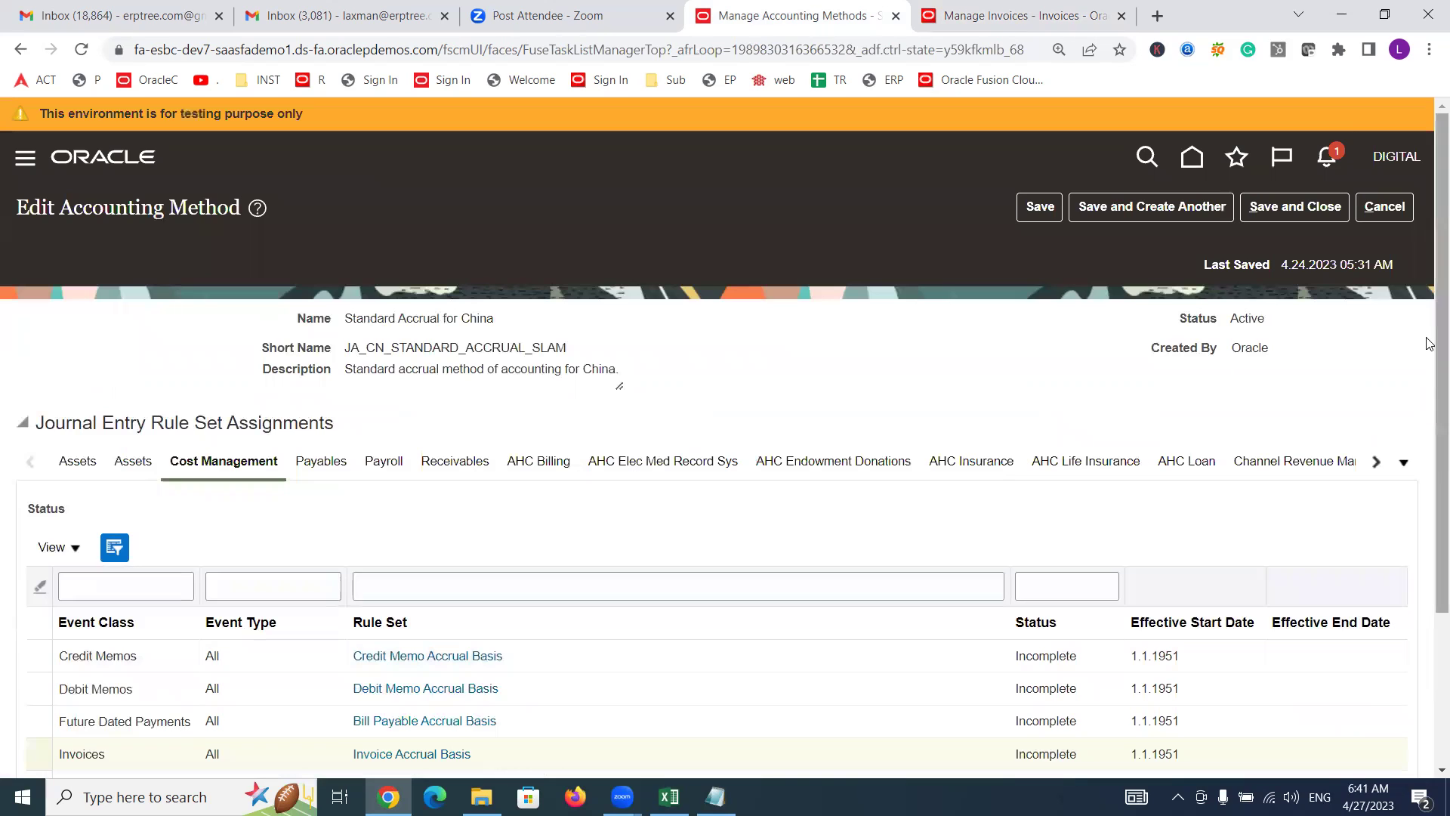
click(326, 466)
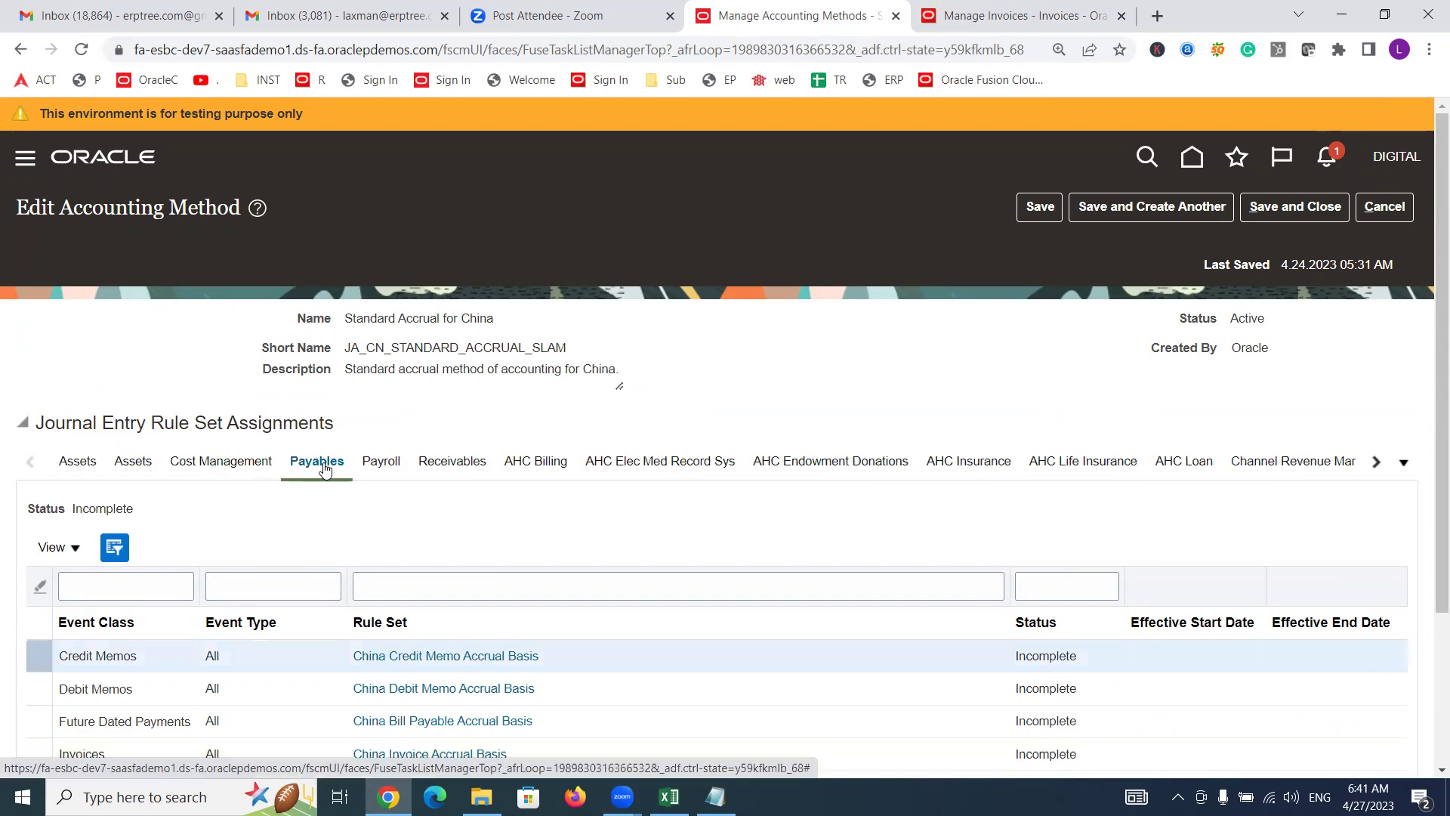
click(459, 754)
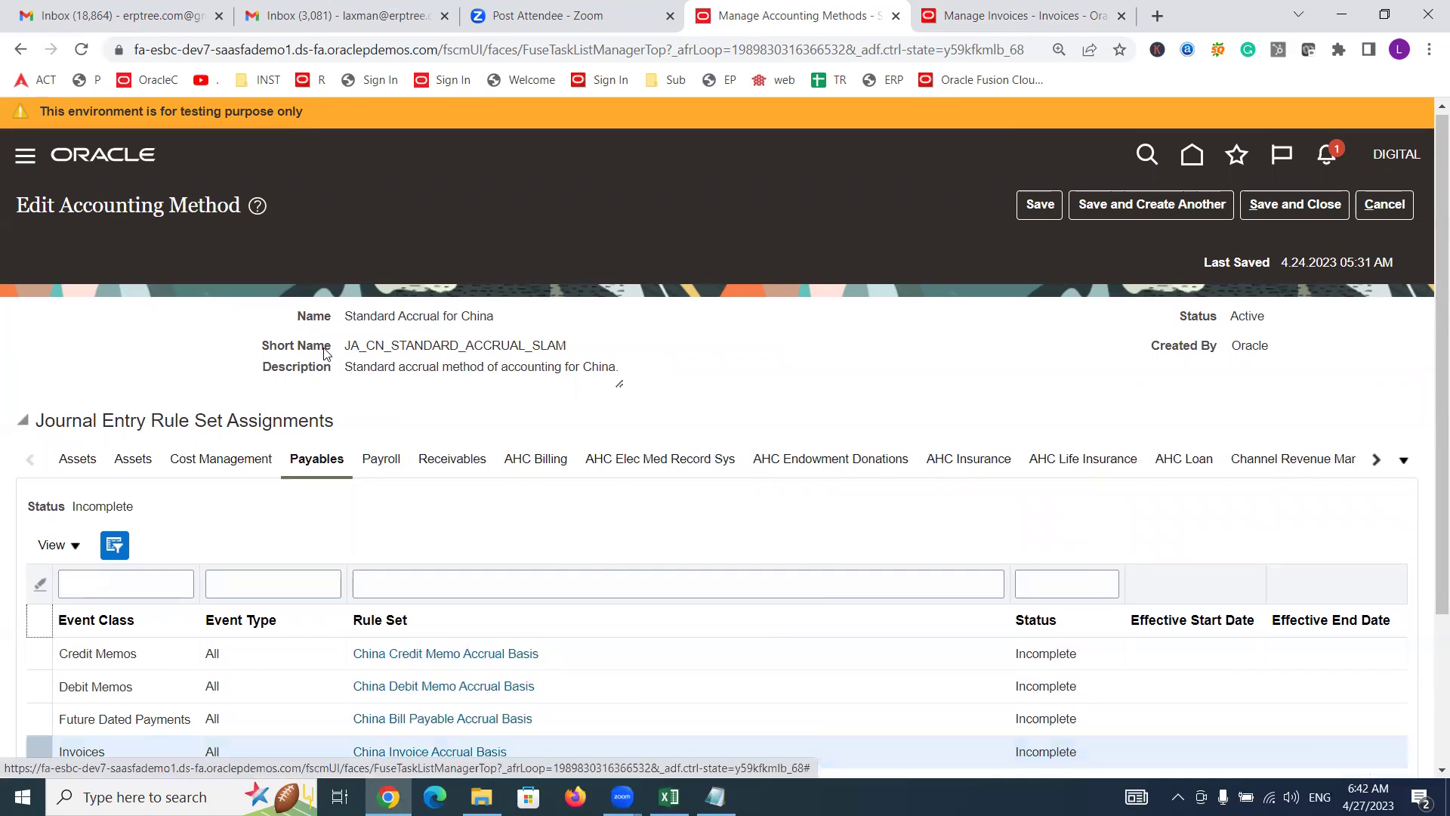
click(1385, 205)
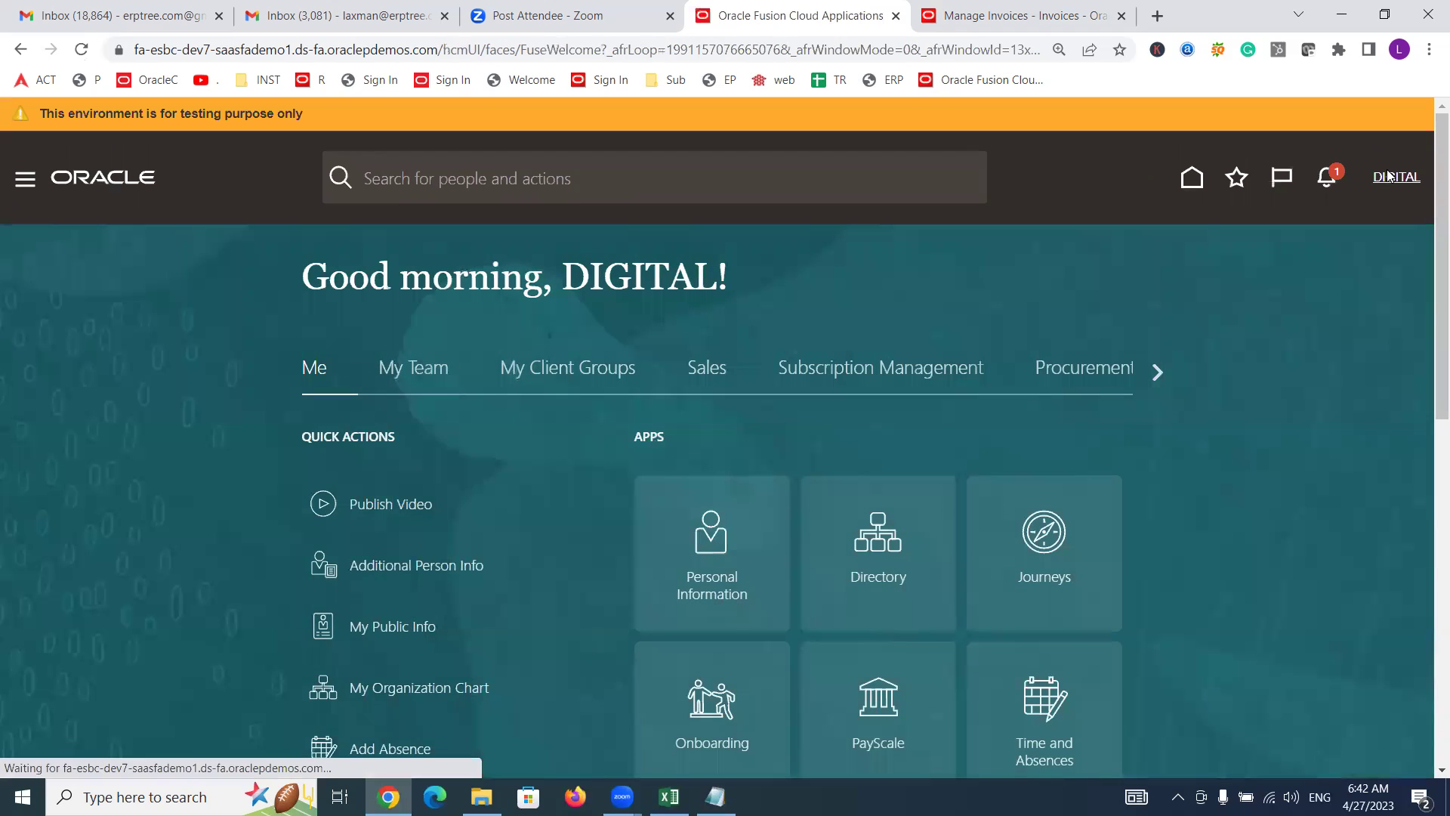
Step: Open the Digital Implementation Project from the implementation projects overview in Setup and Maintenance
click(1395, 180)
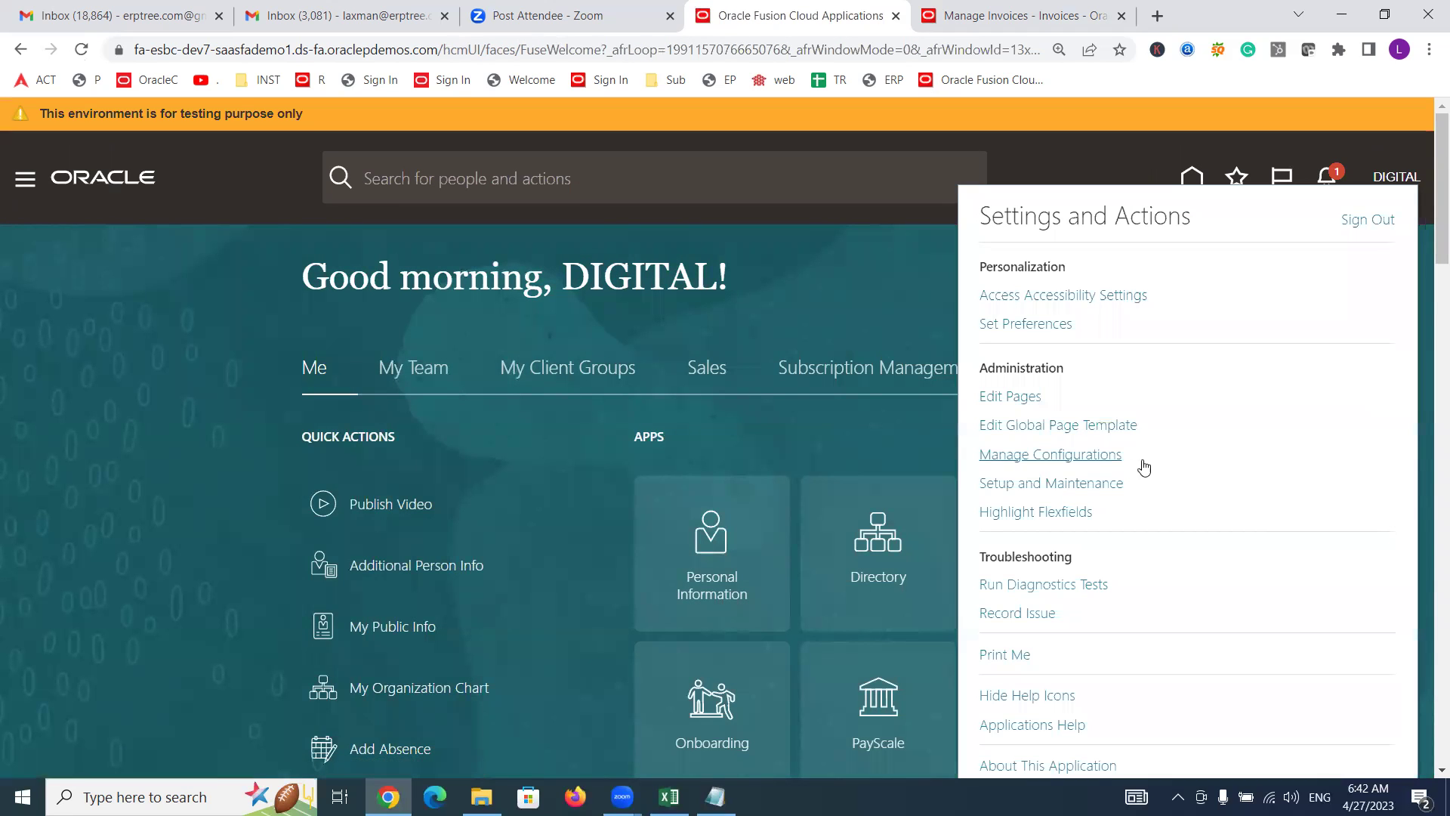
click(1084, 479)
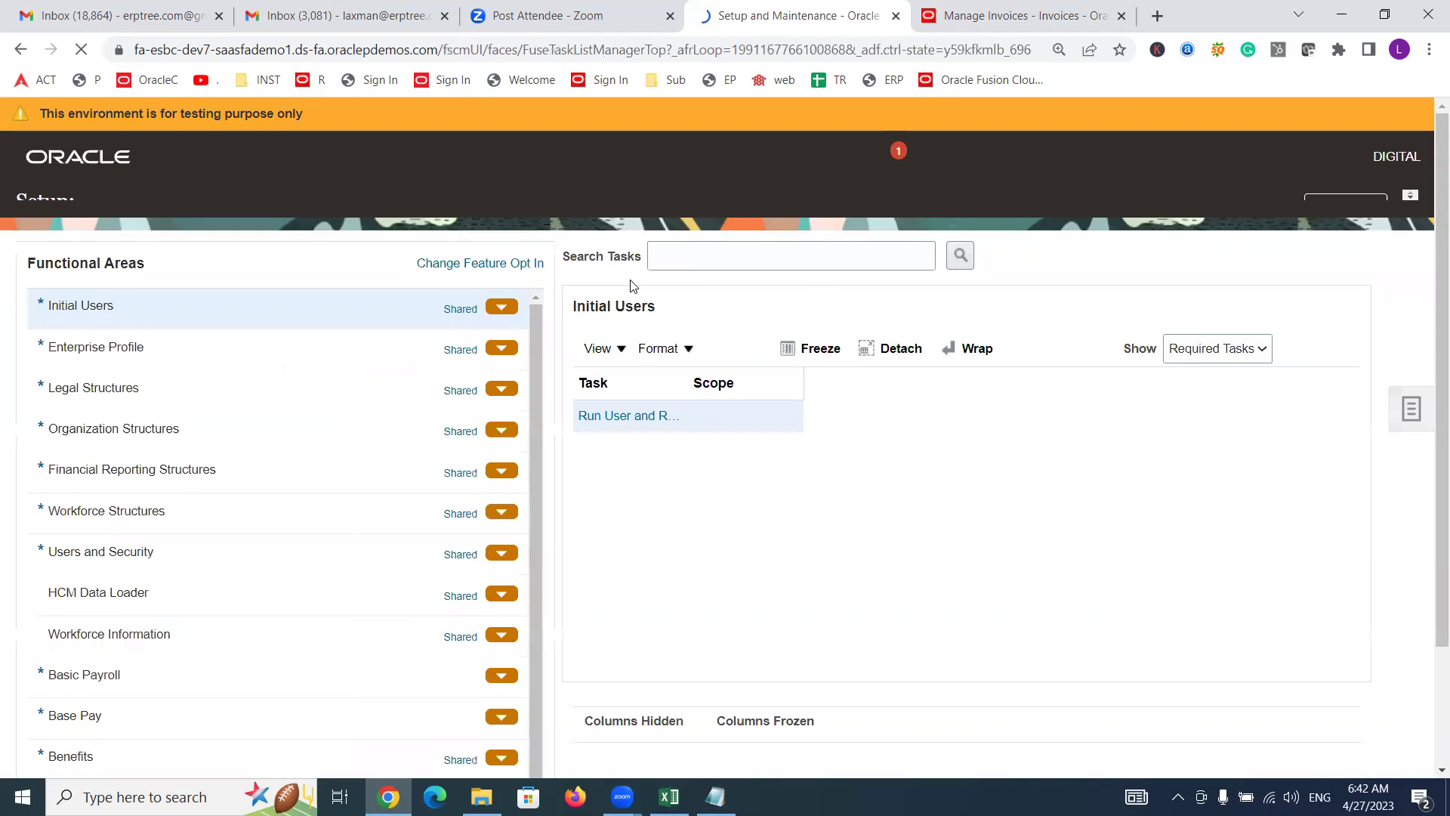
click(1411, 433)
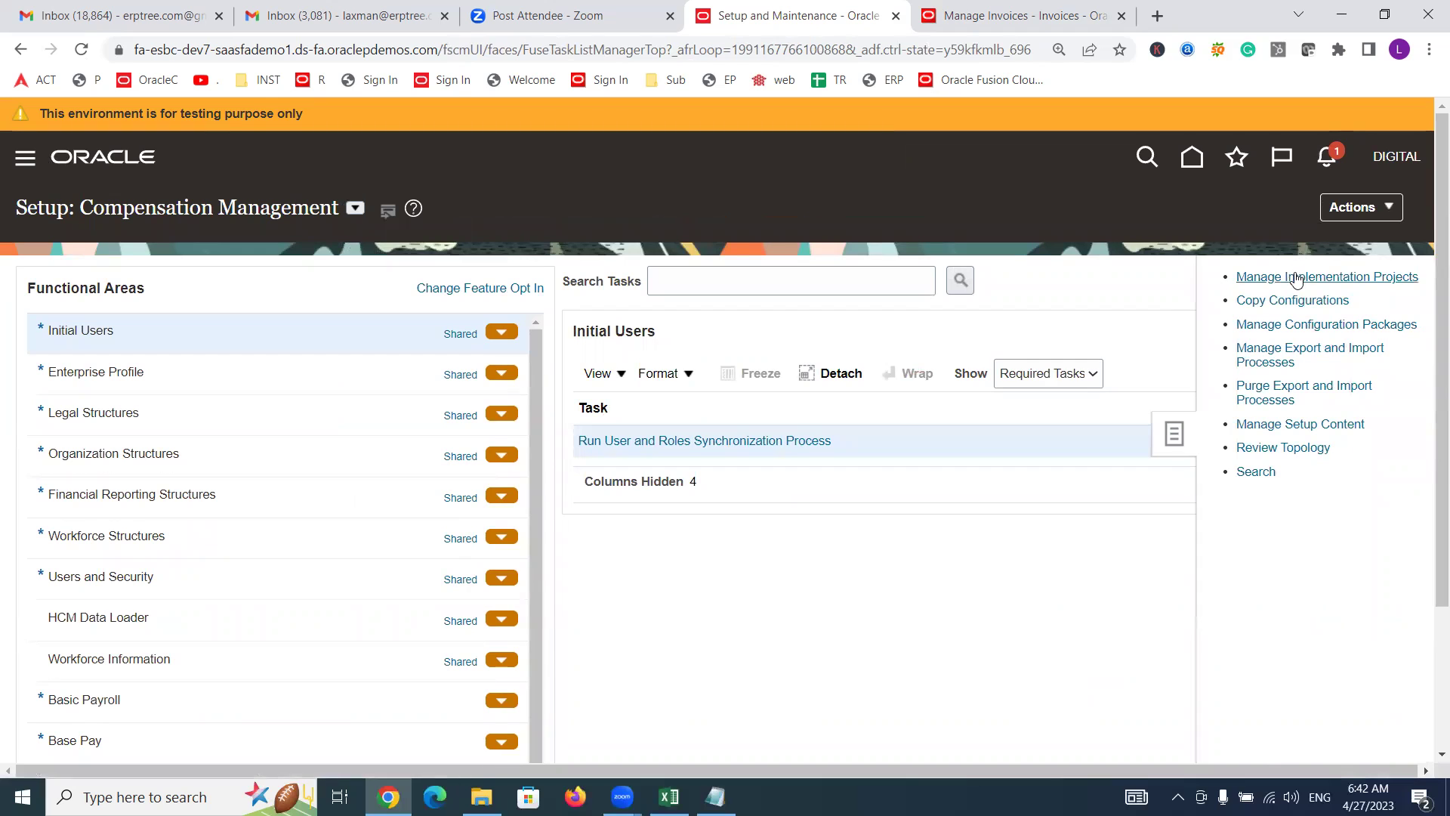
click(1293, 277)
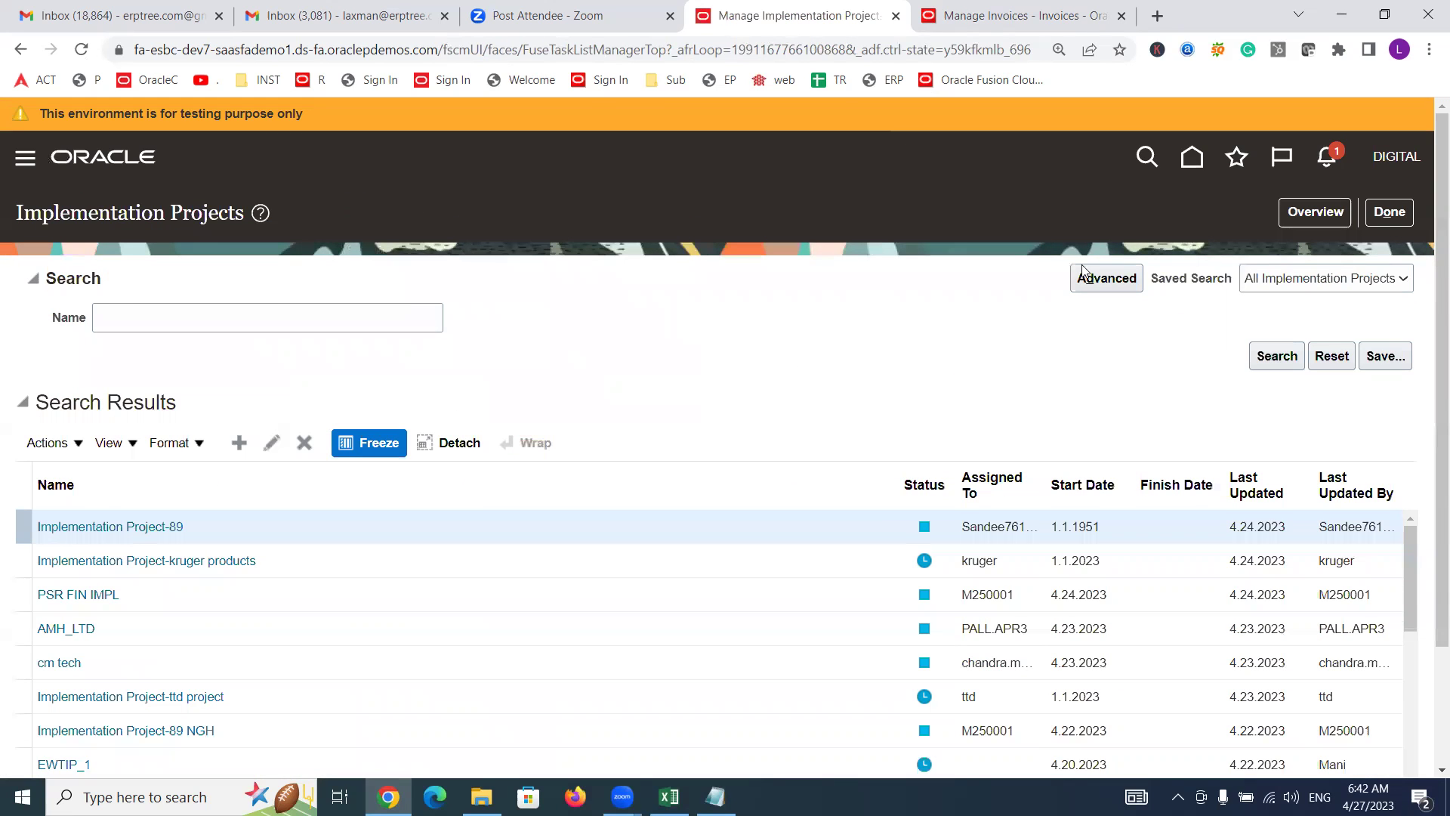
click(1313, 213)
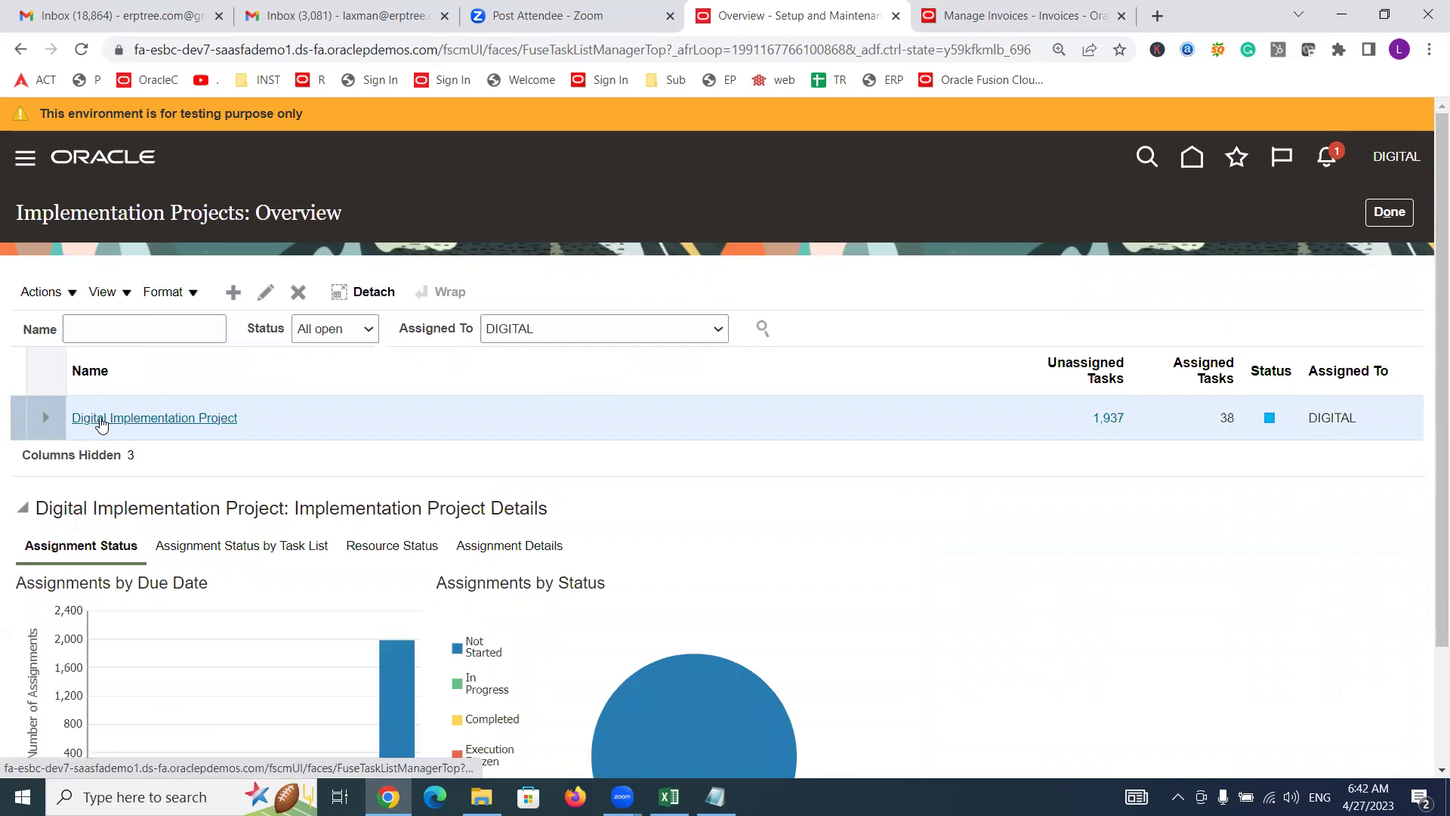
click(99, 417)
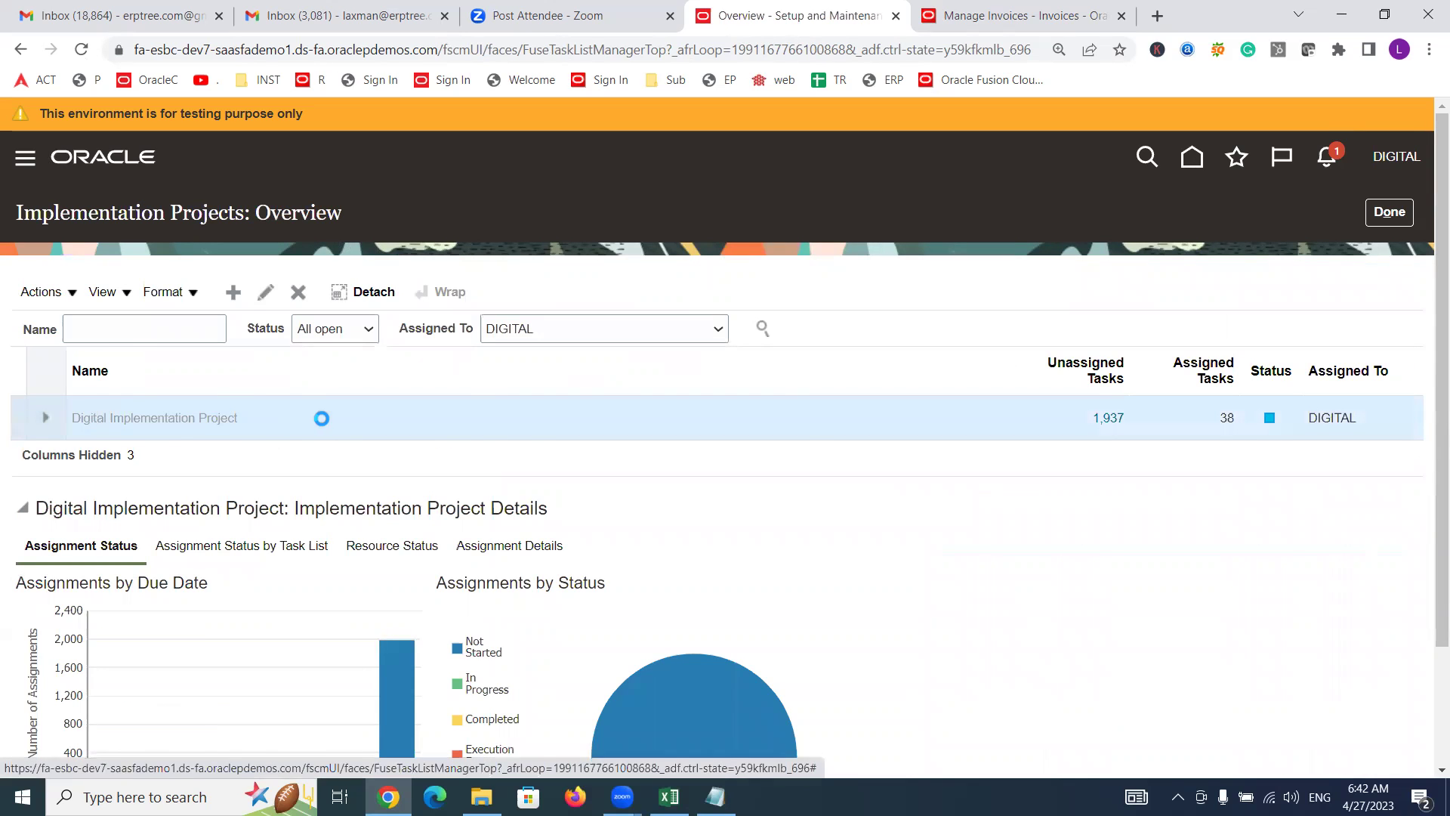
Step: Search the implementation project's tasks for "Accounting Methods"
click(132, 474)
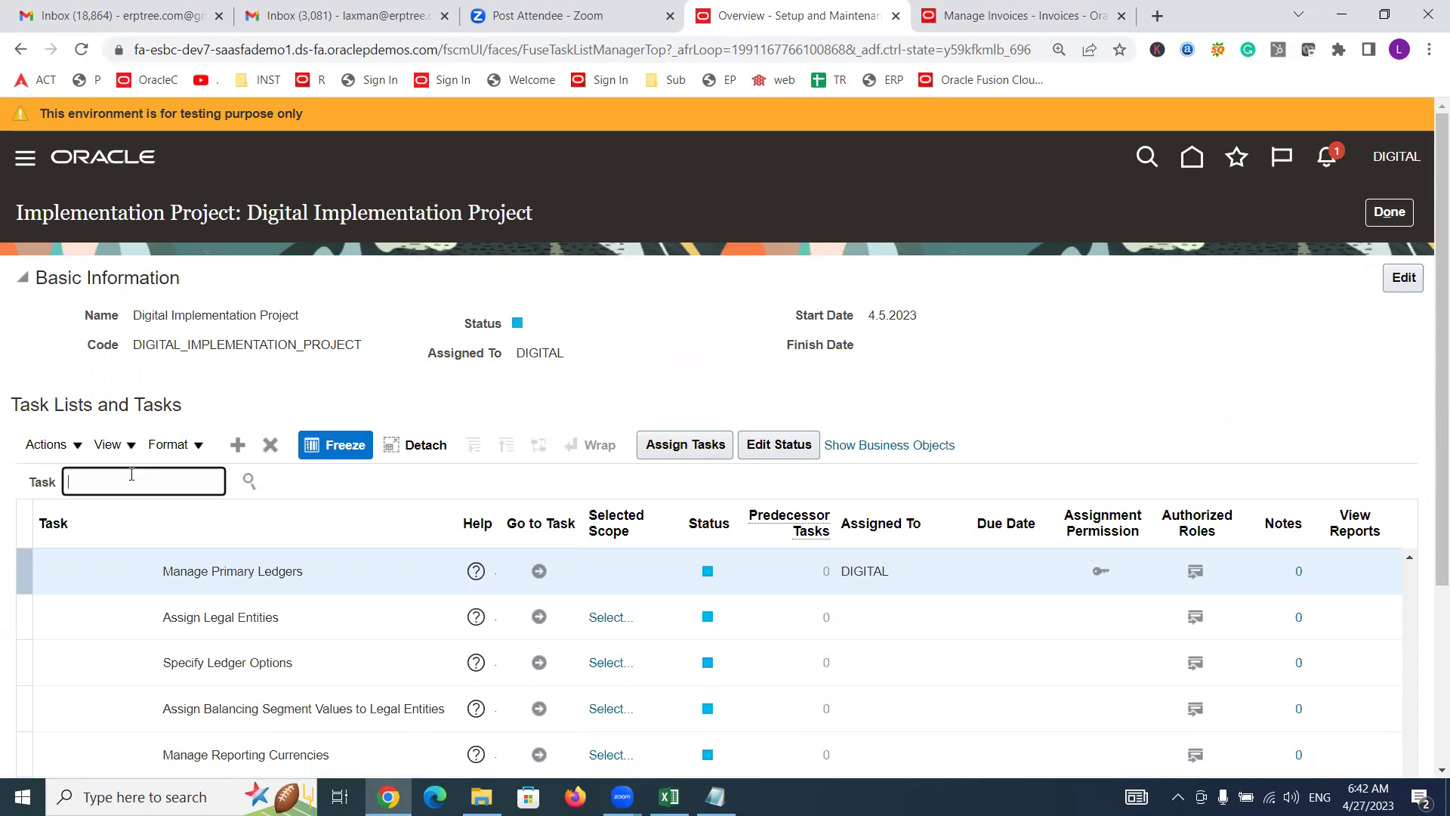
text(A)
text(ccounting Methods)
key(Return)
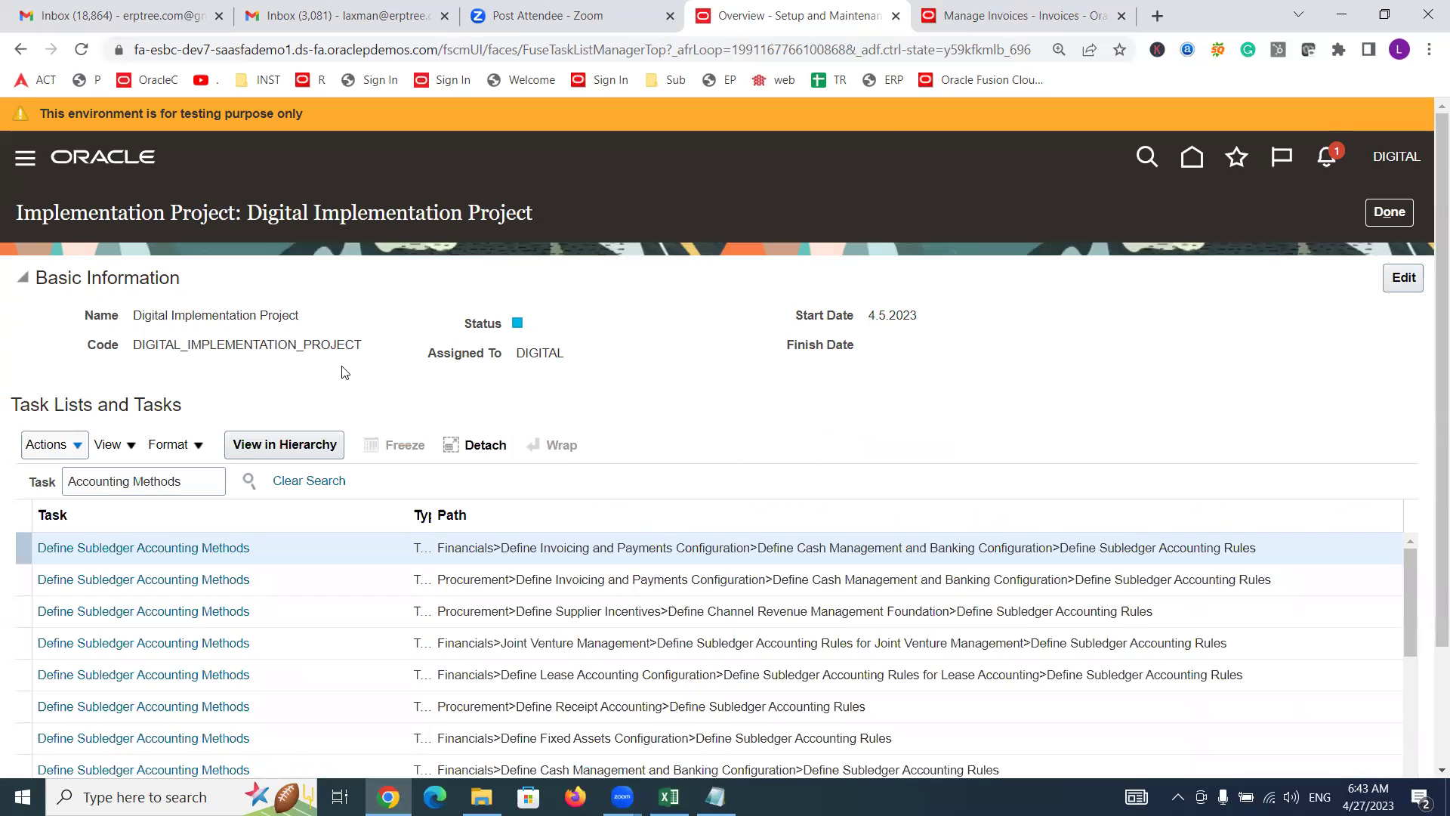
Step: Switch to the Excel training sheet and highlight the full SLA/SLAM component list, followed by each line from Event Classes to Mapping Set individually
click(668, 797)
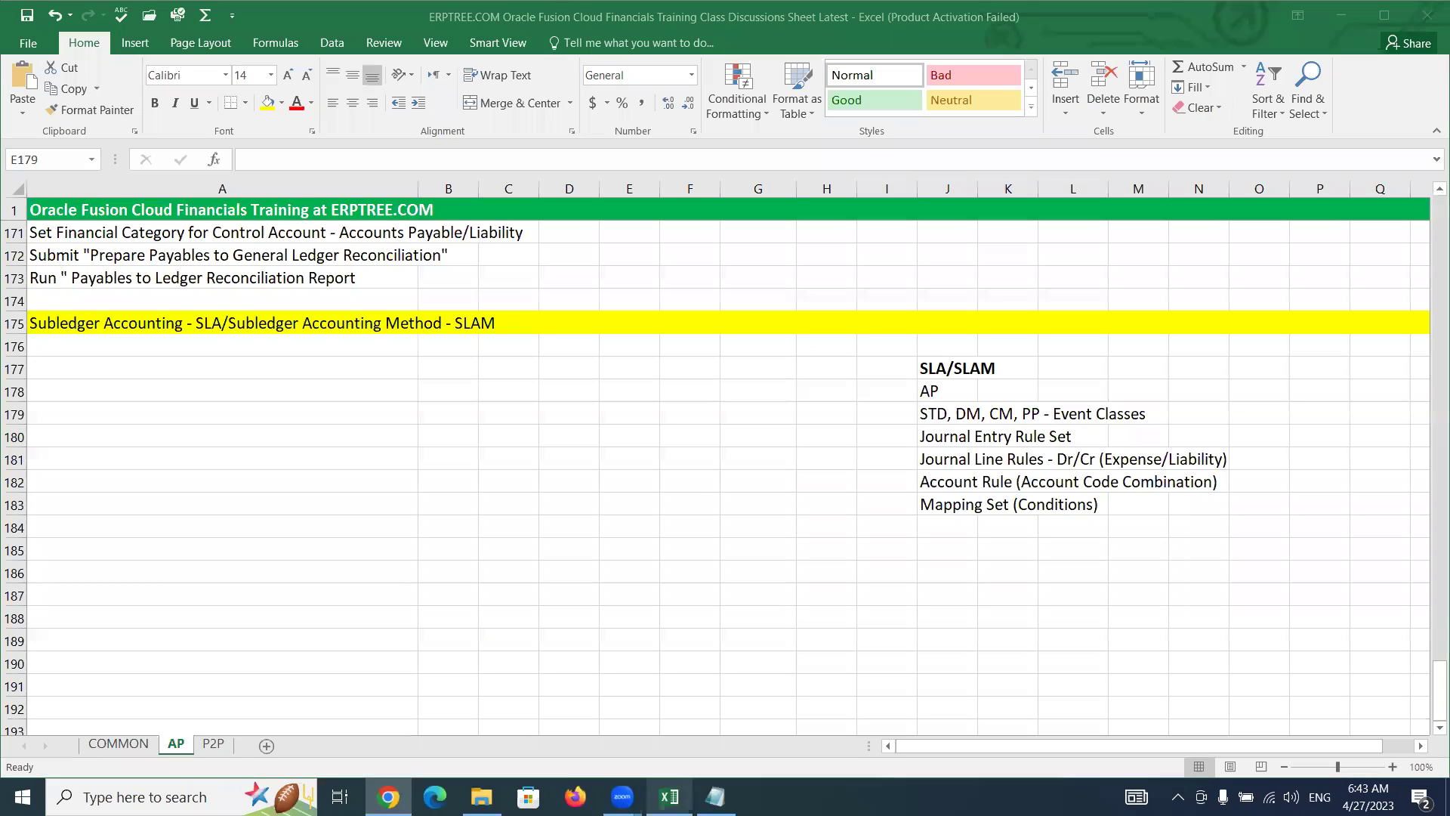
drag(932, 392, 1226, 512)
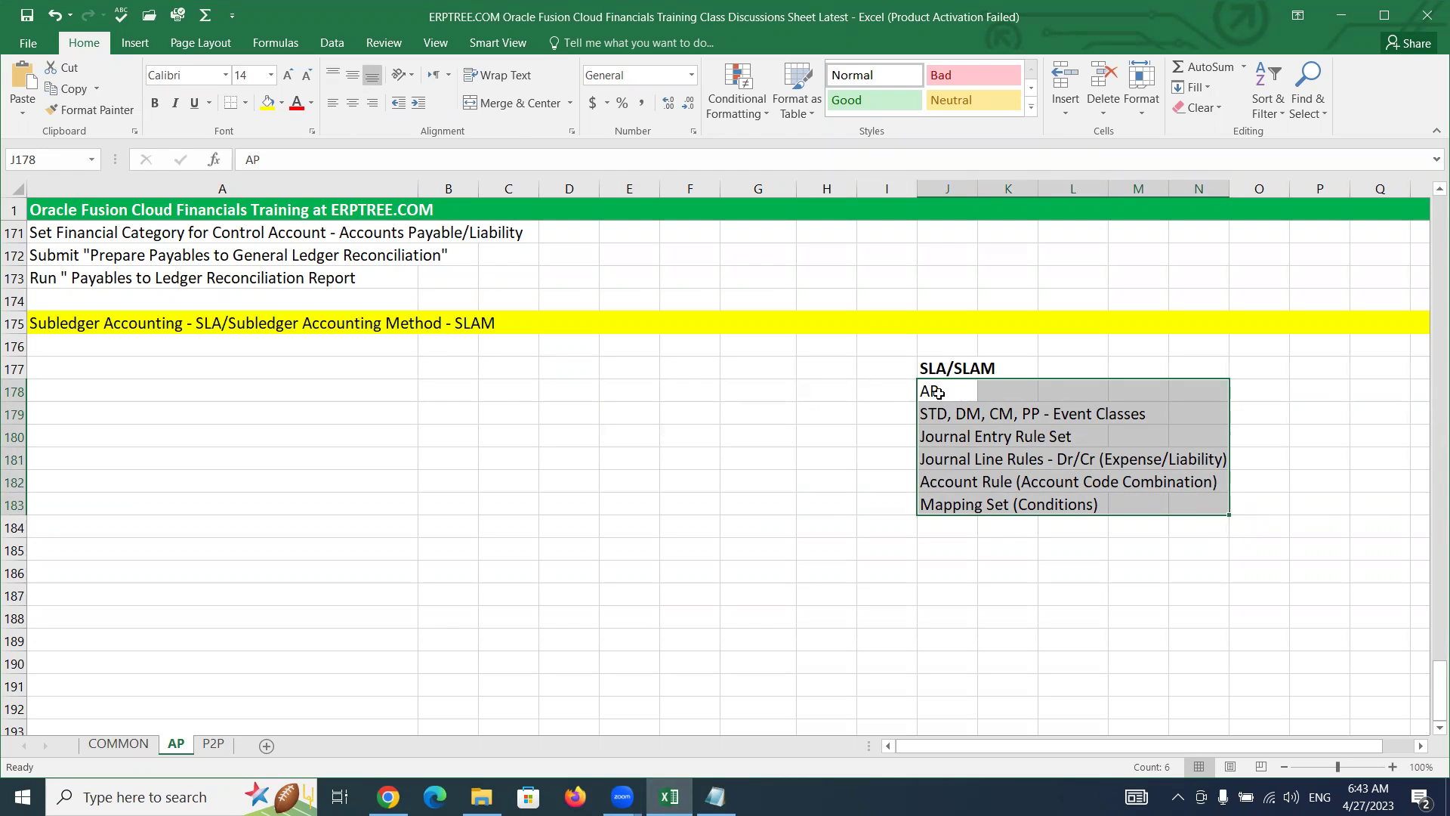
drag(936, 411, 1127, 412)
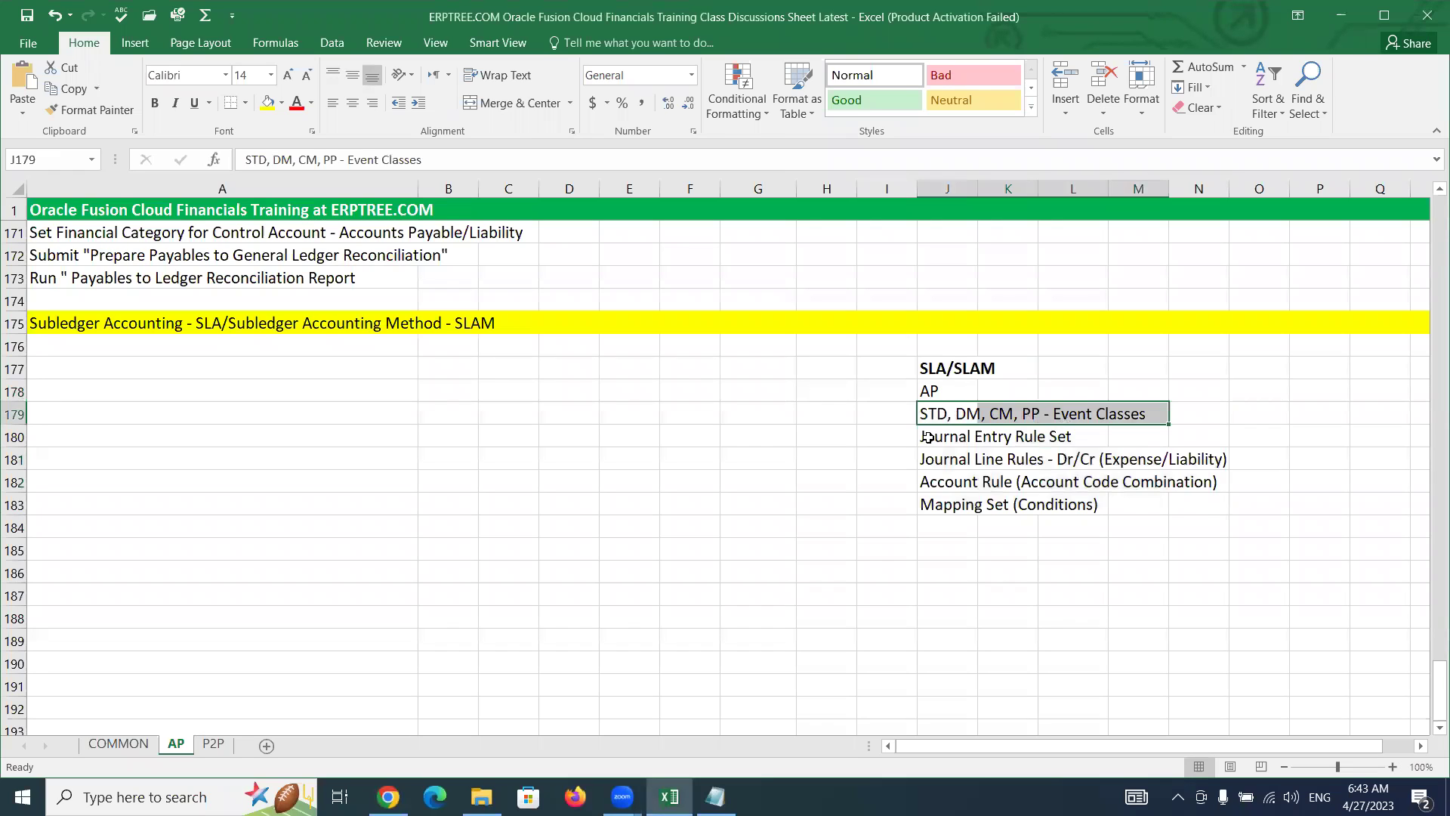
drag(927, 438, 1074, 435)
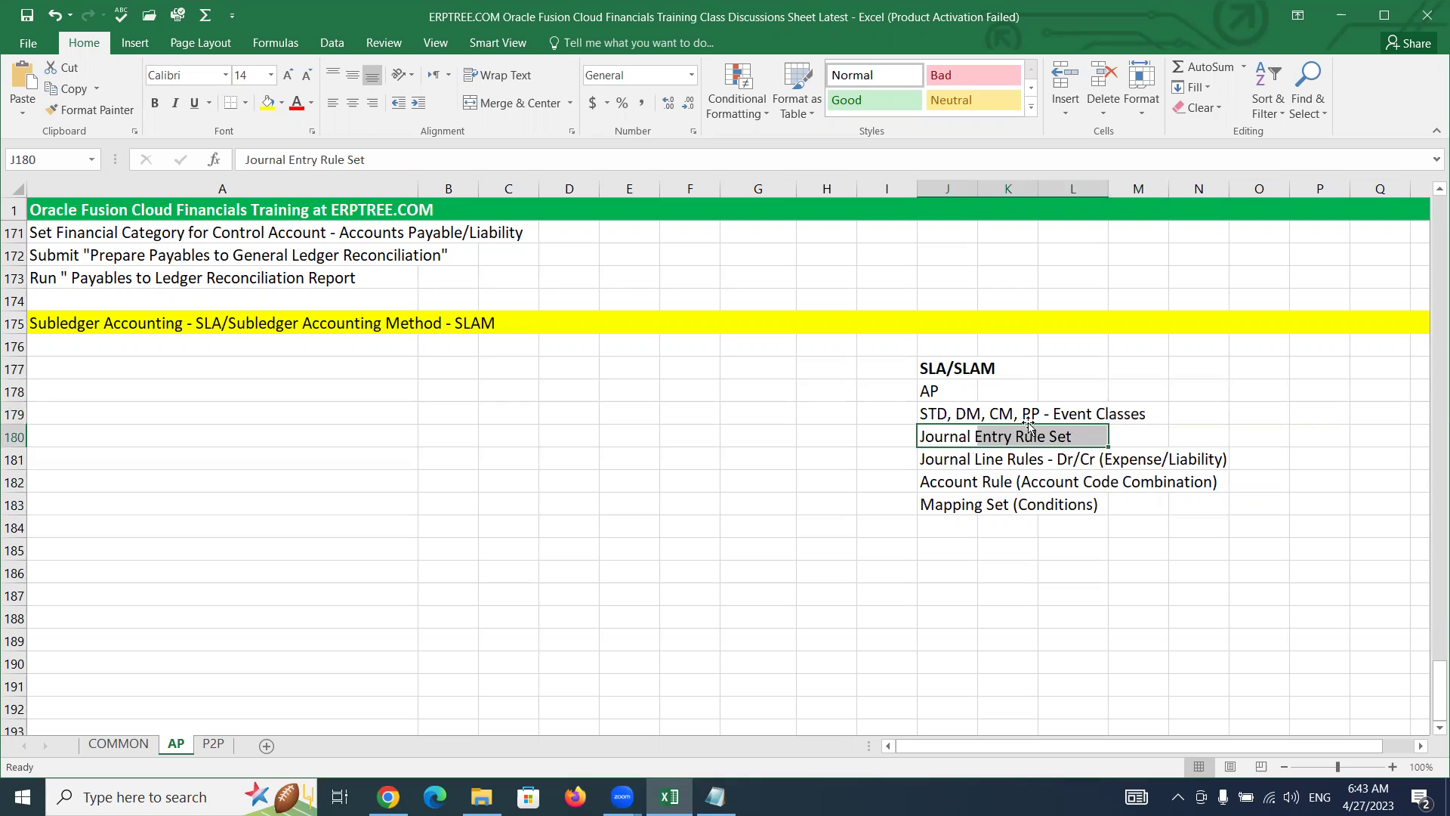
click(950, 459)
drag(949, 458, 1218, 462)
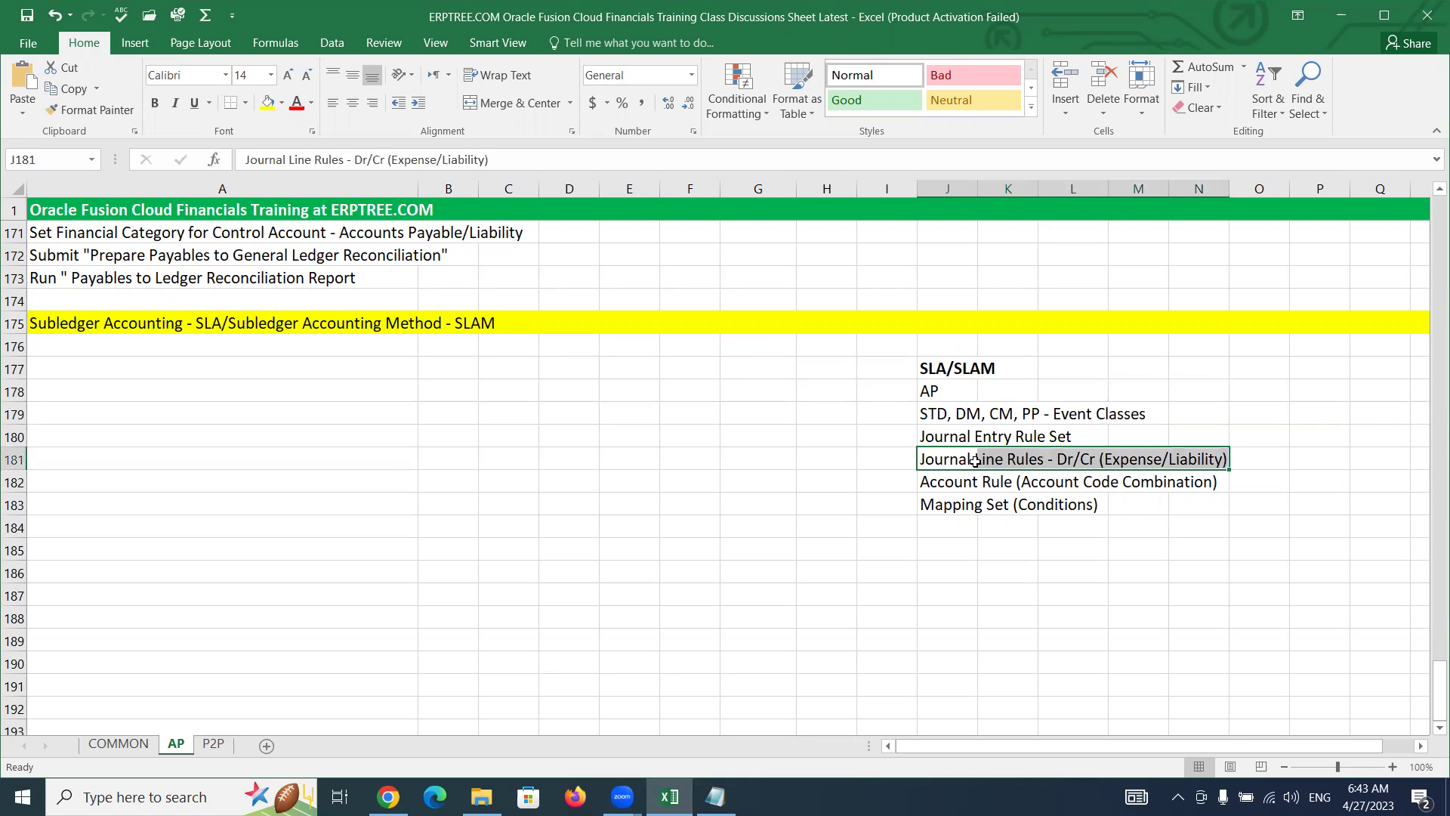
drag(941, 483, 1277, 478)
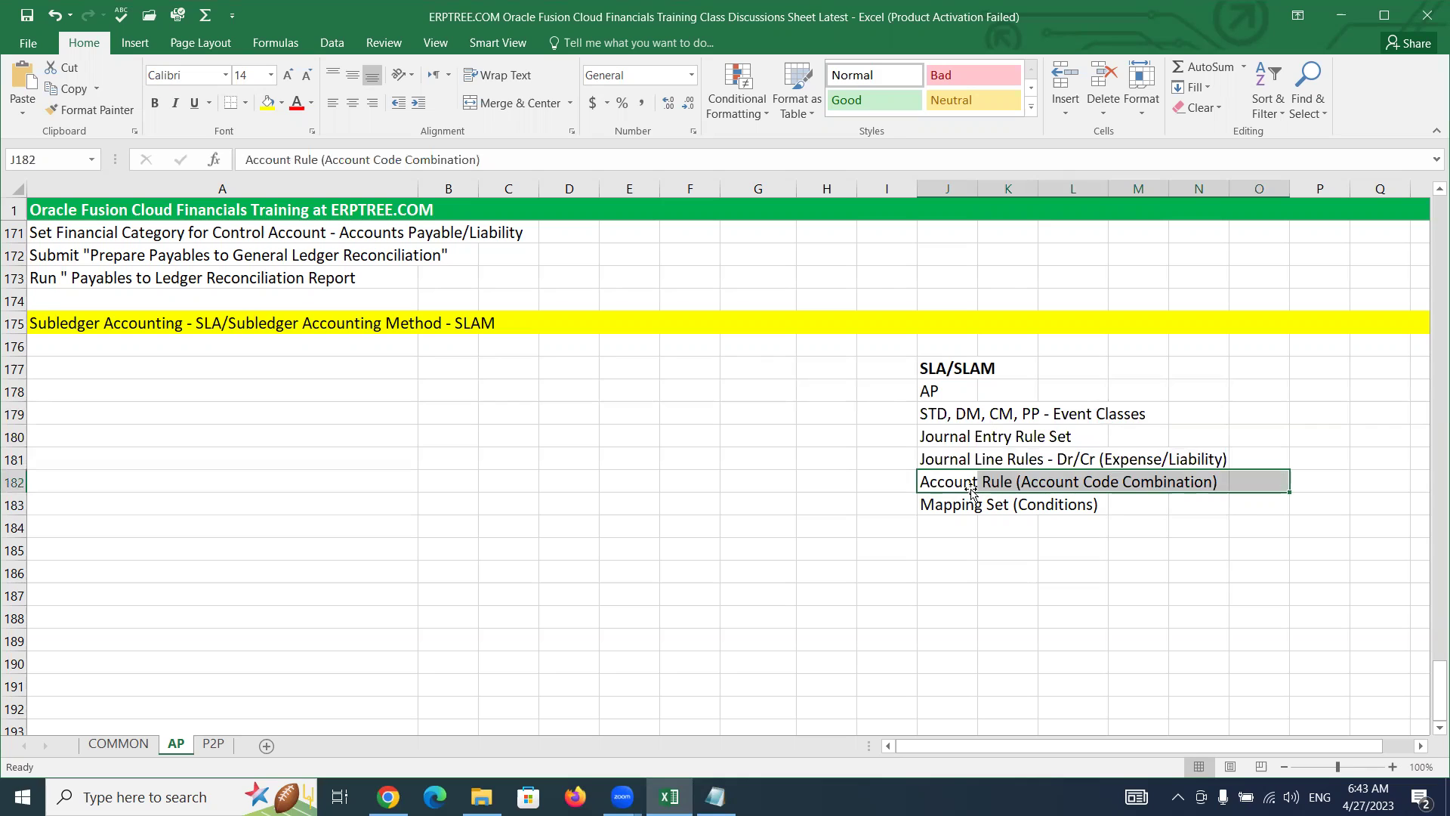
drag(940, 508, 1124, 504)
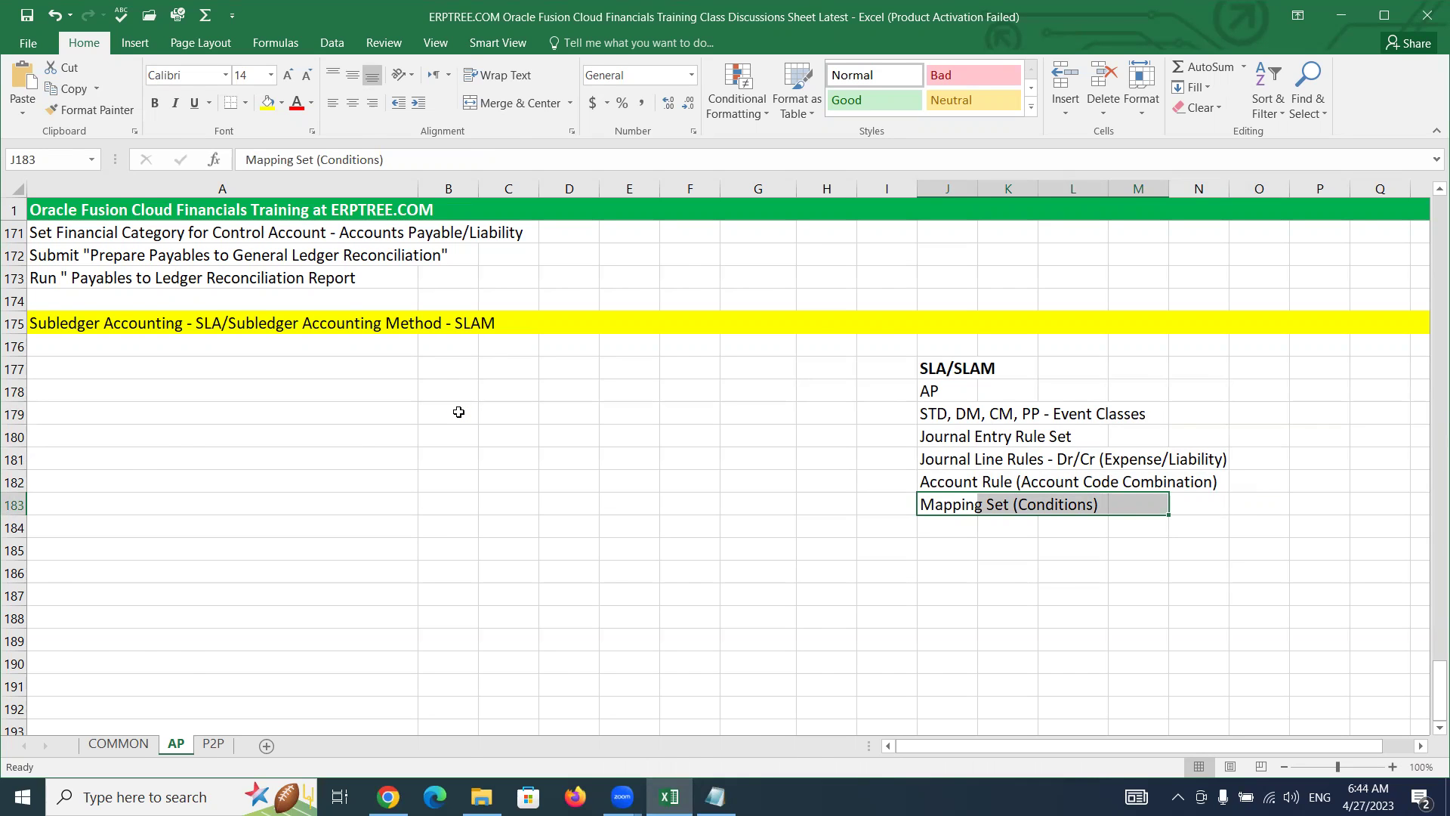
key(alt+Tab)
key(alt+Tab)
click(527, 404)
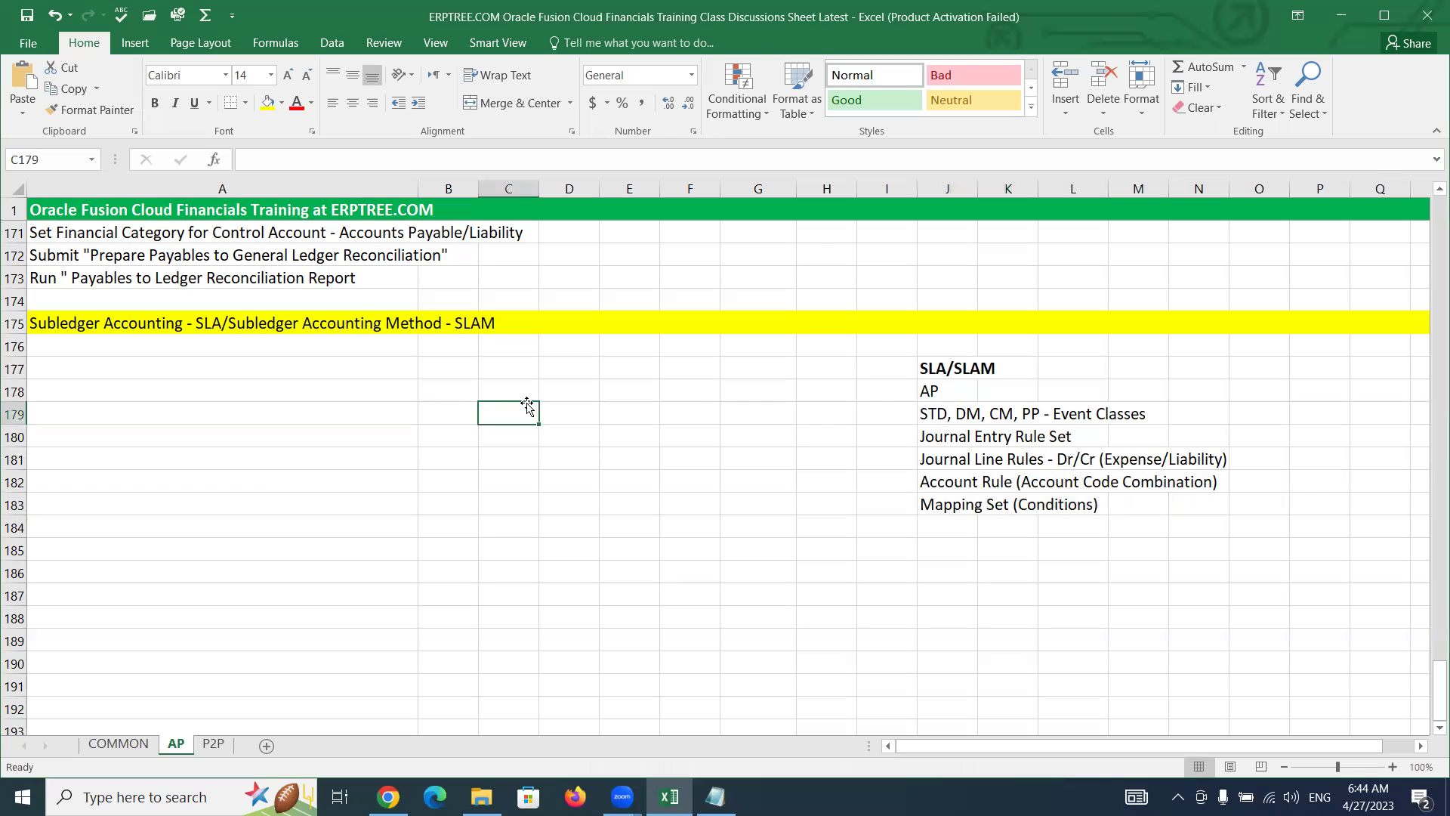
Step: Switch to the browser, open the first Define Subledger Accounting Methods result, and go to its Manage Accounting Methods task
key(alt+Tab)
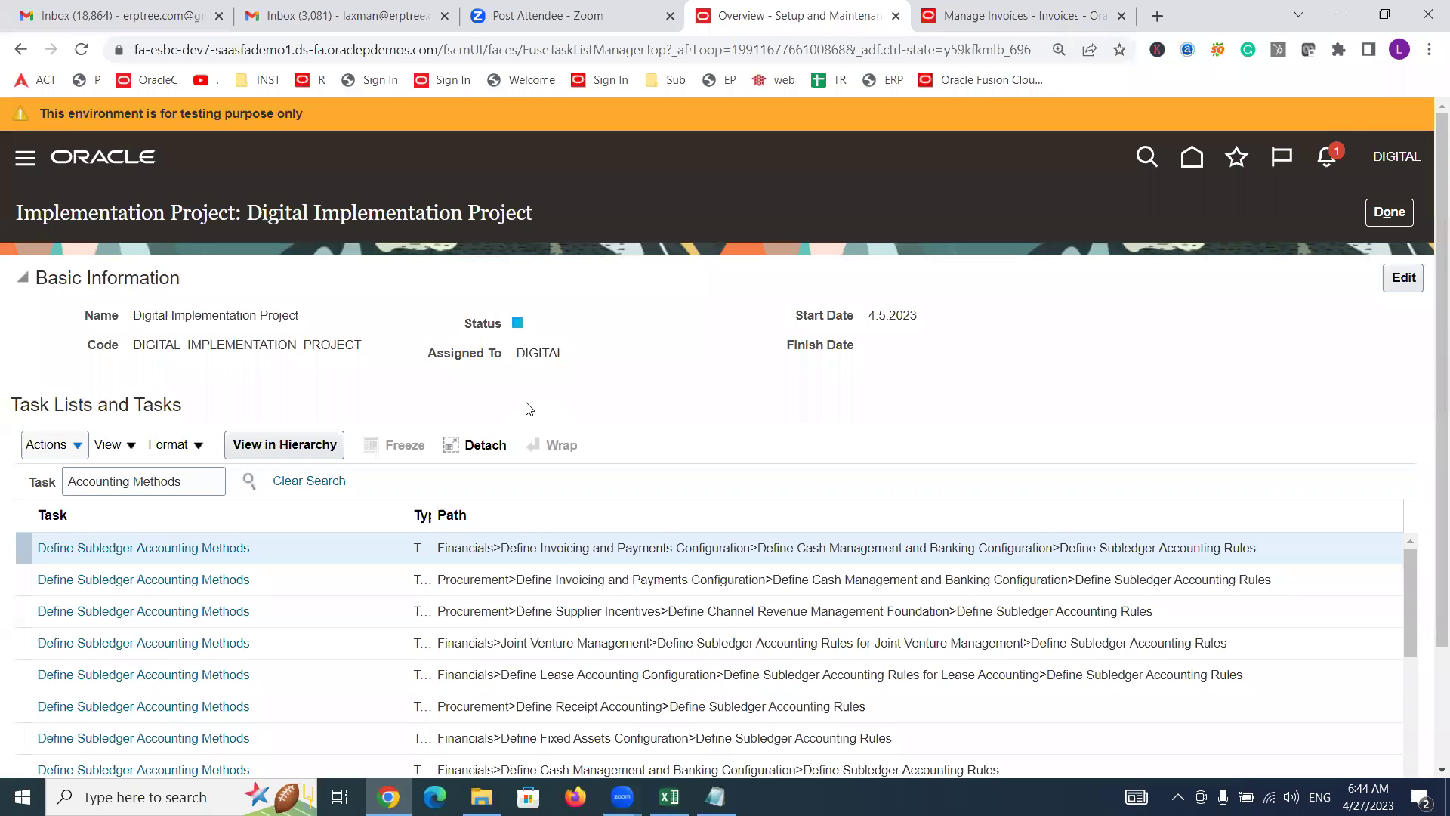
click(160, 552)
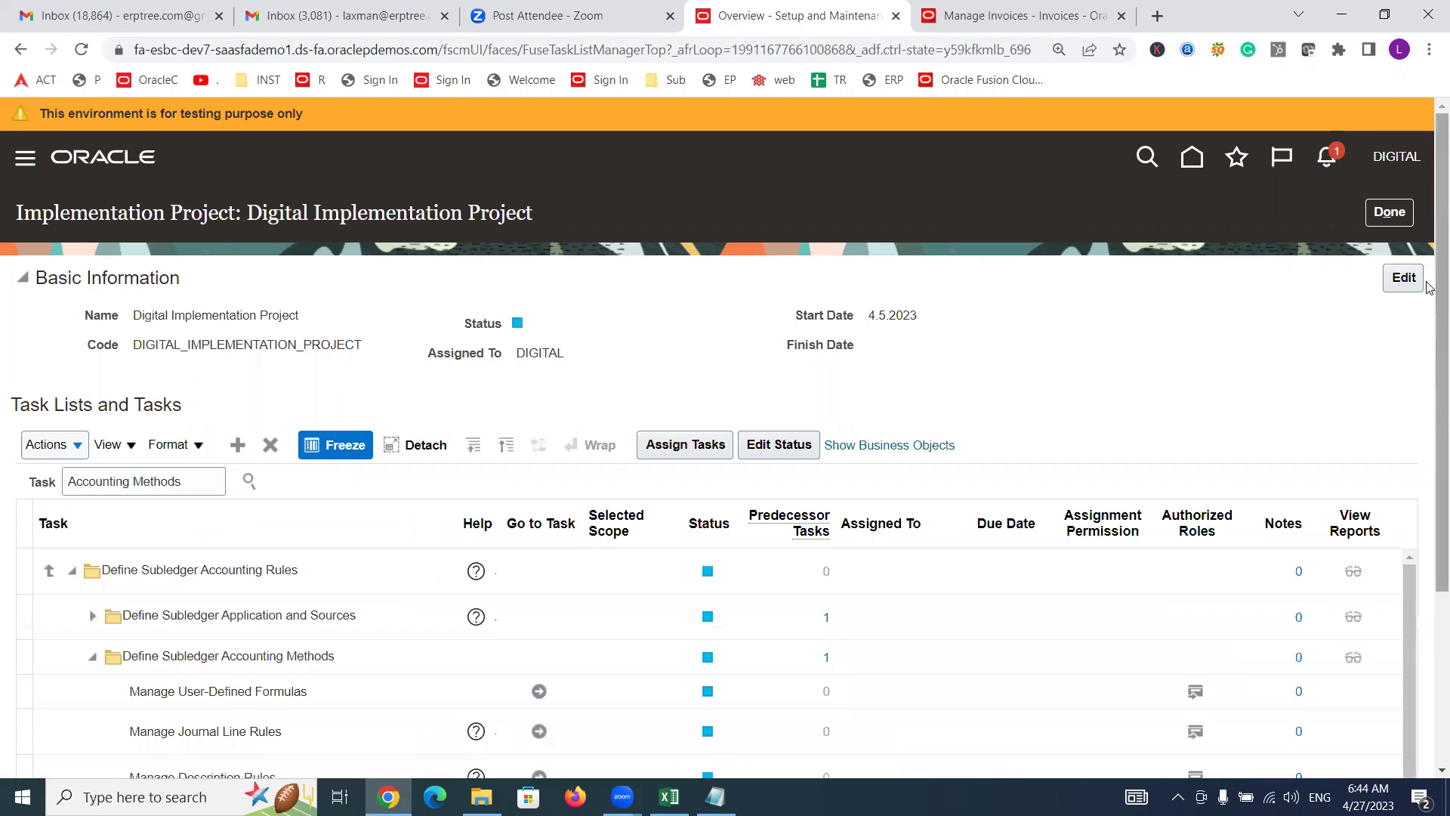
scroll(1428, 481, down, 3)
scroll(1428, 481, down, 1)
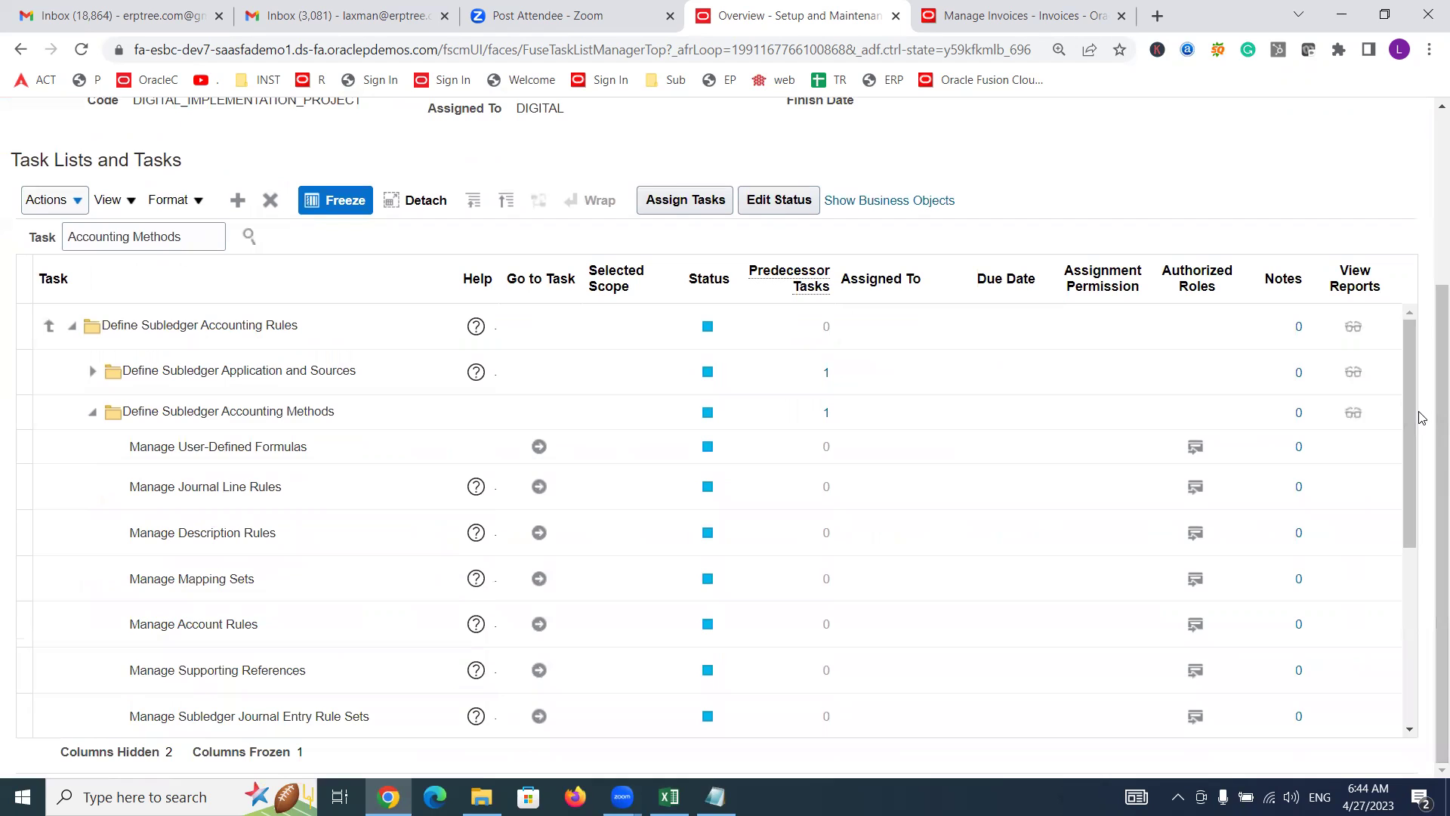
scroll(1408, 411, down, 3)
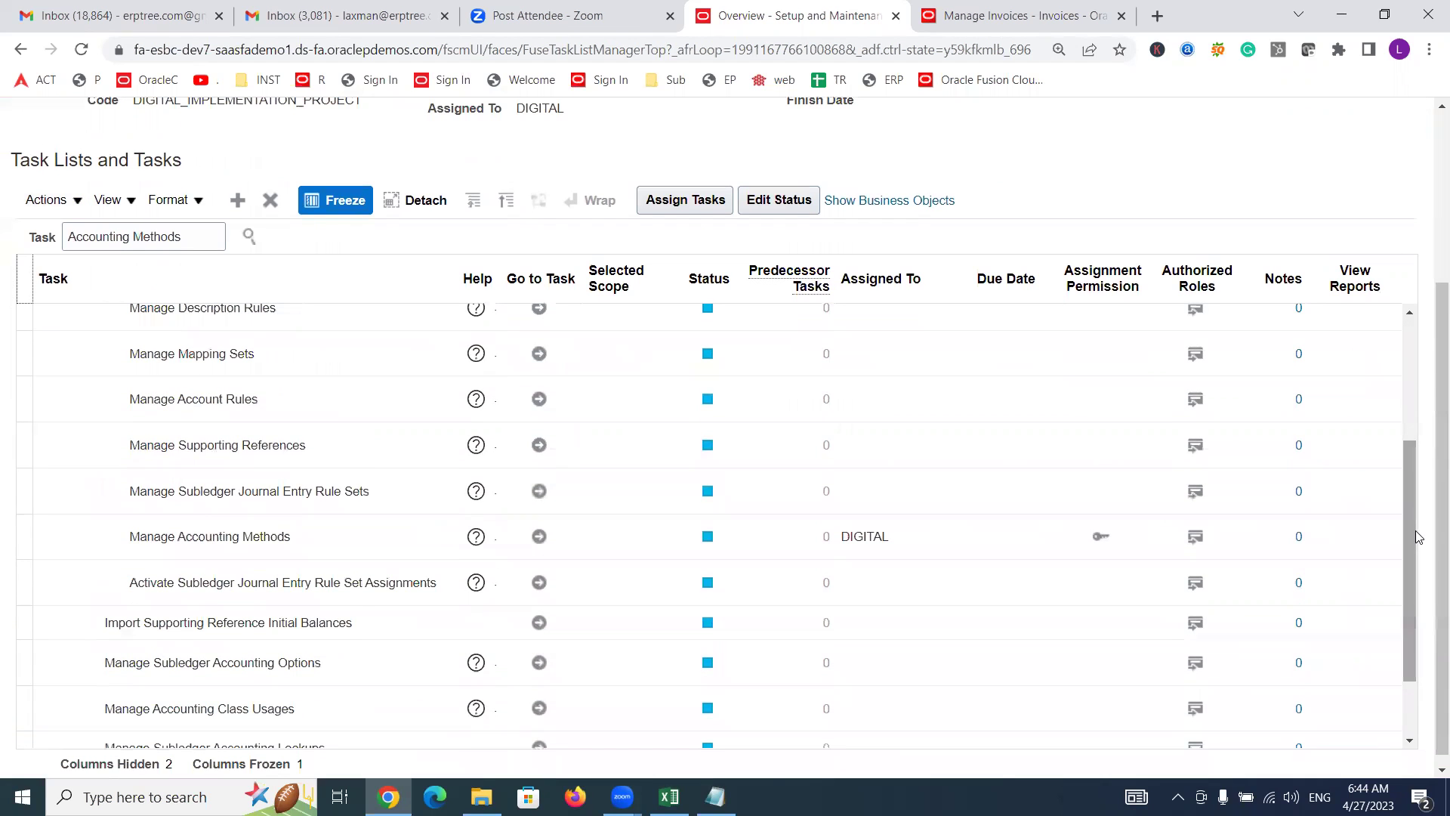
click(540, 536)
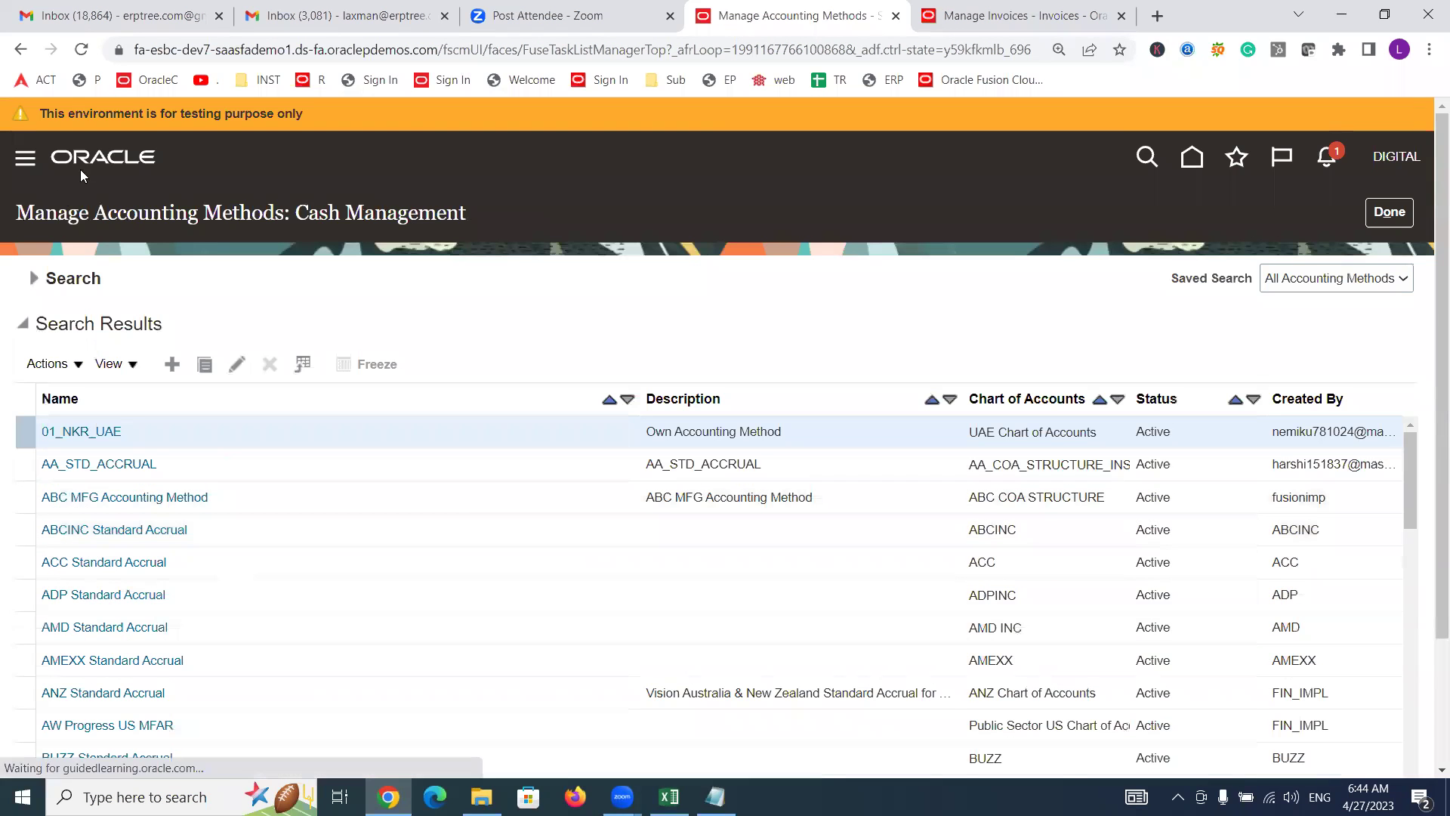
Step: Find the Oracle-created Standard Accrual method in the accounting methods list and open it
scroll(1426, 226, down, 2)
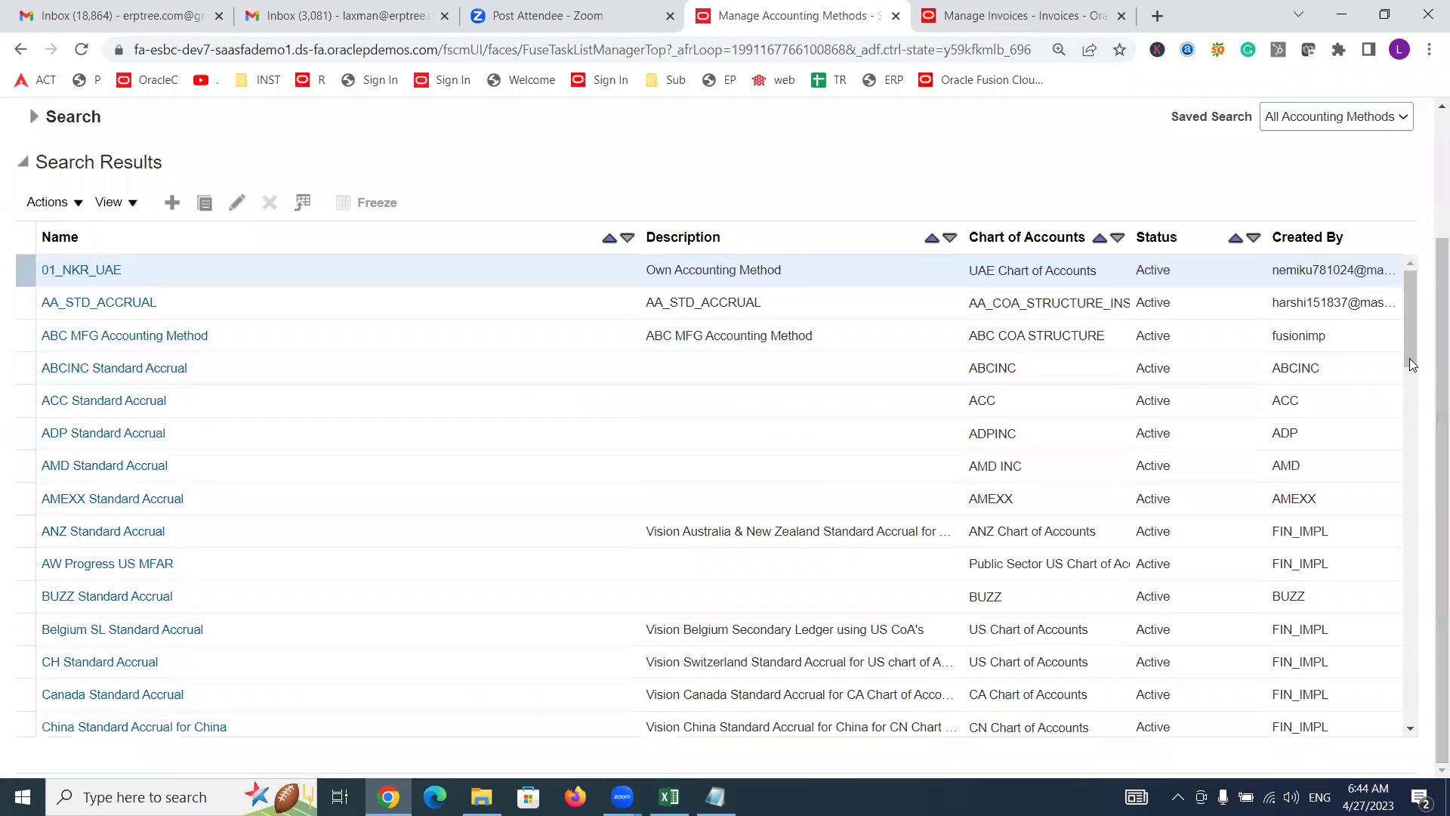
drag(1406, 328, 1426, 639)
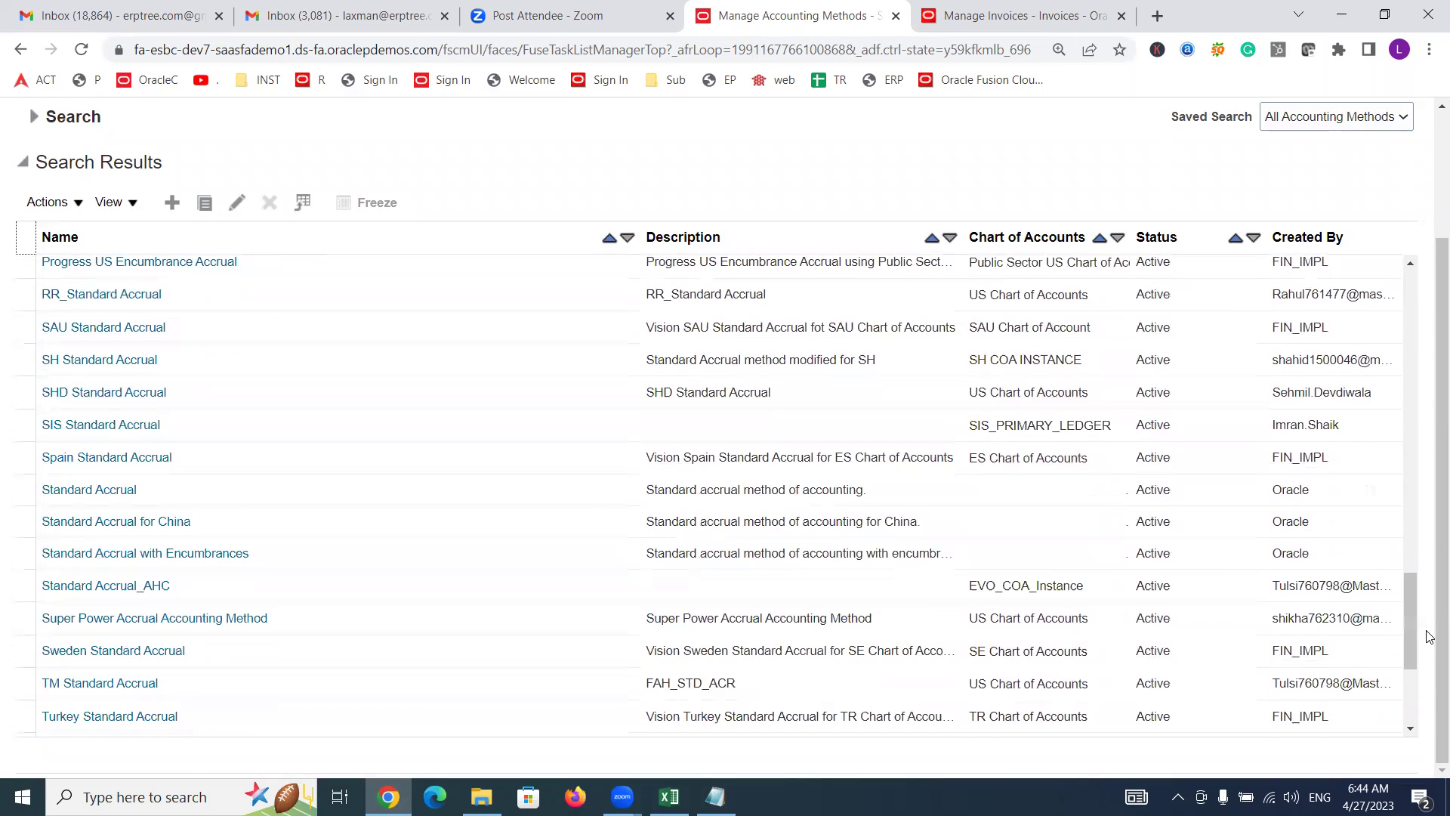
click(85, 492)
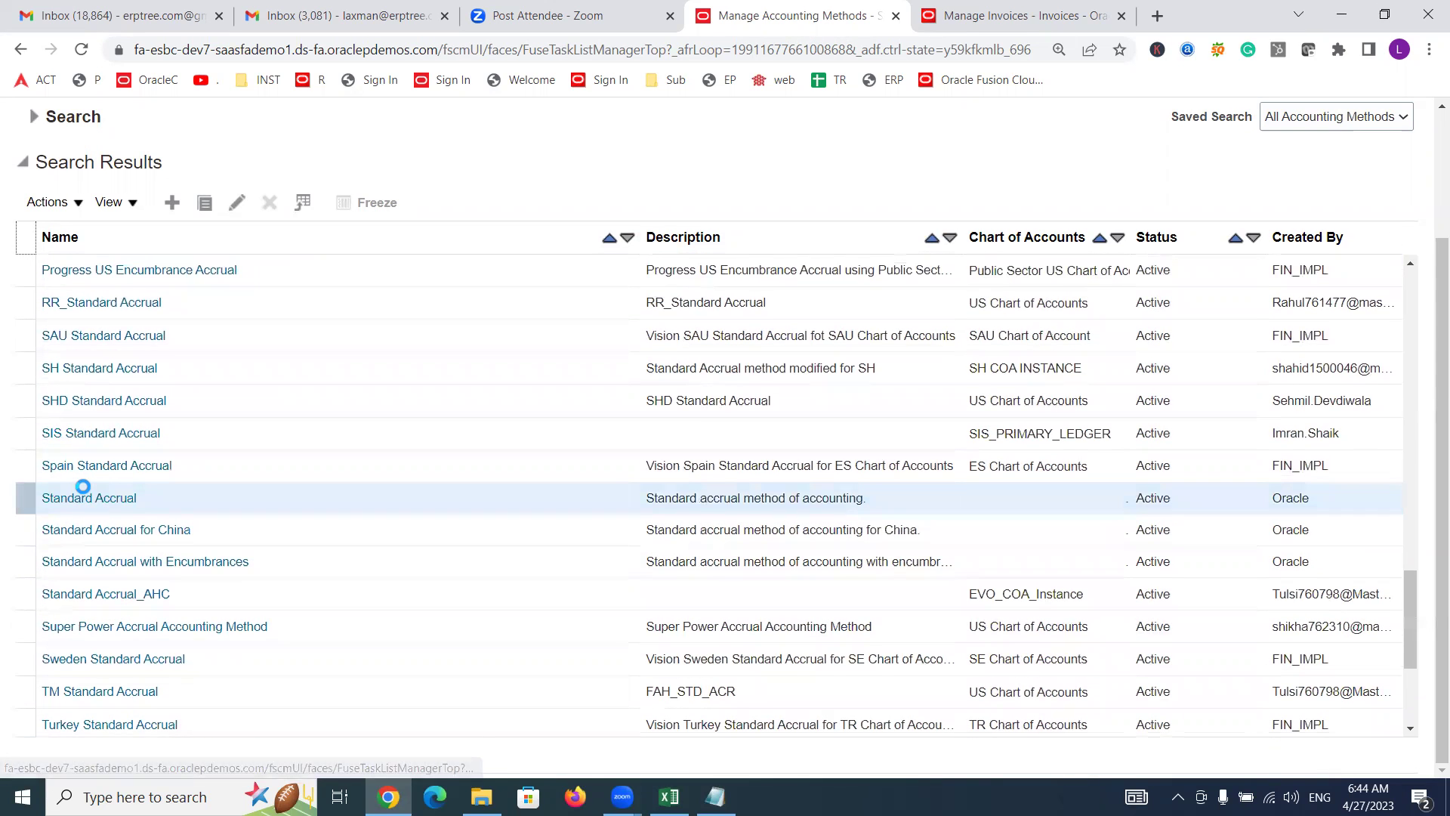
click(92, 512)
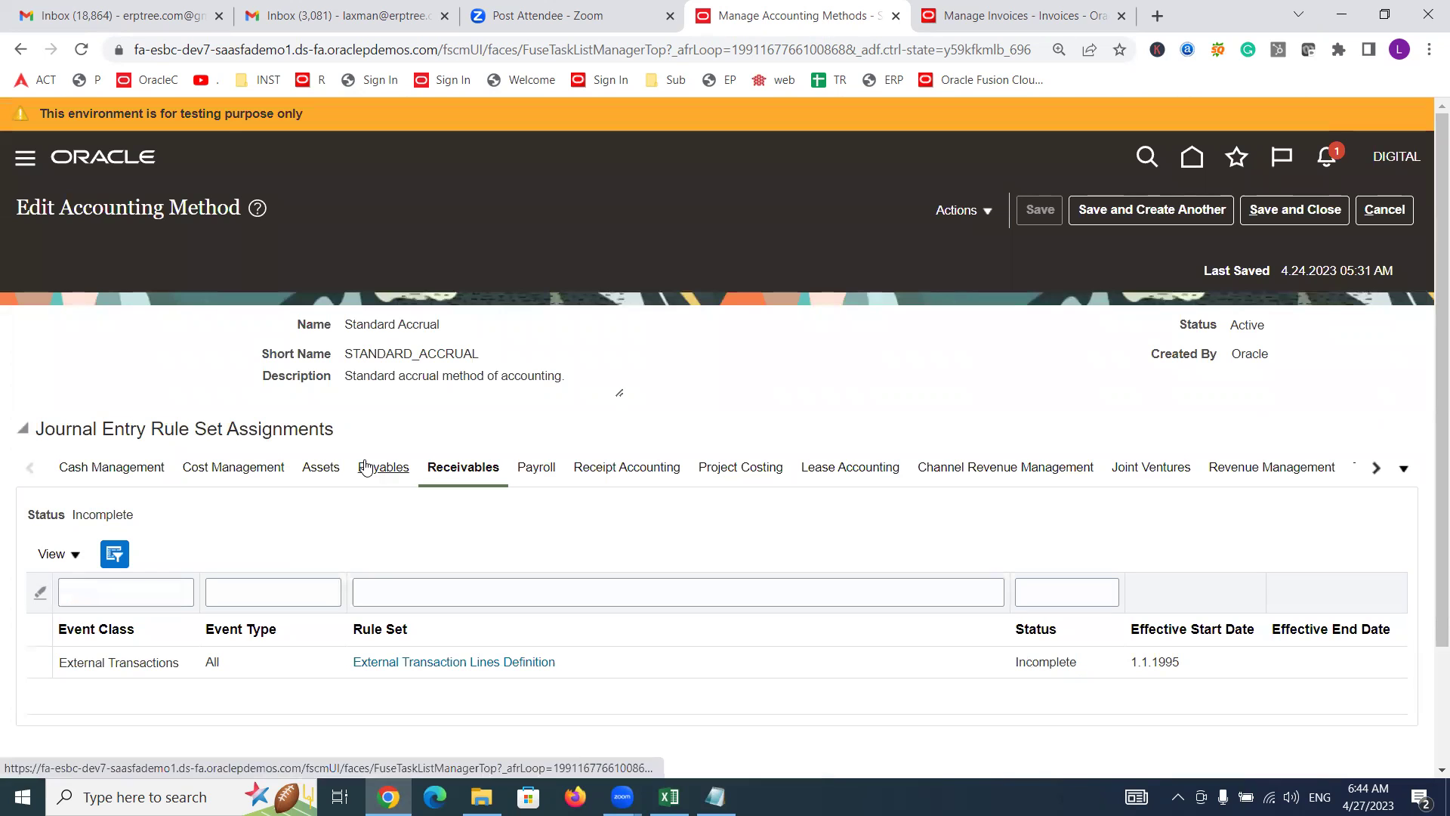
Step: Show the method's Payables rule set assignments and open the Invoice Accrual Basis rule set for the Invoices event class
click(369, 473)
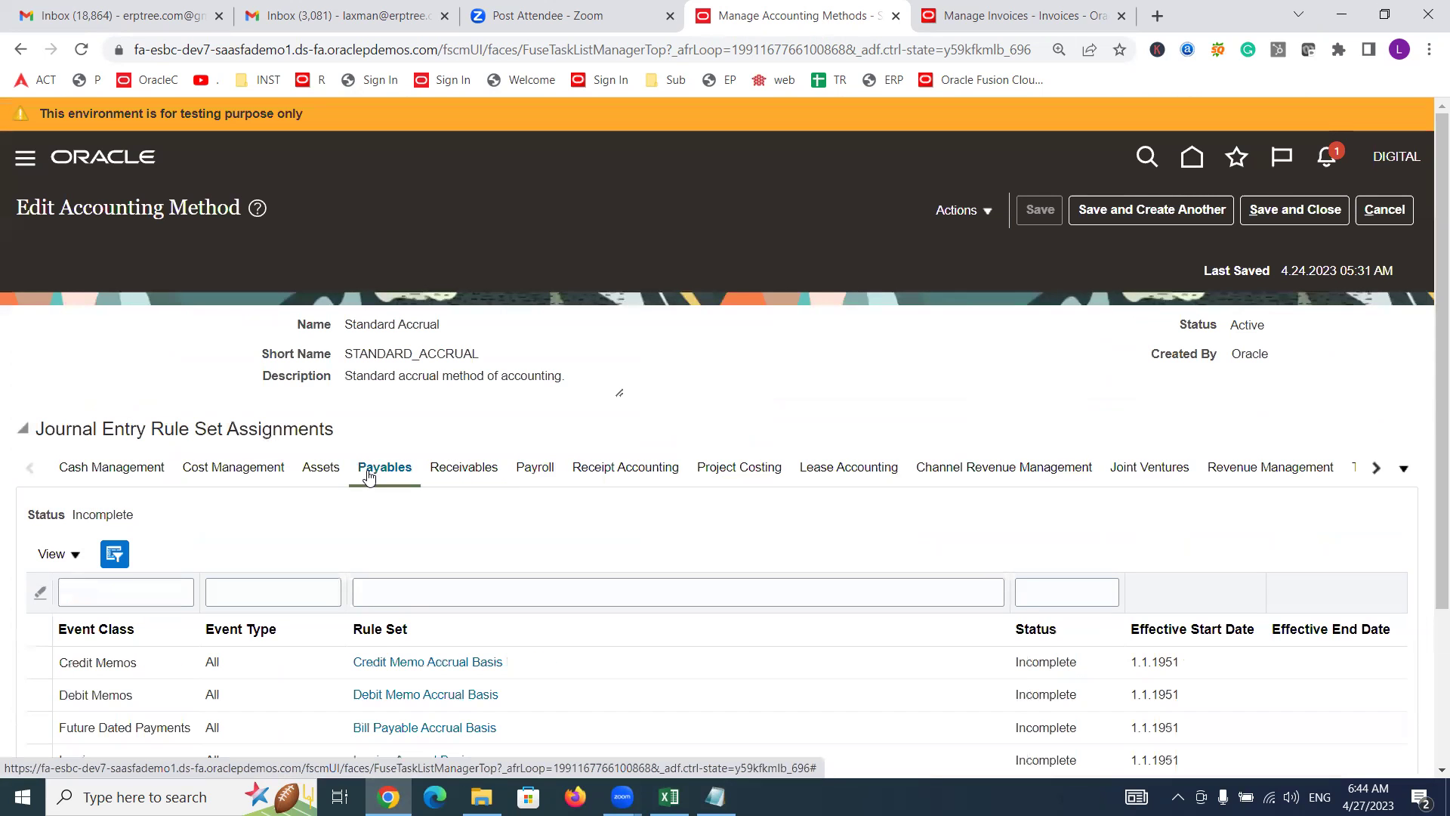
scroll(1430, 409, down, 1)
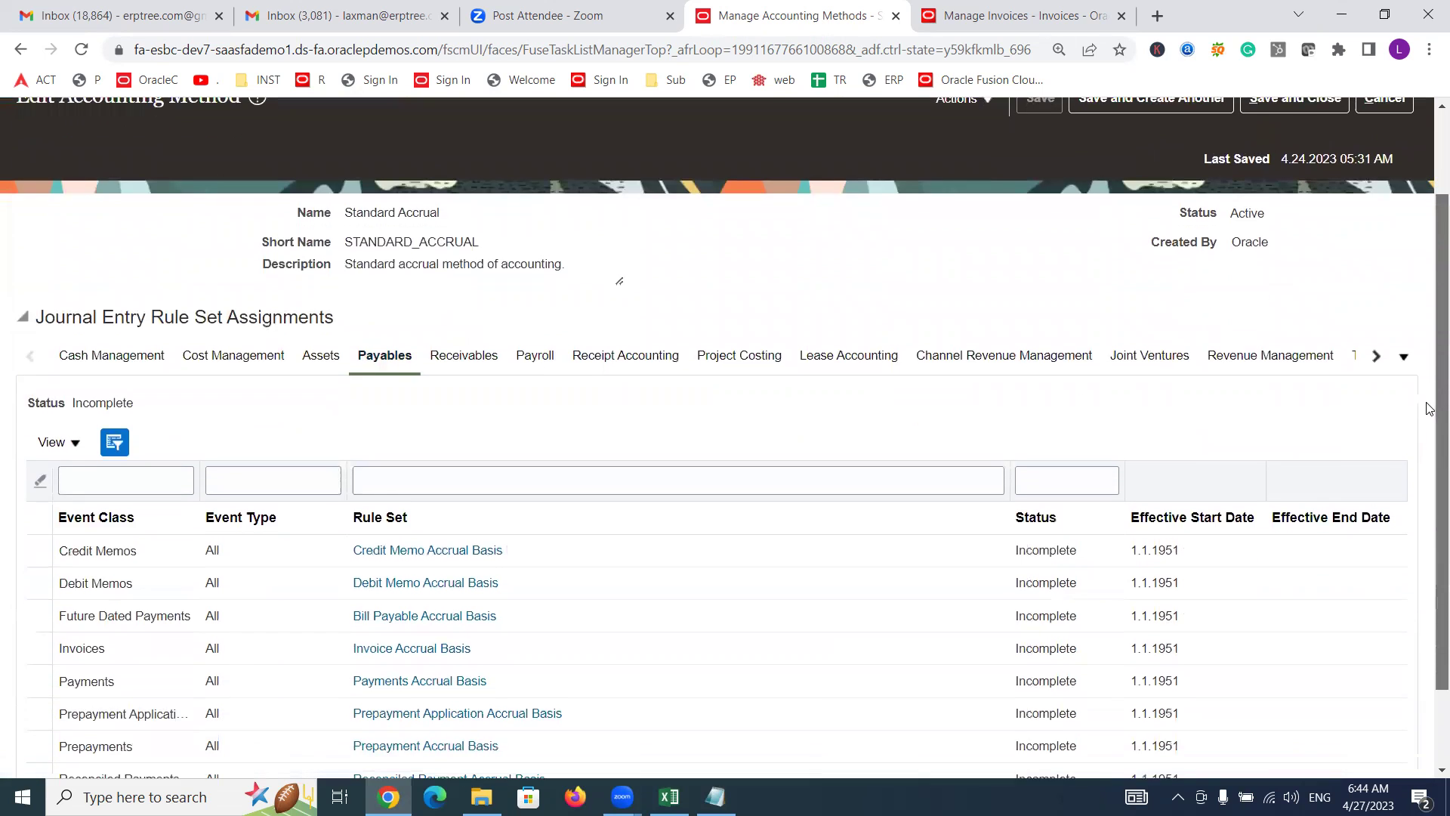
scroll(1429, 408, down, 1)
click(403, 603)
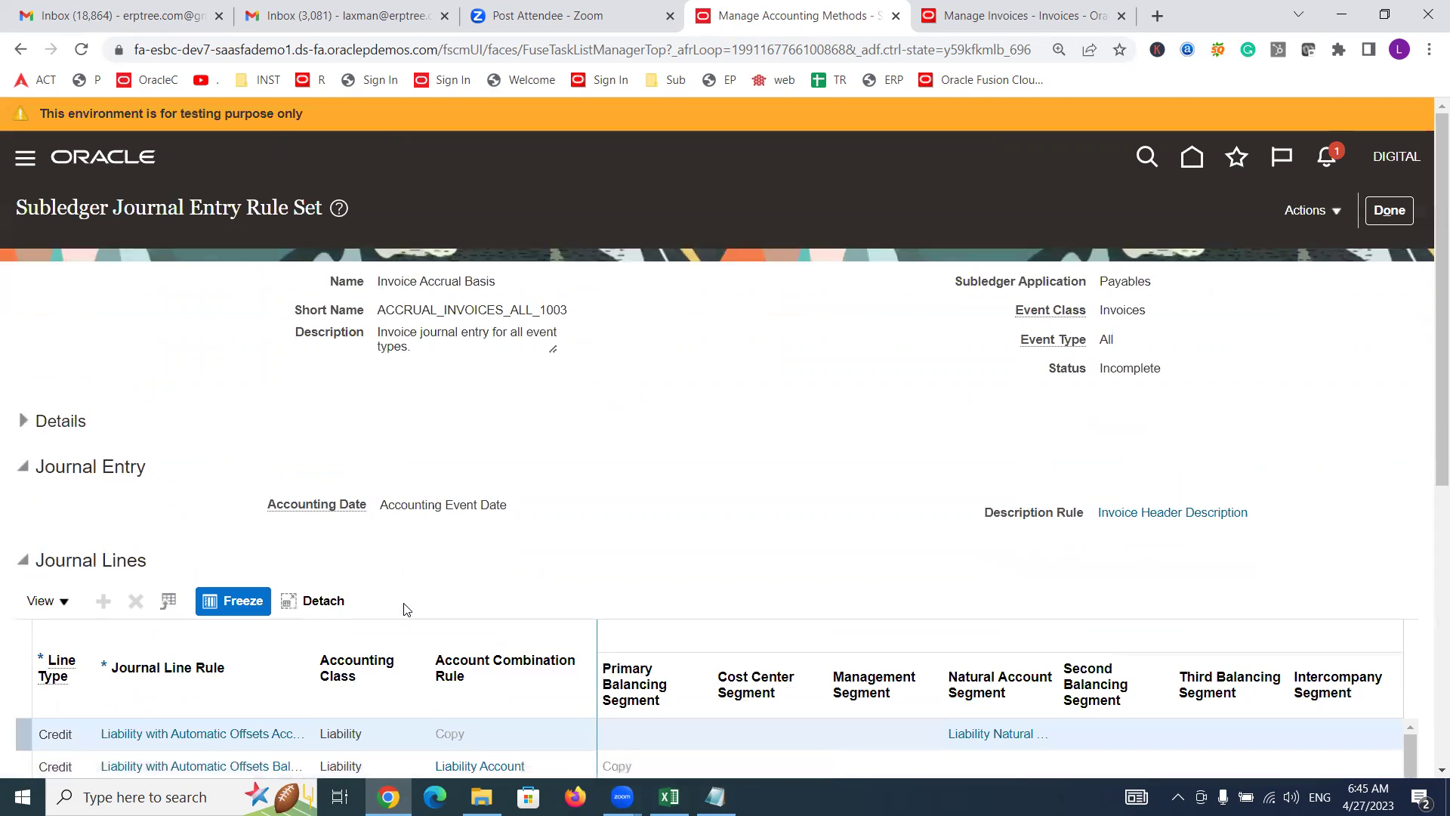
Step: Examine the conditions of the "Liability, Basic" credit journal line rule and return to the rule set
drag(1438, 186, 1438, 285)
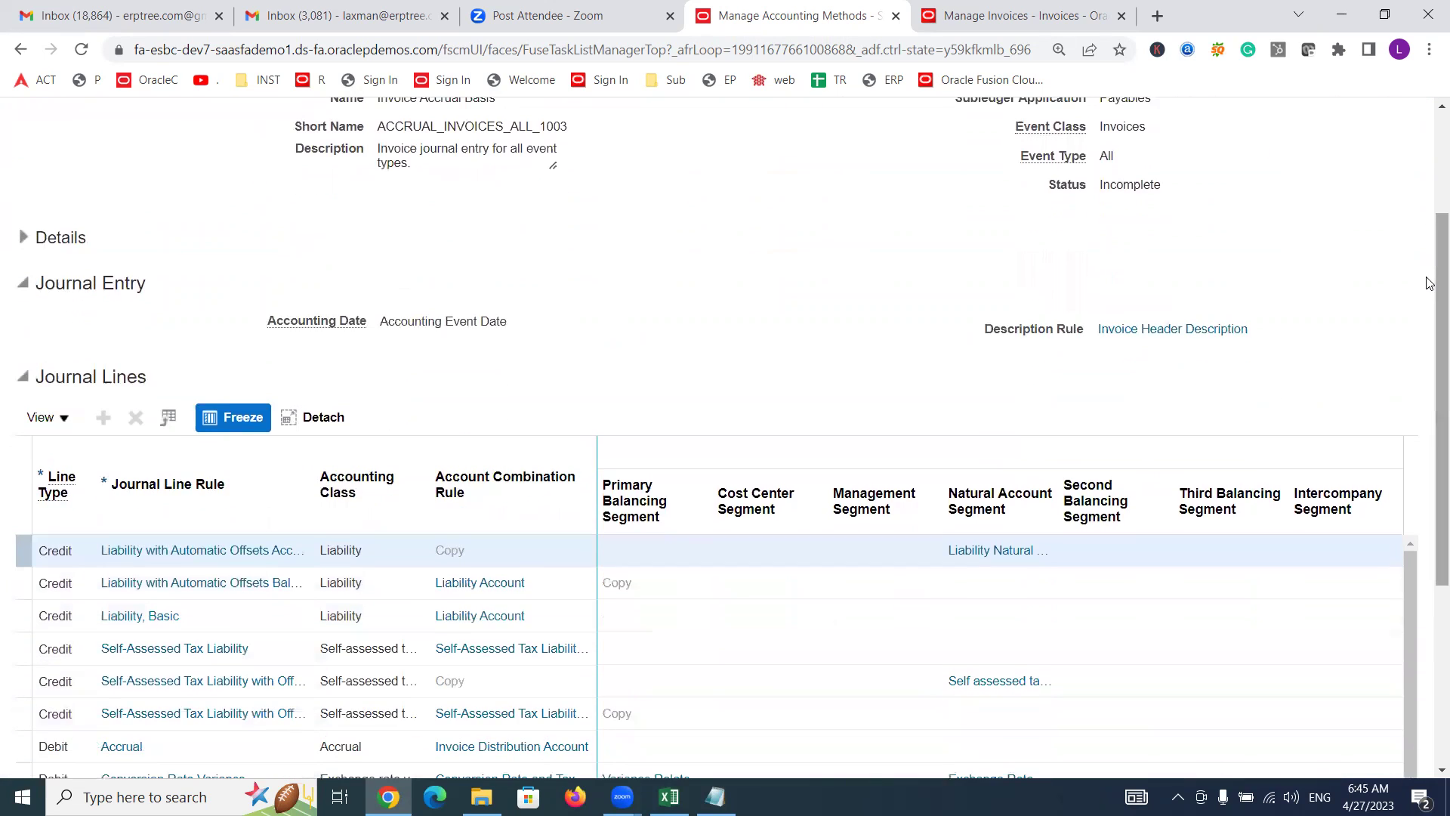
click(115, 618)
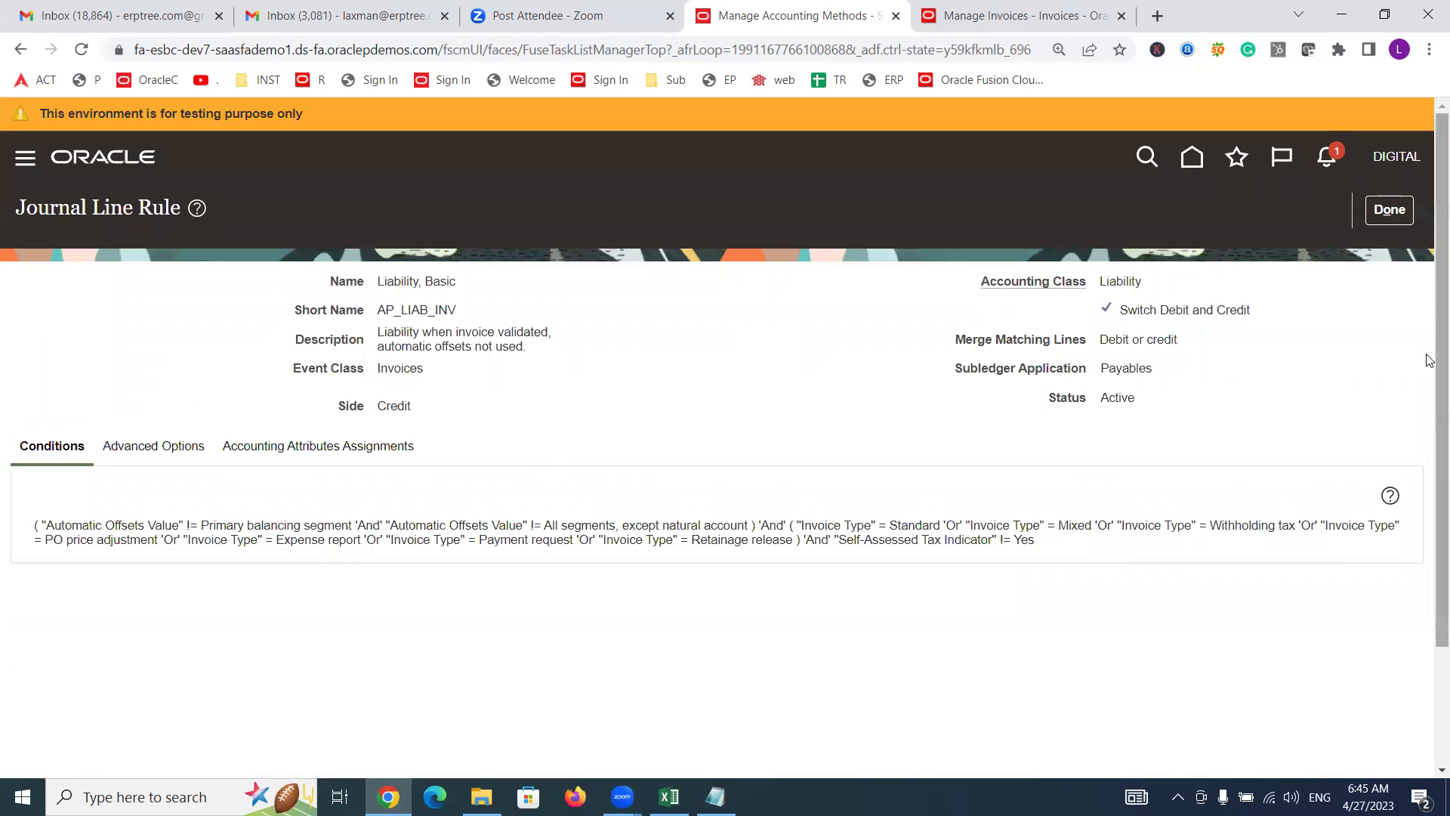
click(1388, 212)
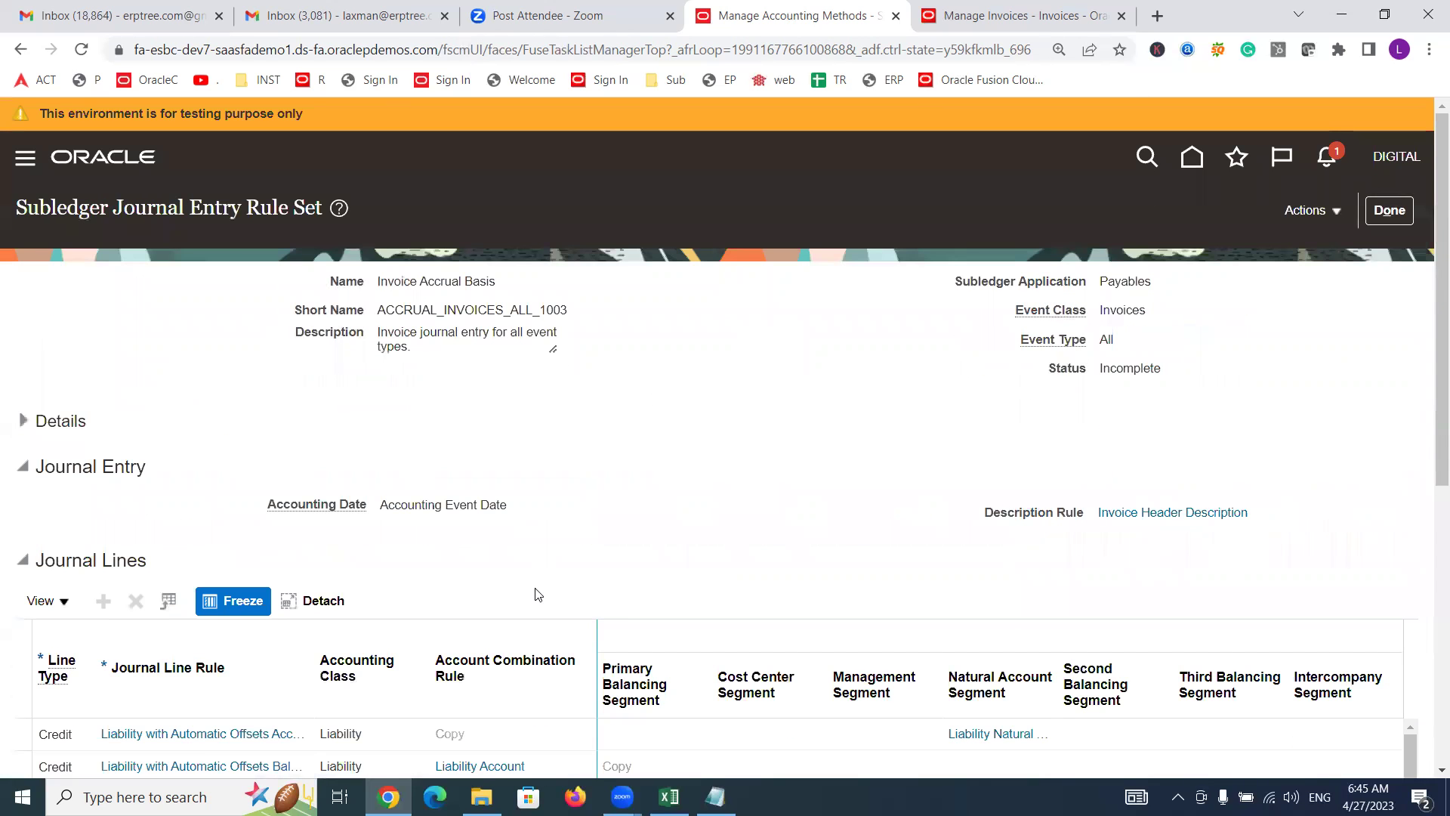
Step: Open the Liability Account rule of the "Liability, Basic" line and compare its source with the liability distribution on the open invoice
scroll(1428, 290, down, 5)
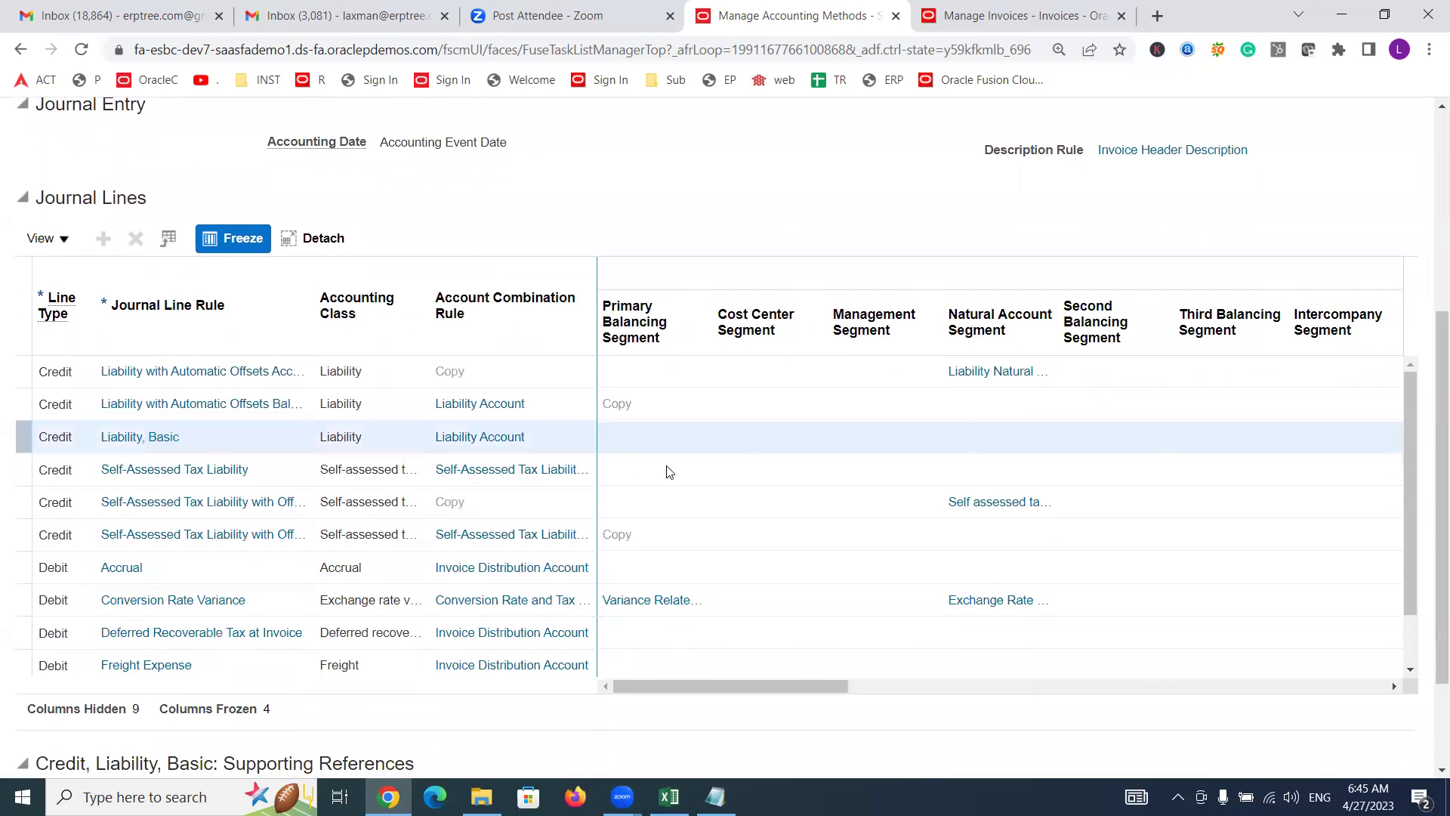
click(476, 439)
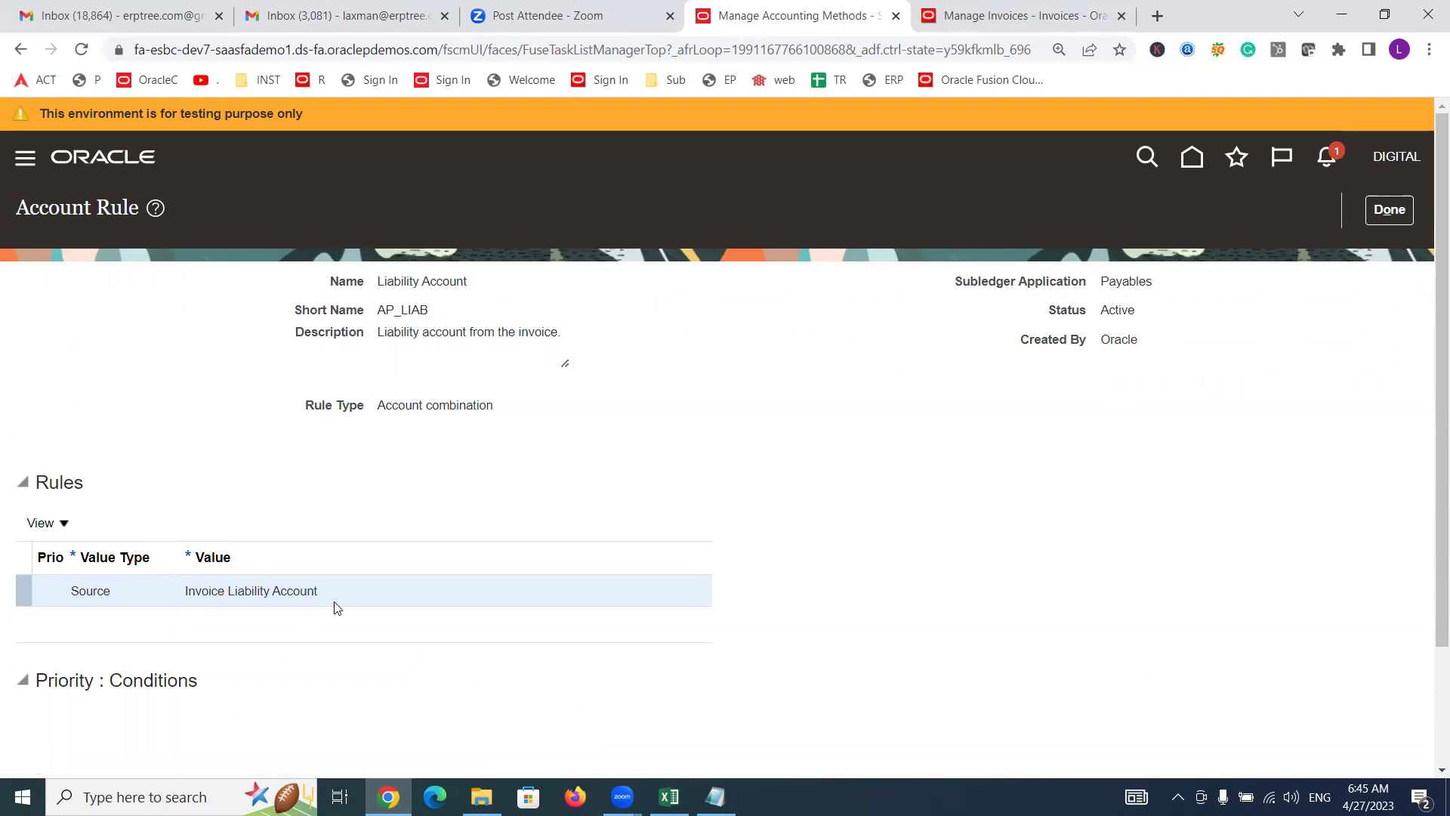
click(1027, 15)
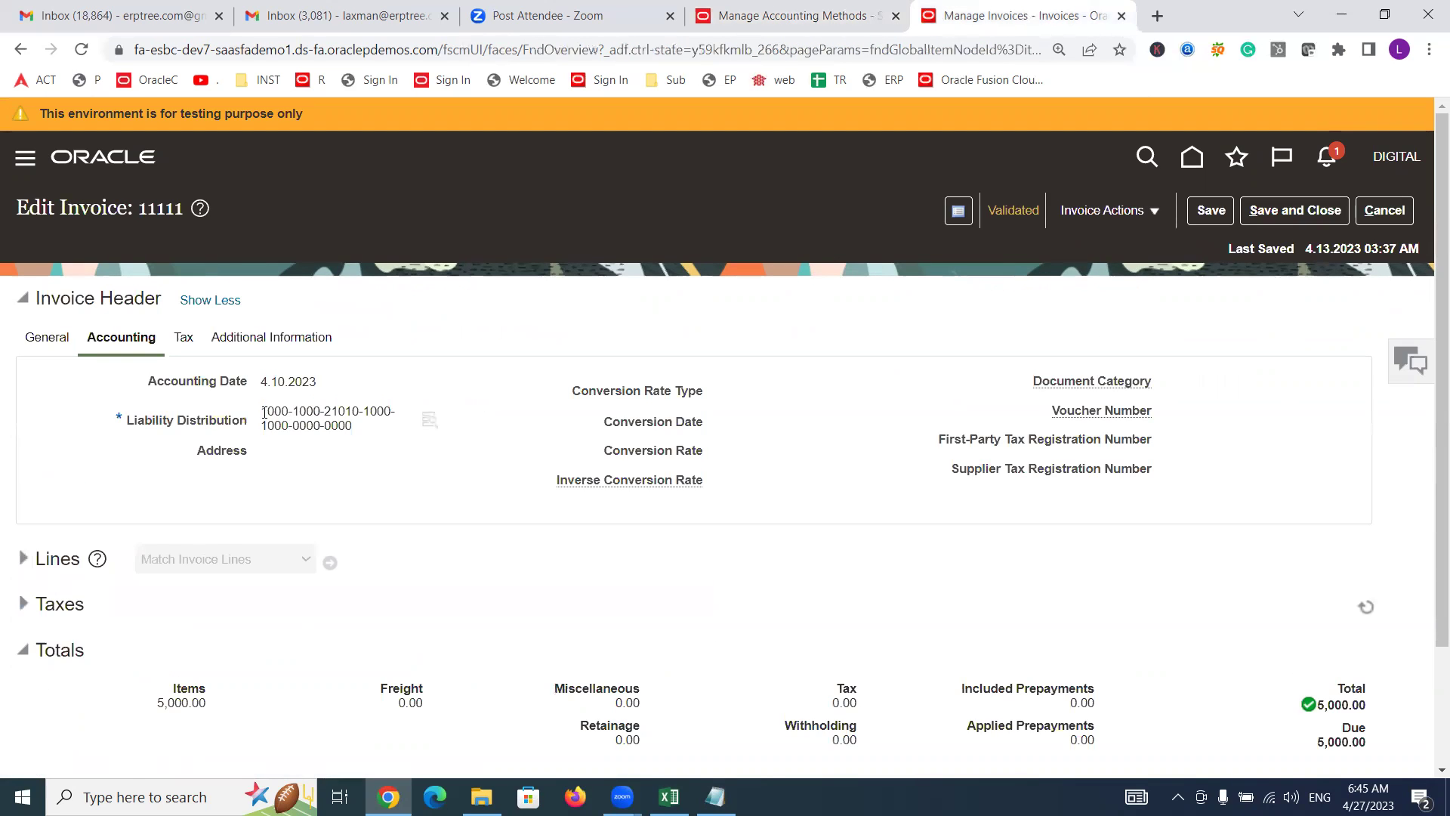
drag(261, 411, 361, 427)
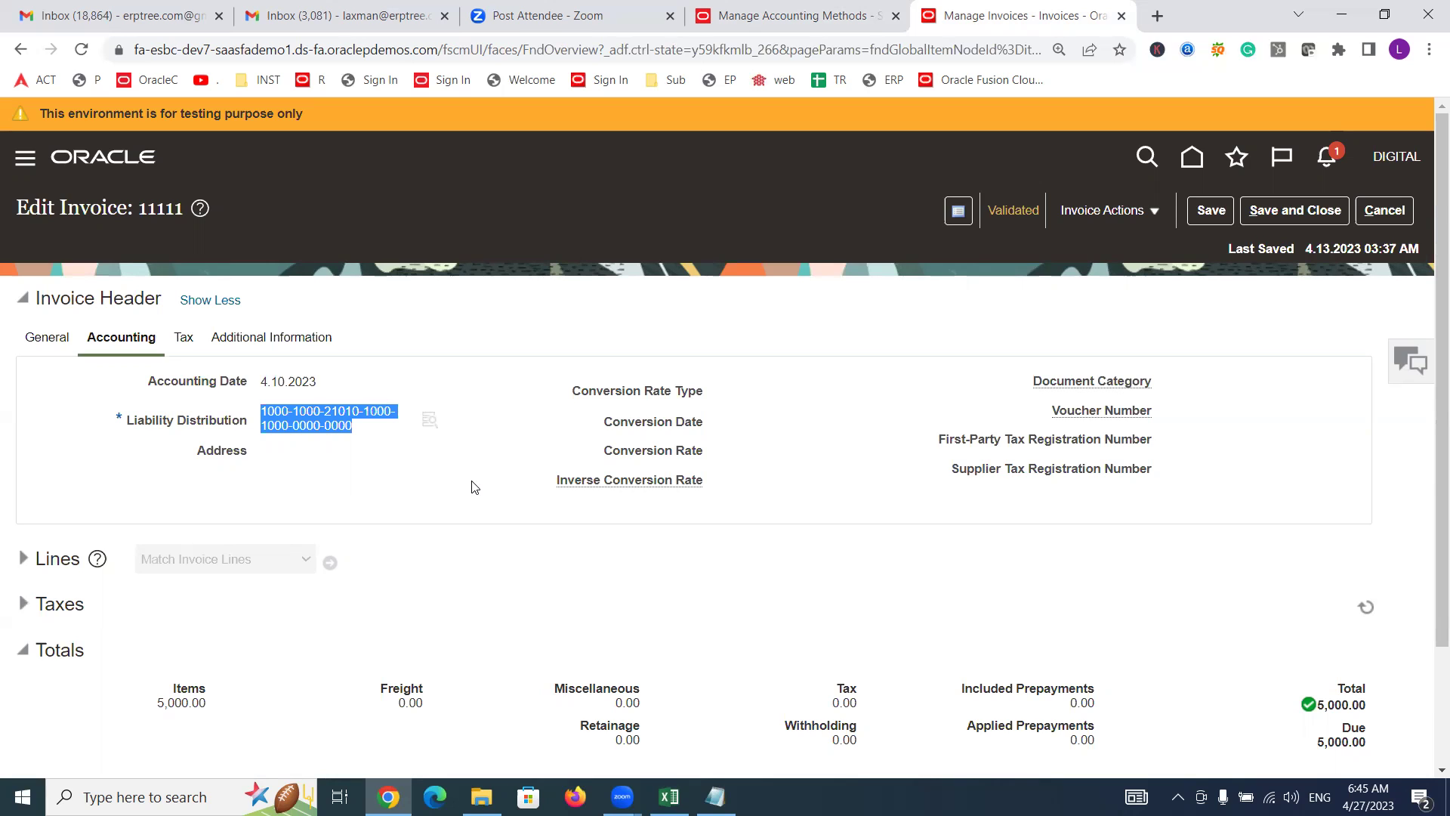
click(800, 15)
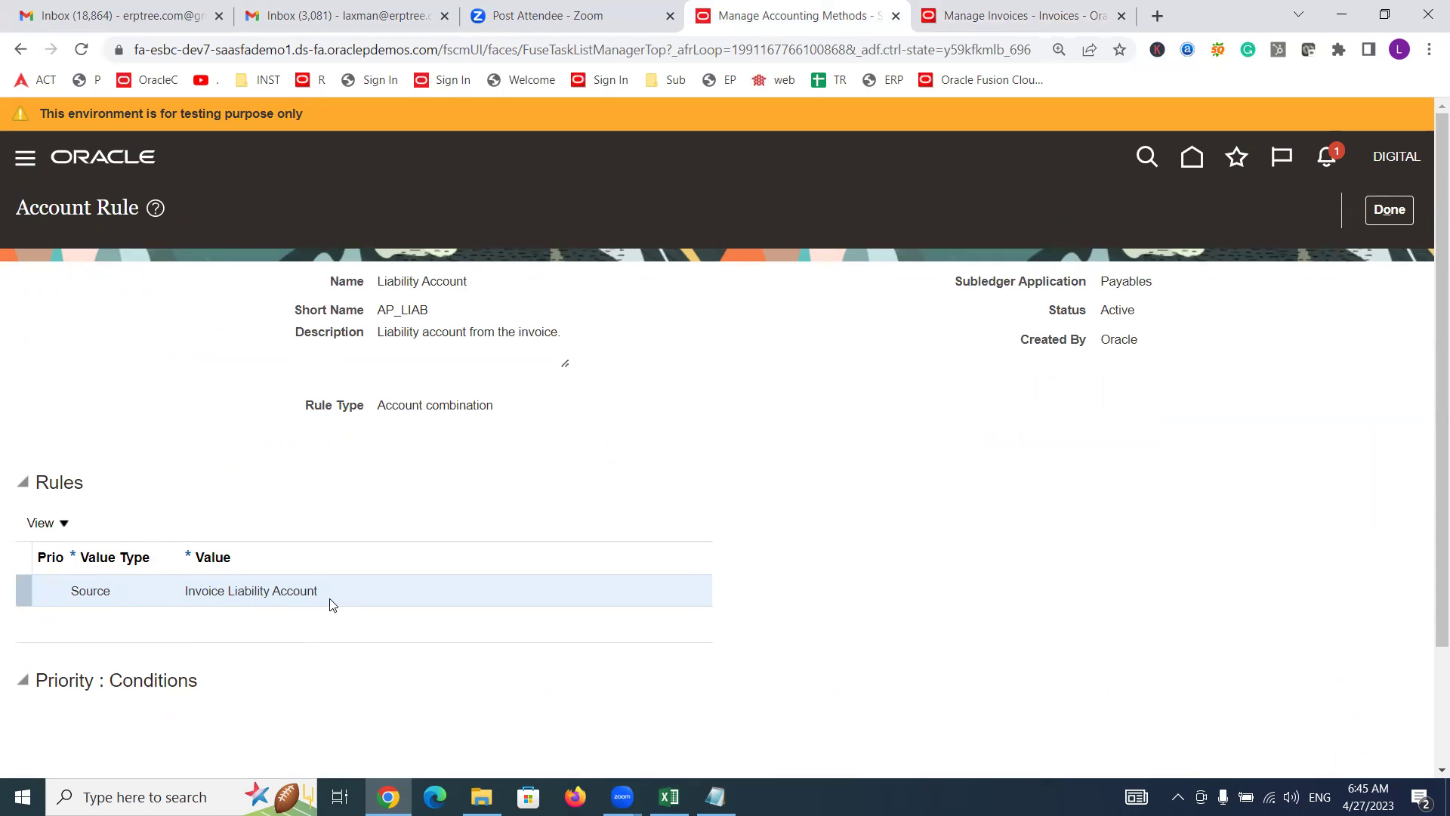
Step: Cancel editing the invoice in the Manage Invoices browser tab and switch to the Excel training sheet
click(947, 7)
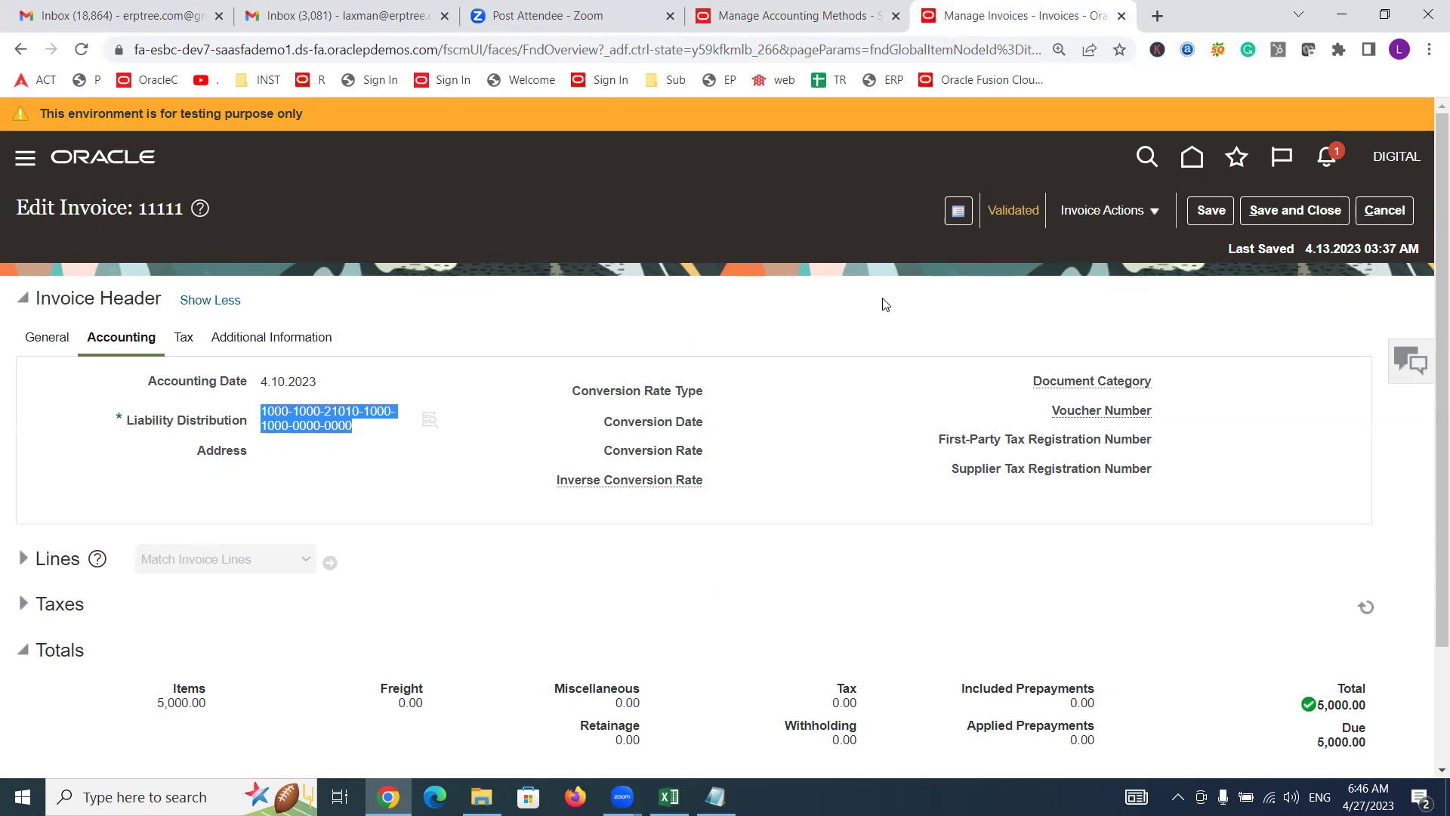
click(1386, 212)
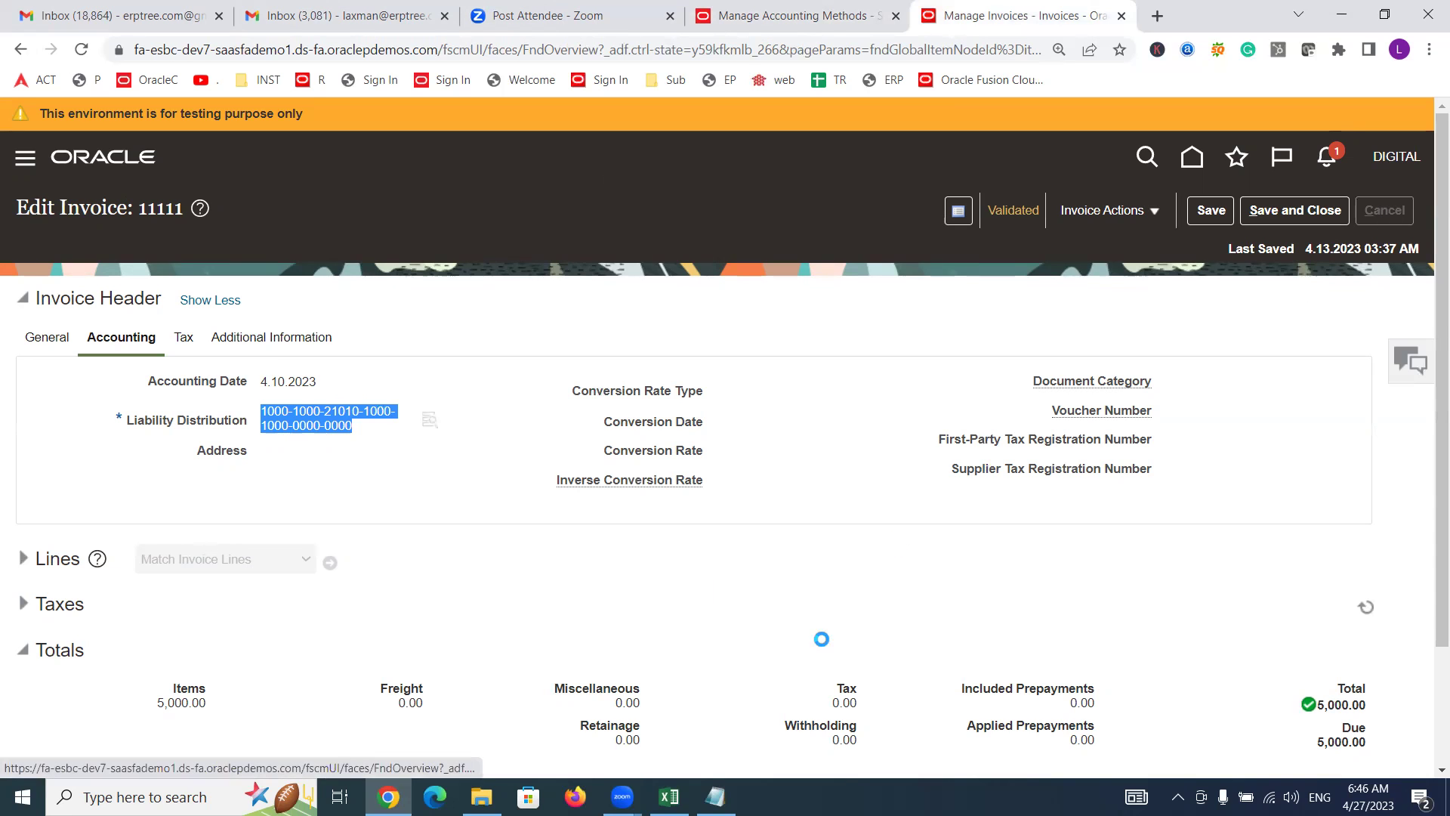
key(alt+Tab)
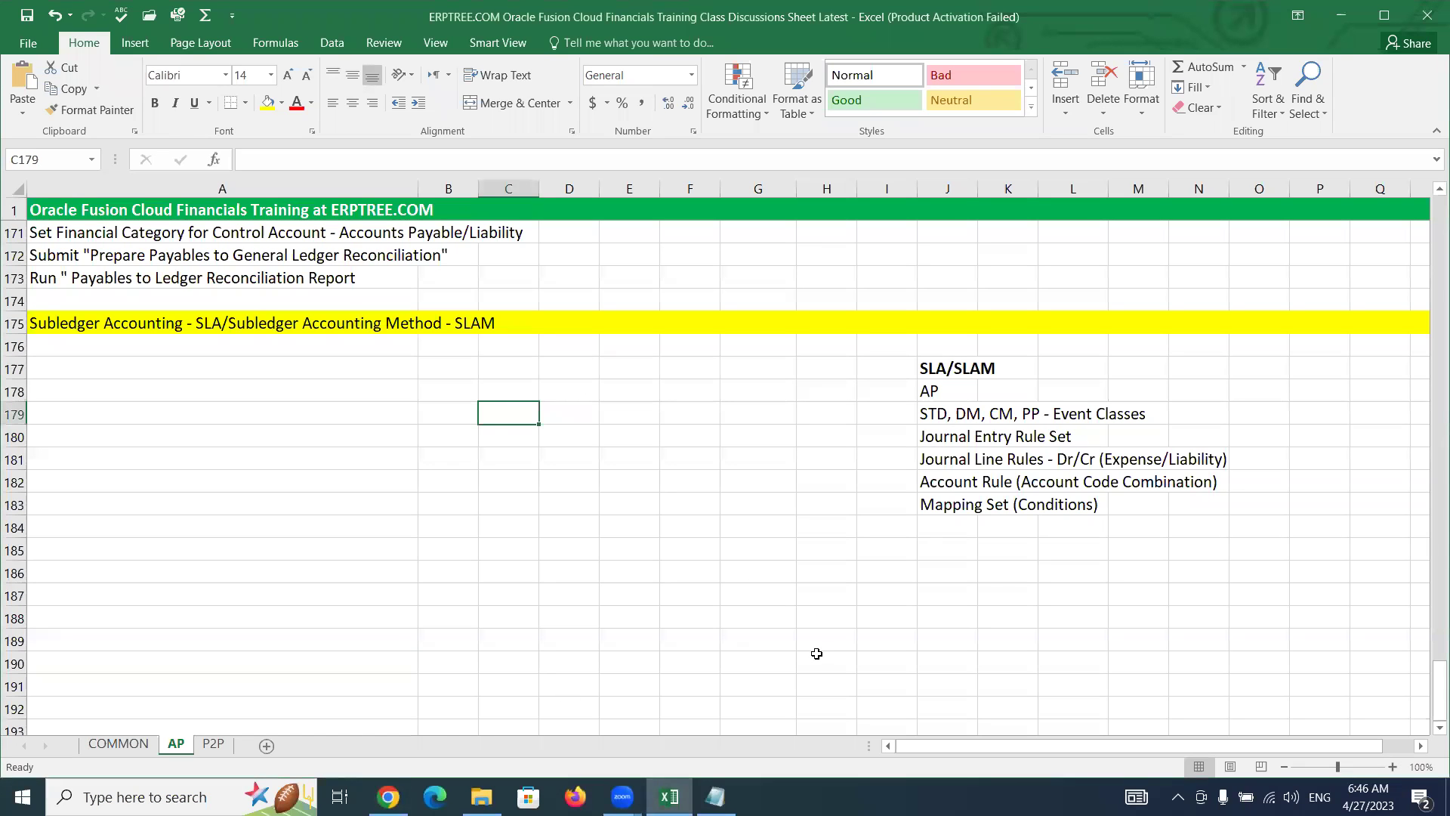
click(772, 566)
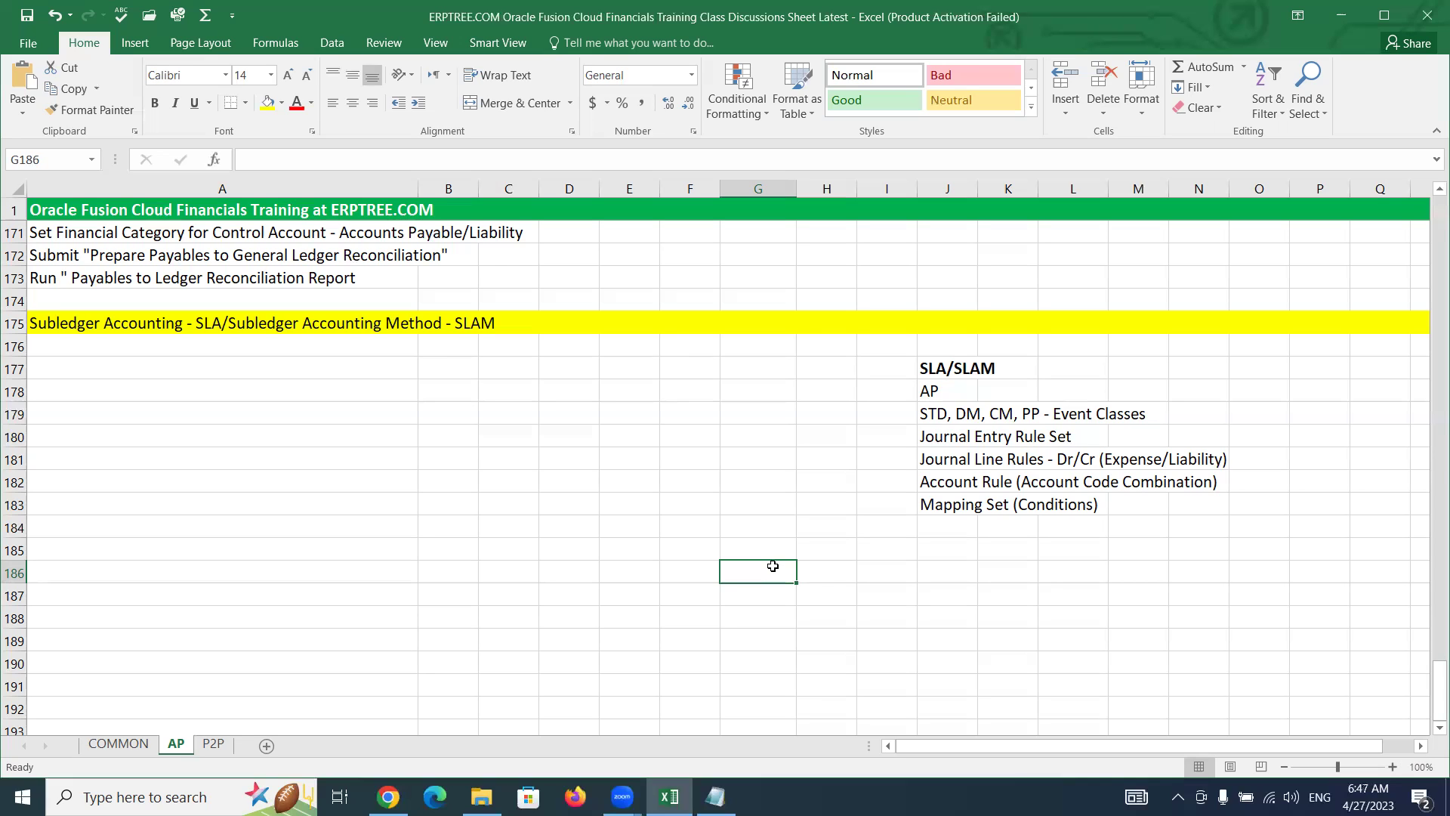
click(804, 543)
click(733, 528)
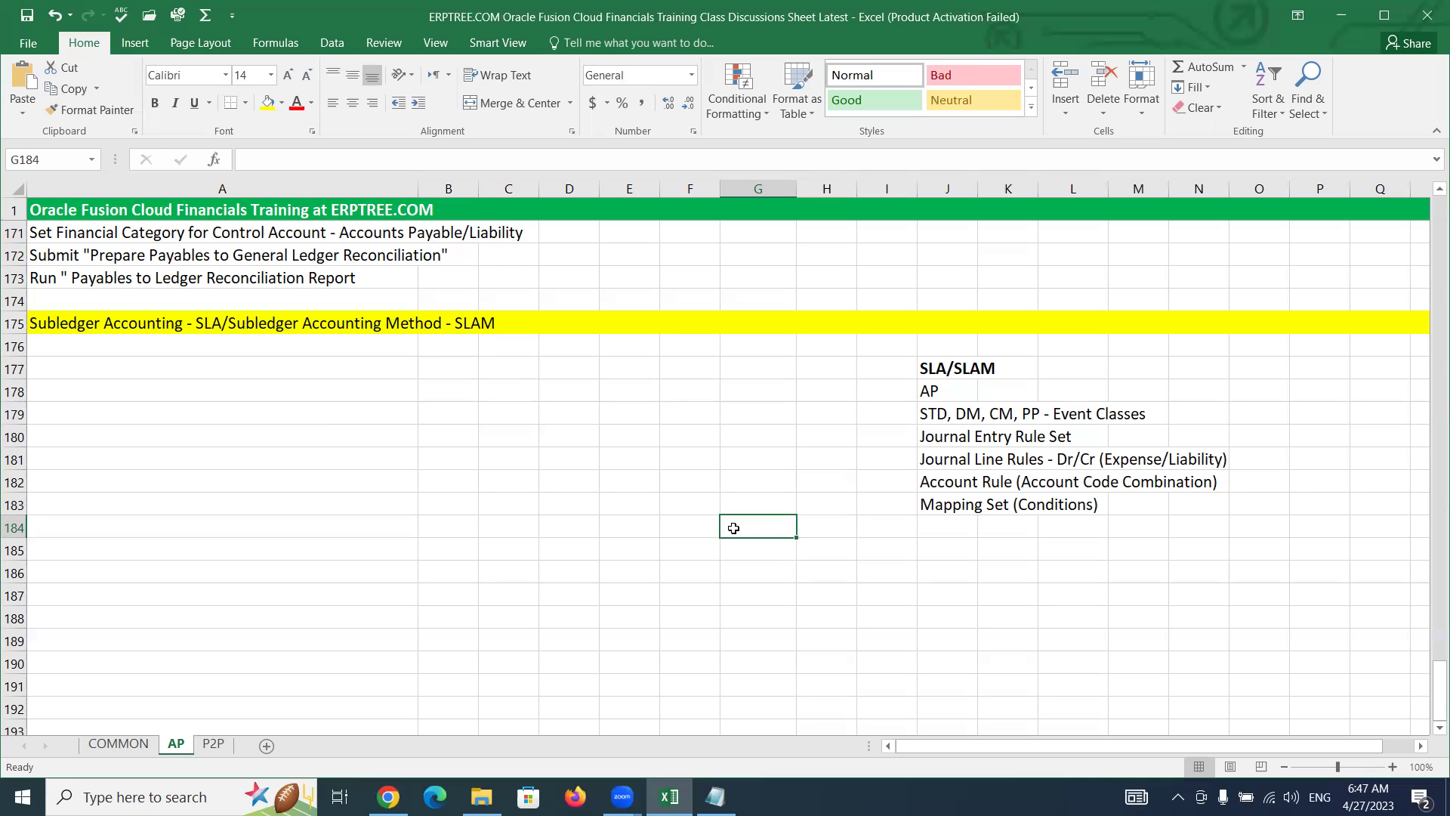
click(953, 508)
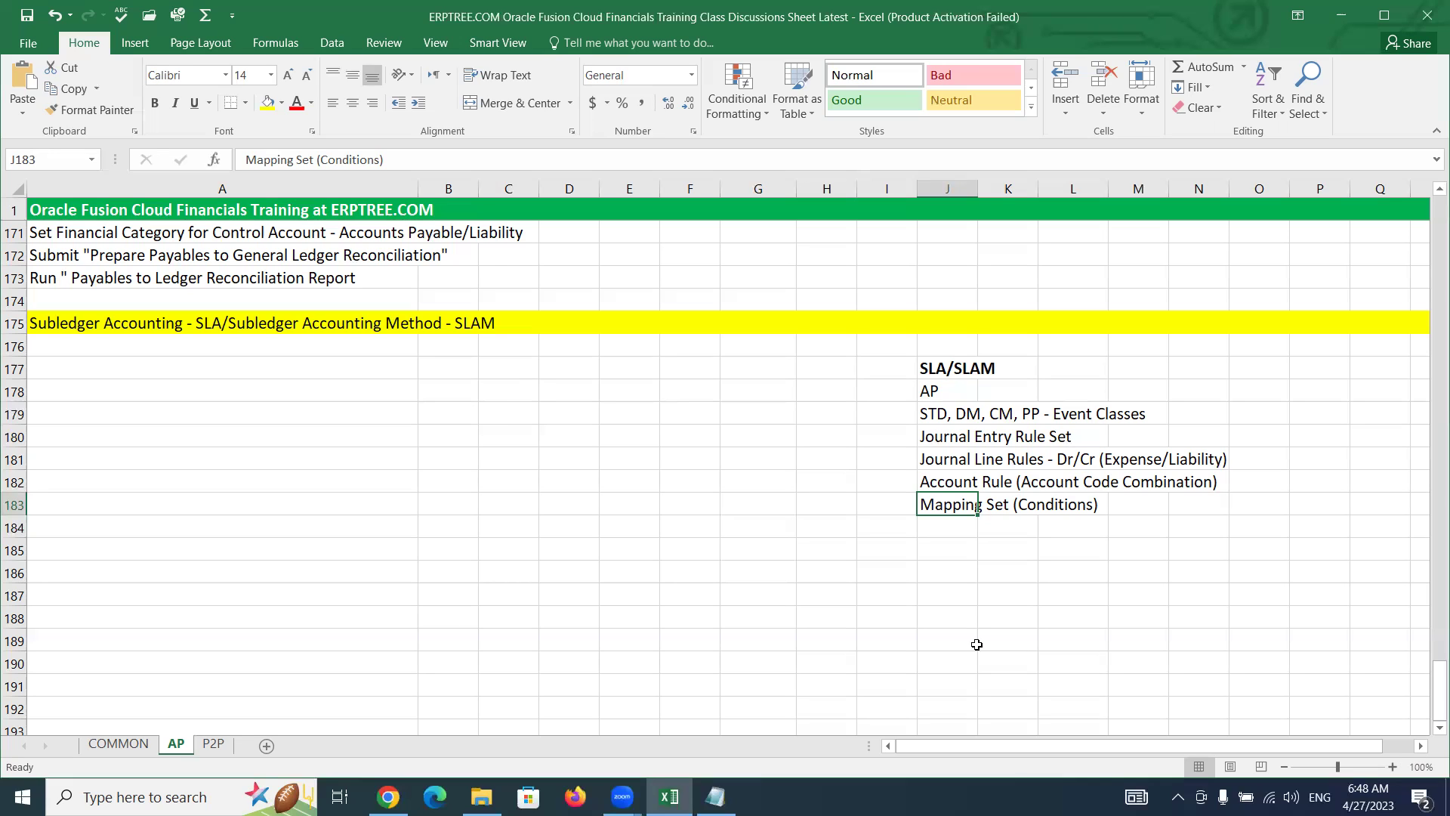
Step: Enter "Supplier" in cell G185 and save the workbook
click(785, 552)
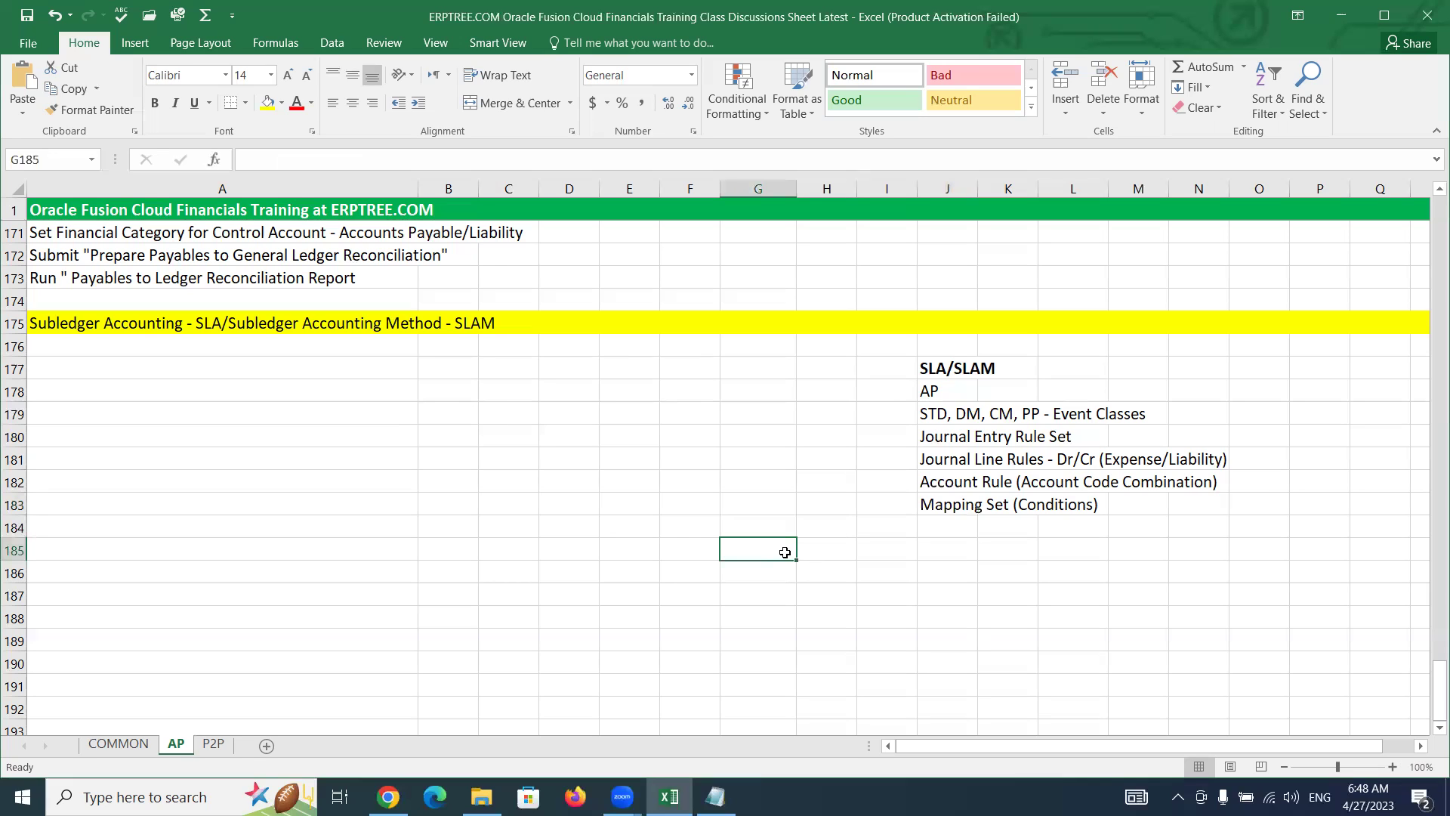
text(S)
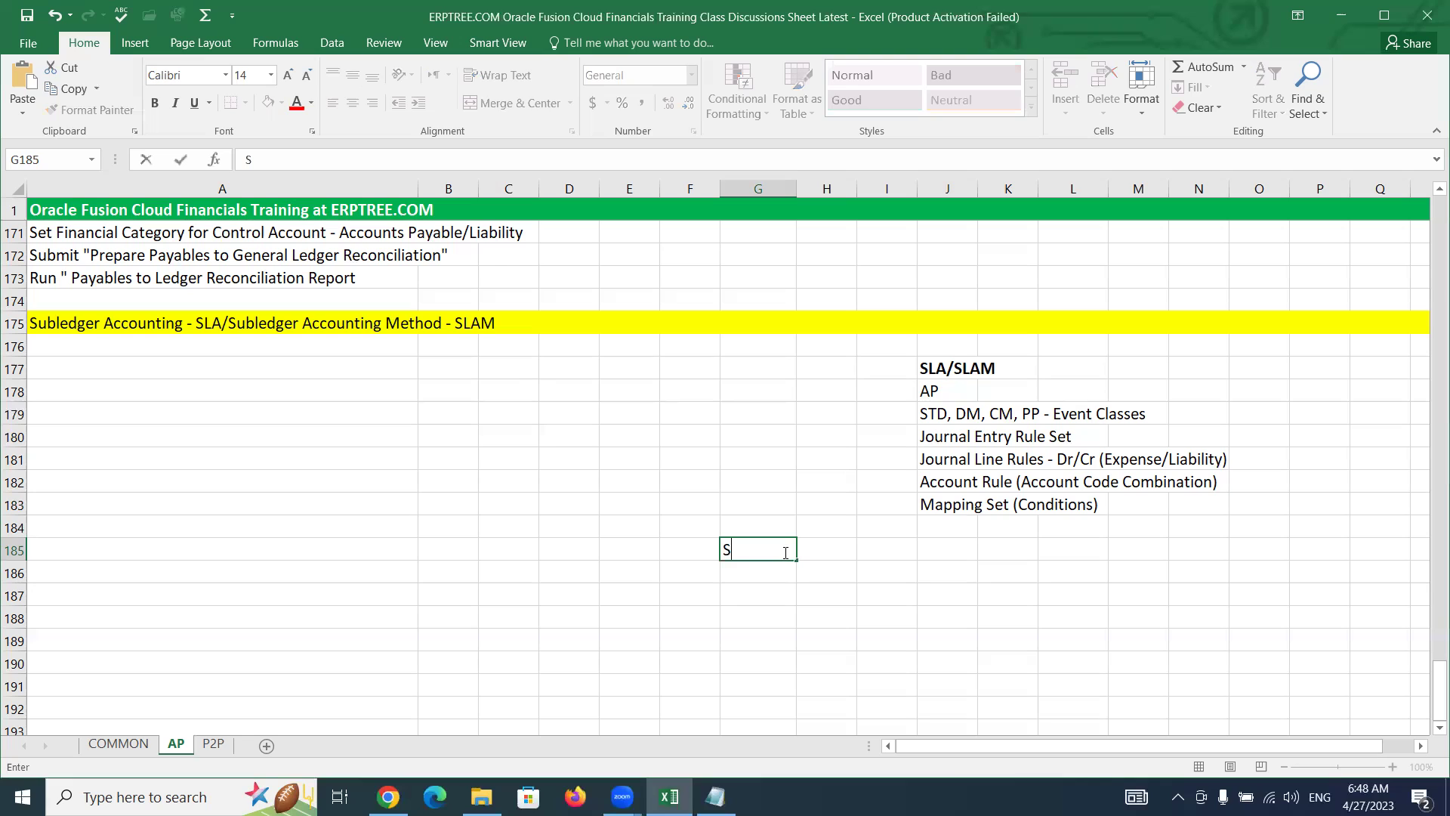
text(upplier)
key(ctrl+s)
Step: Point out the Mapping Set, Account Rule and SLA/SLAM heading cells in the component list, ending on Mapping Set
click(957, 506)
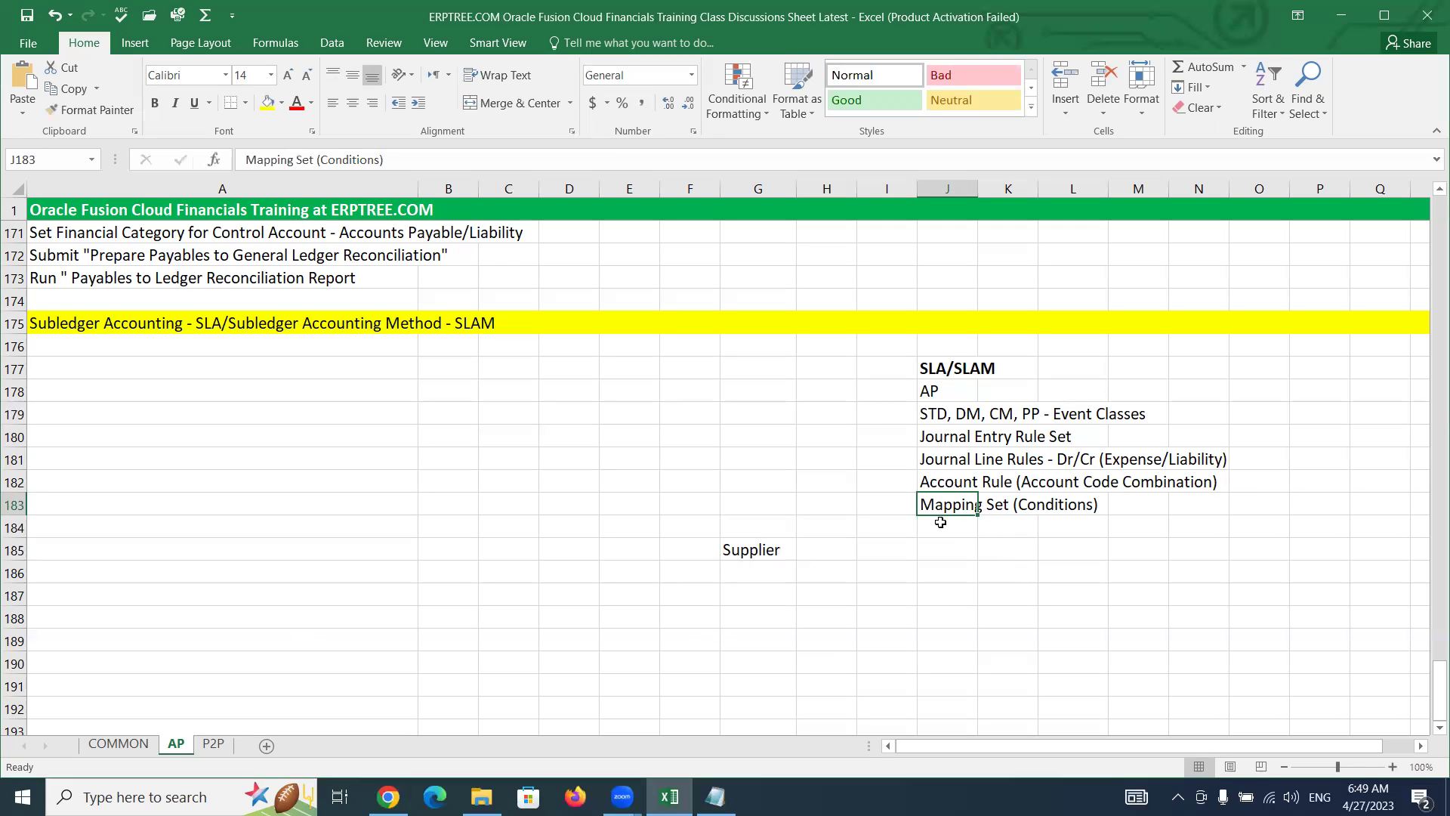
click(938, 483)
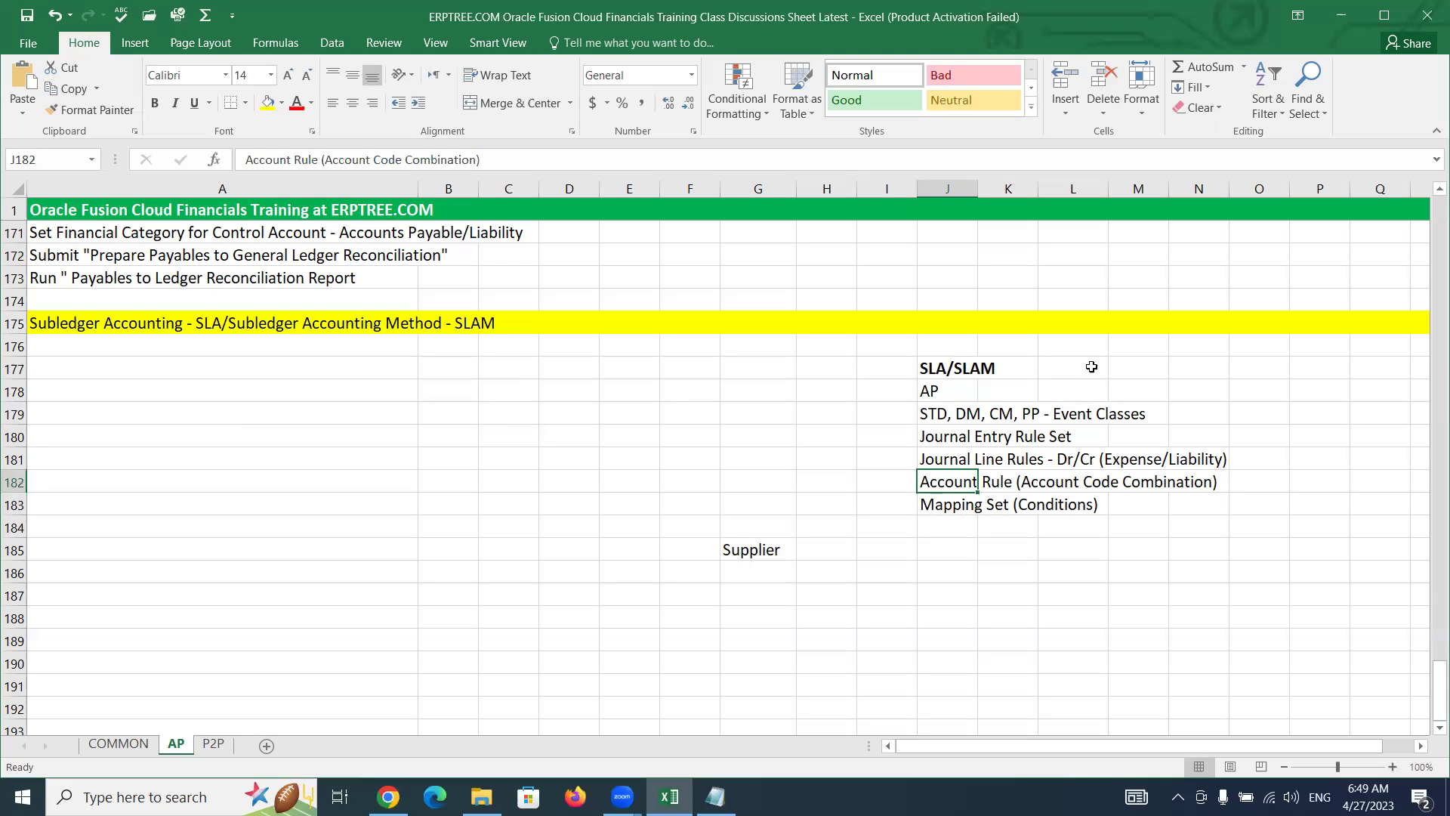
click(944, 365)
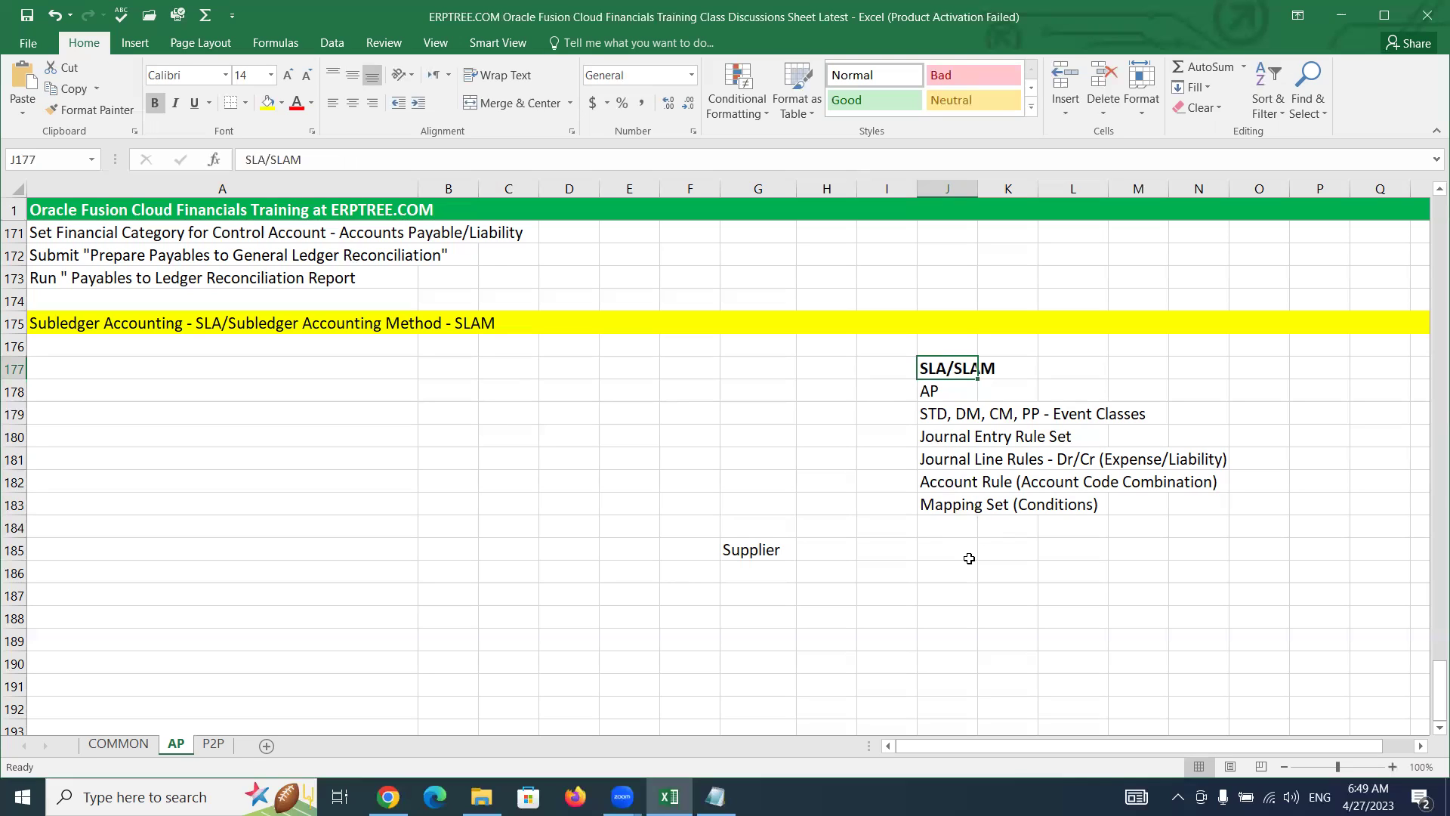
click(947, 501)
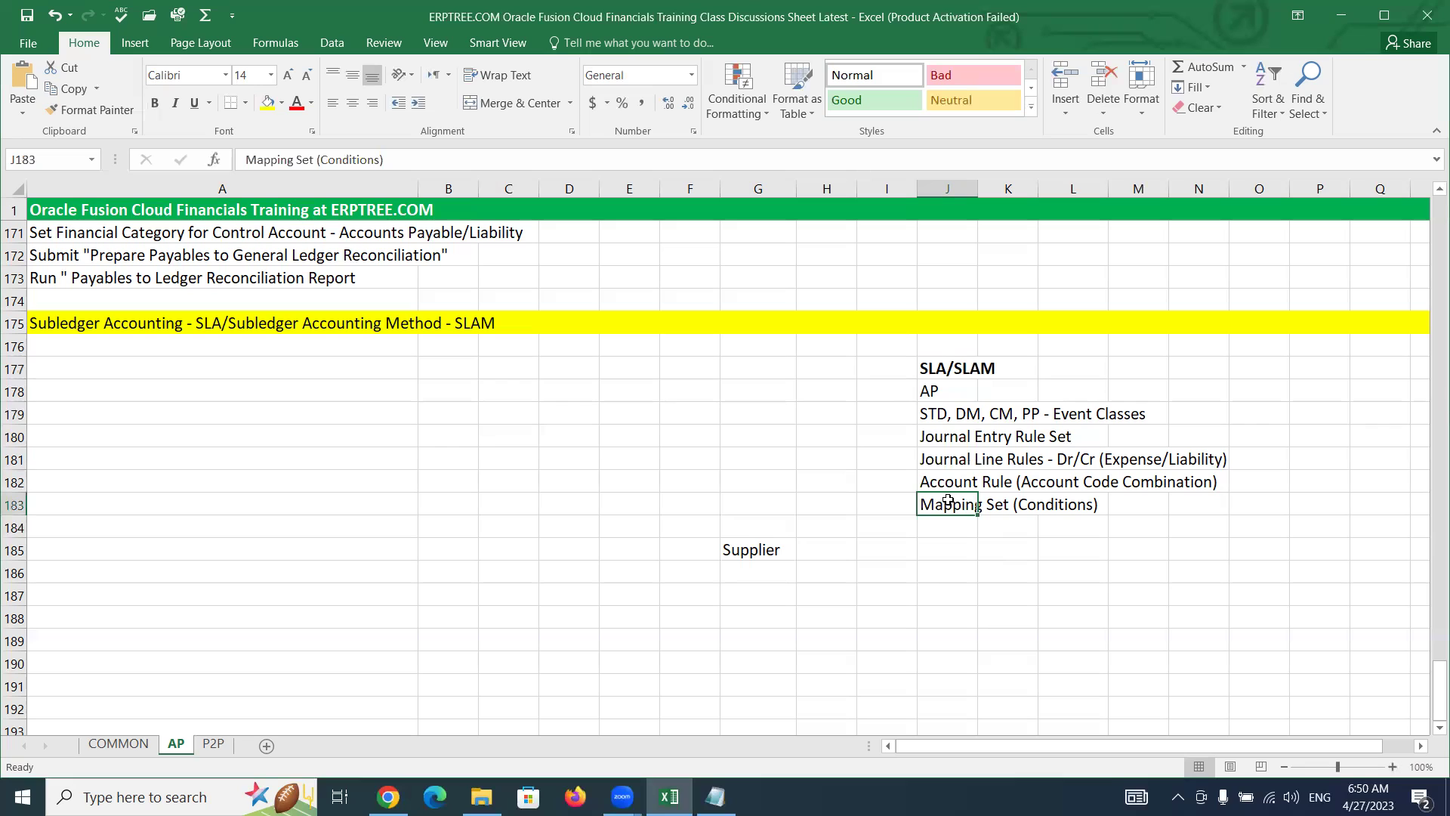
Step: Enter "Create Mapping Set" in cell A176 as the first setup step under the Subledger Accounting heading
click(216, 350)
text(Crea)
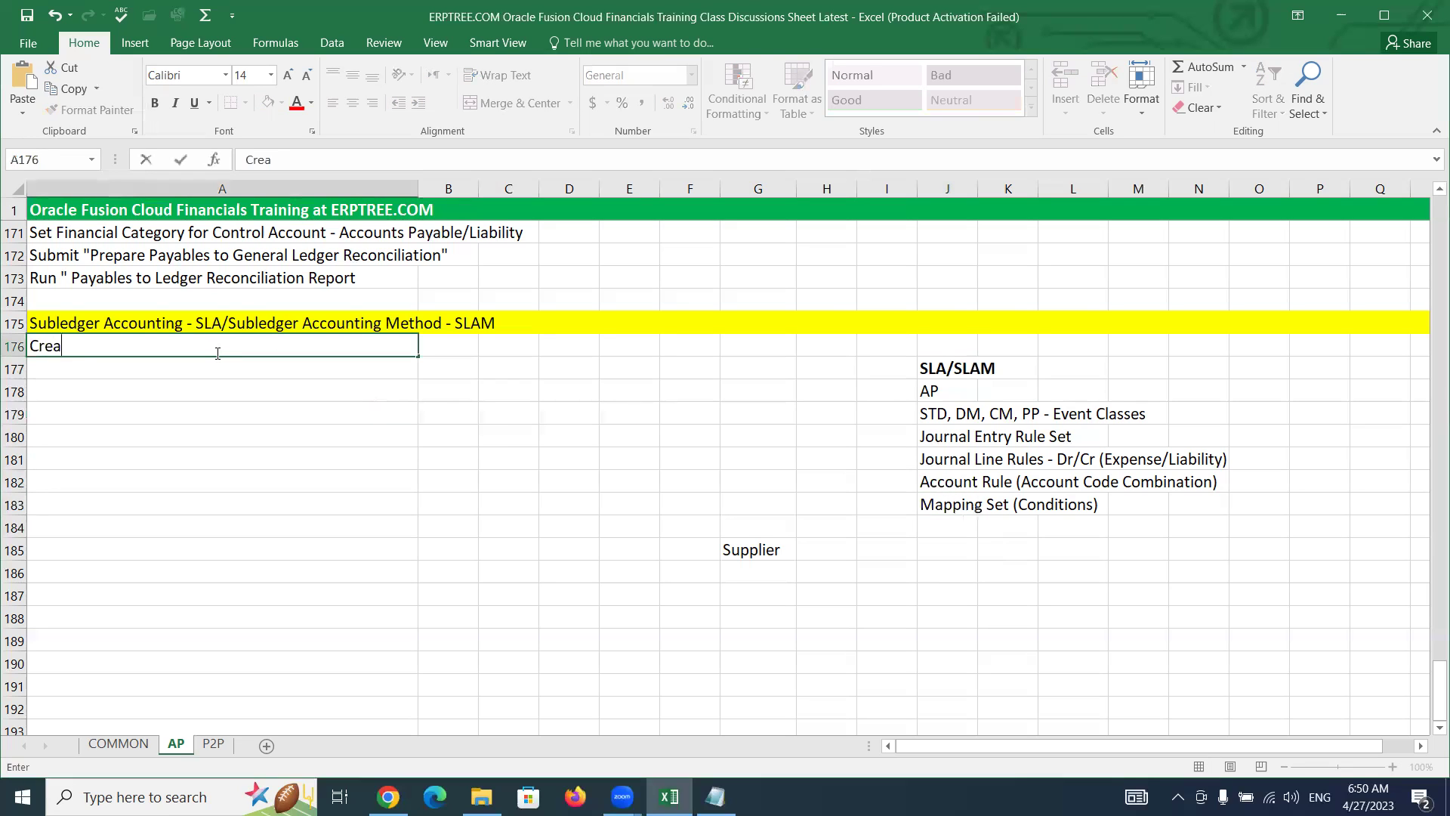
text(te Mapping Set)
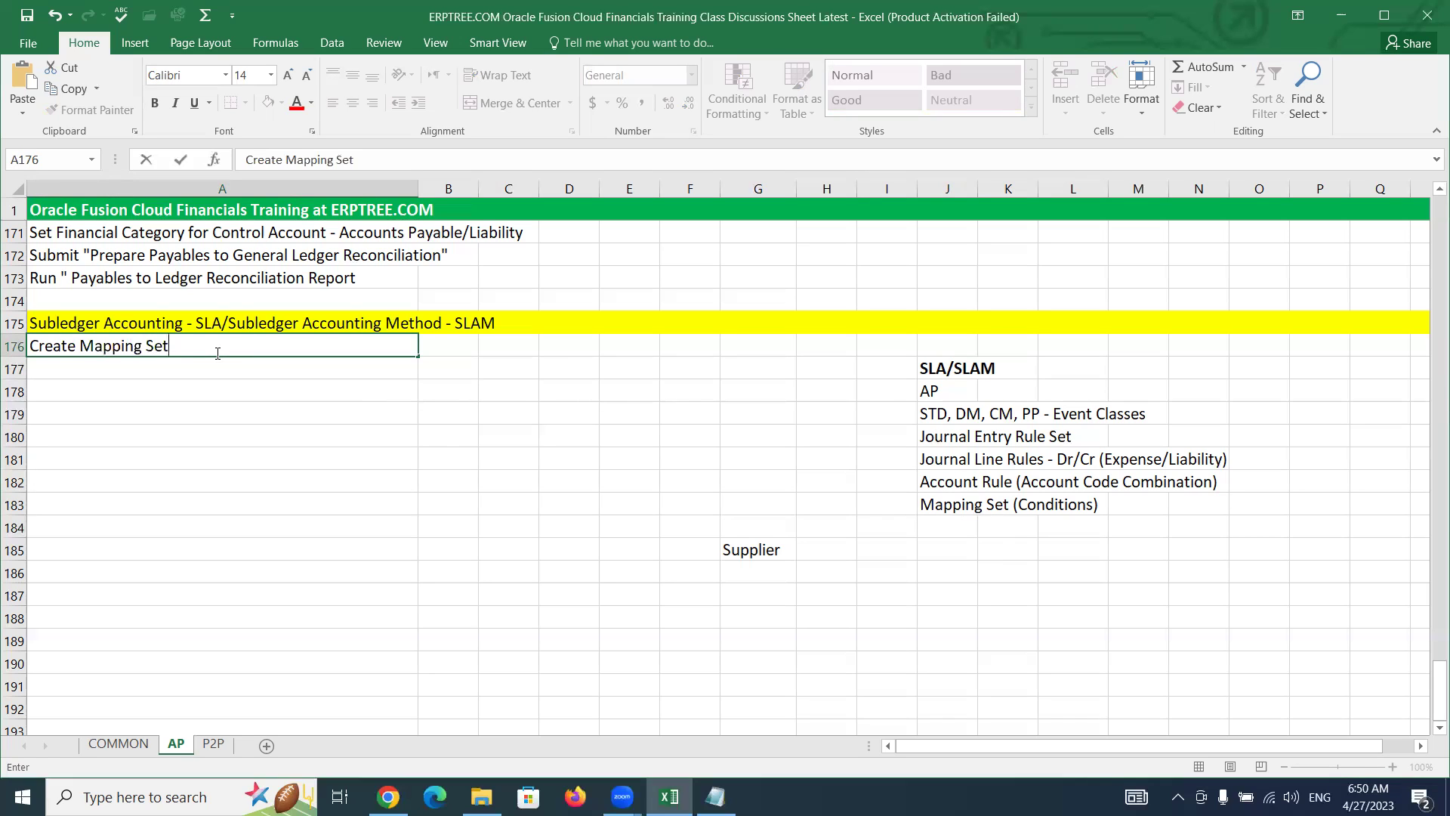
click(959, 511)
Step: Point out the Account Rule and Mapping Set components, and enter "Create Account Rule" in cell A177
click(950, 485)
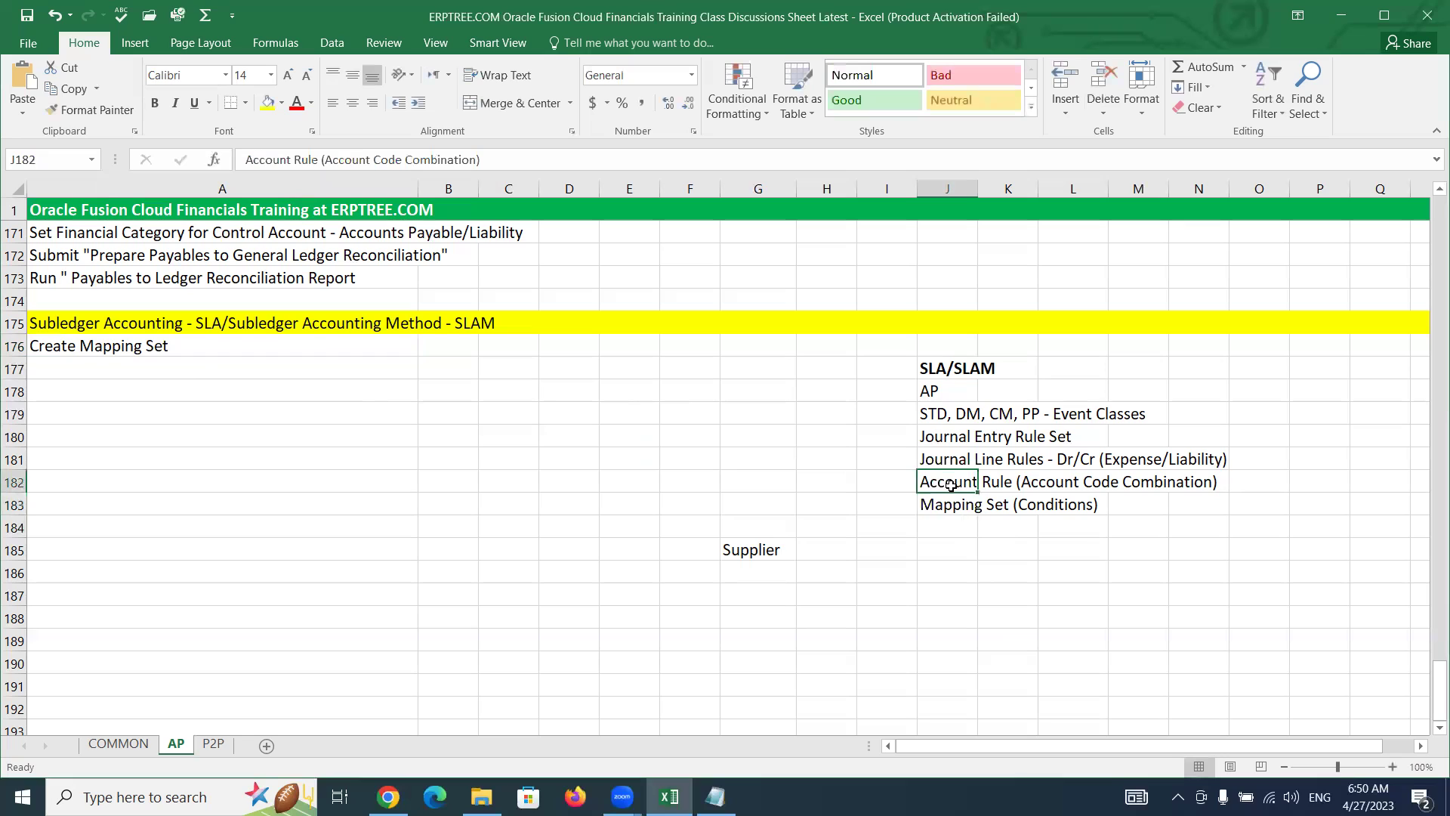
click(946, 504)
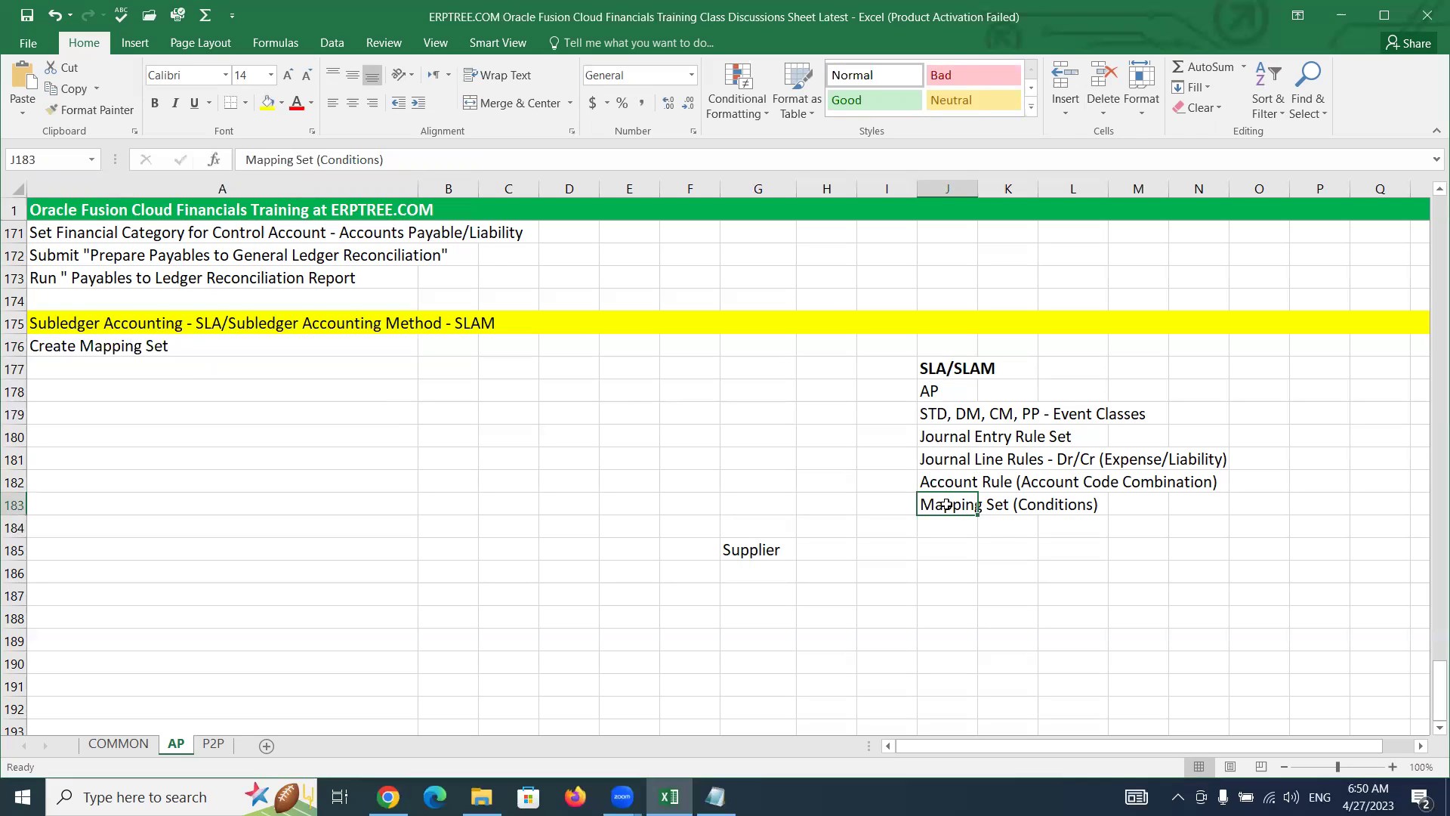
click(937, 485)
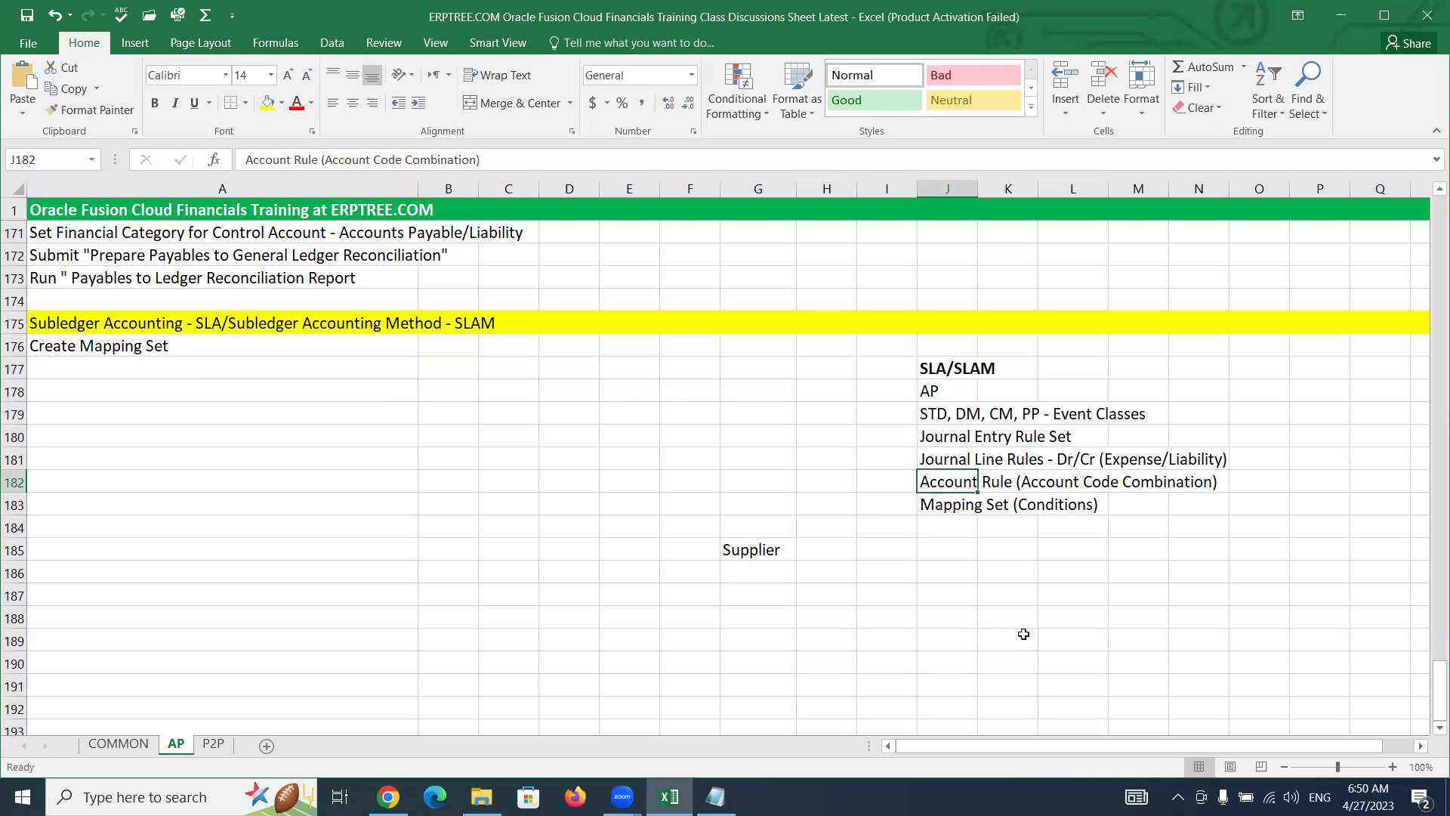
click(151, 366)
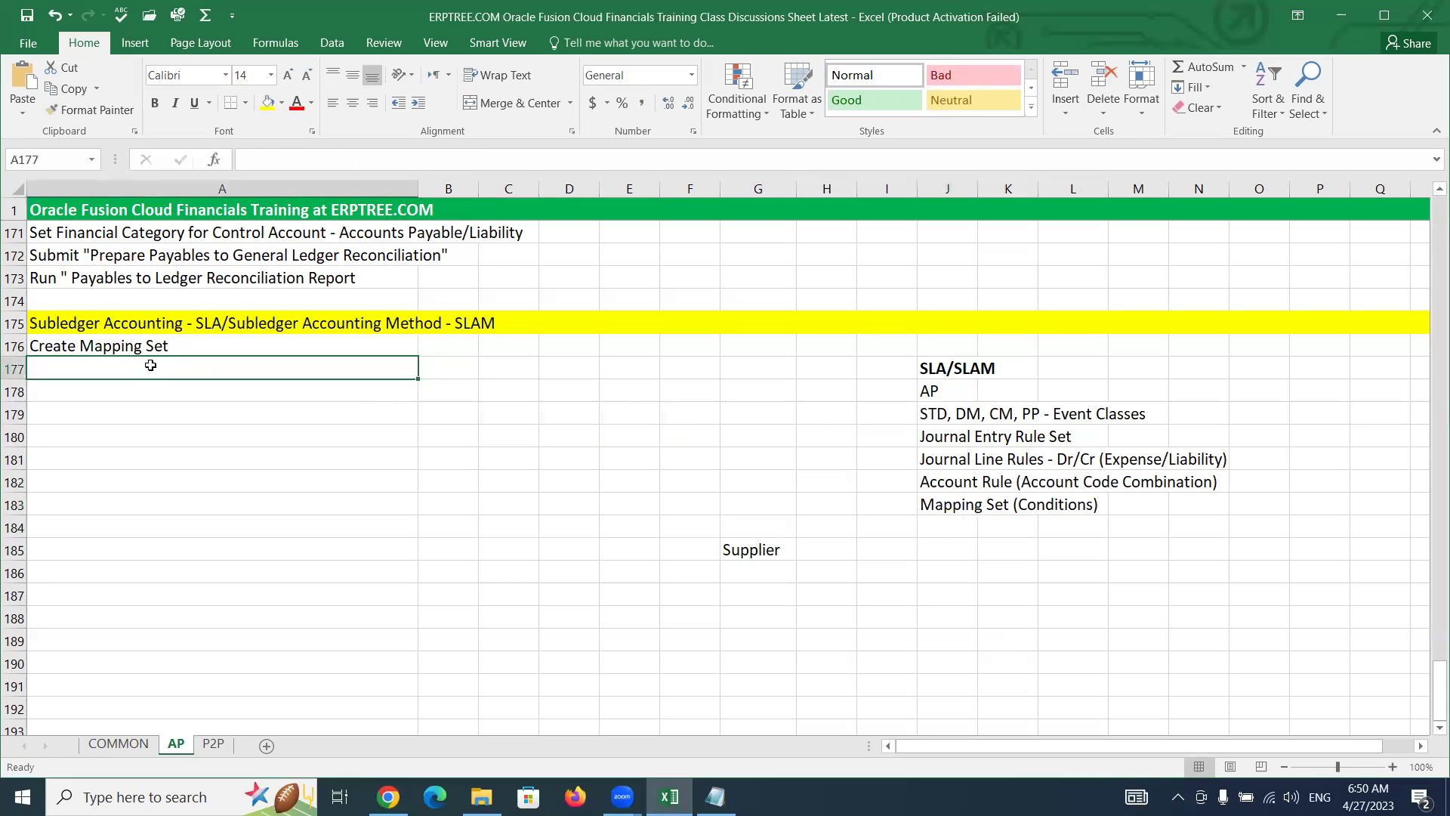
text(Create Account Rule)
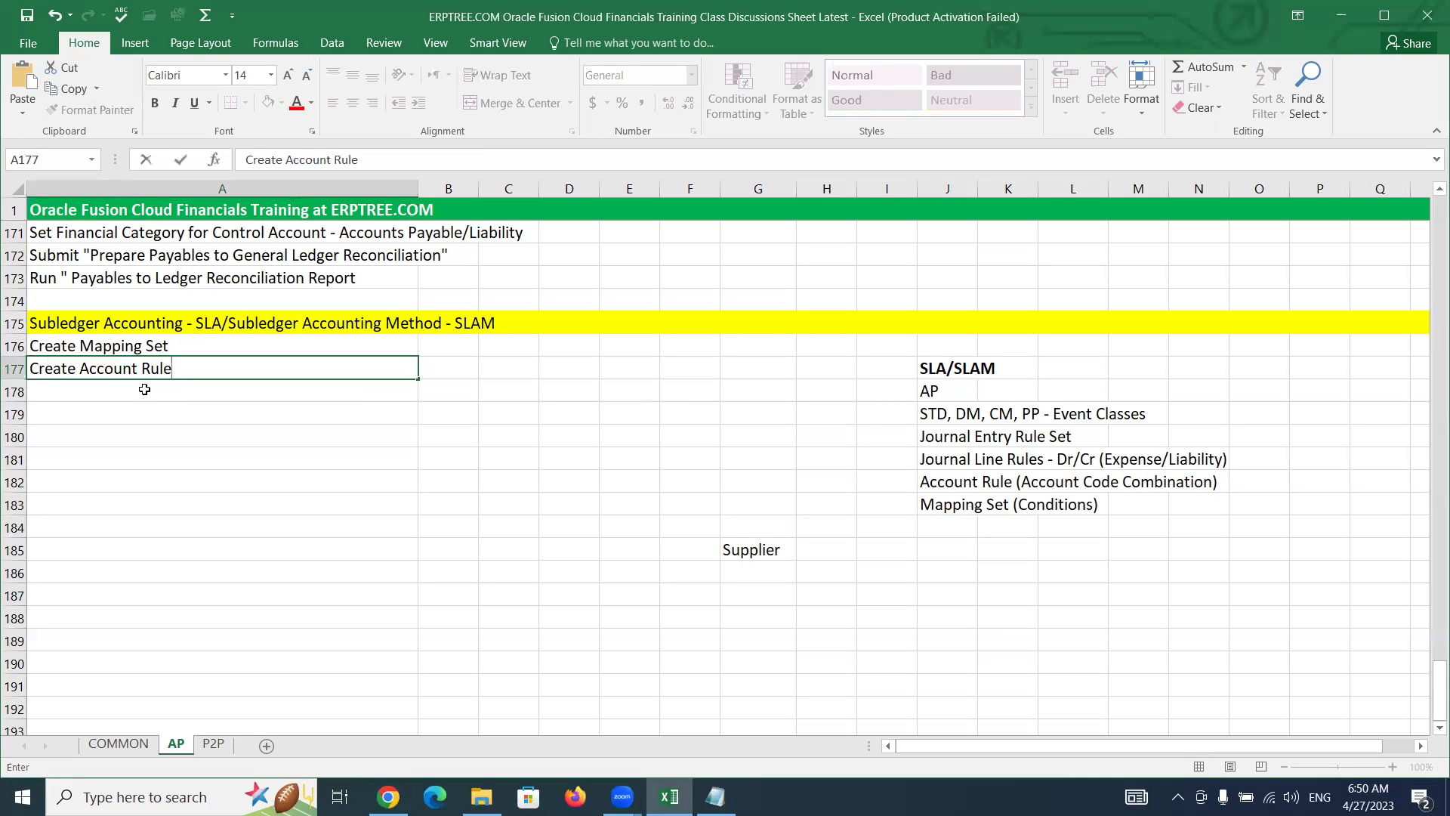
key(Return)
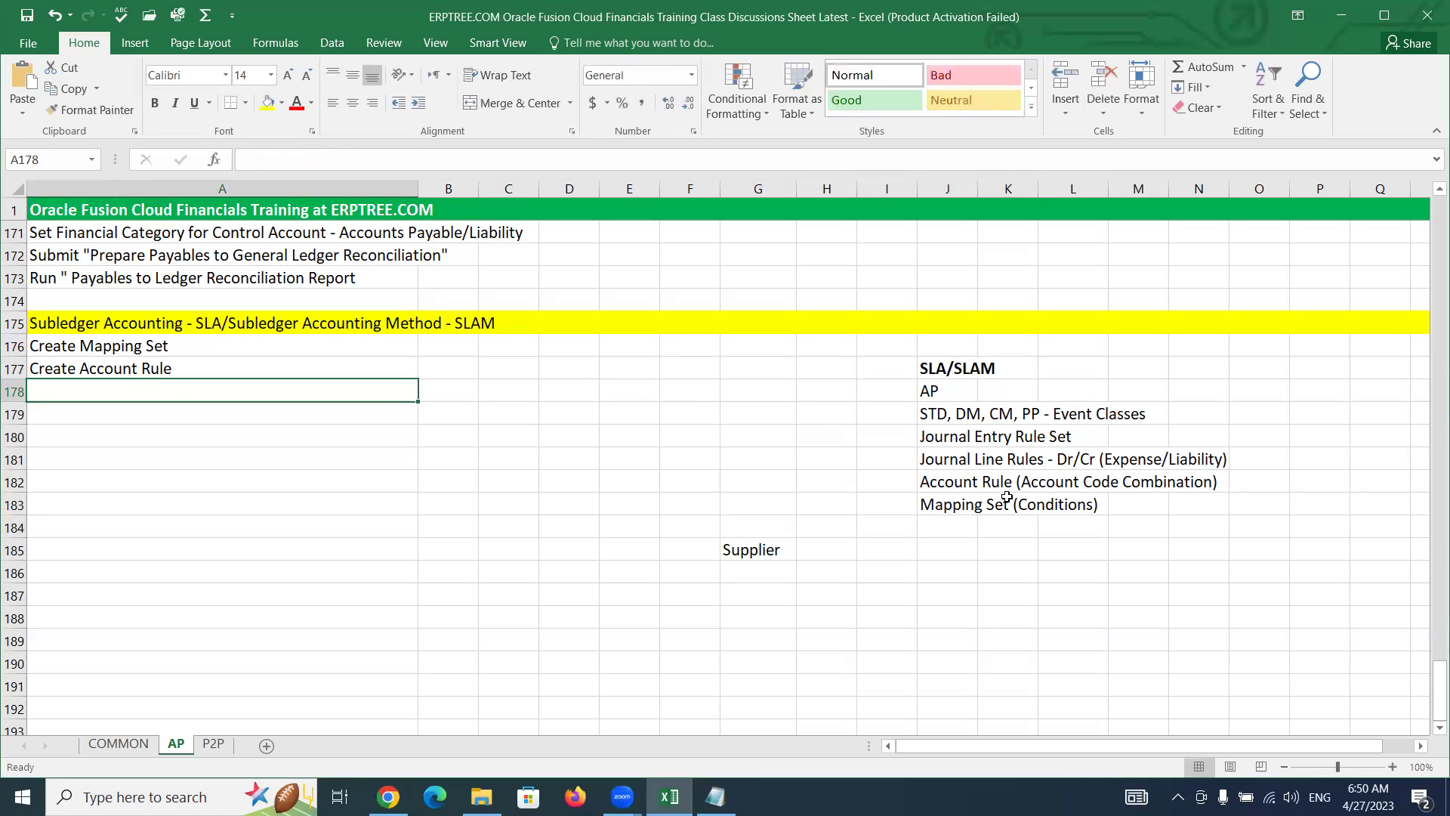
Step: Highlight the Journal Entry Rule Set and Journal Line Rules entries in the SLA/SLAM component list
click(965, 482)
drag(971, 438, 1231, 450)
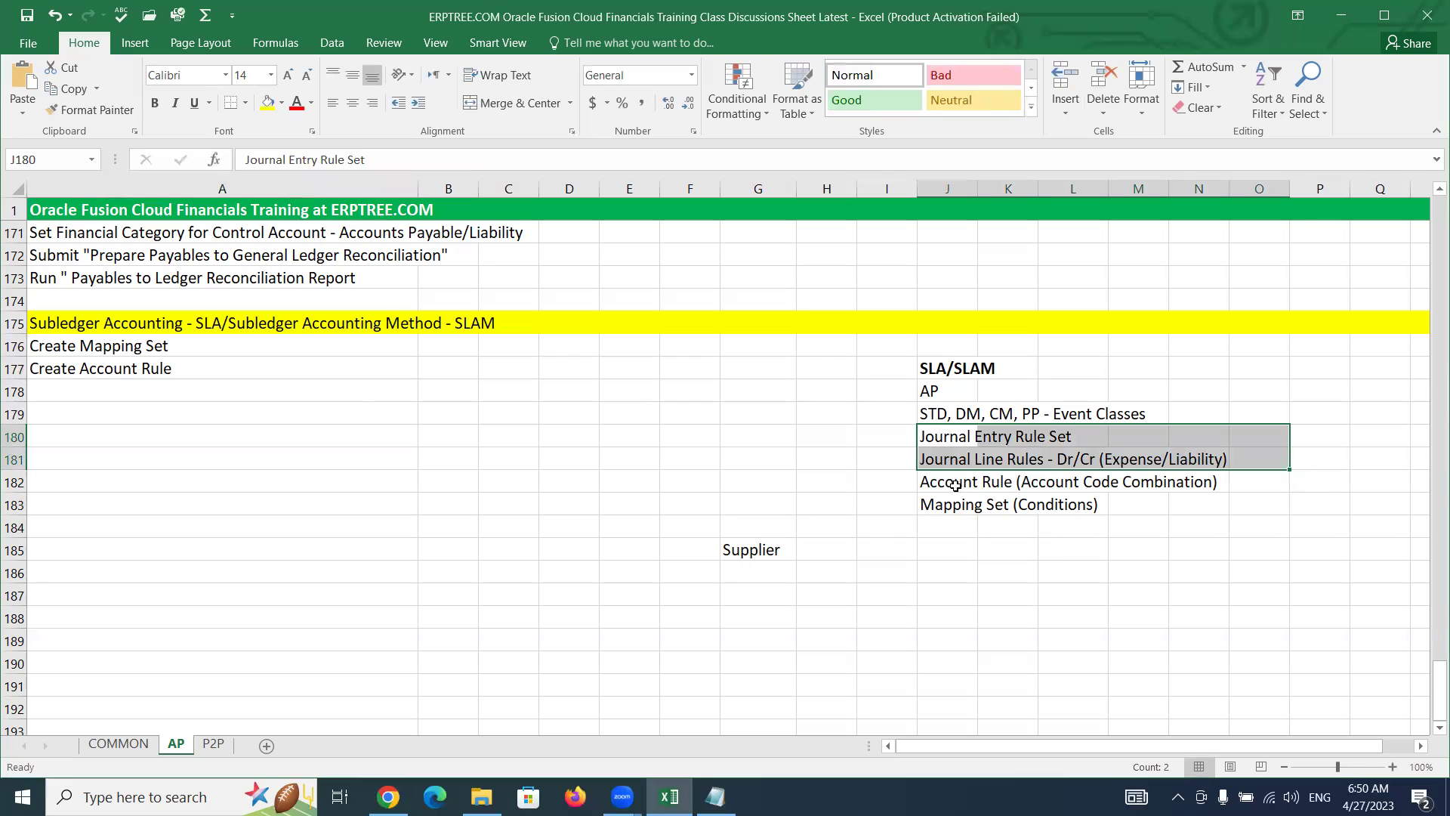
drag(940, 436, 1206, 453)
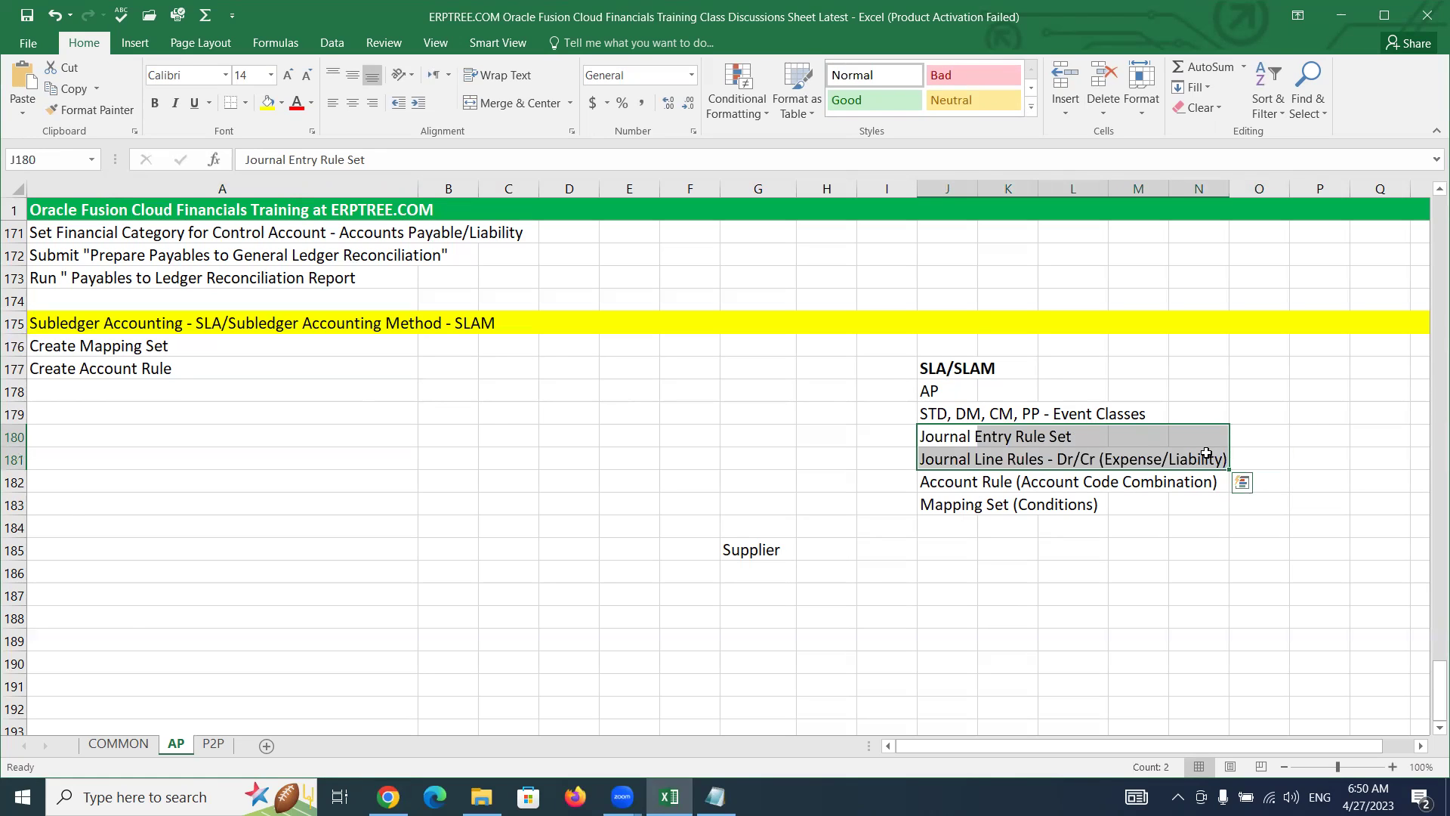
click(930, 436)
drag(930, 437, 1058, 437)
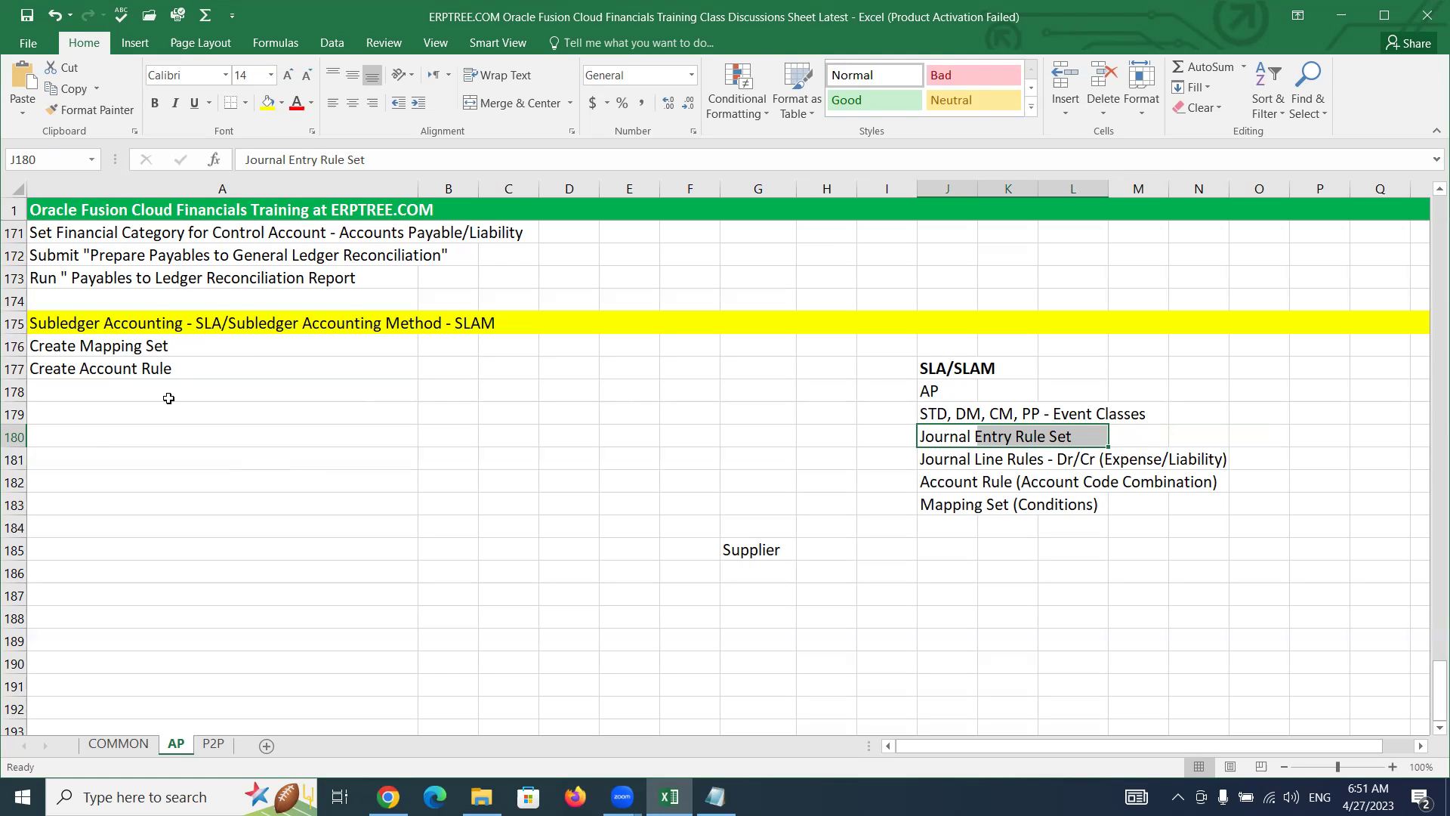
Step: Enter "Copy Journal Entry Rule Set, Assign Account Rule" in cell A178 as the third setup step
click(130, 392)
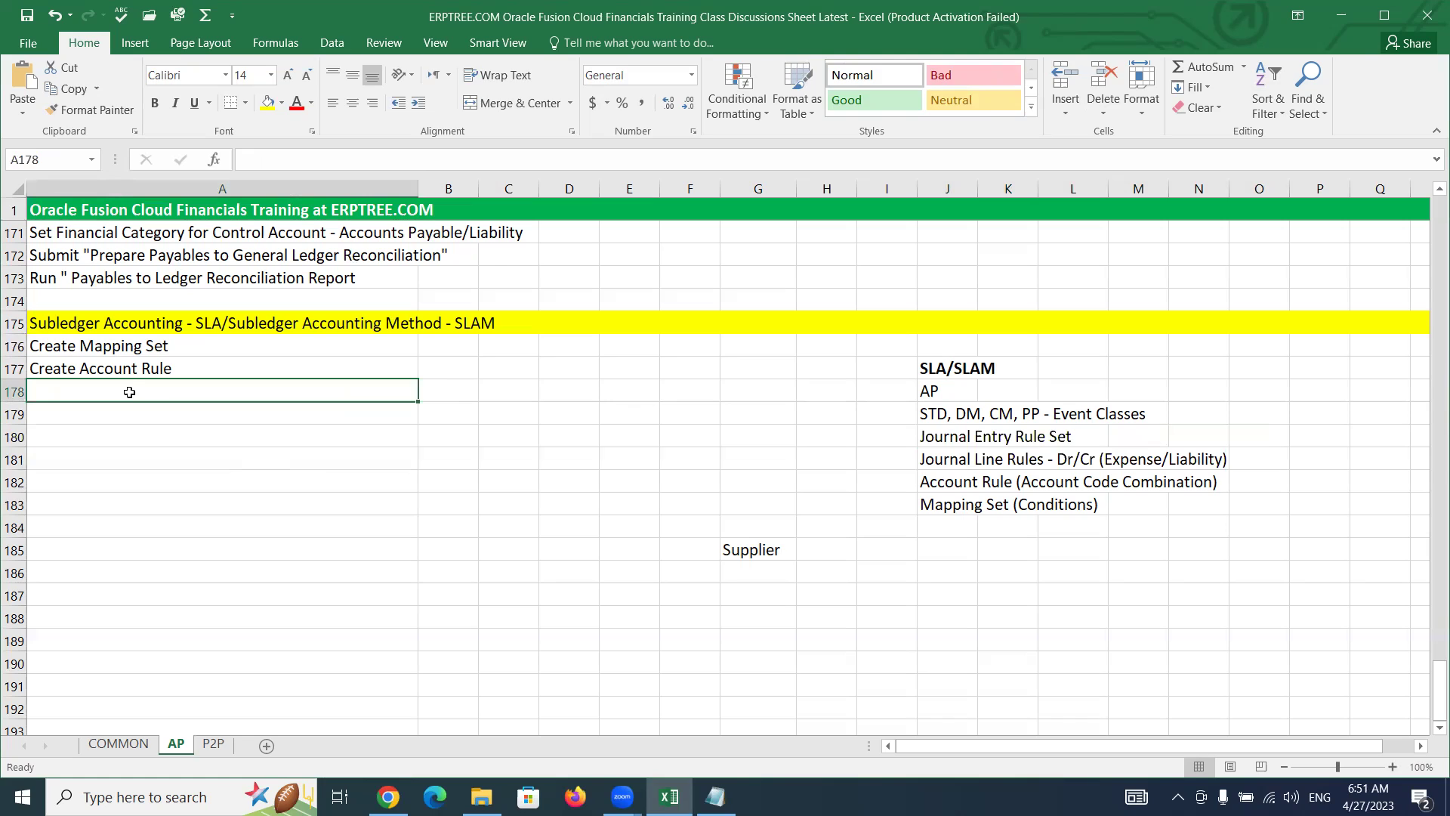
text(c)
key(BackSpace)
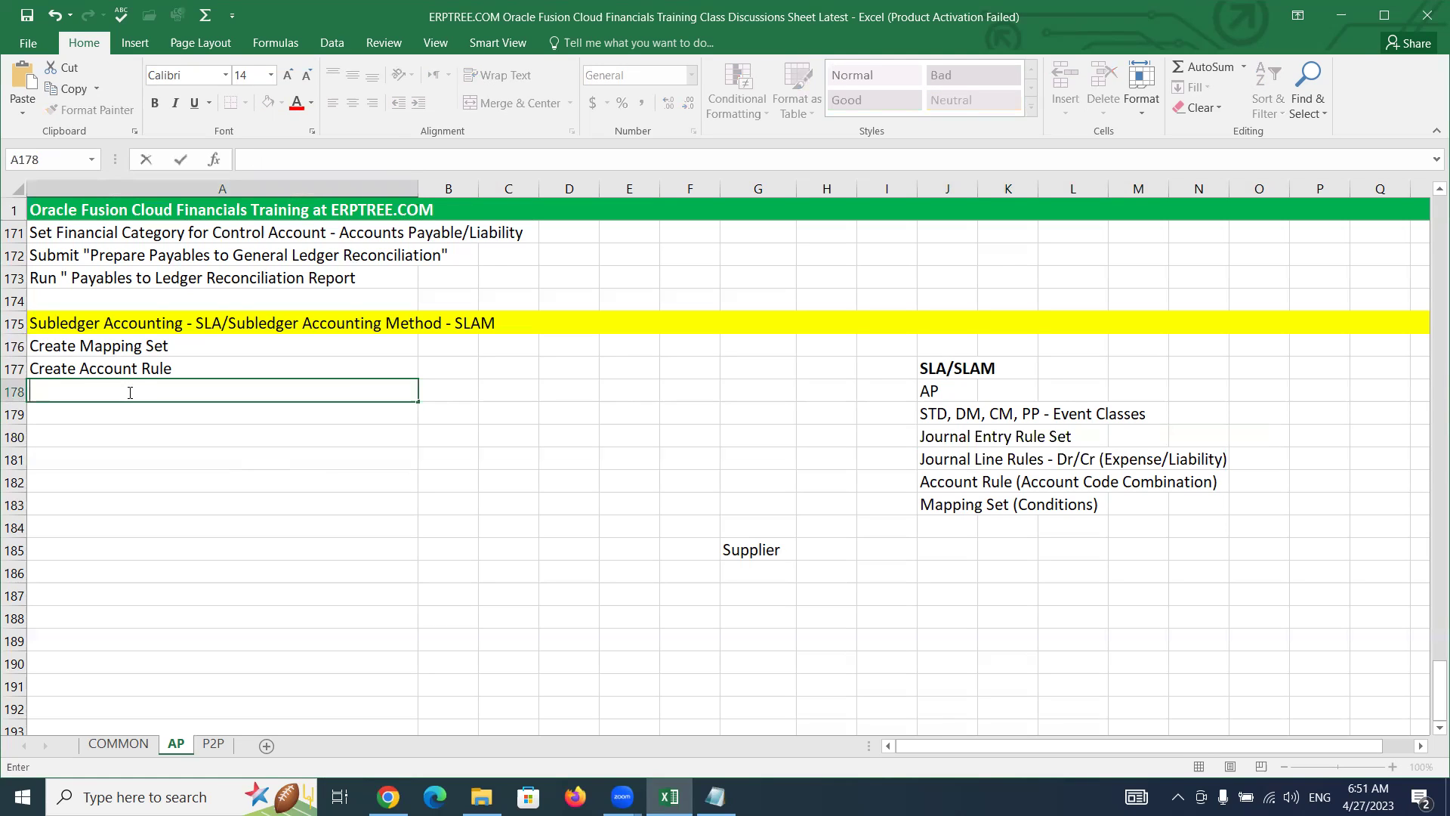
text(Copy)
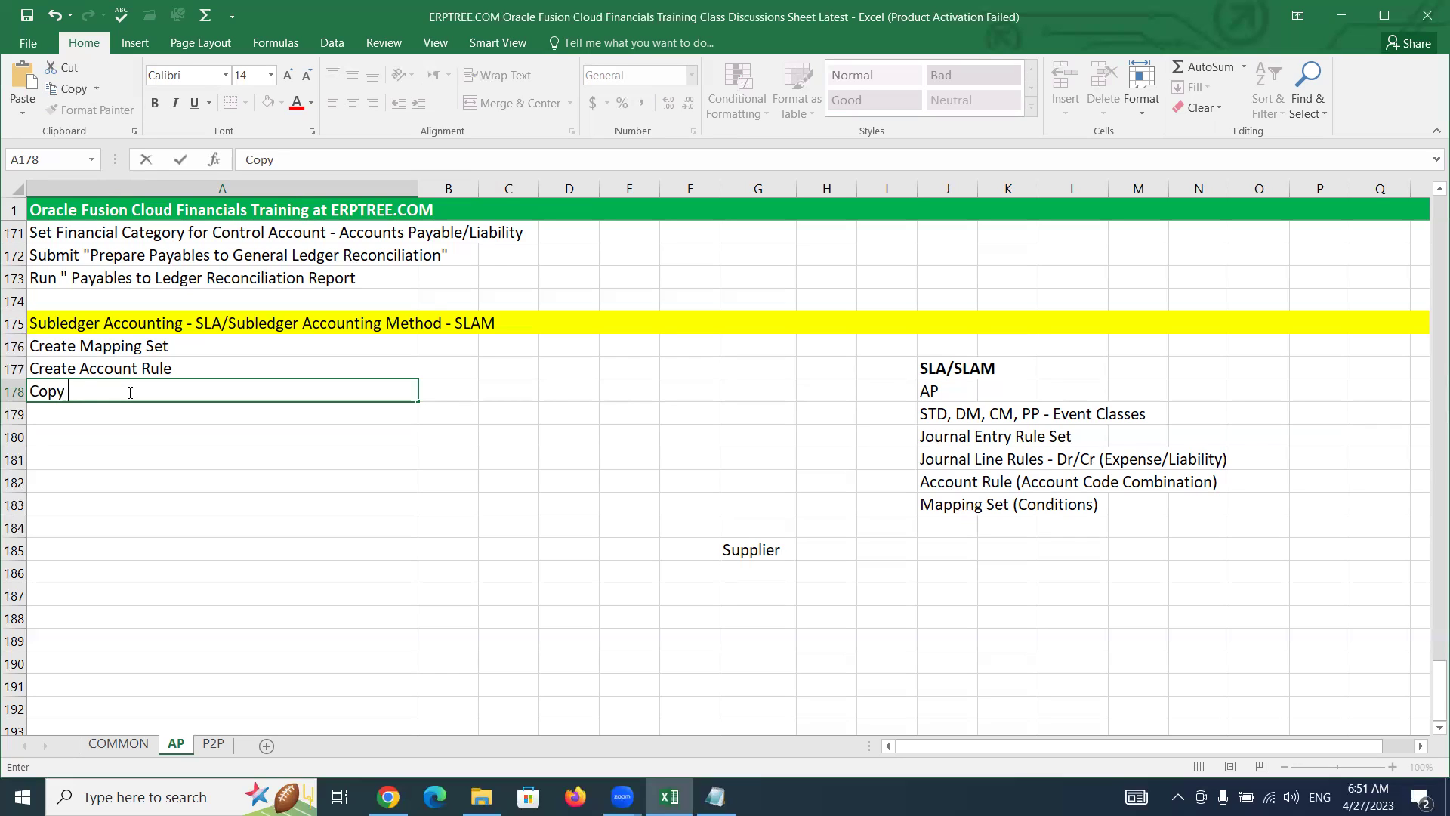
text(Journal Entry Rule)
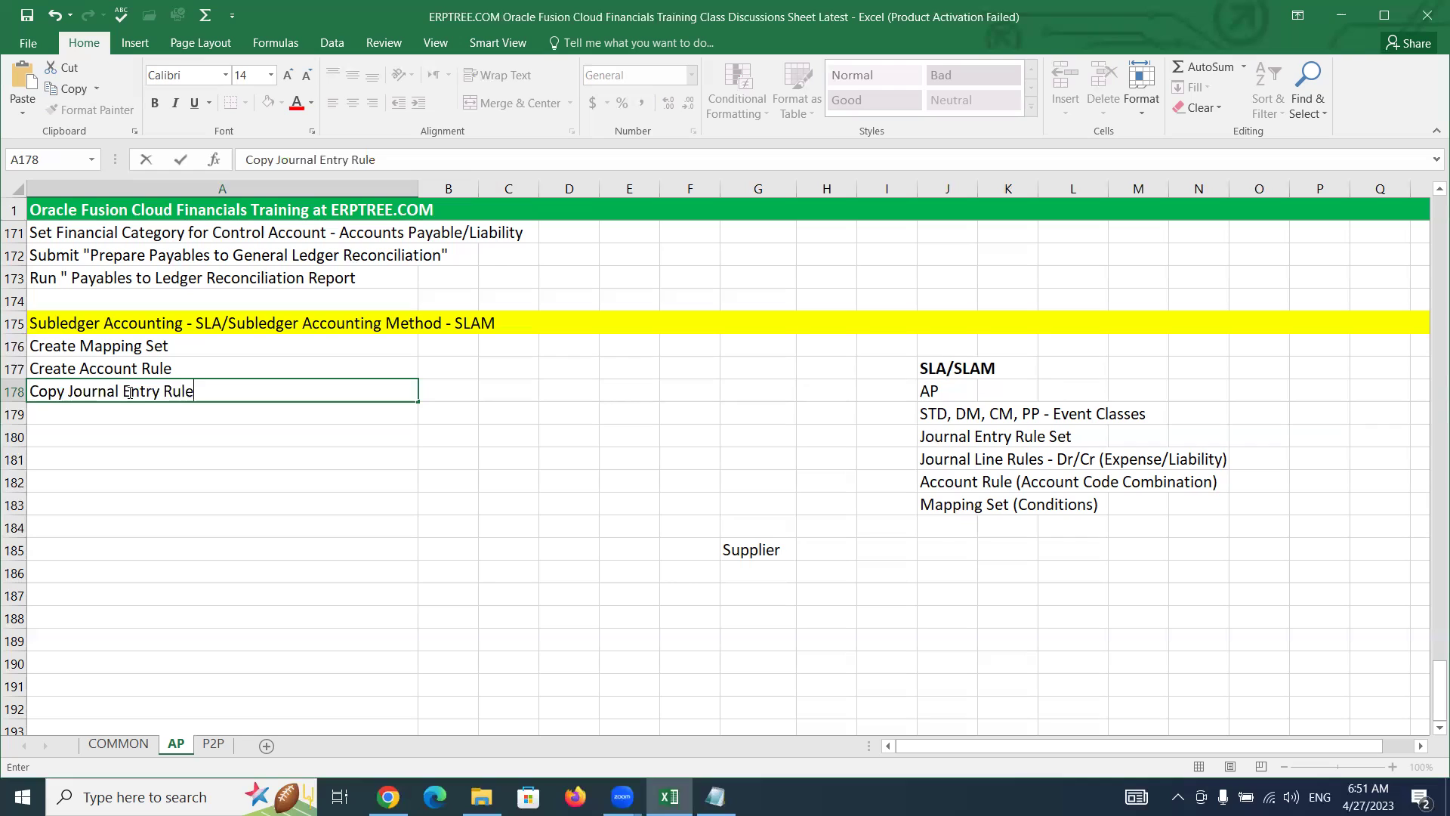
text( Set)
text(, Assign Account Rule)
key(ctrl+Return)
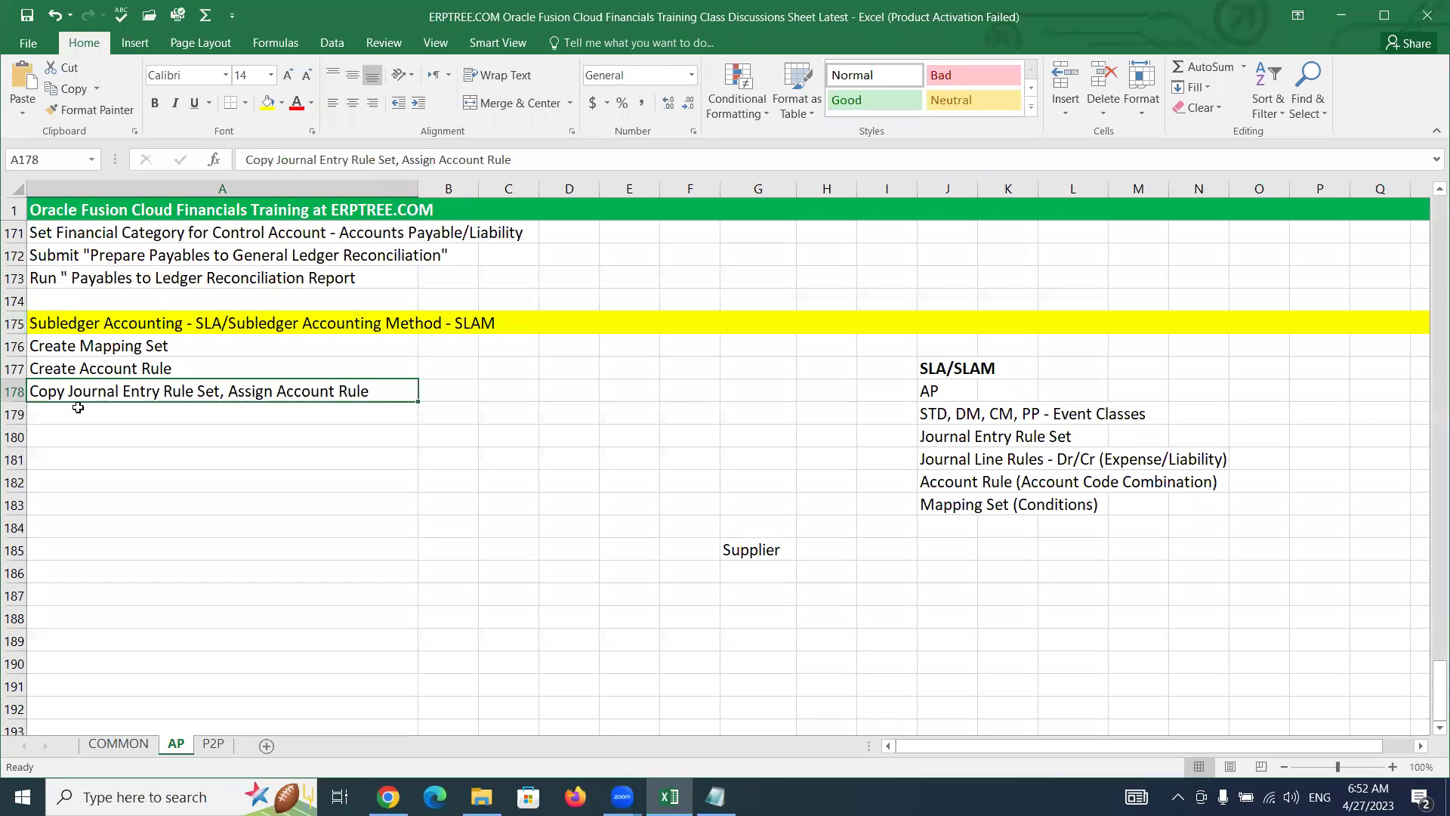
Step: Review the setup steps in A176 to A178 against the journal entry rule set, journal line rules and SLA/SLAM entries in column J
click(93, 363)
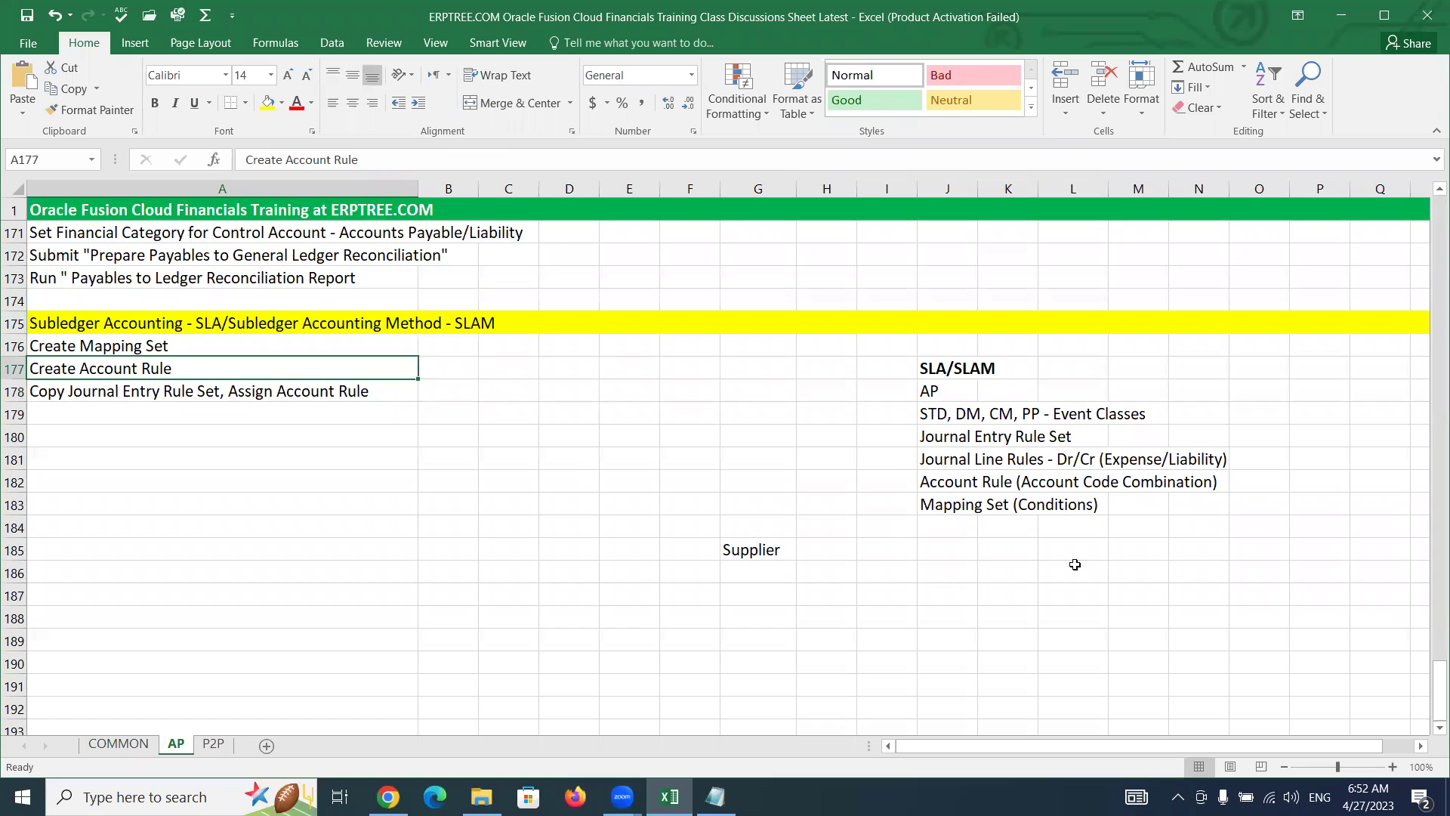
click(950, 438)
drag(952, 438, 1073, 437)
drag(936, 462, 1012, 460)
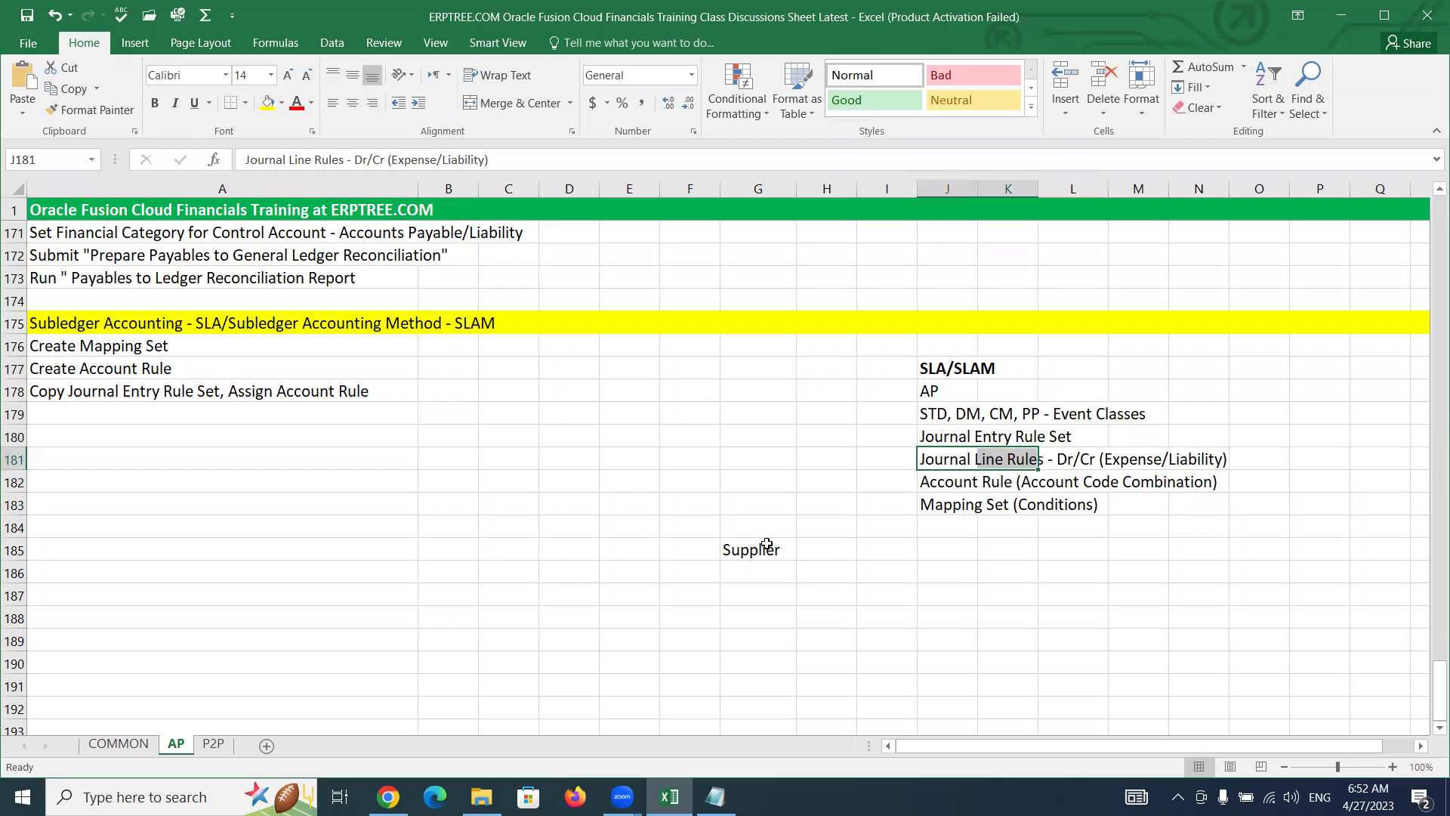
click(57, 392)
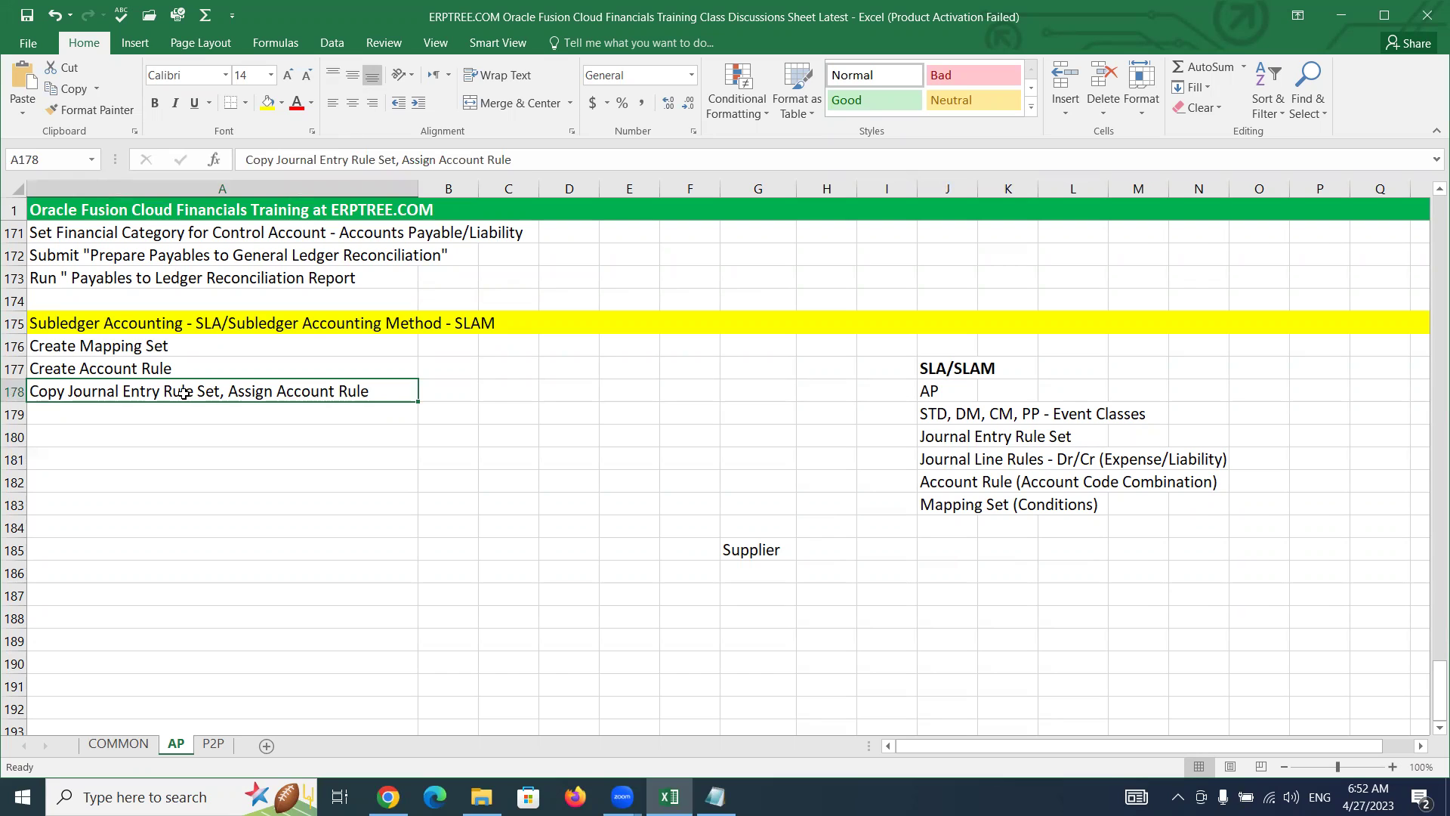
click(131, 368)
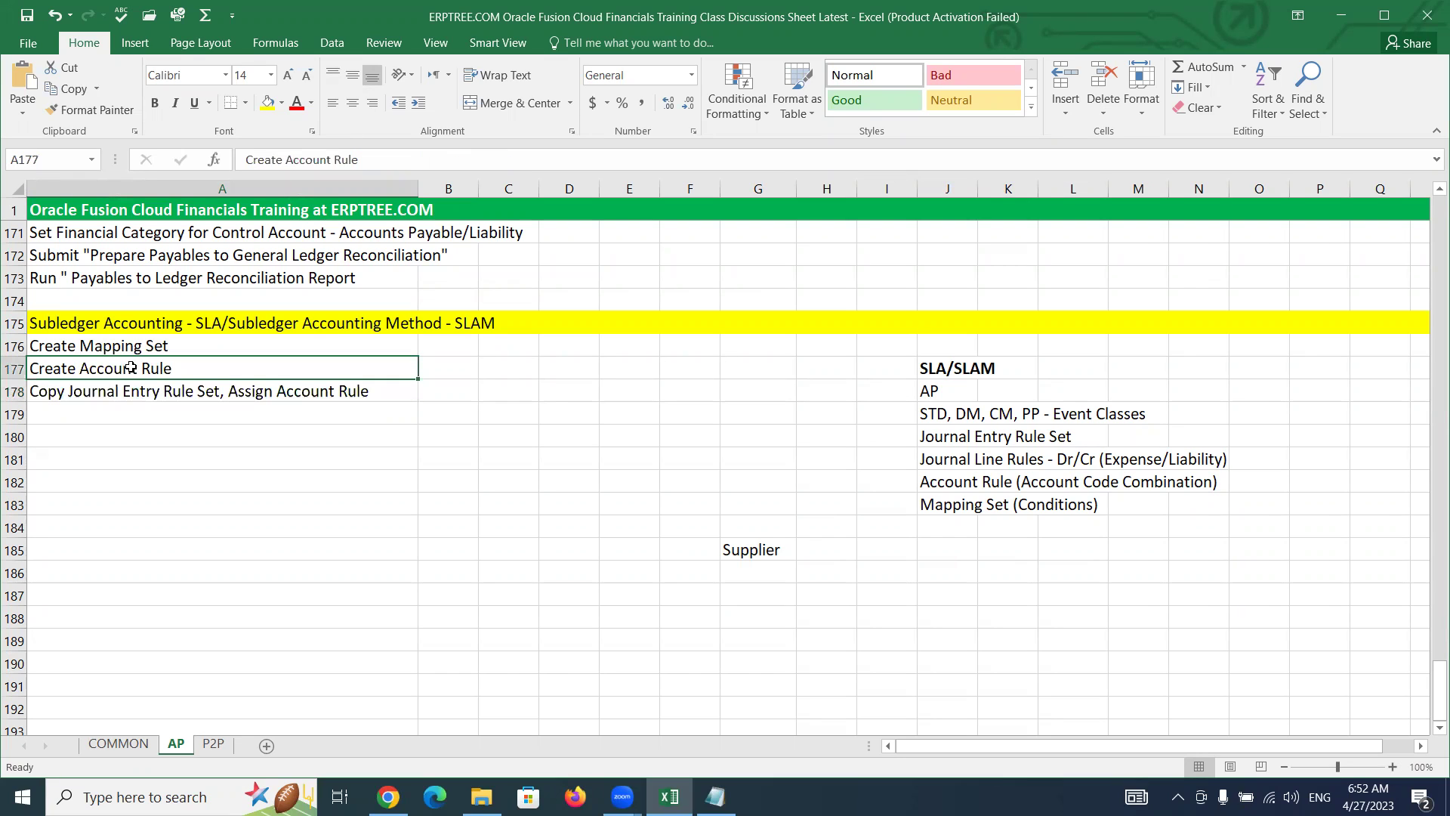
click(99, 346)
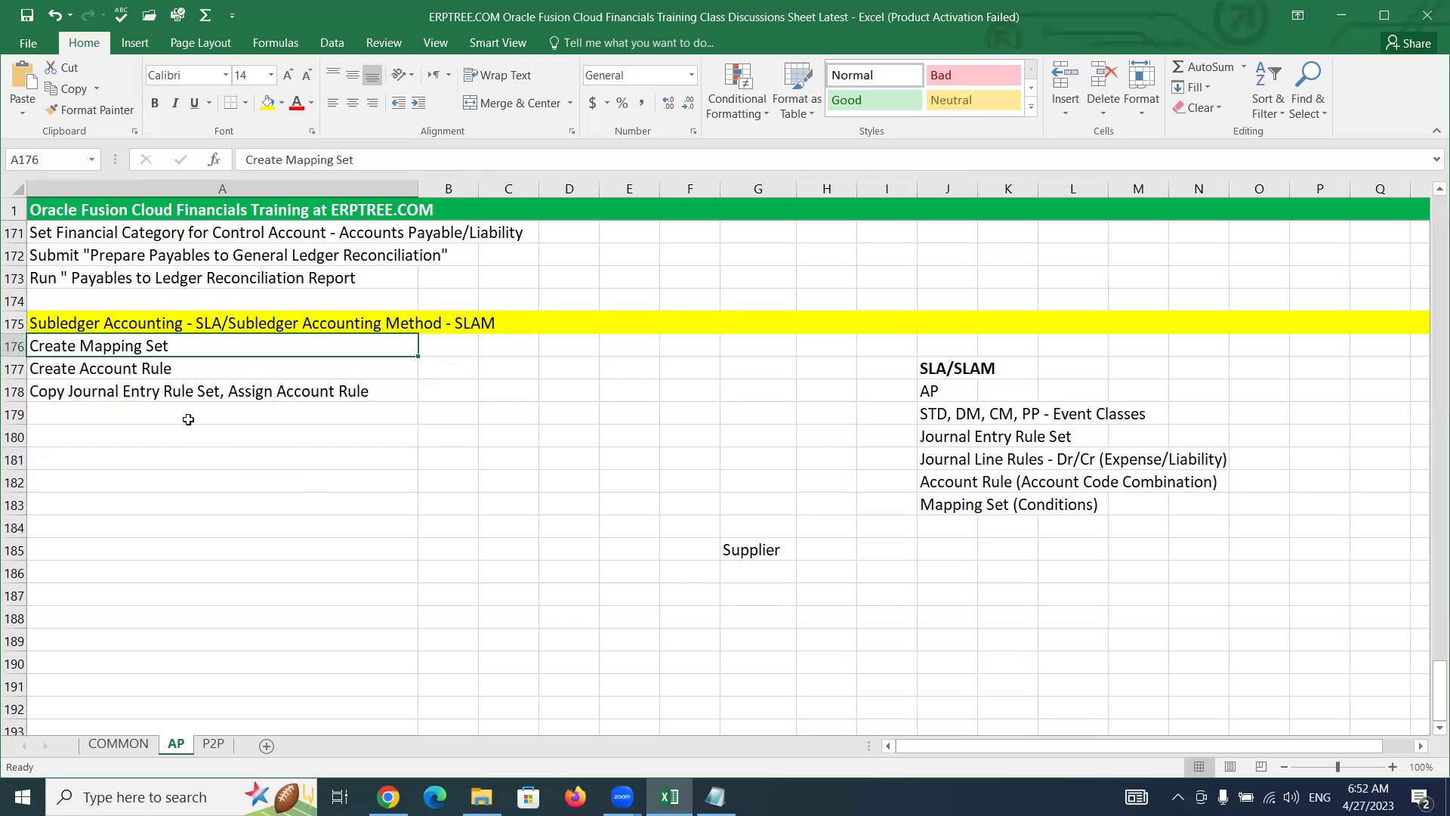
click(154, 395)
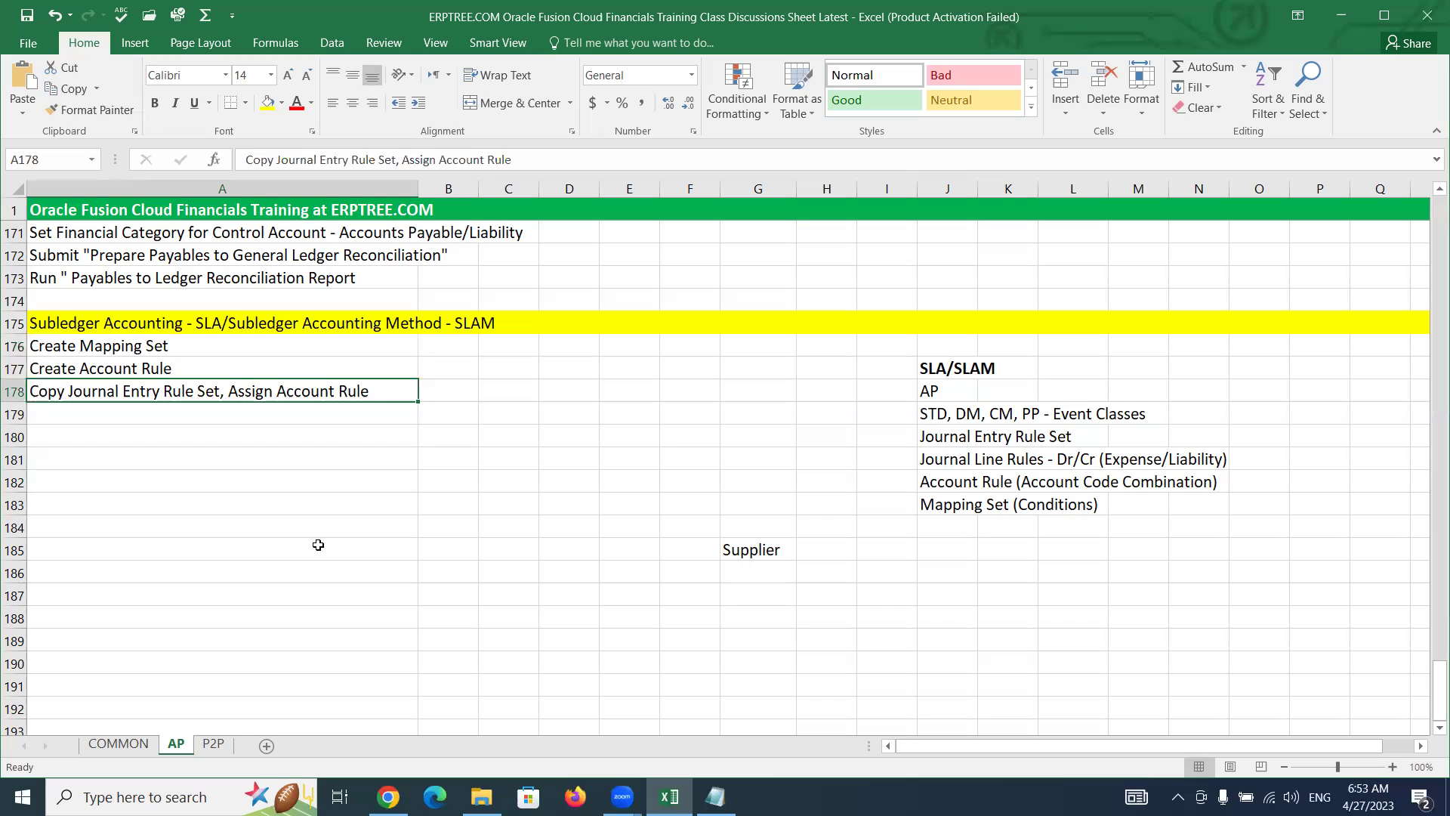
click(936, 436)
drag(936, 436, 1057, 432)
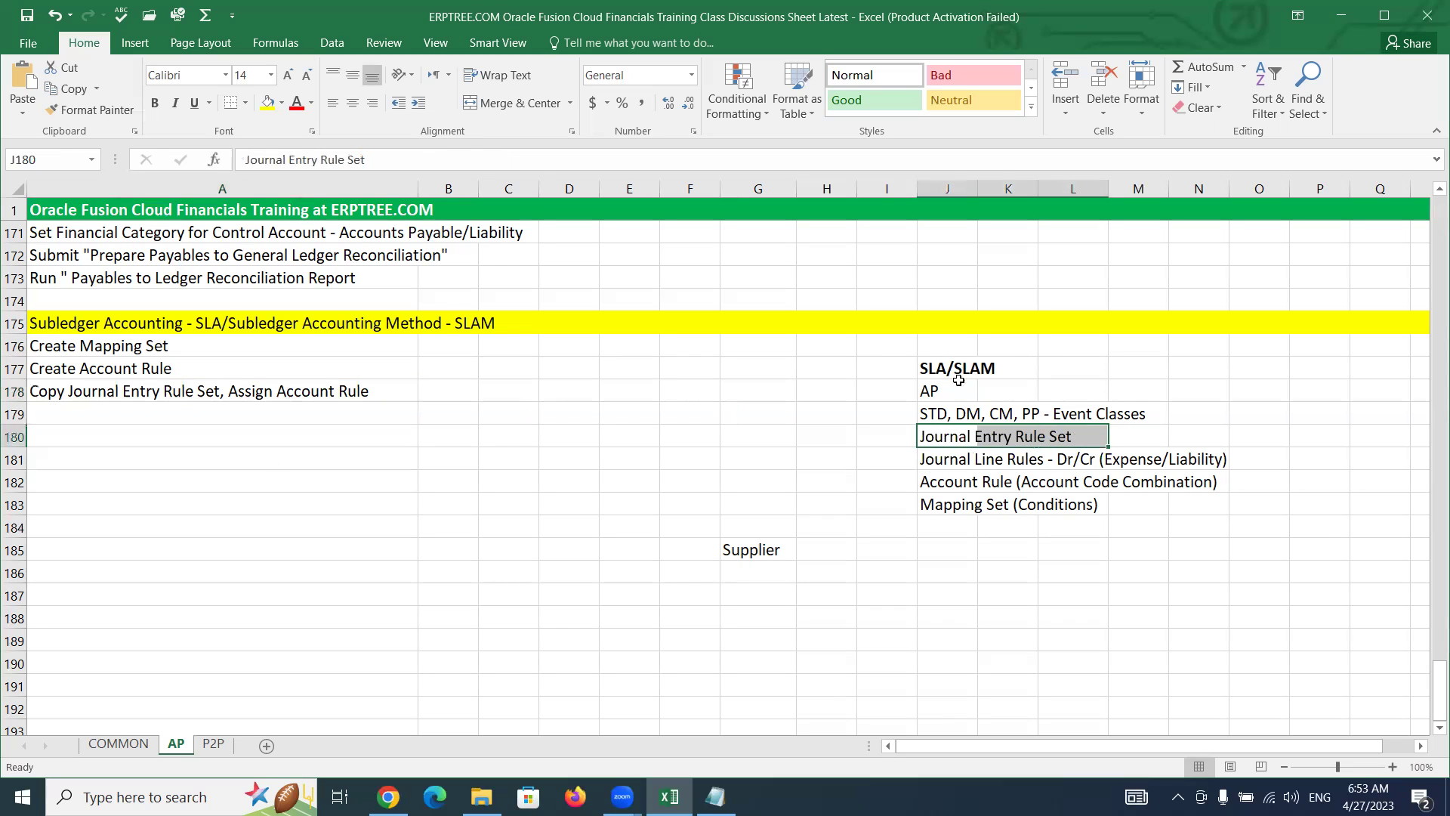
drag(922, 366, 997, 363)
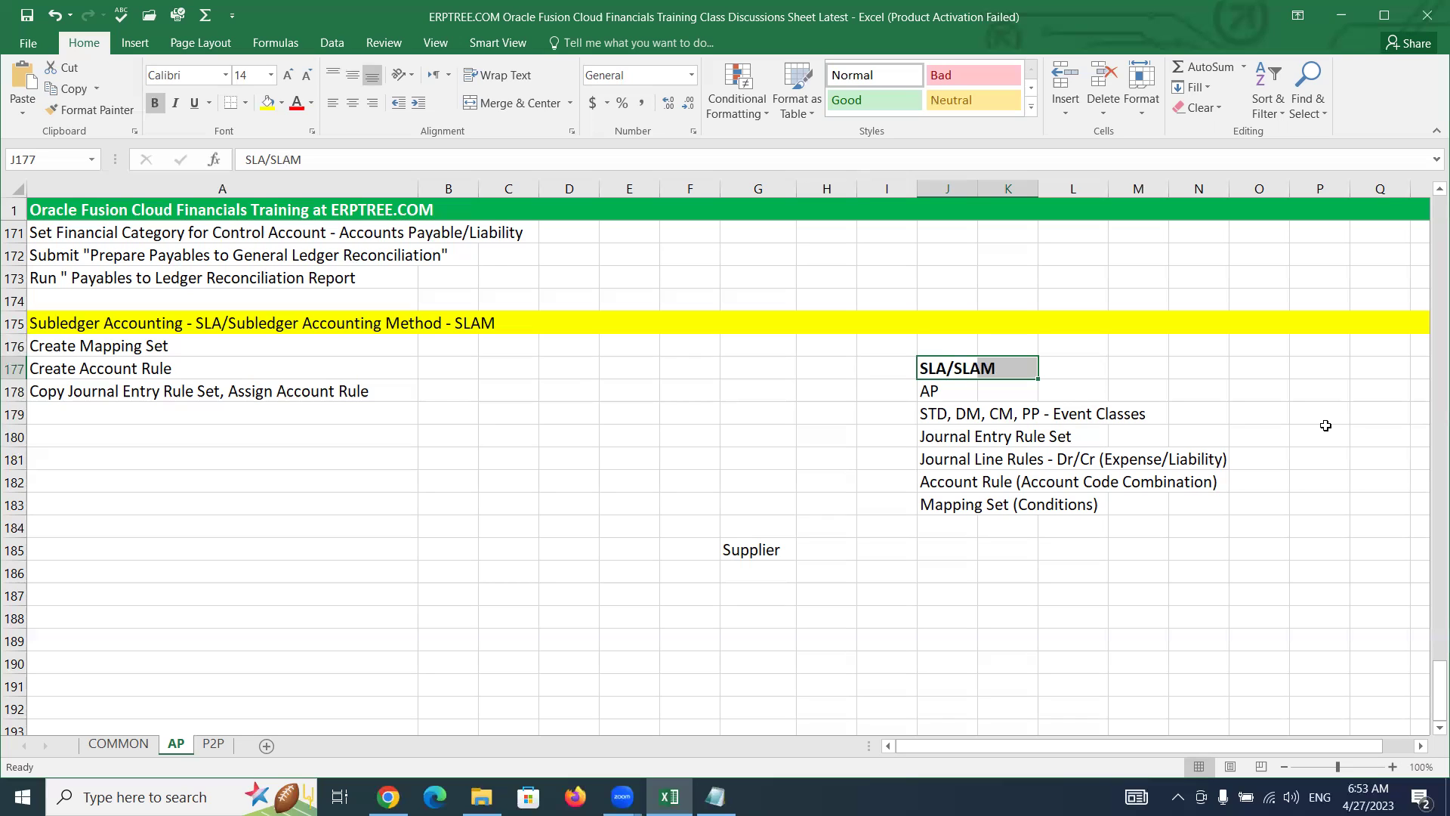
Step: Enter "Copy Seeded SLA" in cell A179 and "Assign Custom Journal Entry Rule Set to Custom SLA" in cell A180
click(140, 411)
text(Copy Seeded SLA)
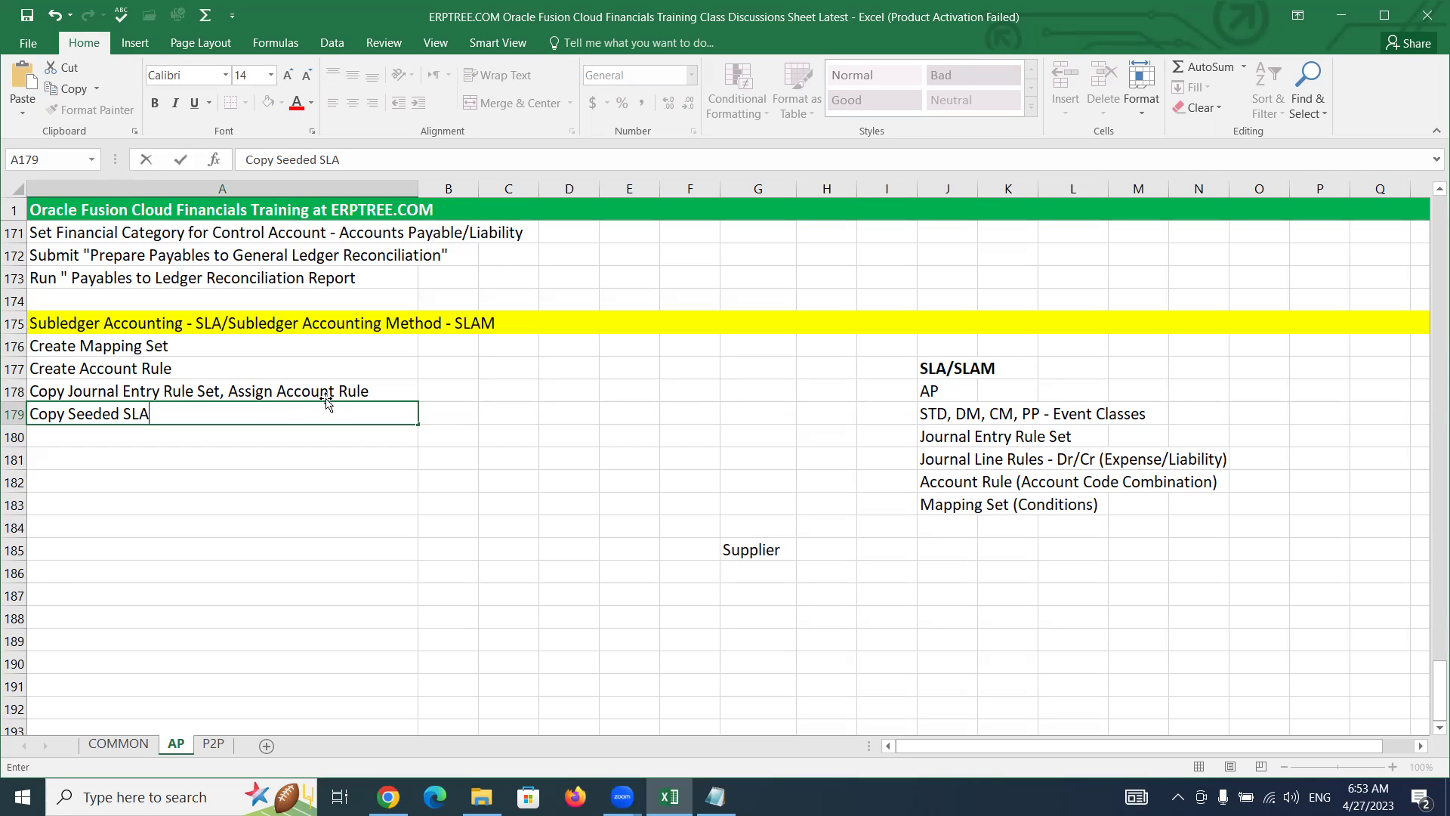
click(140, 430)
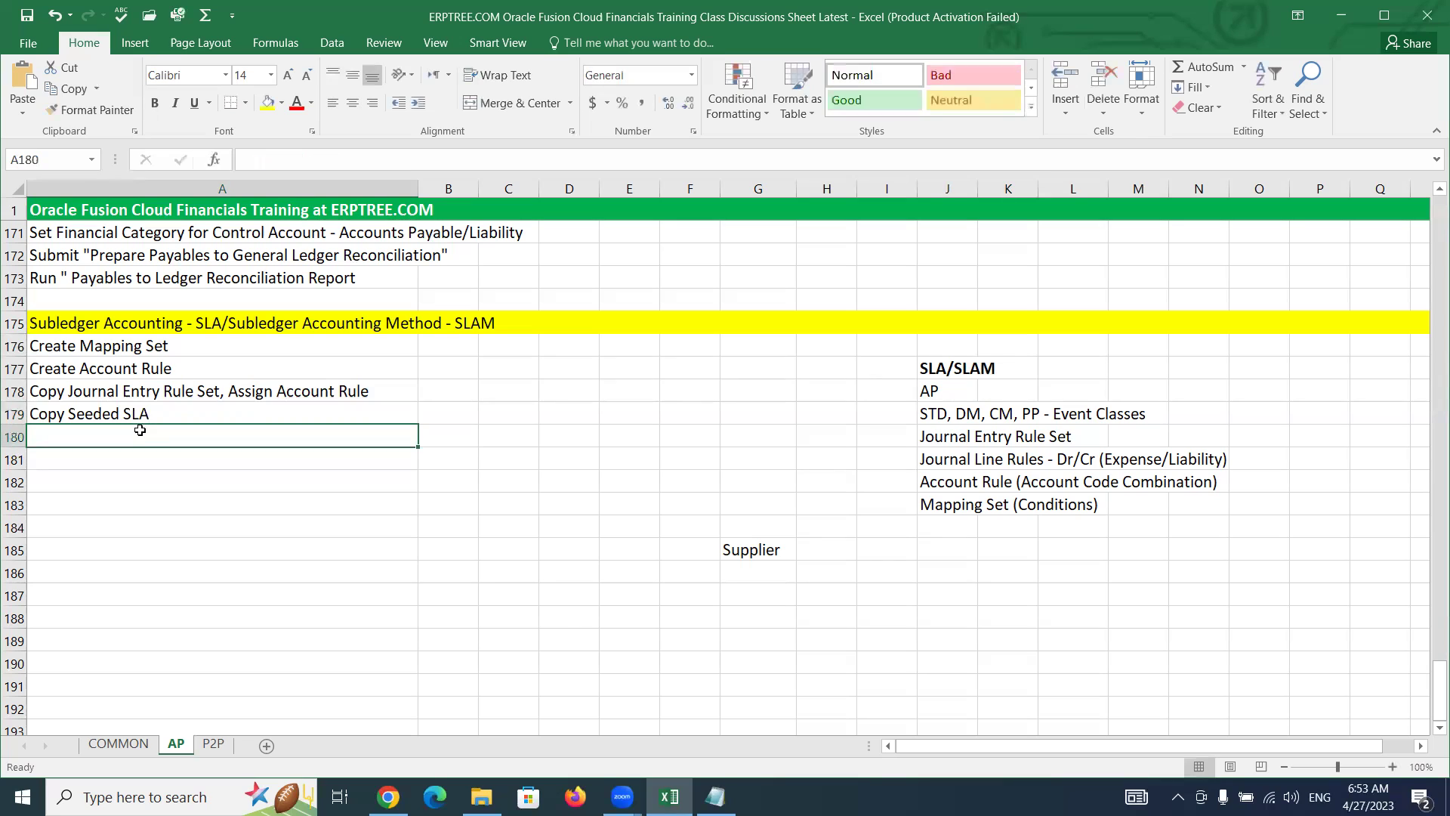
text(Assign)
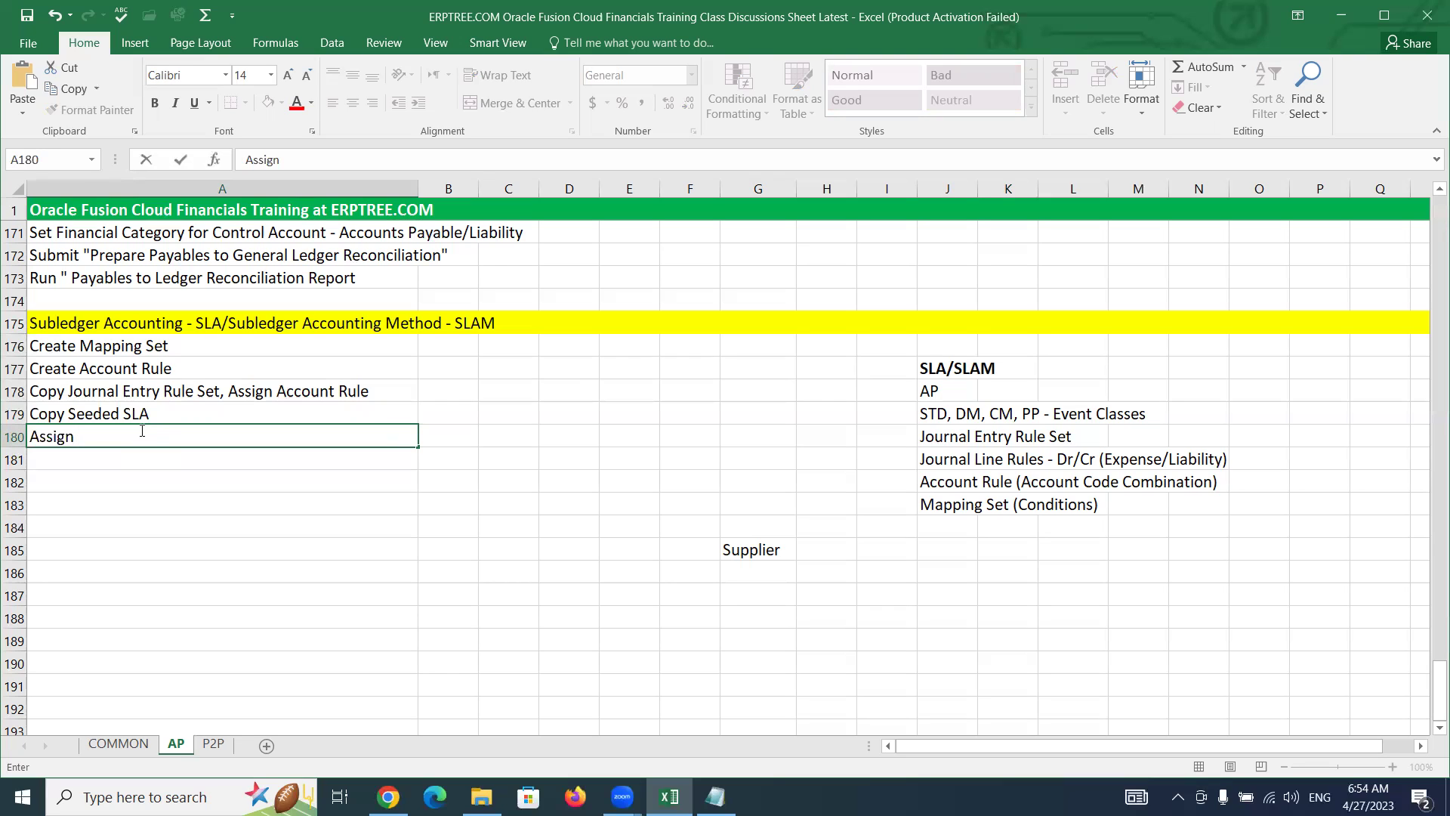
text(C)
key(BackSpace)
text(Custom Journal Entry Rule Set to Custom SLA)
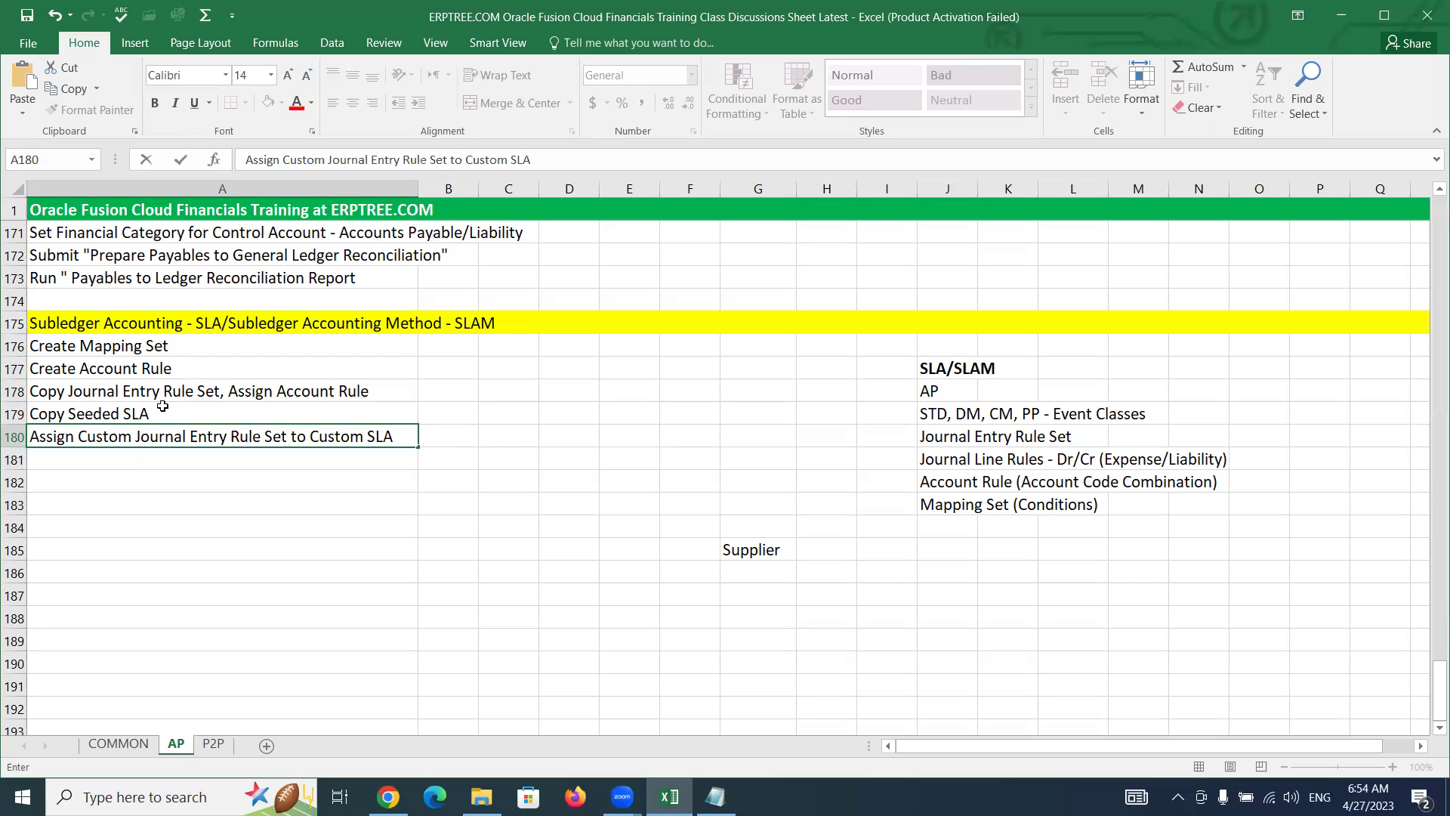
Step: Enter "Validate" in cell A181 and "Assign Custom SLA to PL" in cell A182 to complete the setup list
click(123, 462)
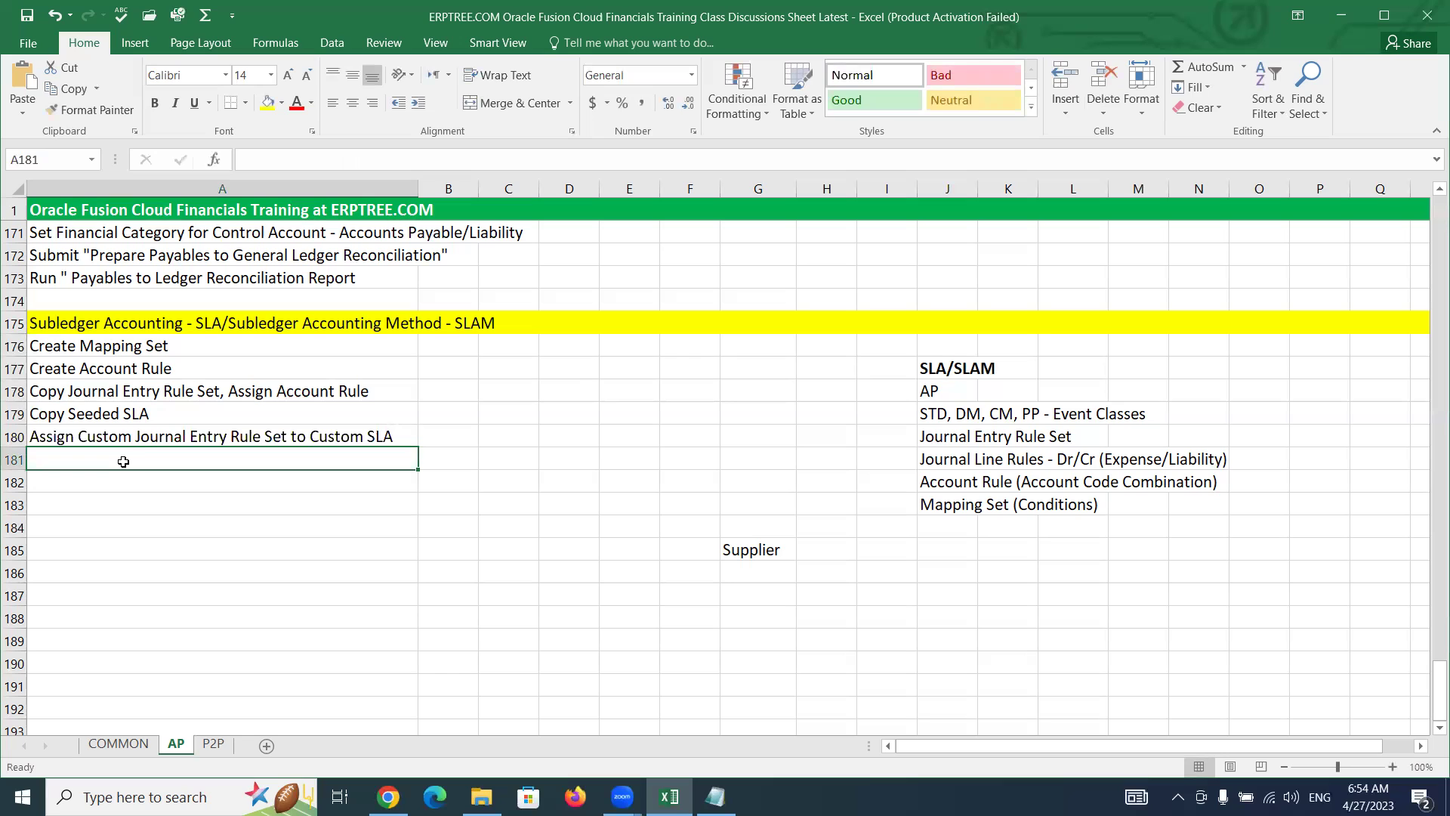
text(V)
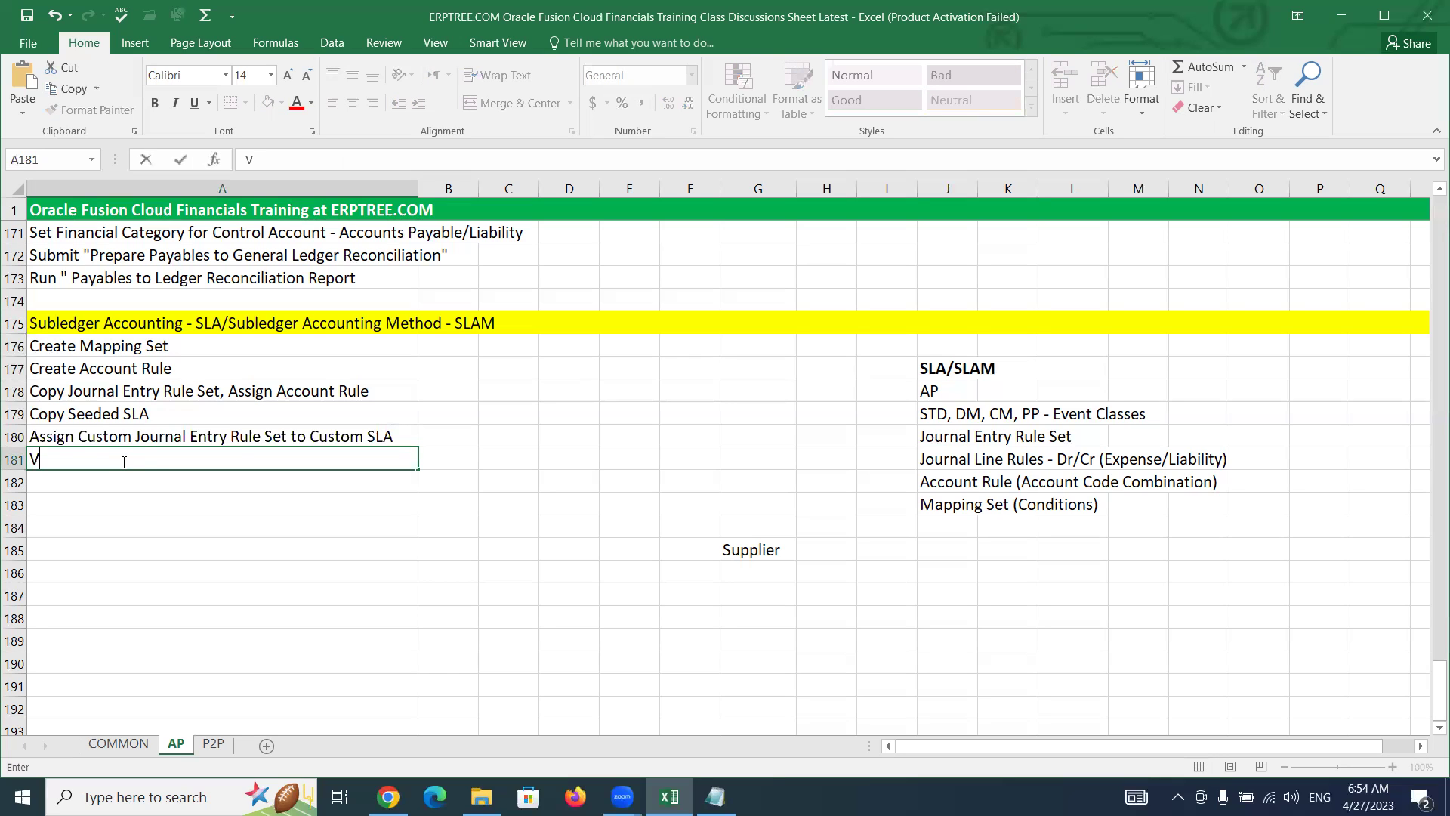
text(alidate)
key(Return)
text(Assign )
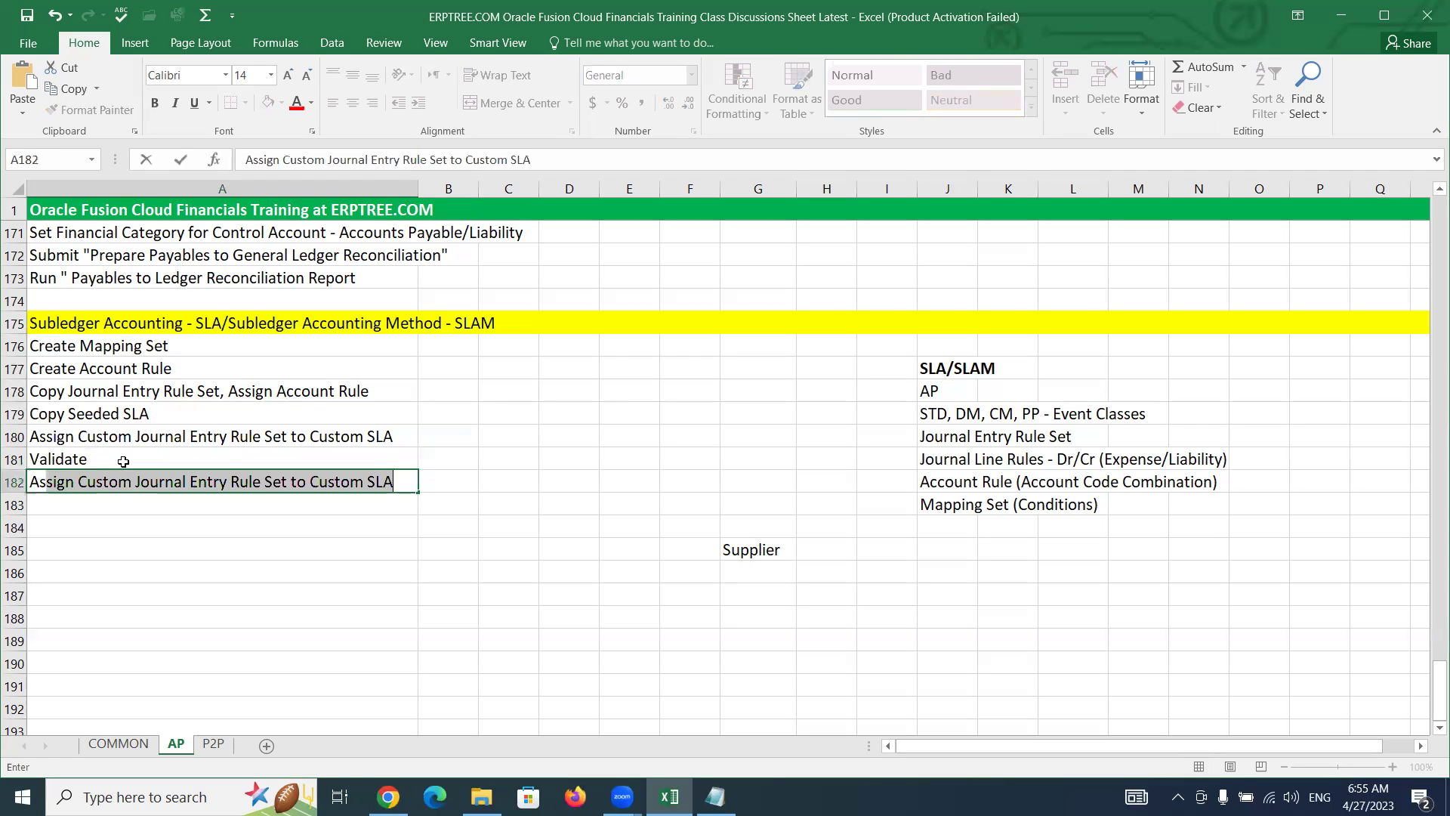
text(Custom S)
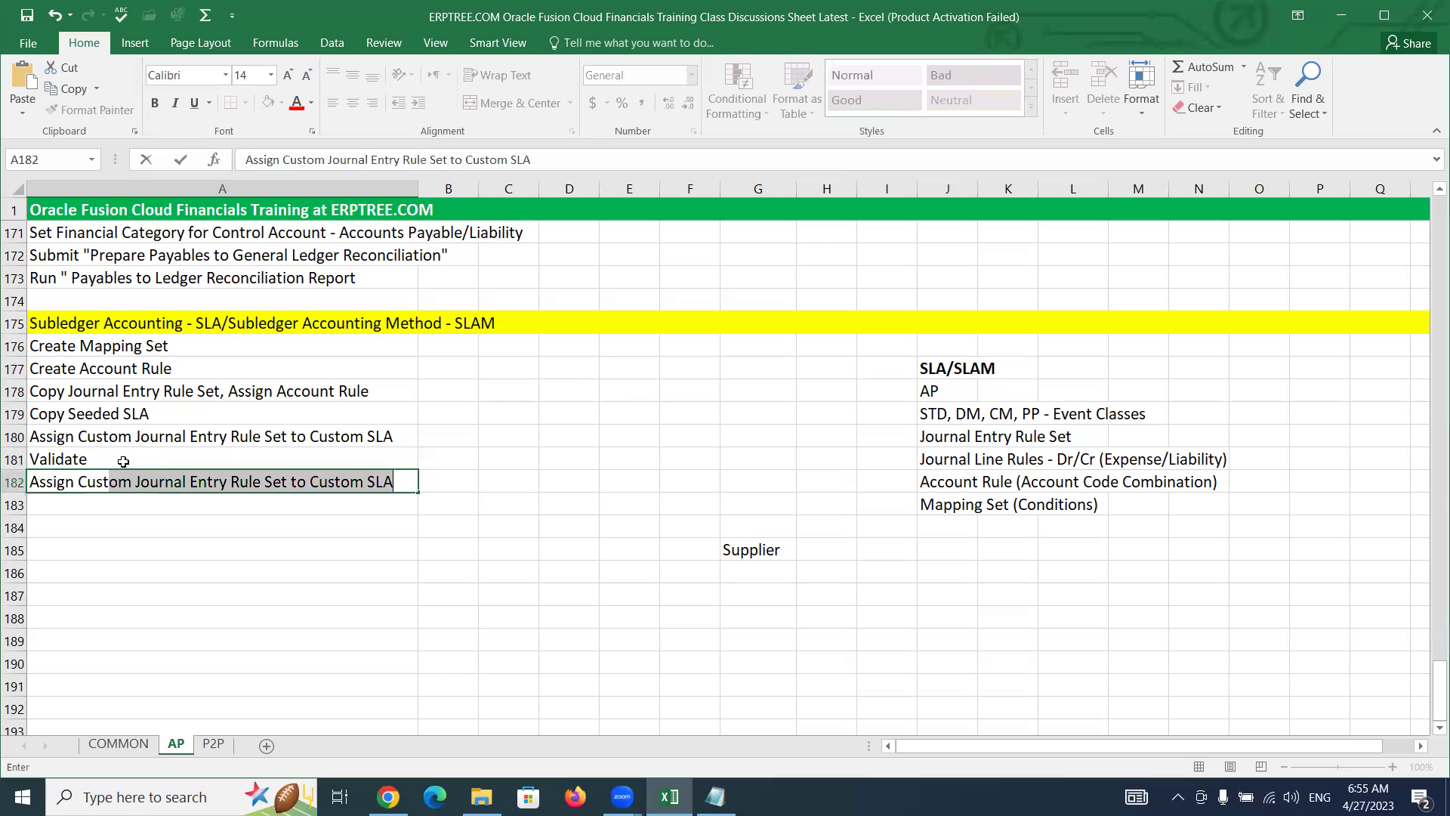
text(LA to PL)
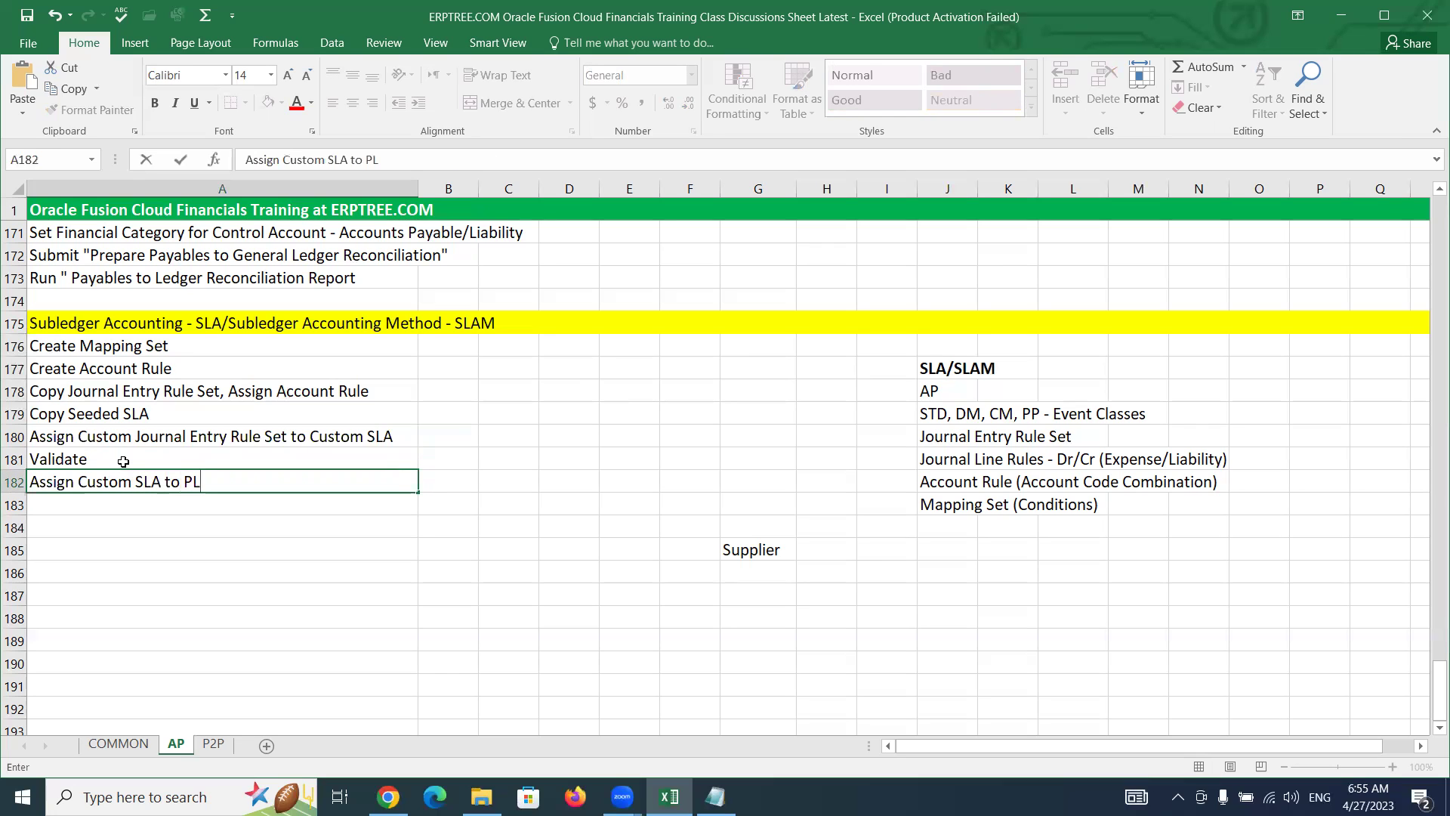
key(ctrl+Return)
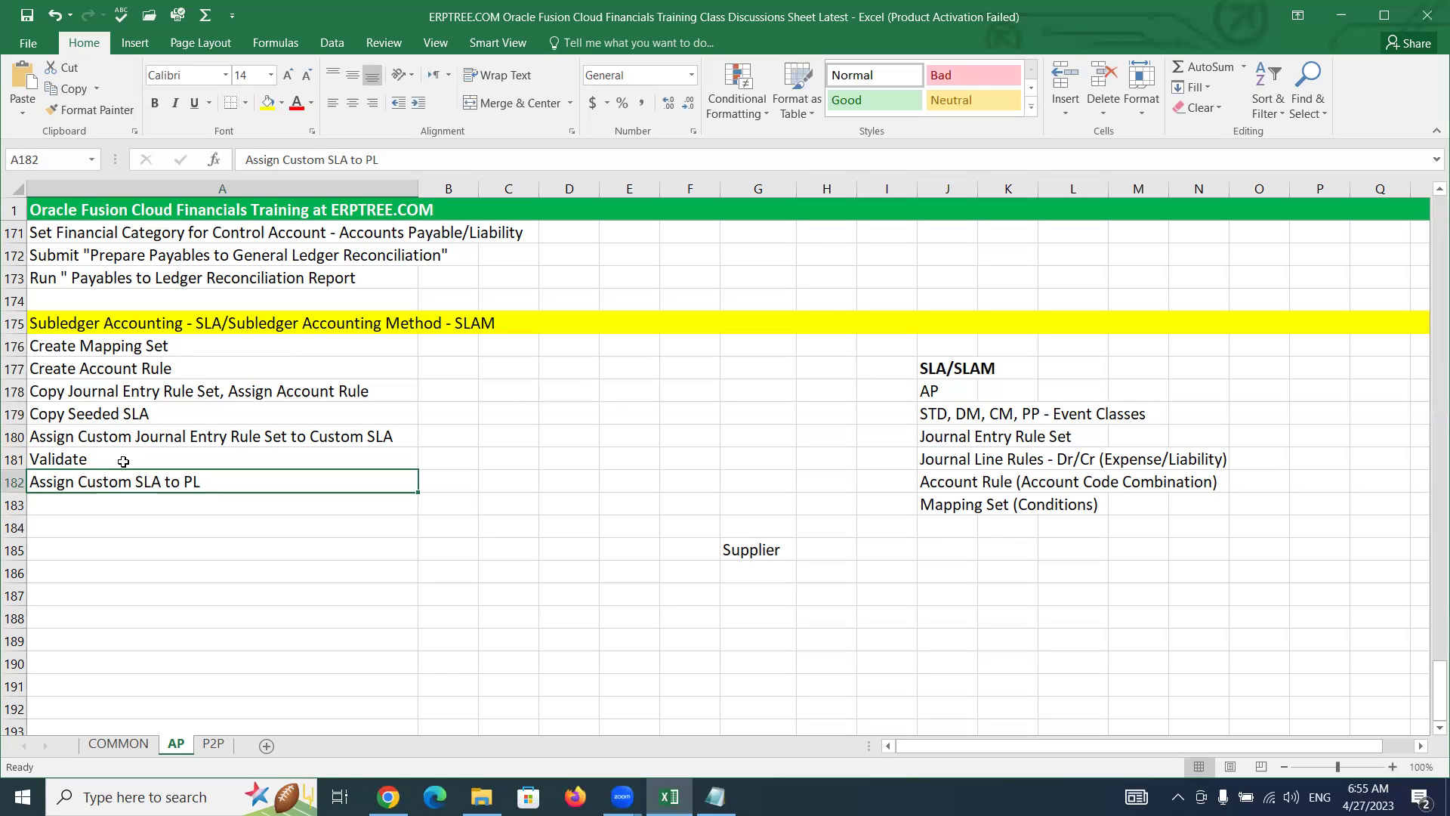
click(113, 373)
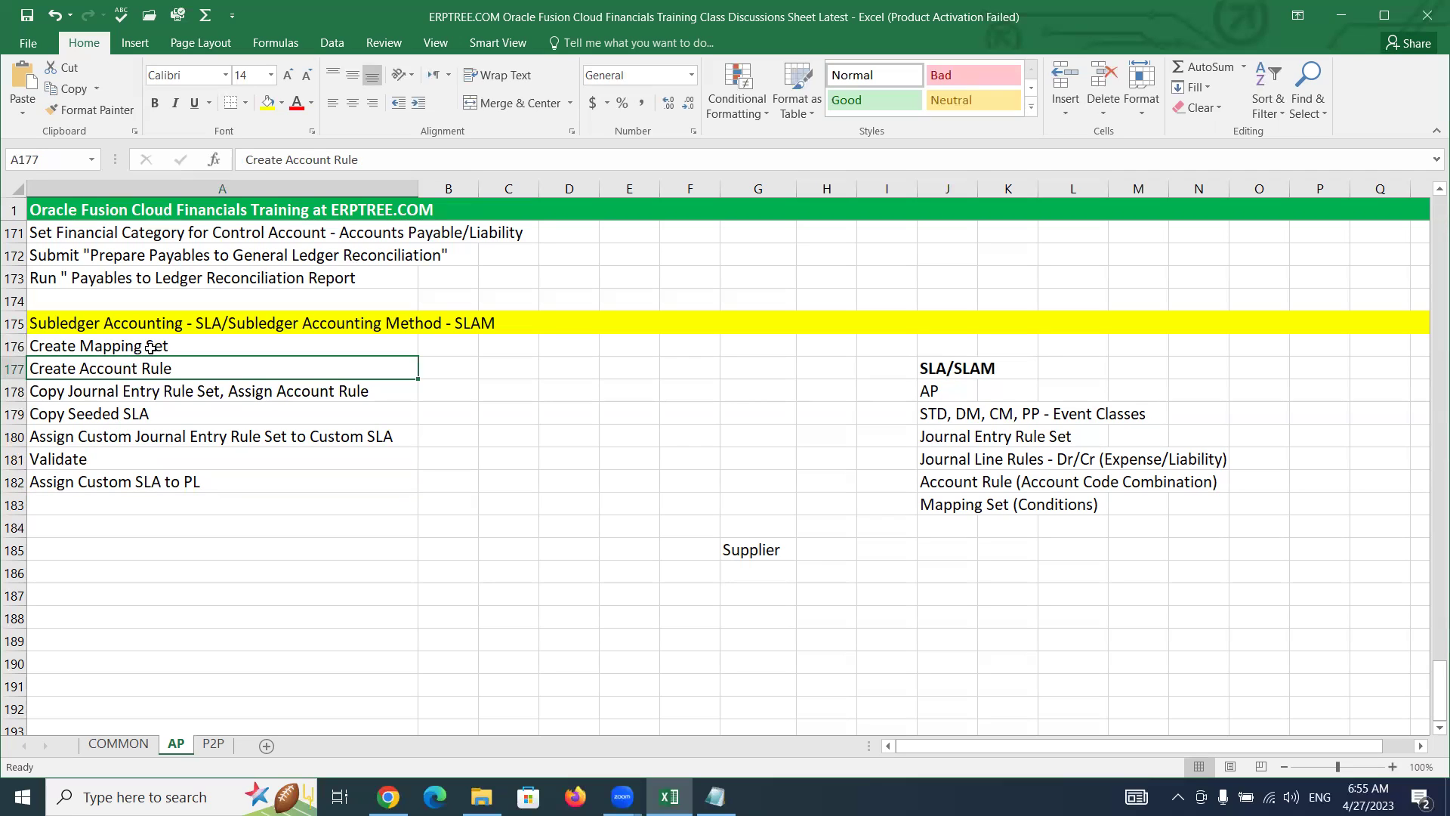
Step: Review the mapping set, account rule and journal entry rule set steps listed in A176 to A178
click(151, 347)
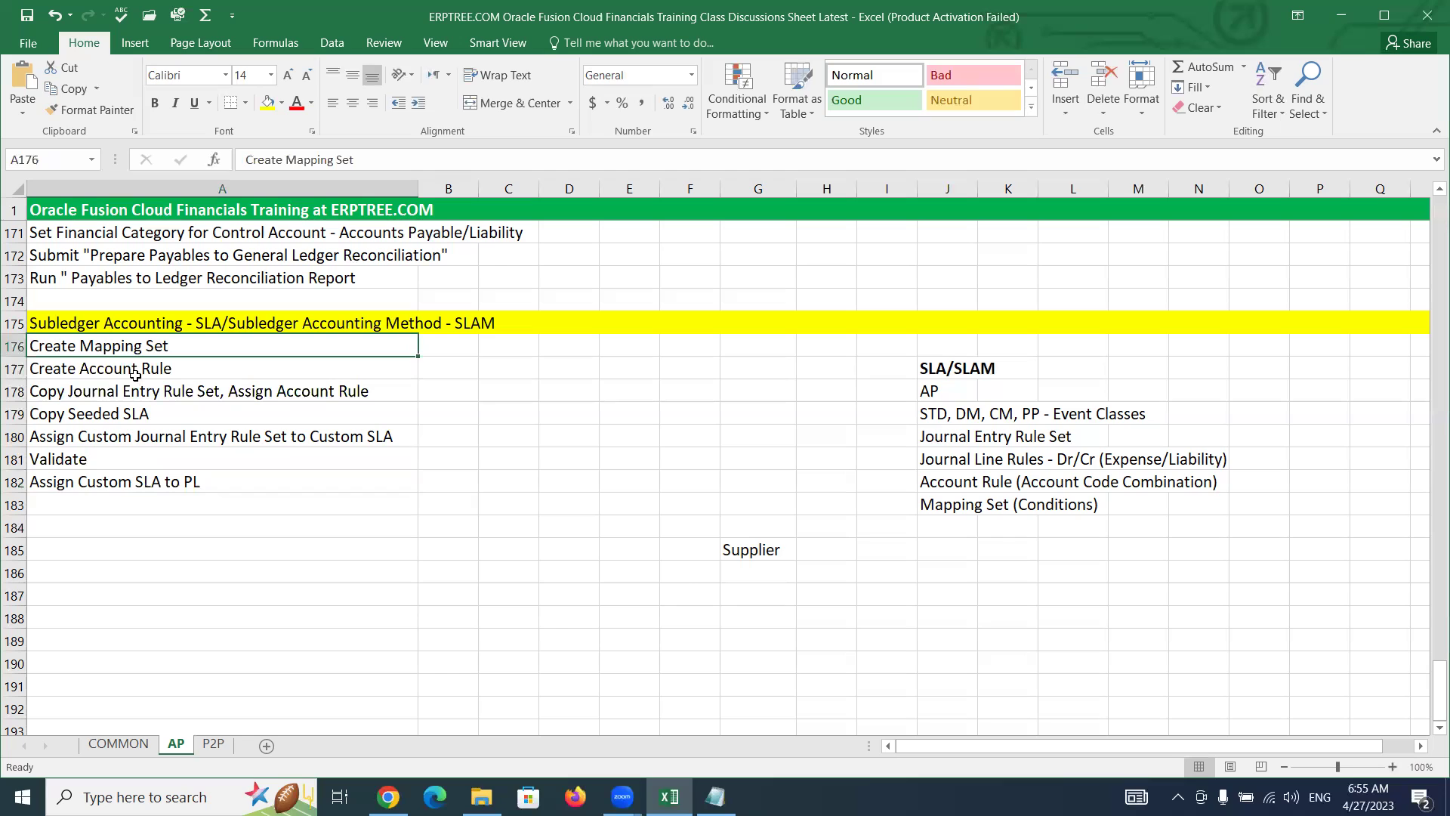
click(136, 367)
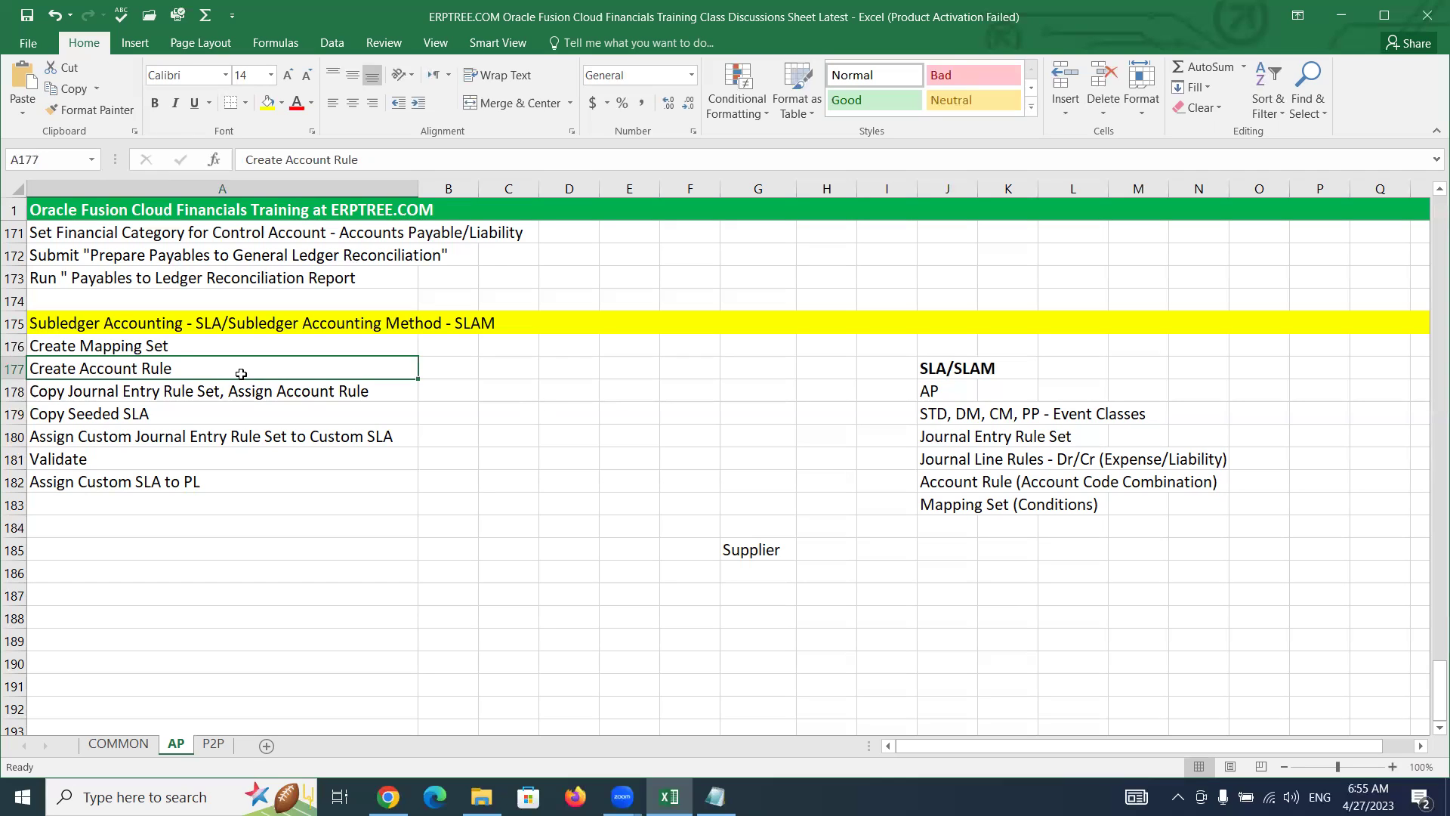
click(159, 395)
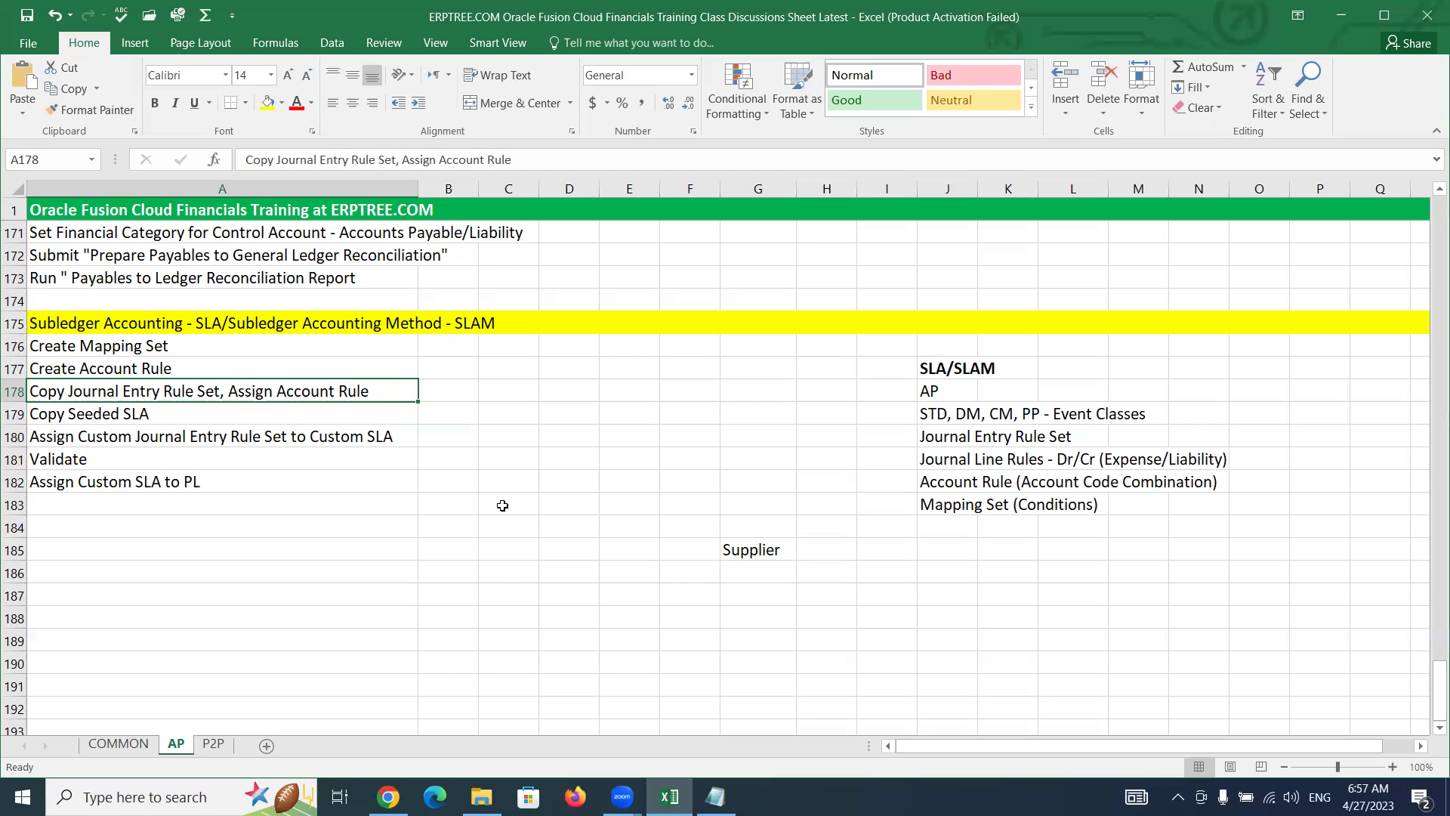
click(159, 346)
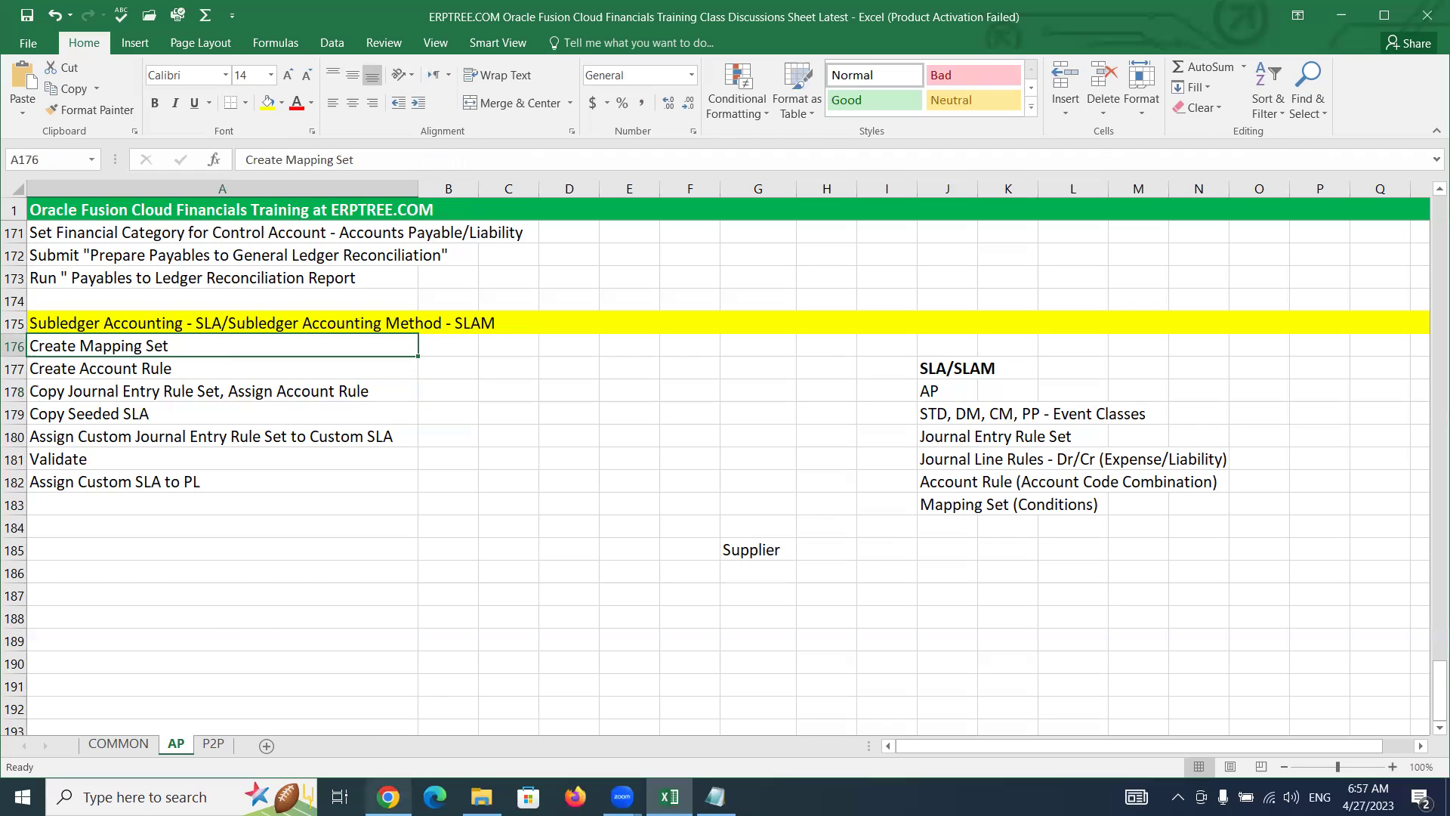
Step: Switch to Oracle Fusion in Chrome and leave the Liability Account rule and Standard Accrual accounting method, returning to the Digital Implementation Project
click(388, 796)
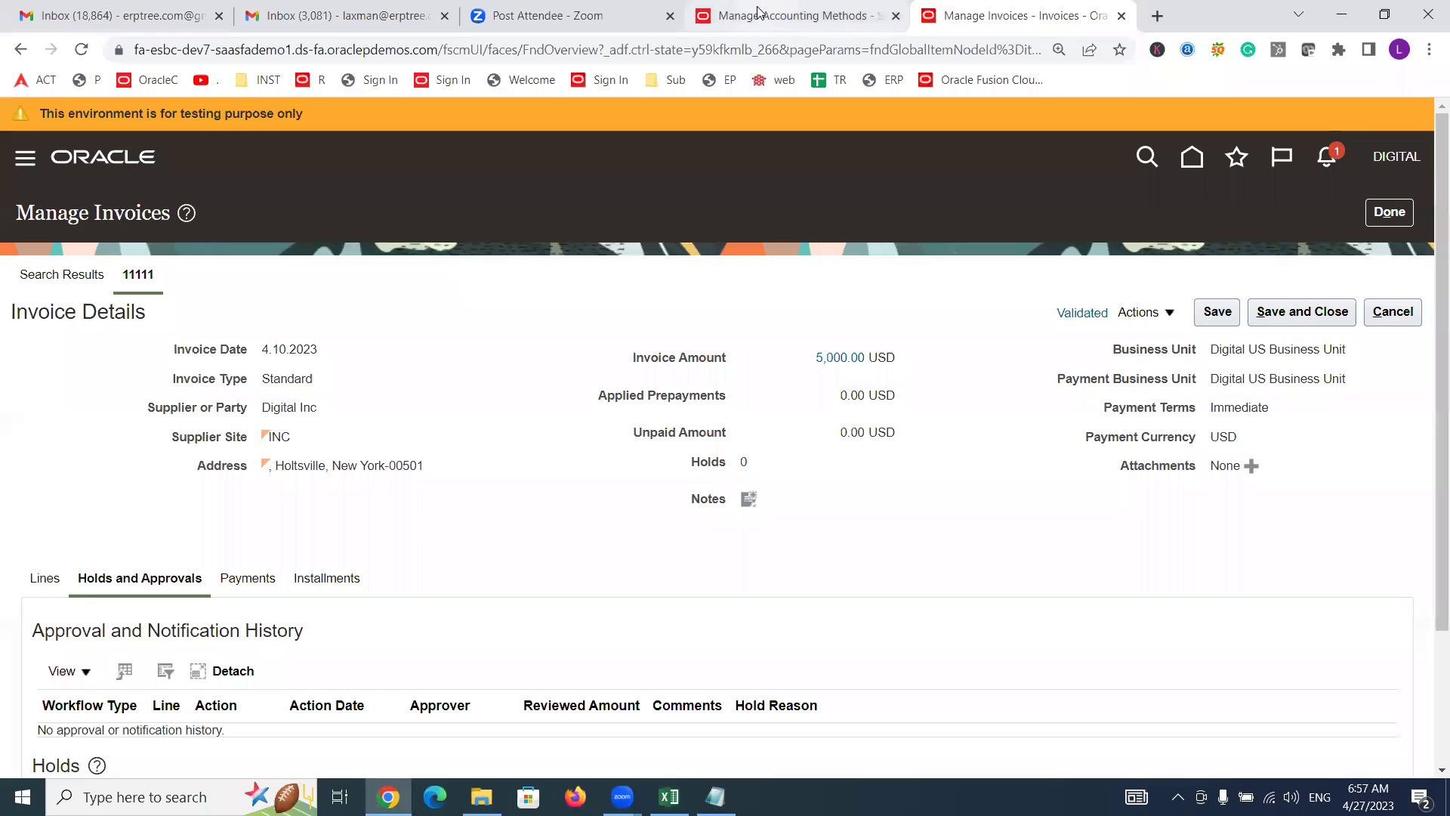
click(758, 13)
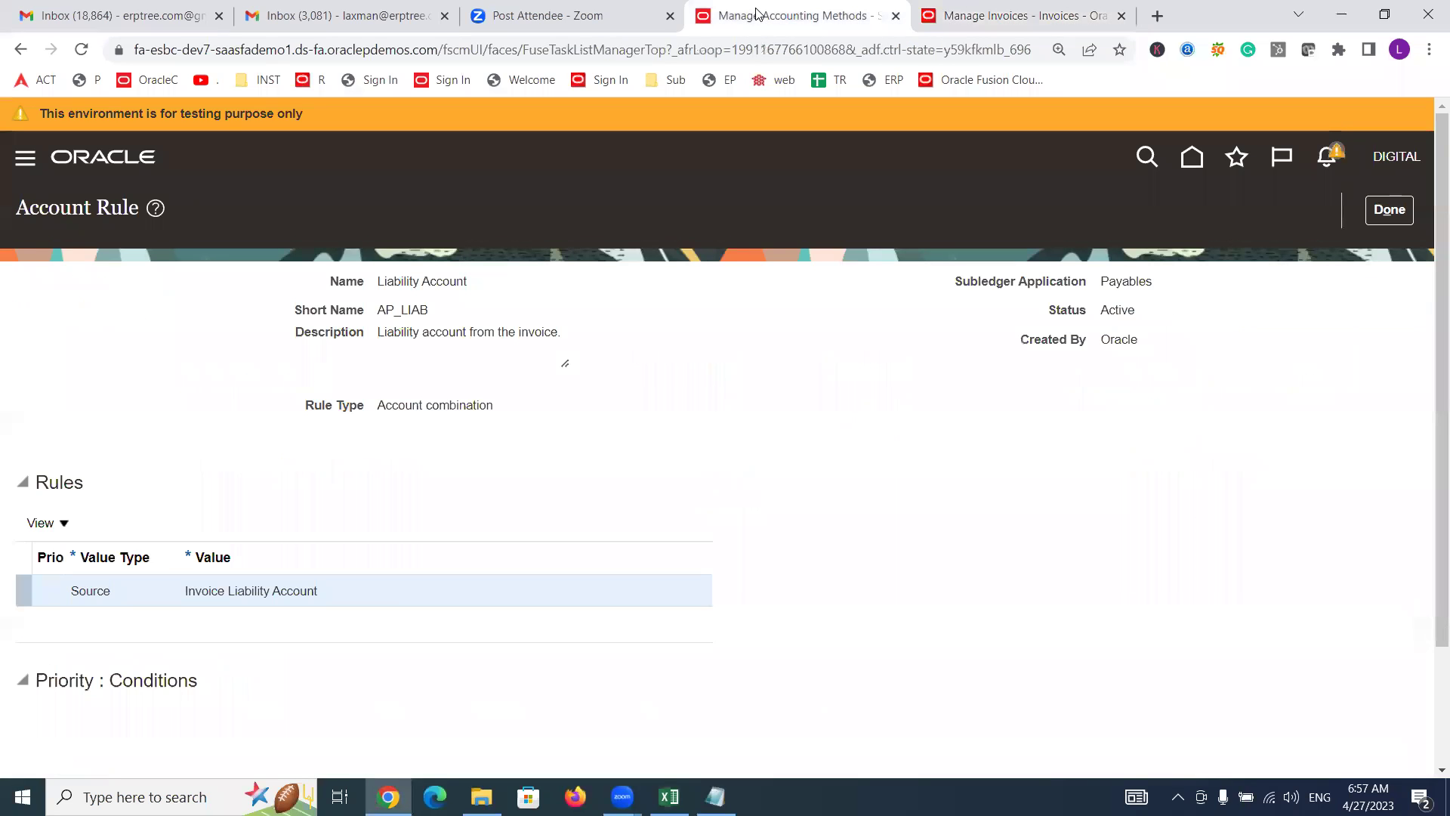
click(1393, 215)
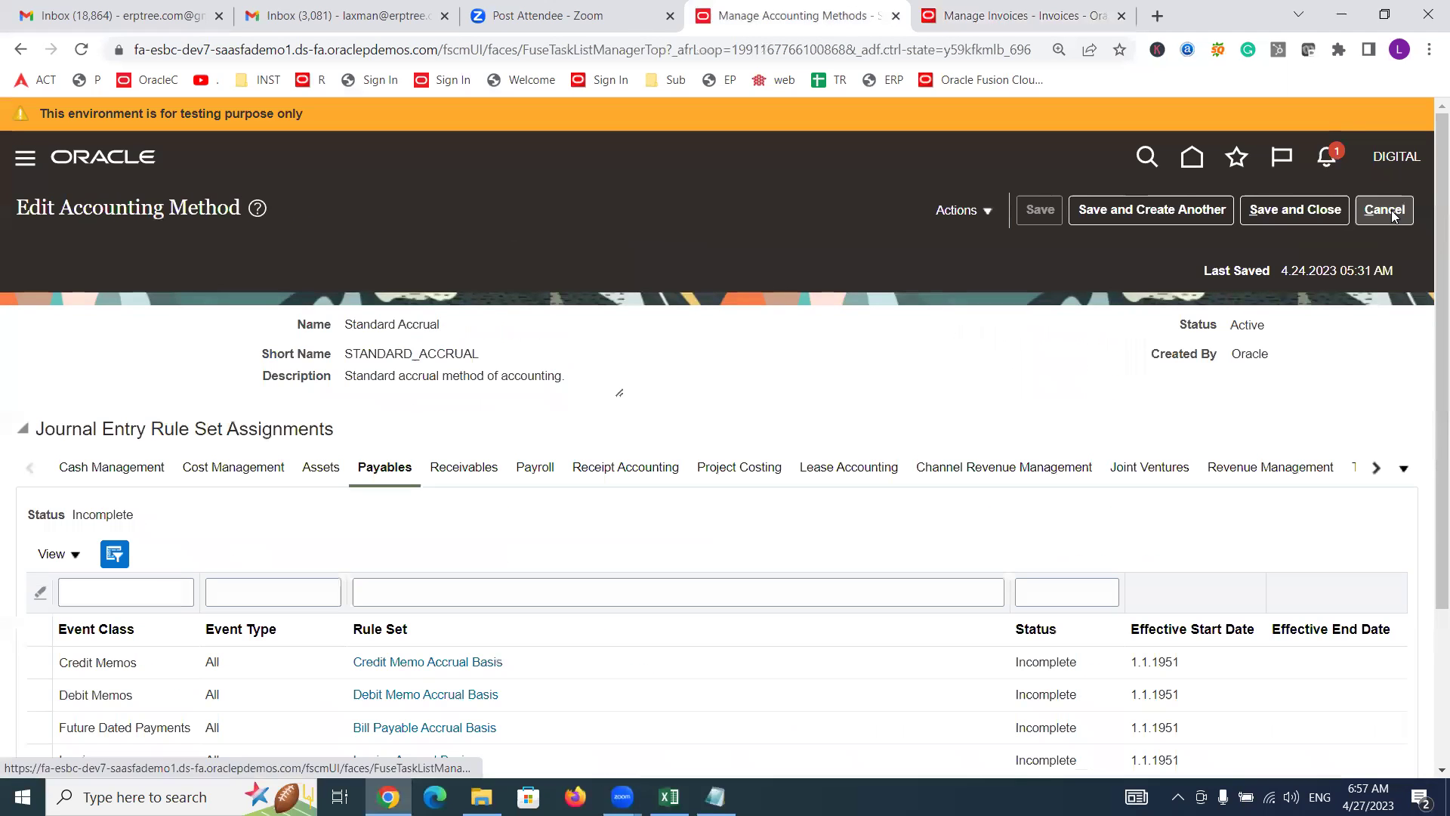
click(1393, 213)
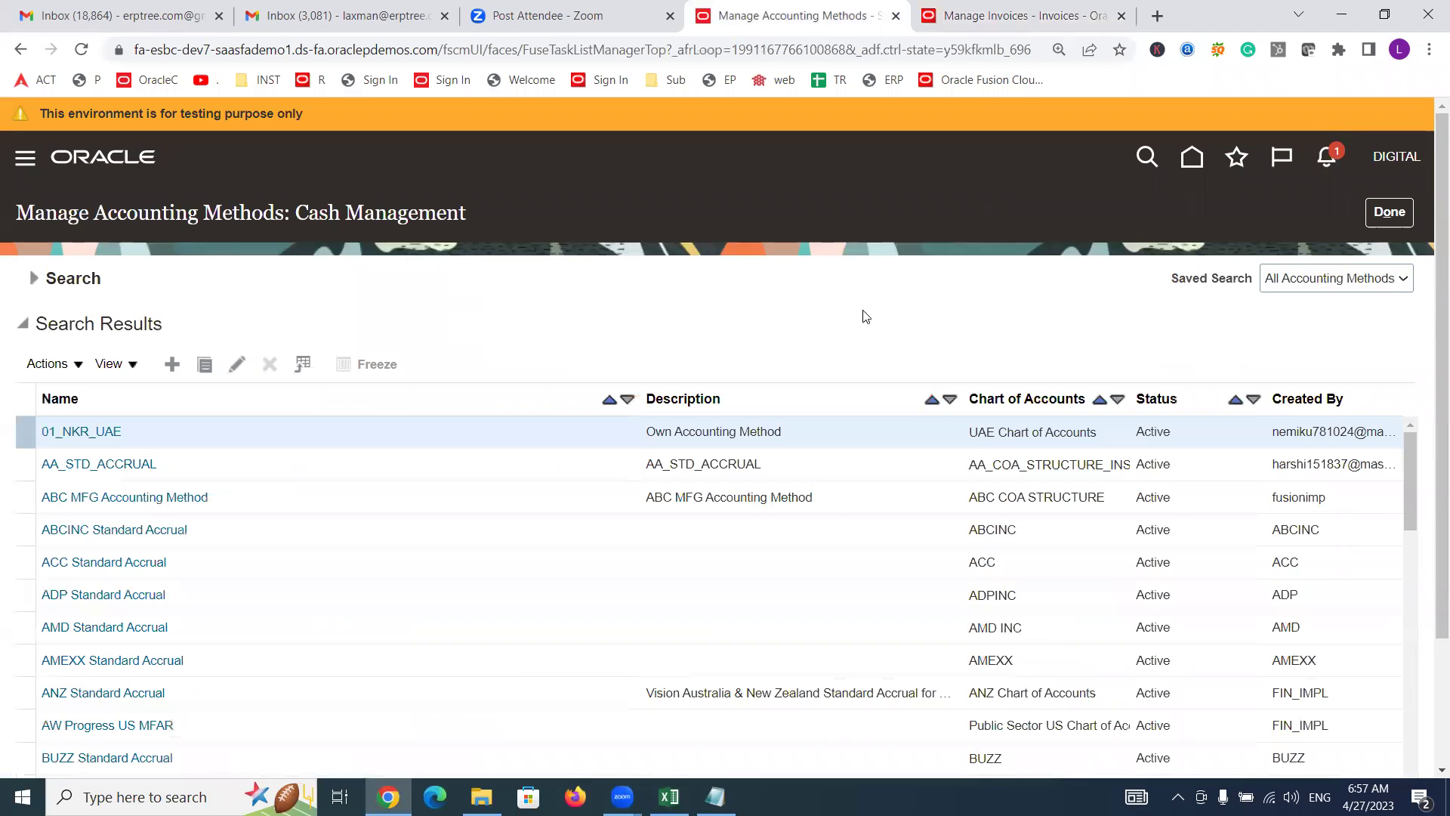
click(1390, 212)
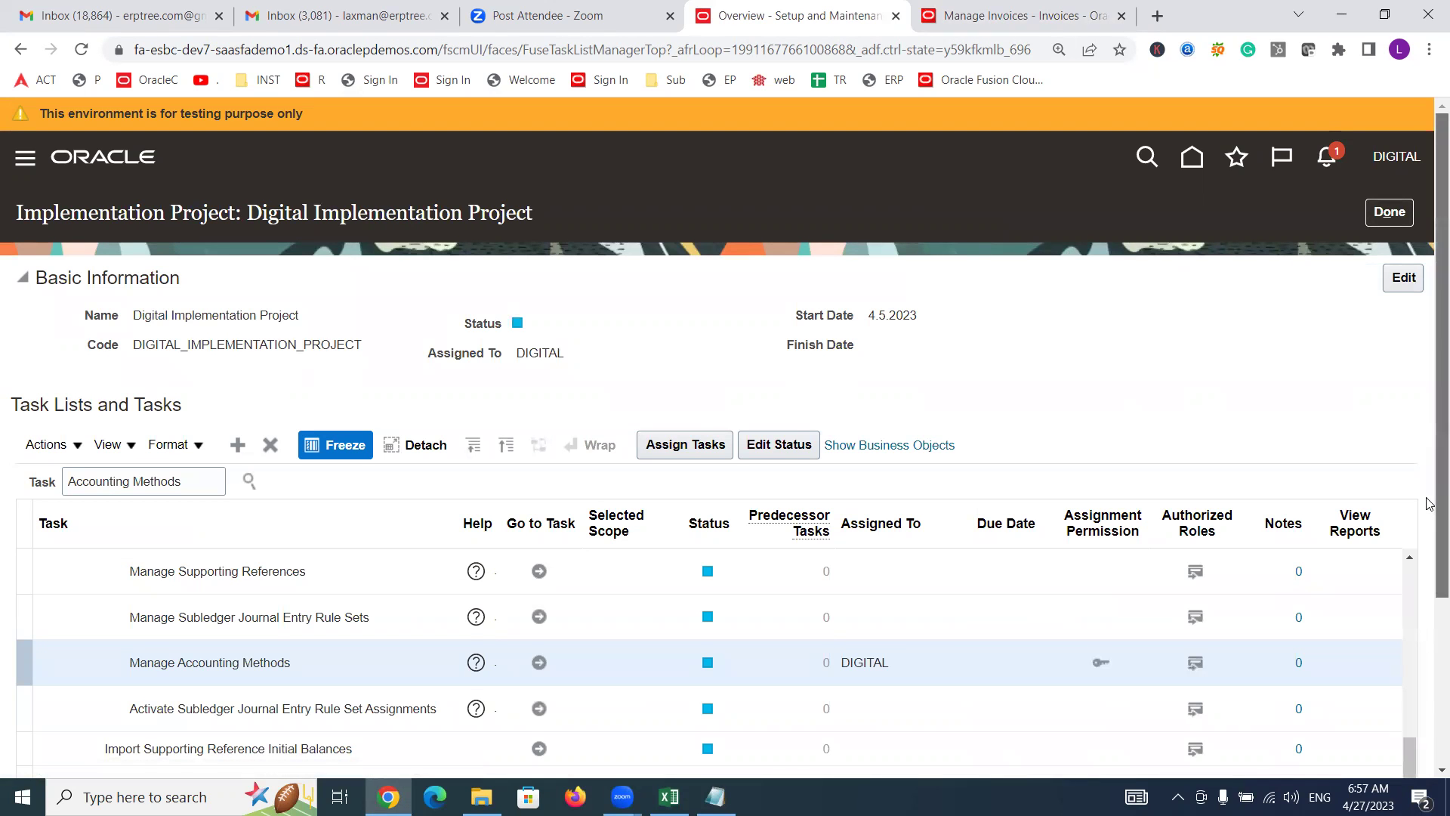
scroll(1430, 605, down, 2)
click(1411, 651)
drag(1411, 651, 1399, 533)
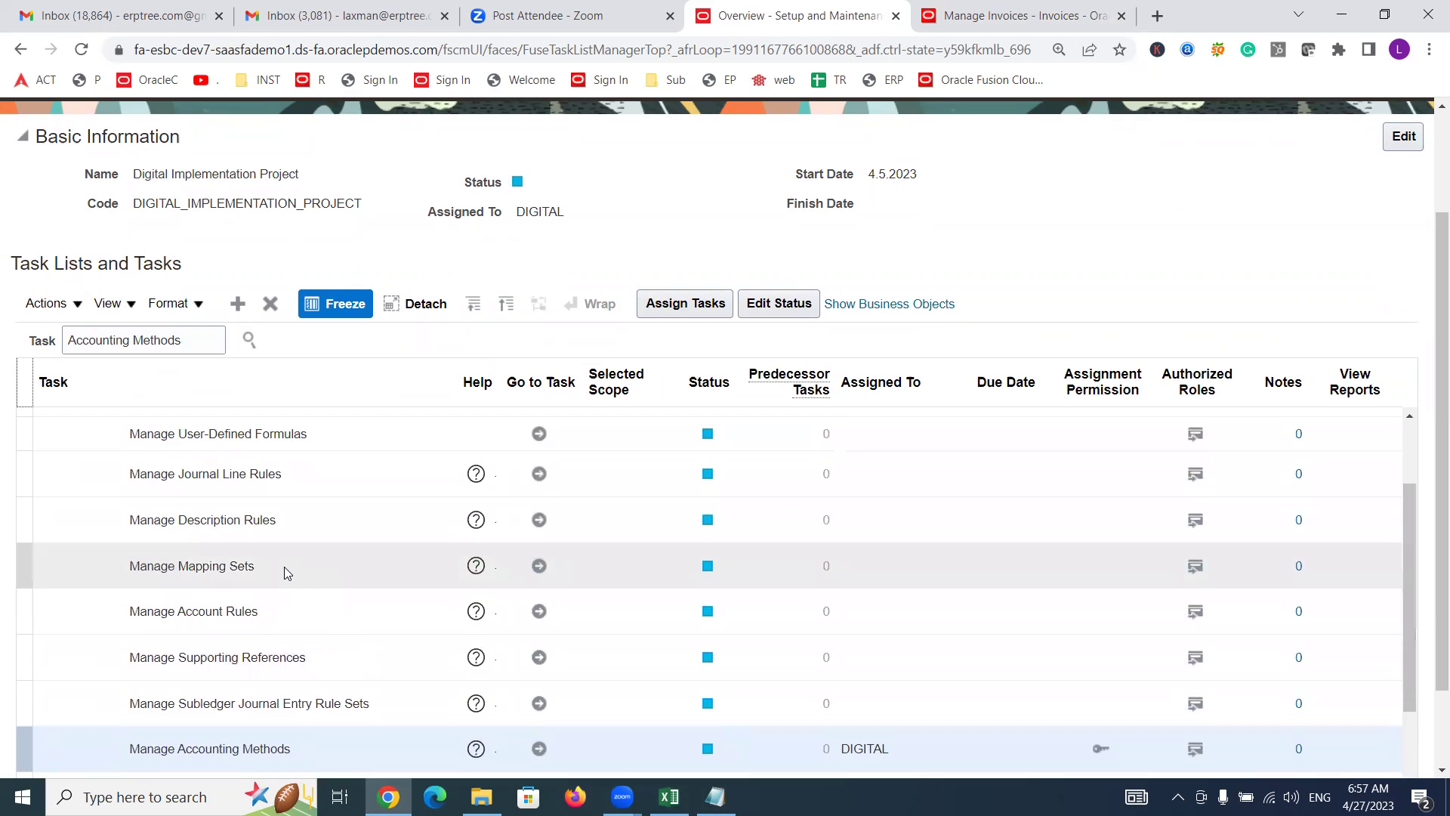
click(284, 567)
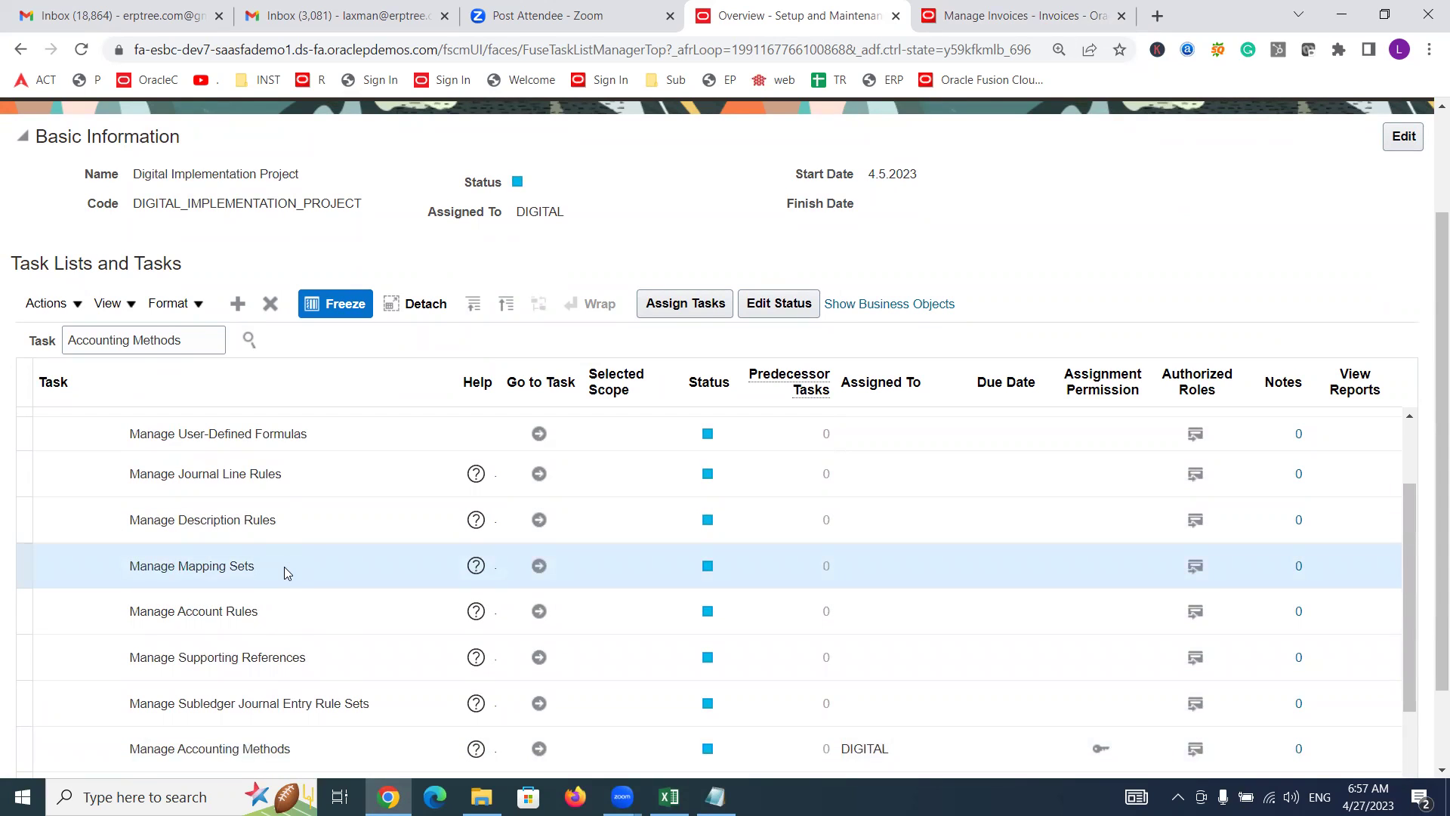
click(541, 567)
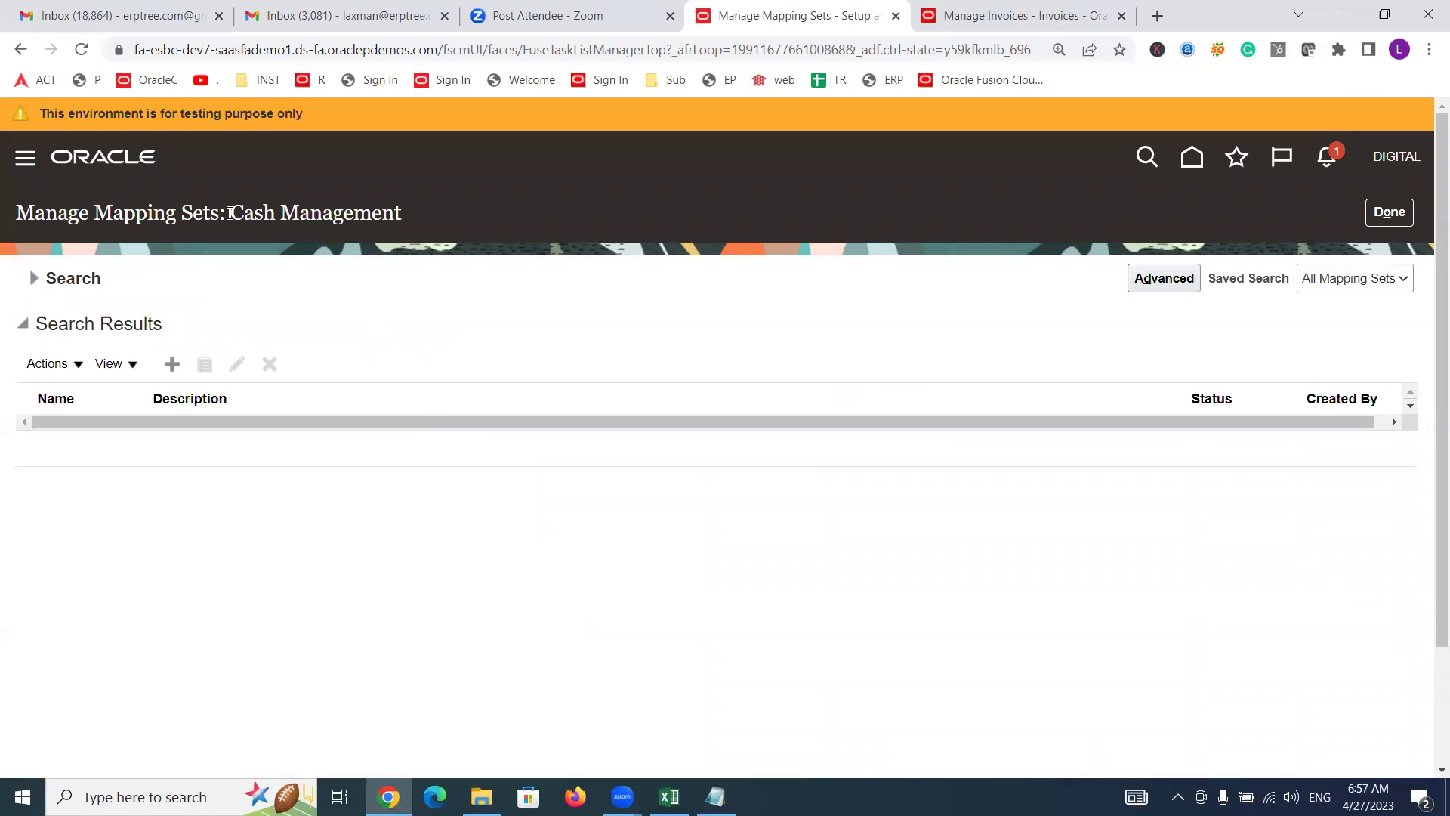
drag(233, 213, 409, 213)
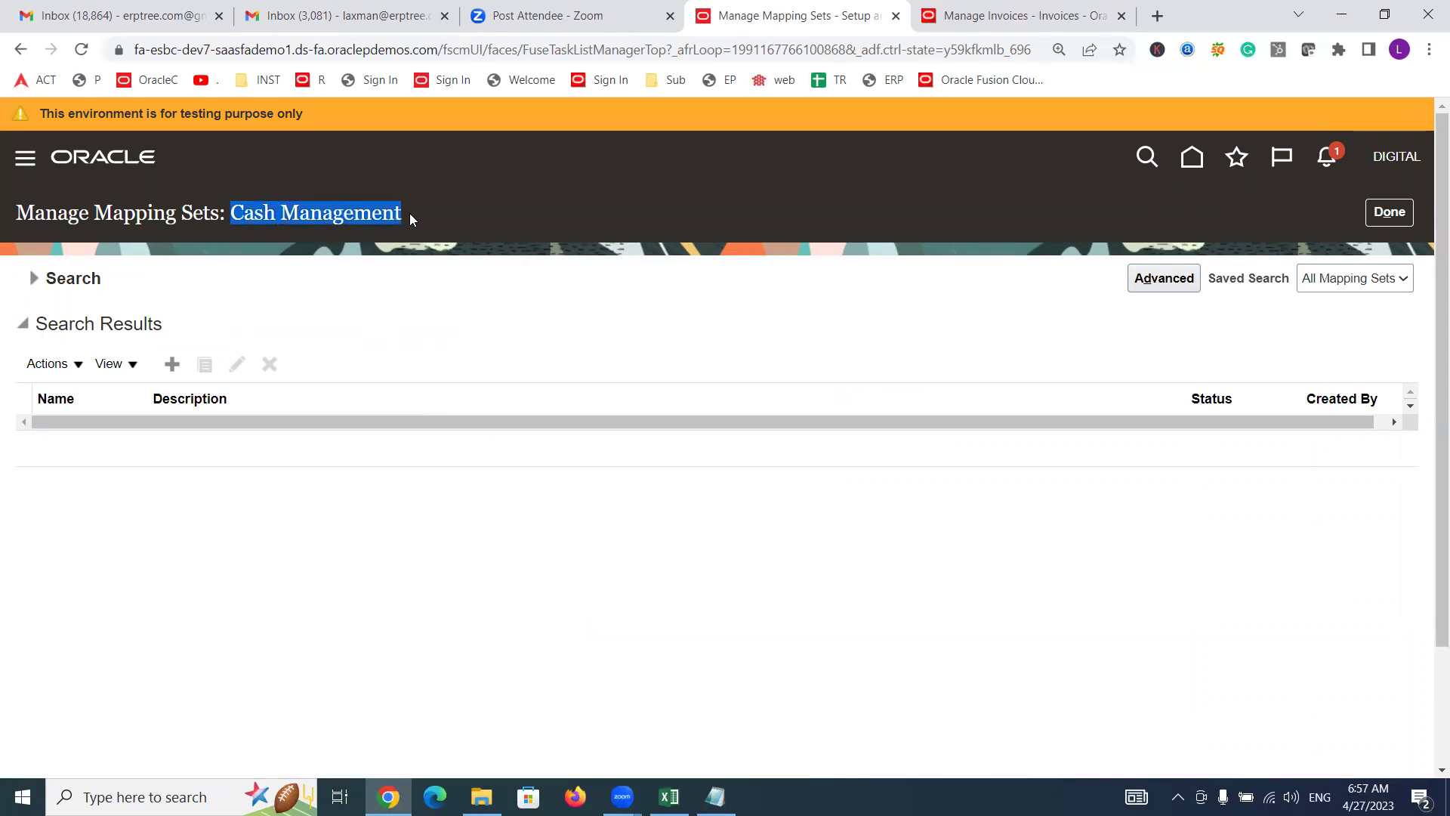
click(1388, 212)
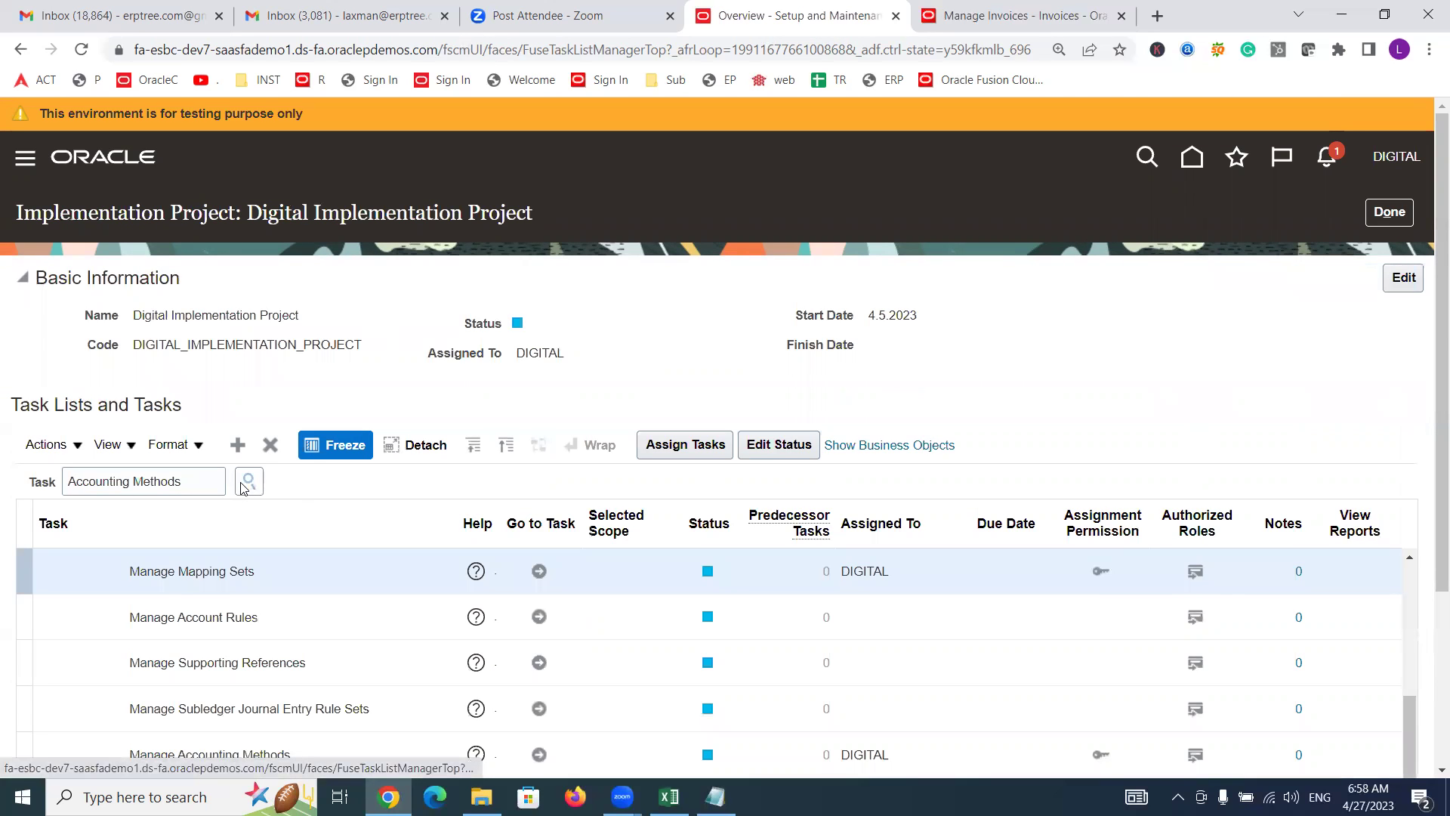
Step: Search the implementation project's tasks for "Mapping Sets"
scroll(1430, 360, down, 2)
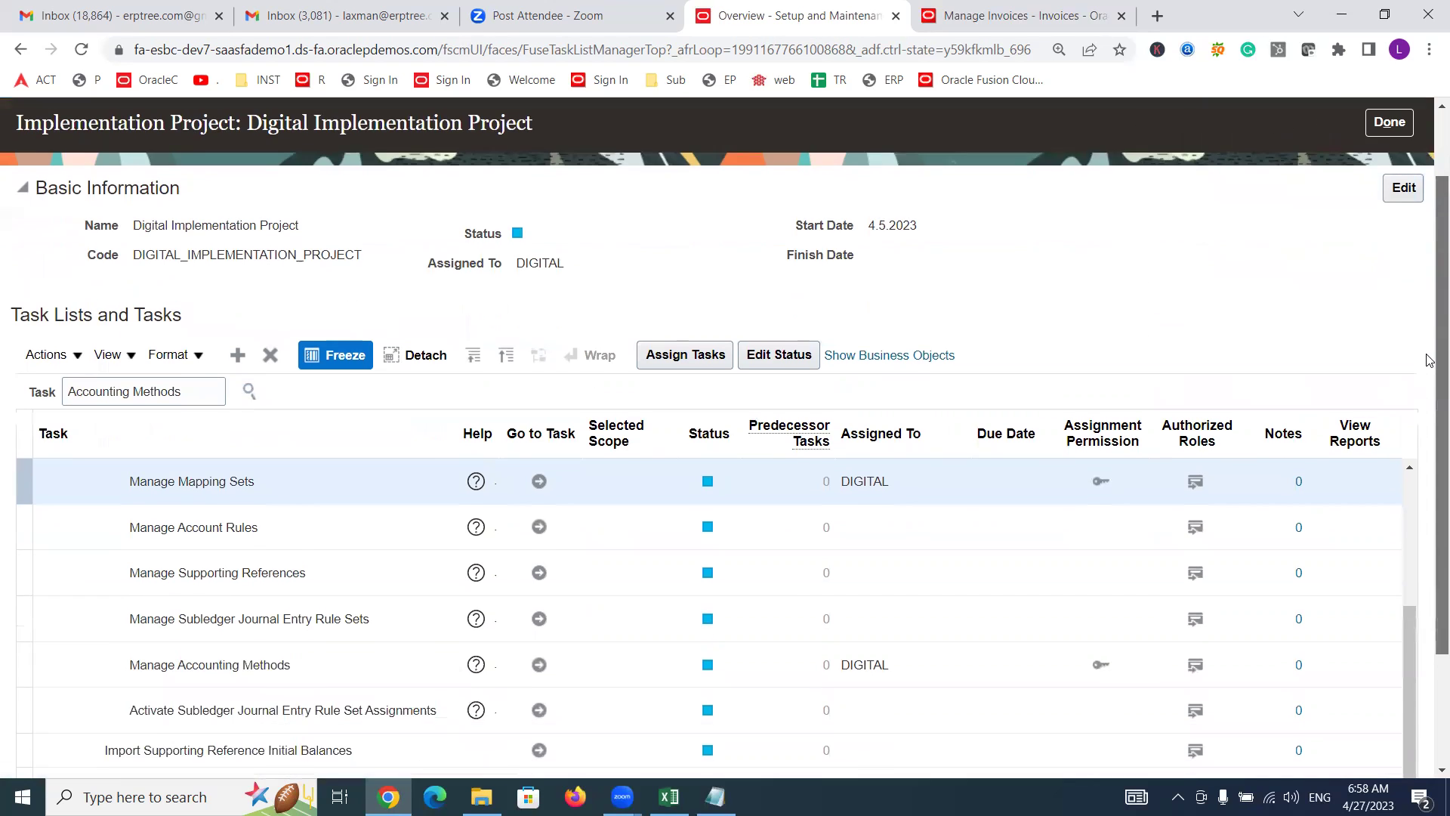
triple_click(195, 394)
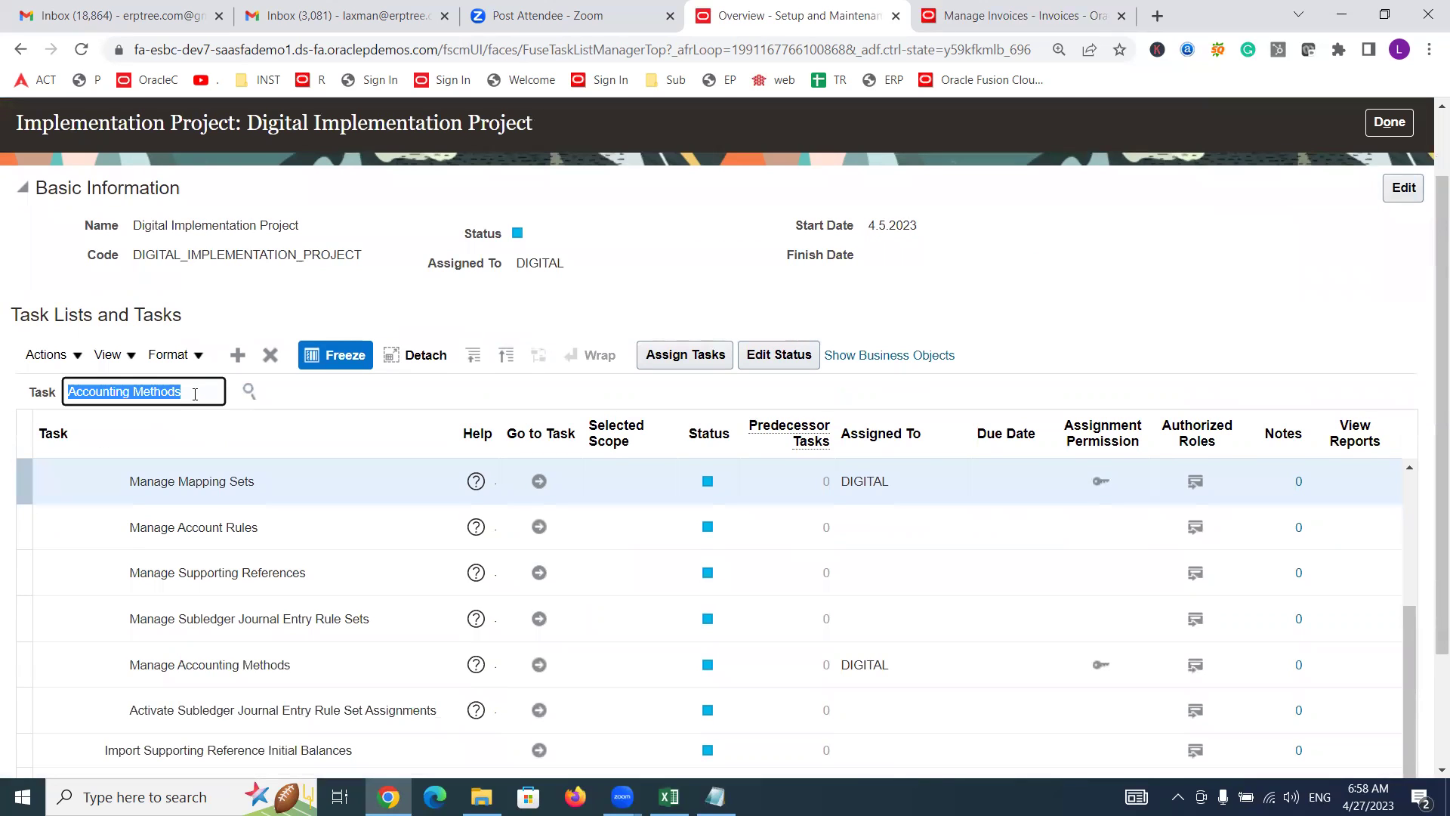
text(Map)
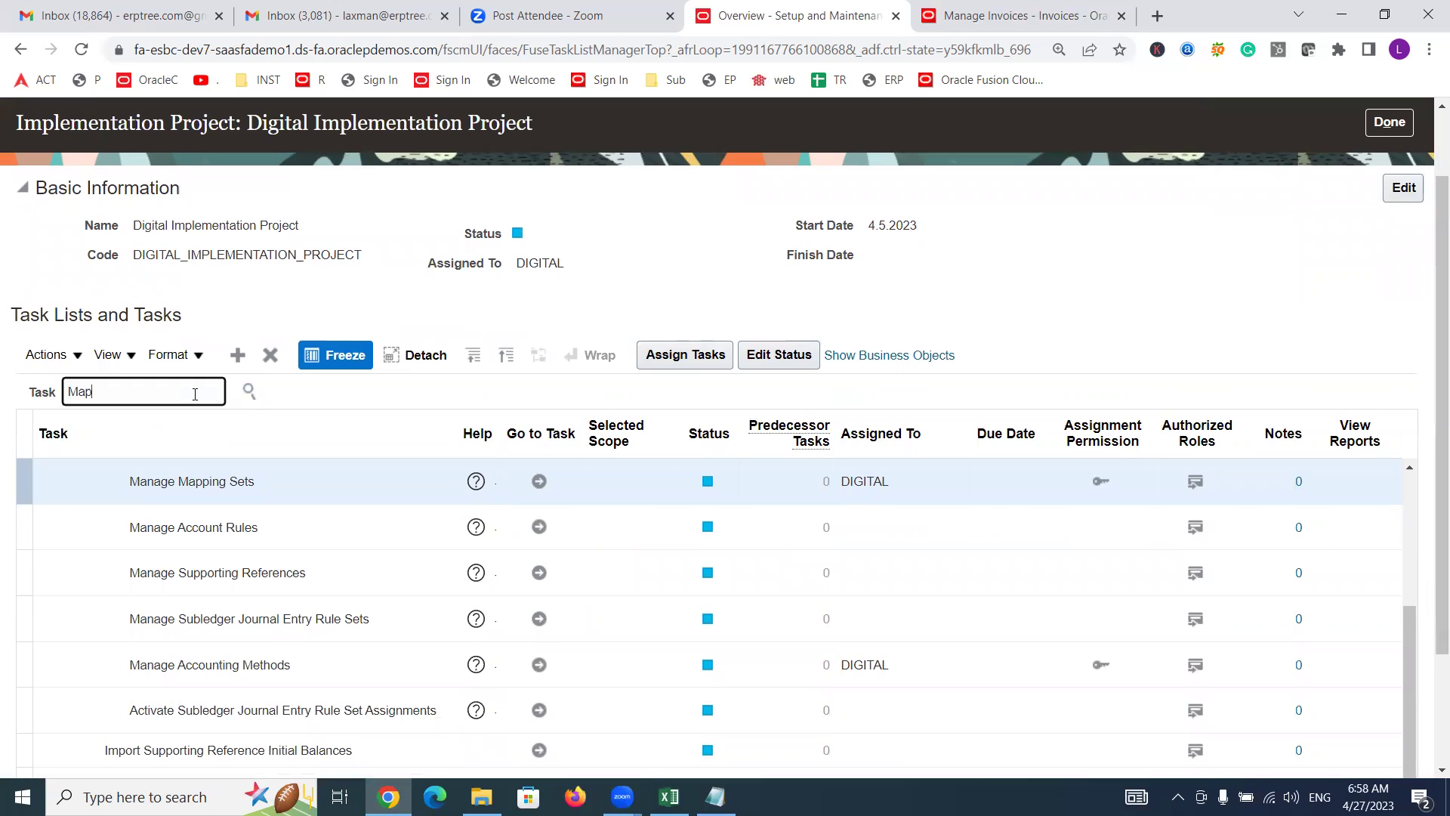
text(ping Sets)
key(Return)
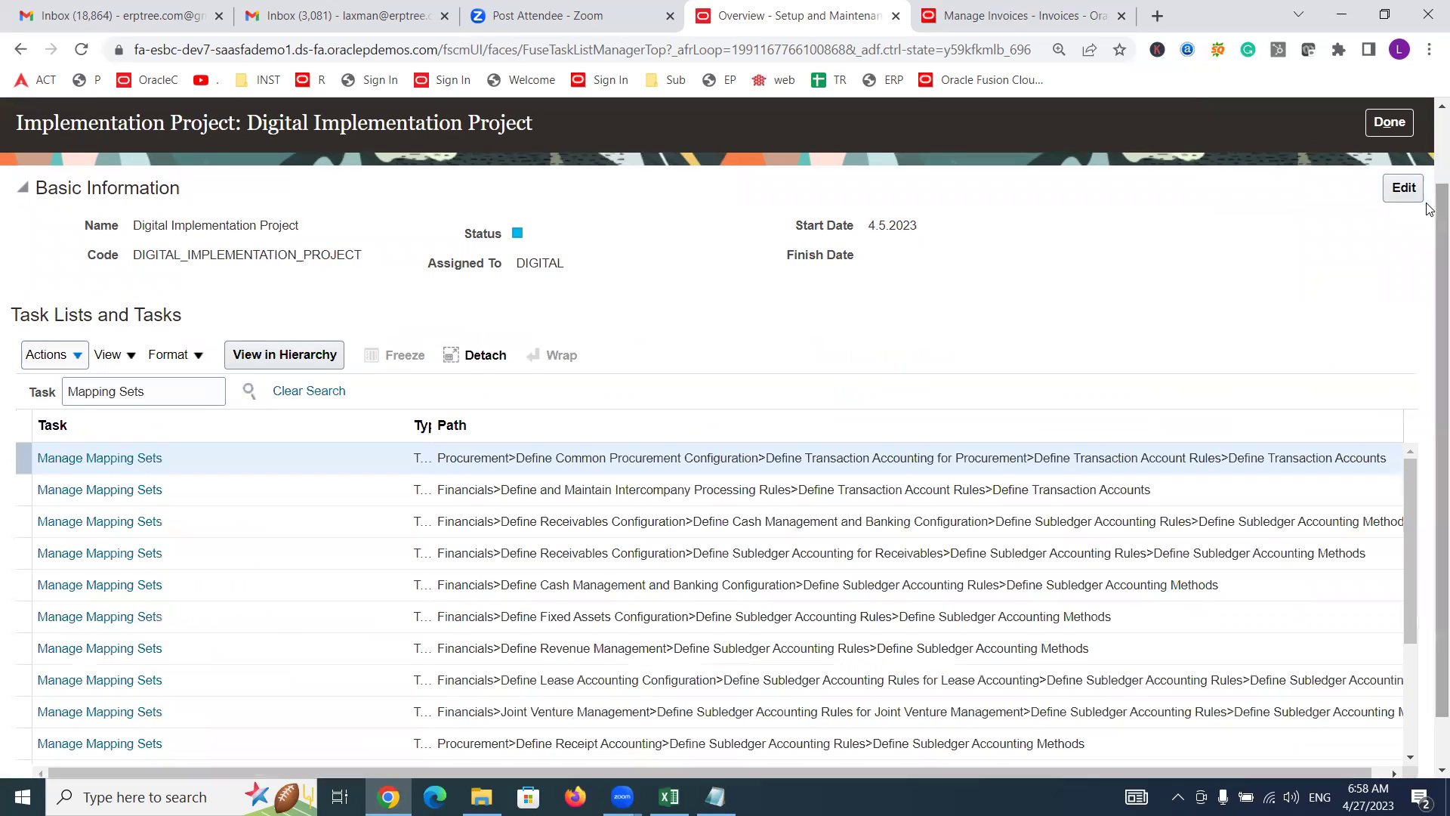
Step: Open Manage Mapping Sets for Payables from the Financials path Define Subledger Accounting for Invoicing and Payments
scroll(1428, 208, down, 1)
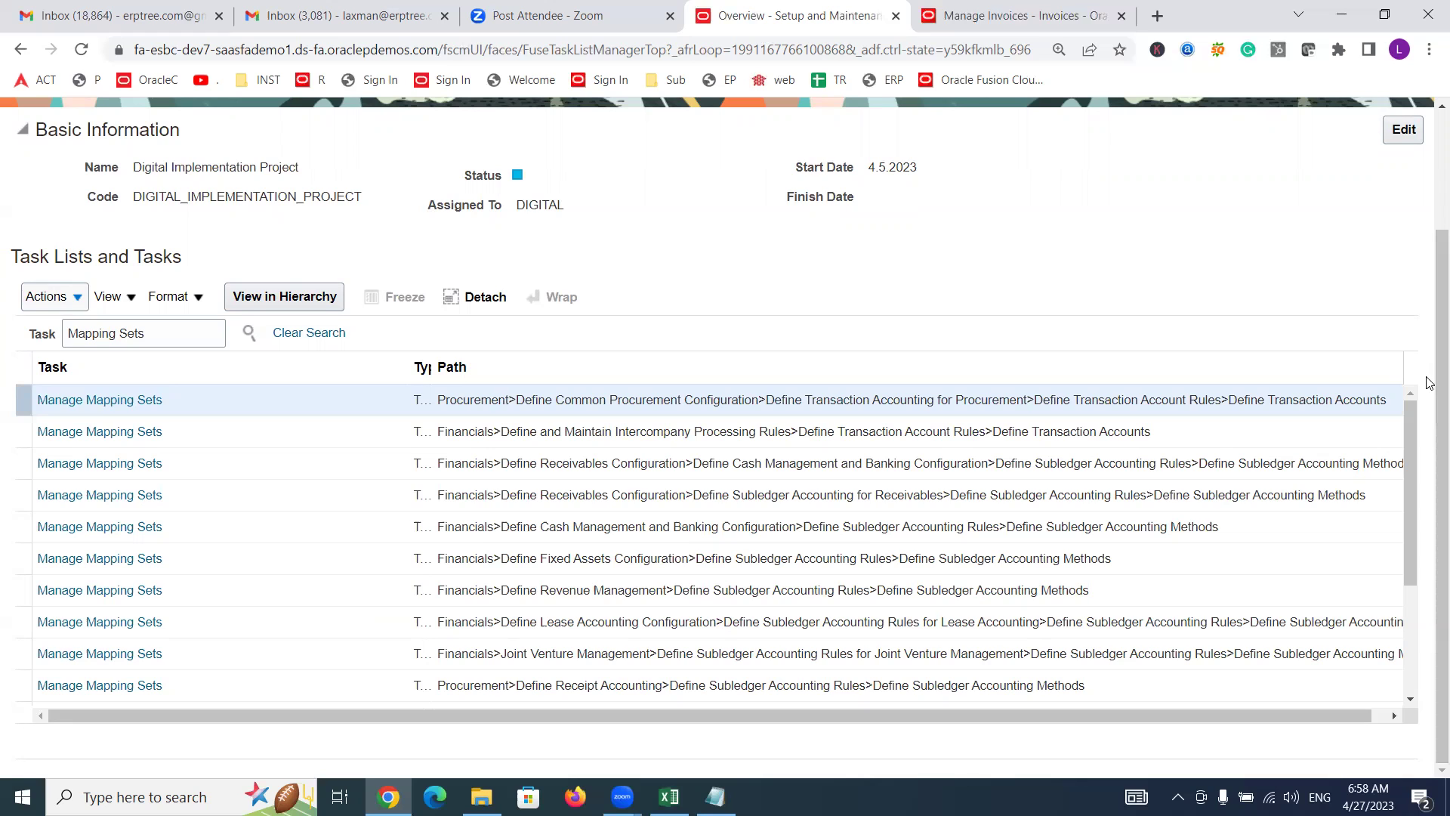
click(1409, 427)
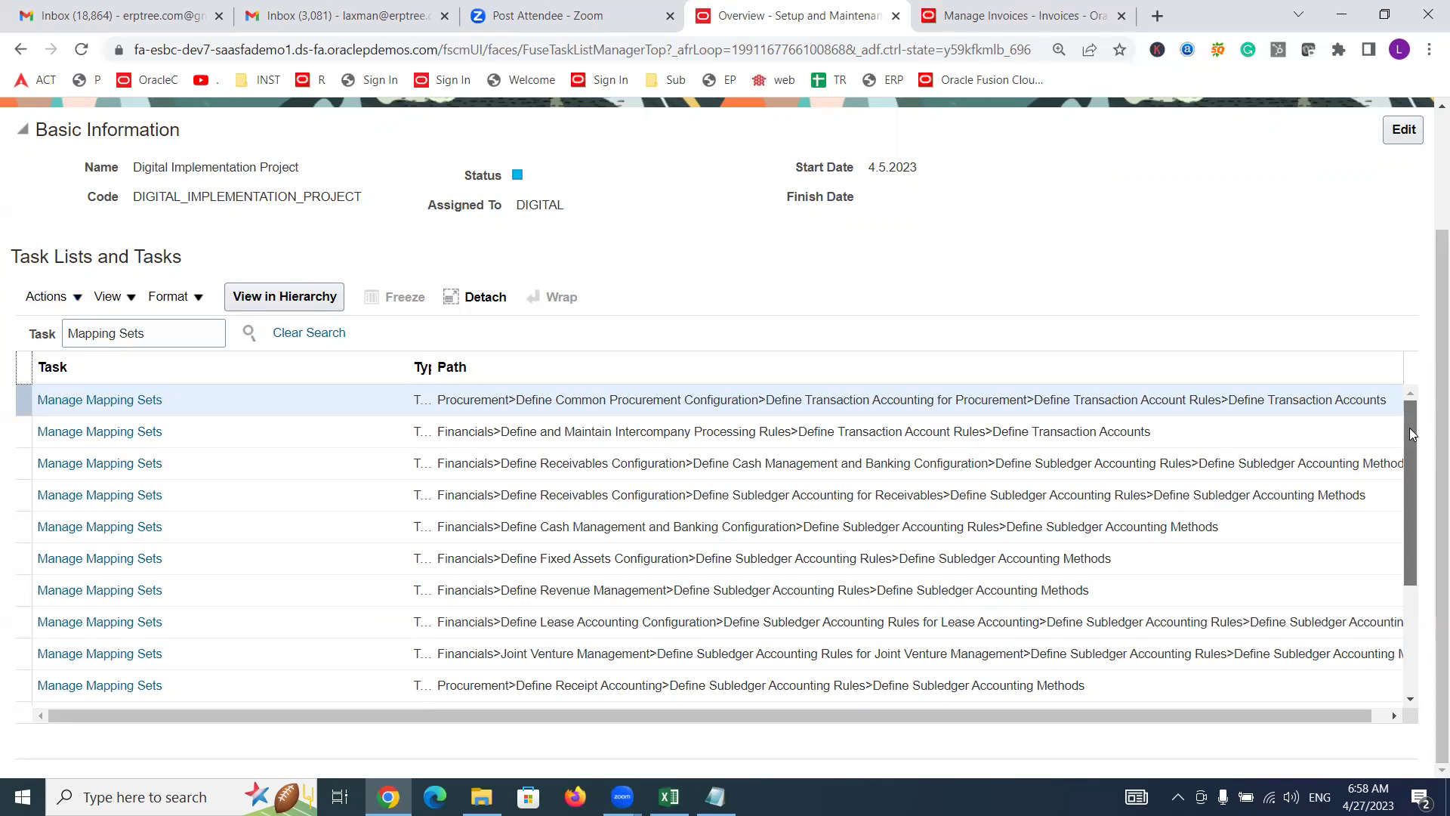
drag(1410, 427, 1424, 548)
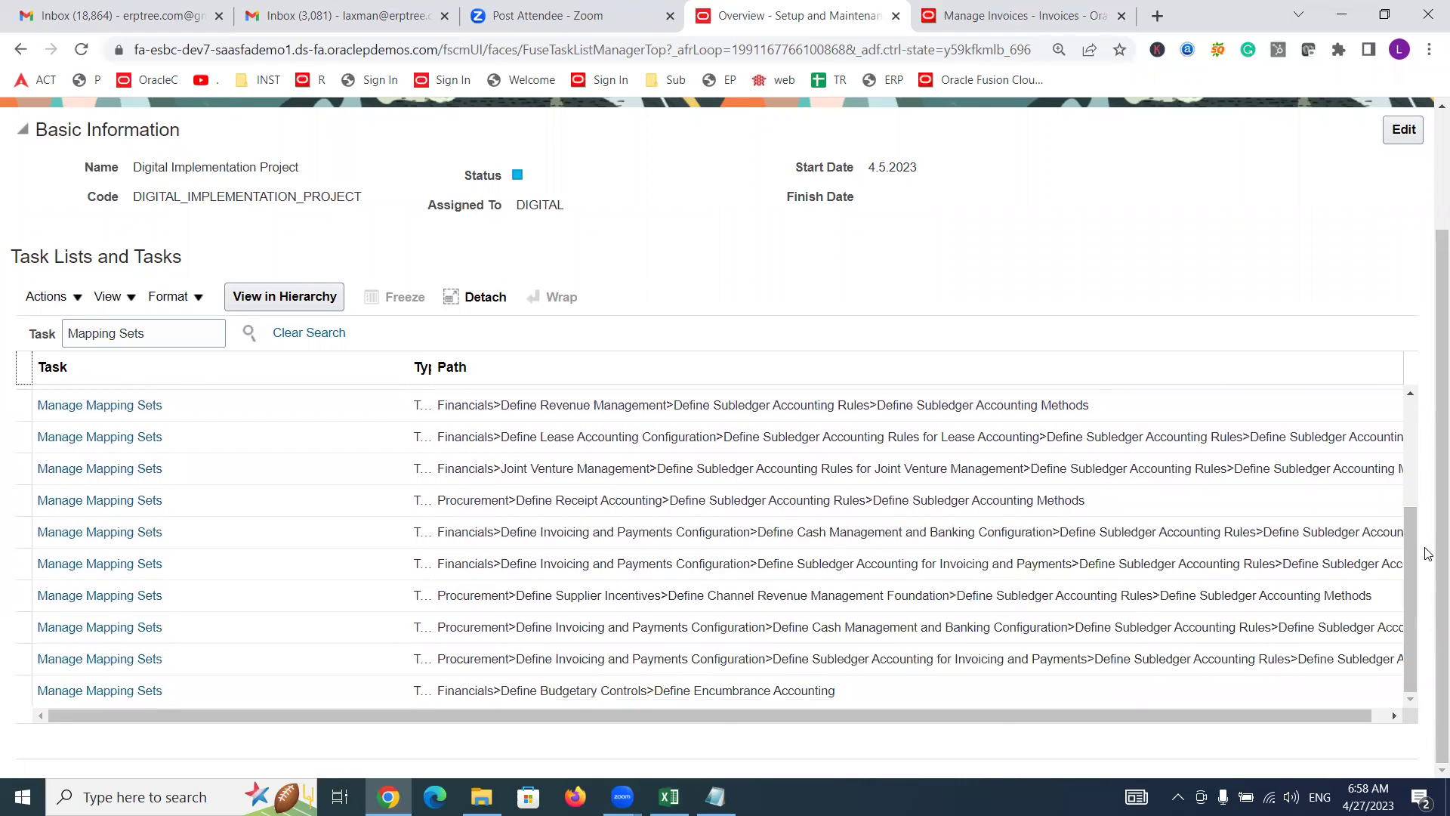
click(607, 573)
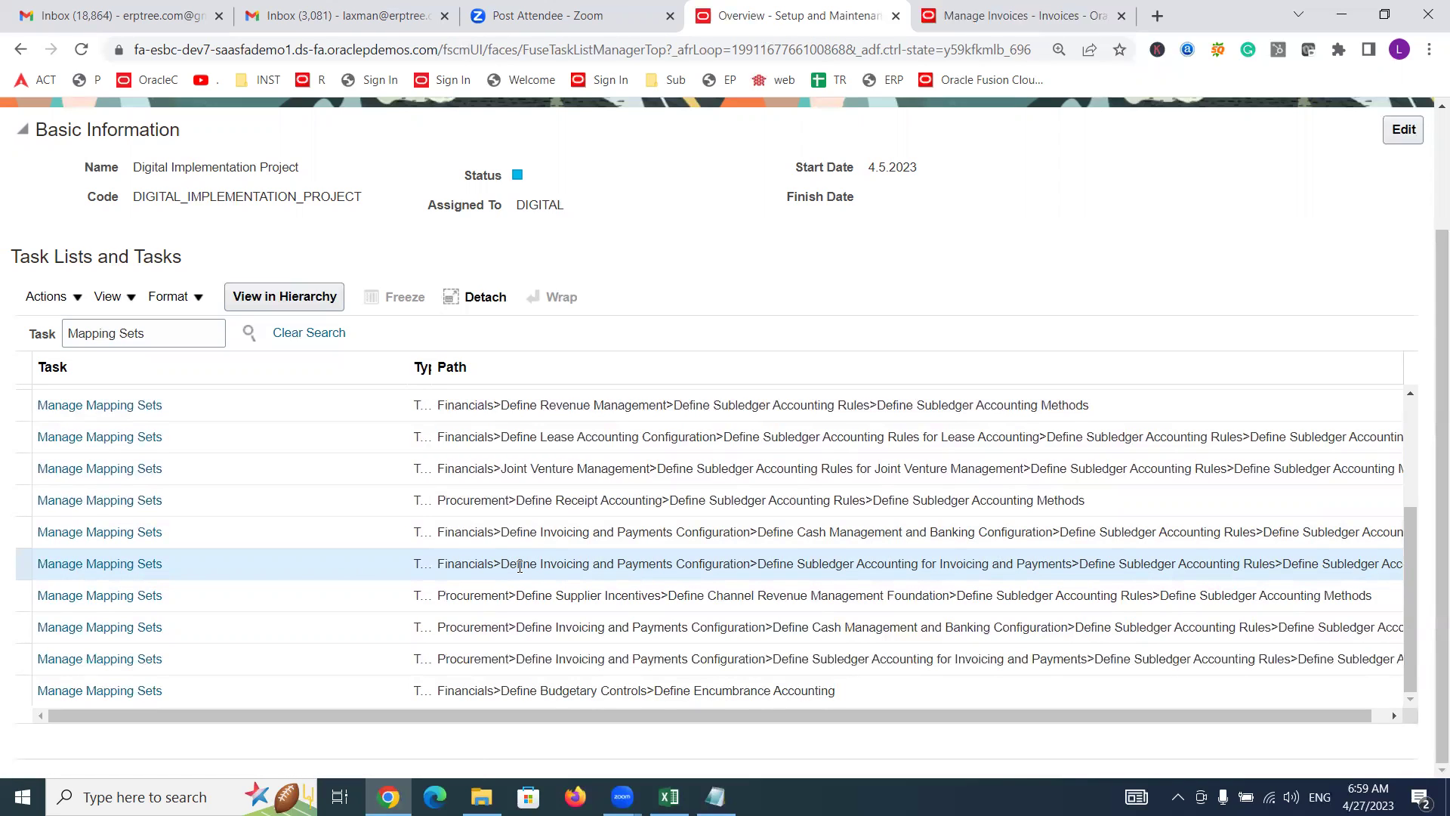
click(108, 566)
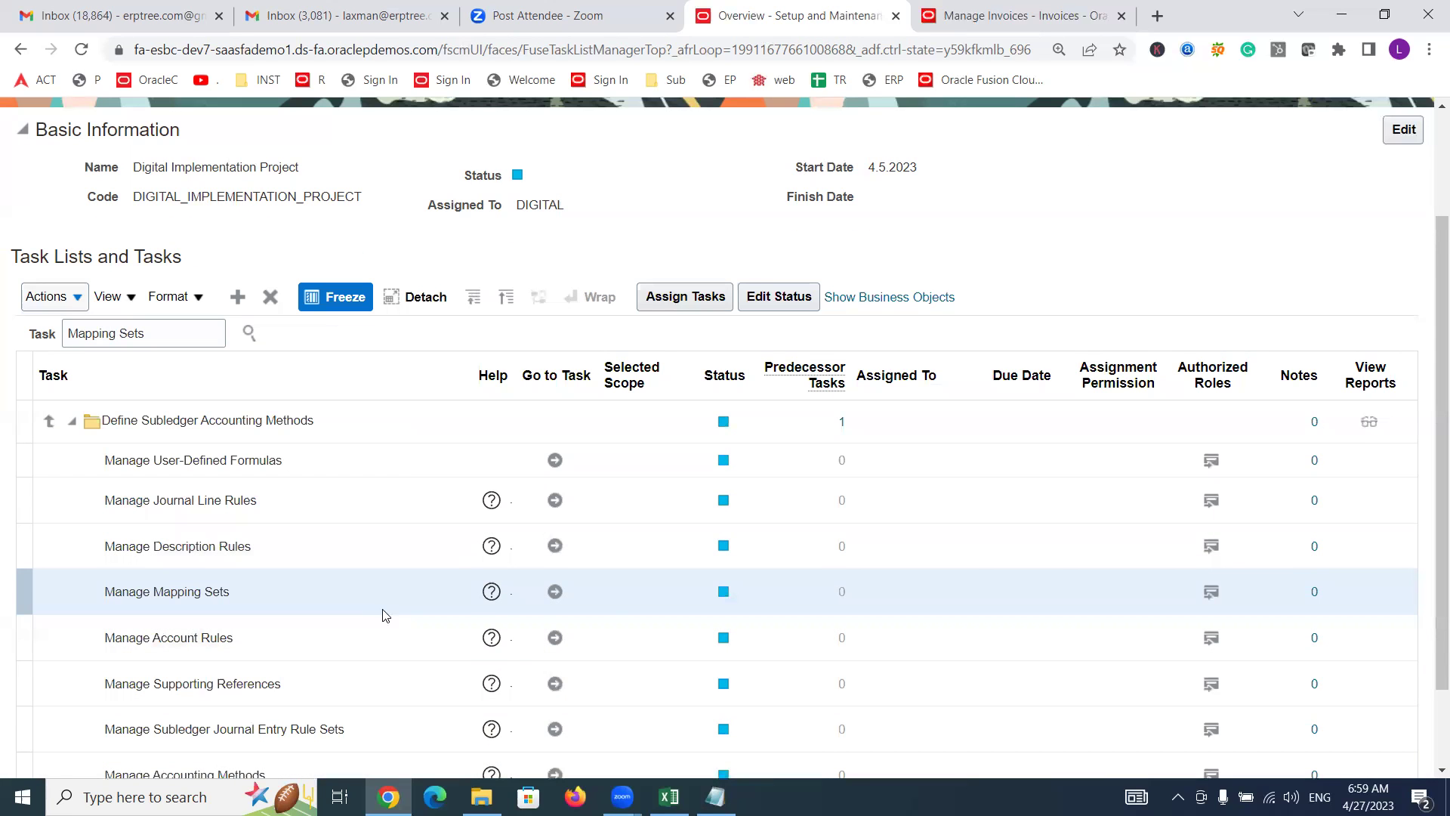
click(557, 593)
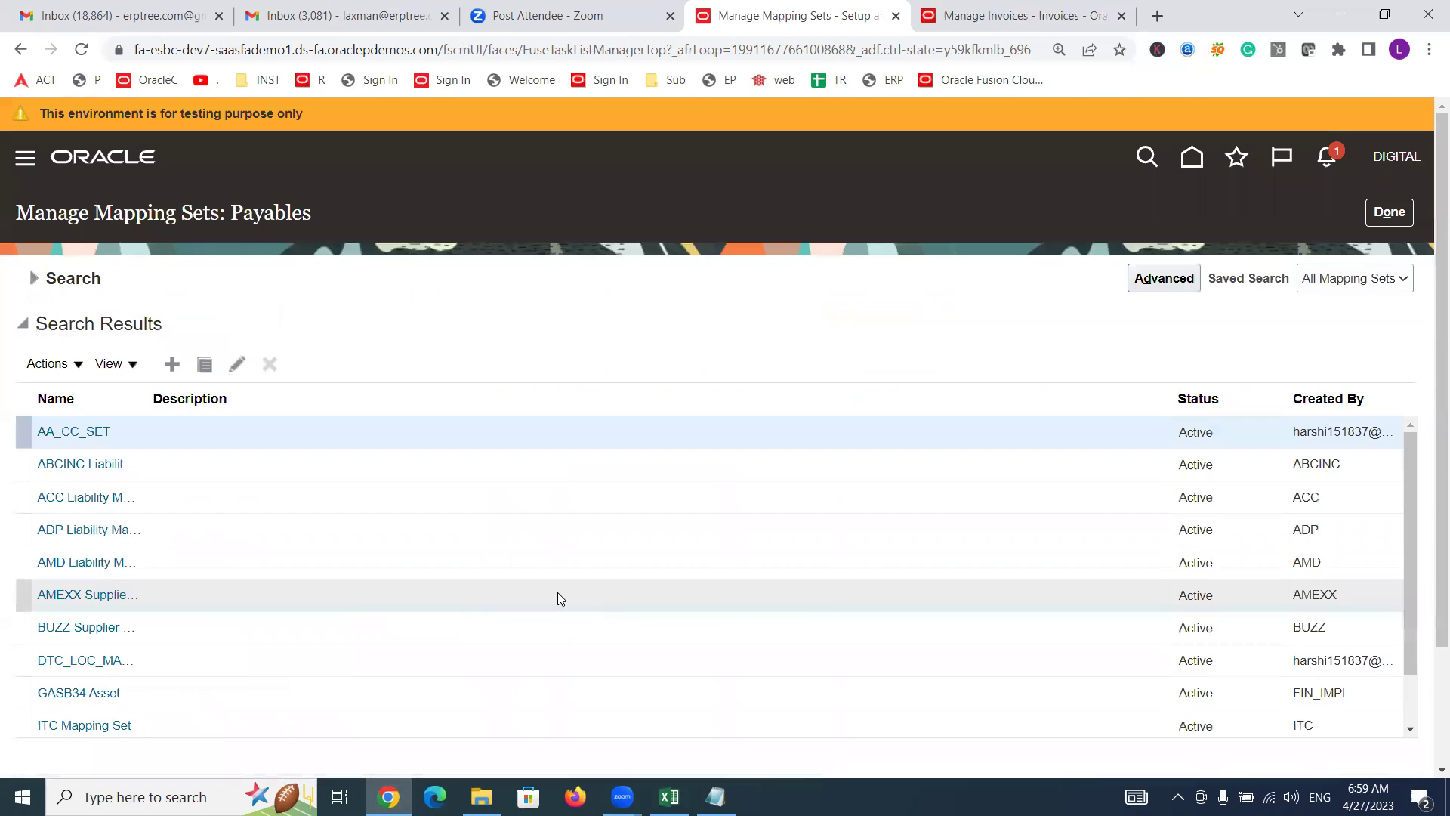
Step: Return to the Digital Implementation Project task list and reopen the Manage Mapping Sets task for Payables
click(1389, 212)
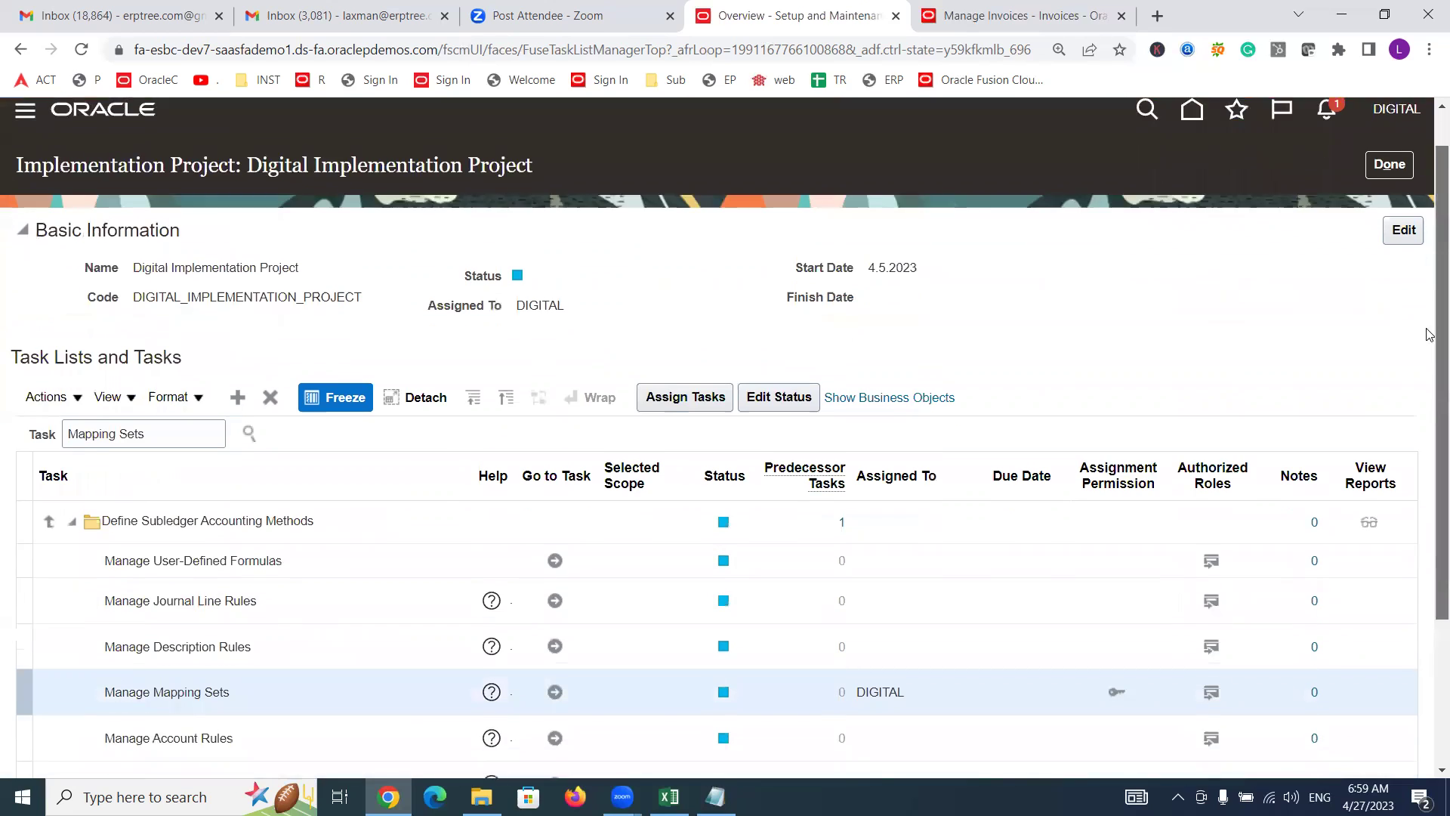
scroll(1430, 362, down, 2)
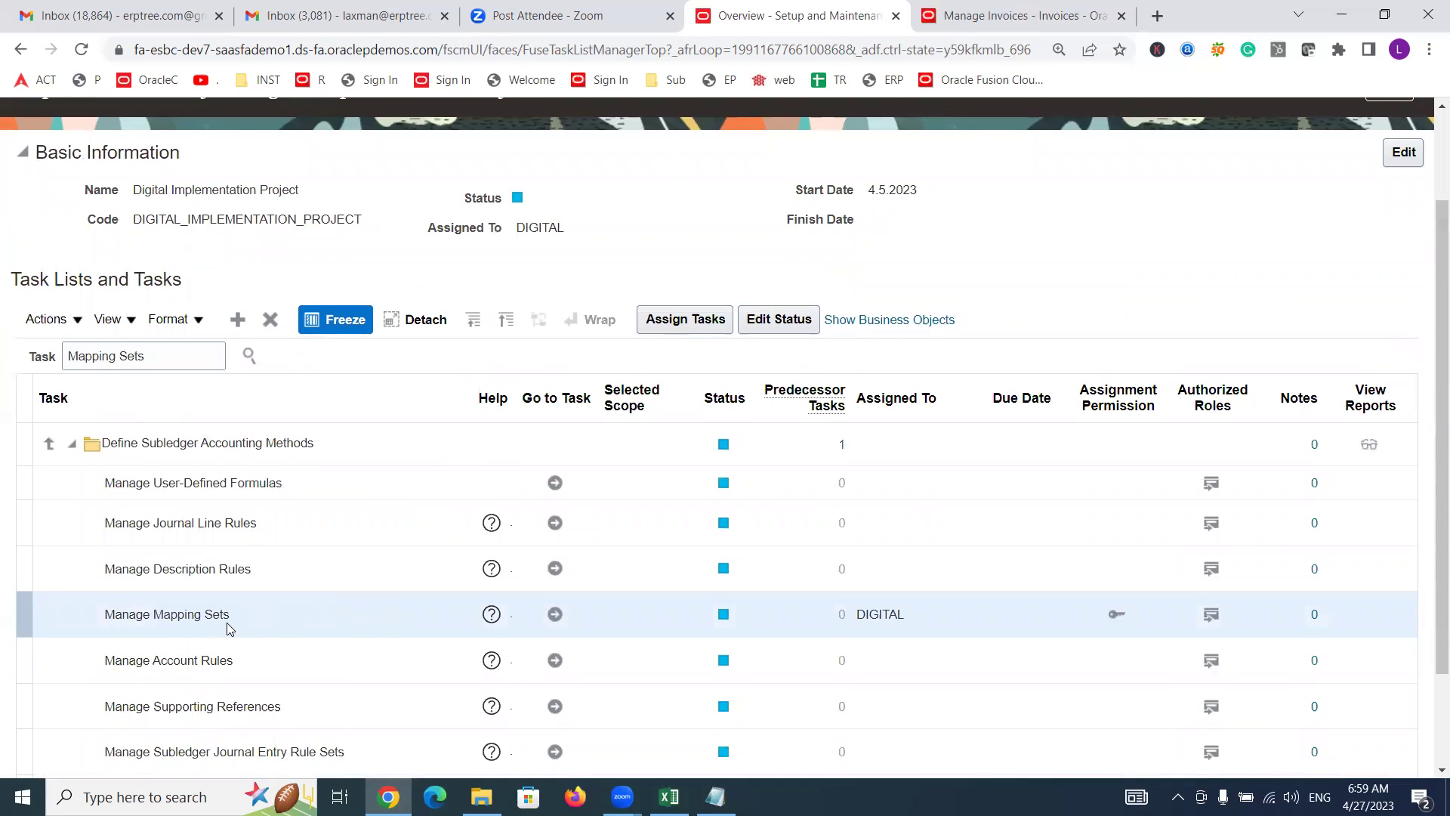
click(554, 615)
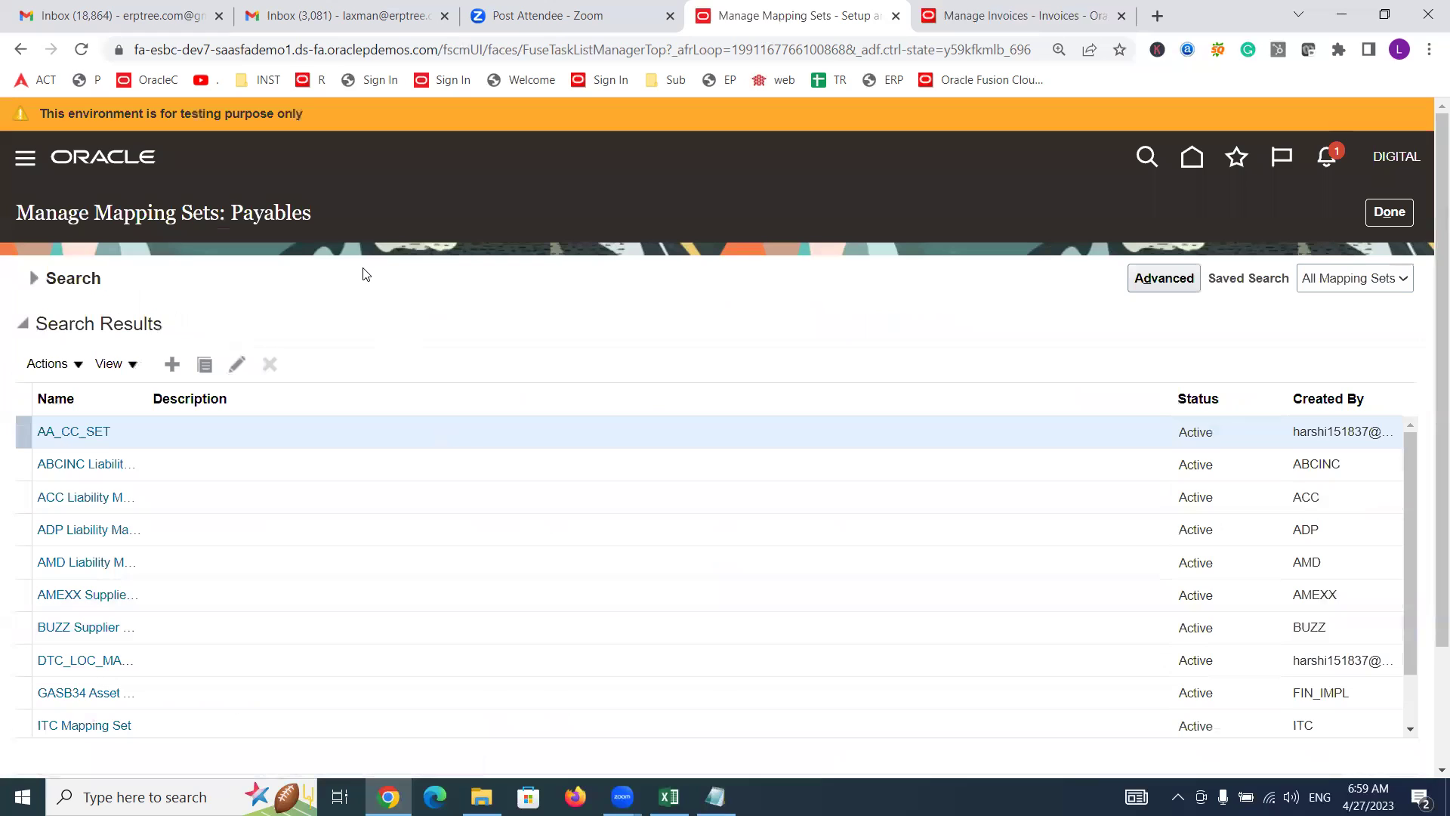
Step: Start a new mapping set named "Digital Liability Mapping" with the short name DIGITALLM
click(171, 366)
click(374, 284)
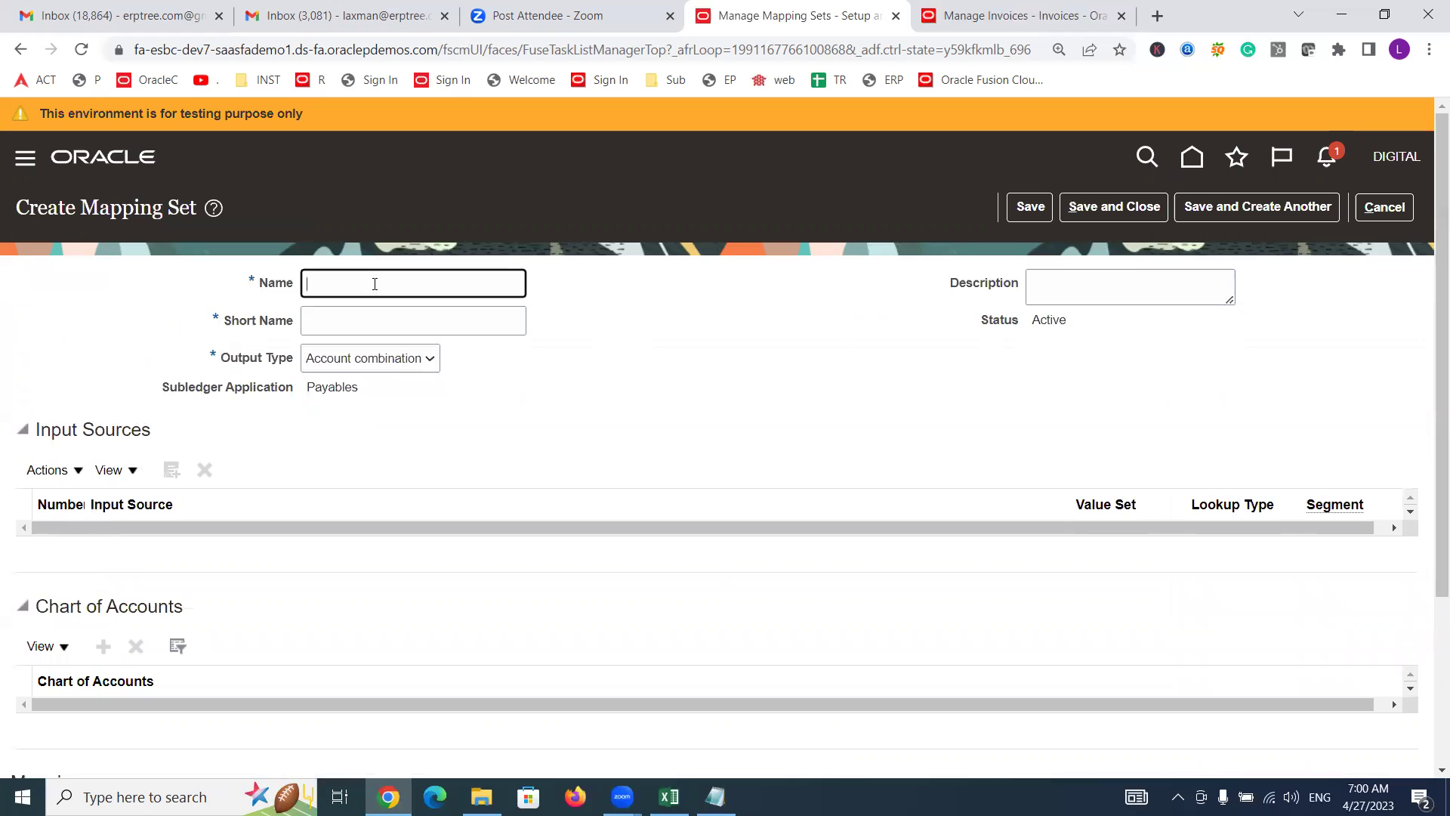
text(Digital Liability)
text(Mapping)
click(350, 318)
text(DIGITAL_LM)
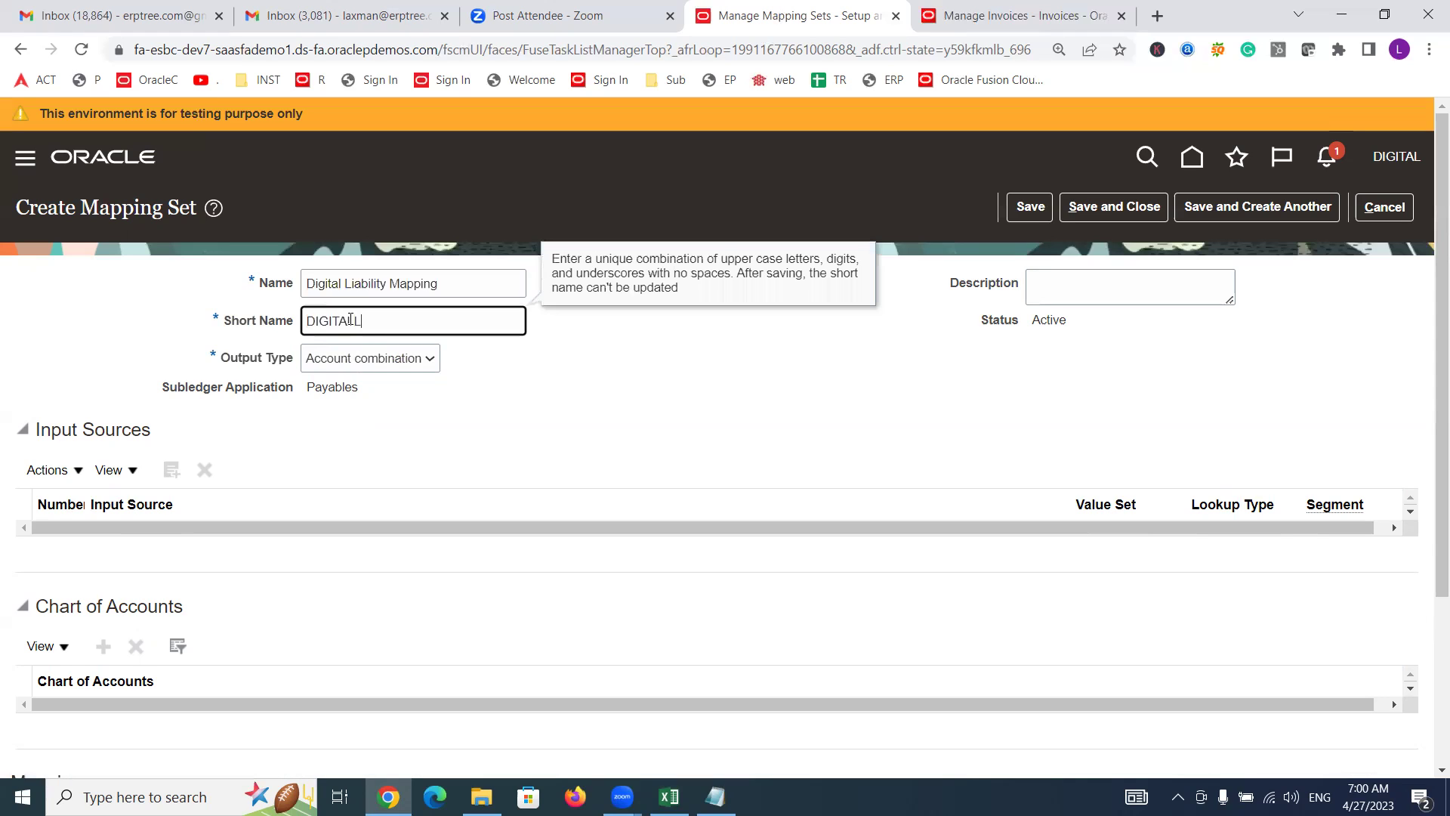
click(558, 403)
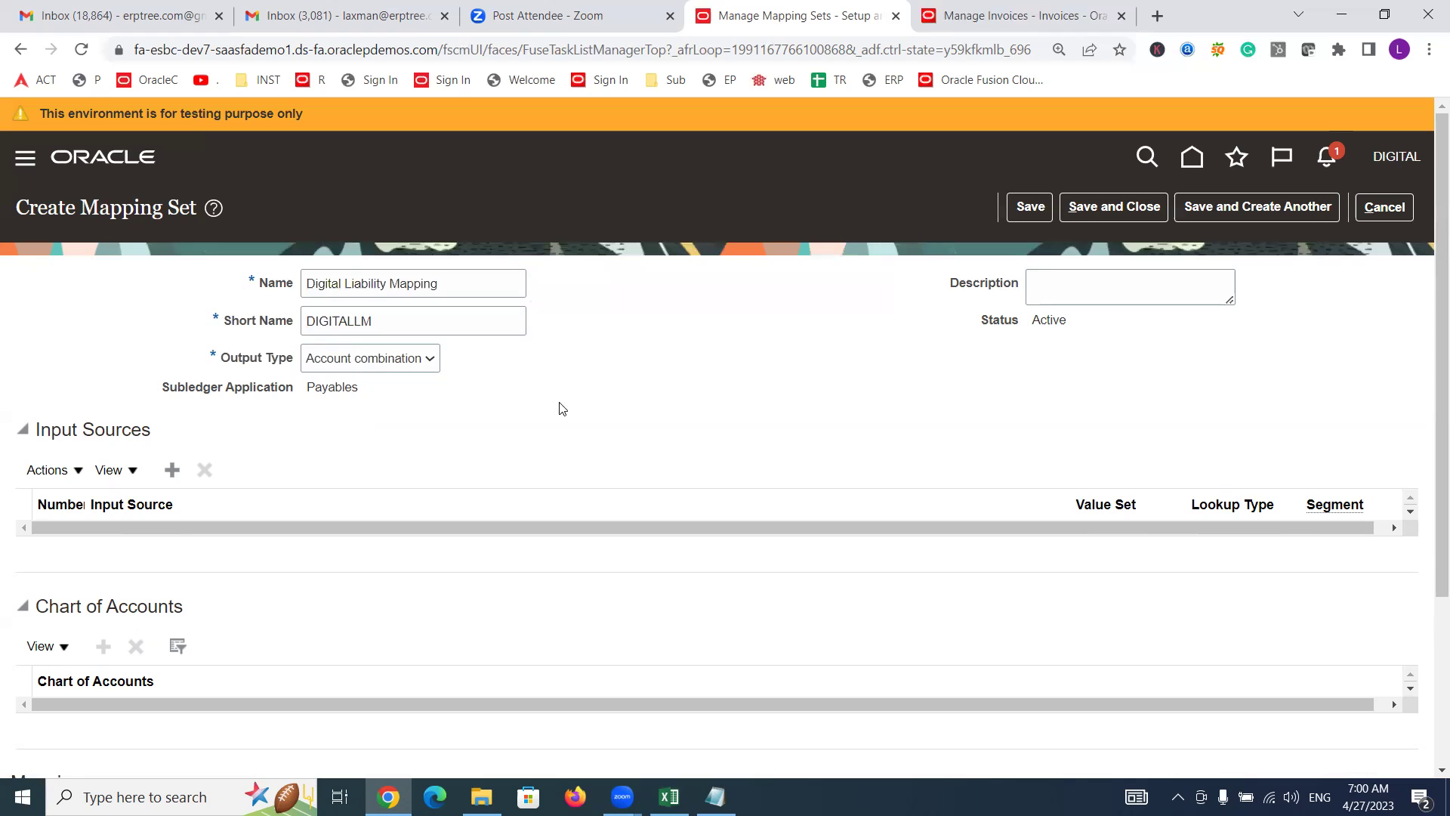
Step: Open the input source selection for the mapping set and search Payables sources in the Invoices event class
click(170, 476)
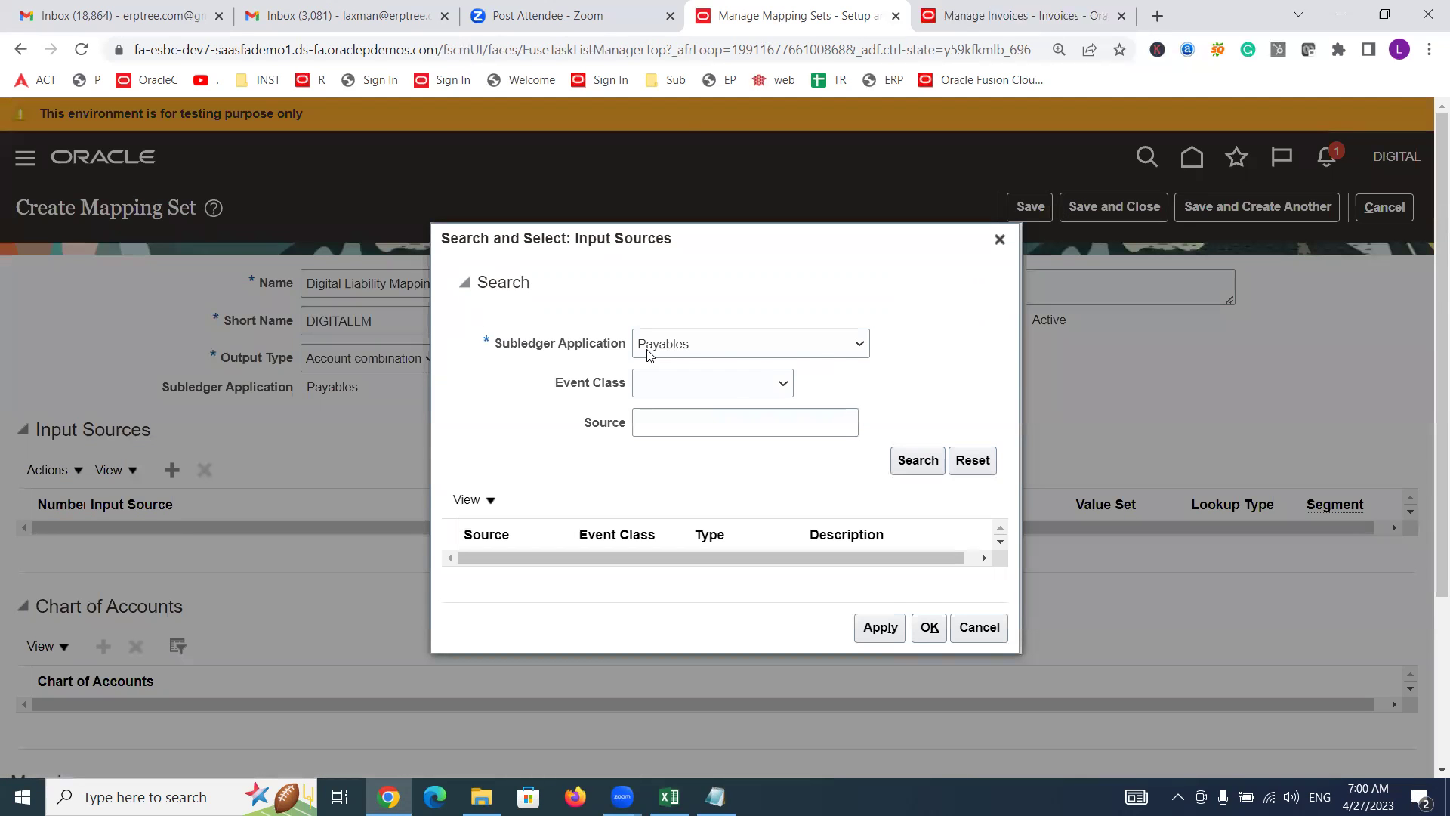
click(738, 384)
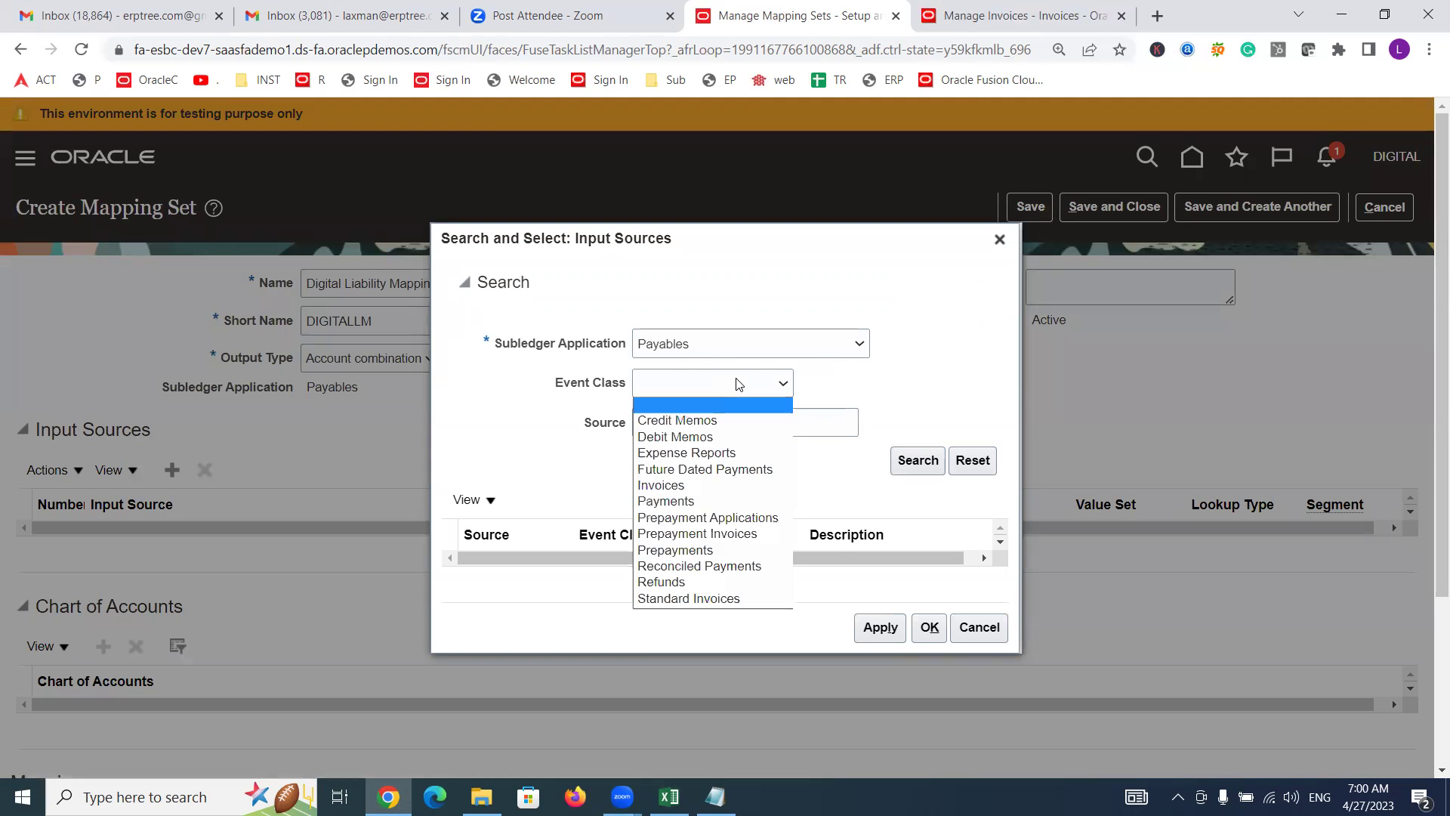
click(698, 486)
click(913, 461)
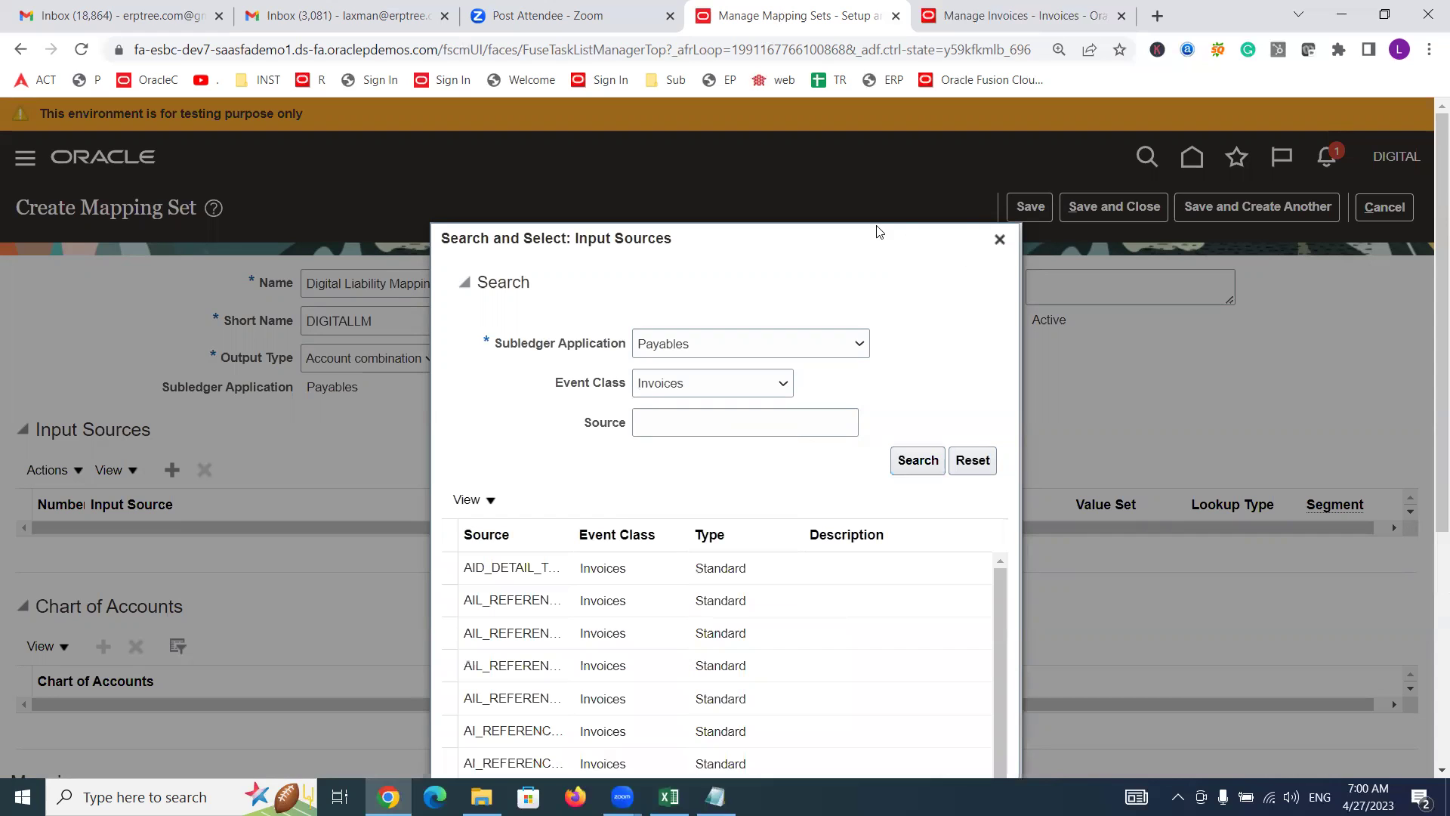
Step: Widen the Source column in the input source results and select the Balancing Segment source
scroll(1428, 353, down, 1)
scroll(1427, 353, down, 5)
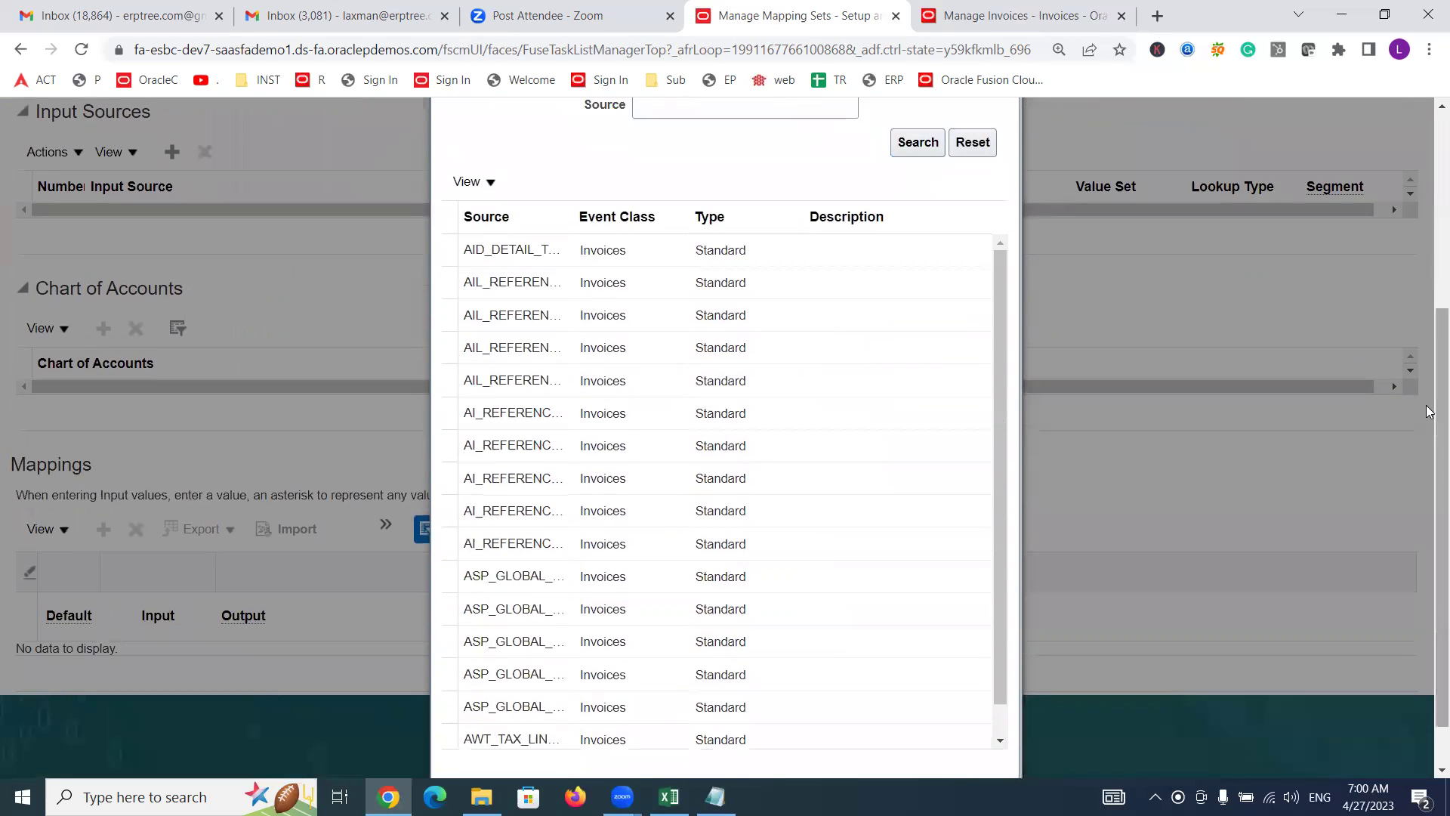
drag(574, 212, 728, 221)
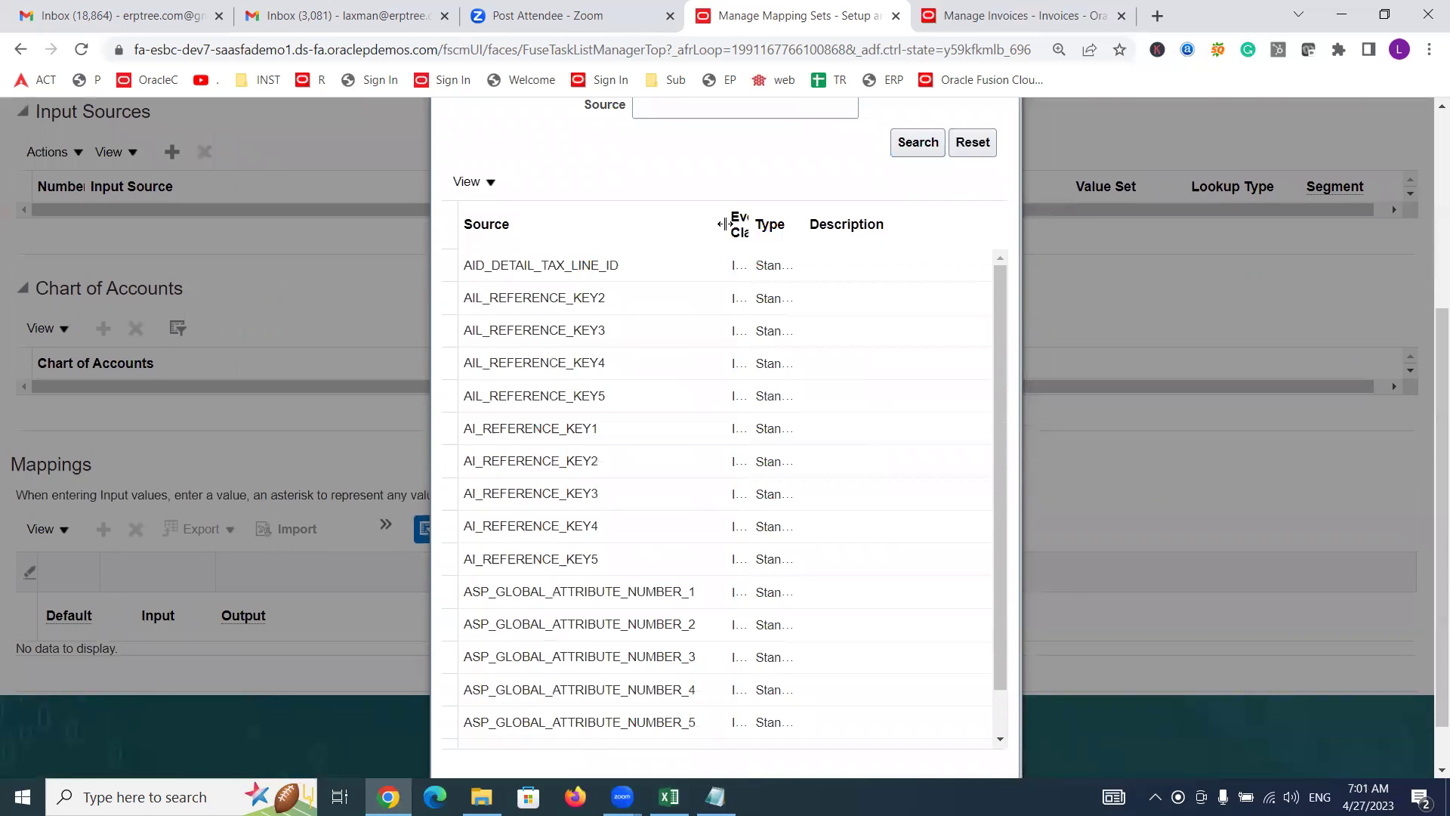
drag(1003, 294, 1007, 528)
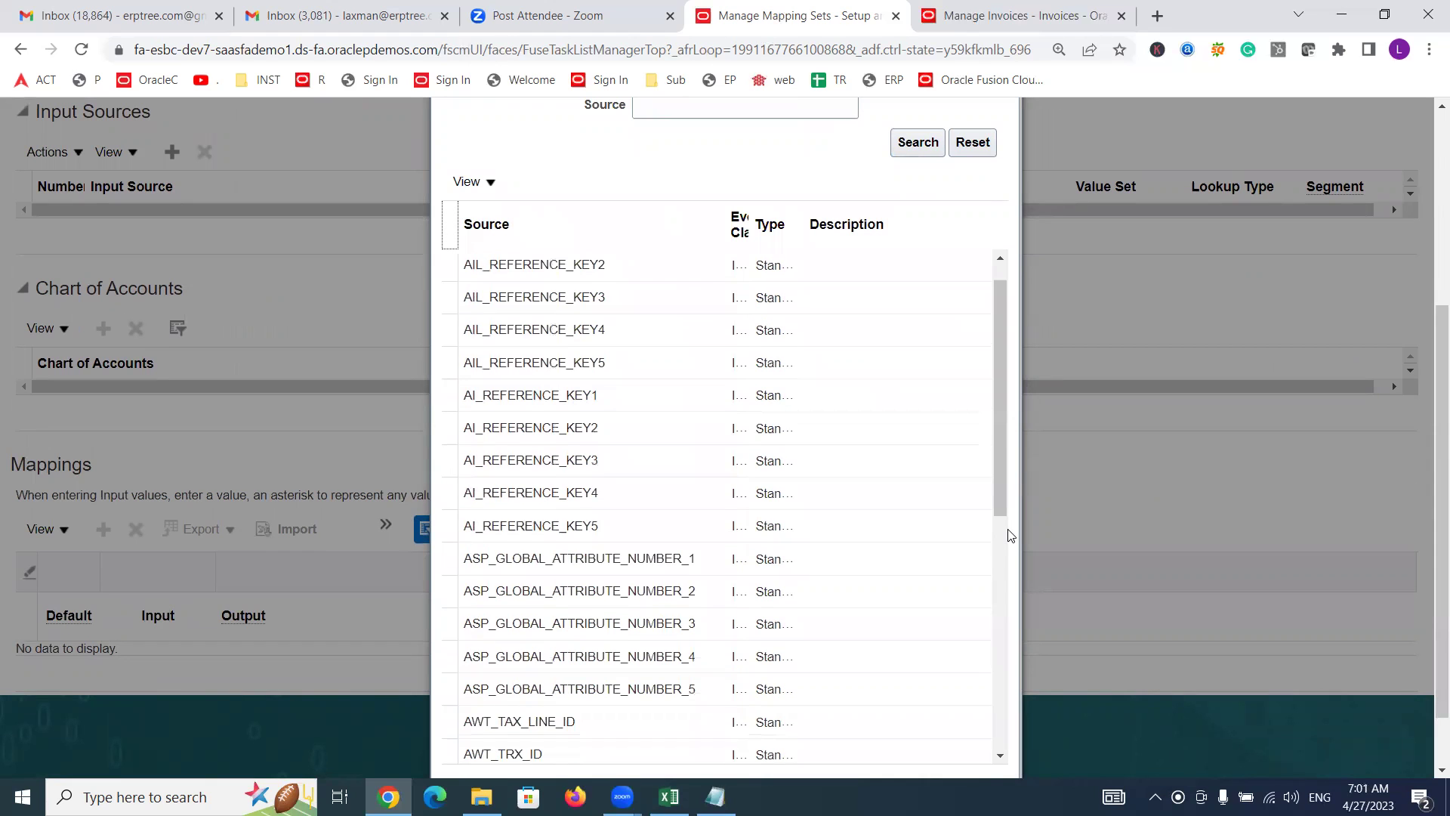
drag(1003, 350, 1024, 604)
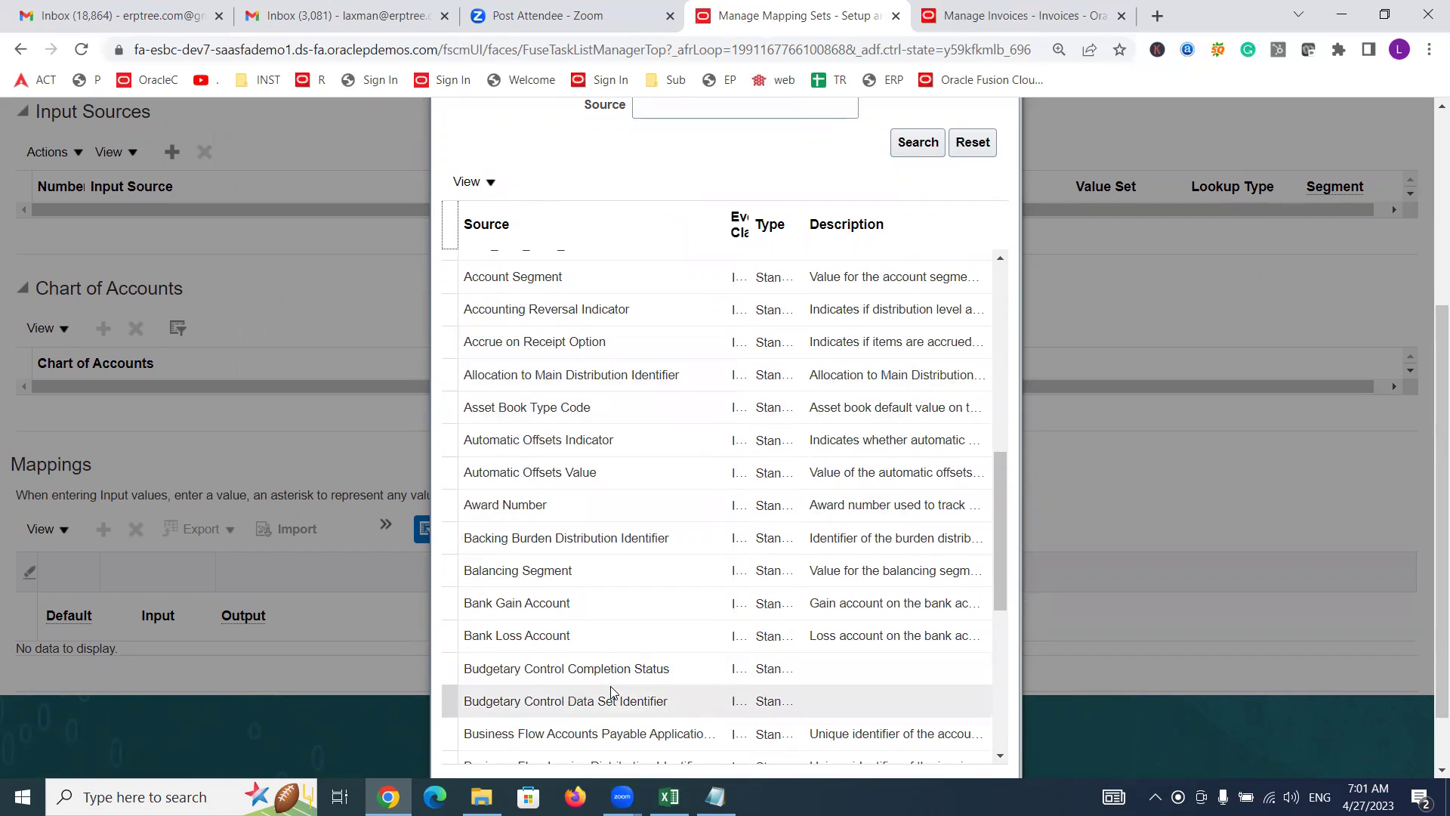
drag(1002, 481, 1001, 489)
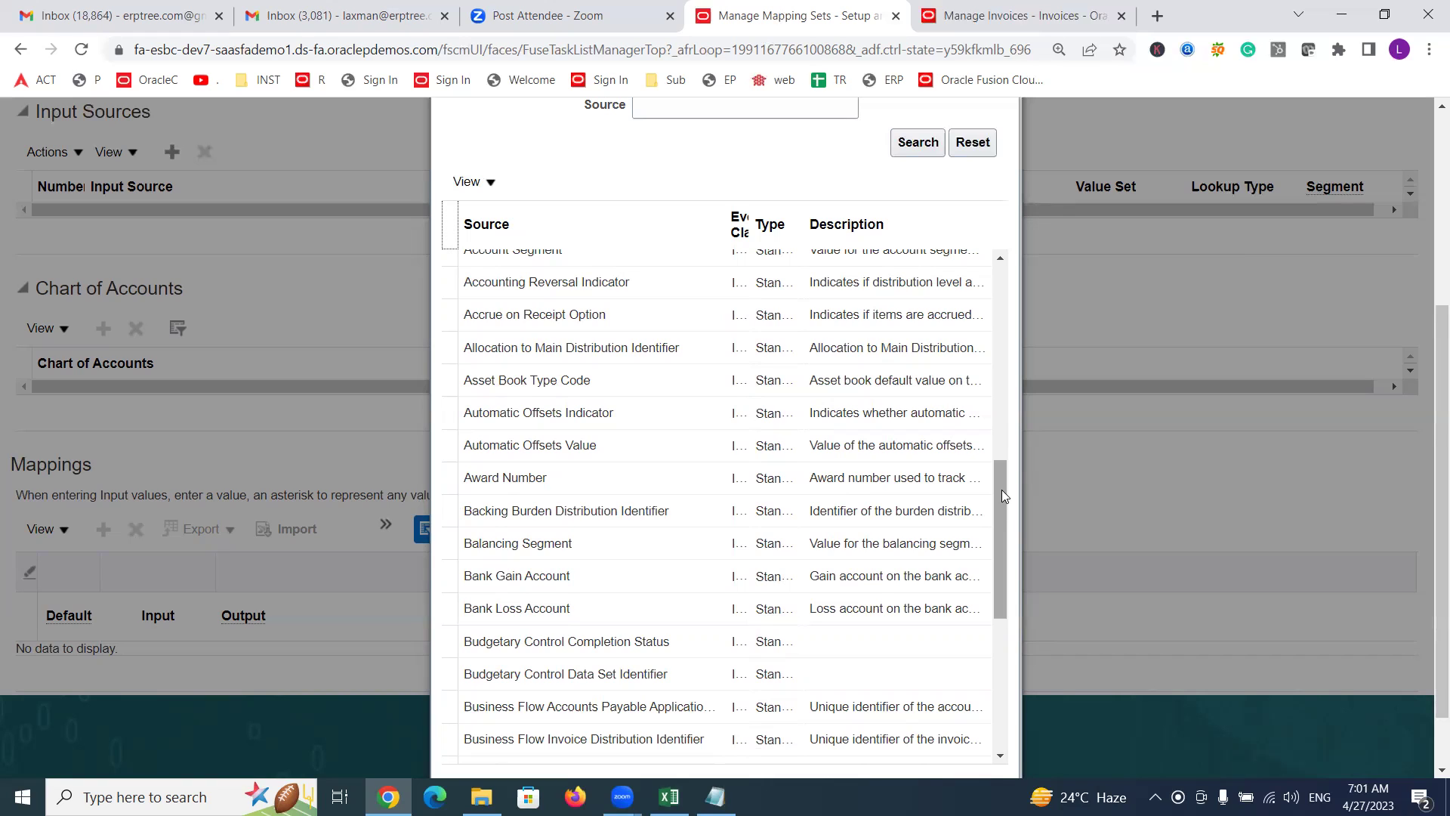
click(506, 540)
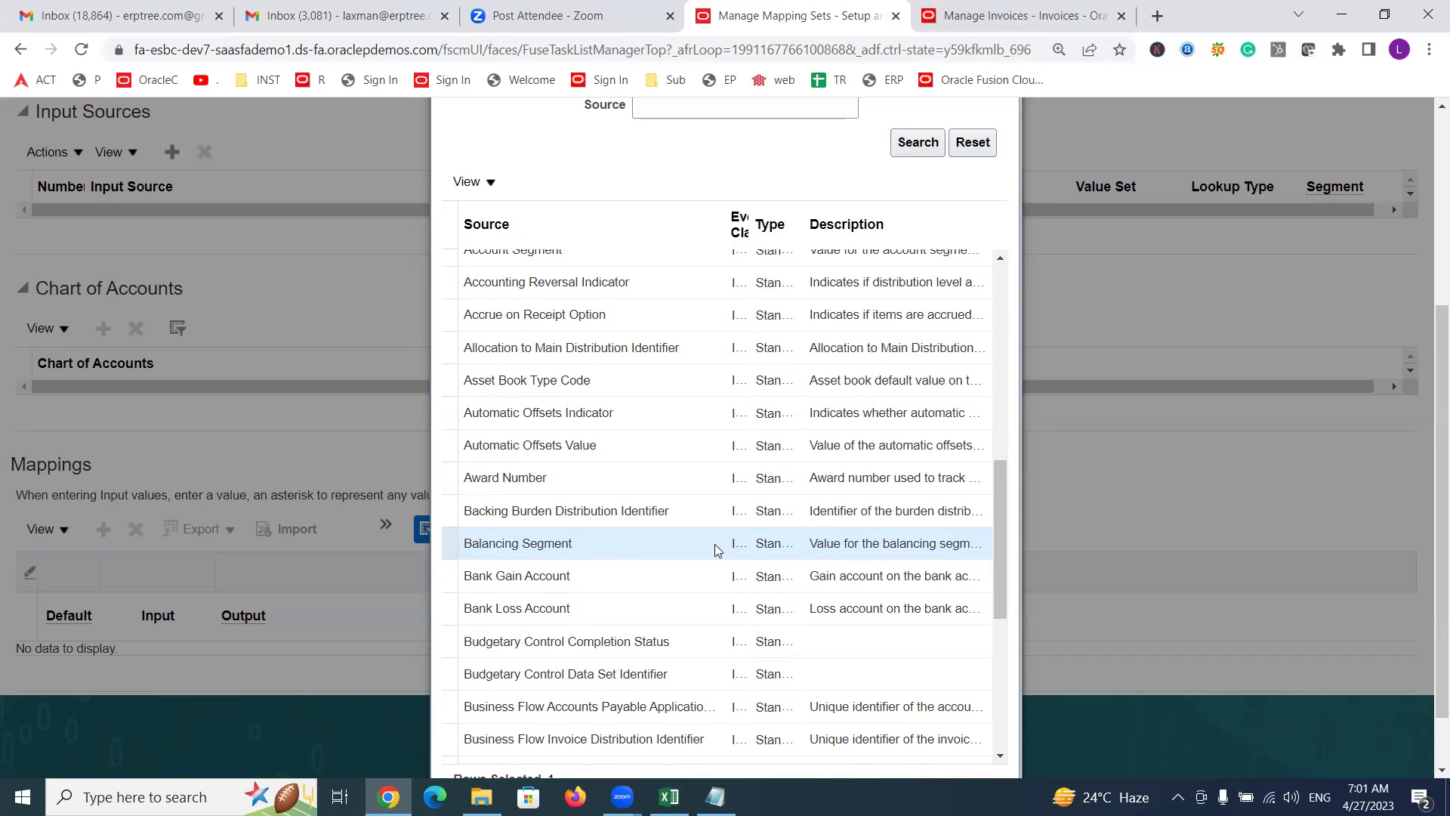
Step: Look through the remaining Invoices input sources, down to the invoice supplier sources
drag(999, 486, 1018, 687)
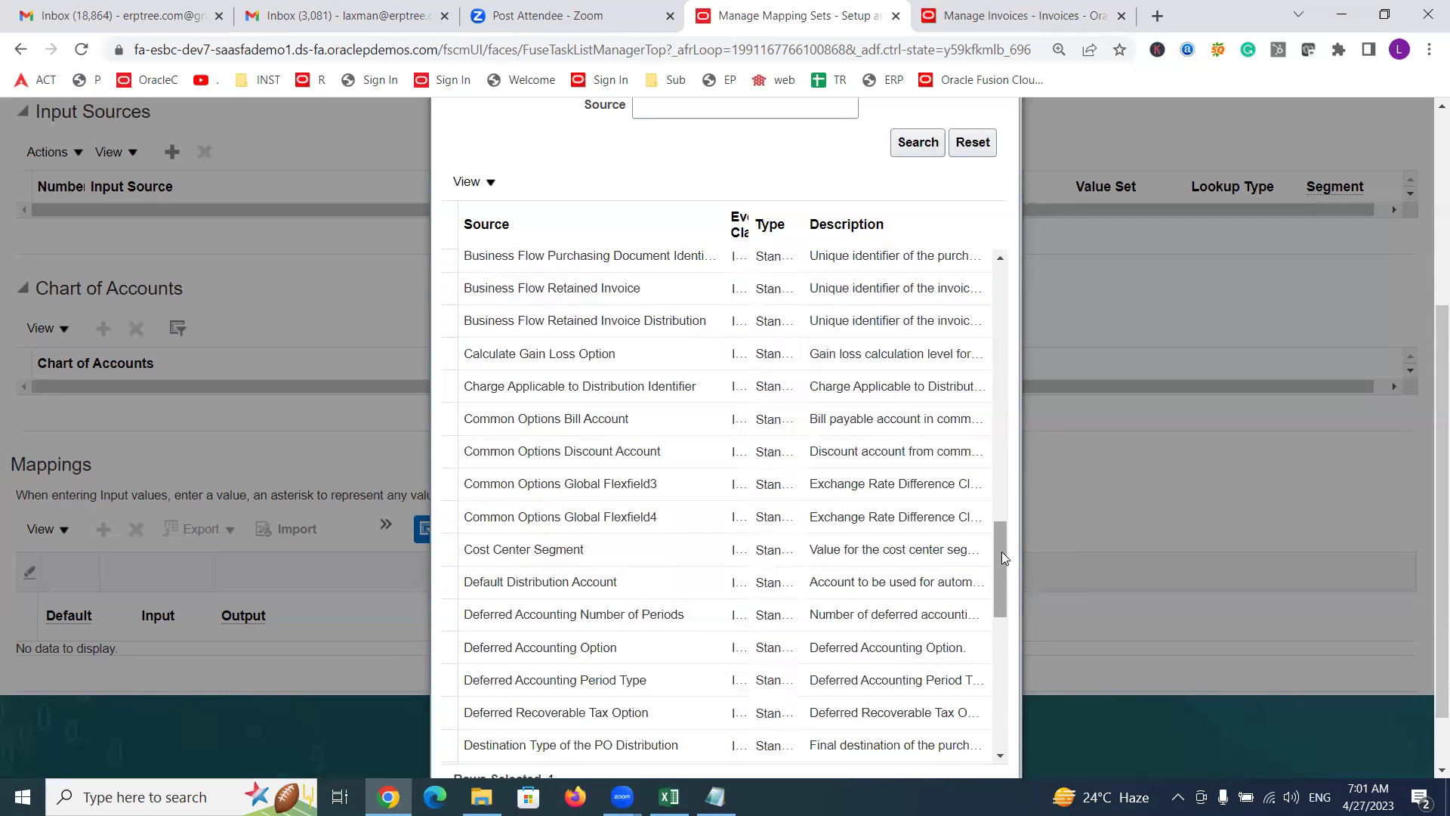
drag(1002, 552, 1012, 640)
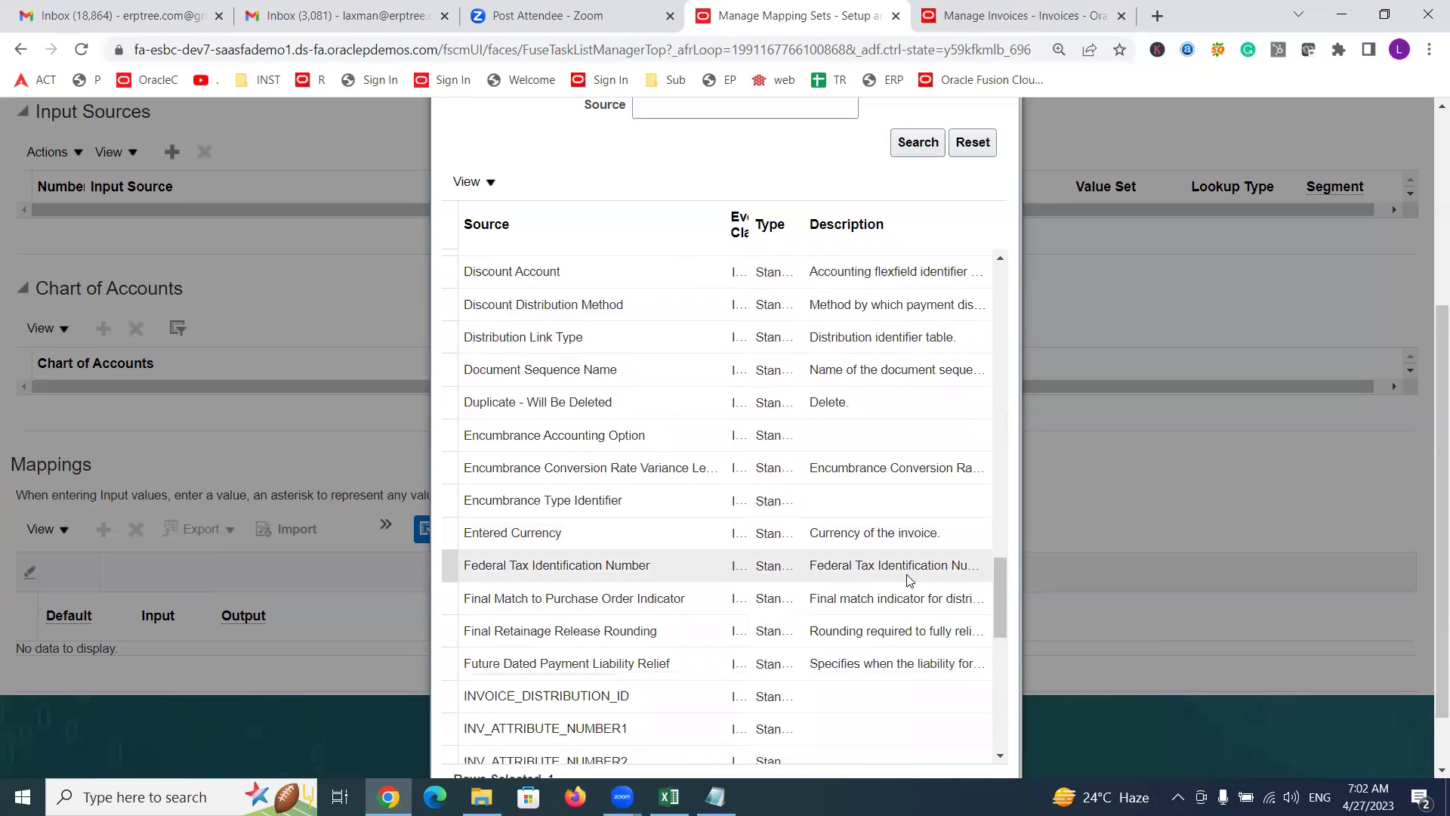
drag(1005, 584, 1007, 589)
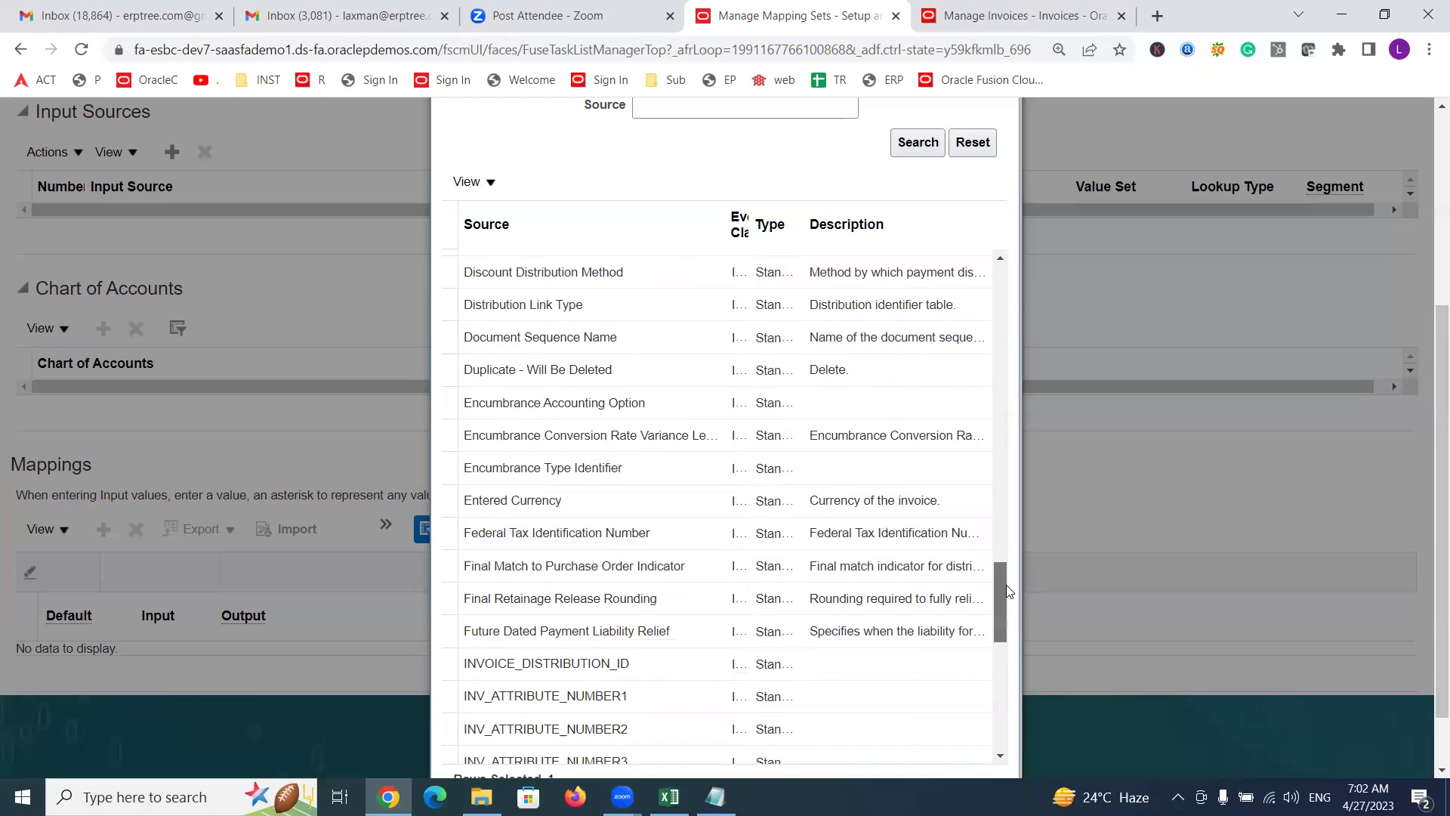
drag(1006, 589, 1010, 617)
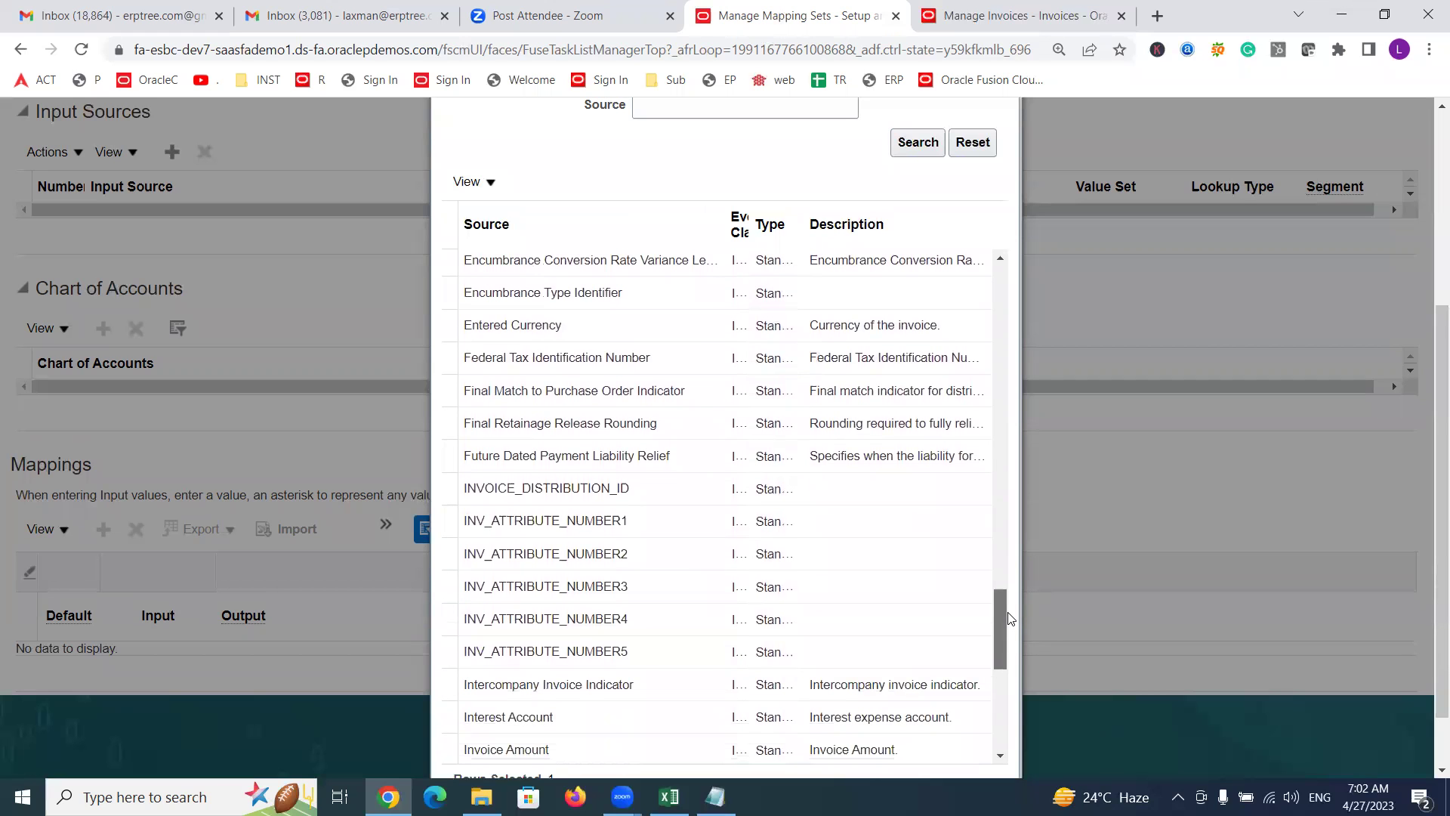
drag(1011, 617, 1004, 672)
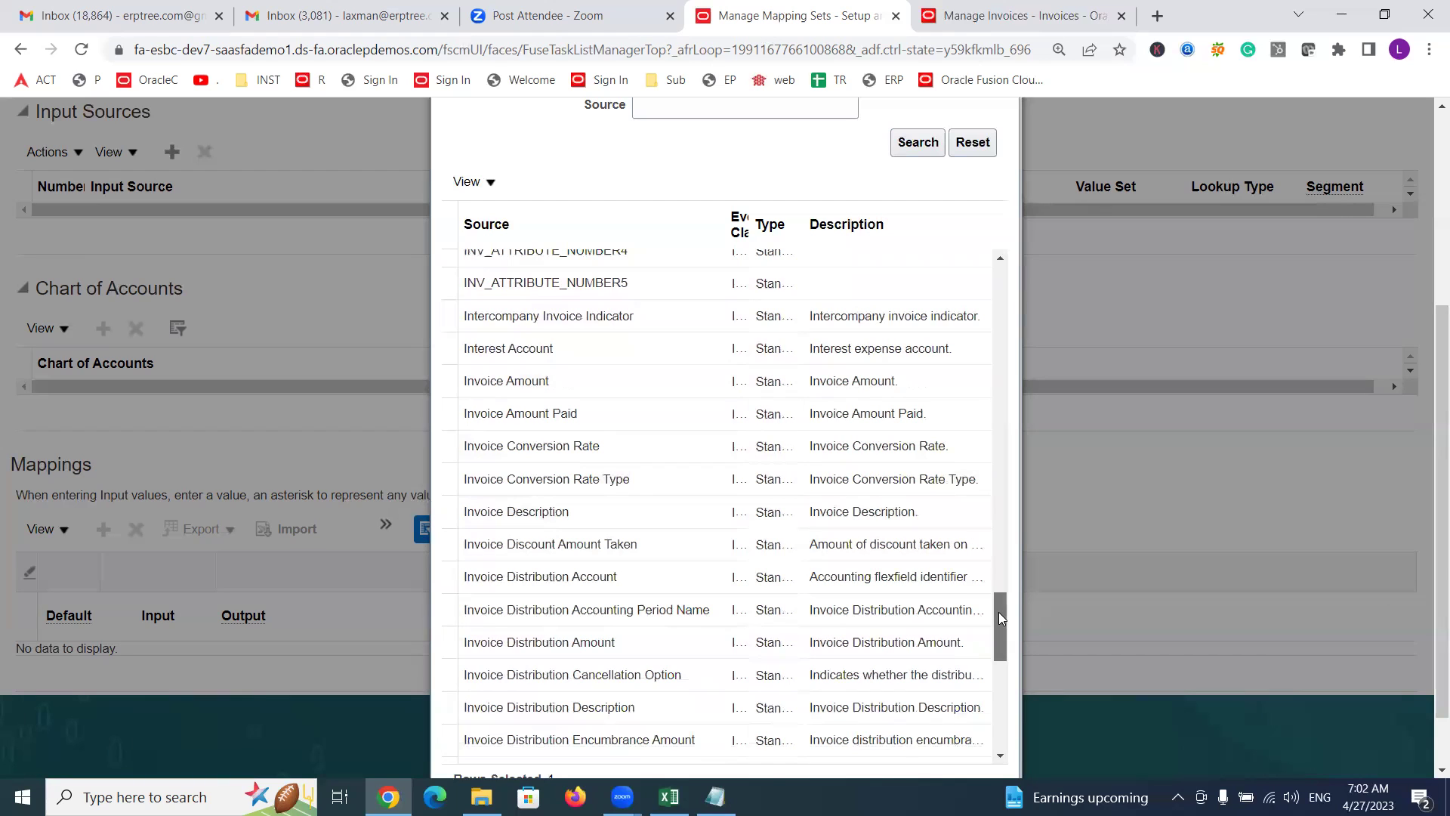
drag(998, 611, 998, 642)
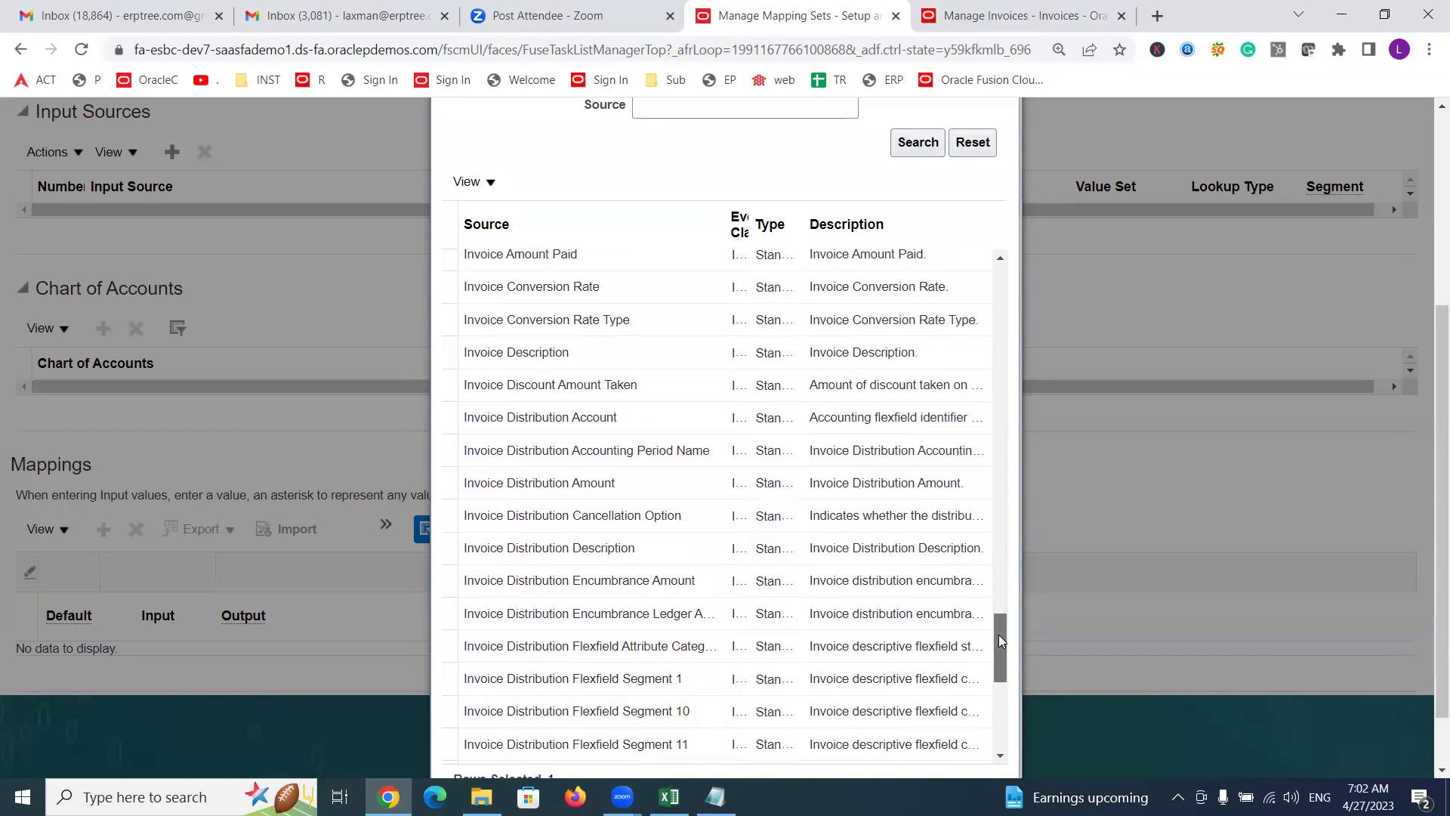
drag(1000, 642, 1003, 688)
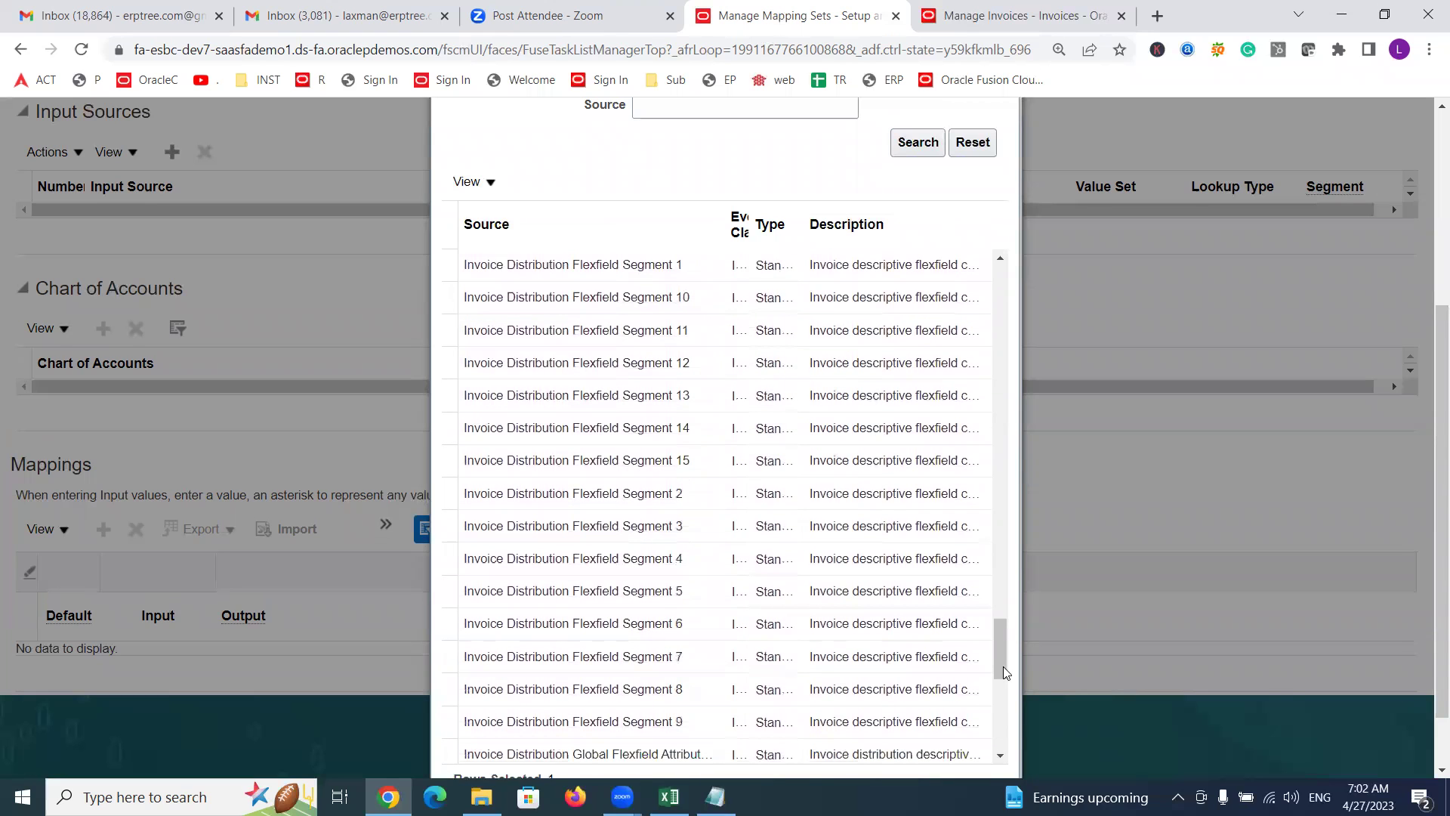
drag(1001, 624, 1001, 738)
click(1001, 756)
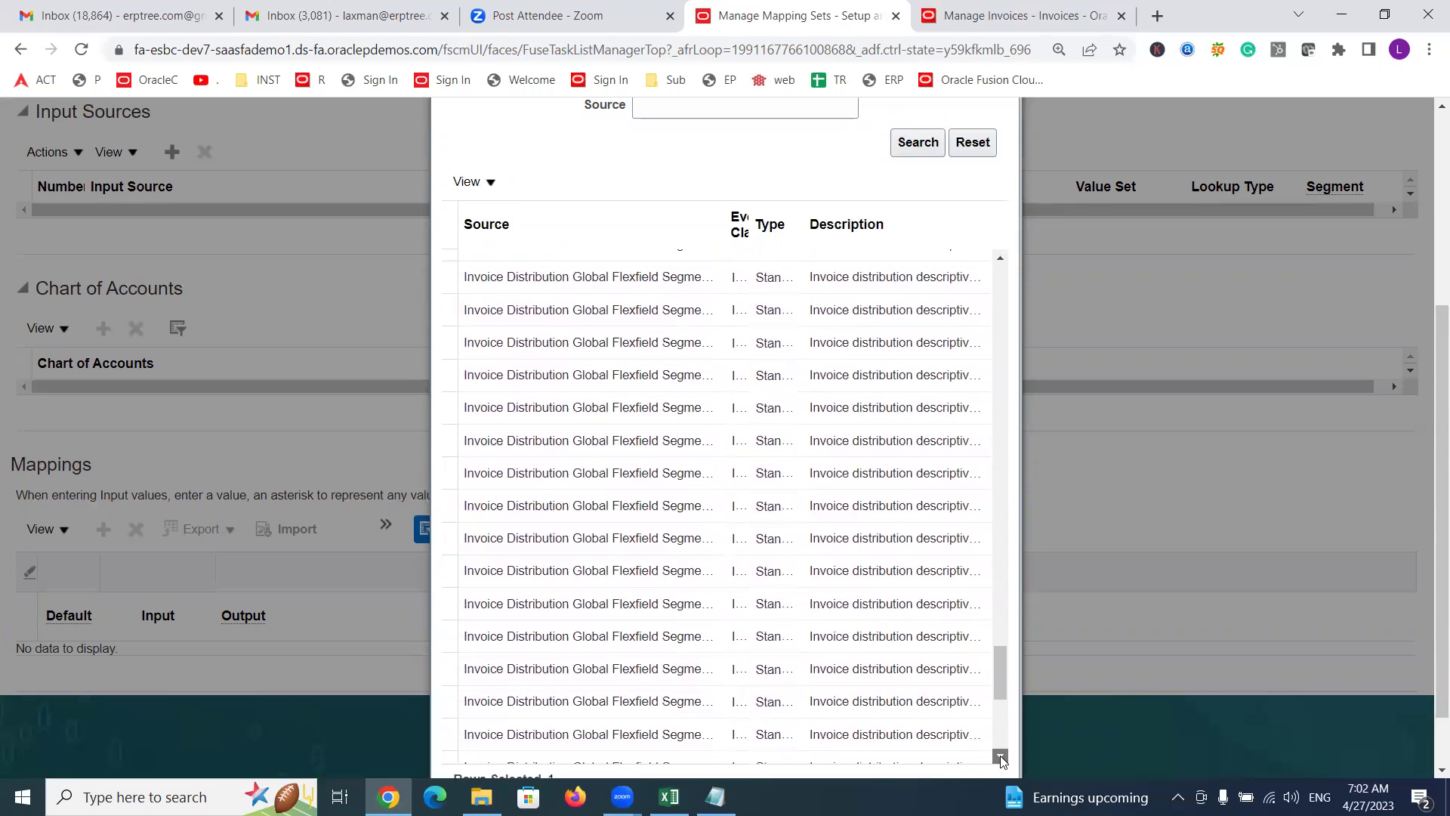
click(1000, 758)
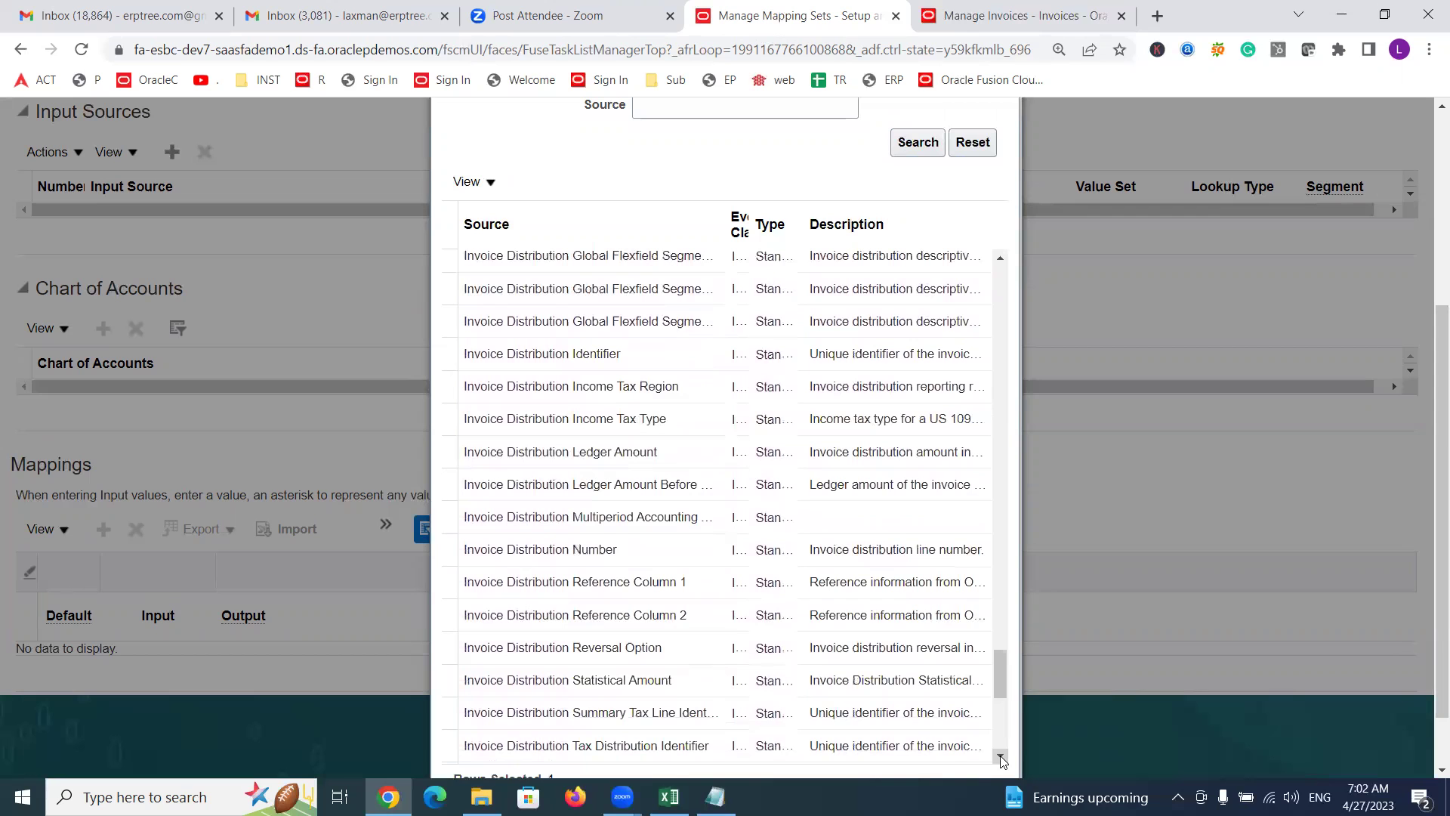
click(1000, 758)
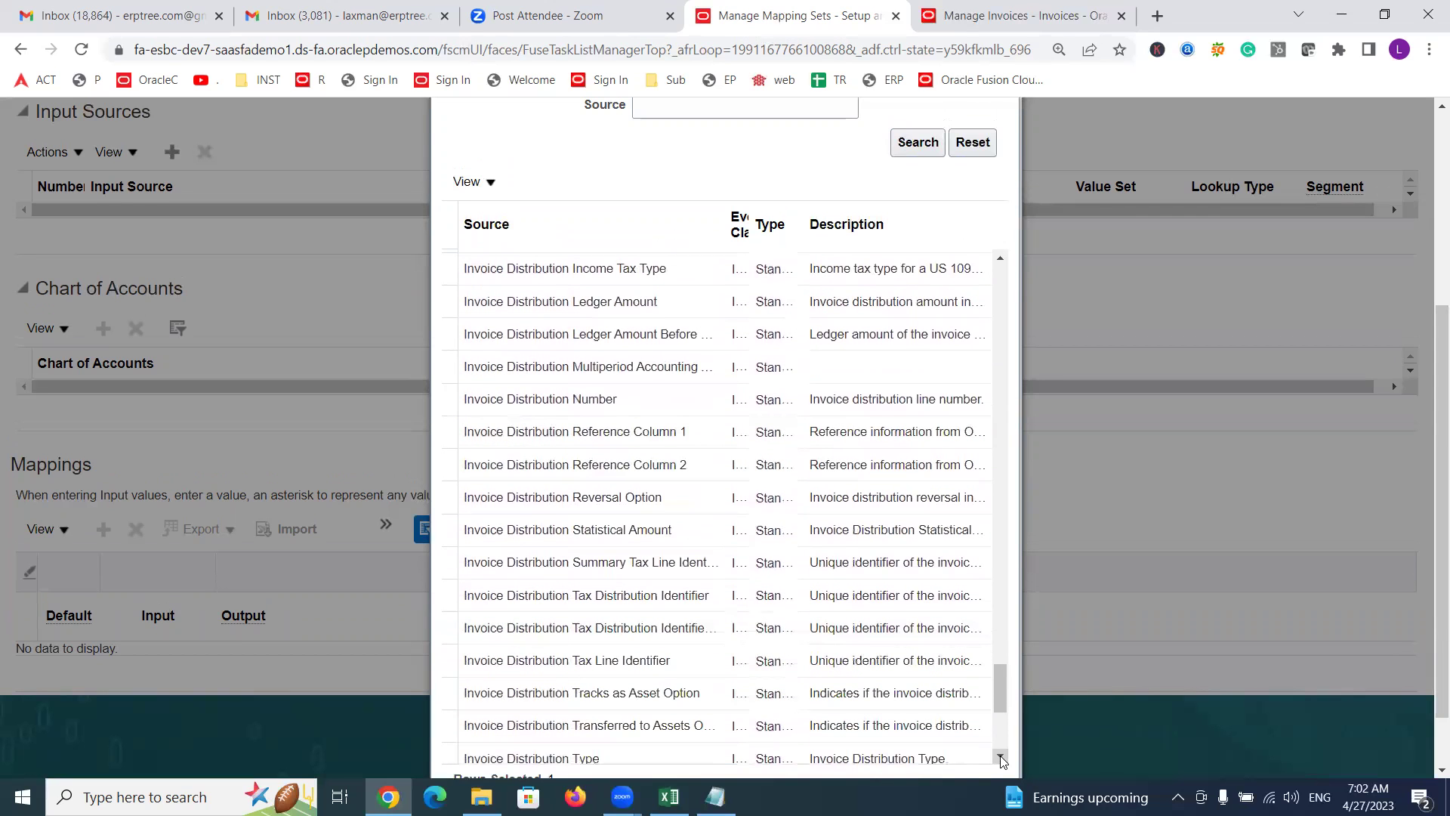
click(1001, 758)
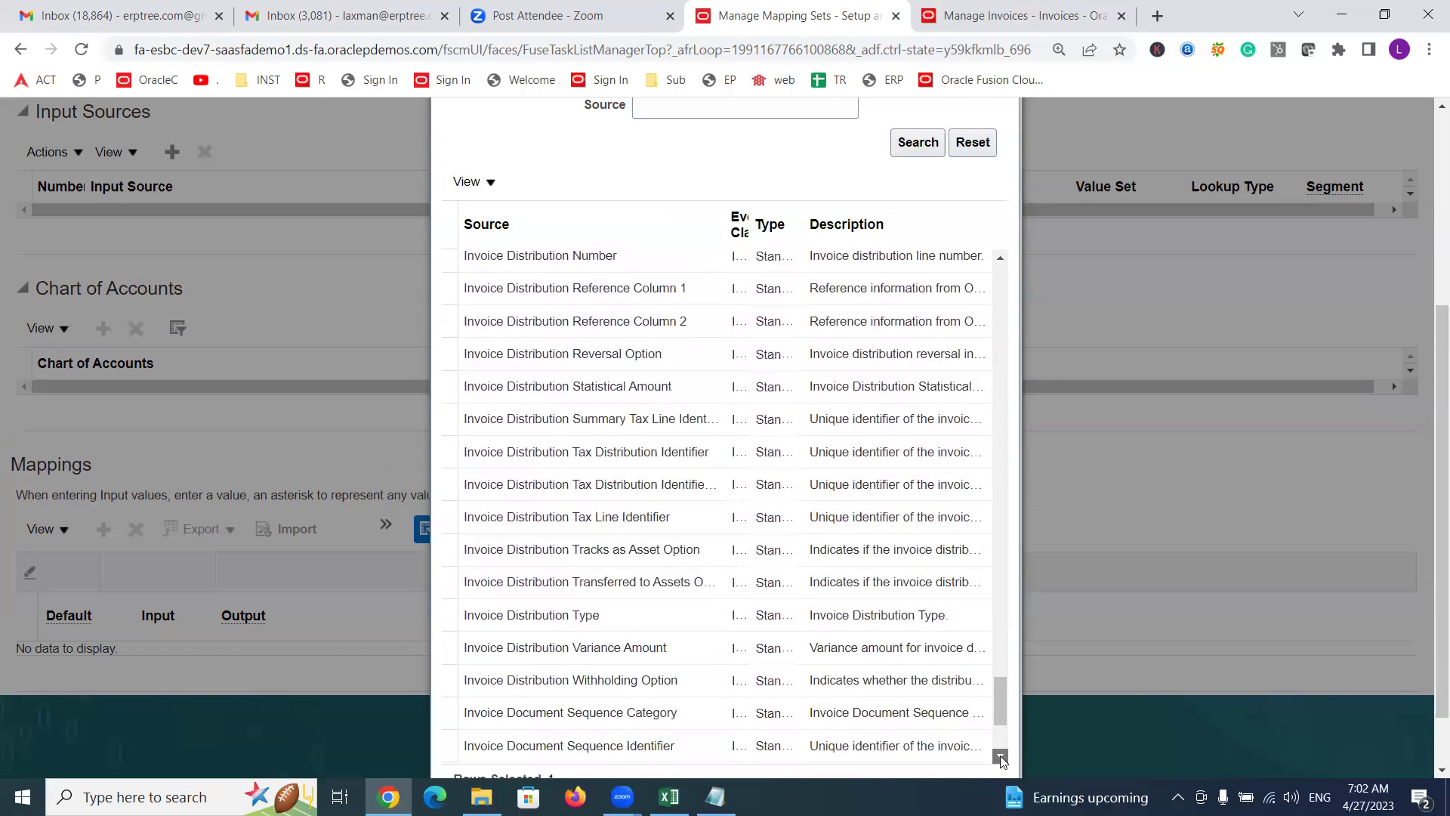
click(1000, 758)
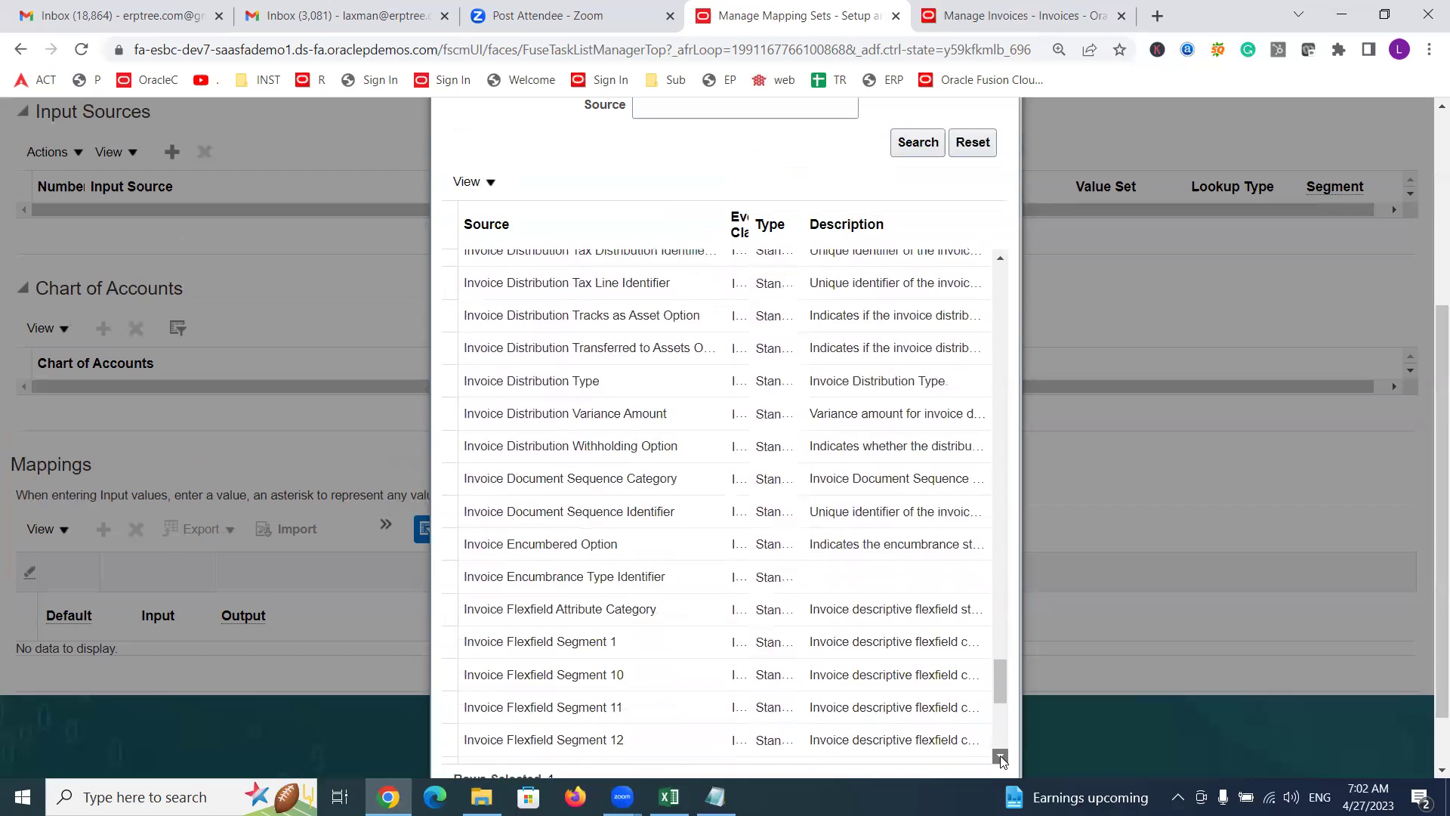
click(1001, 757)
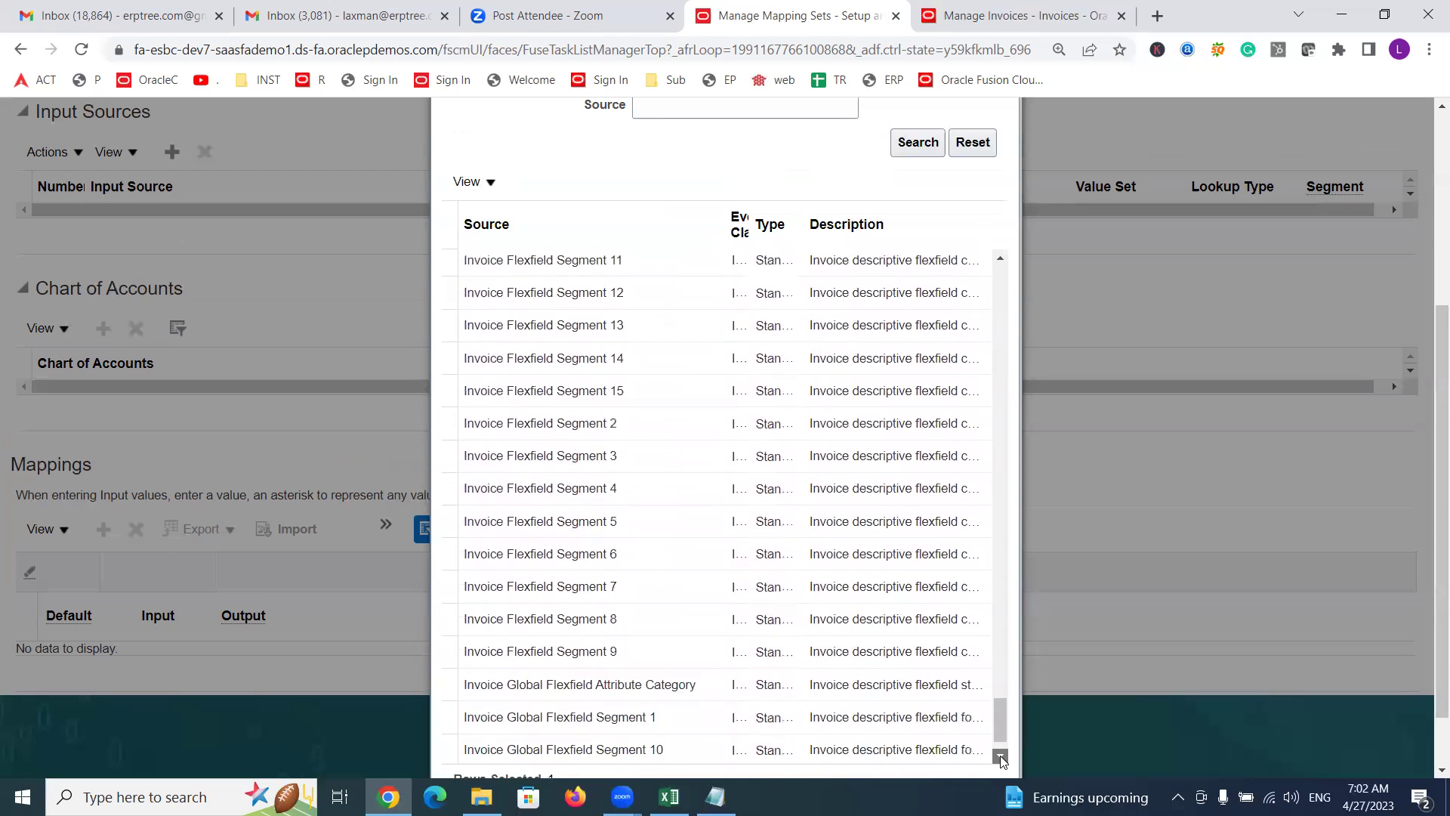
click(1001, 758)
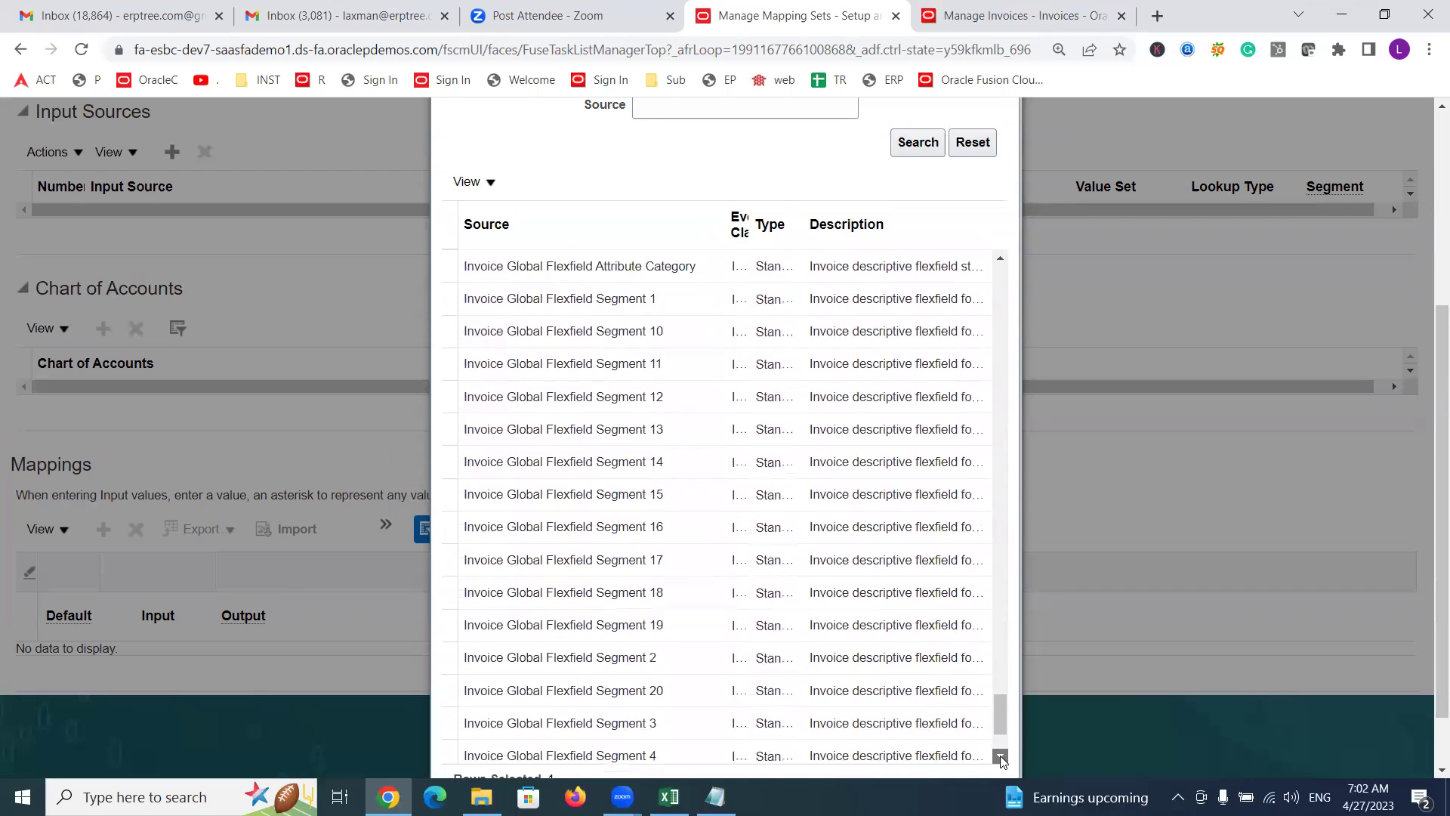
click(1001, 757)
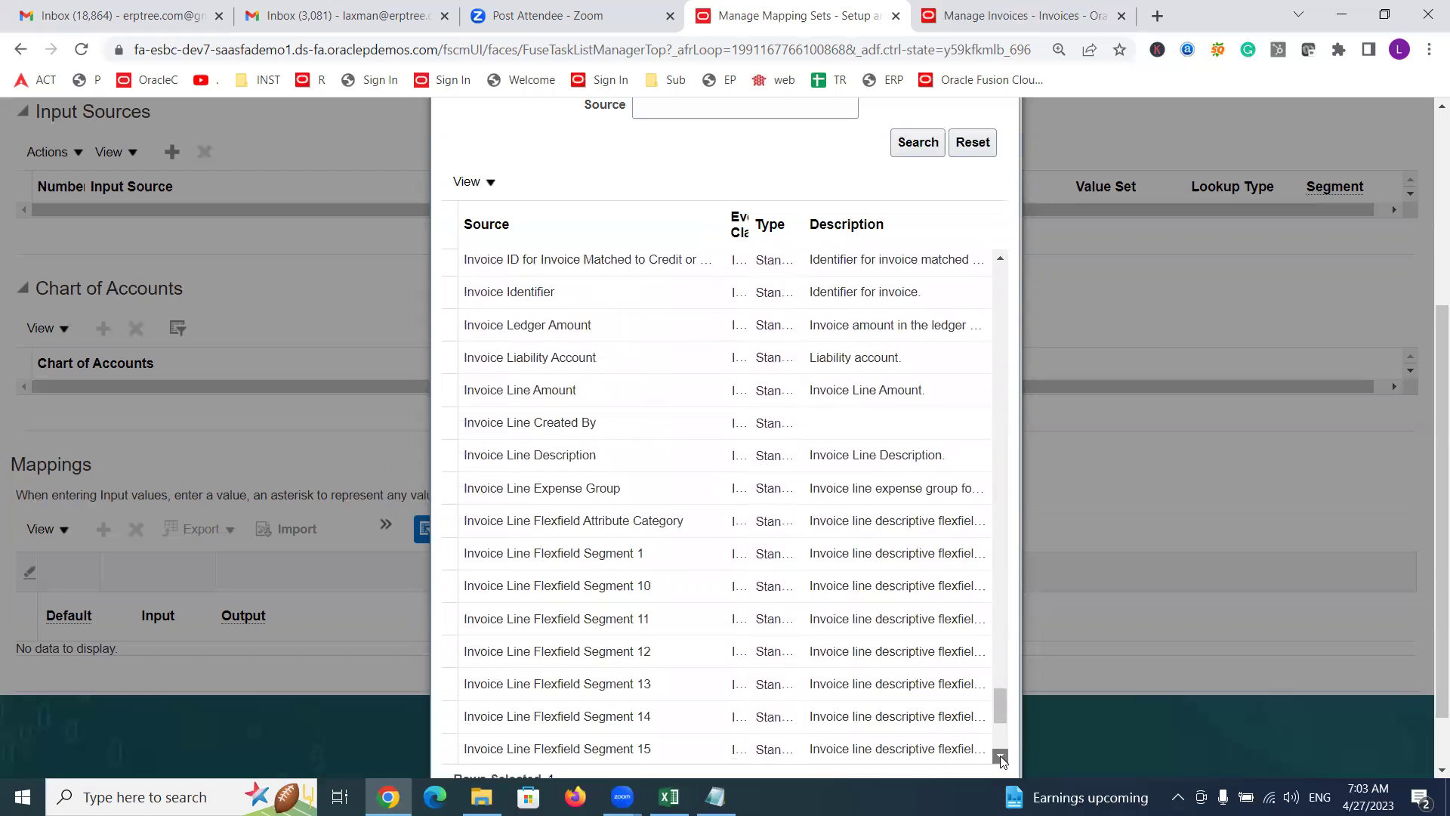
click(1000, 758)
click(1001, 758)
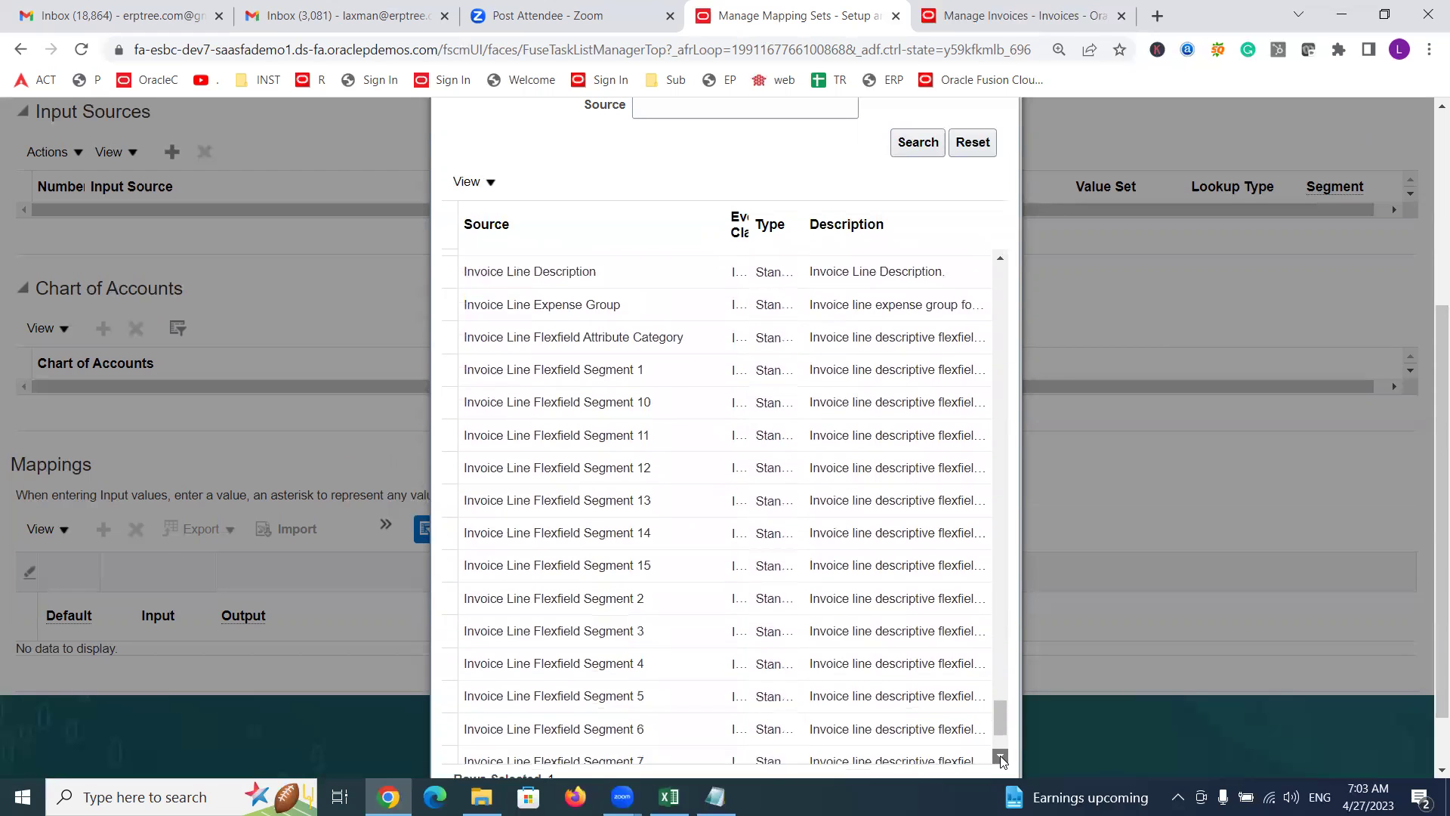
click(1000, 758)
click(1001, 757)
click(1000, 757)
click(1001, 758)
click(1001, 758)
click(1000, 758)
click(1001, 757)
click(1001, 757)
click(1001, 758)
click(1001, 758)
click(1001, 758)
click(1000, 758)
click(1001, 757)
click(1001, 758)
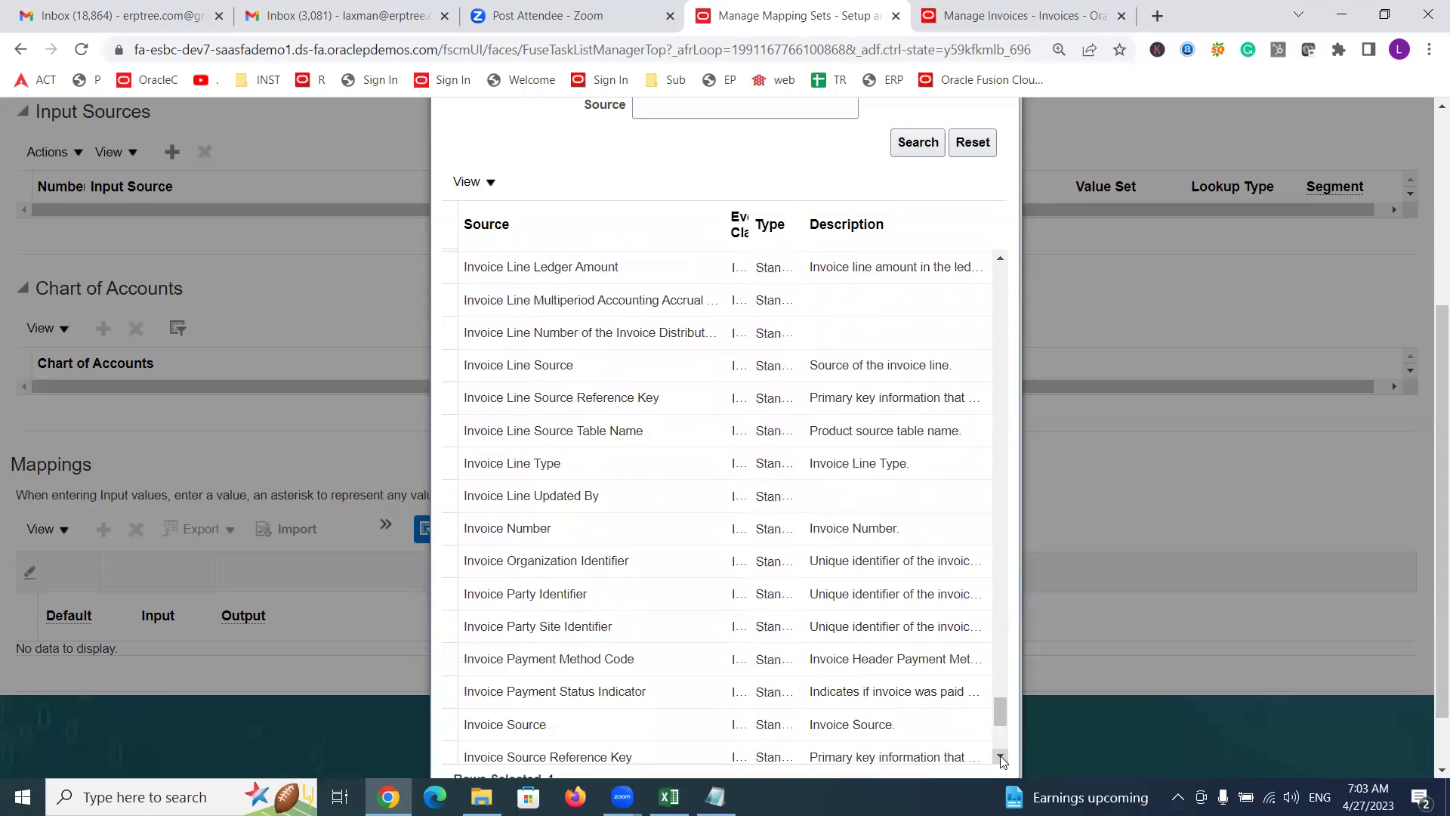
click(1000, 758)
click(1001, 757)
click(1000, 758)
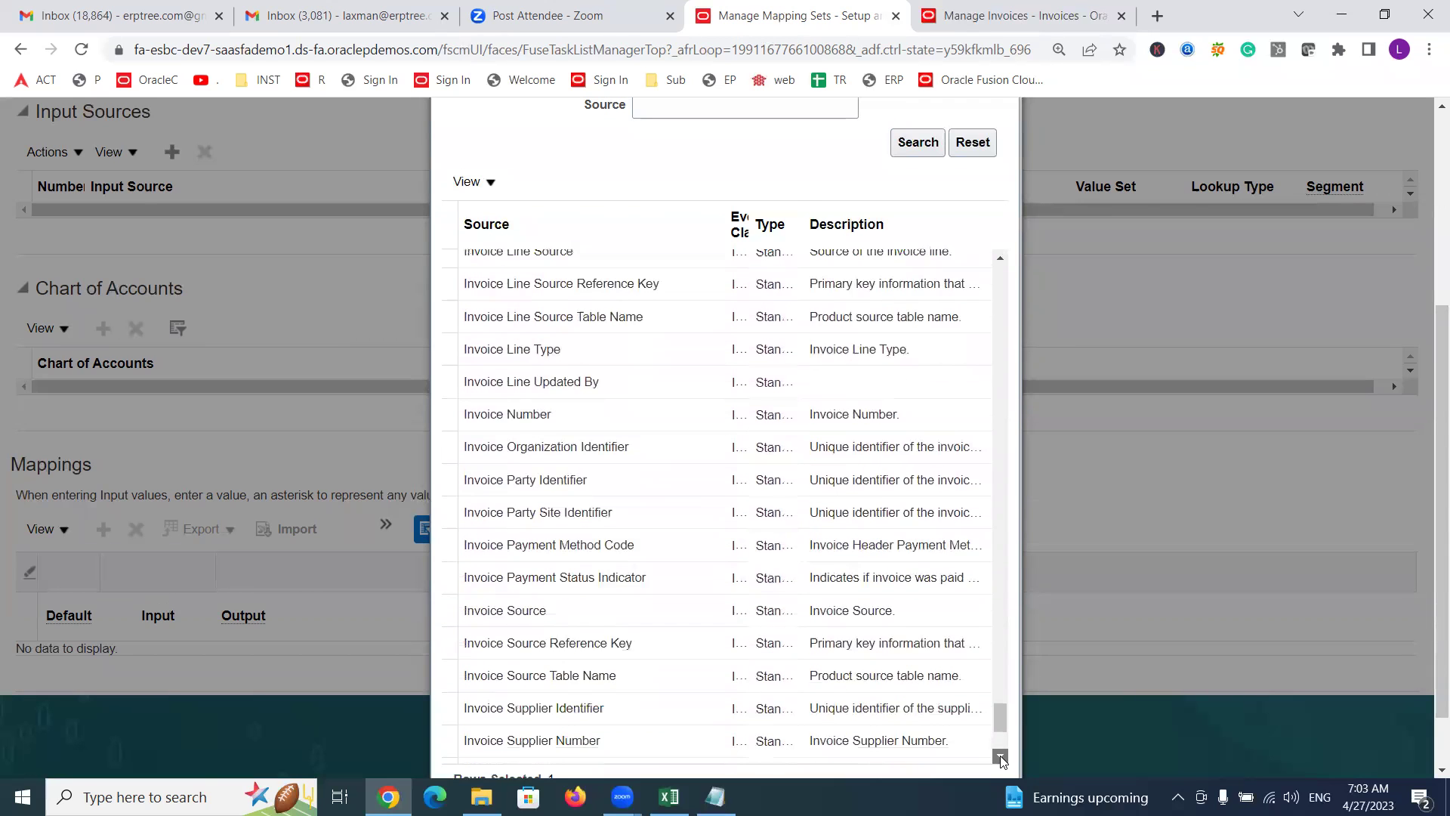
click(1000, 758)
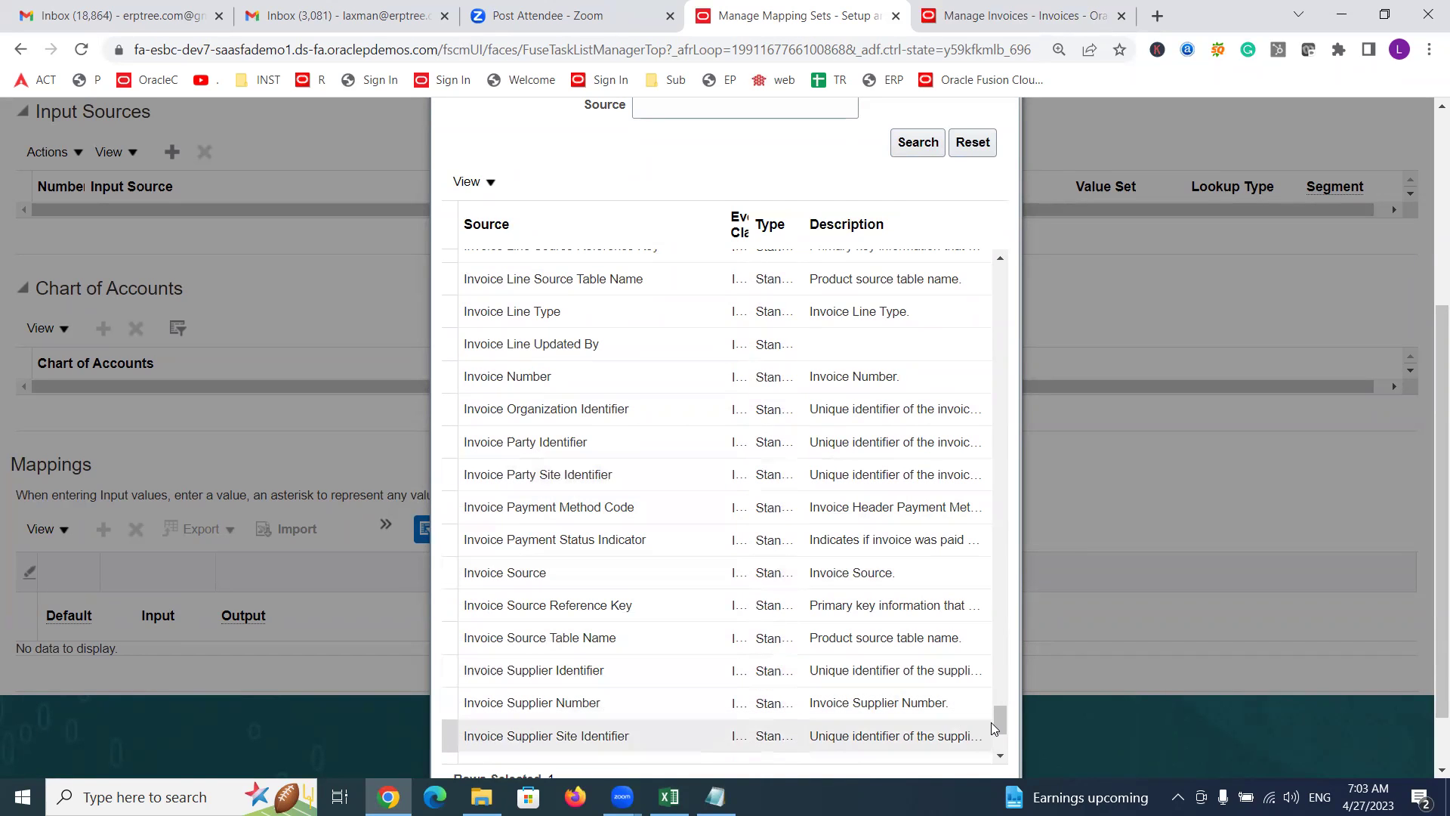
click(1001, 758)
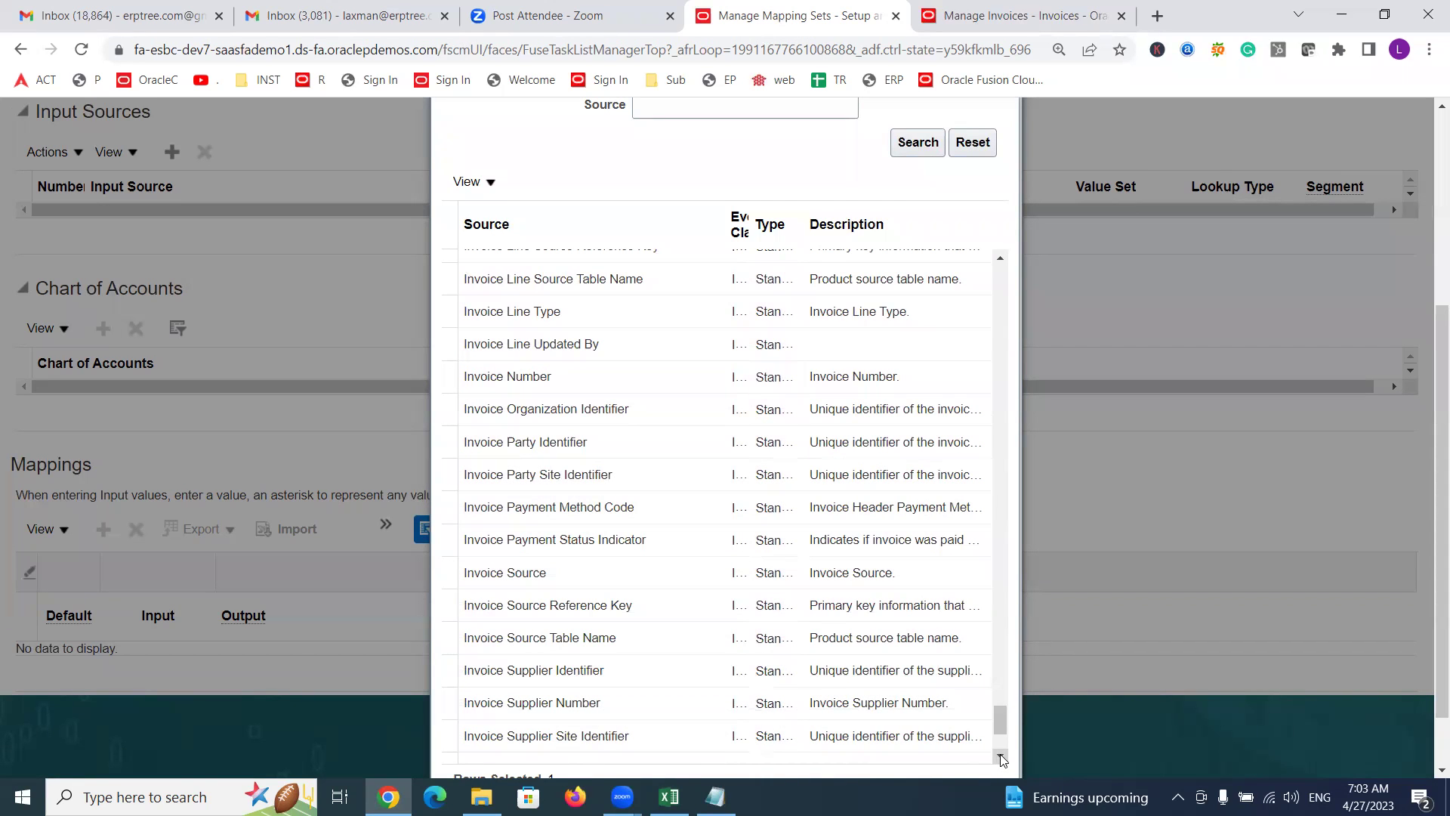
Step: Look through more of the Invoices input sources and search them for the source name "Supplier"
click(1000, 757)
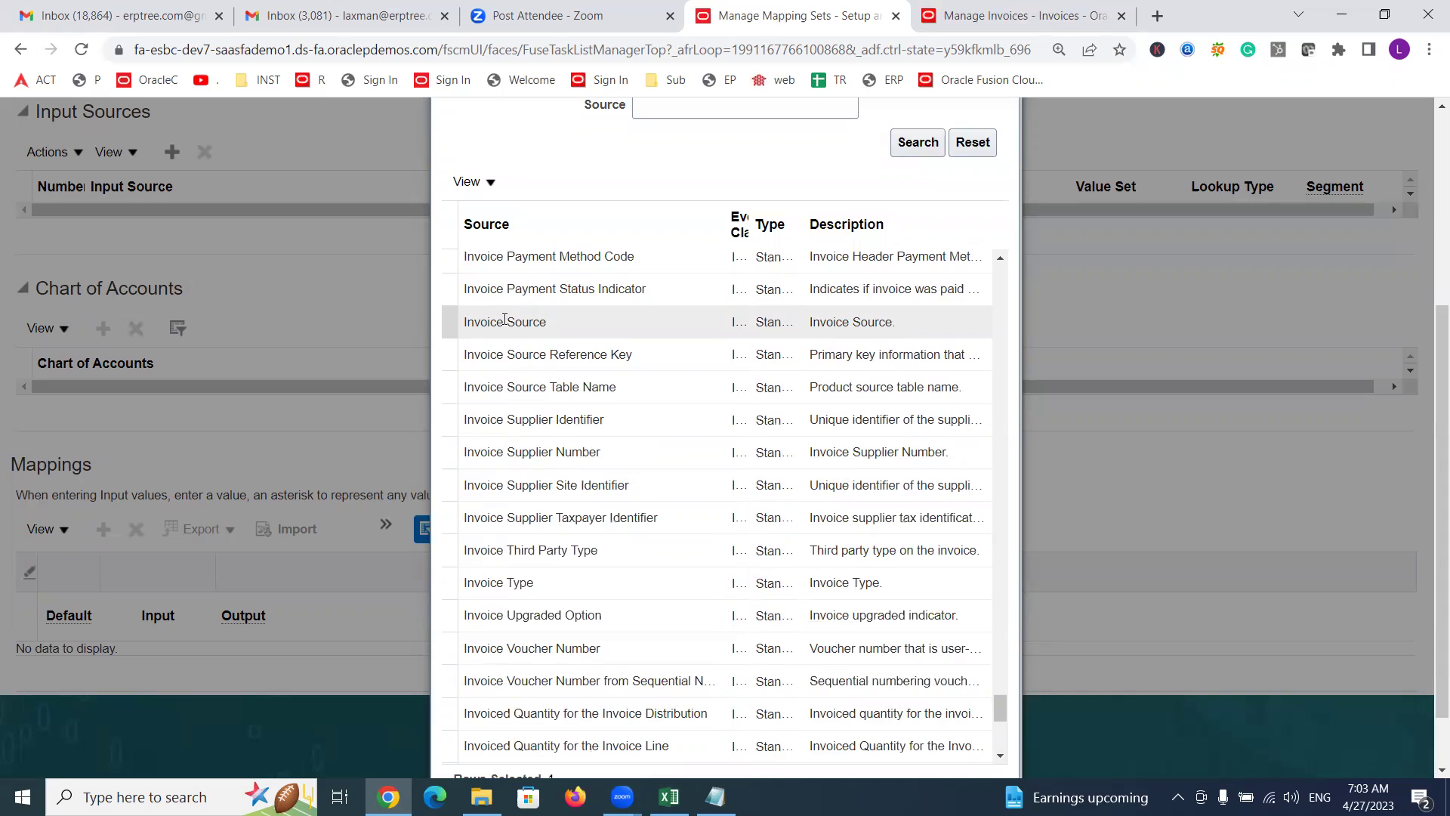
click(1002, 754)
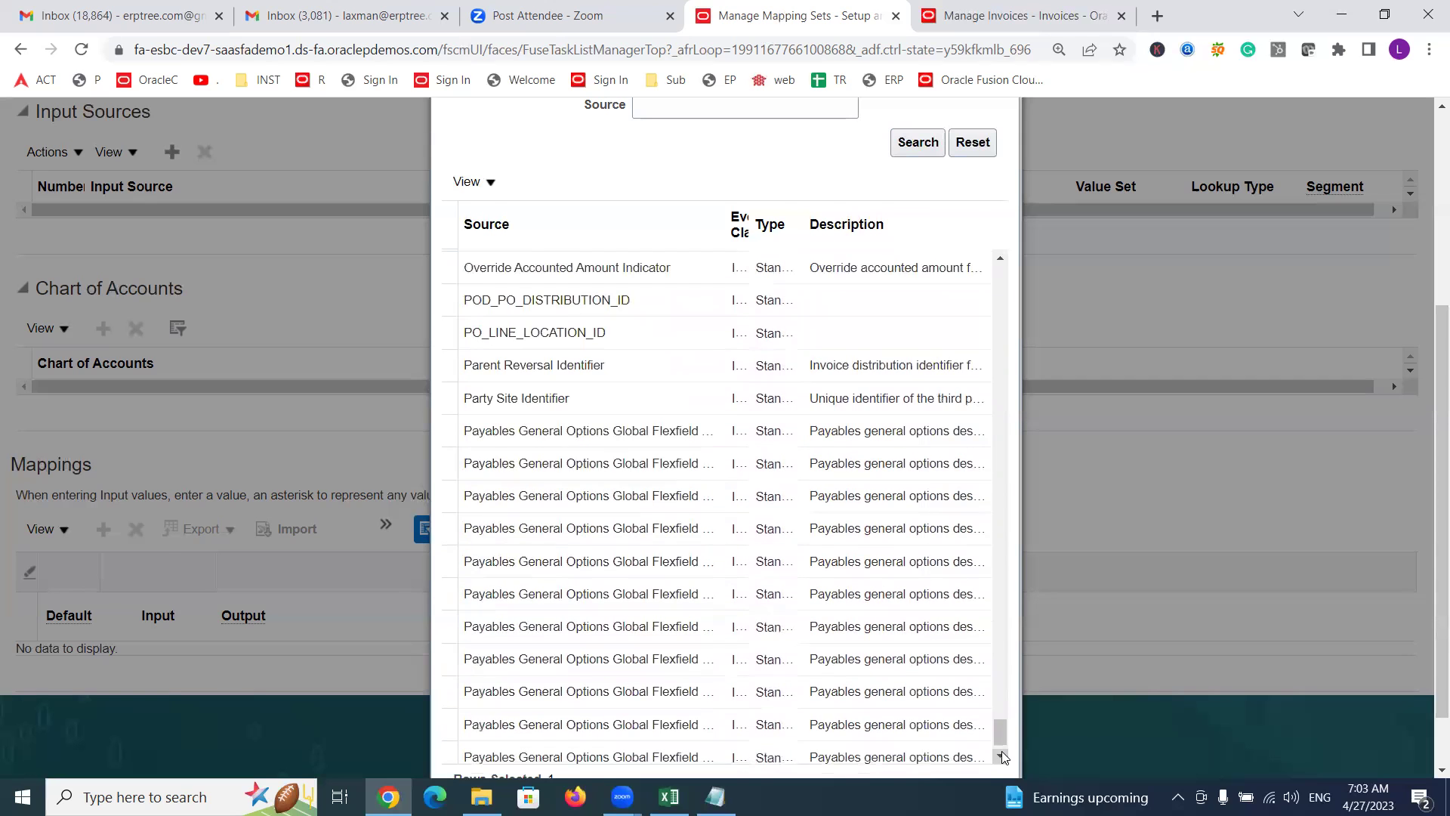
mouse_move(1000, 708)
mouse_down()
mouse_move(1001, 740)
mouse_move(1003, 725)
mouse_up()
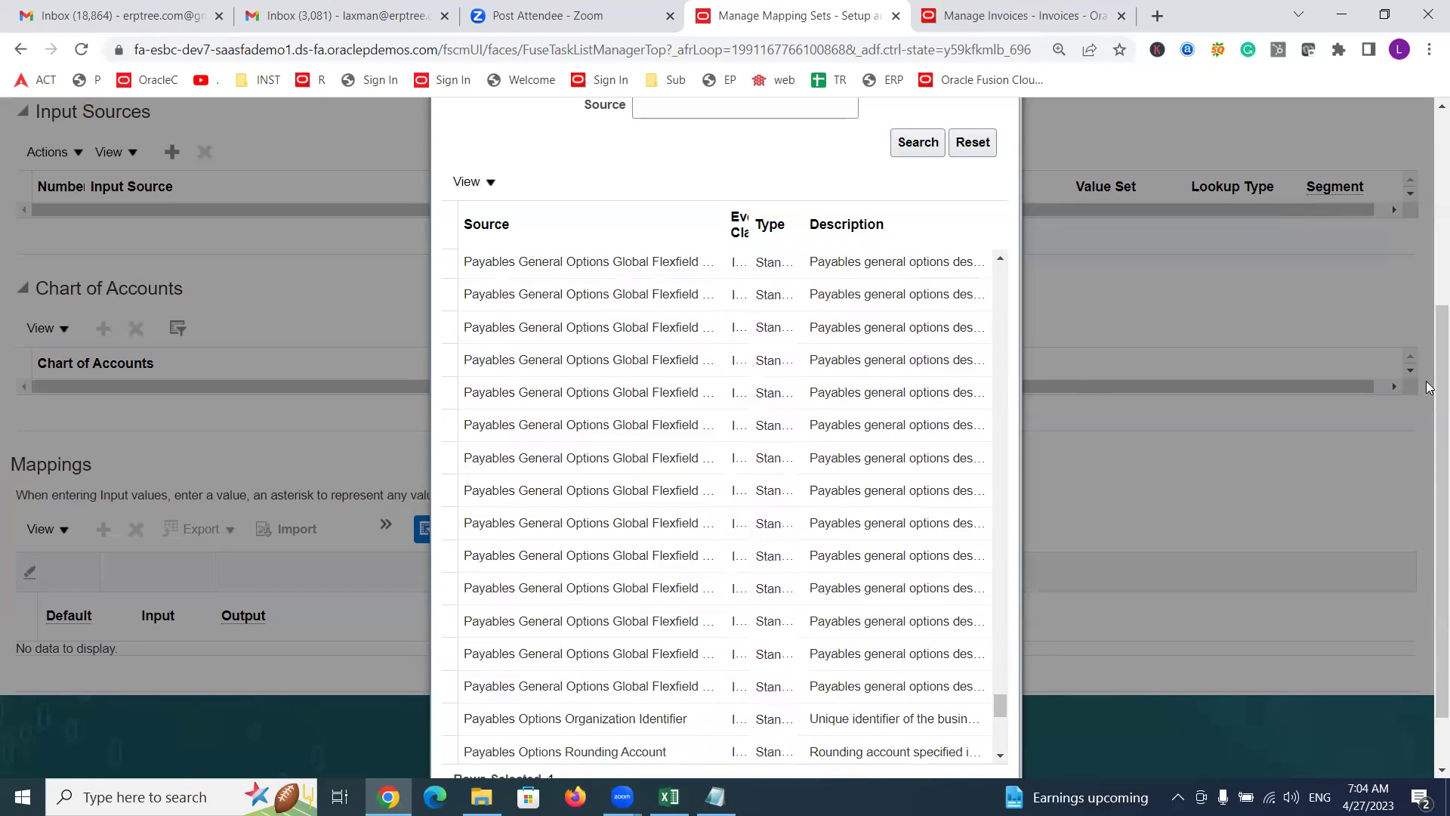
drag(1431, 423, 1427, 312)
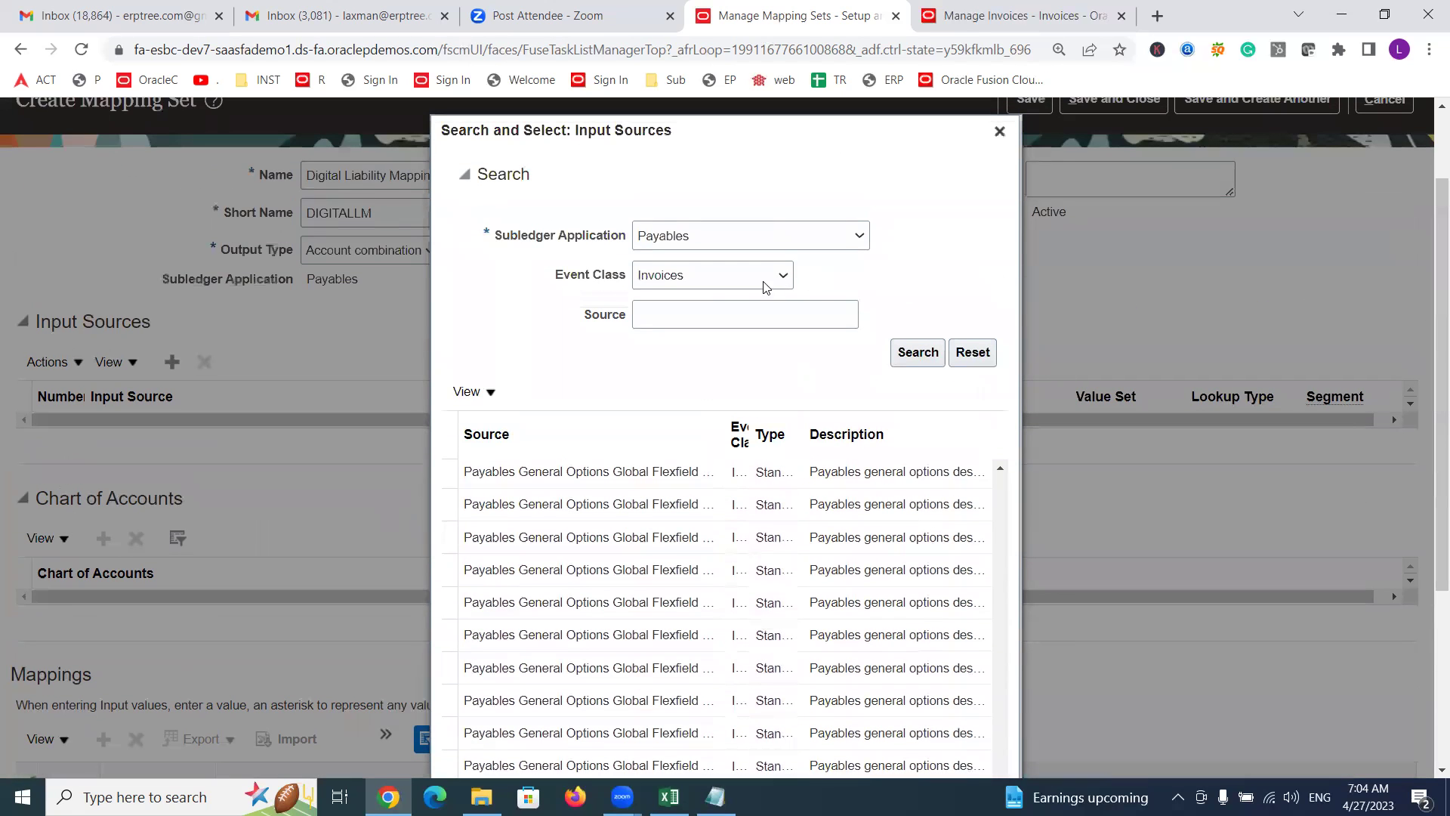
click(704, 305)
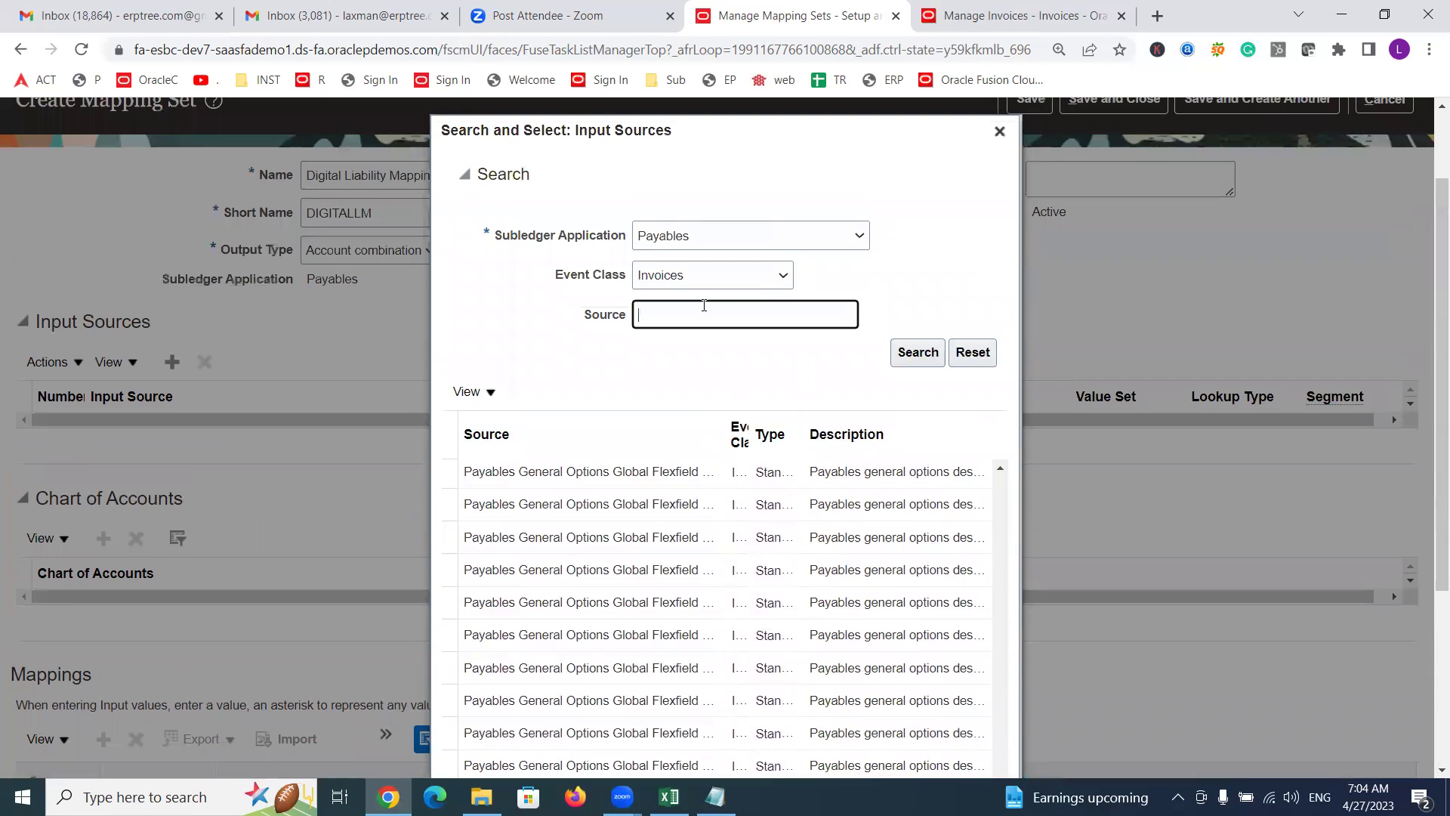
text(s)
key(BackSpace)
text(Supplier)
click(913, 352)
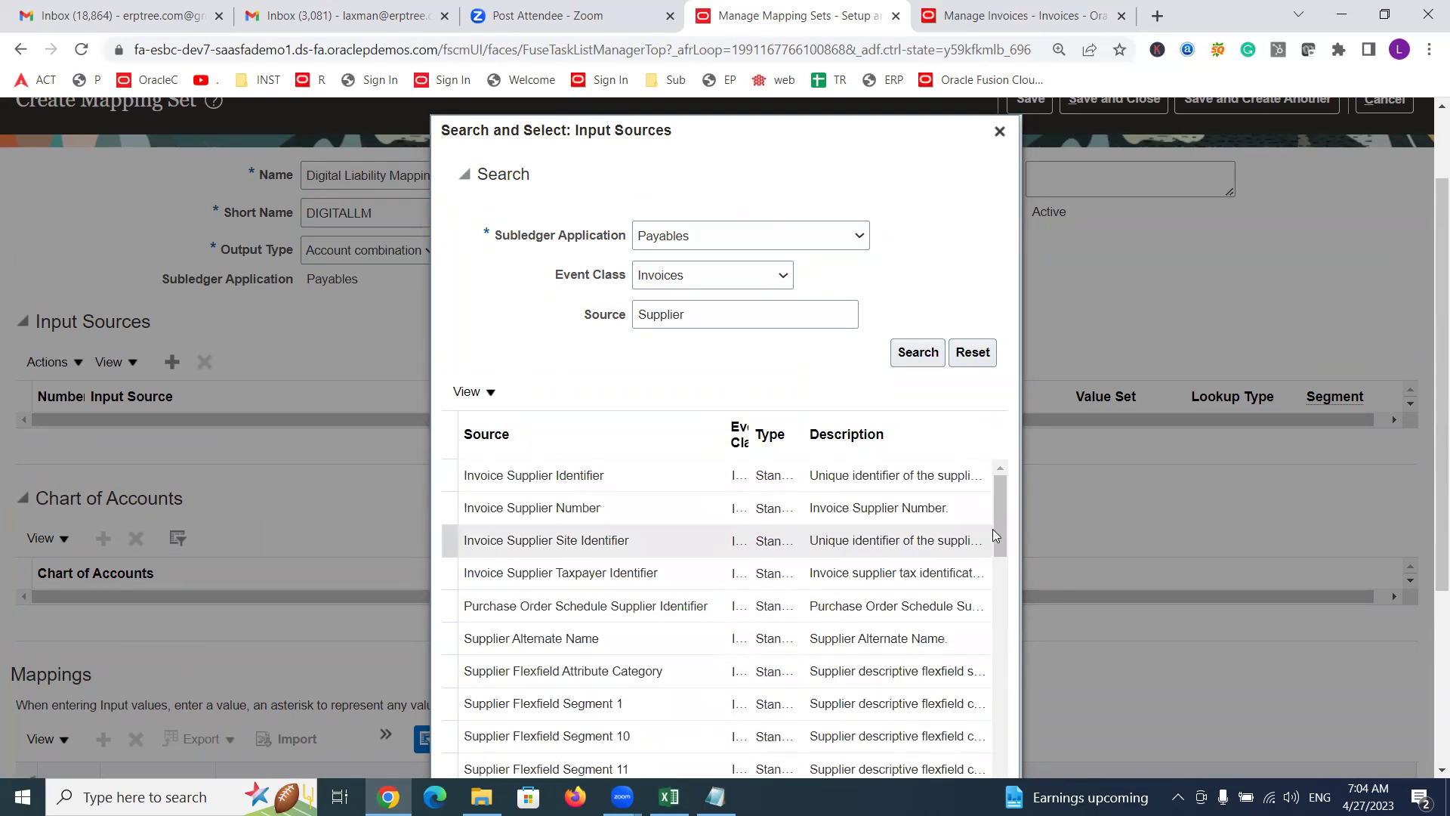
Step: Find Supplier Name among the supplier sources and add it as the mapping set's input source
drag(1001, 508, 992, 723)
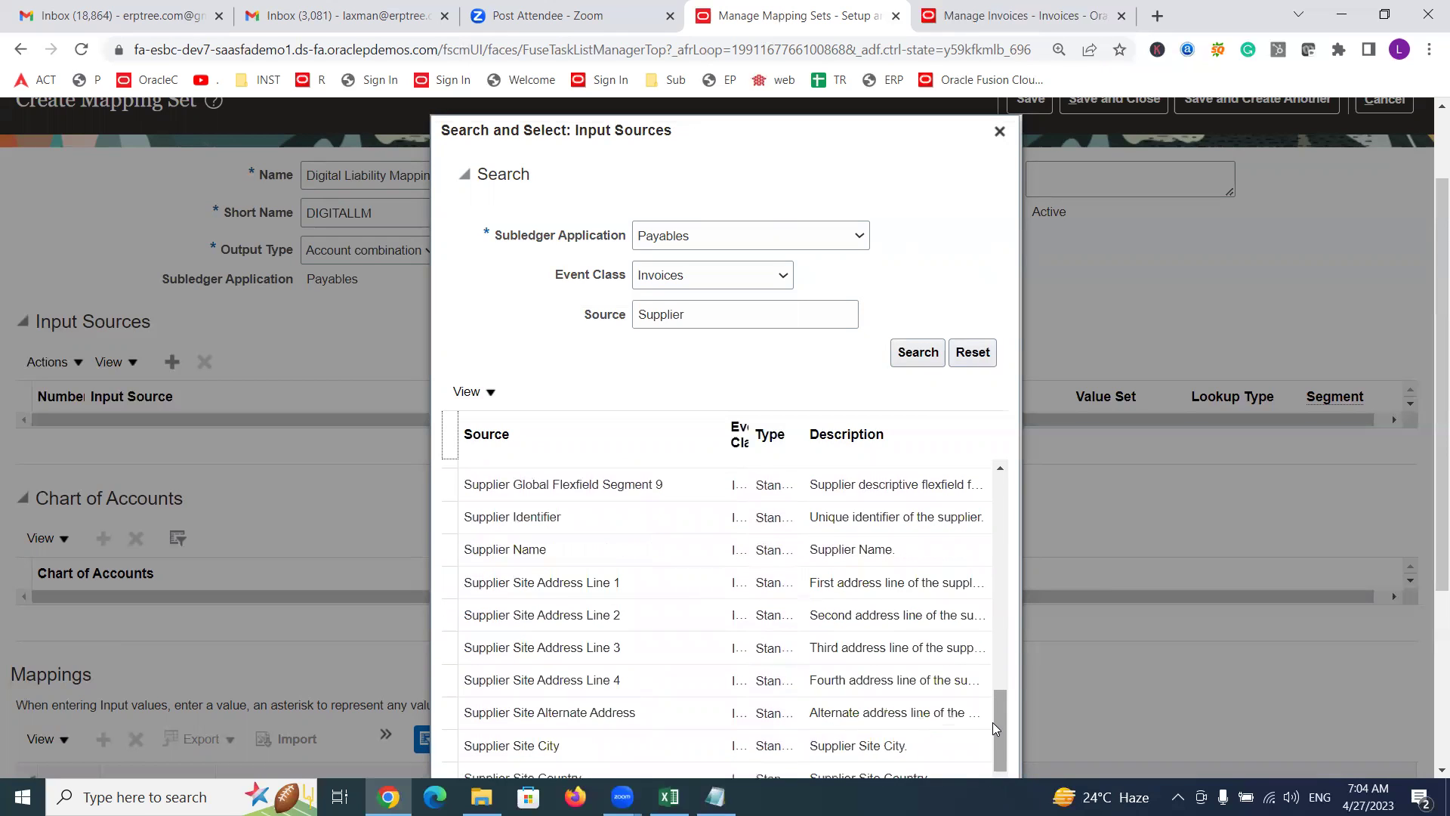
drag(1428, 412, 1426, 546)
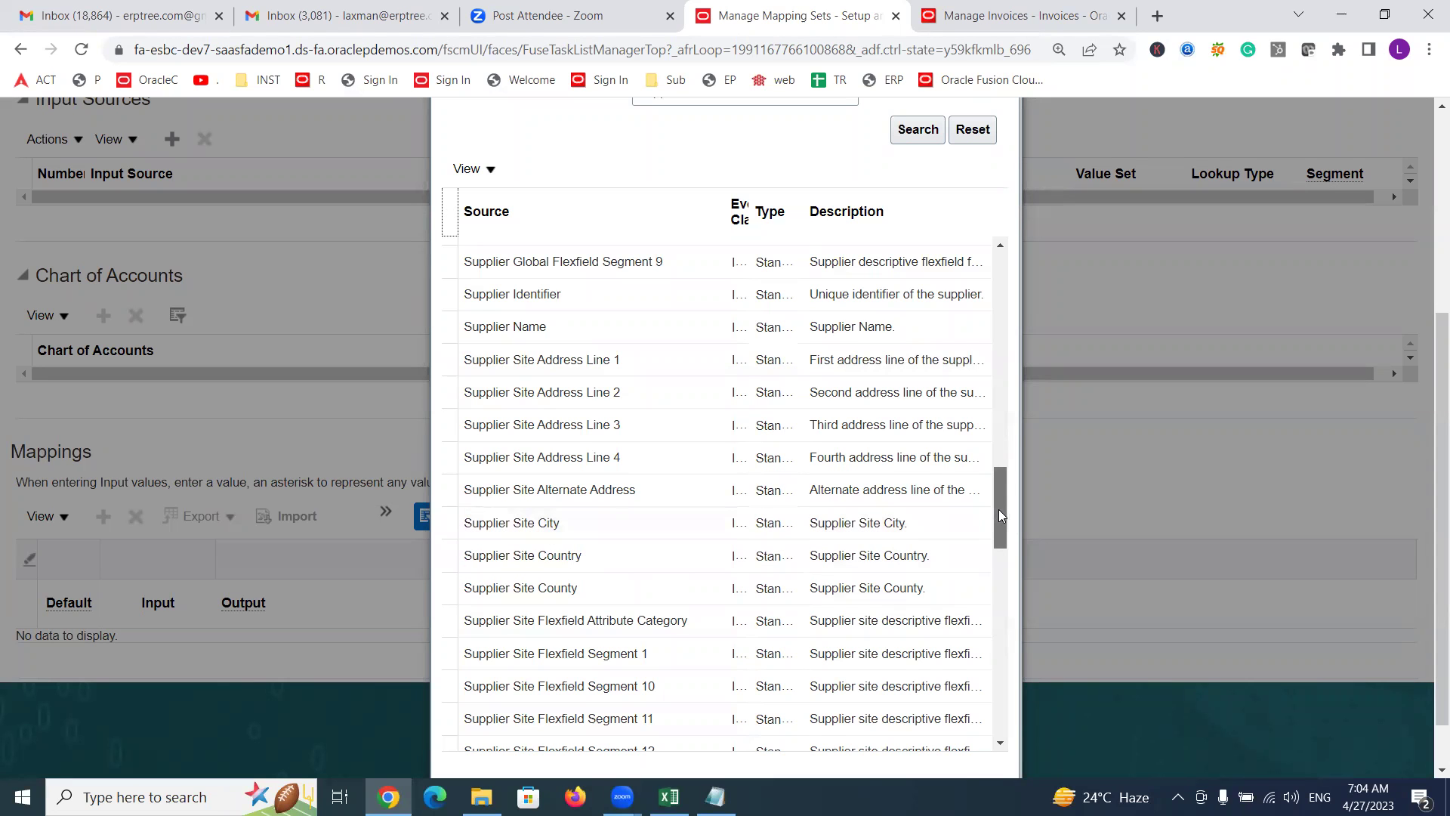
scroll(998, 509, down, 4)
drag(1006, 566, 1000, 701)
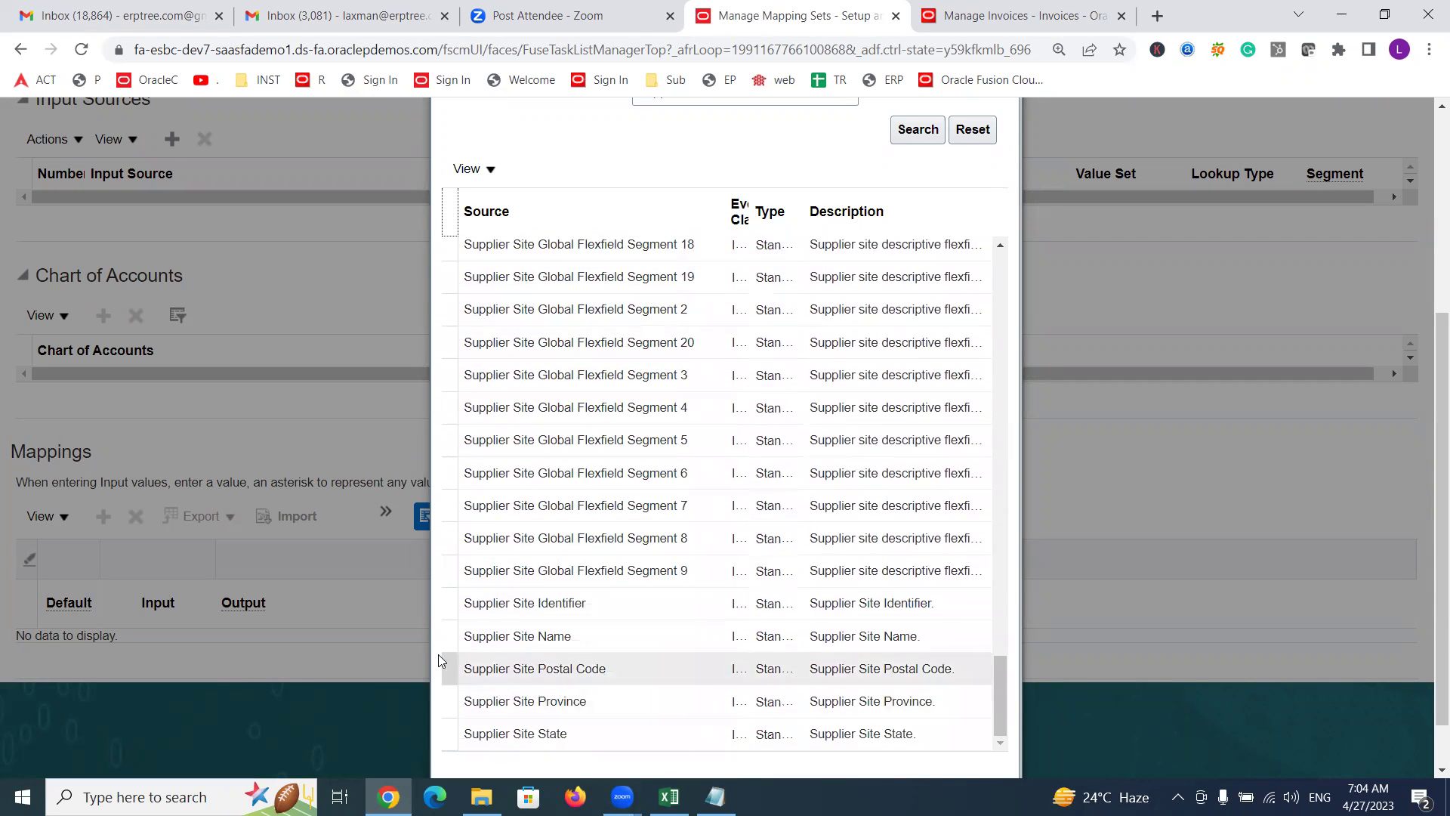
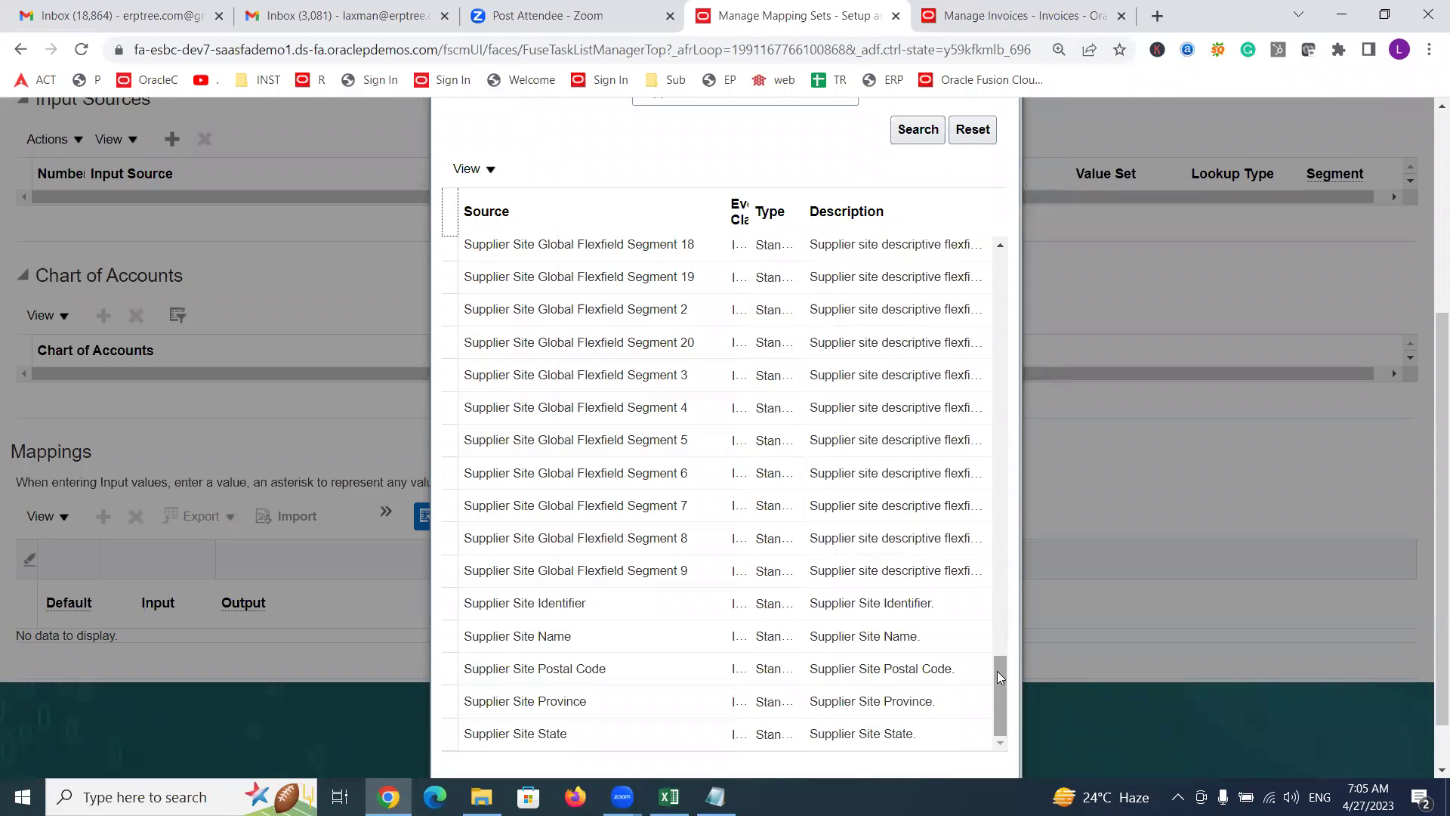
drag(996, 670, 966, 465)
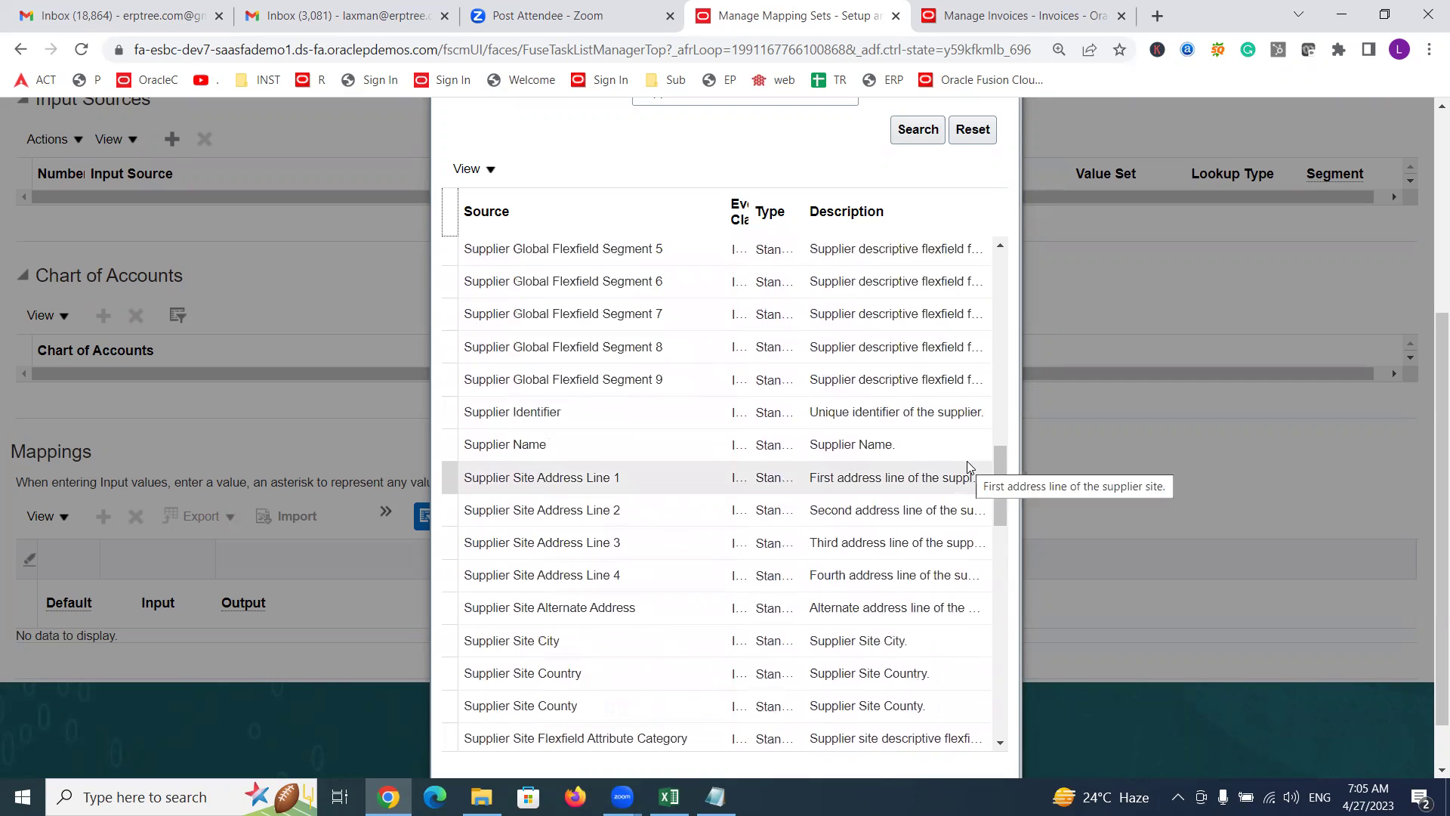
click(554, 438)
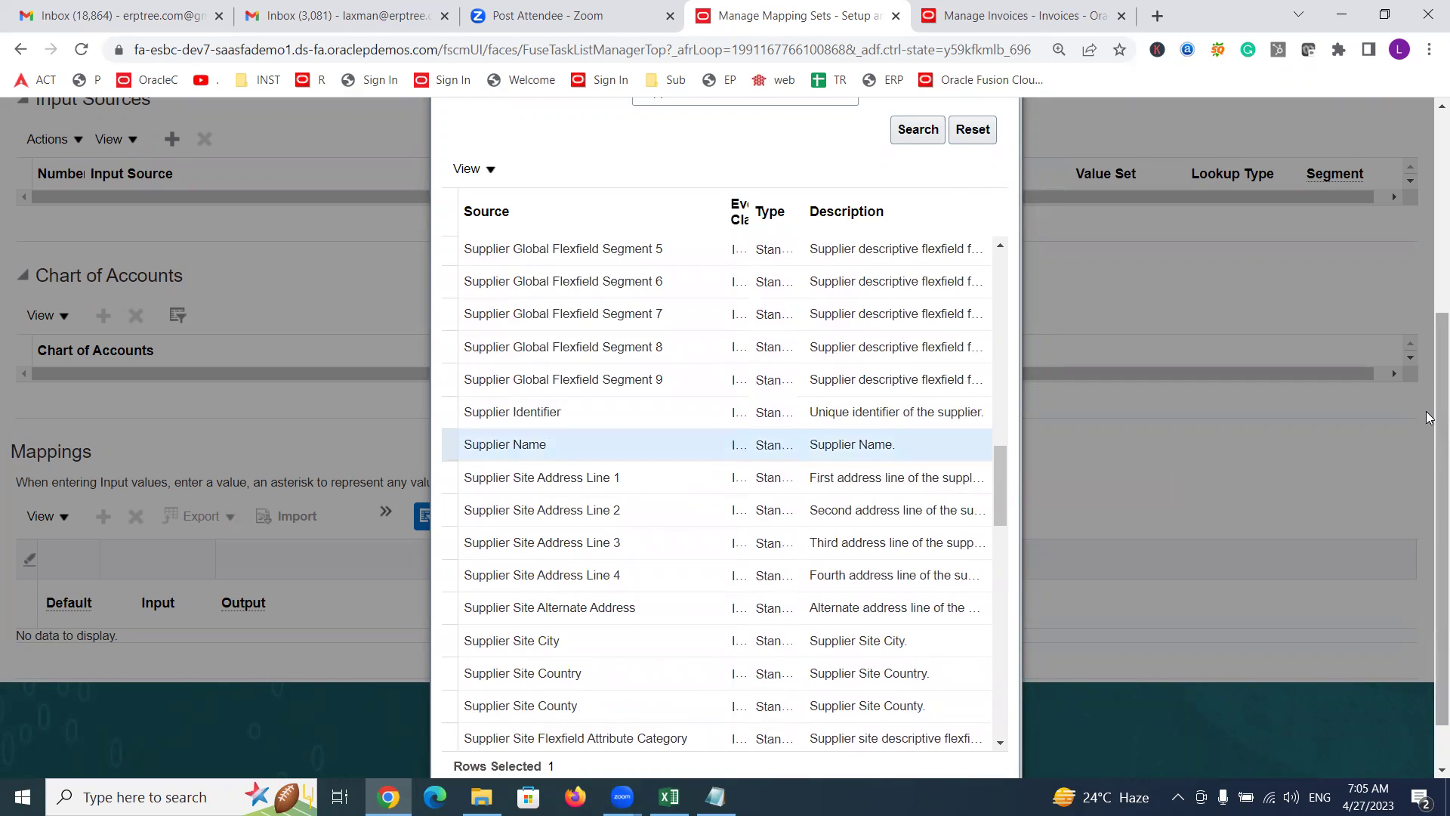
scroll(1429, 523, down, 1)
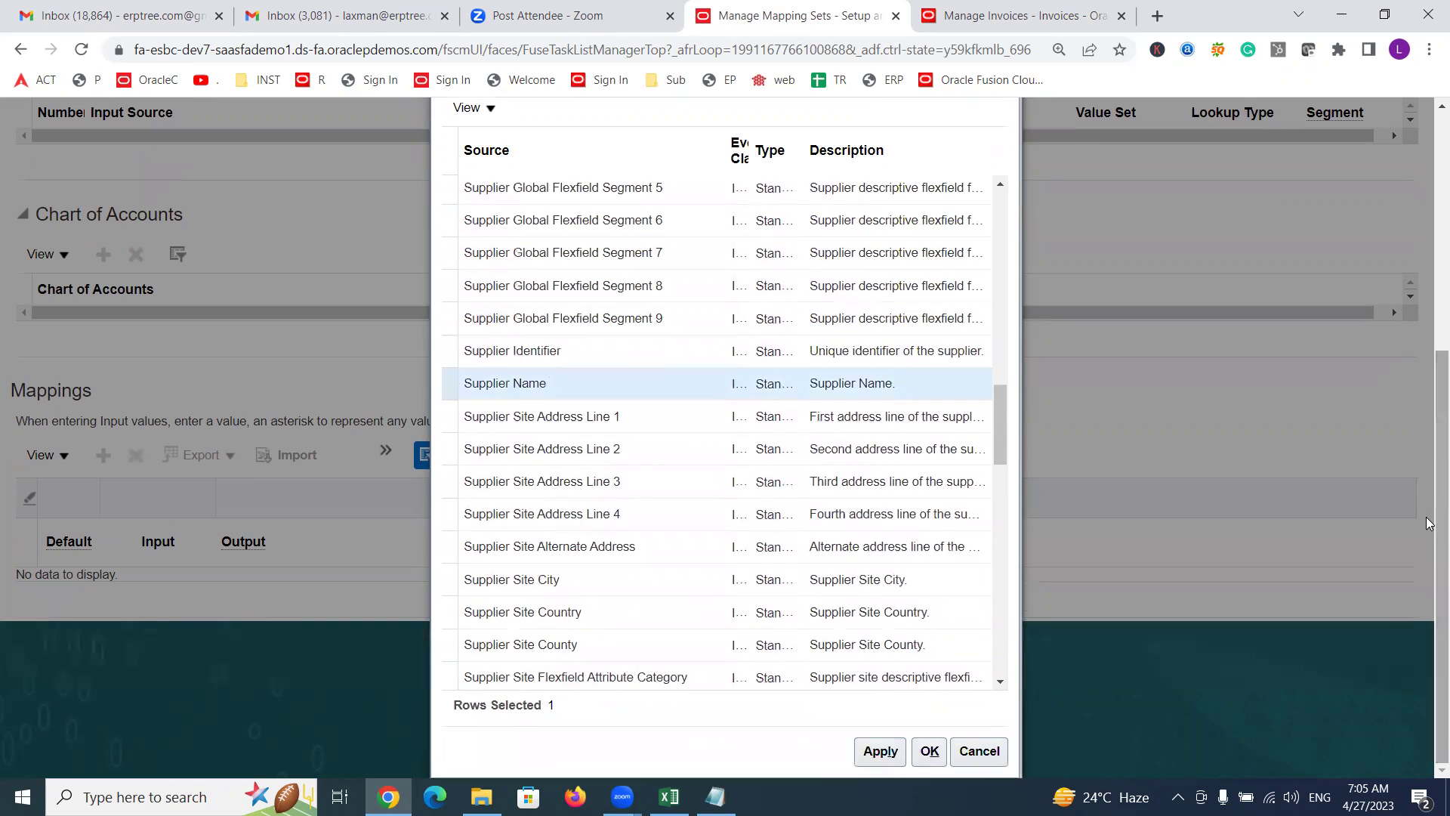
click(889, 751)
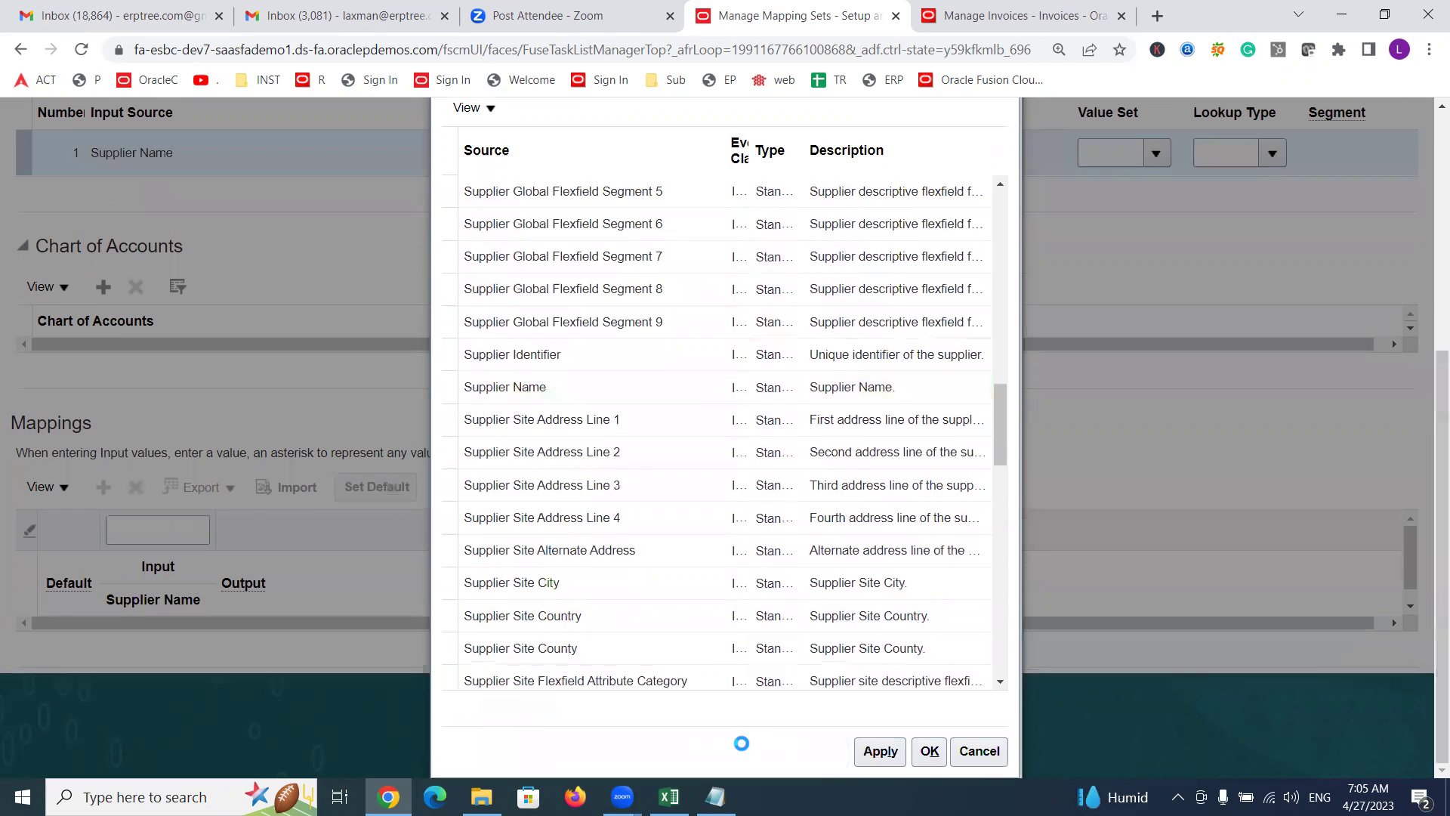
click(930, 751)
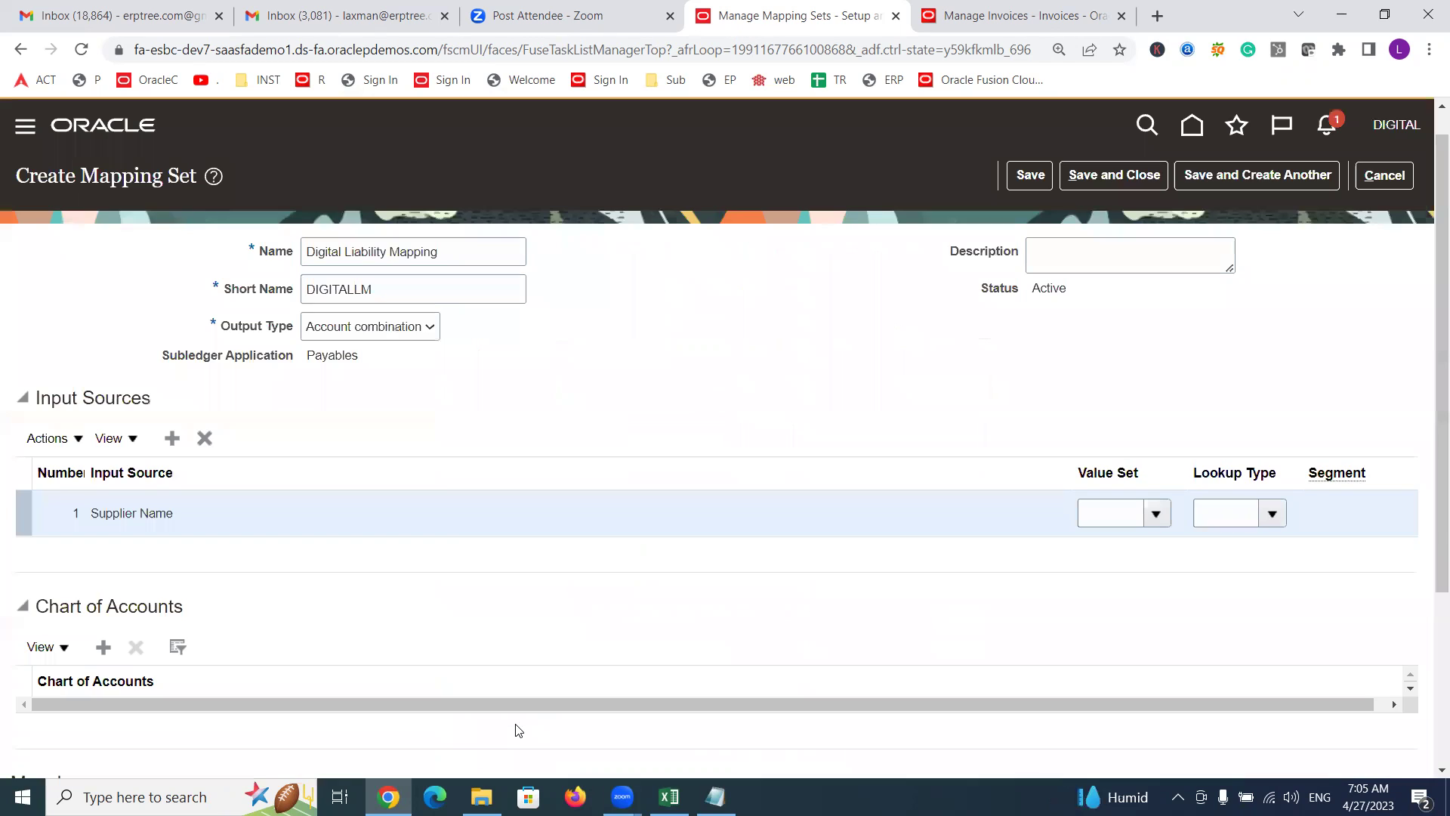
Step: Open the value set search for the Supplier Name input source and switch it to advanced mode
drag(1430, 394, 1430, 520)
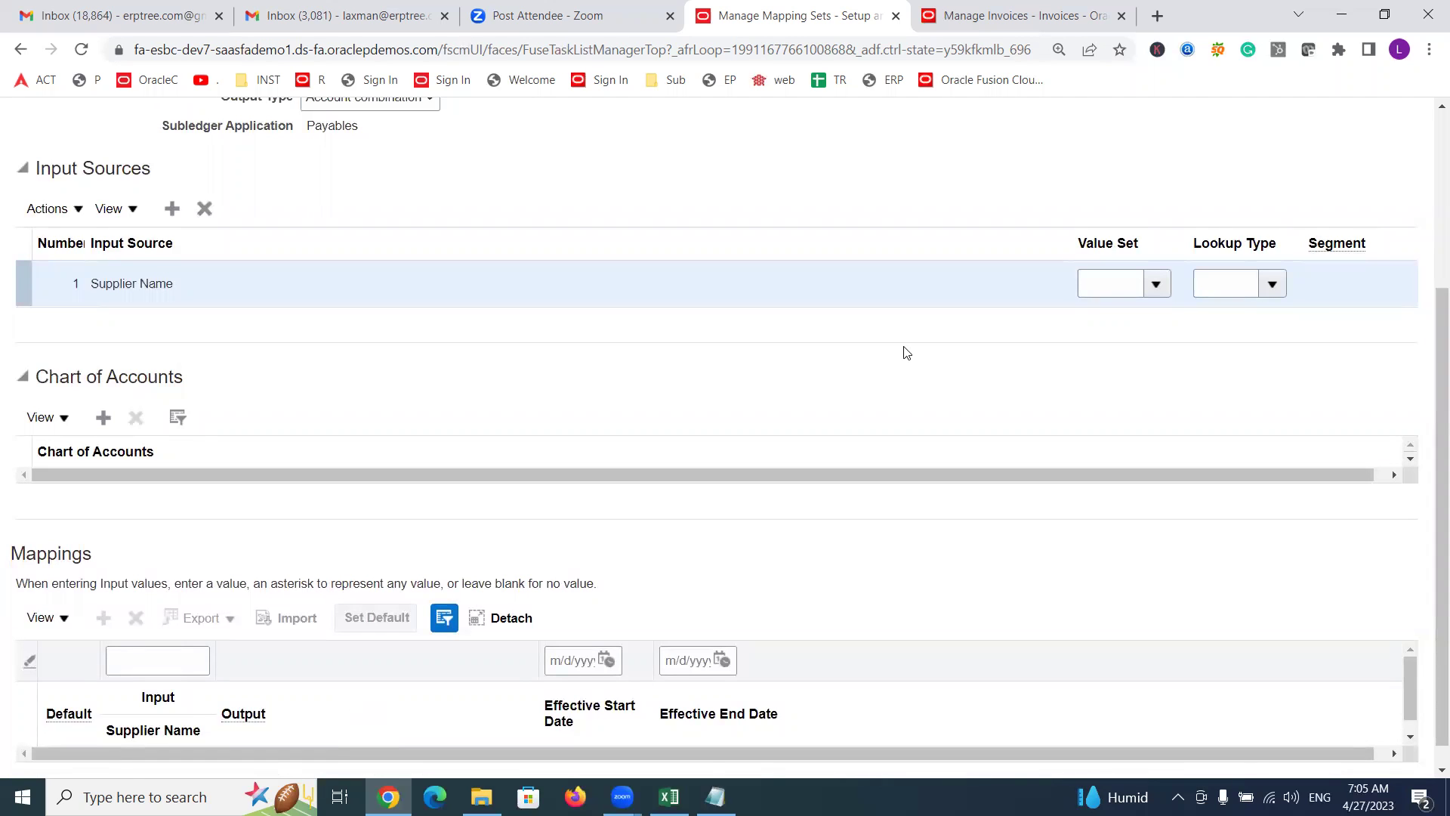
click(1151, 289)
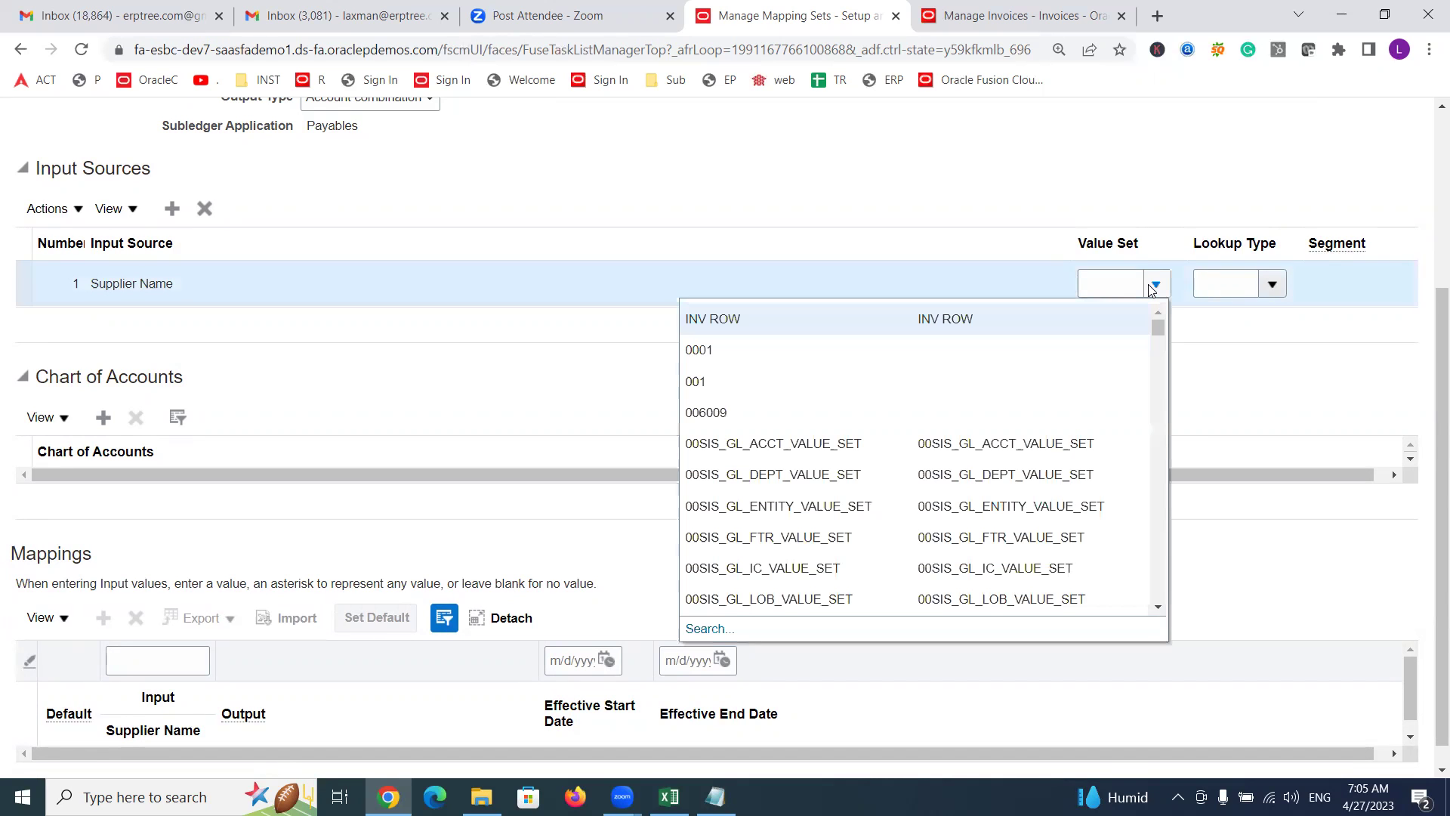
click(707, 628)
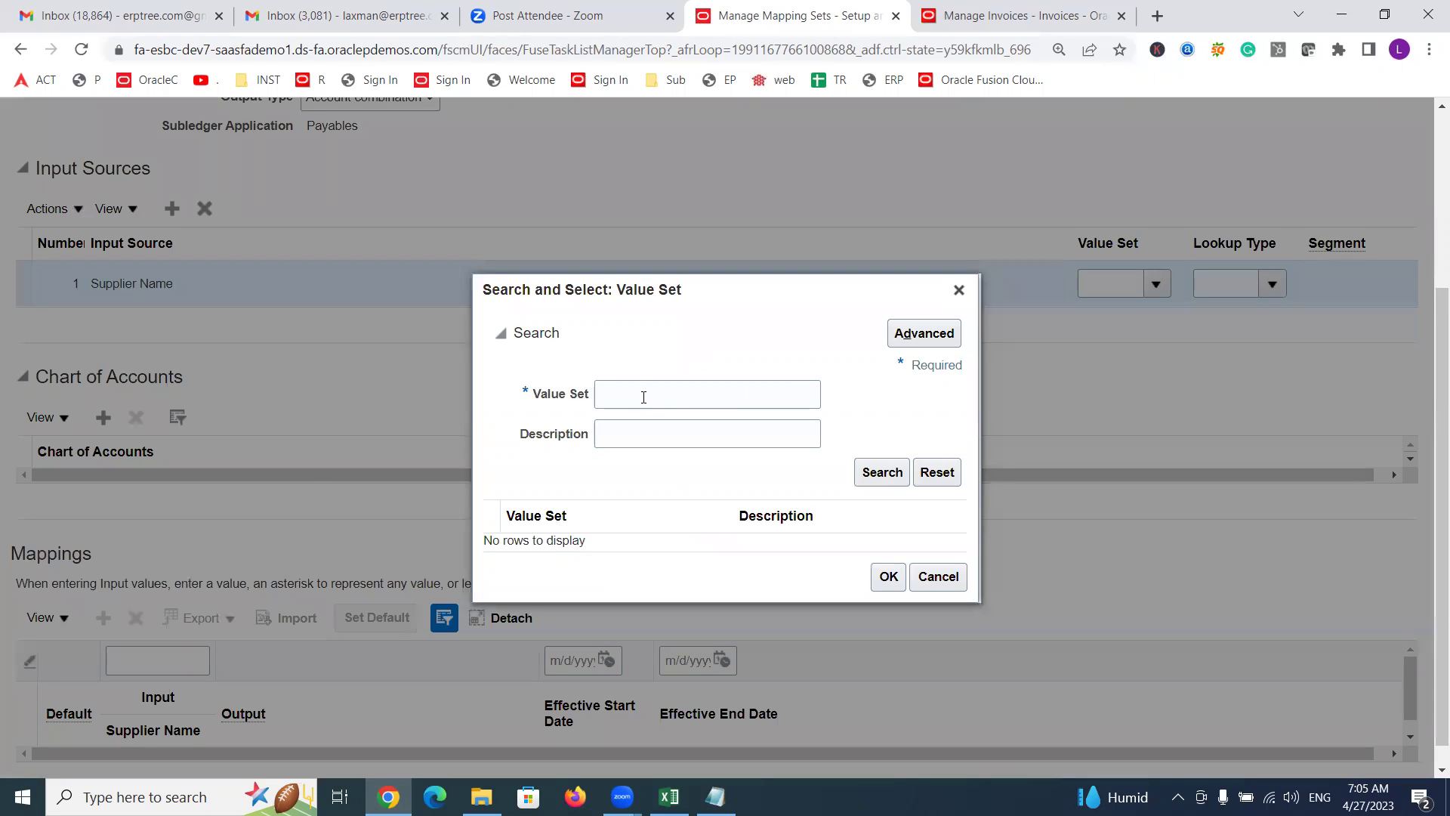
click(647, 397)
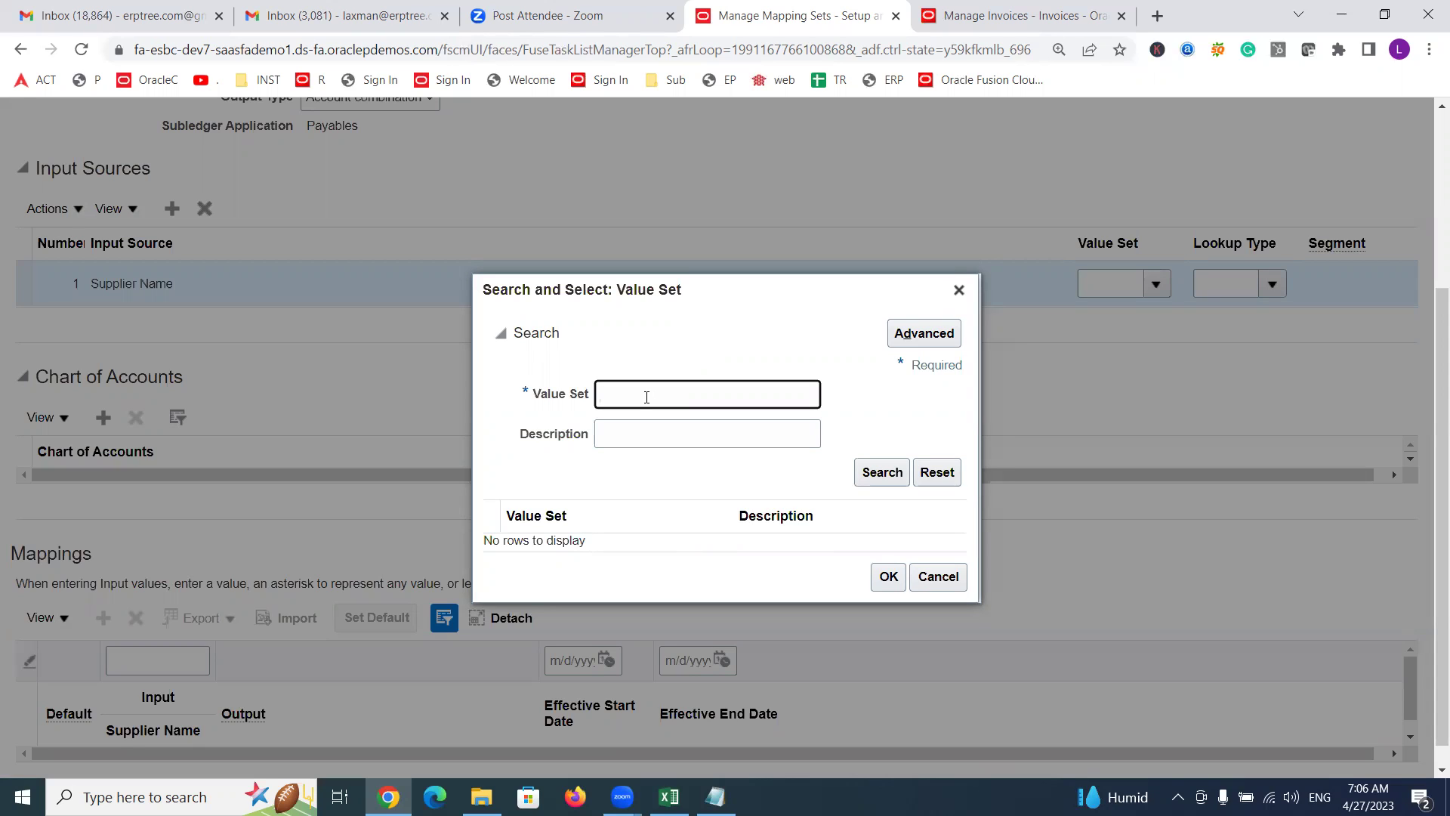
text(Su)
key(BackSpace)
key(BackSpace)
click(911, 336)
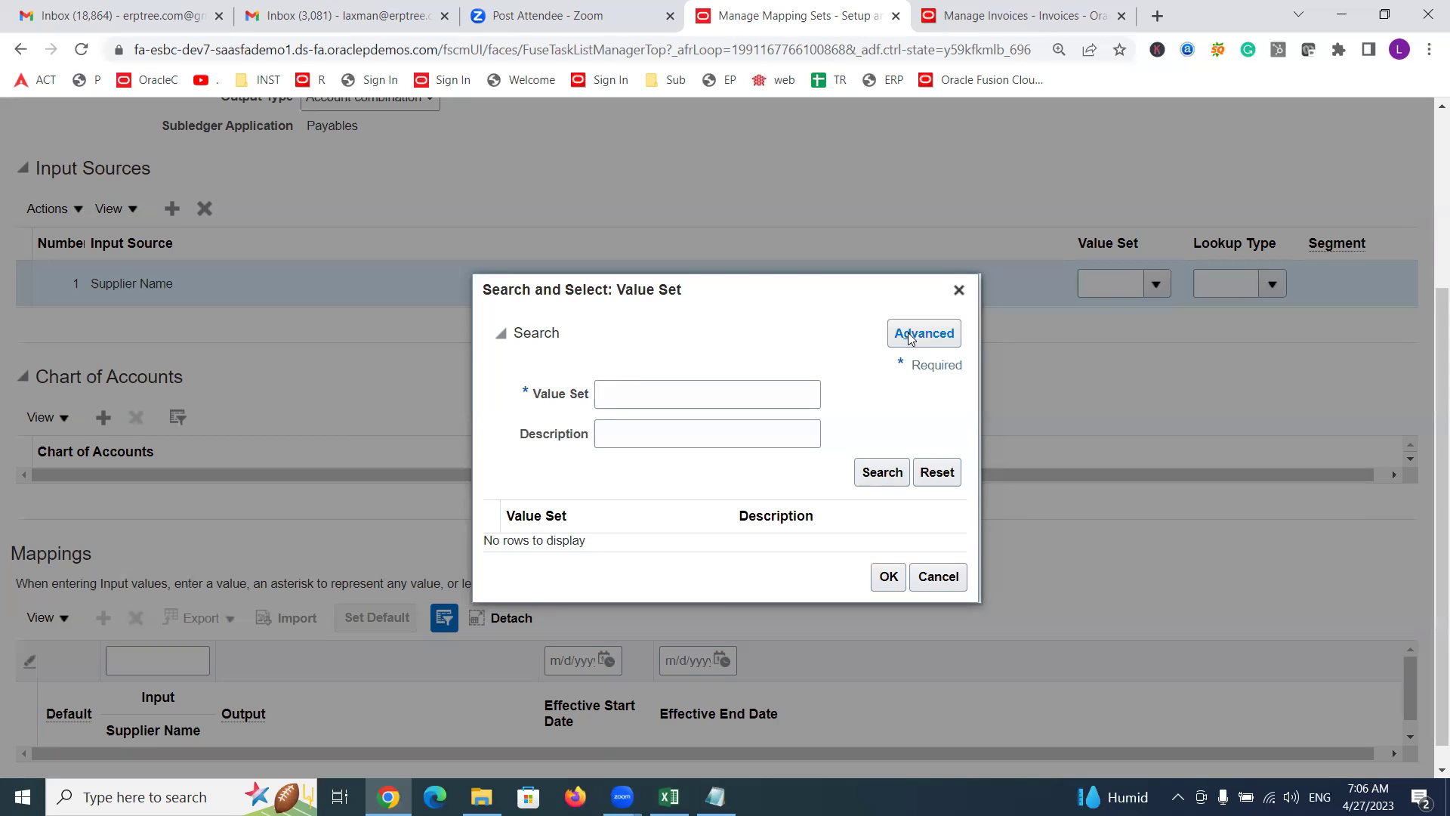
click(912, 342)
click(898, 342)
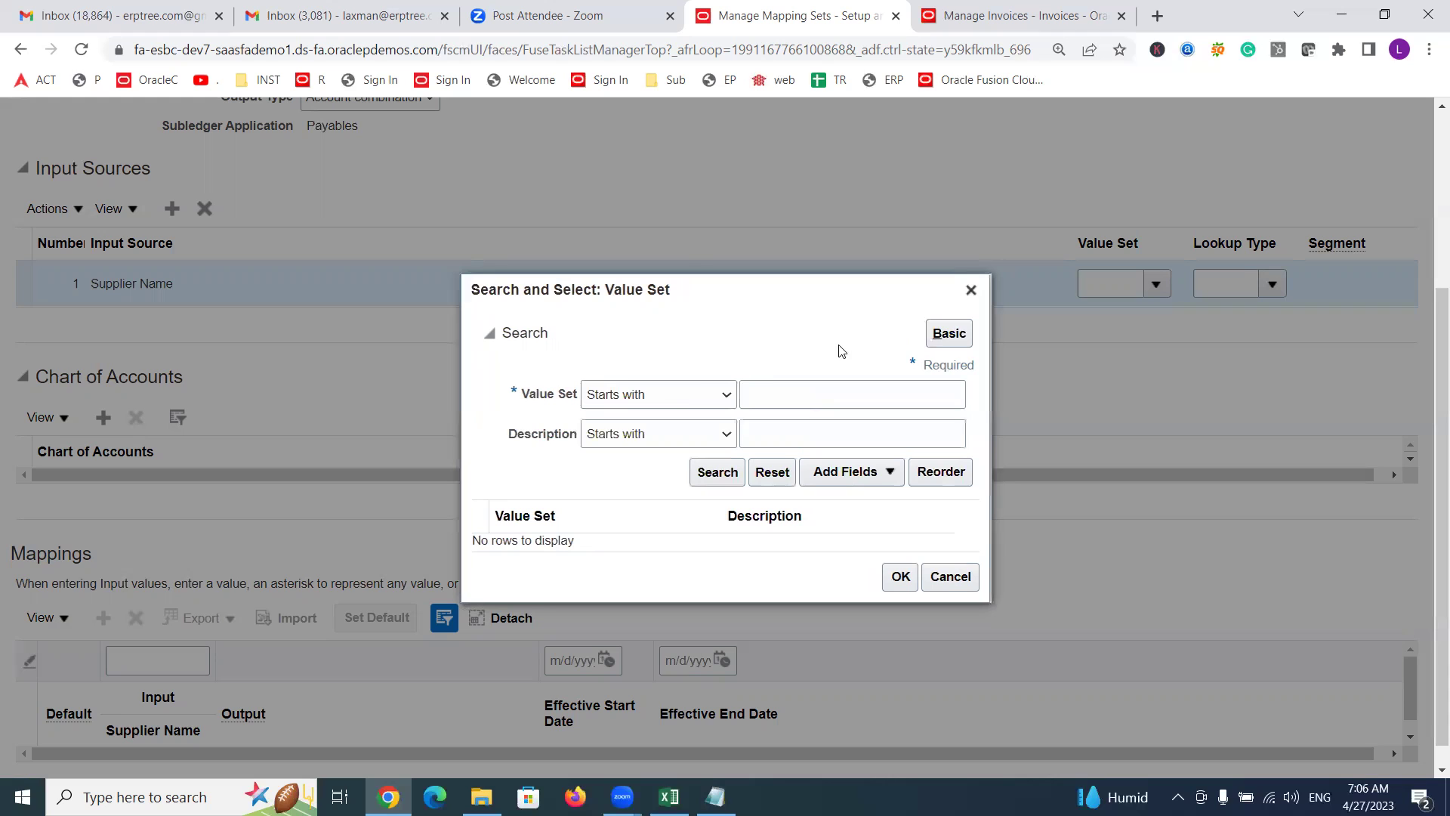
Step: Search for value sets whose name contains "Supplier"
click(684, 401)
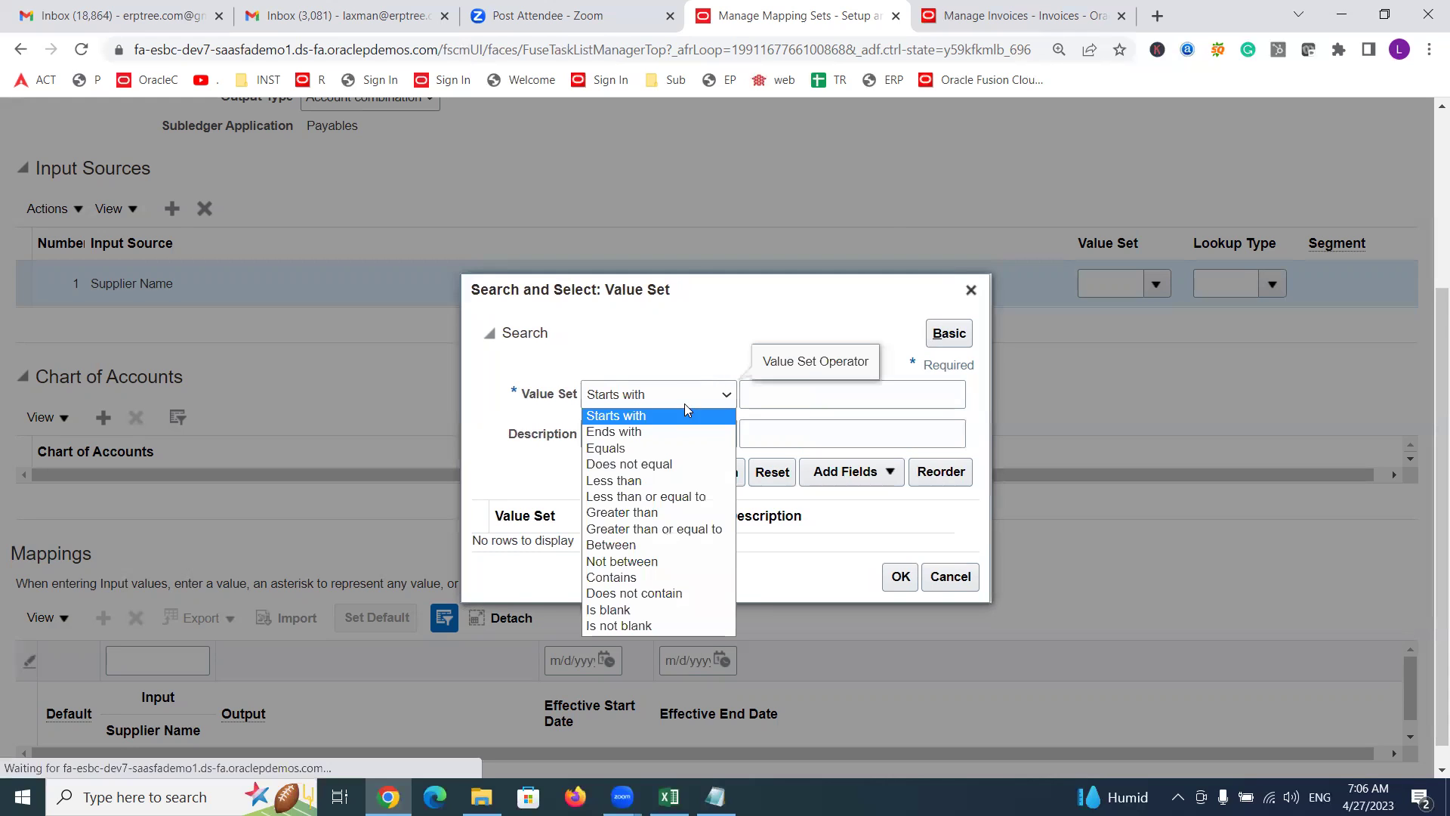
click(650, 578)
click(866, 400)
text(Supplier)
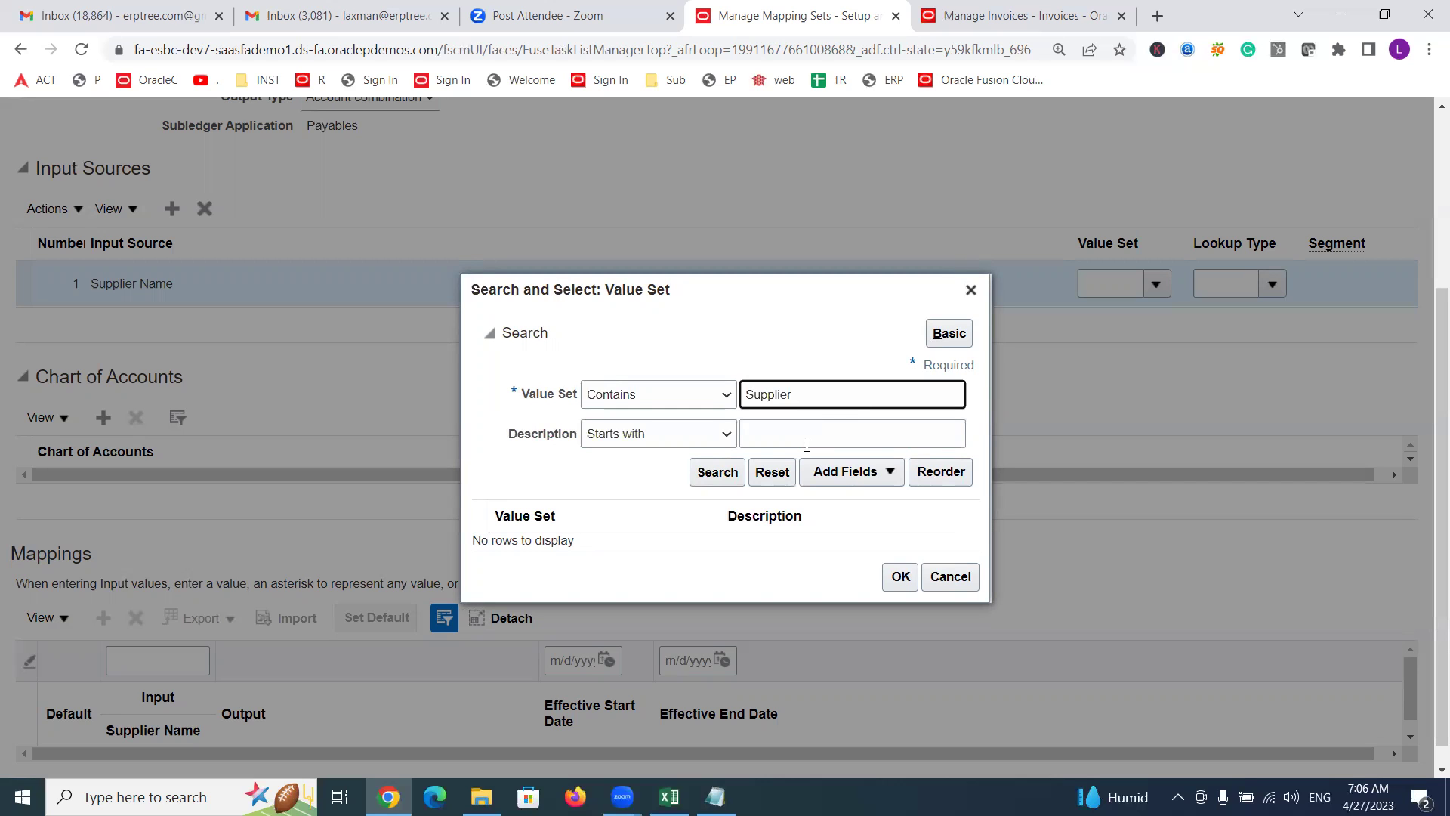
click(709, 462)
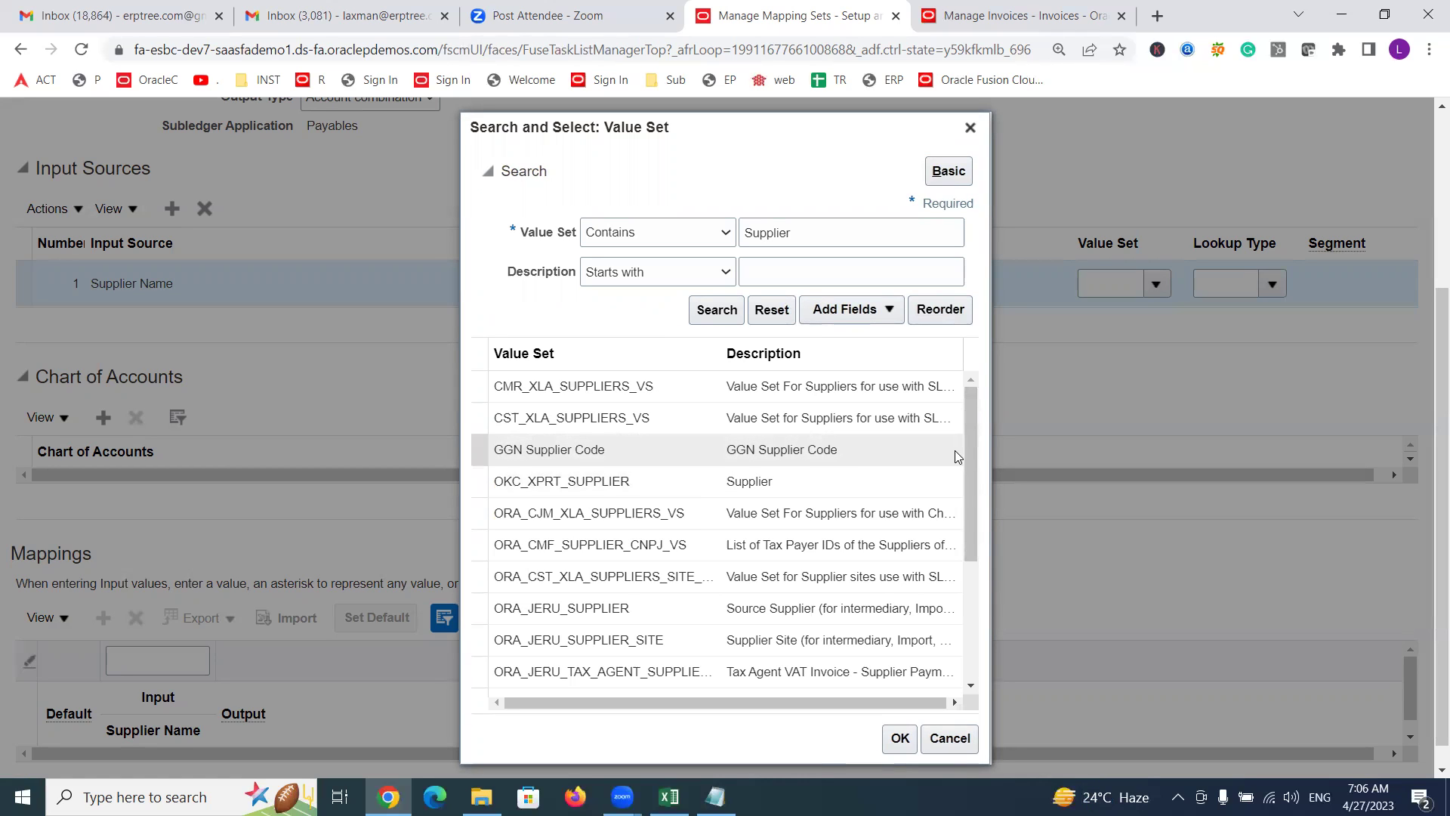
Step: Assign the OKC_XPRT_SUPPLIER value set to the Supplier Name input source and agree to continue using it
click(598, 484)
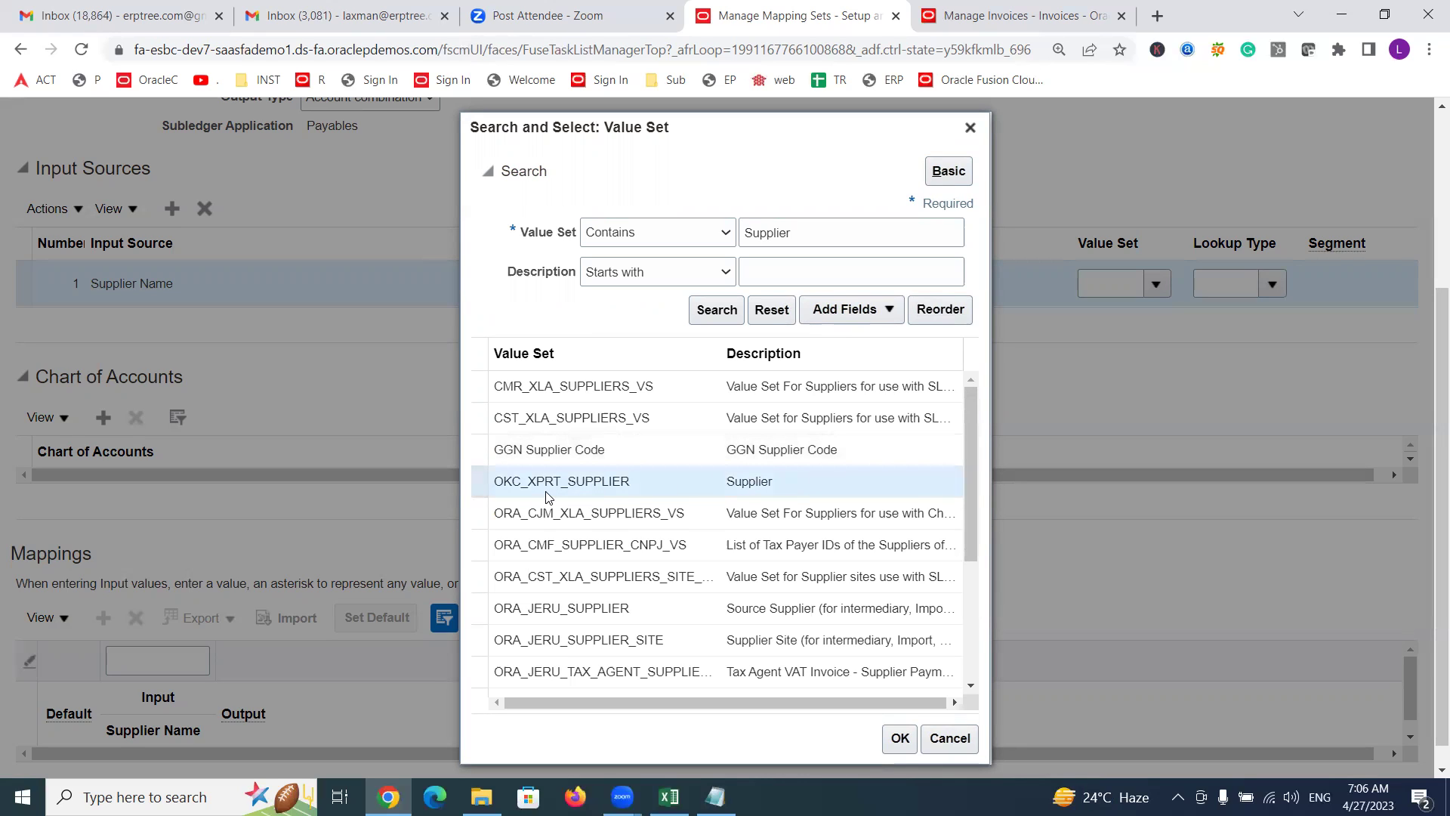
click(897, 740)
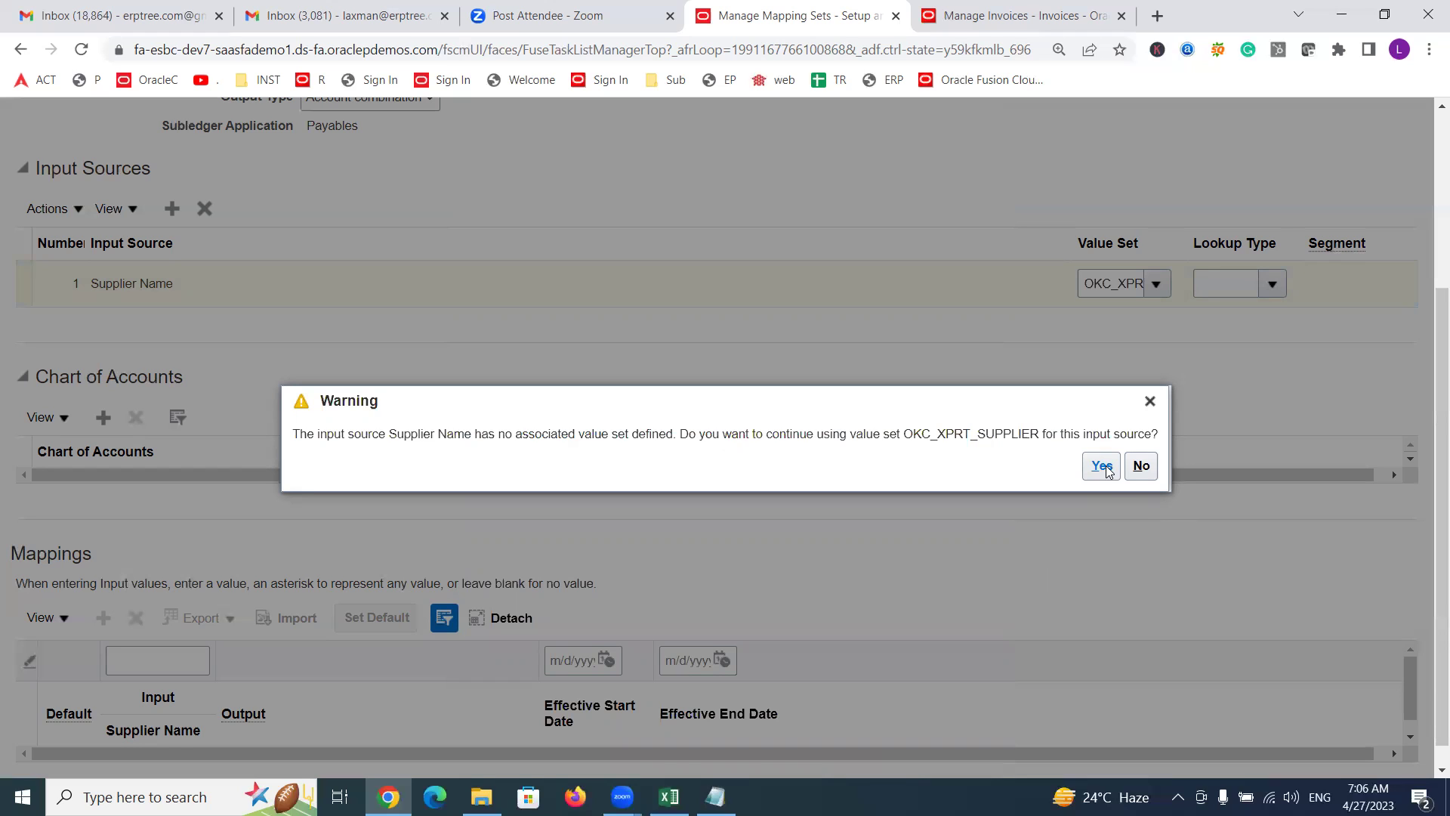
click(1104, 466)
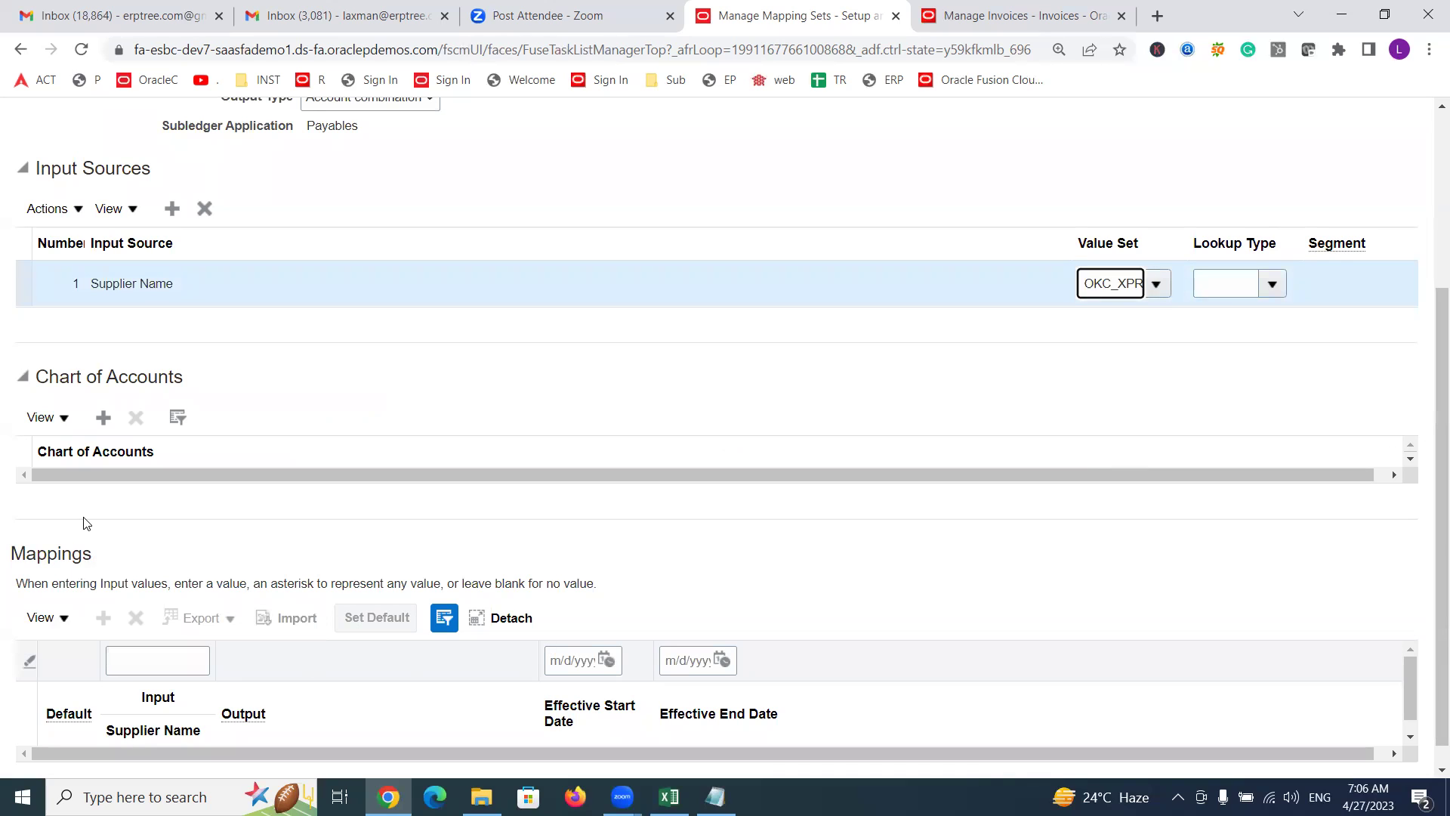
Step: Add a chart of accounts row to the mapping set and choose the Digital chart of accounts
click(100, 416)
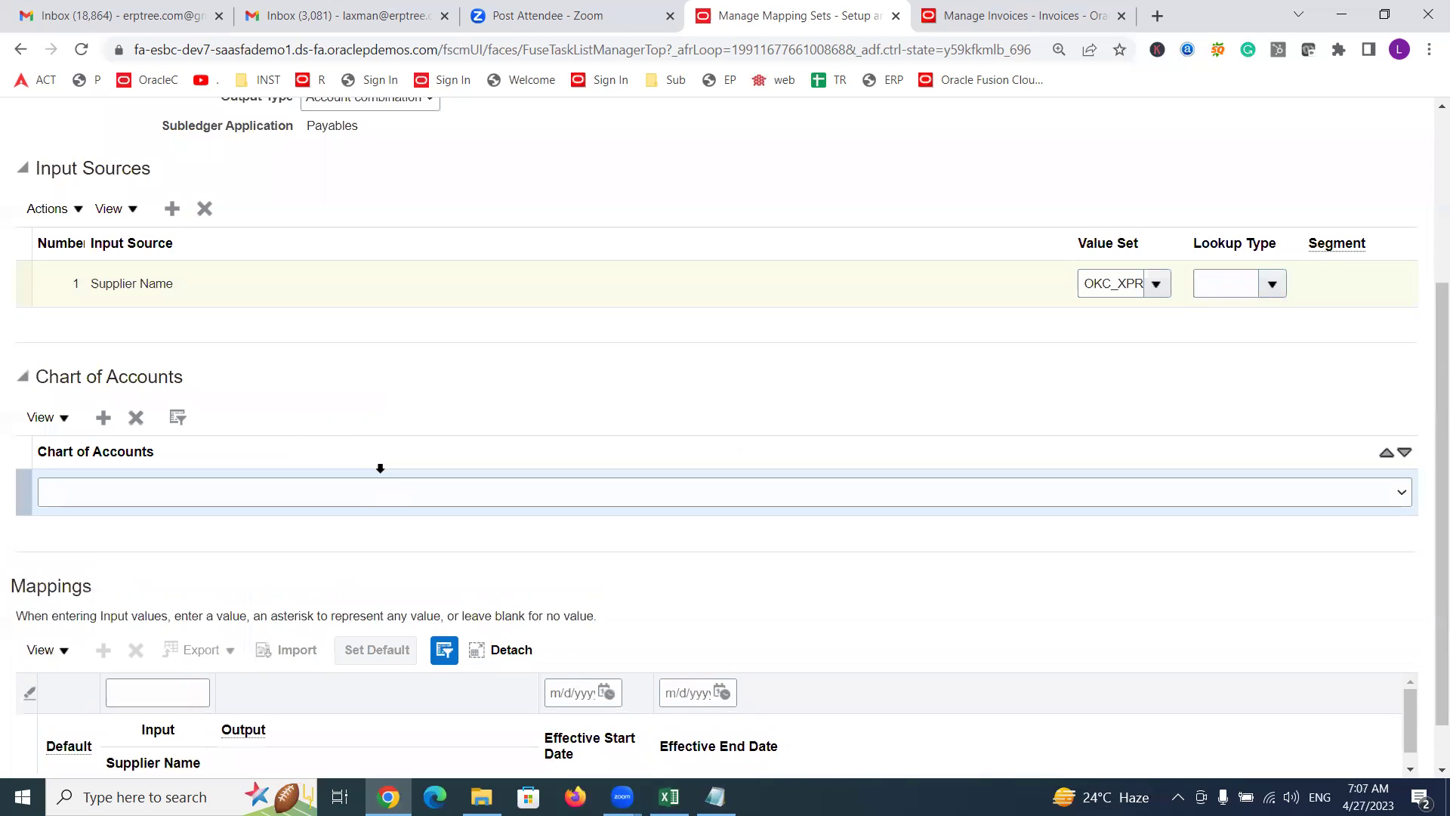
click(401, 491)
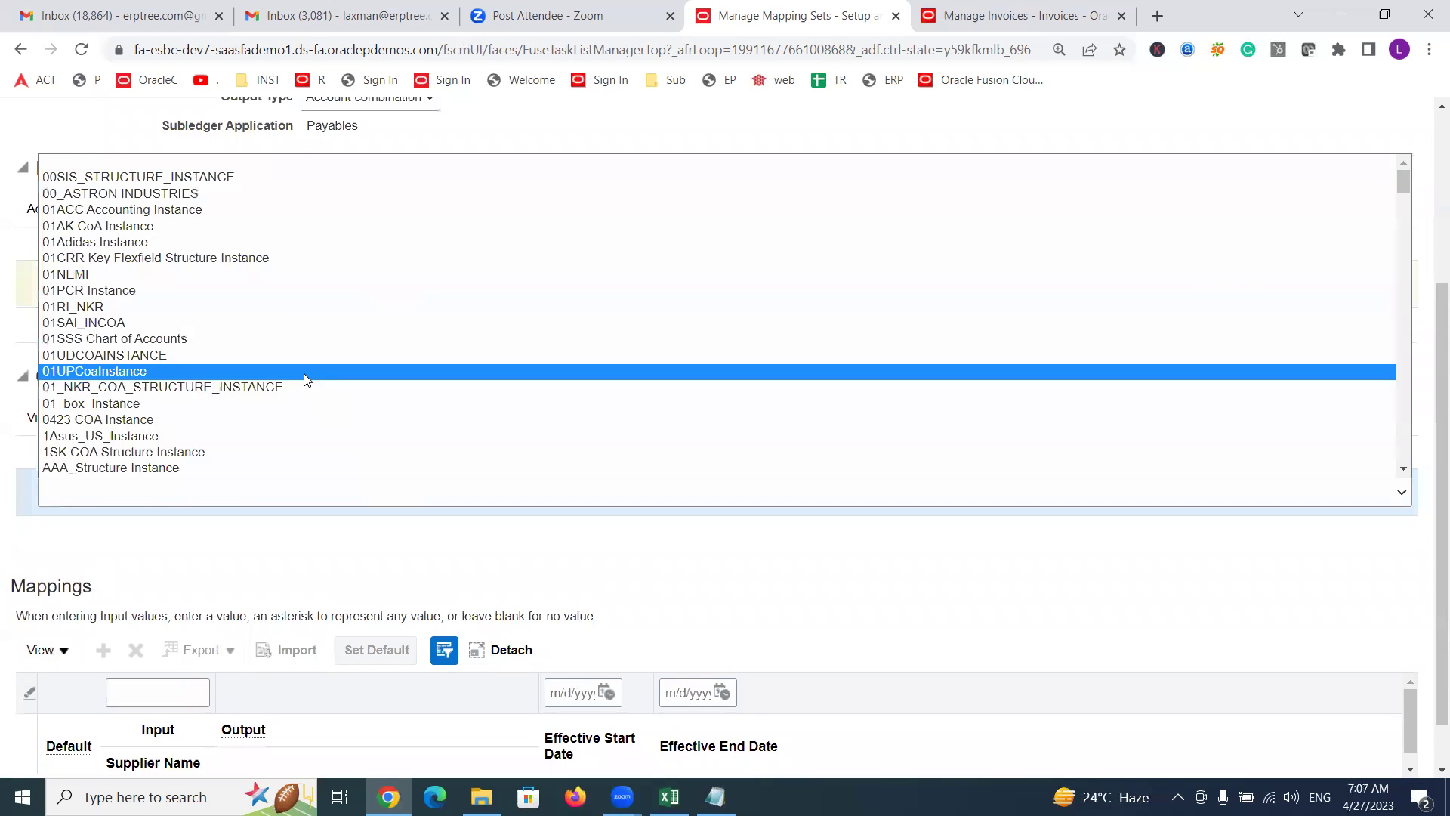
key(d)
key(Down)
key(Down)
key(Down)
key(Down)
key(Down)
key(Down)
key(Down)
key(Down)
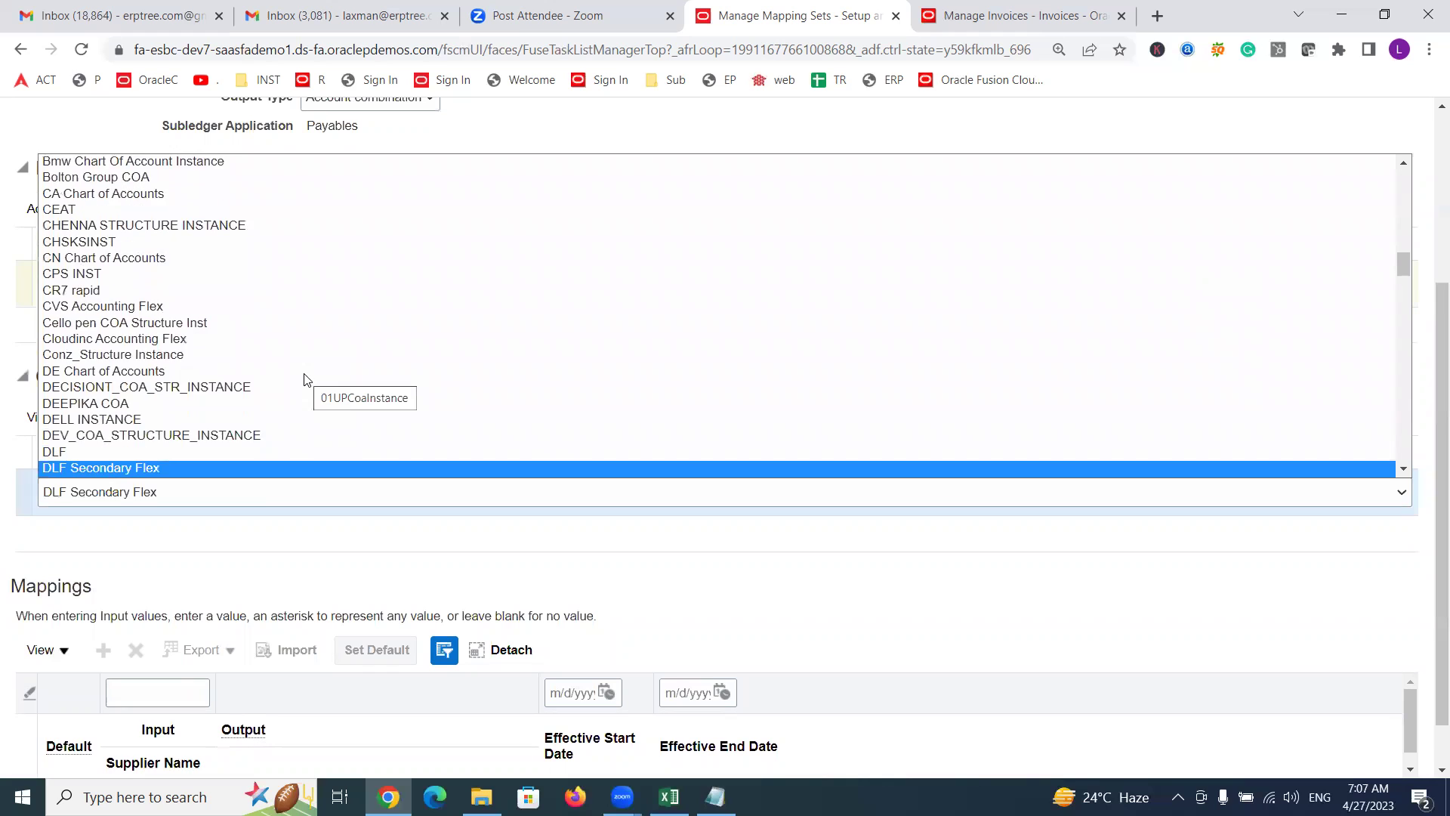
text(dec)
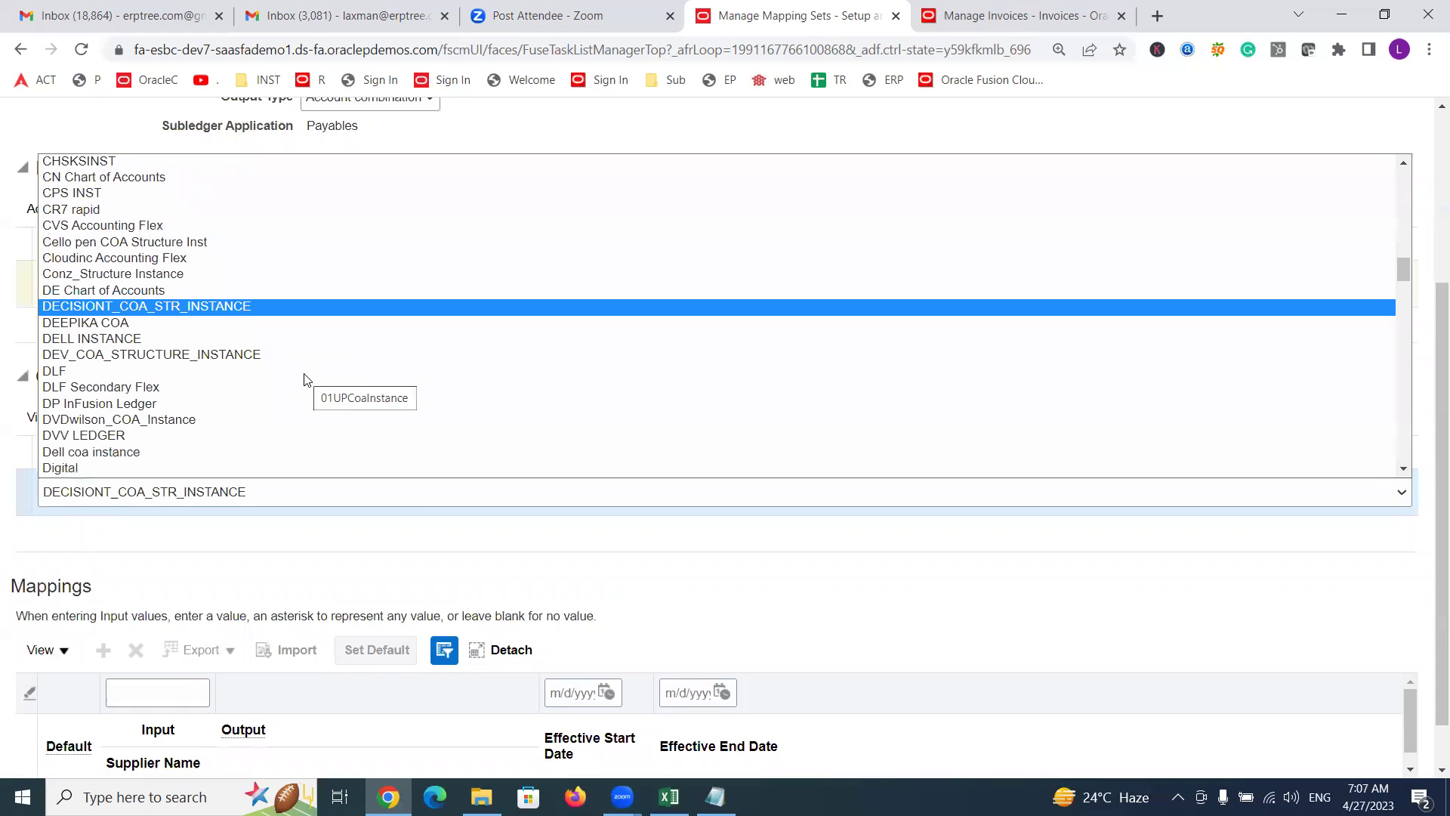
click(138, 467)
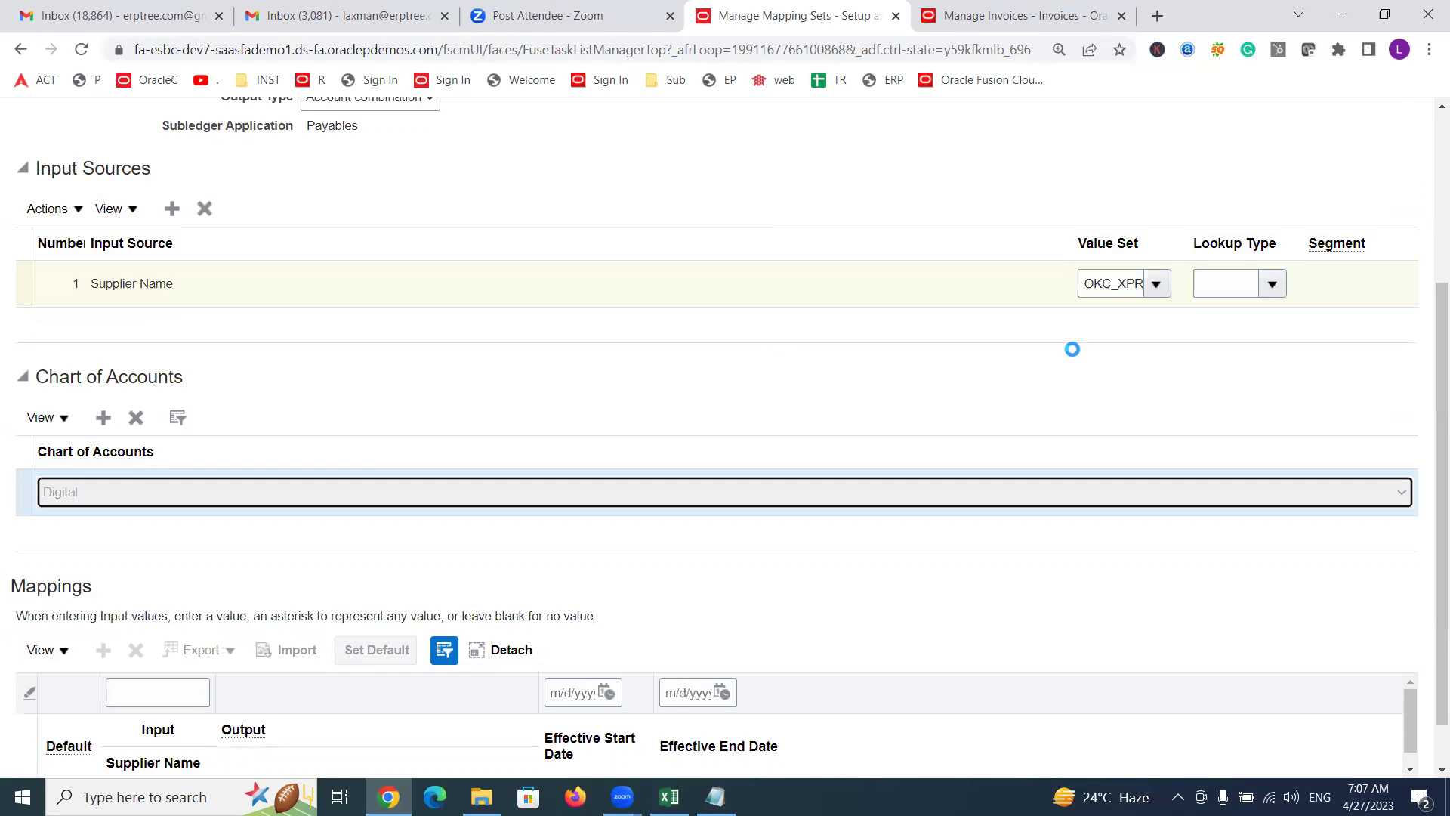
Step: Add a new mapping row for the Digital chart of accounts
drag(1437, 304, 1427, 402)
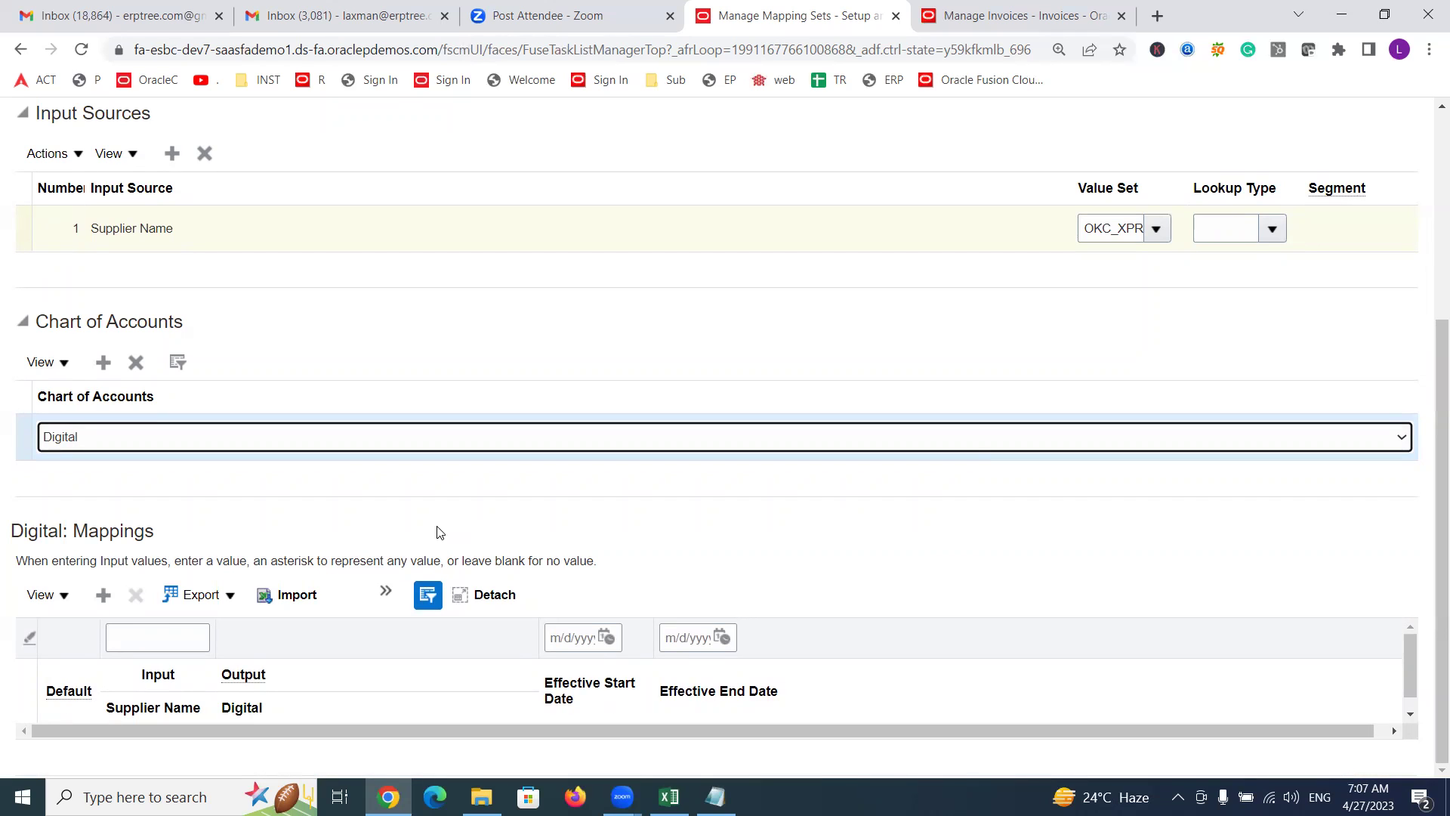
click(104, 595)
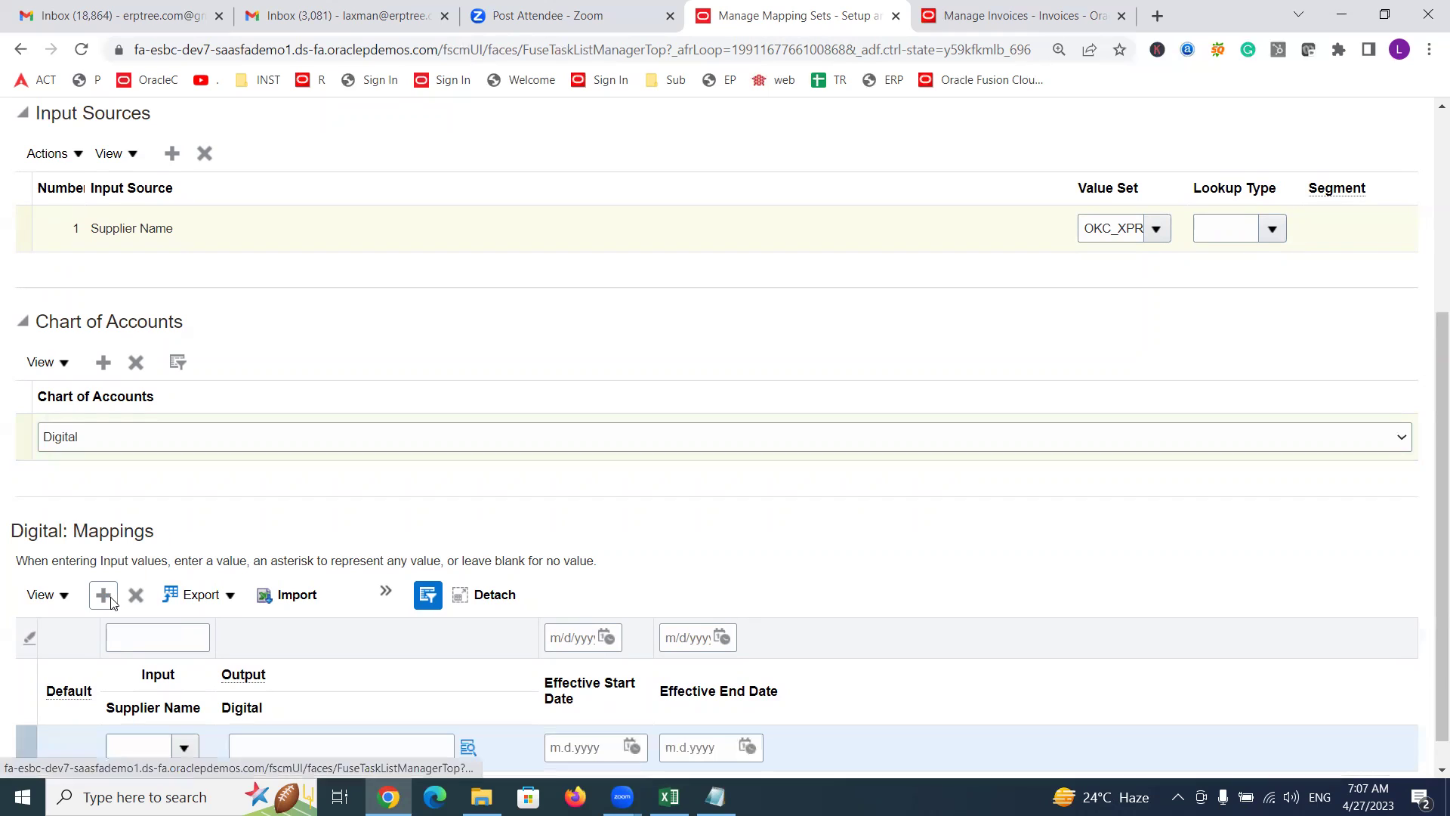
scroll(1427, 481, down, 1)
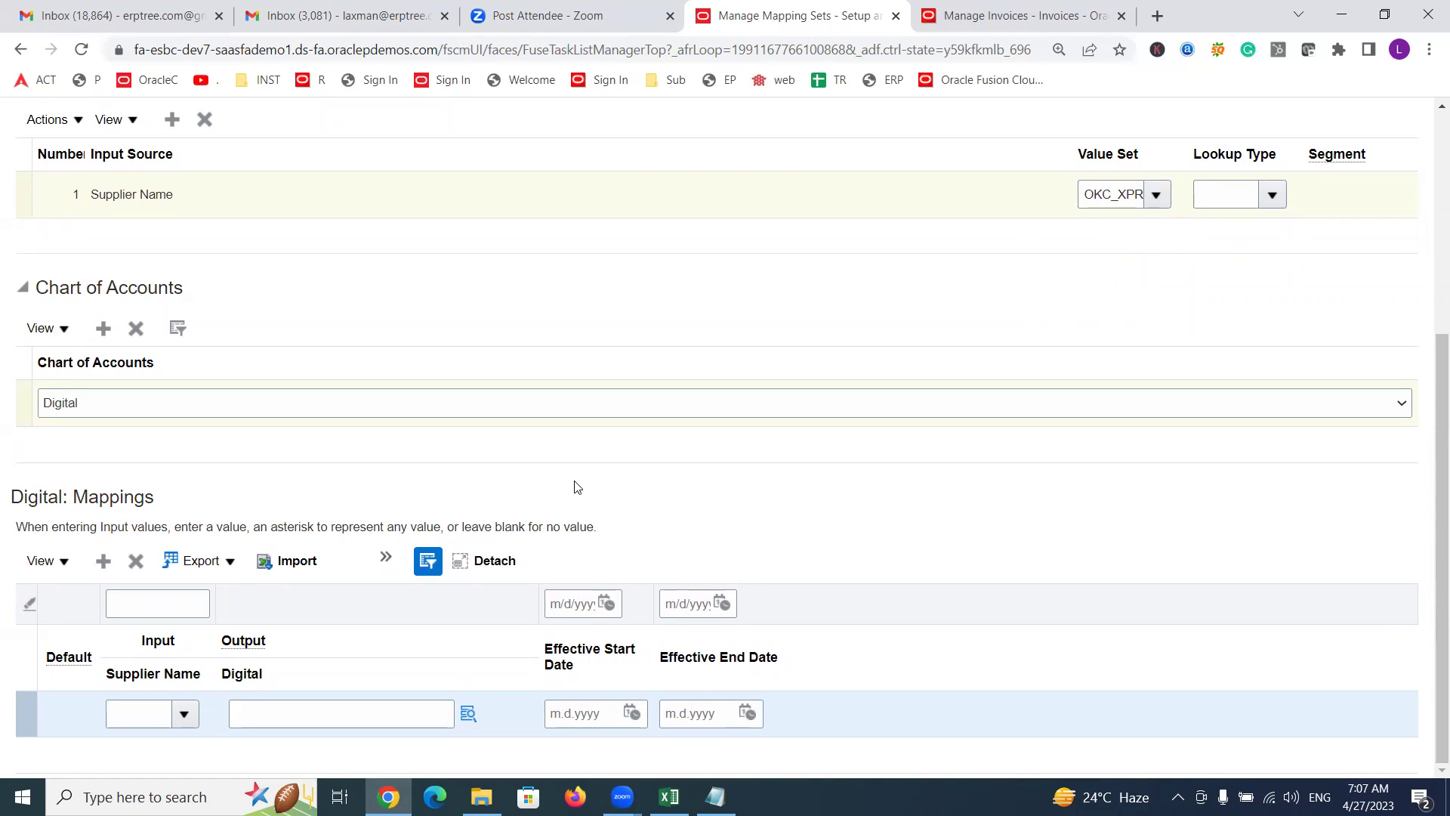
Step: Search the supplier values for Digital Inc and set it as the Supplier Name input of the new mapping row
click(185, 714)
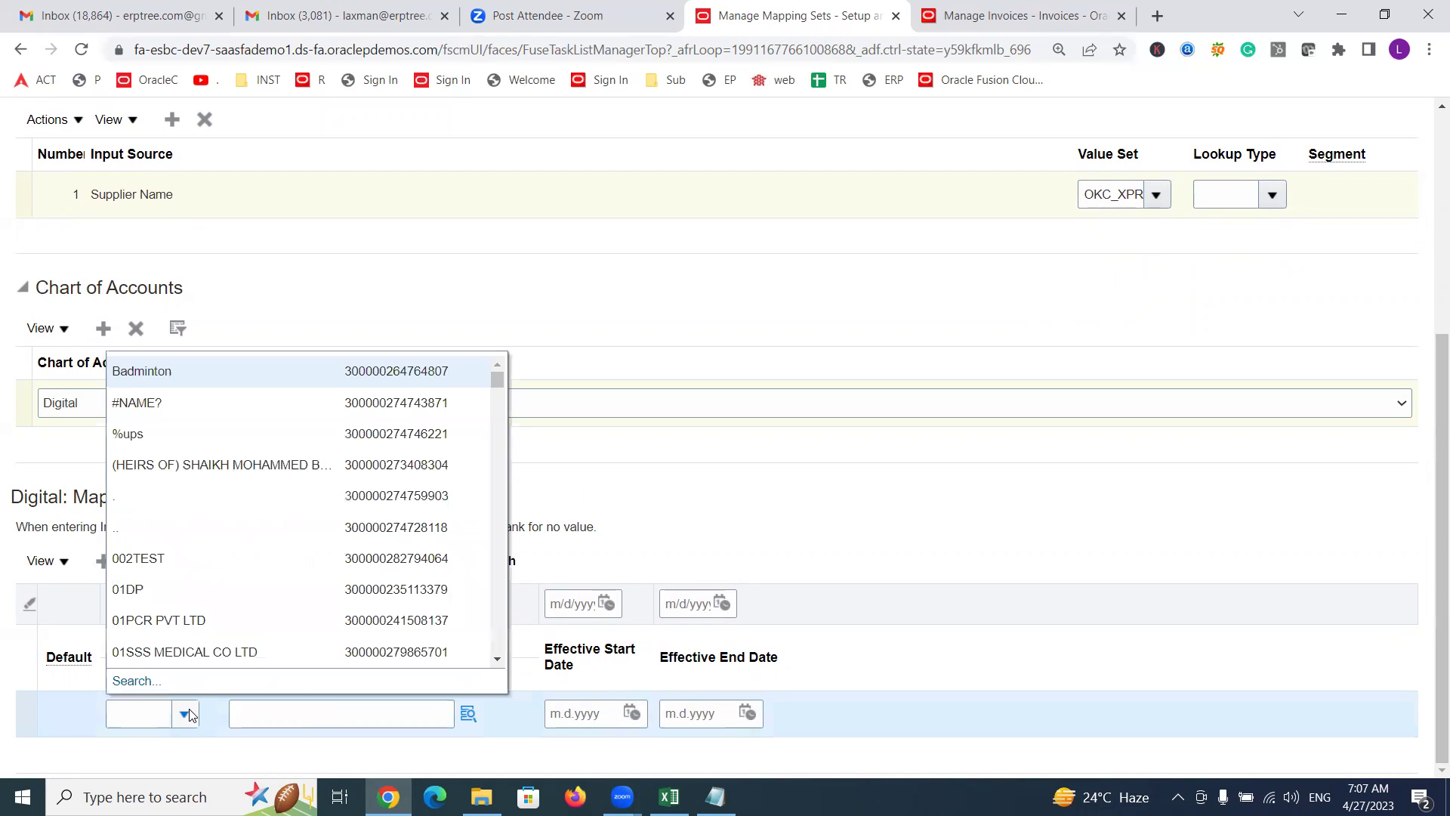
drag(497, 379, 501, 460)
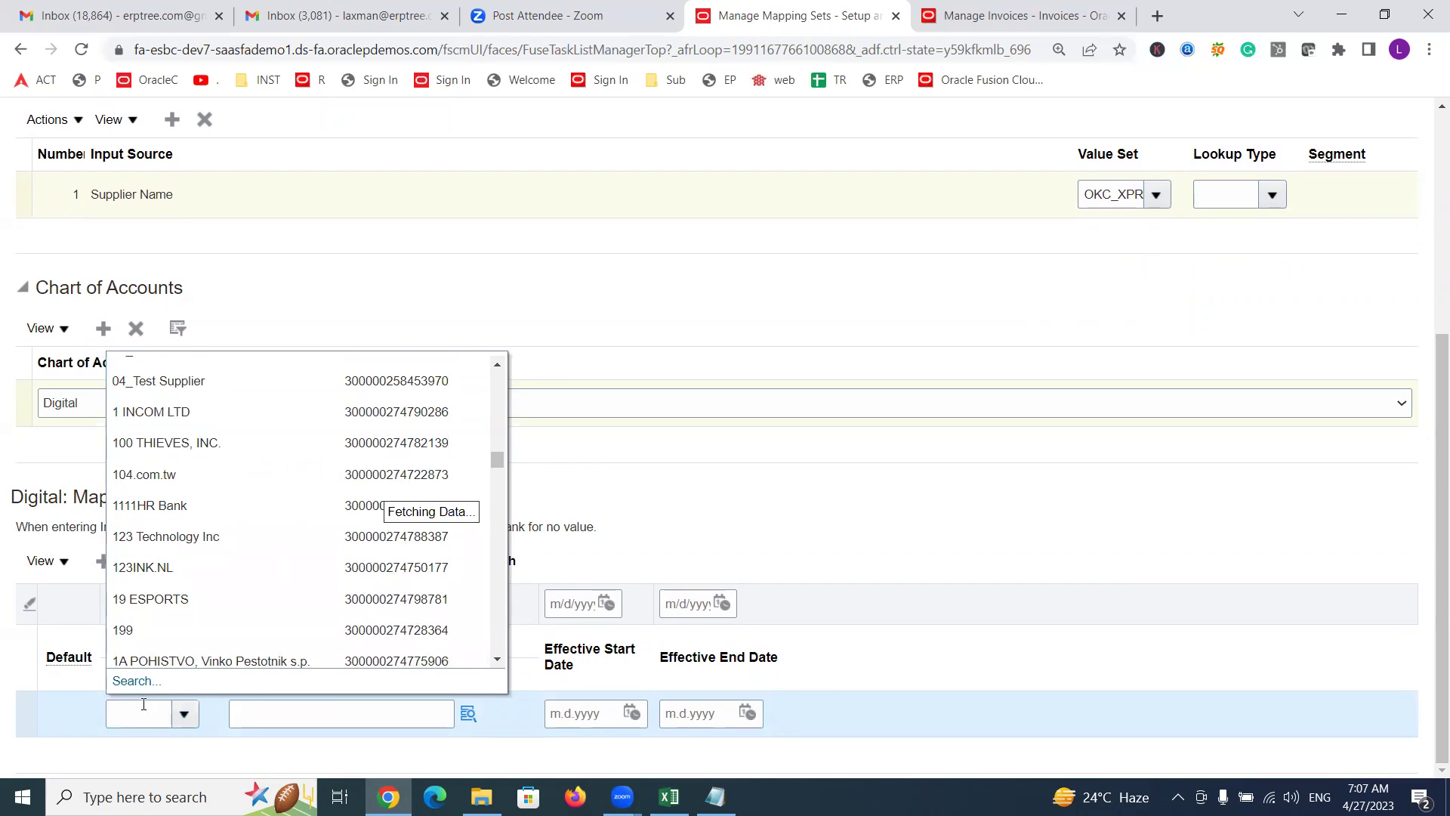
click(137, 682)
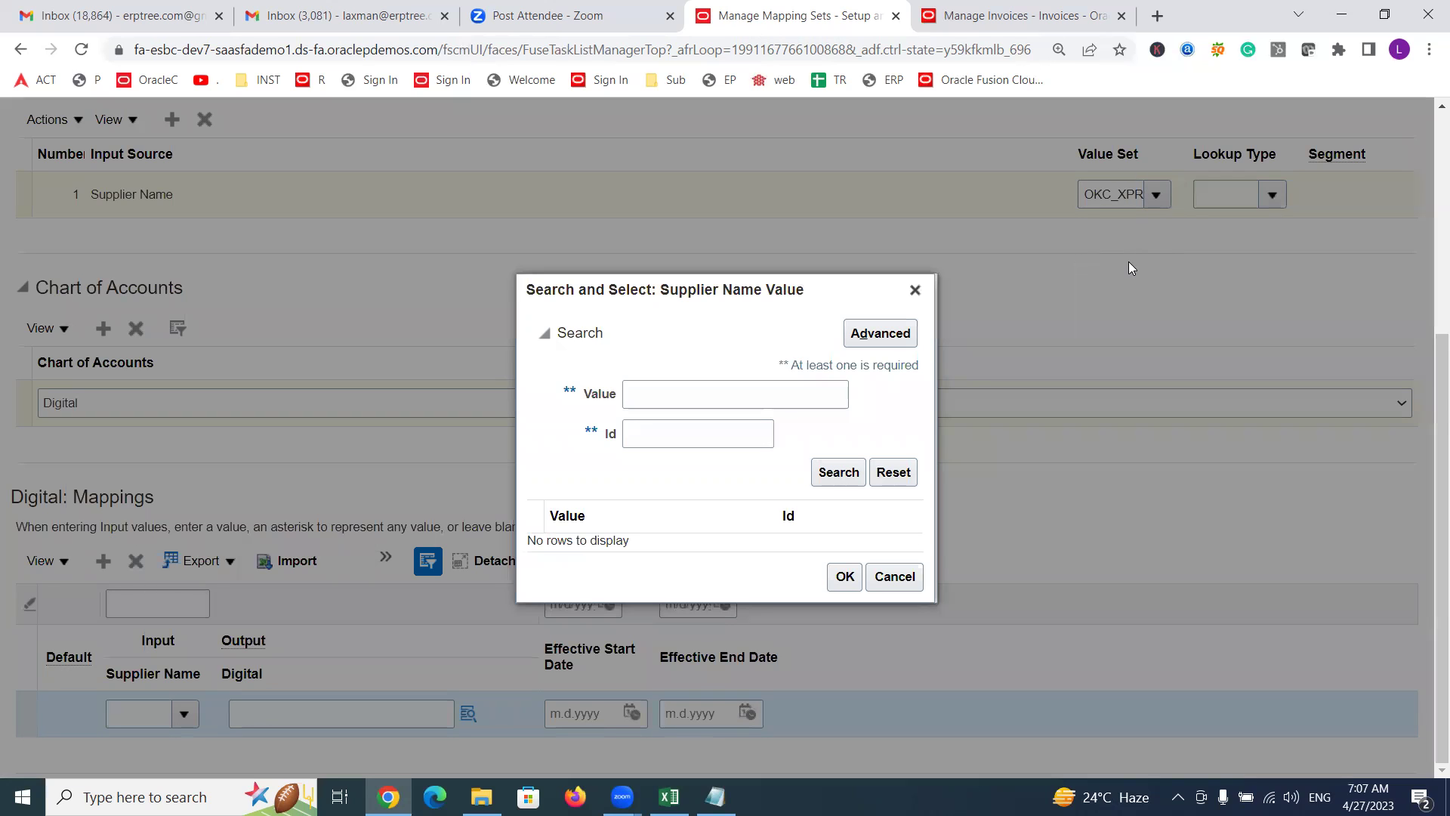
click(662, 400)
text(d)
key(BackSpace)
text(Digital Inc)
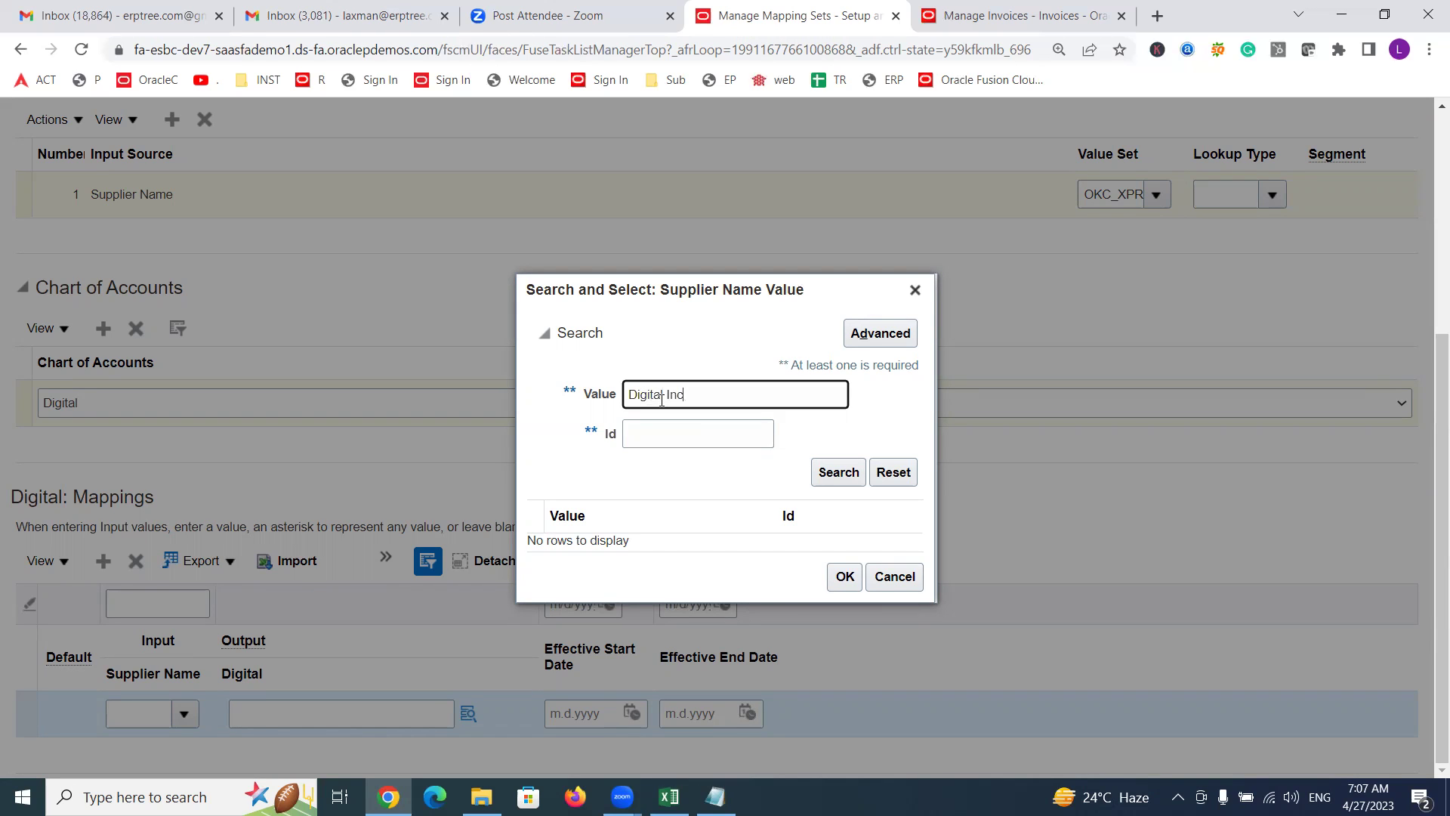
click(840, 478)
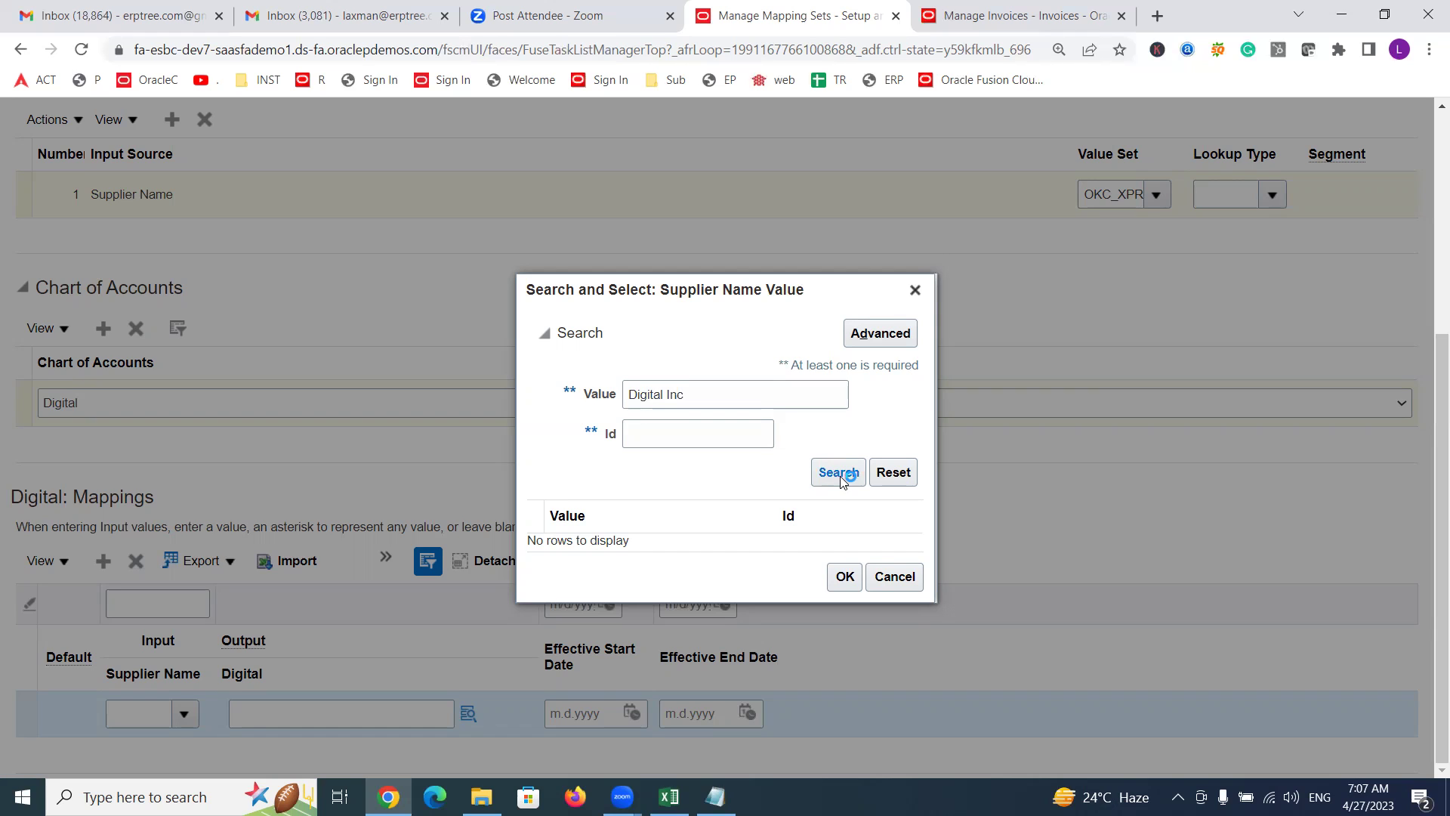
click(648, 536)
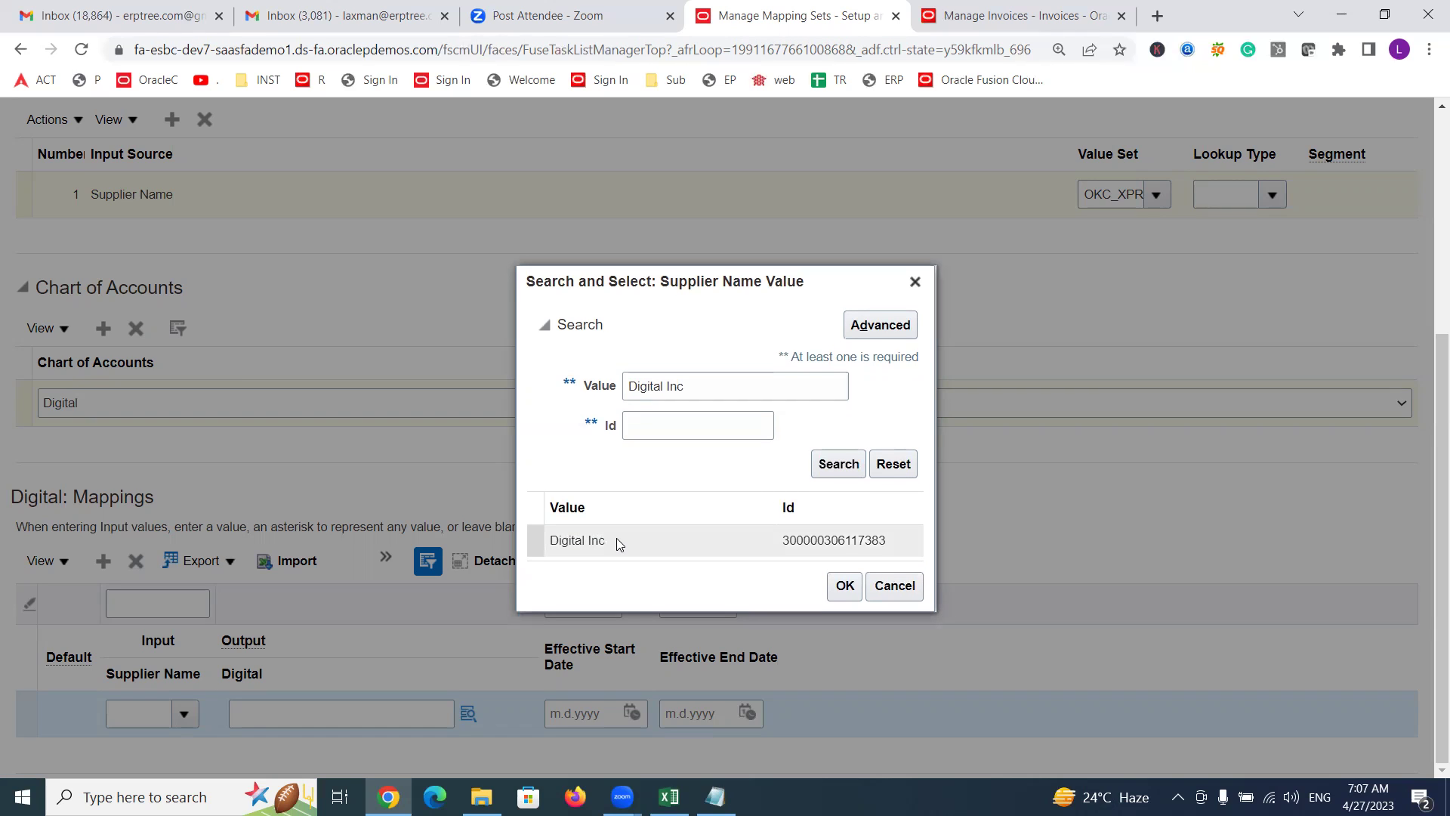
click(840, 586)
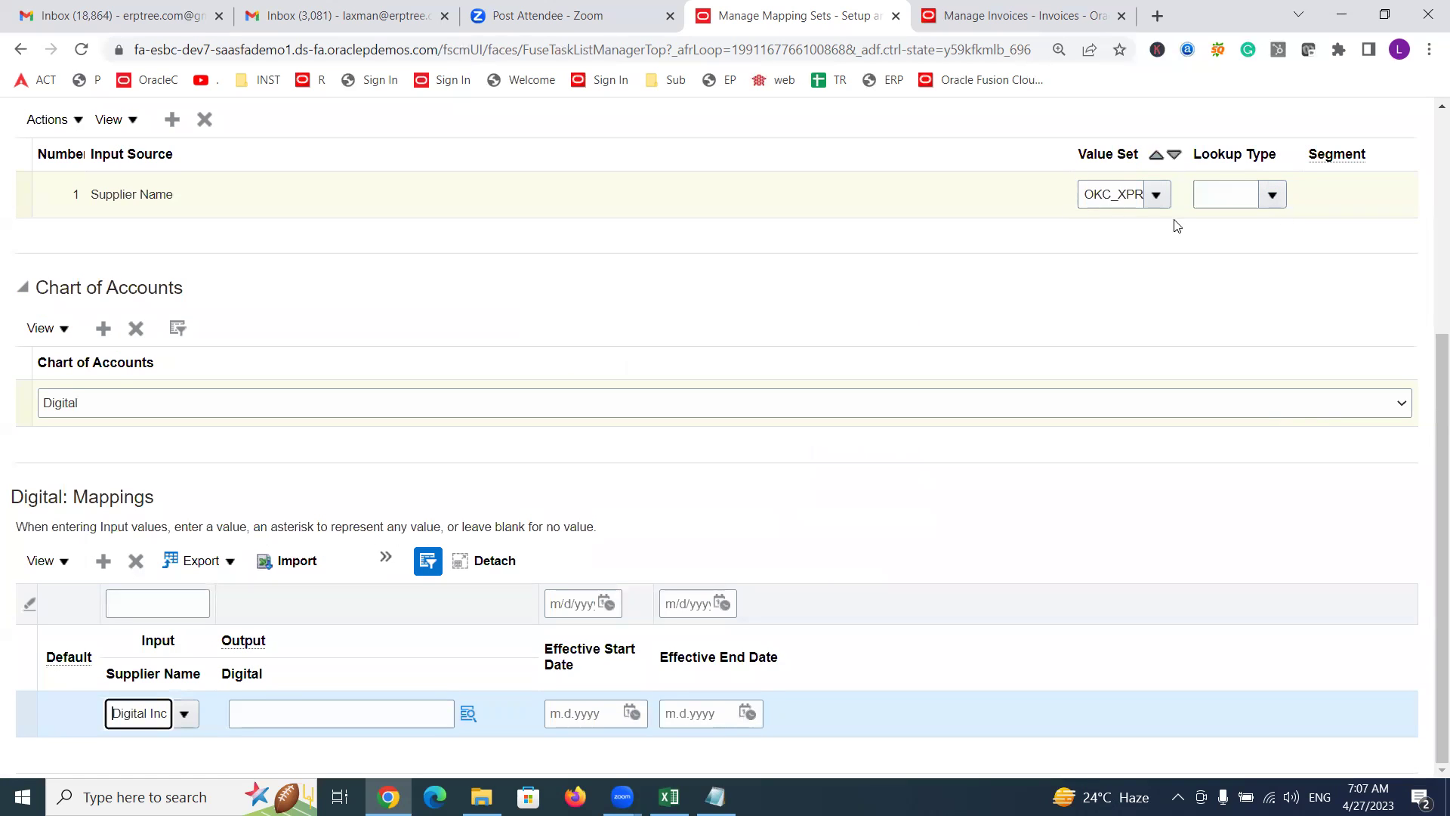
click(1097, 196)
drag(1097, 196, 1148, 198)
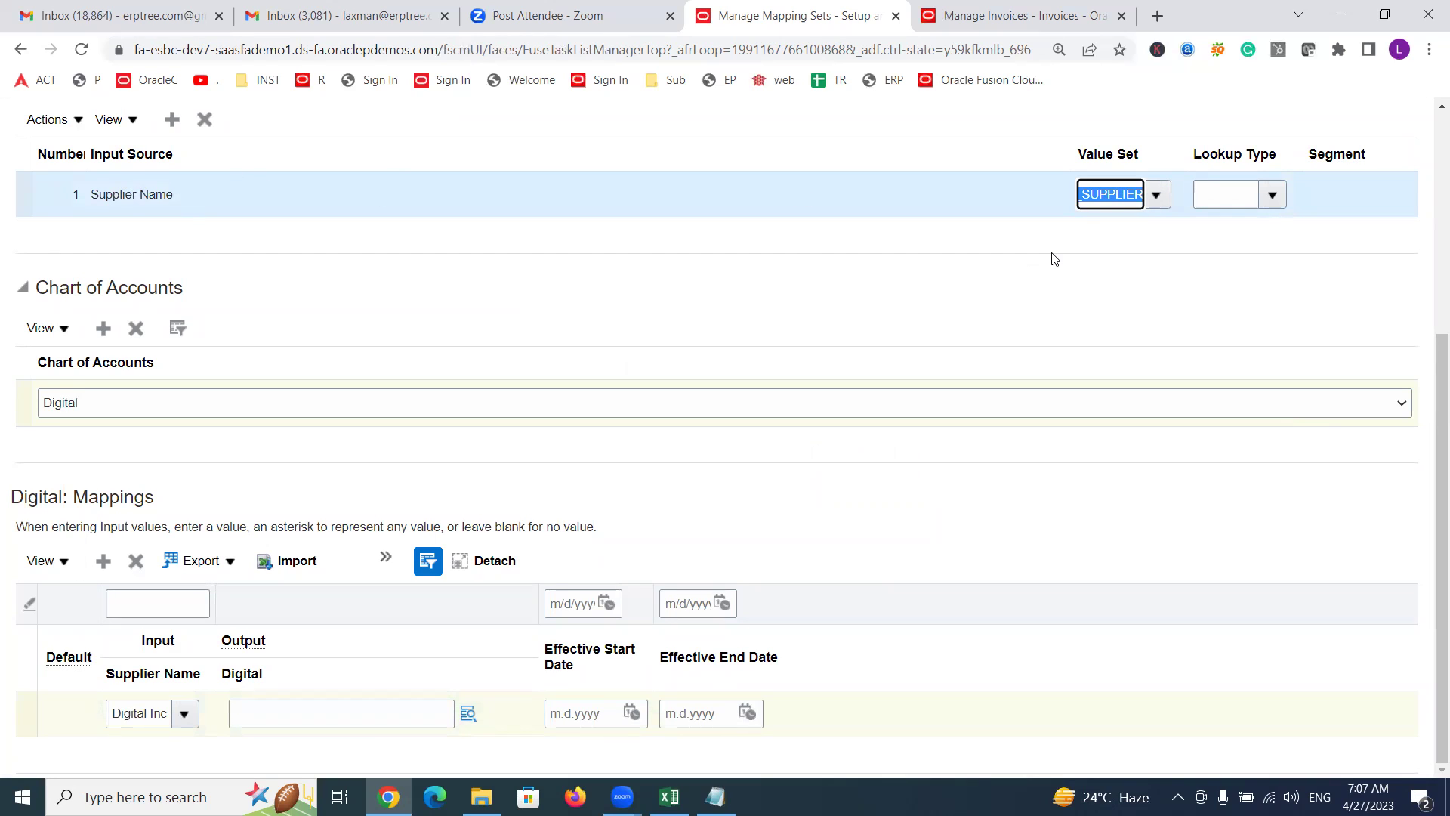
click(1120, 238)
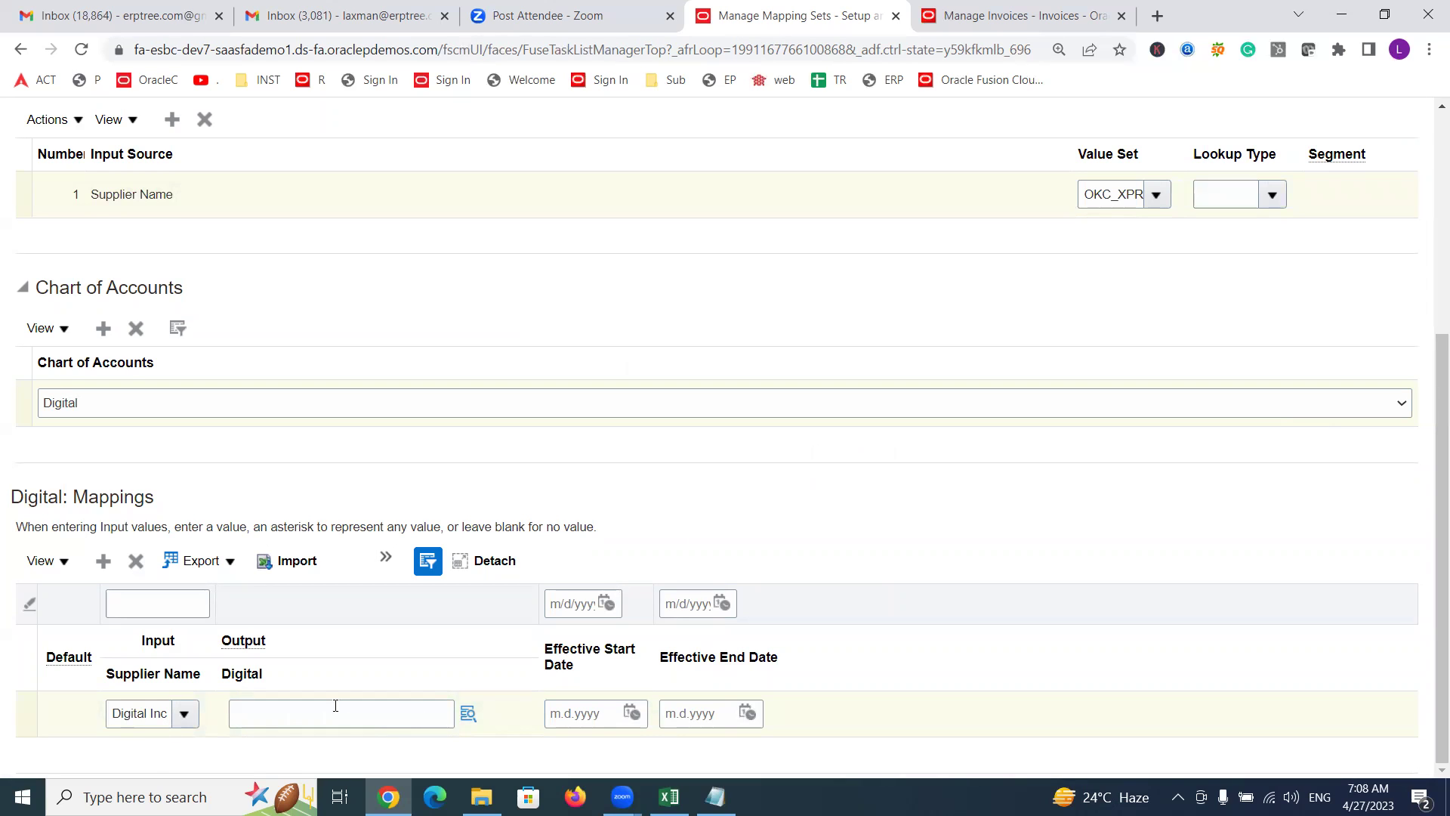
Step: For the Digital Inc row's output, search account descriptions for "Accounts P" and choose account 21010 Accounts Payable
click(467, 716)
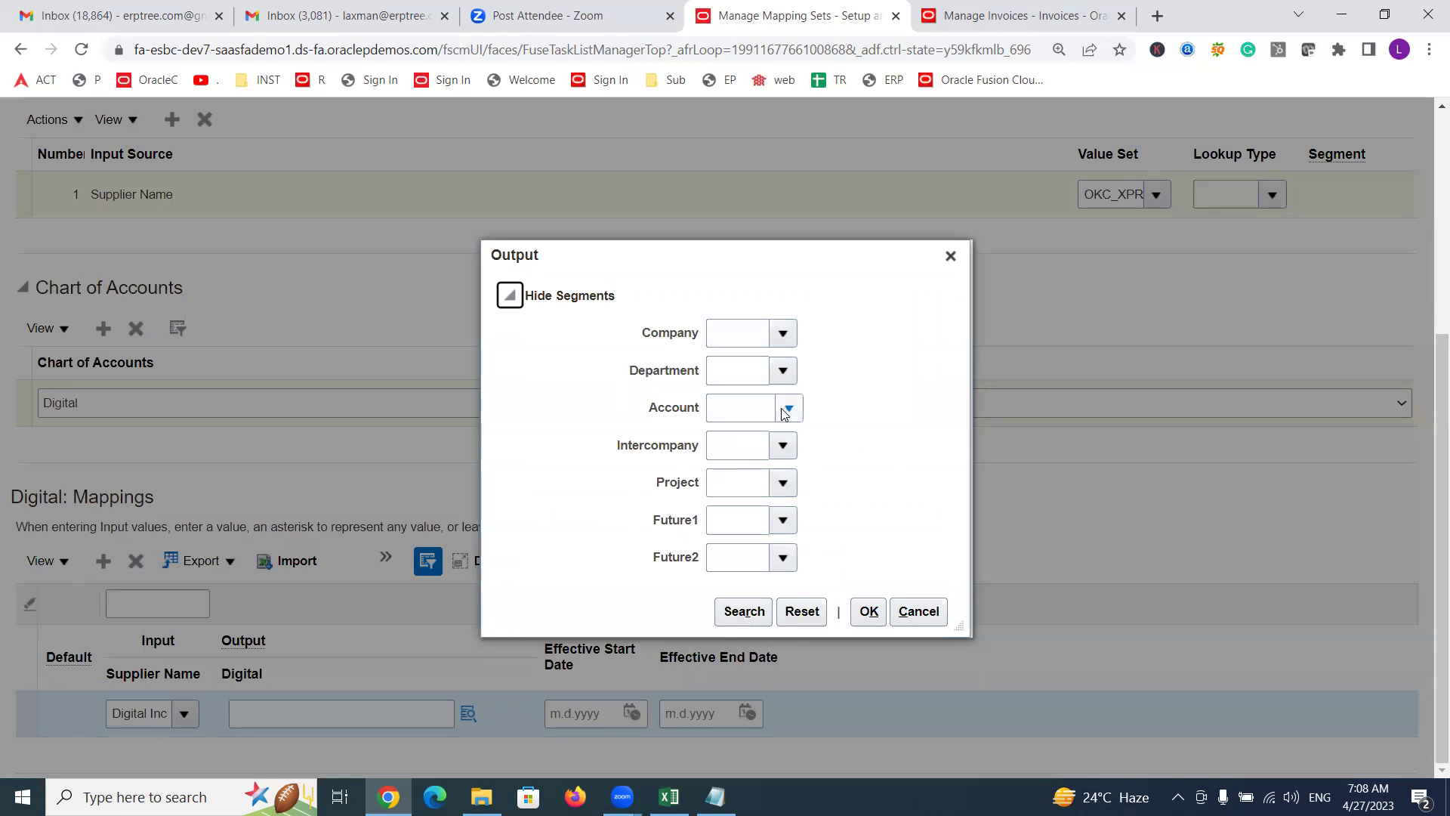
click(785, 410)
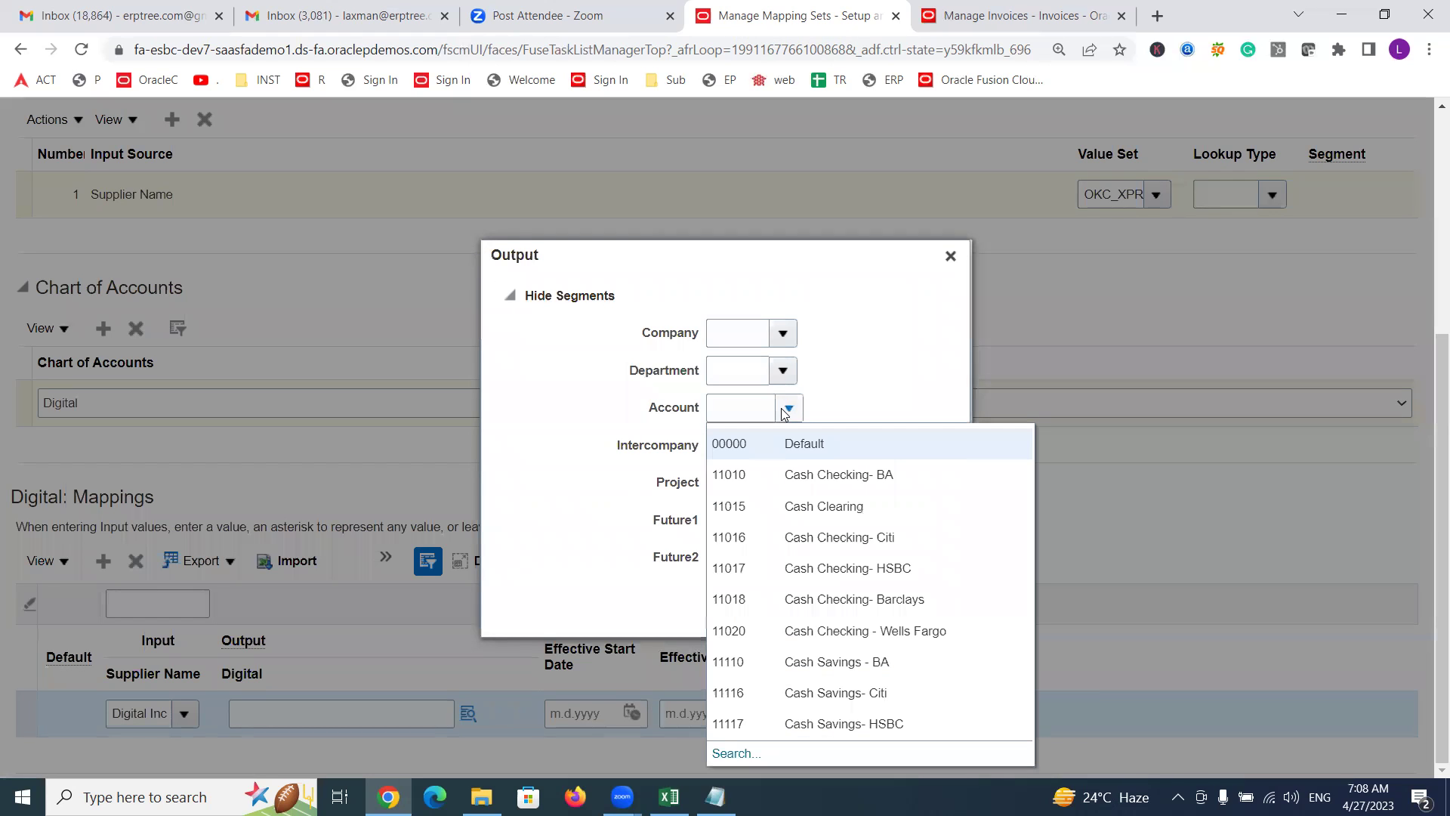
click(732, 755)
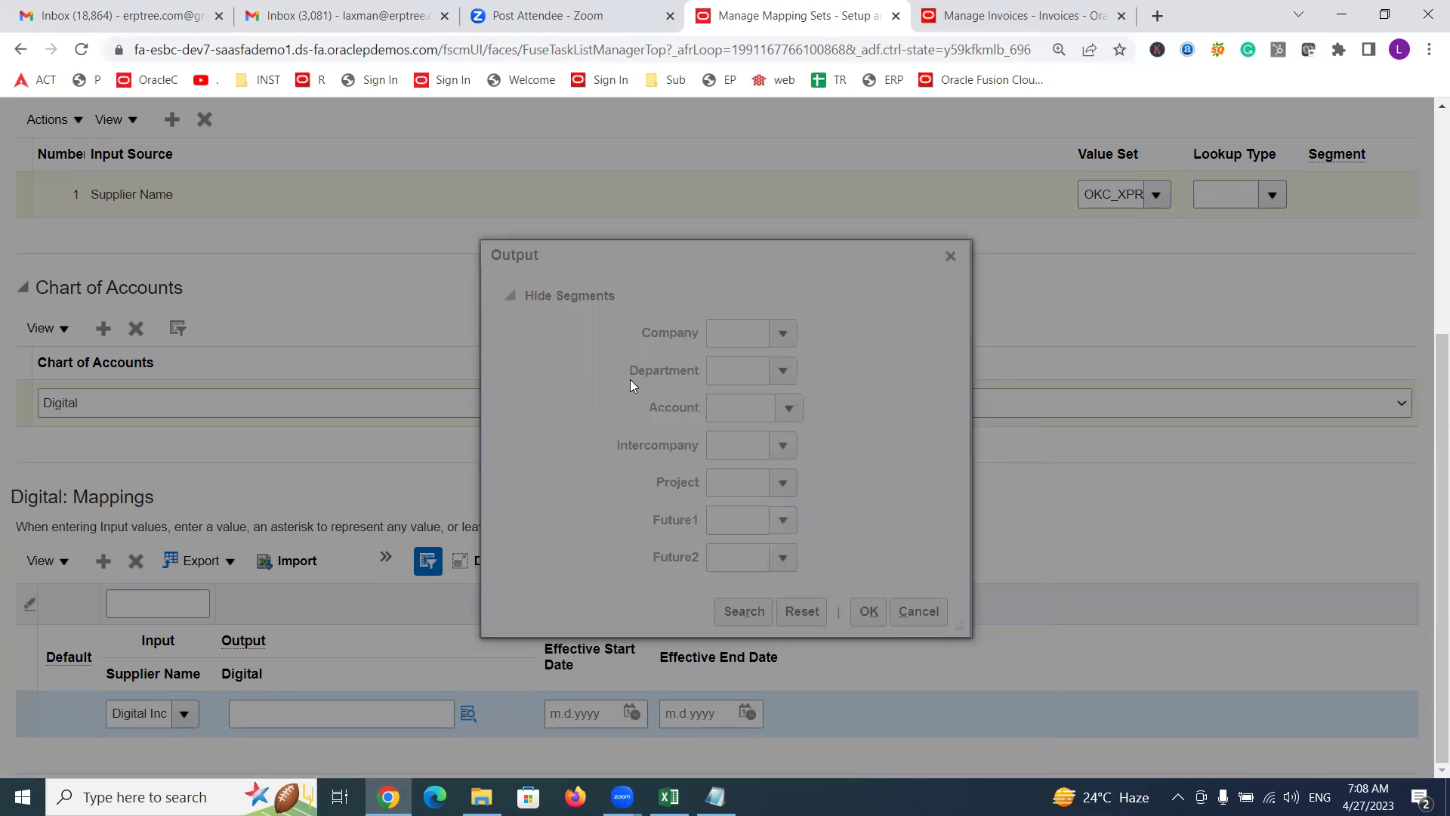
click(721, 441)
text(a)
key(BackSpace)
text(Accounts P)
click(803, 472)
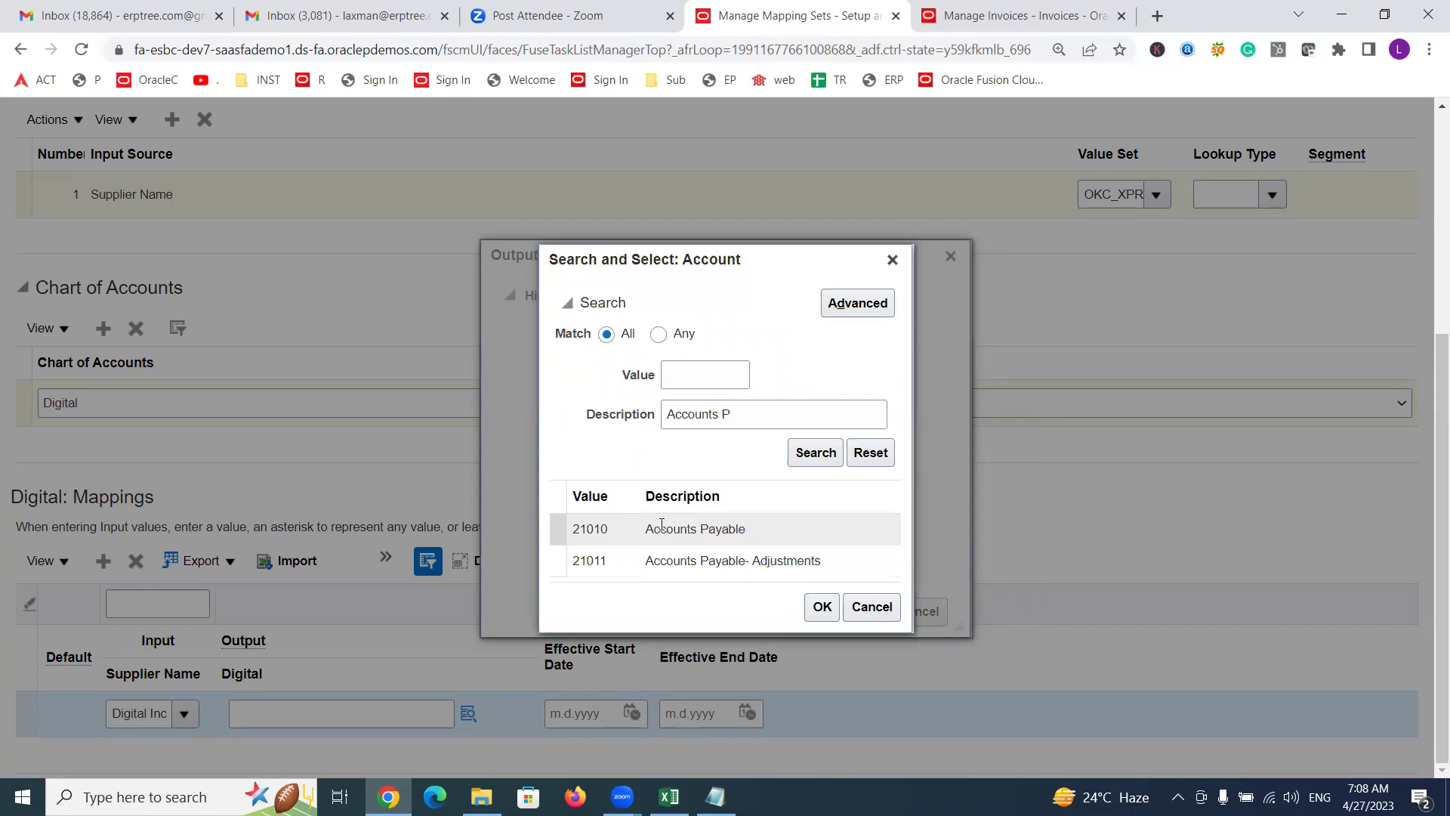
click(821, 608)
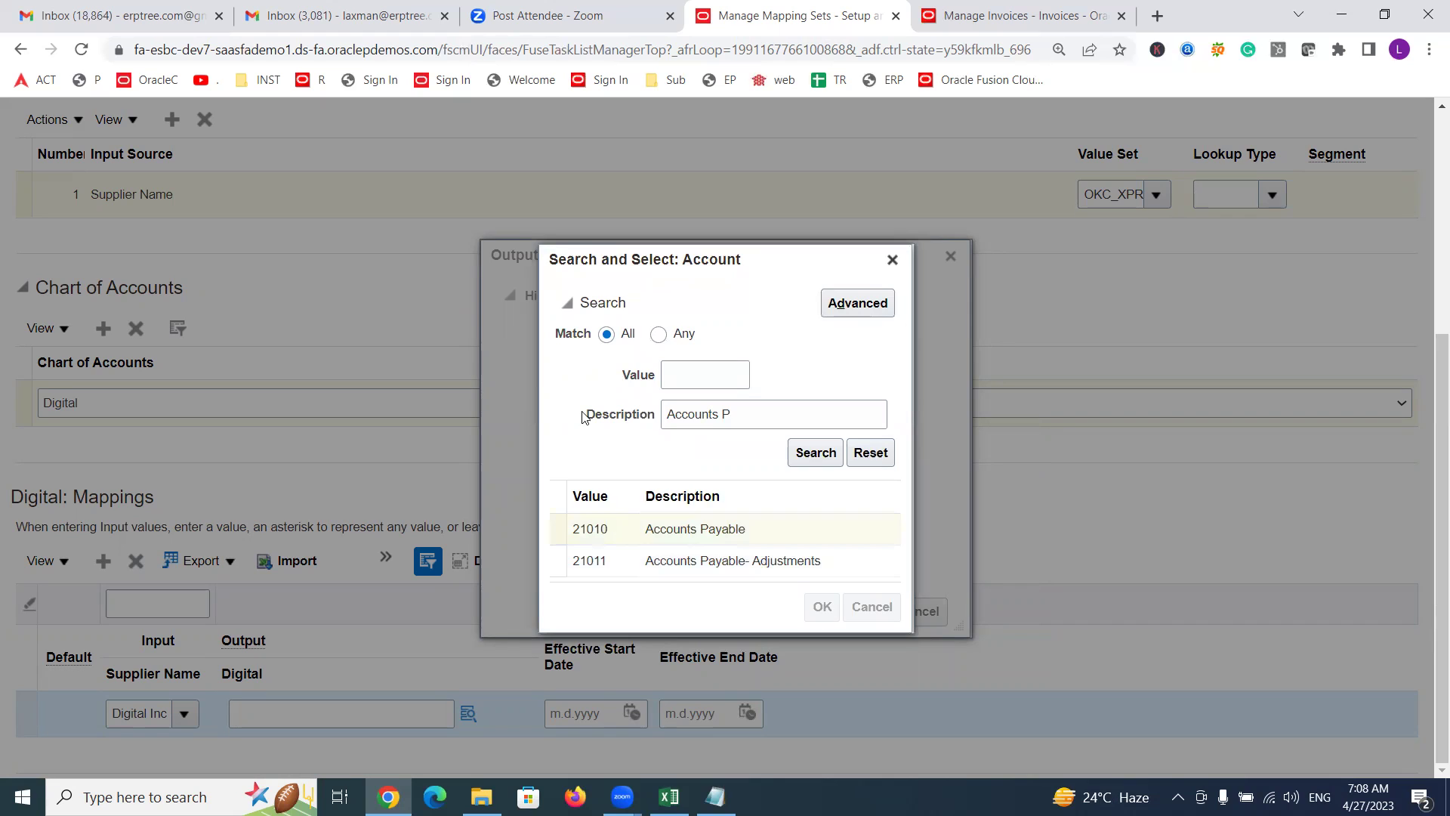
click(737, 609)
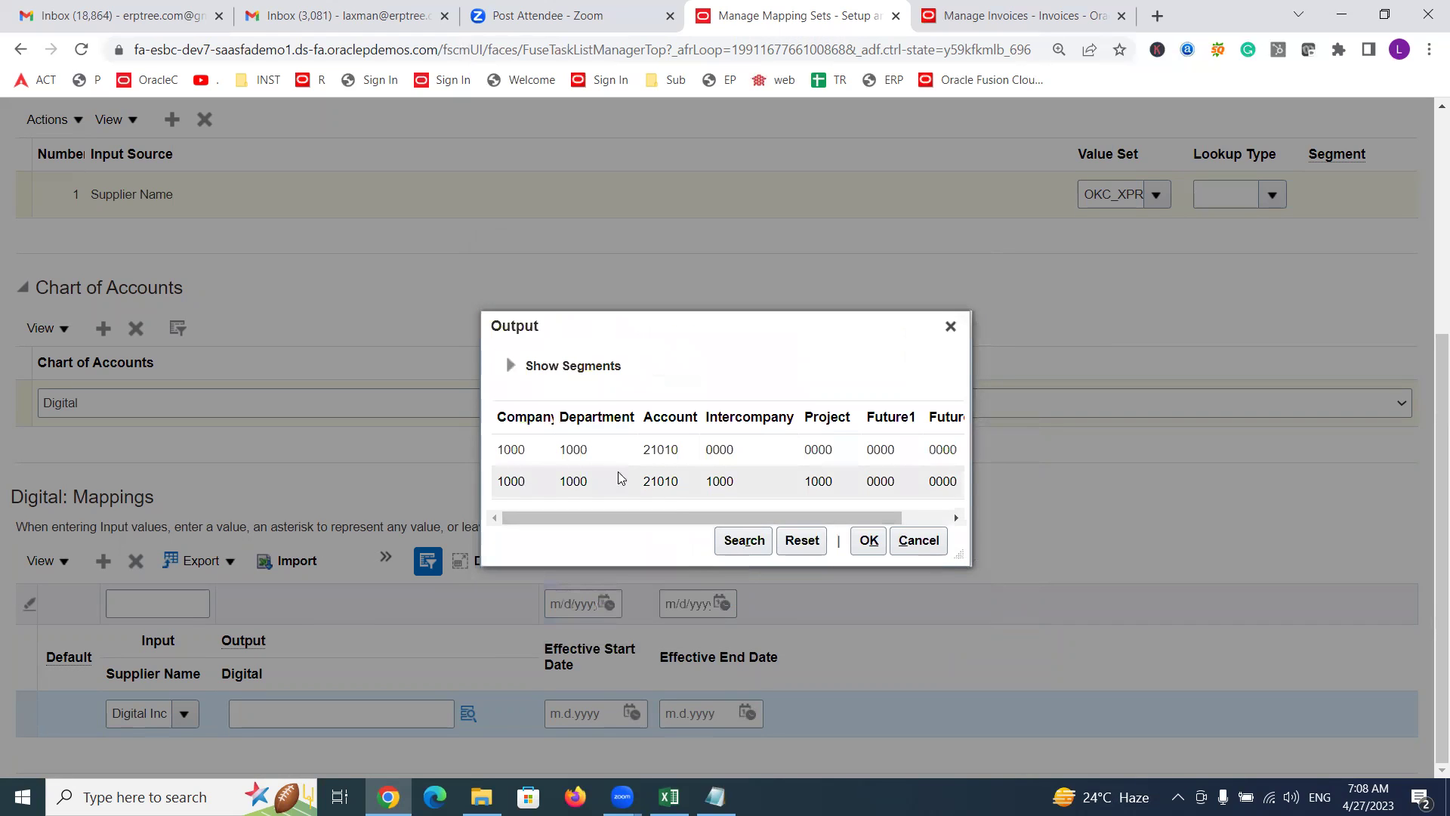
click(580, 446)
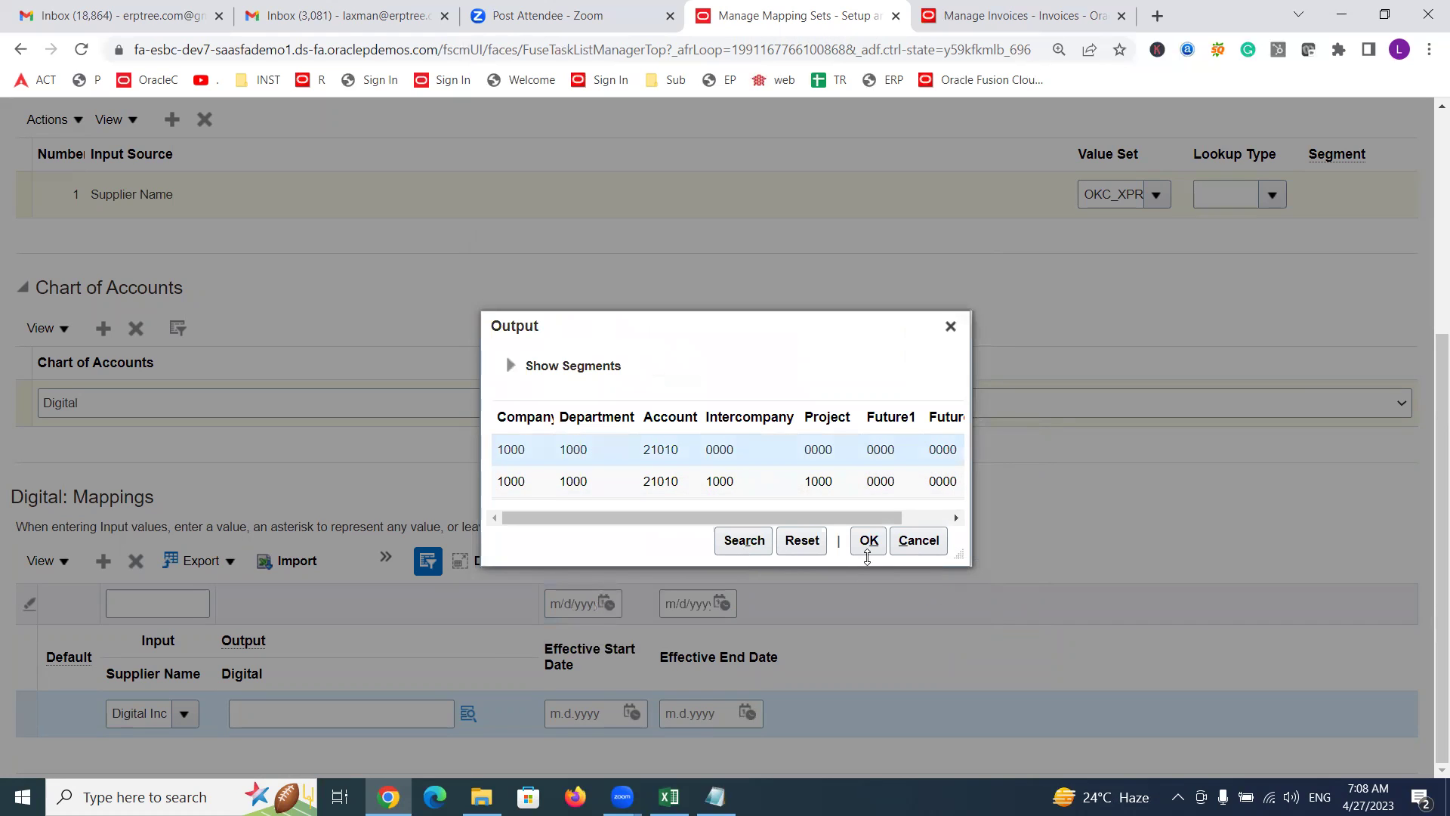
click(868, 543)
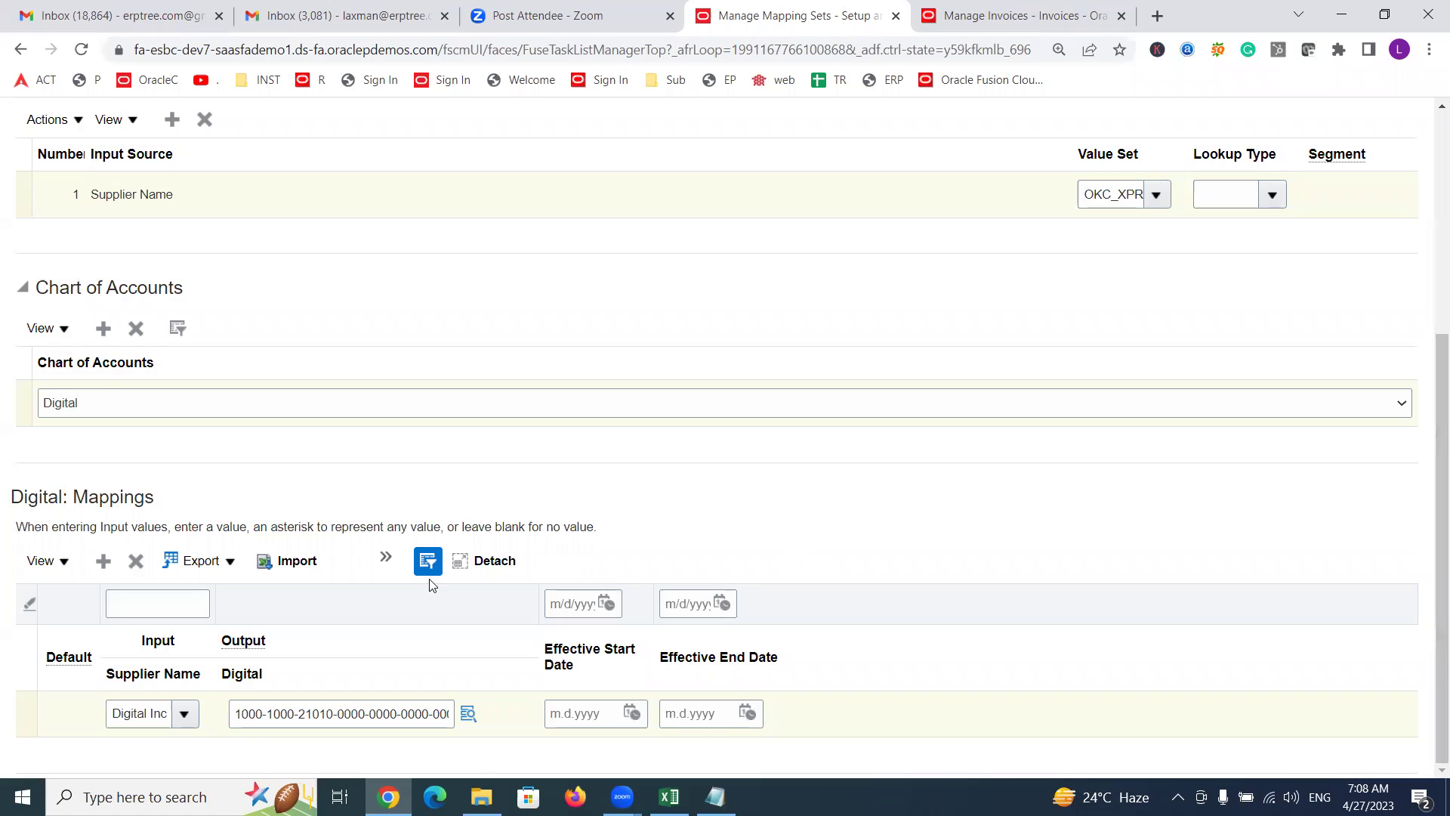
Step: Add a second Digital mapping row, search suppliers for ABC and set its Supplier Name to ABC ACC Corporation
click(102, 561)
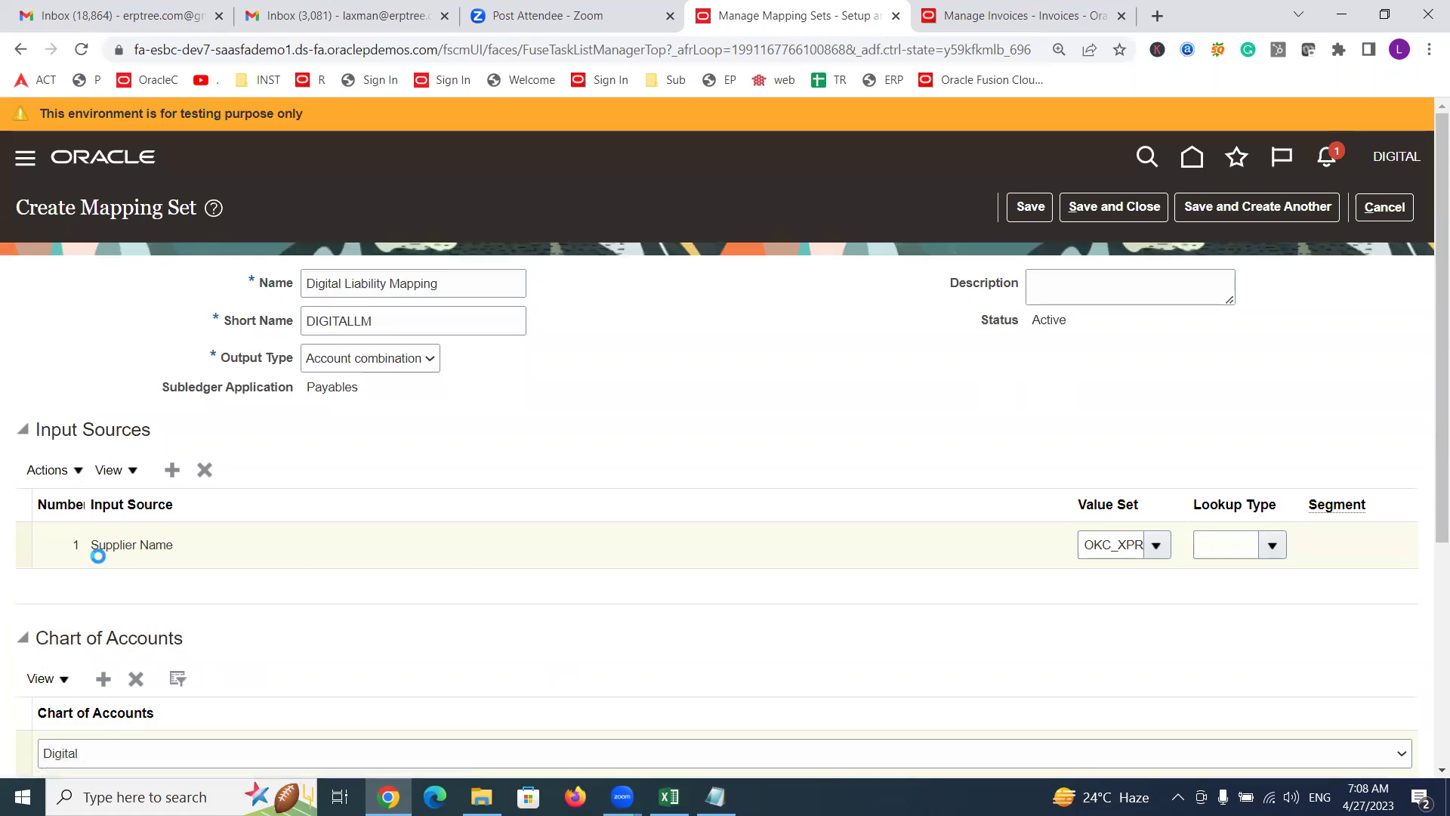
drag(1427, 169, 1431, 493)
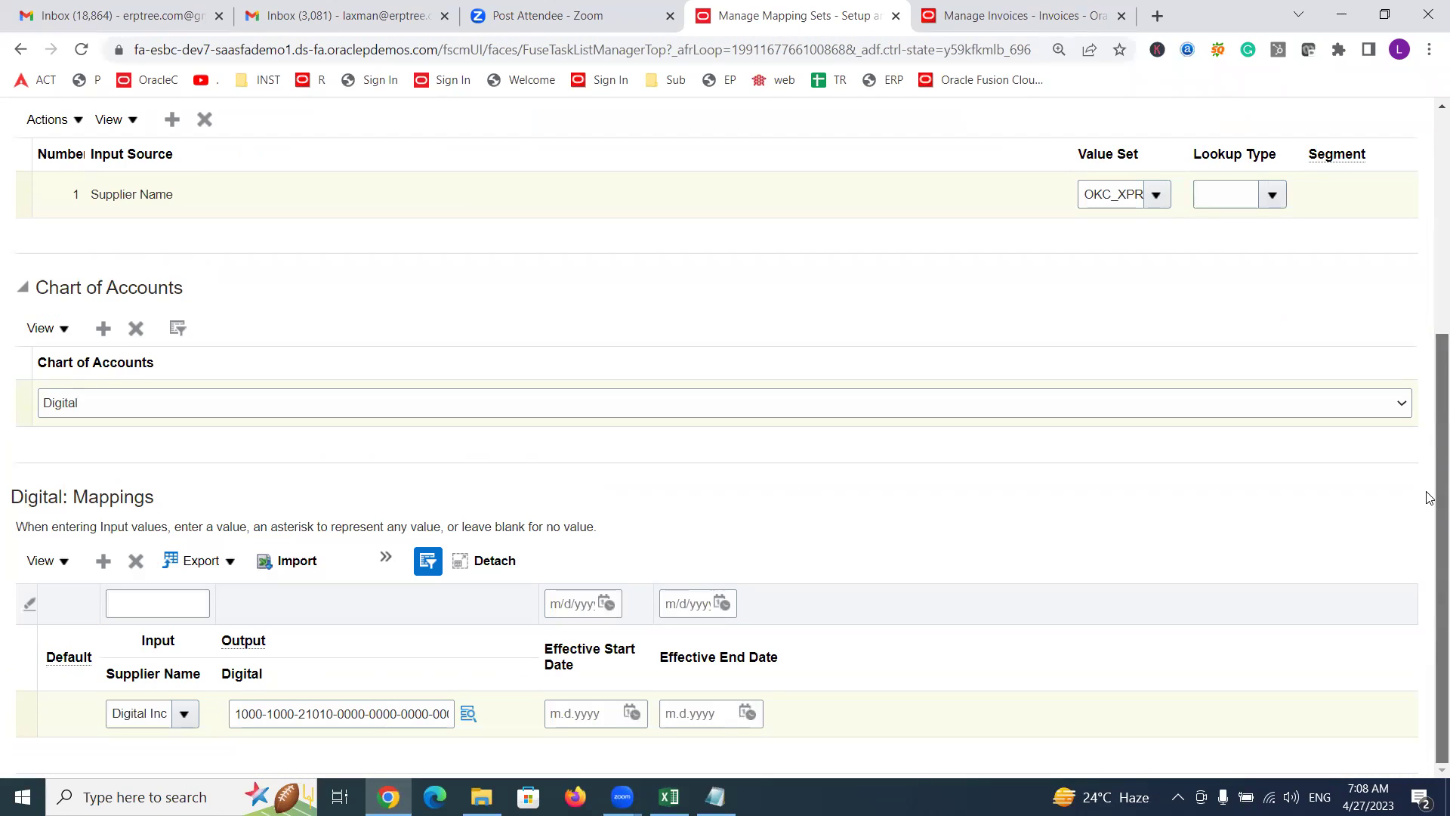
click(102, 560)
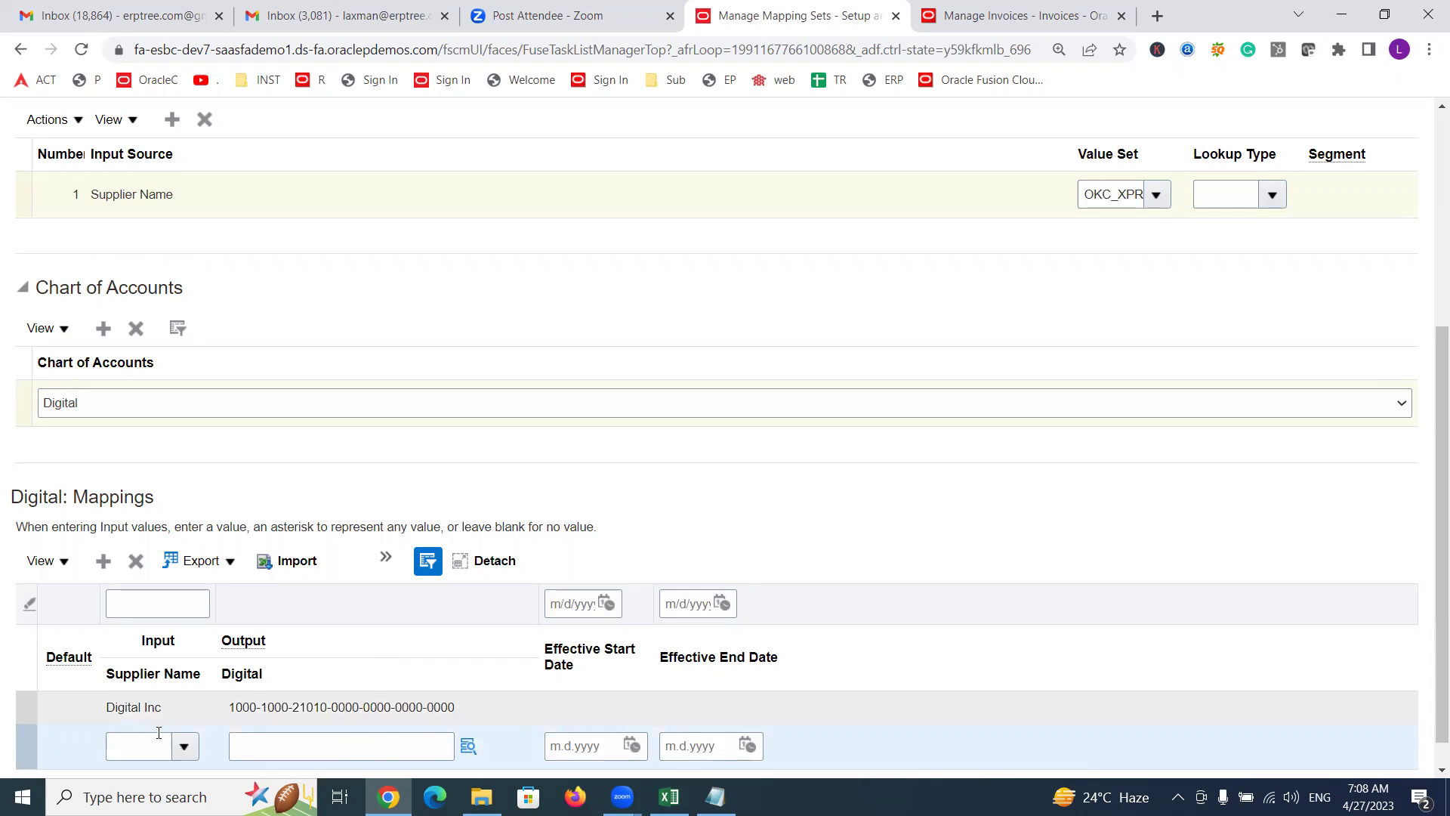
click(185, 747)
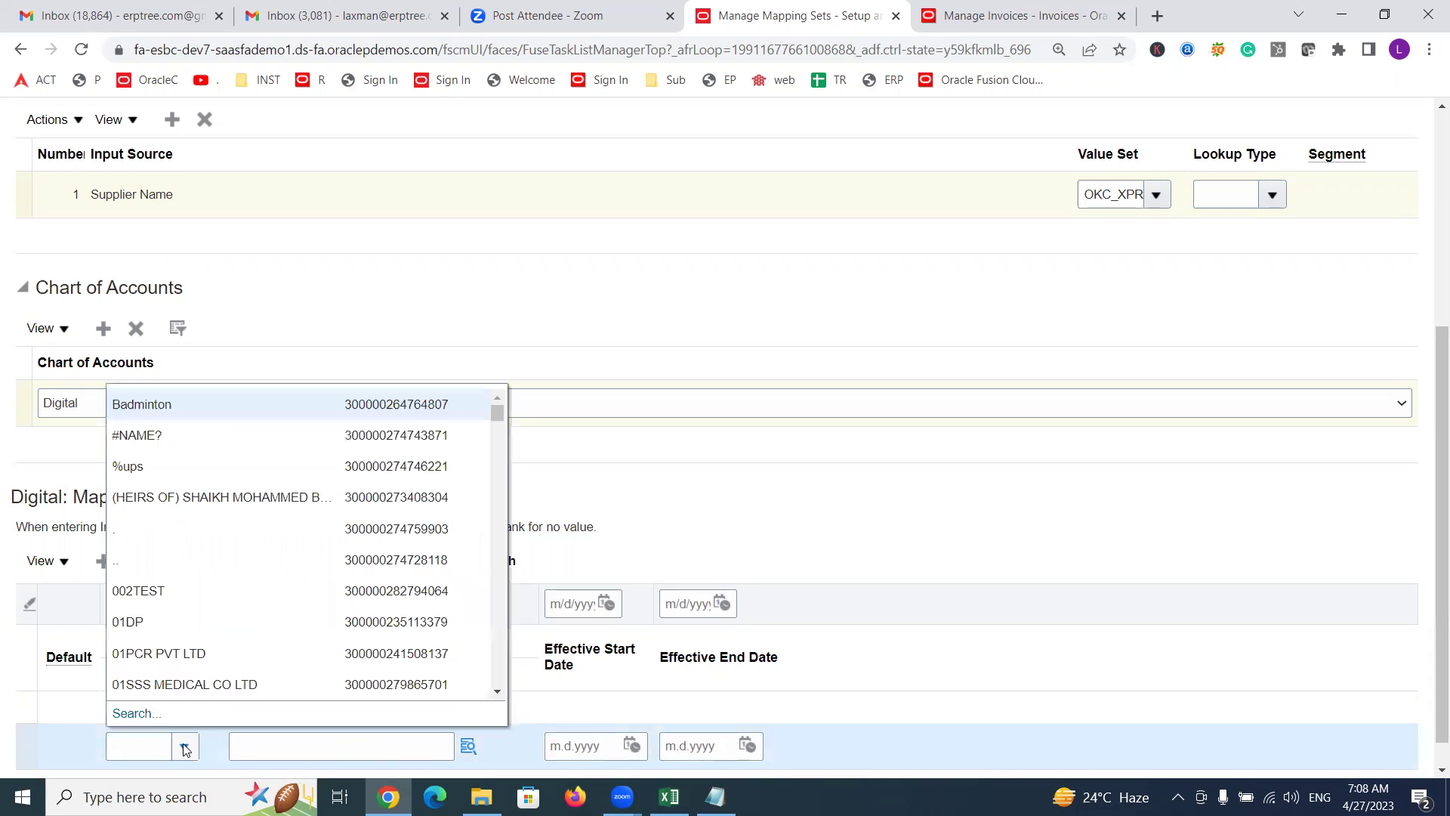
click(124, 713)
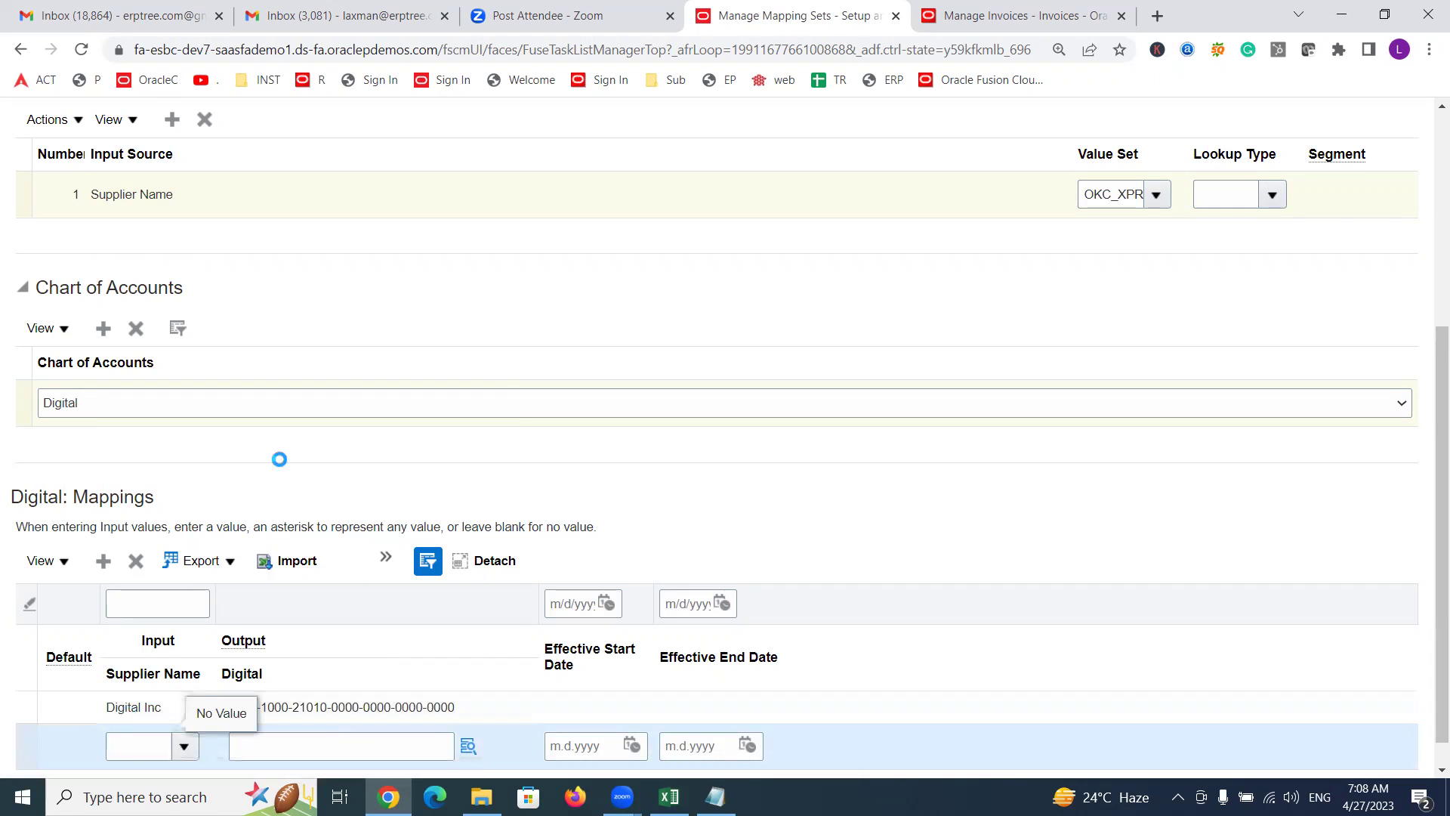
click(747, 394)
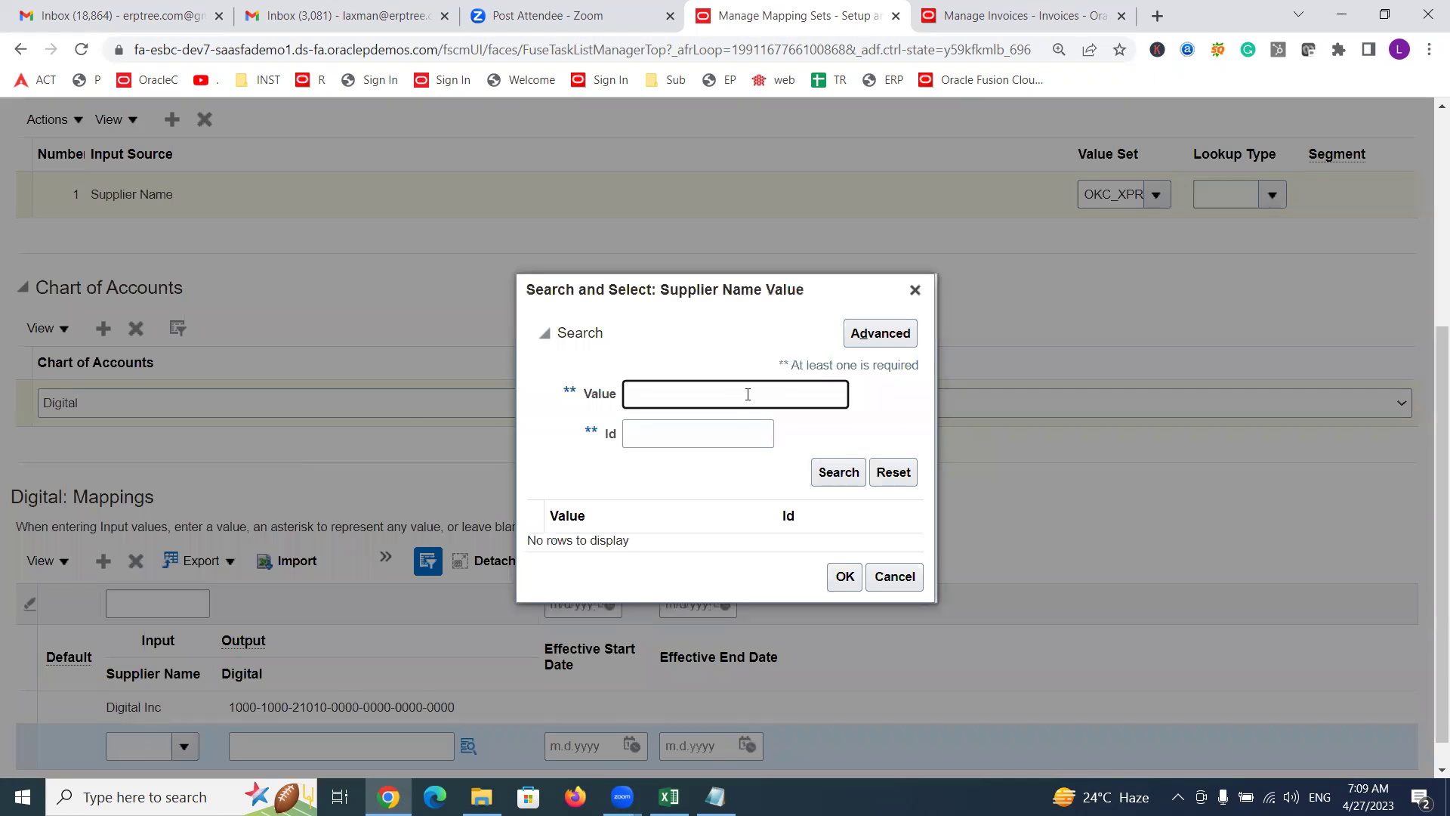
text(A)
key(BackSpace)
text(ABC)
click(839, 473)
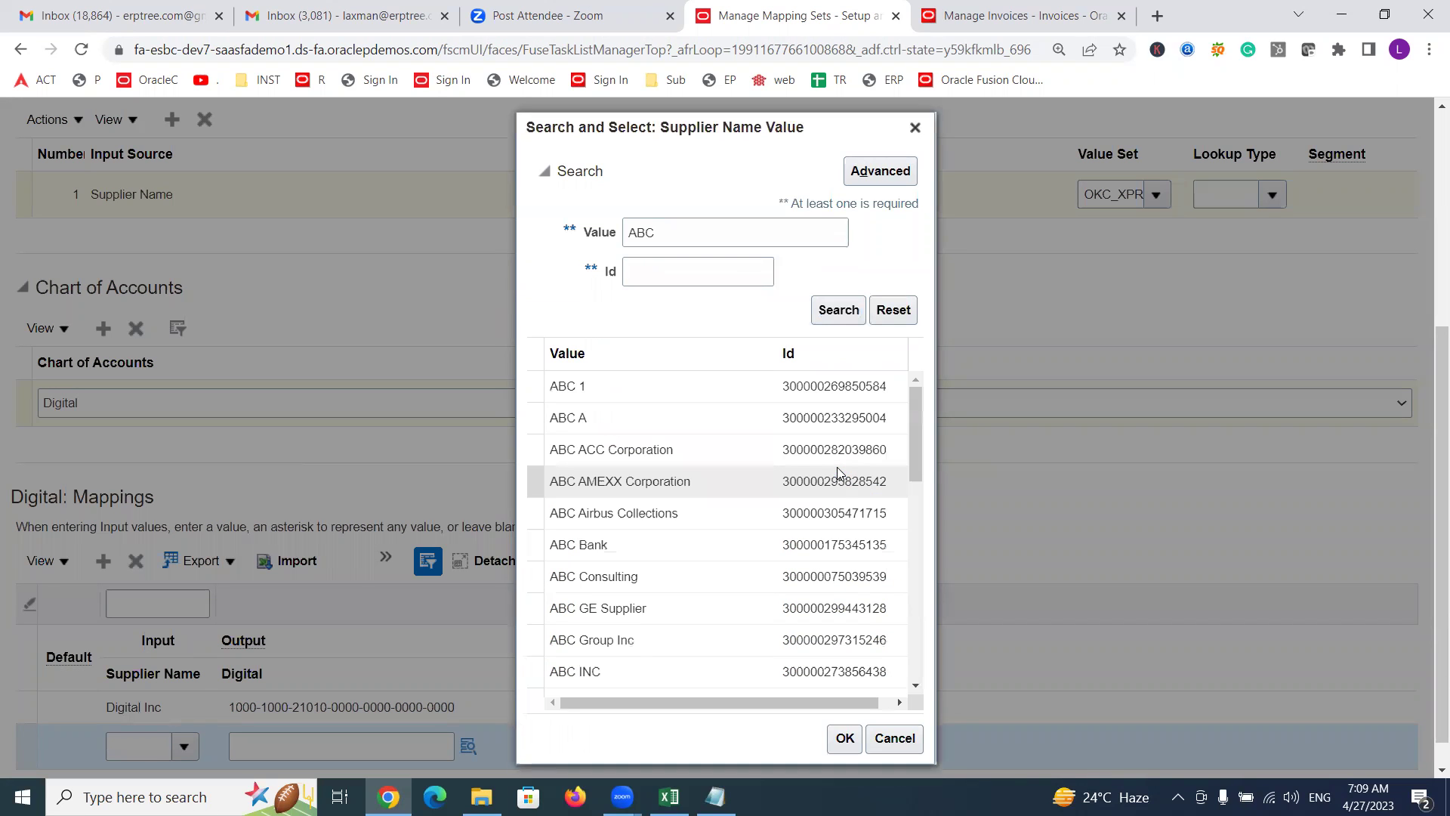
click(643, 450)
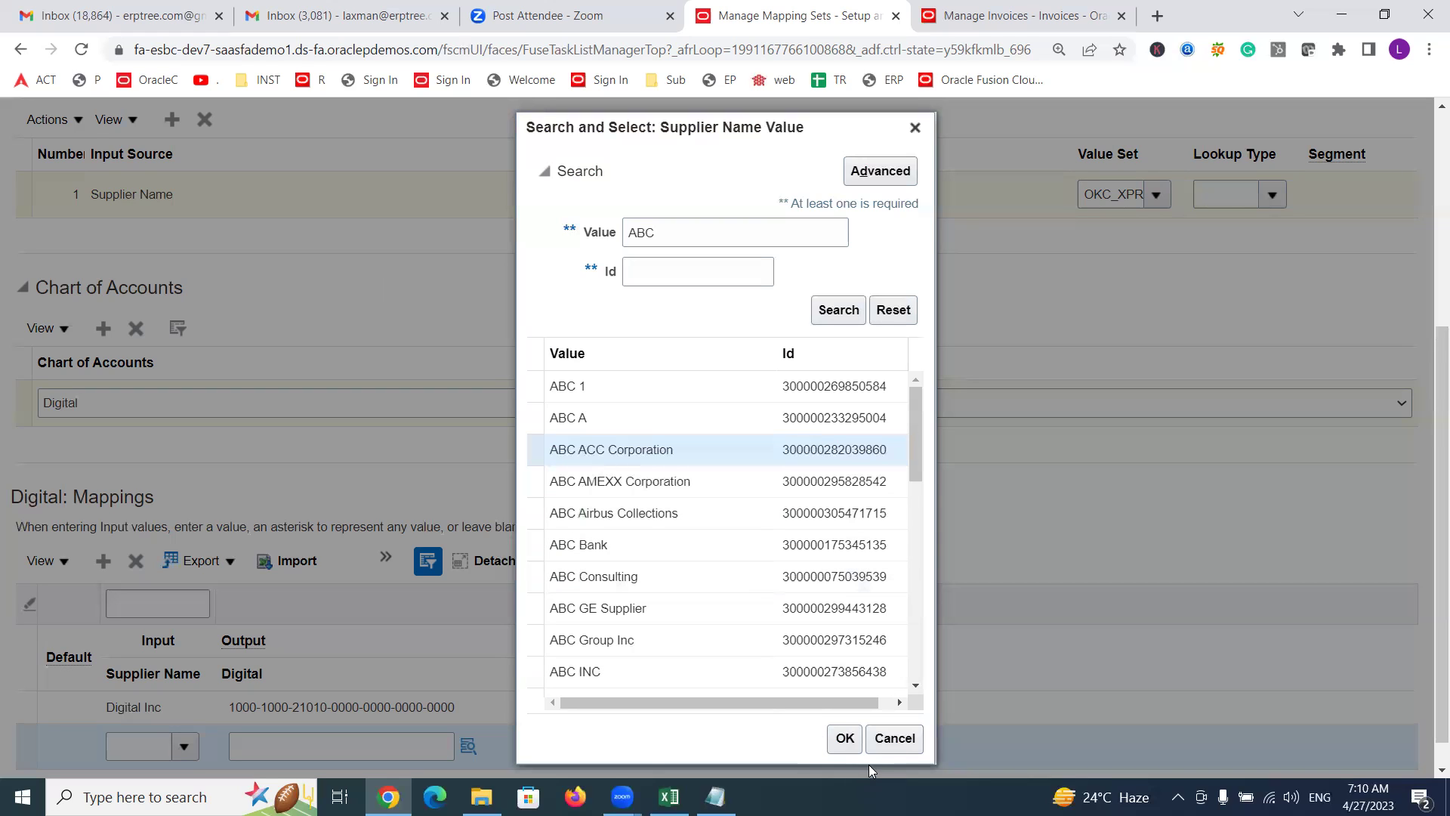
click(843, 740)
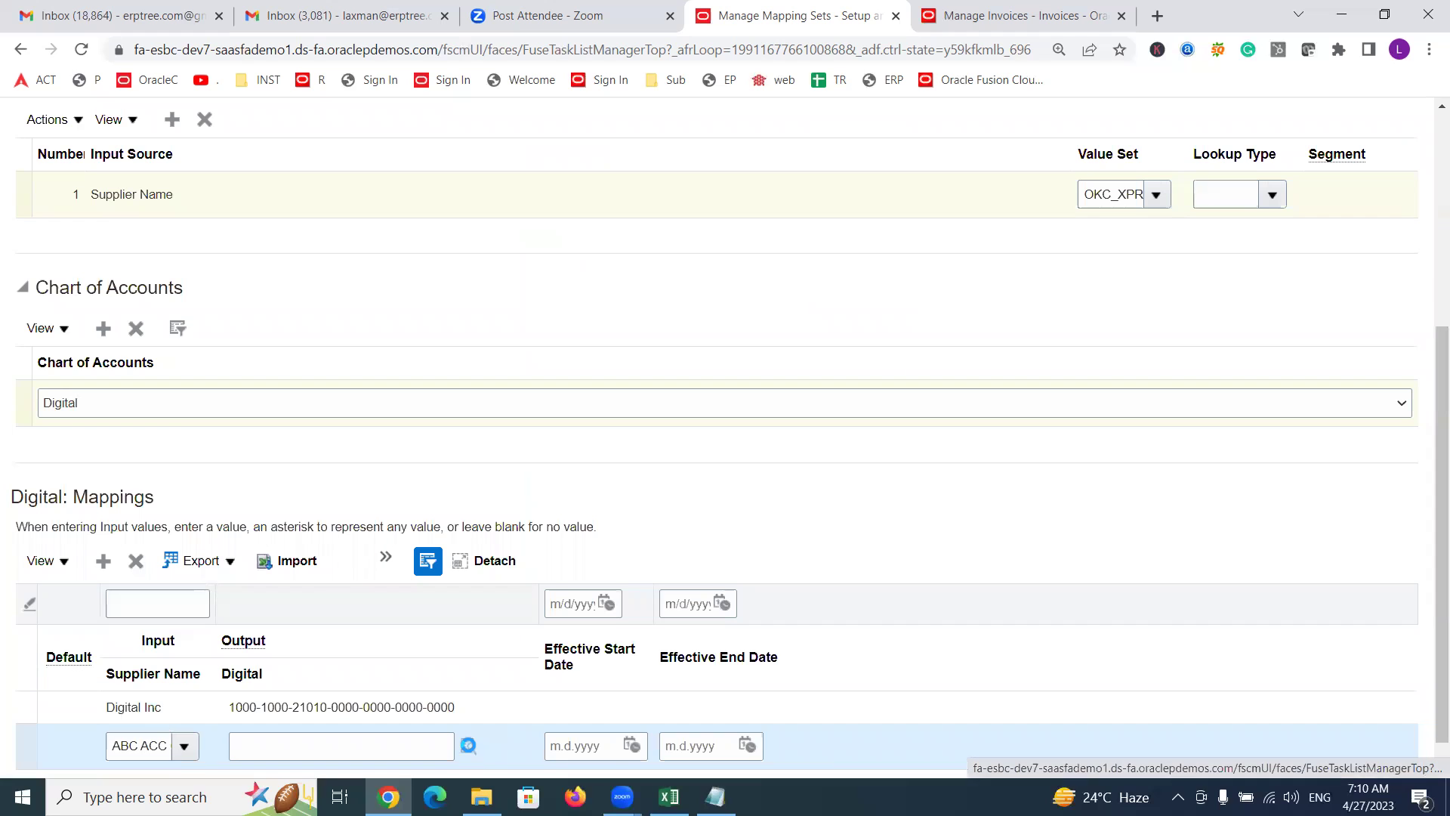
click(468, 746)
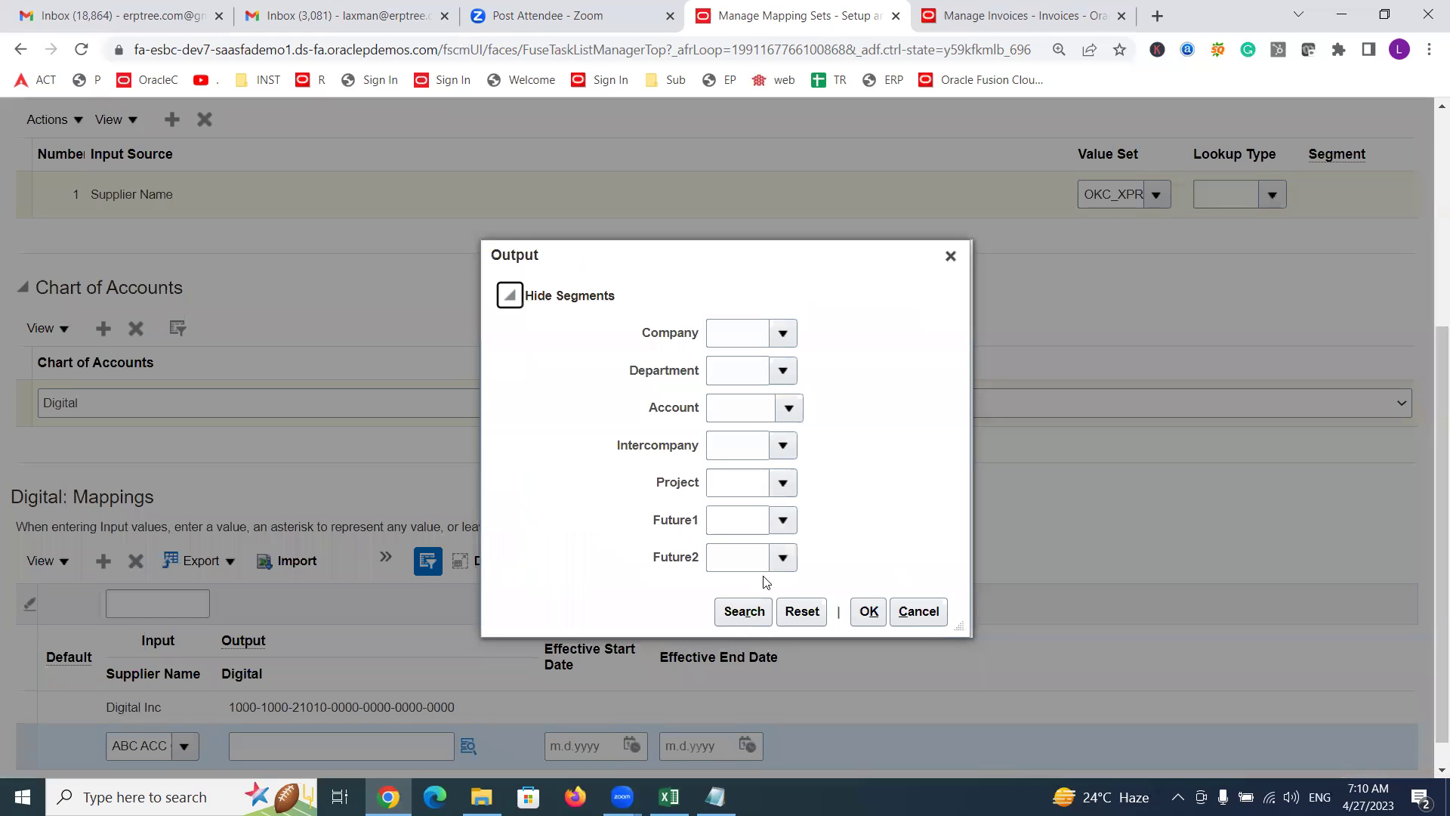
click(741, 608)
click(635, 453)
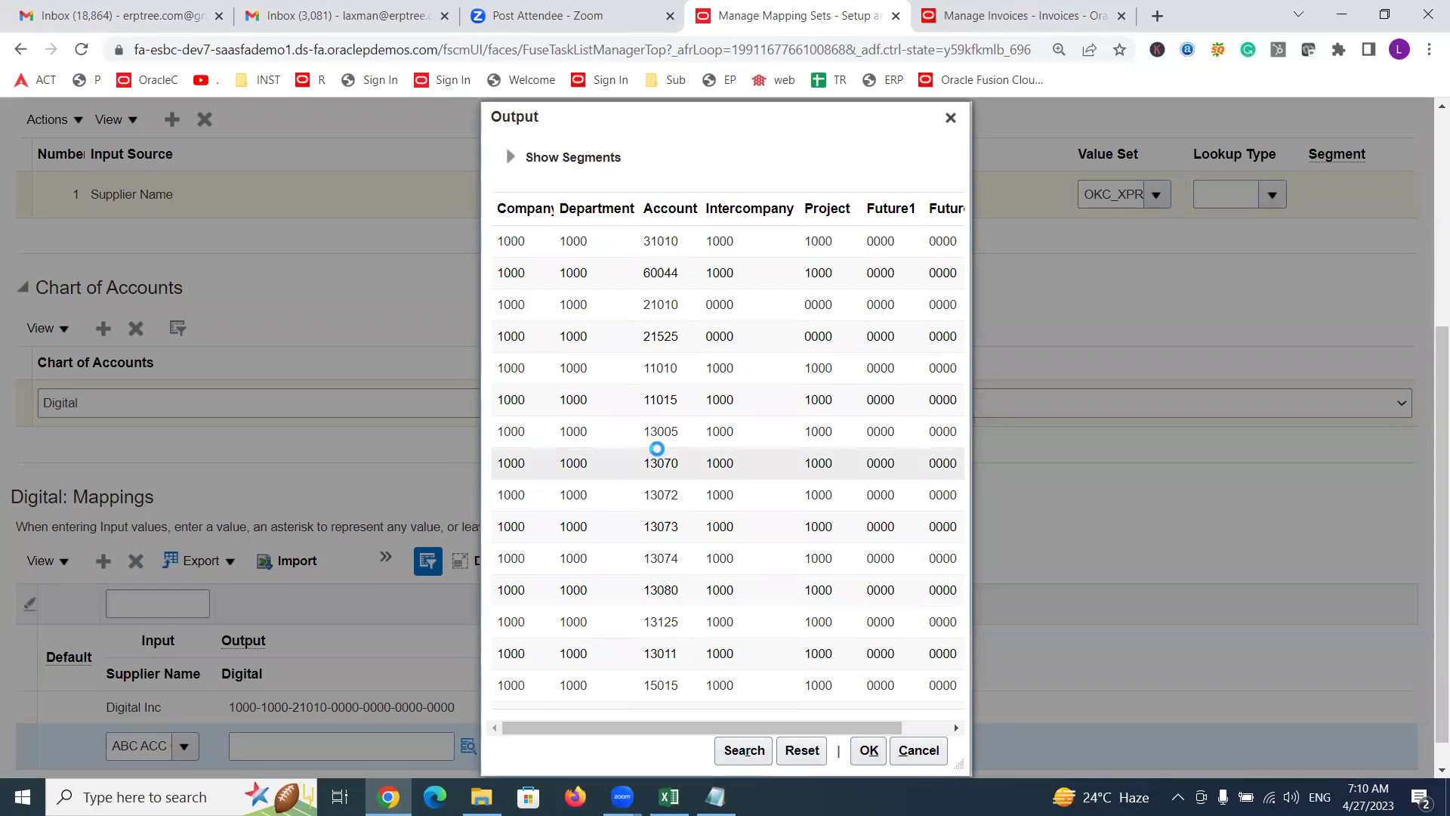
click(868, 750)
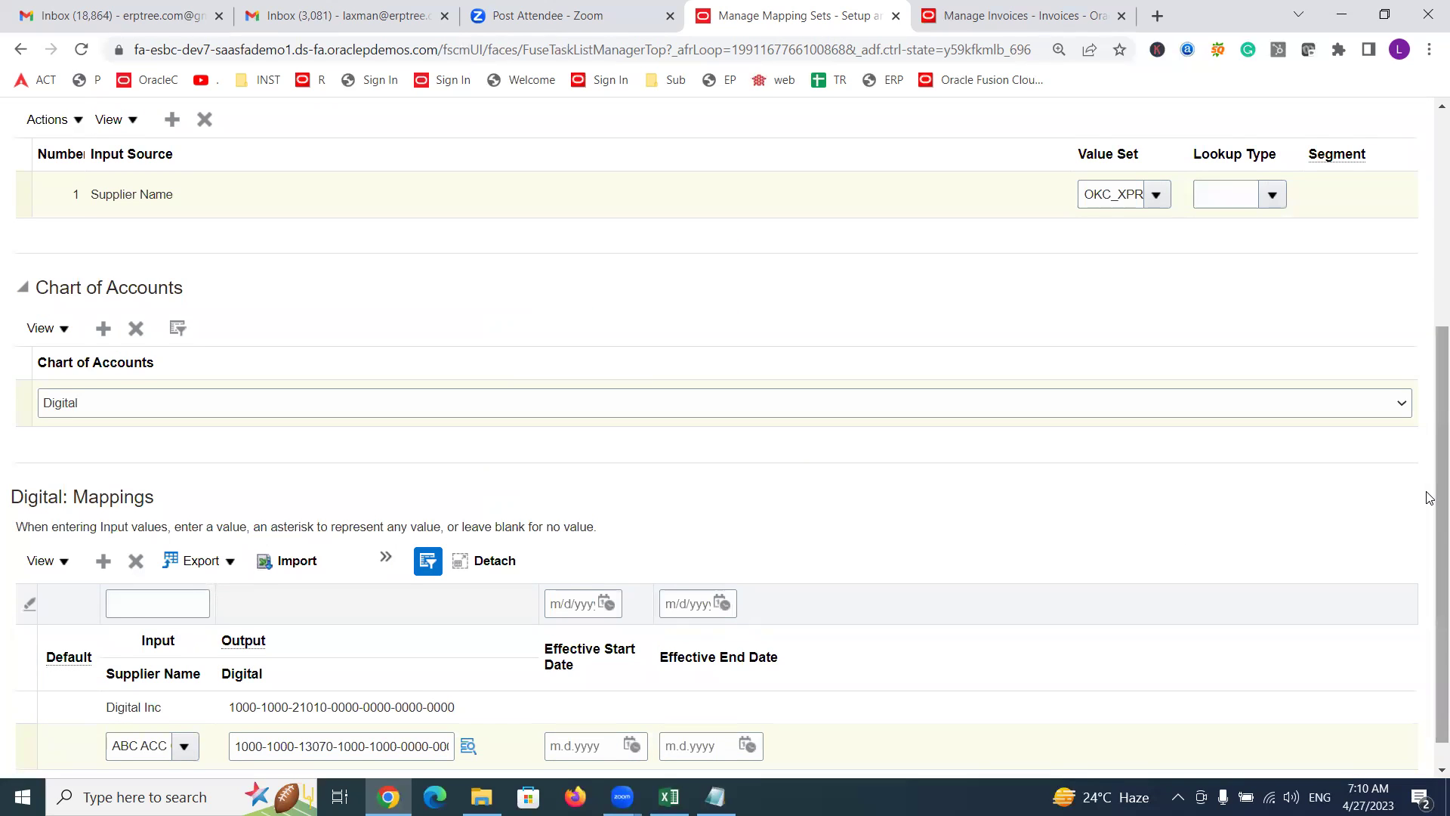
Step: Save the Digital Liability Mapping set and close it
scroll(1428, 498, down, 1)
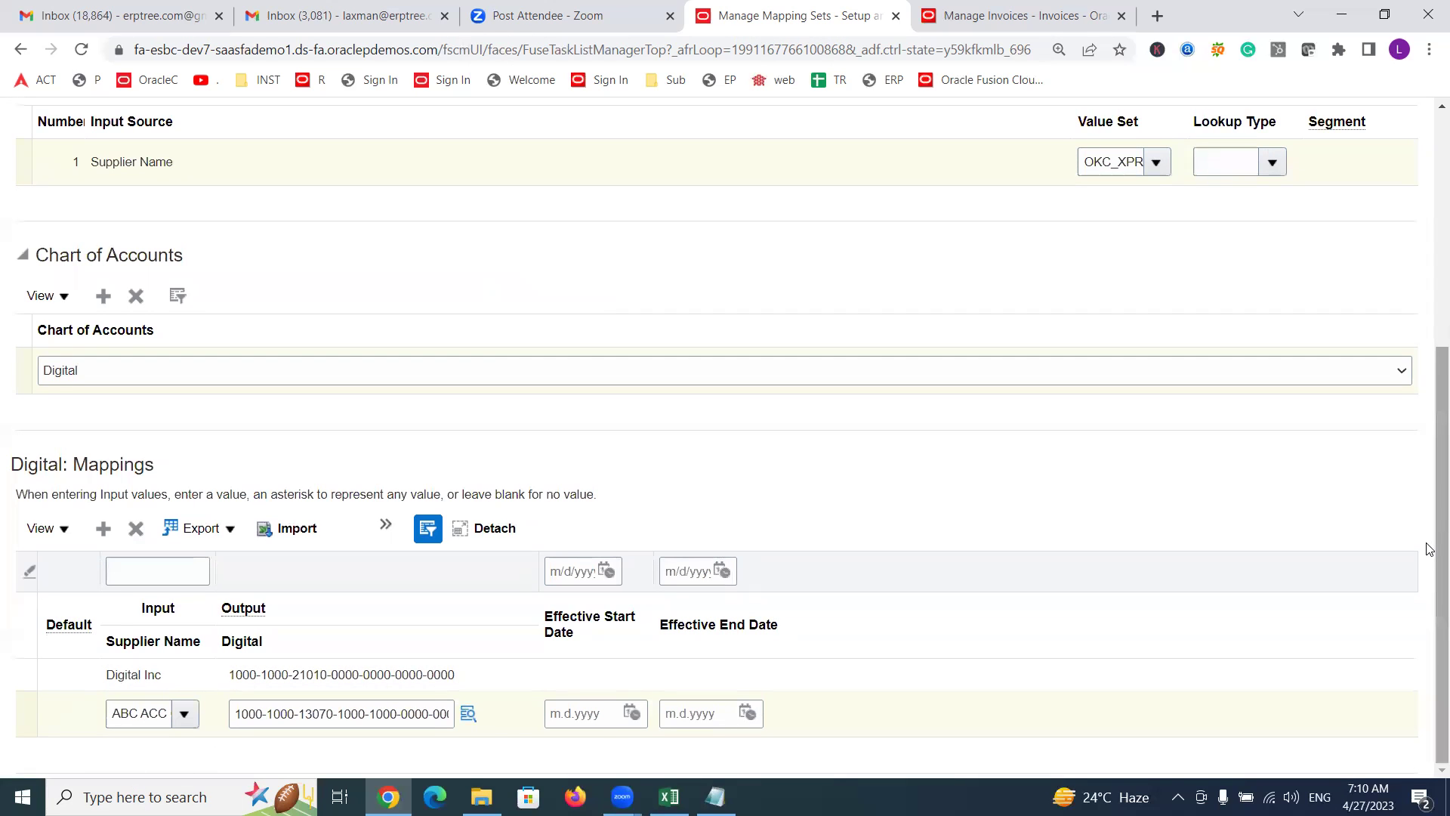
drag(1427, 554, 1427, 231)
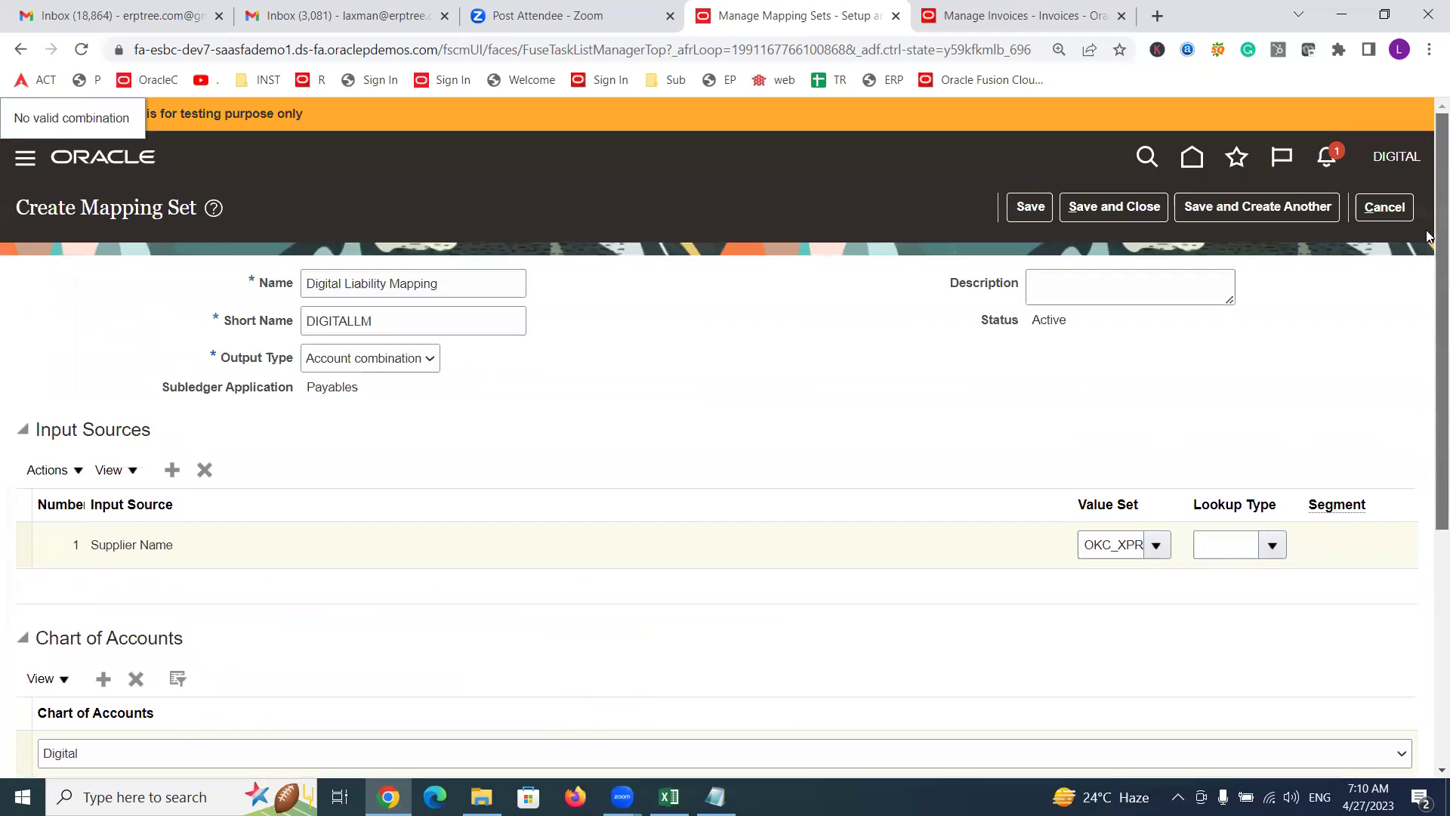
click(1089, 202)
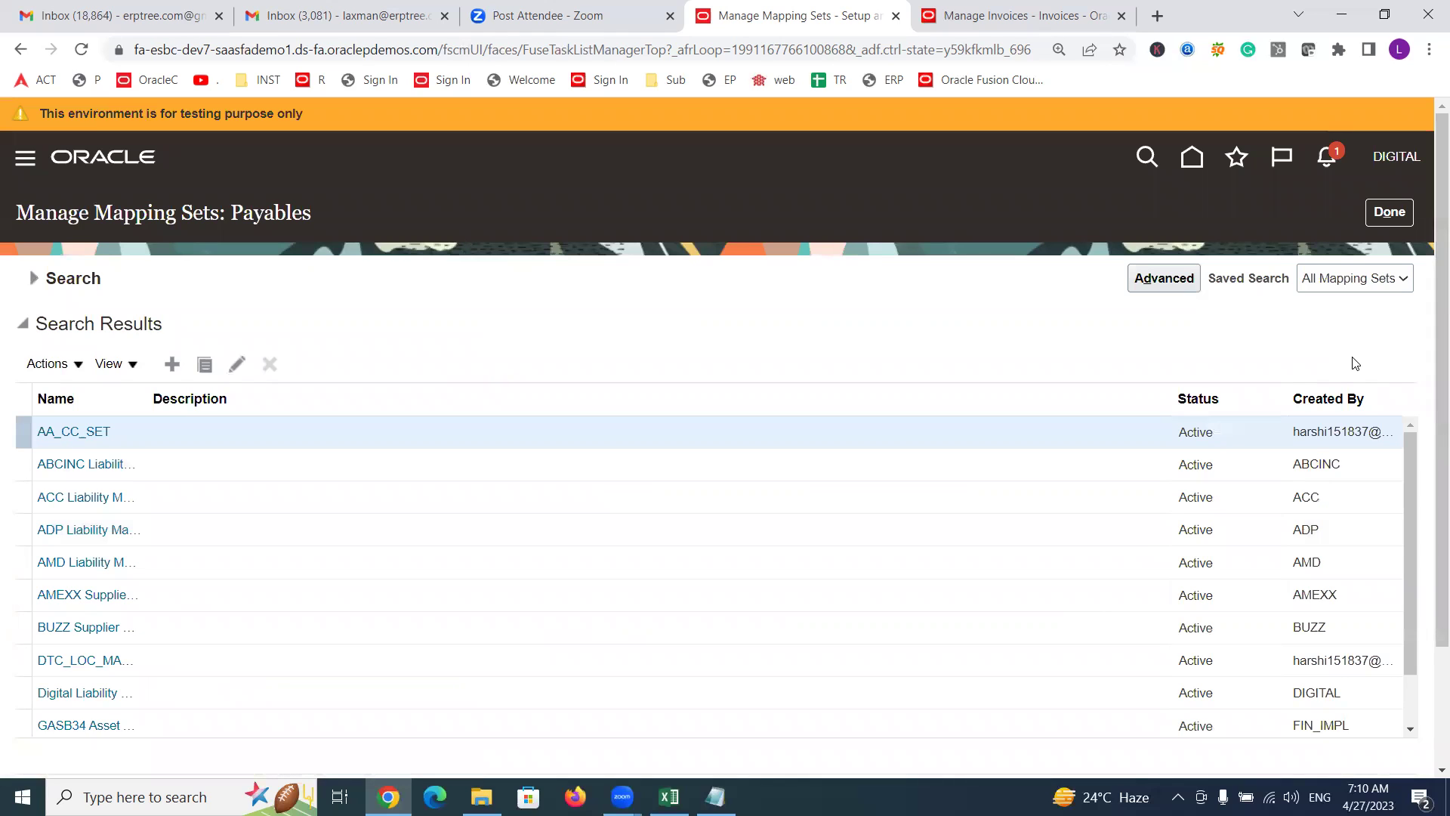
Step: Finish managing mapping sets and open the Manage Account Rules task from the subledger accounting task list
click(1390, 213)
drag(1429, 521, 1429, 694)
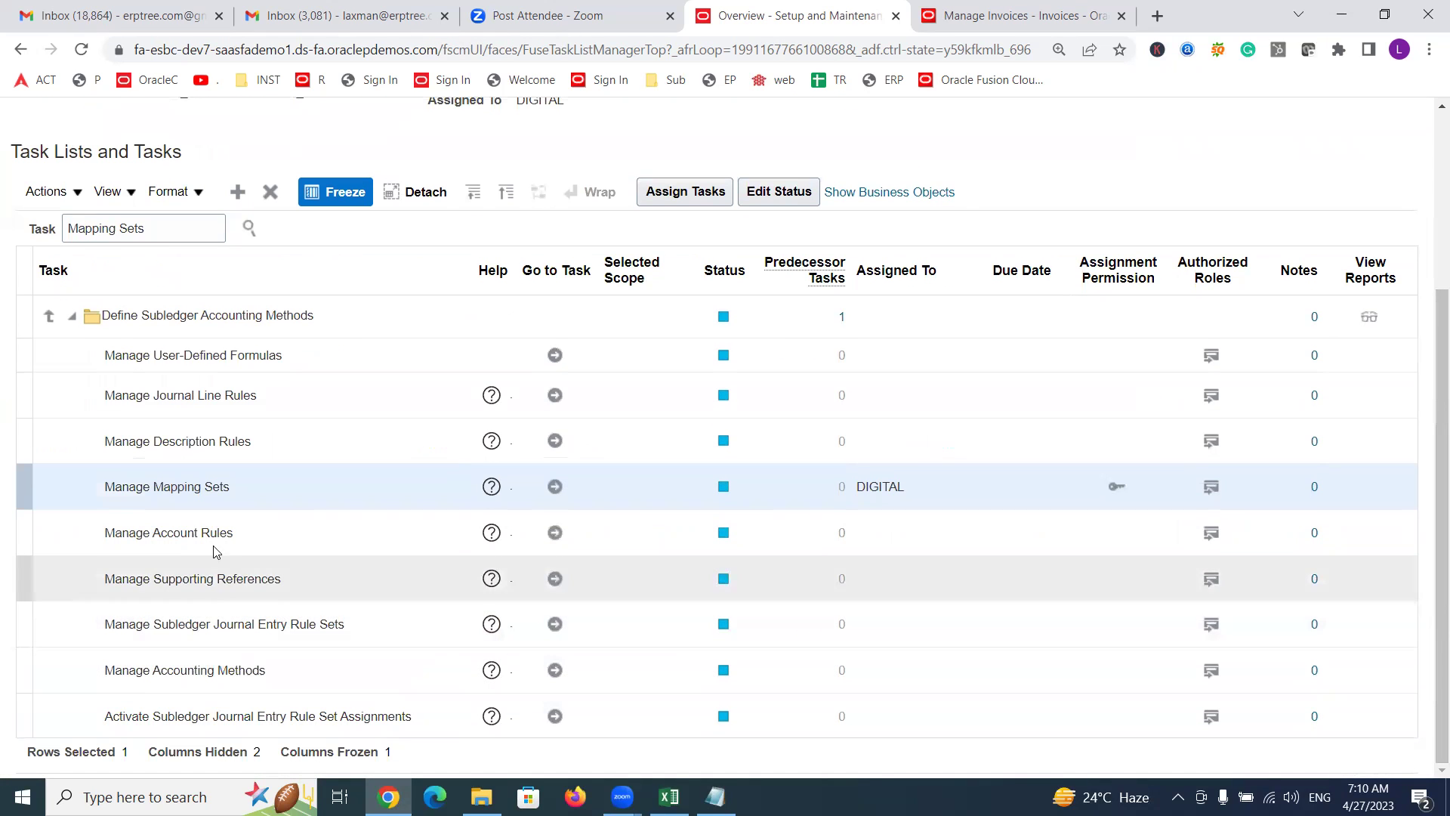
click(205, 538)
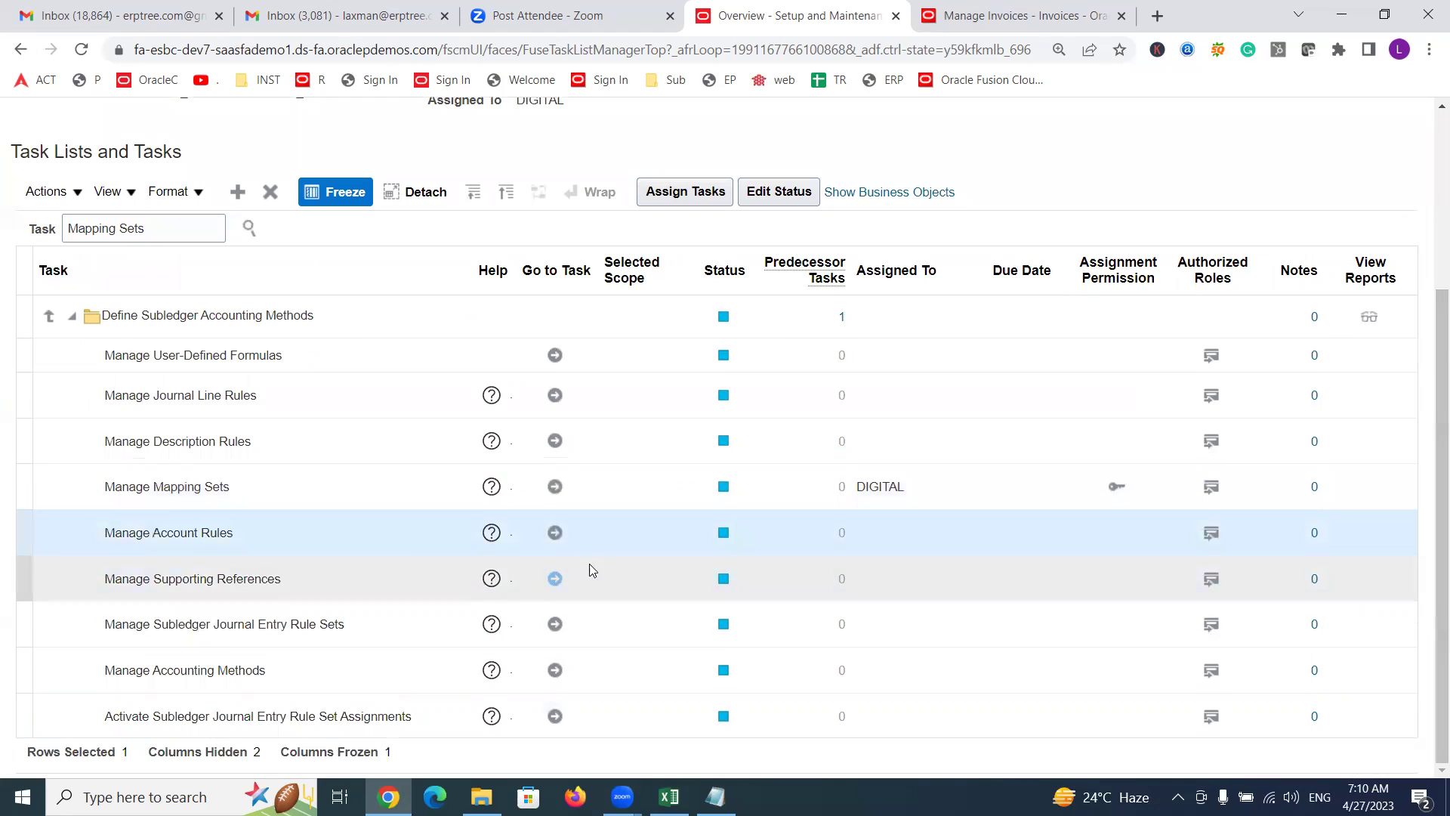
click(555, 536)
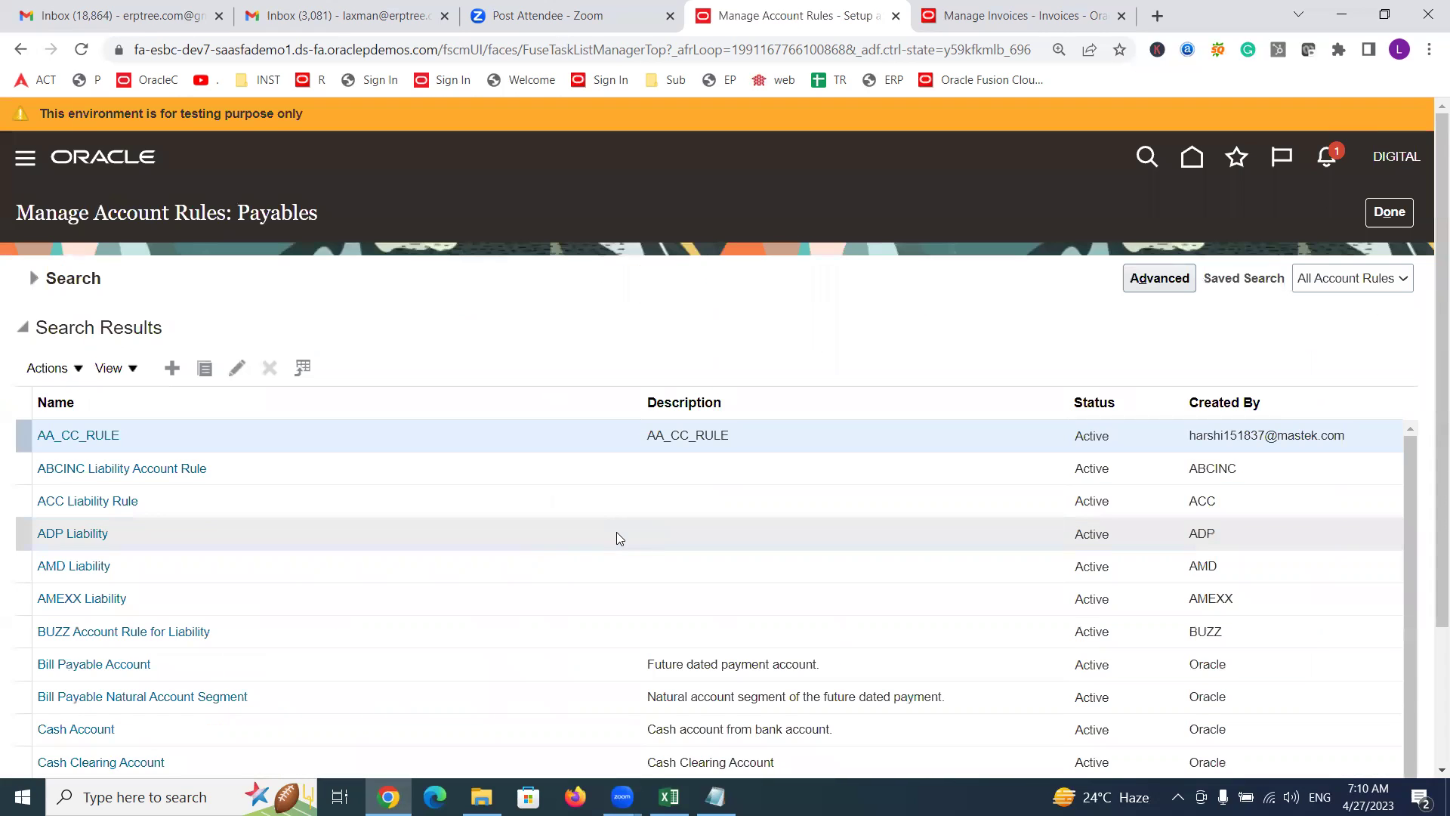
Step: Create a new Payables account rule named Digital Liability Rule with the short name DIGITALLR
click(162, 372)
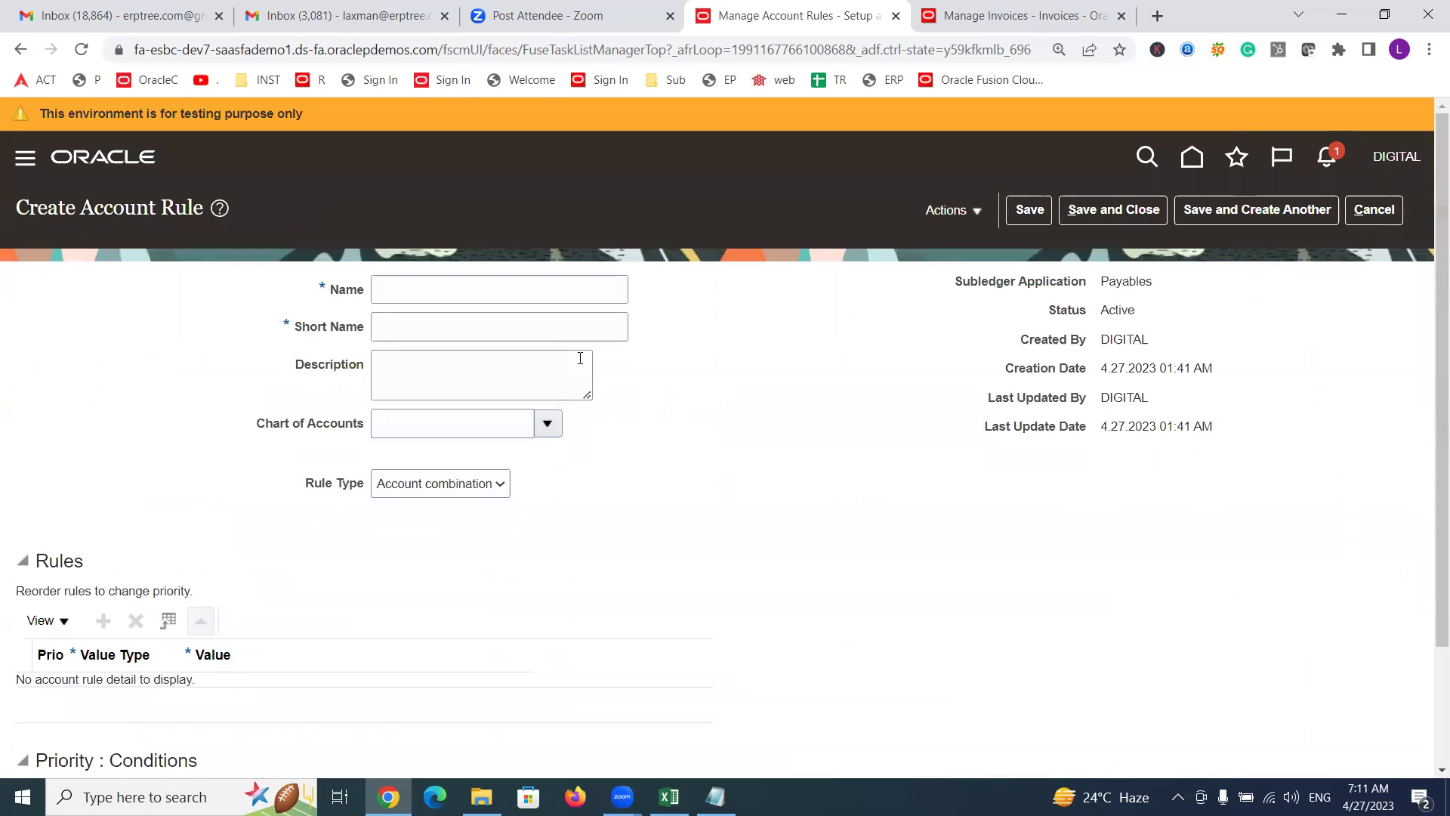
click(423, 290)
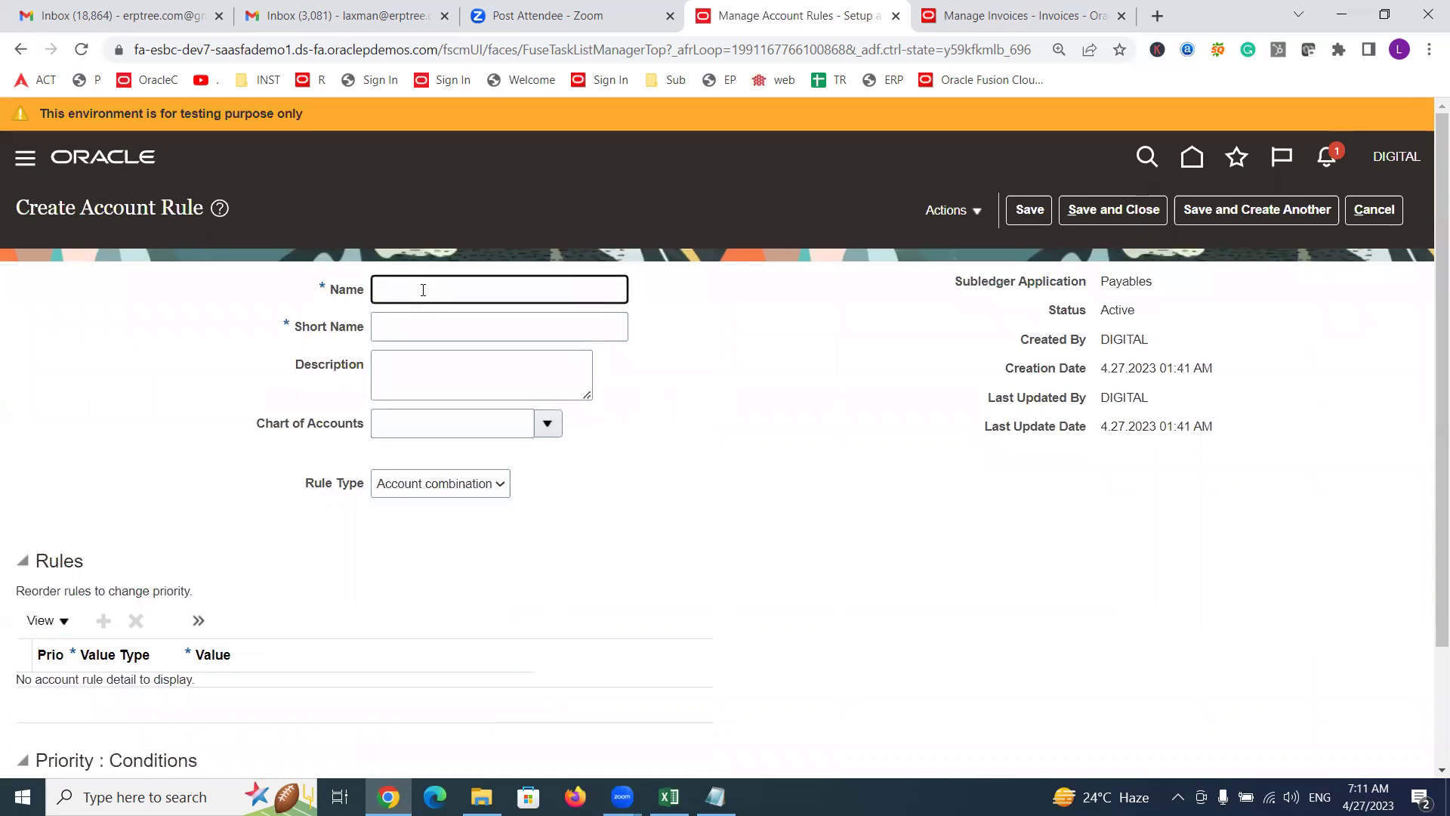
text(Digital Liabi)
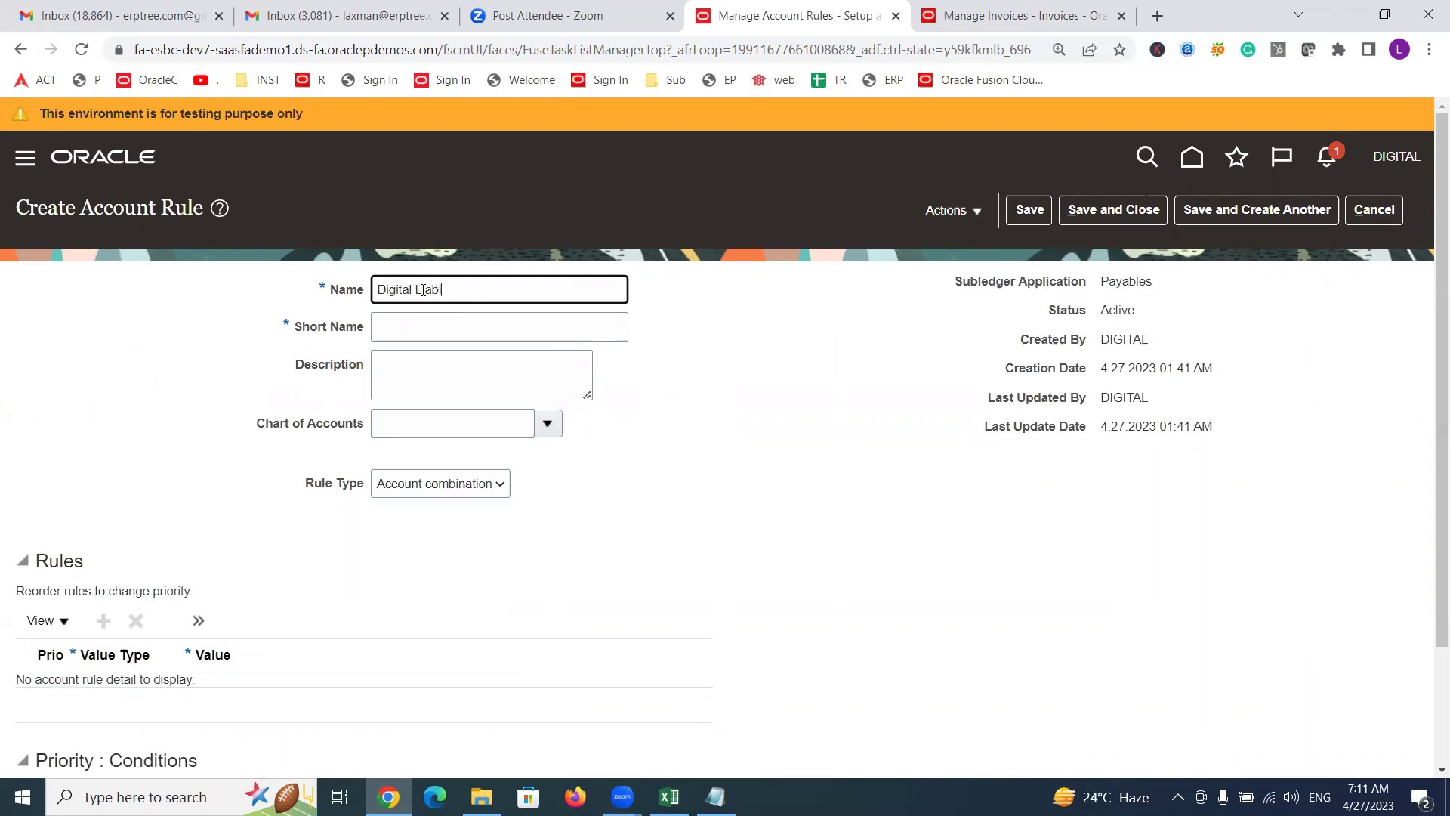
text(lity Rule)
click(501, 333)
text(Dig)
key(BackSpace)
key(BackSpace)
text(IGITALLR)
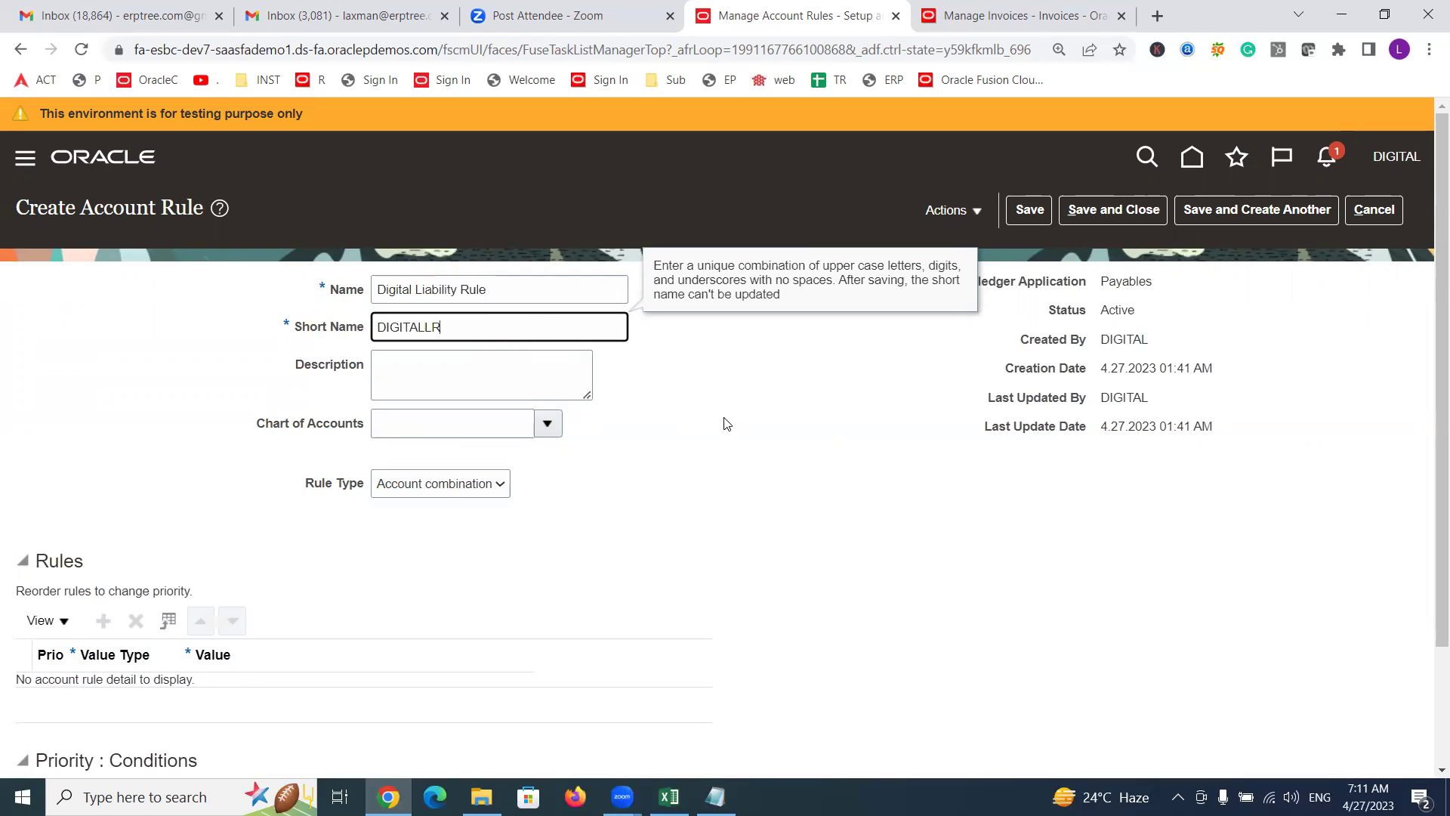
Step: Set the account rule's chart of accounts to Digital and add a first row to its rules
click(474, 427)
text(DIGI)
key(Tab)
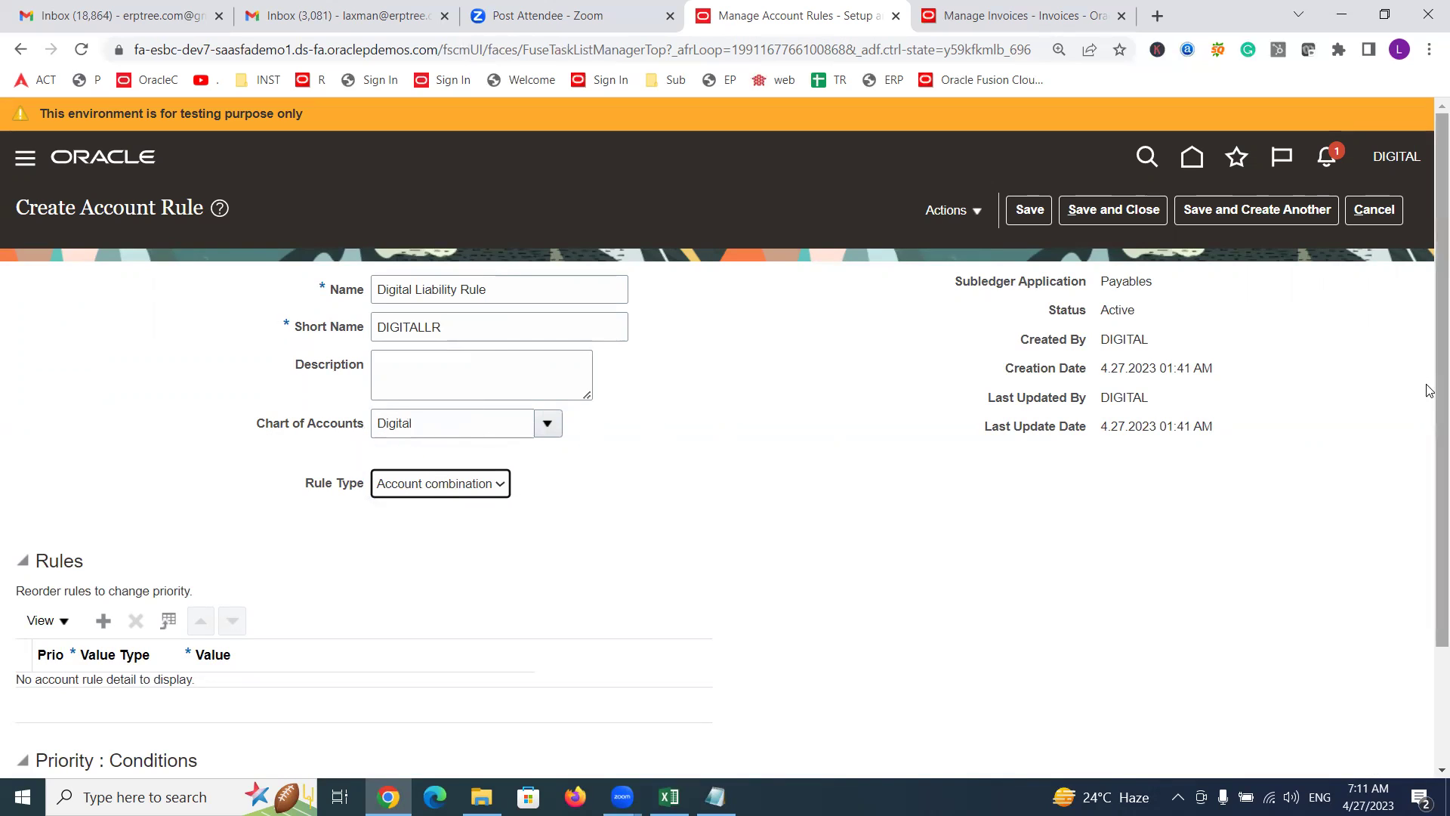
click(103, 621)
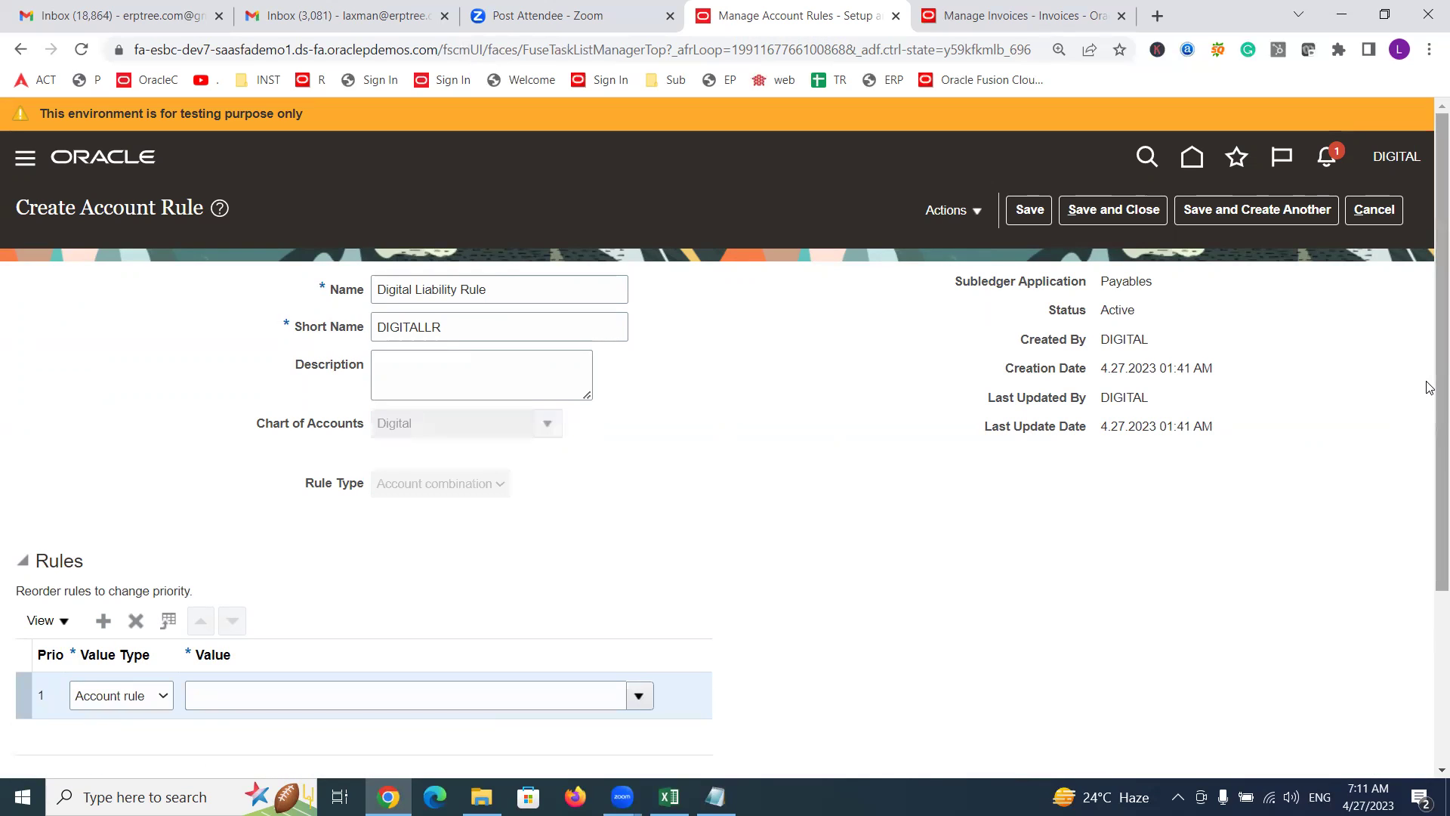
Step: Set the value type of the first rule row to Constant
scroll(1431, 412, down, 1)
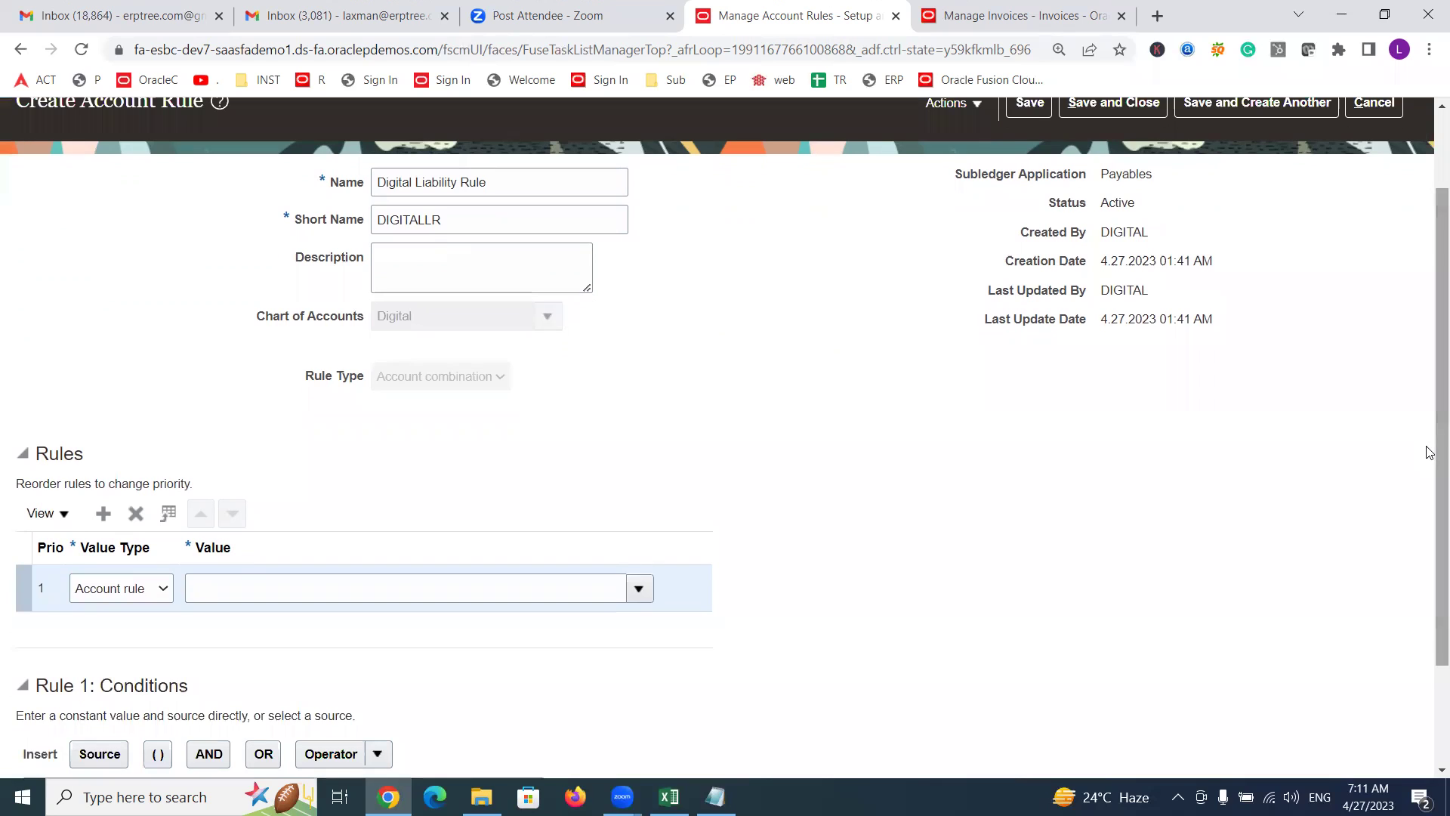
click(140, 593)
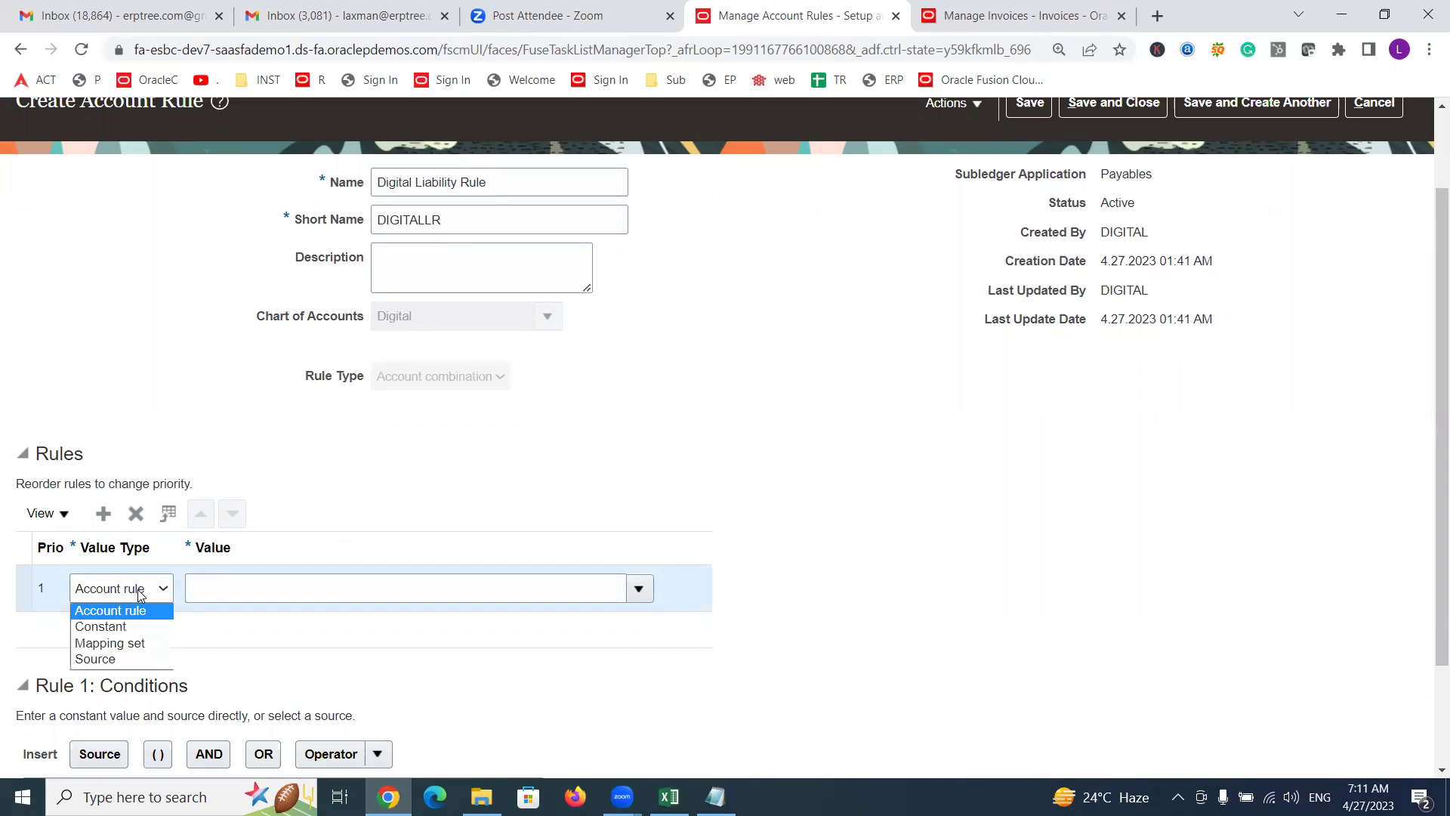
click(136, 625)
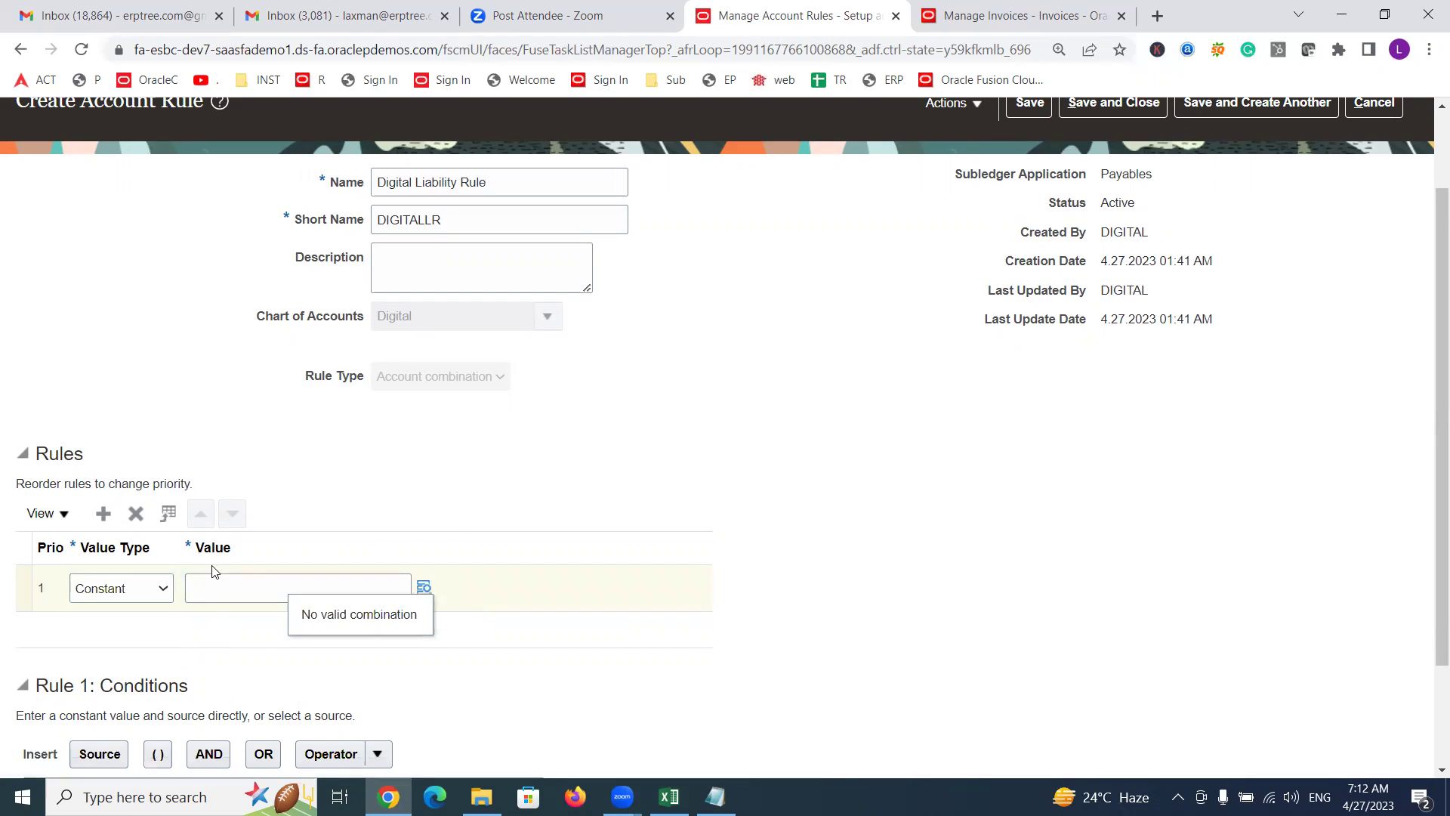
click(446, 592)
Step: Switch the first rule row's value type to Source and choose Invoice Liability Account as its value
click(153, 590)
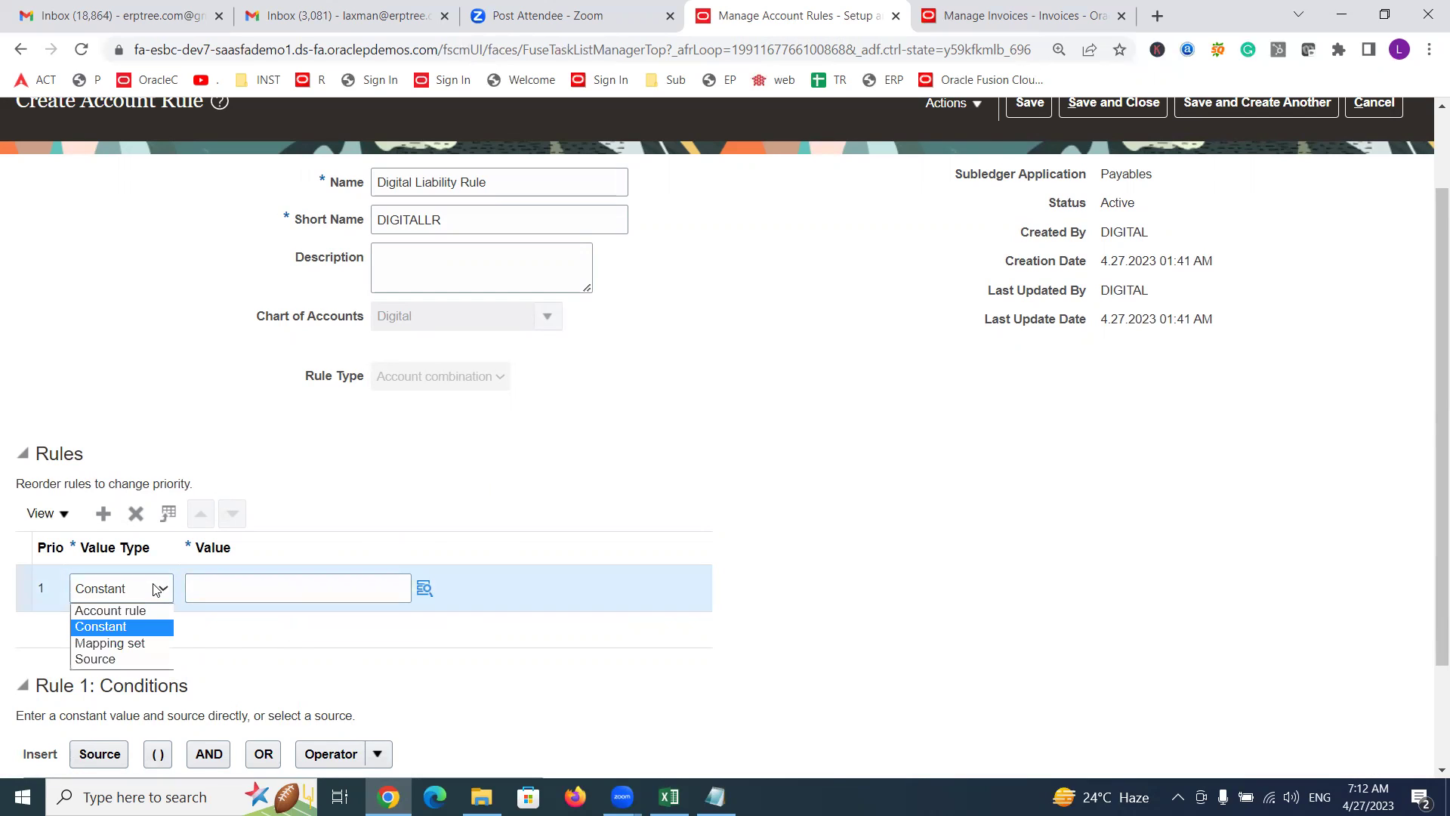
click(127, 661)
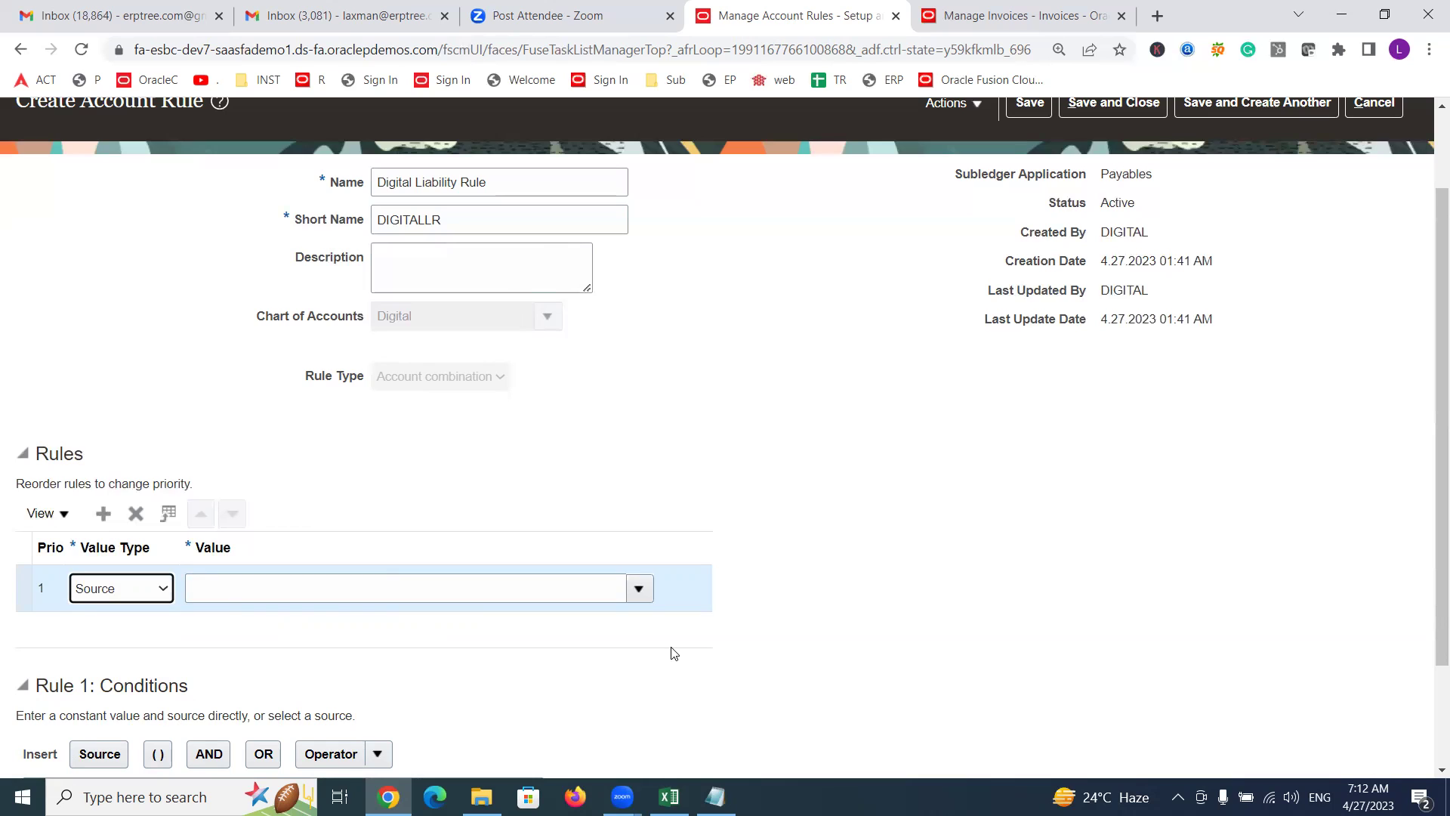
click(639, 590)
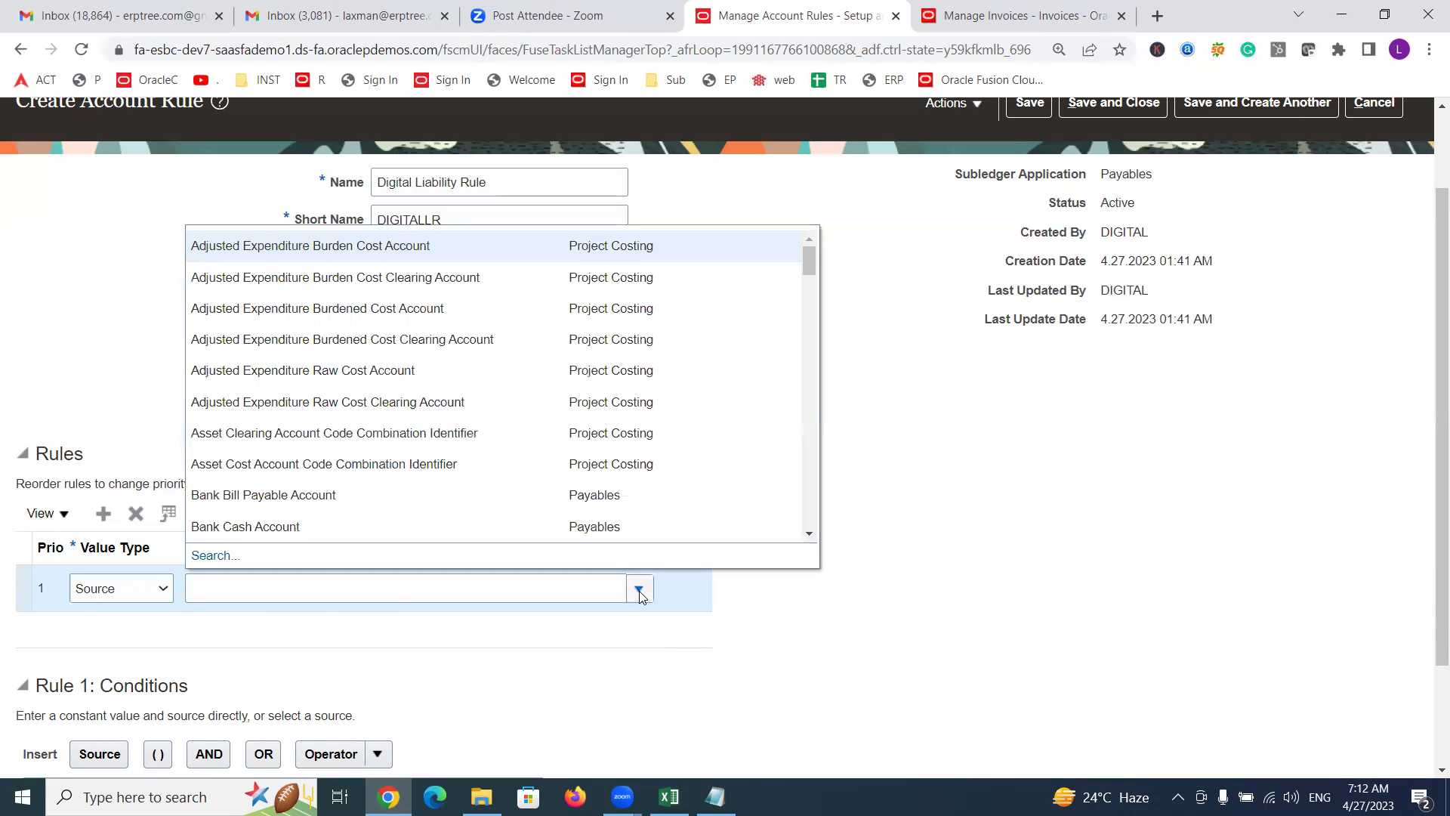
drag(809, 268, 823, 318)
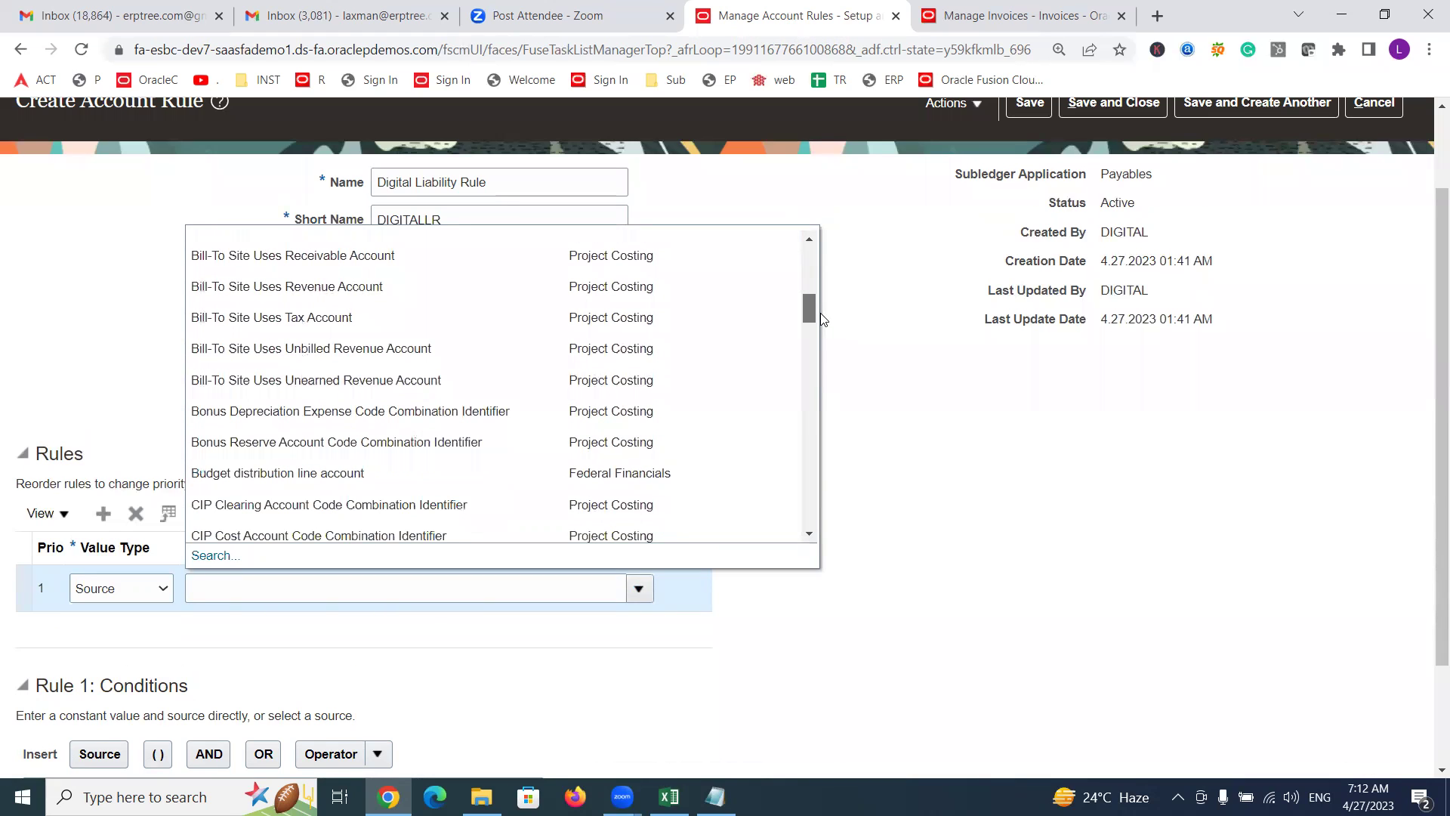
drag(823, 319, 812, 397)
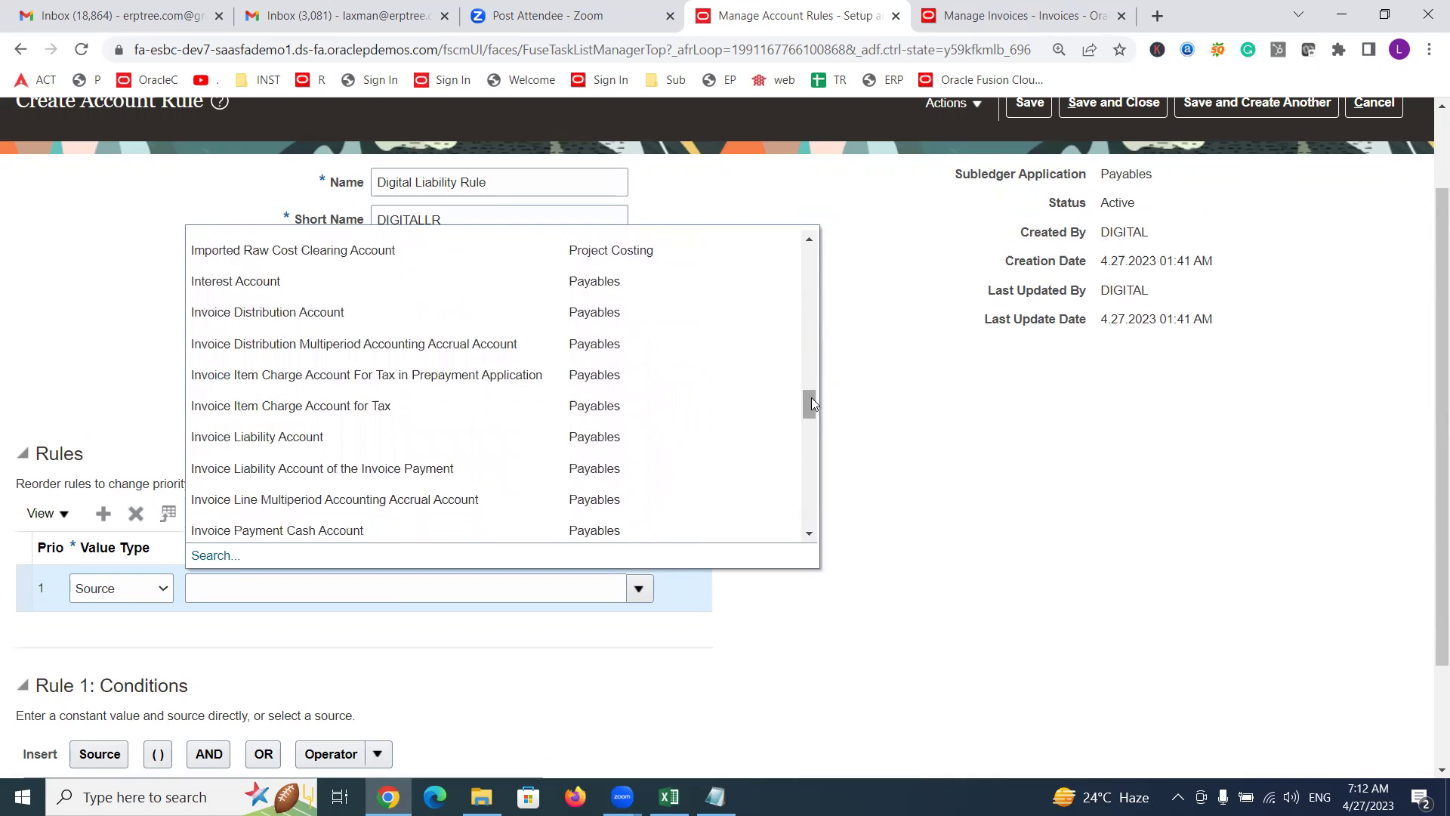
click(300, 437)
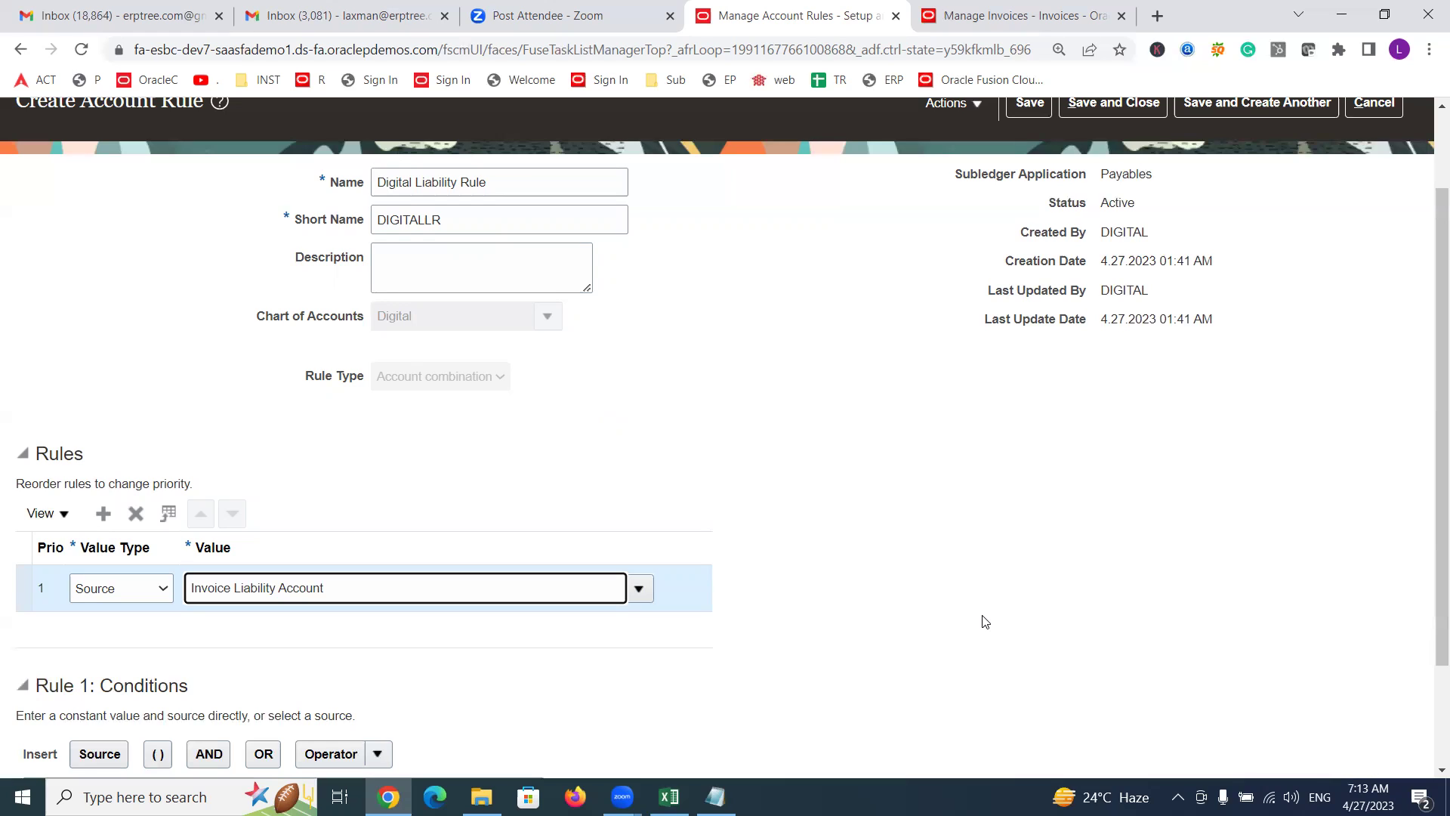
Step: Set the first rule row's value type to Mapping set and choose Digital Liability Mapping as its value
click(125, 597)
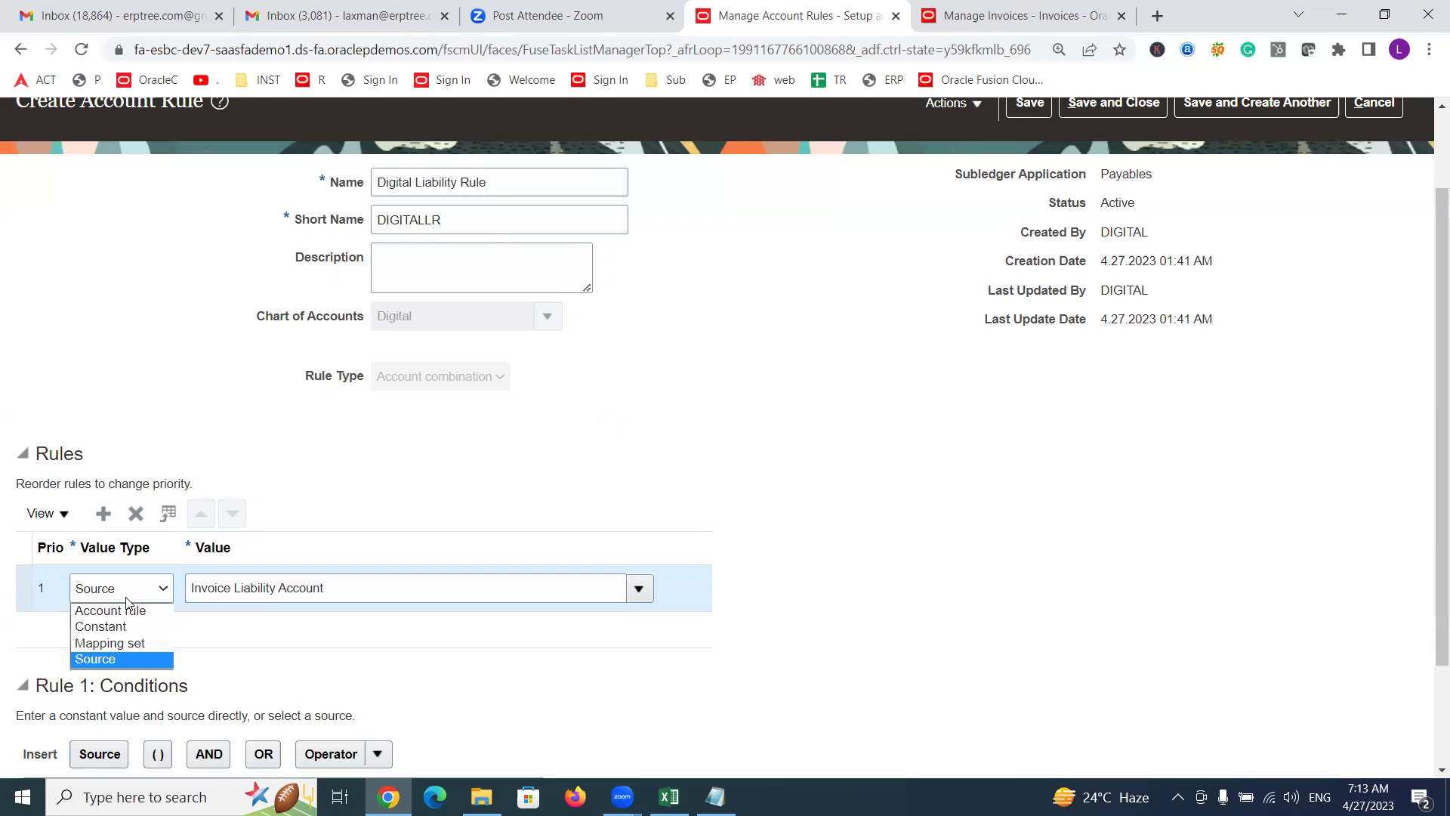
click(126, 641)
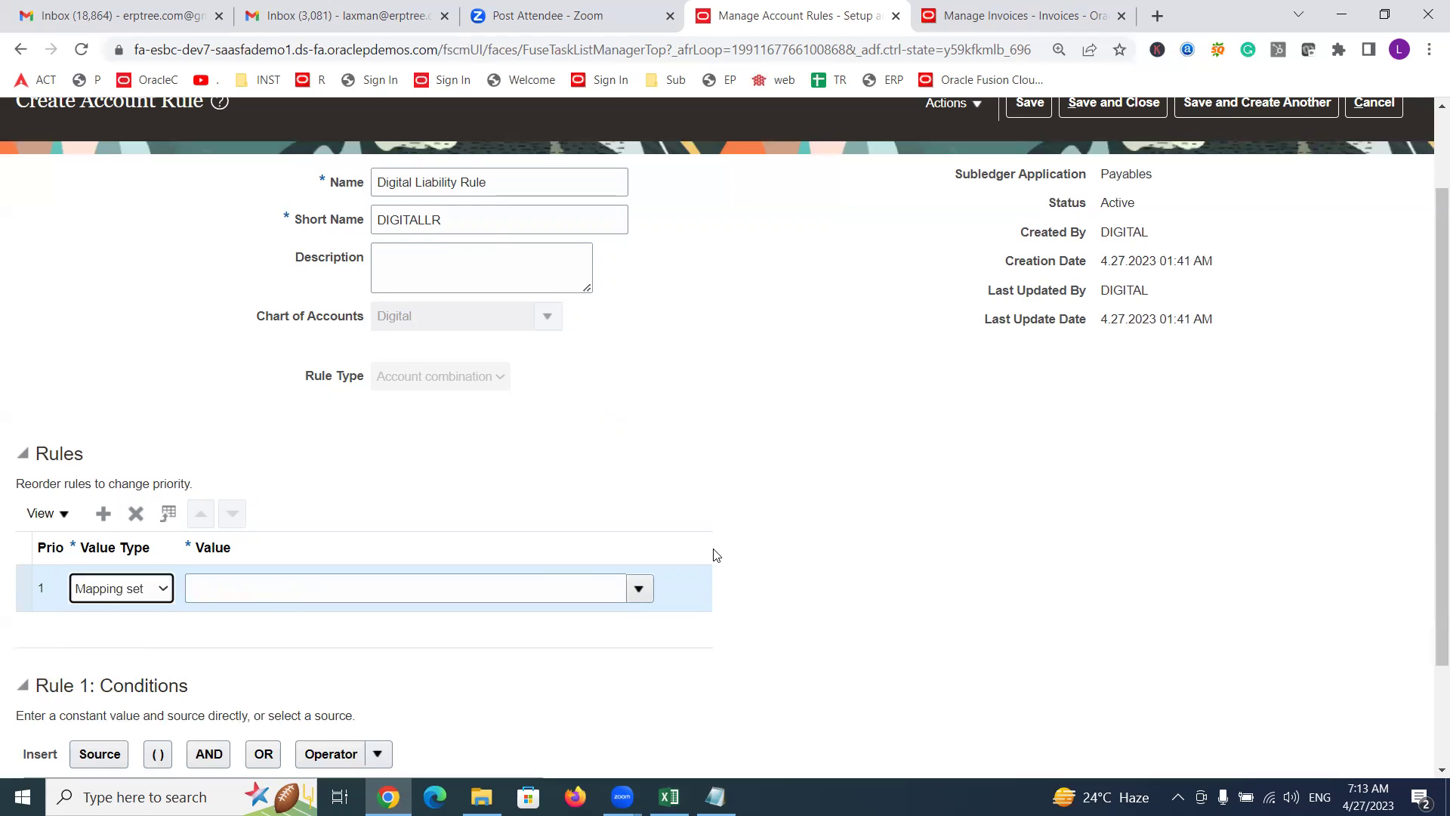
click(639, 592)
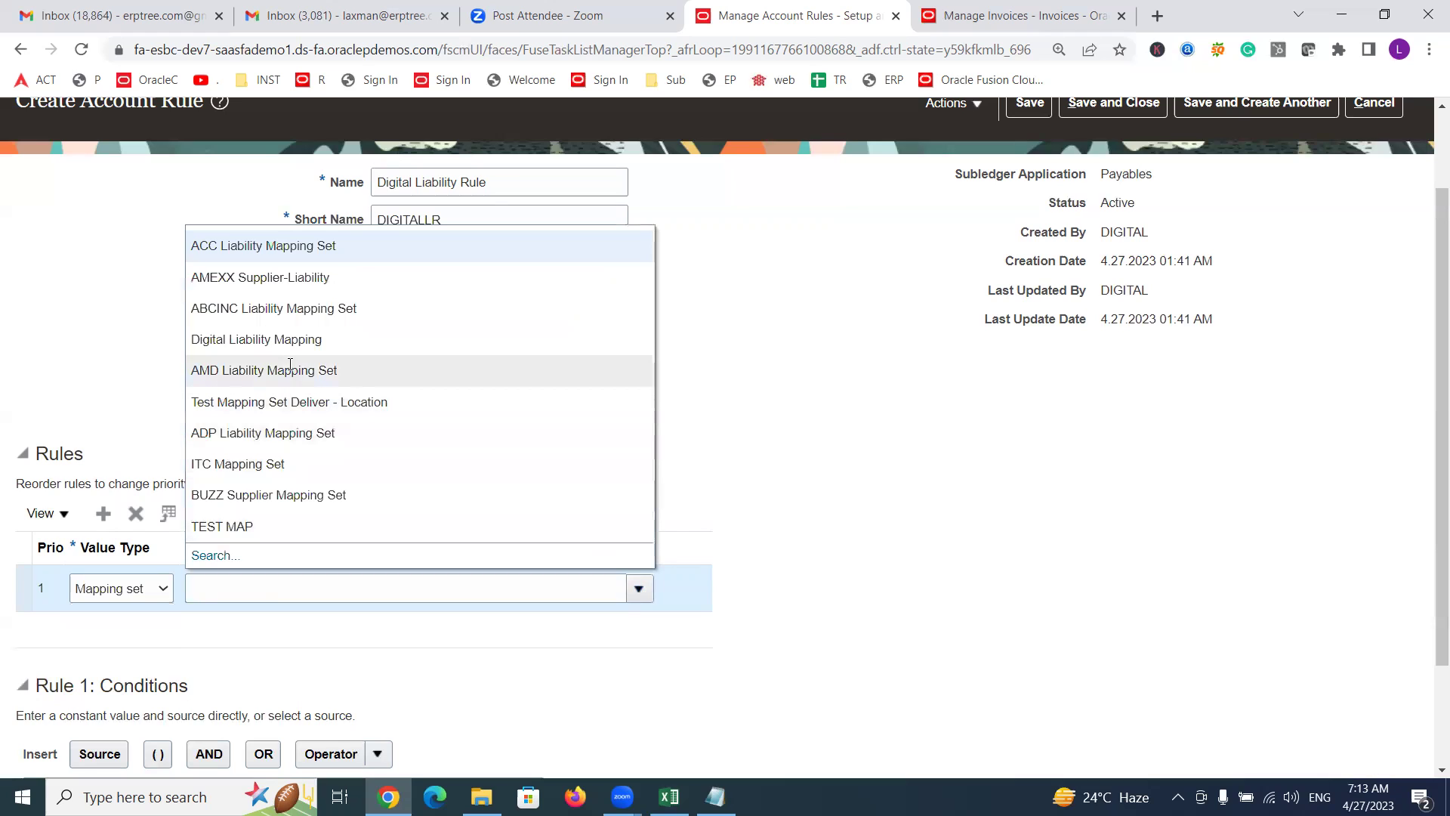
click(262, 343)
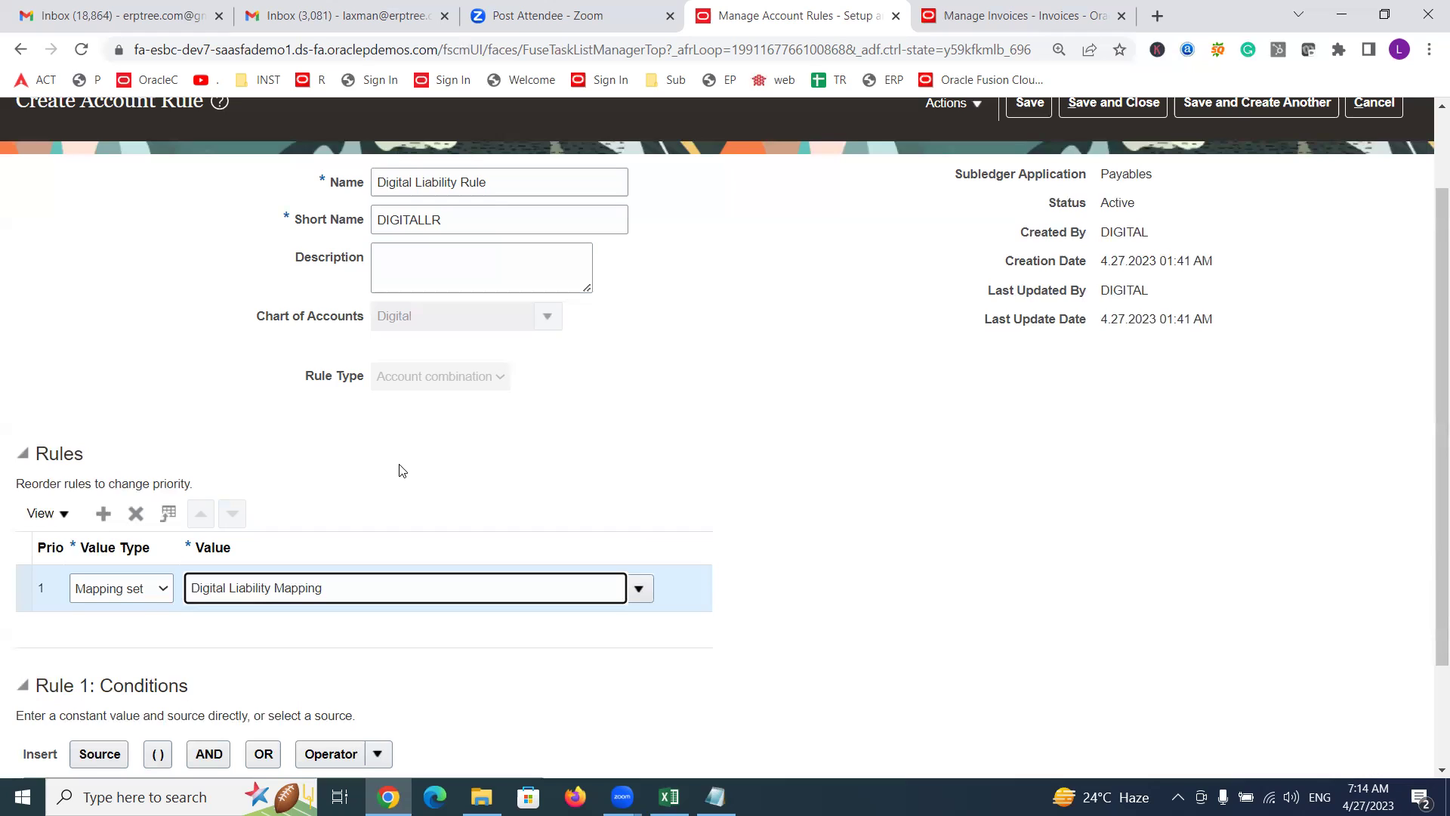
click(104, 516)
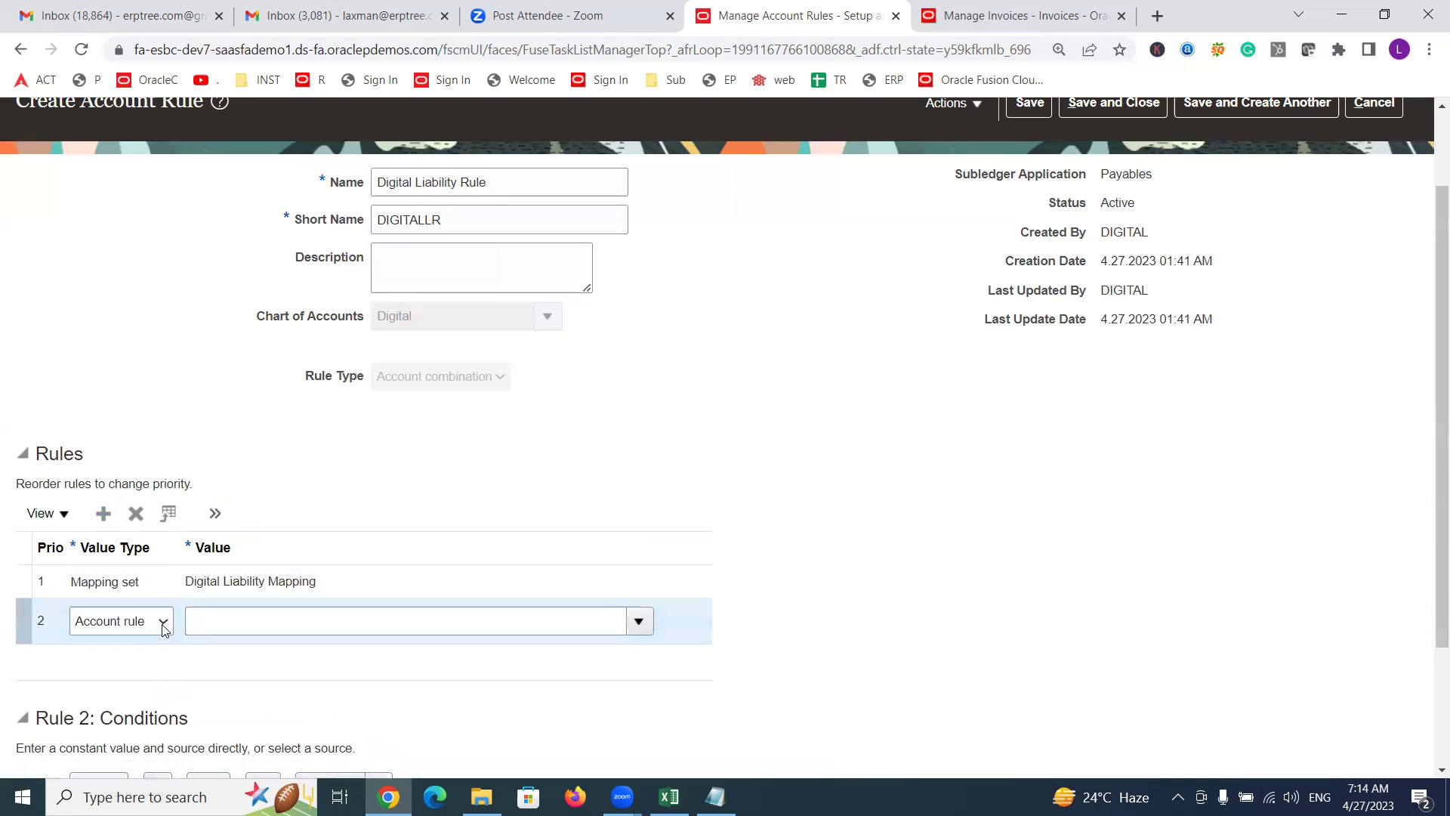
click(163, 627)
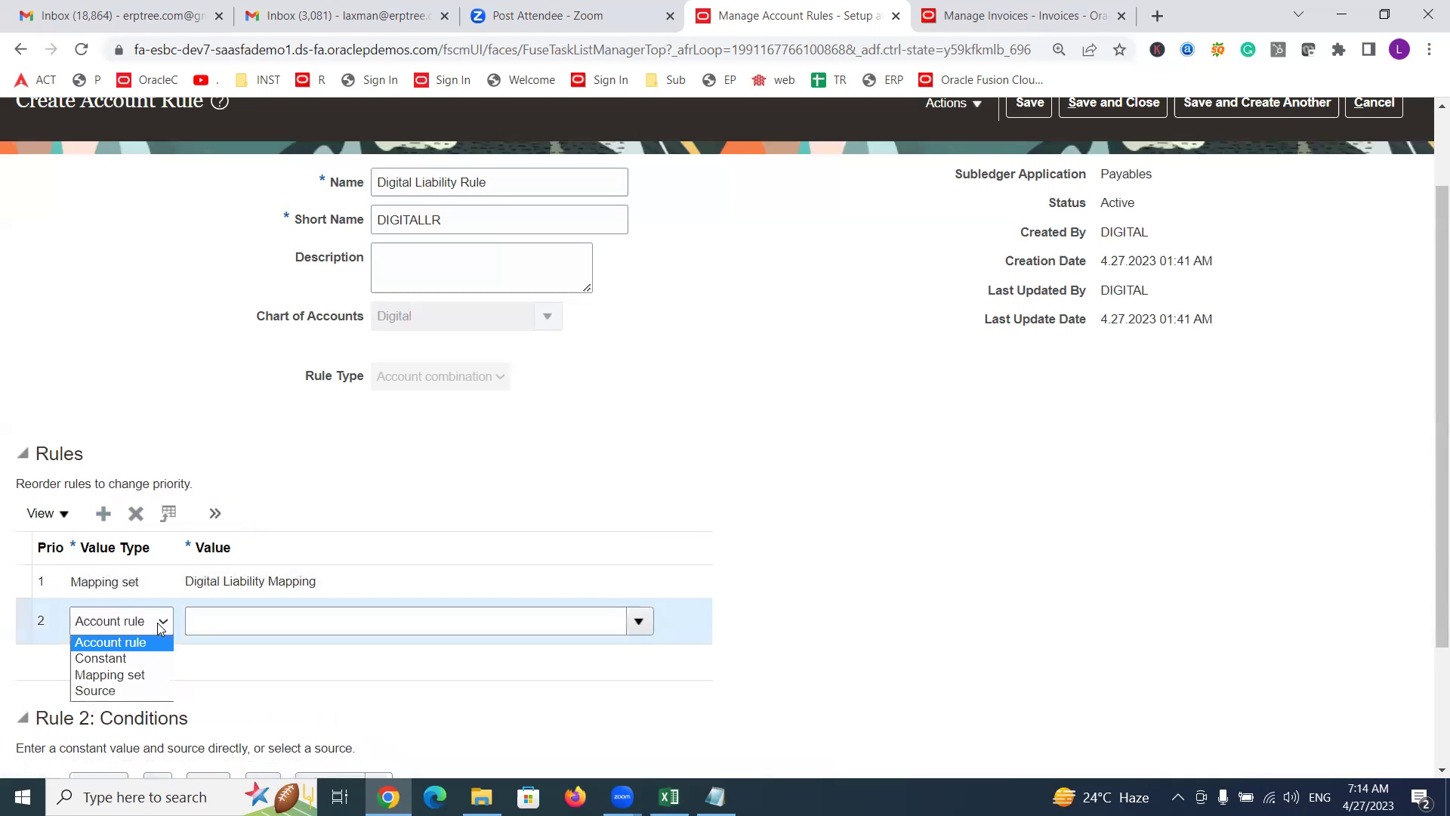
click(138, 659)
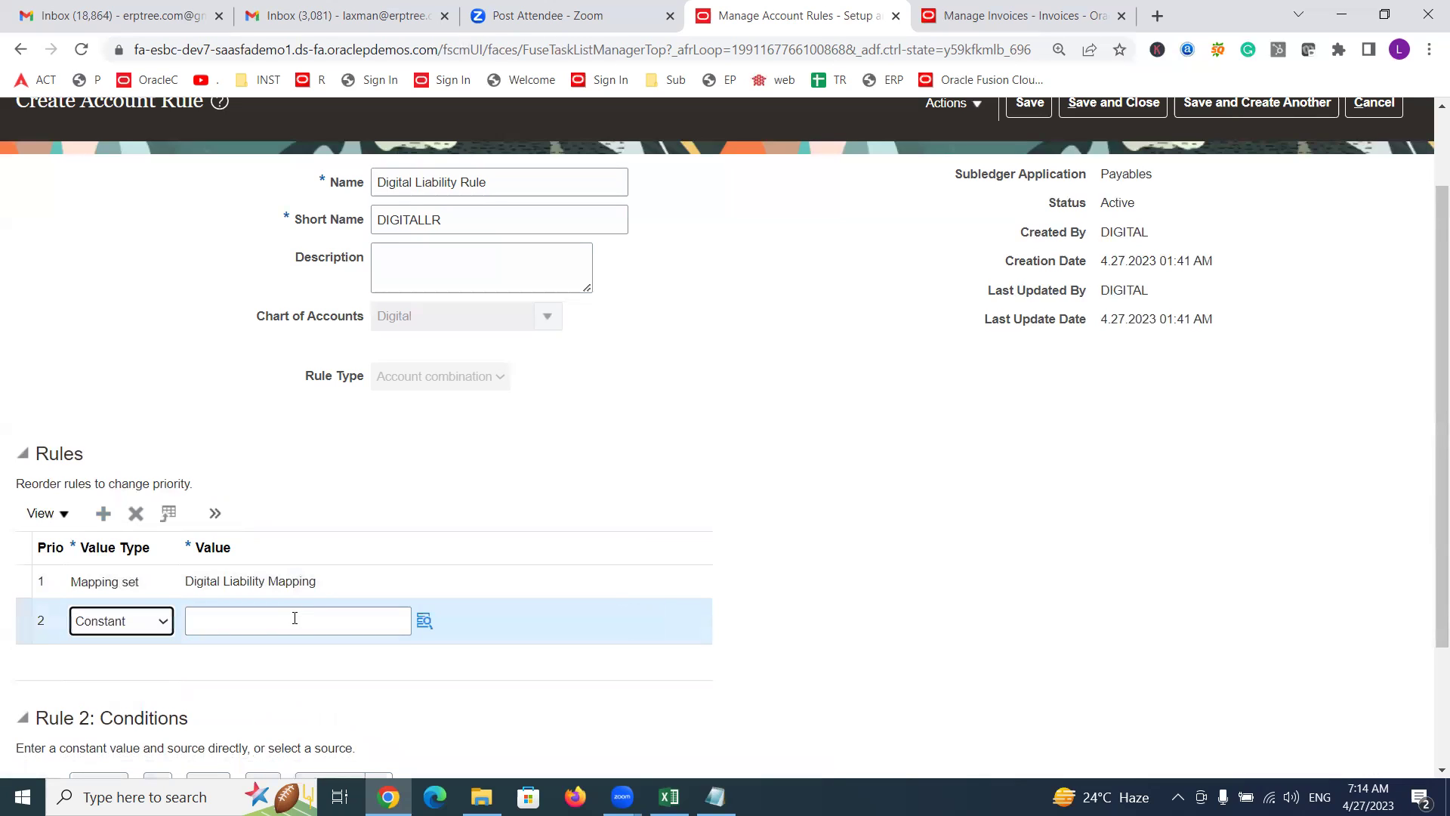
click(423, 619)
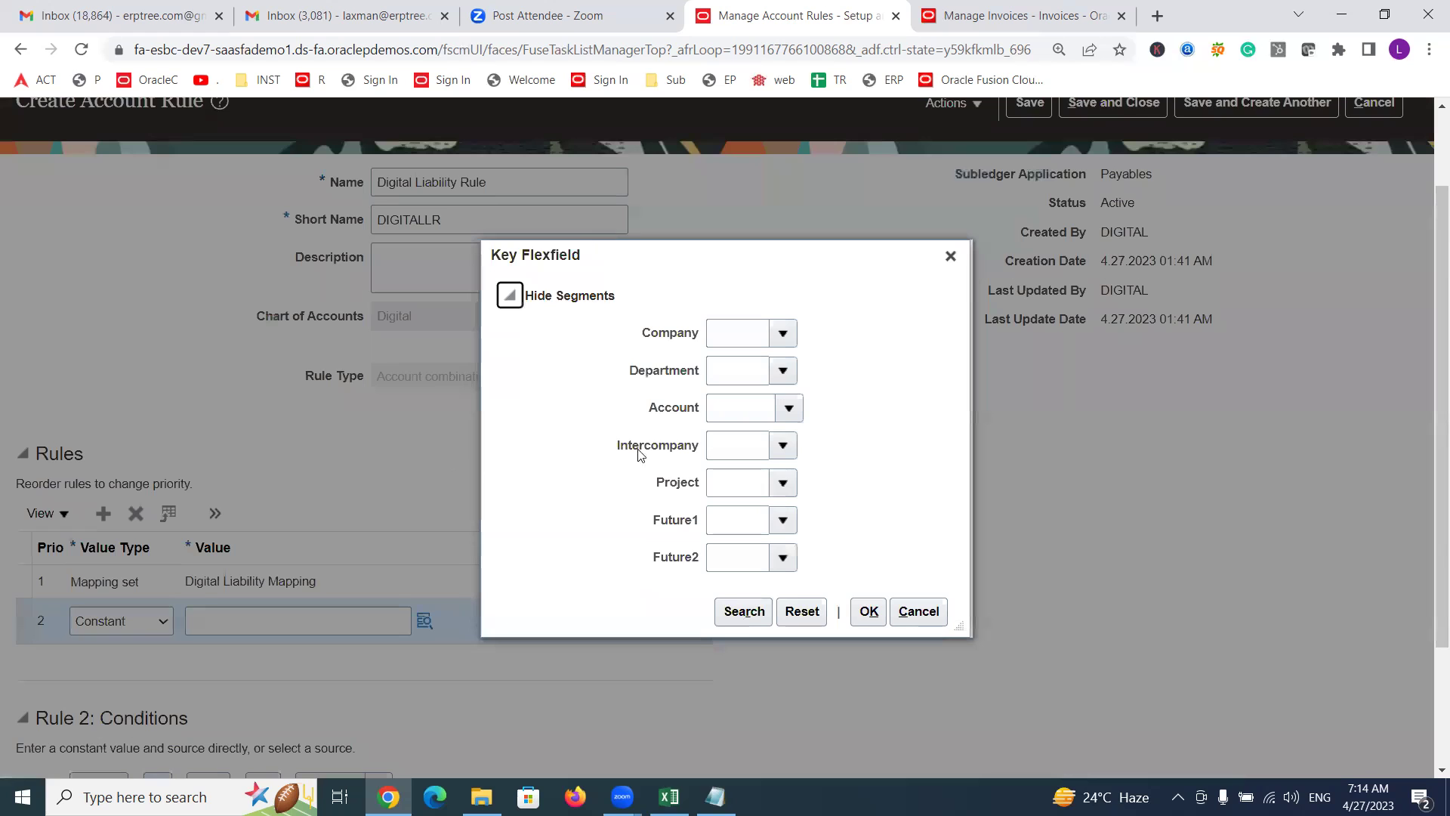
click(744, 613)
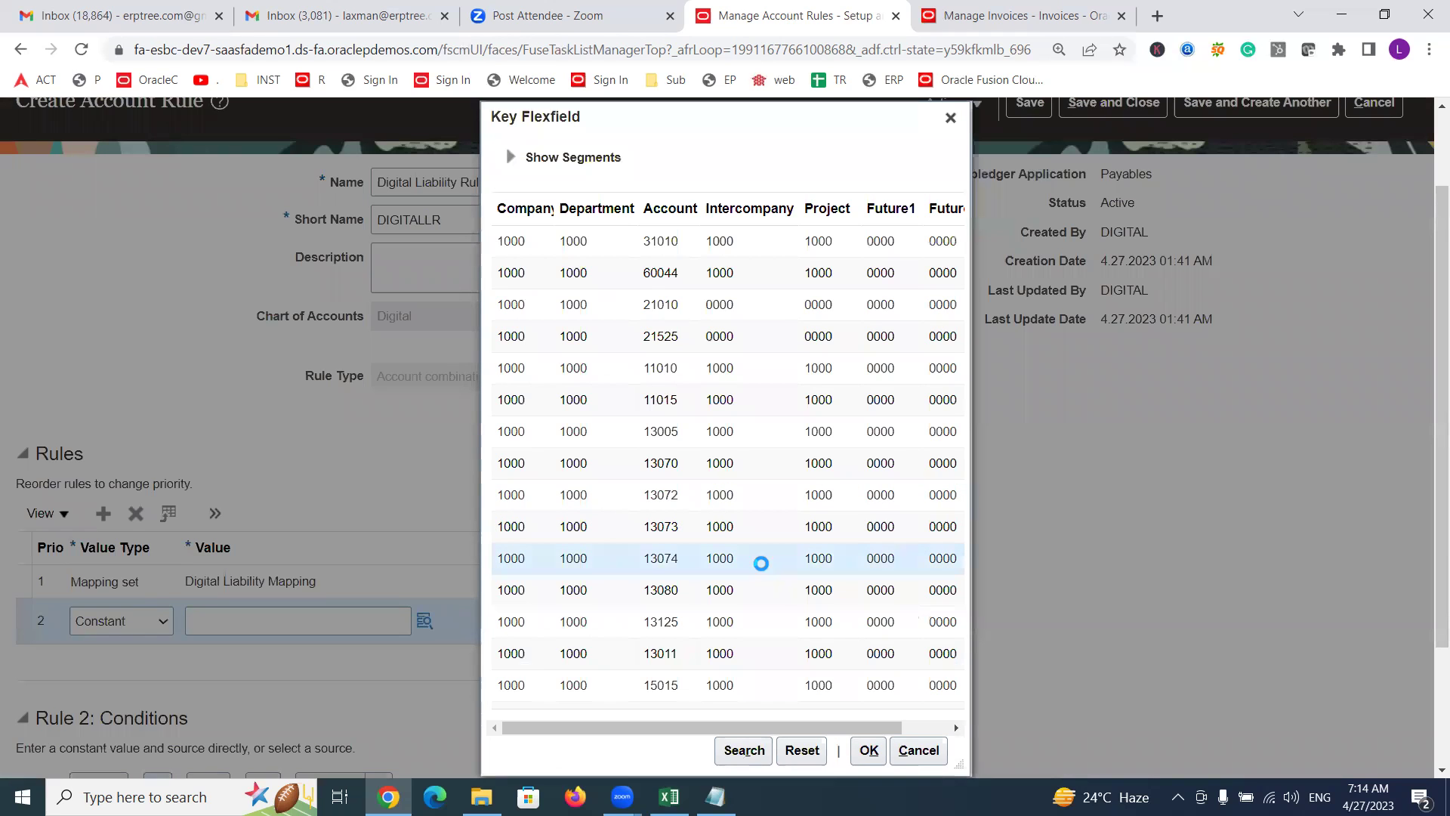
click(869, 750)
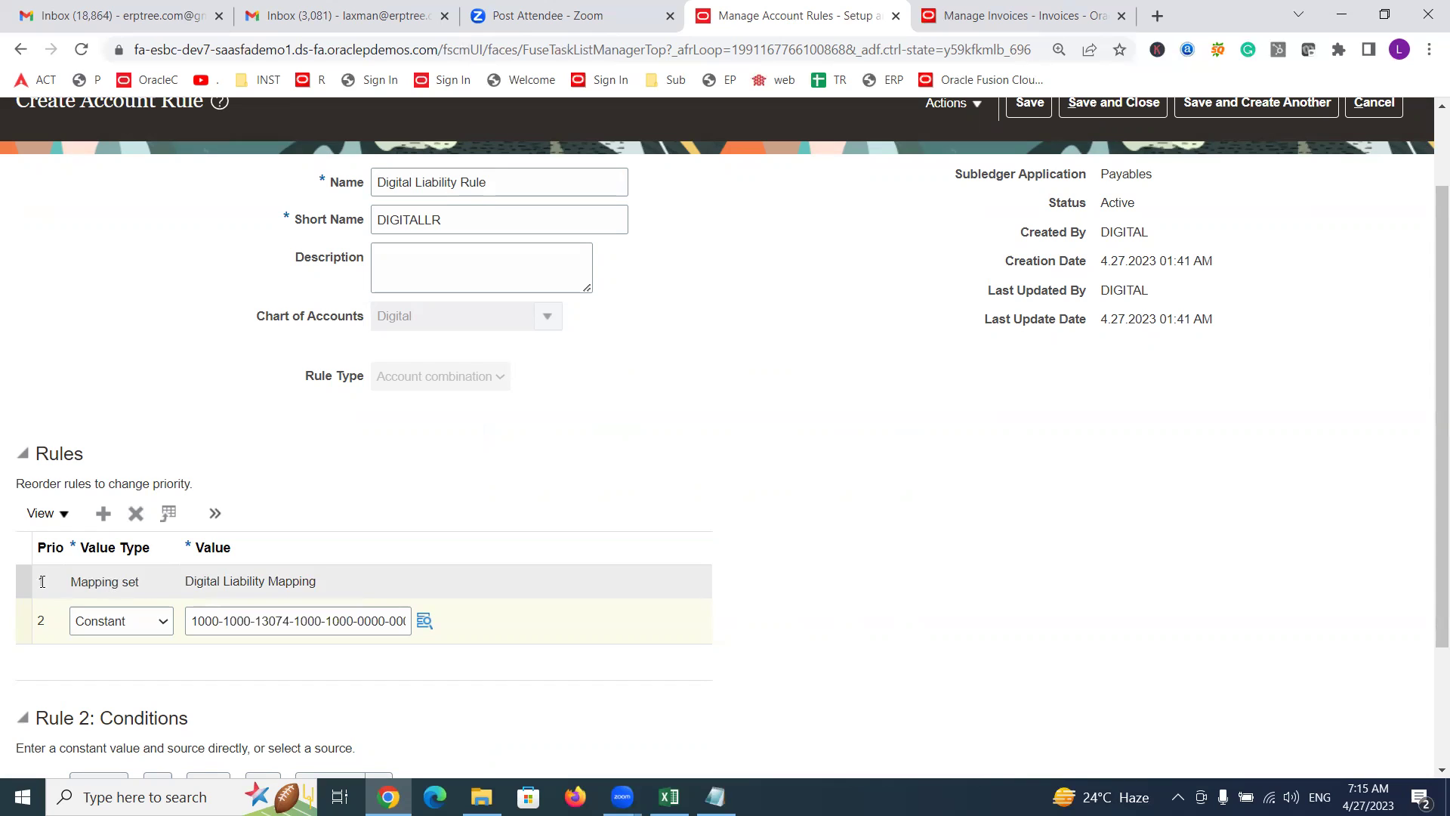
triple_click(223, 584)
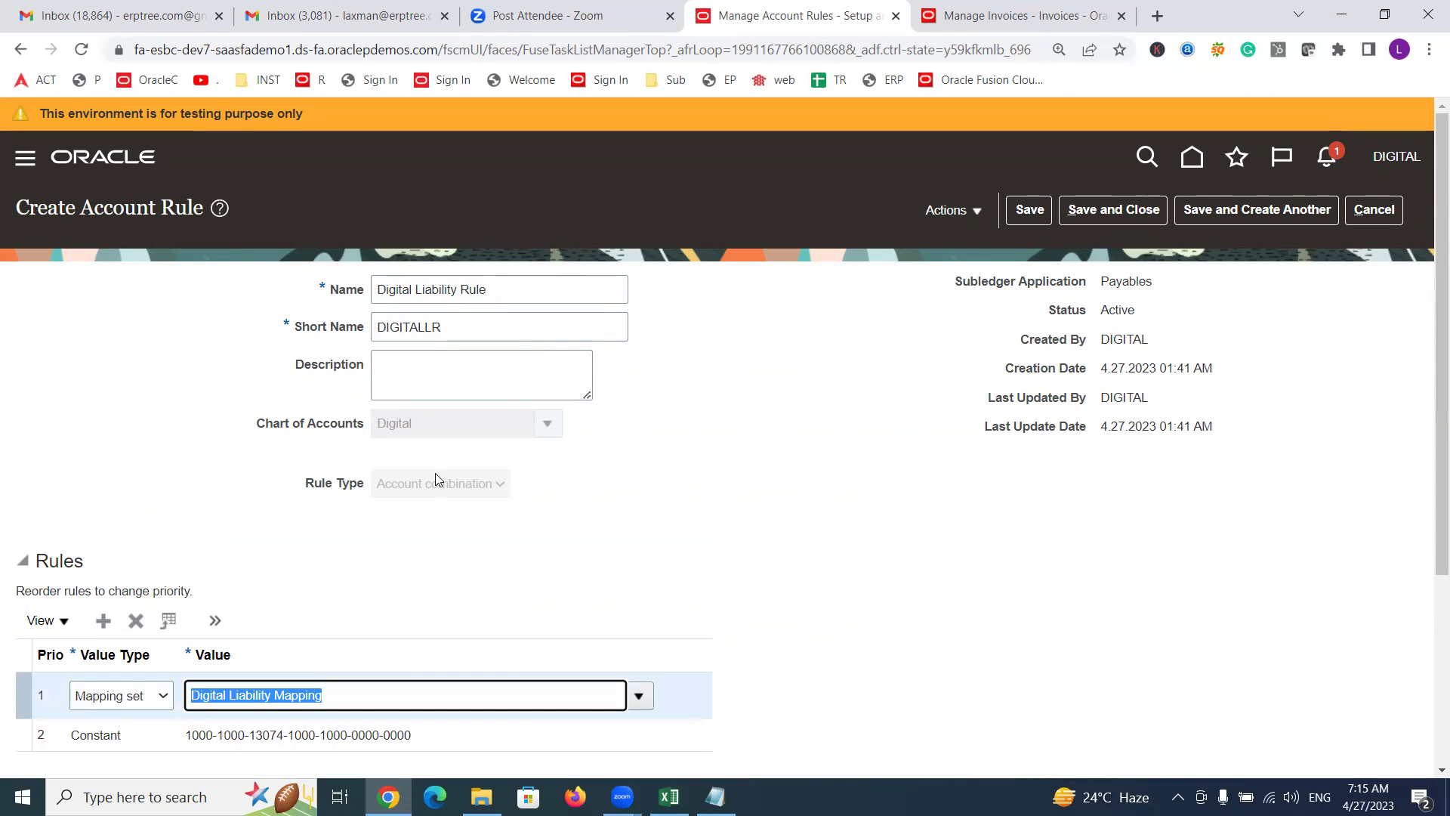
double_click(61, 561)
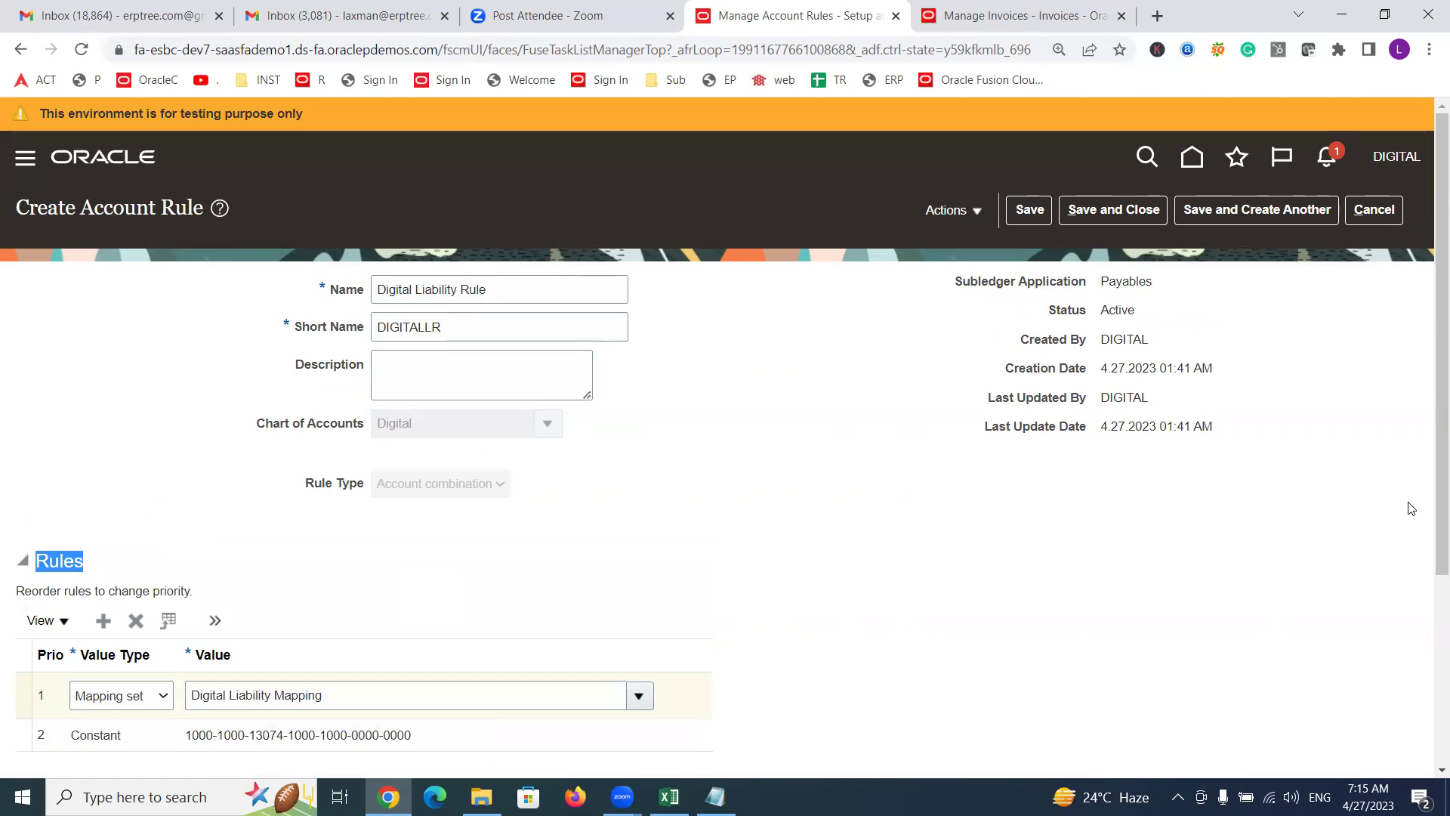
scroll(1429, 454, down, 3)
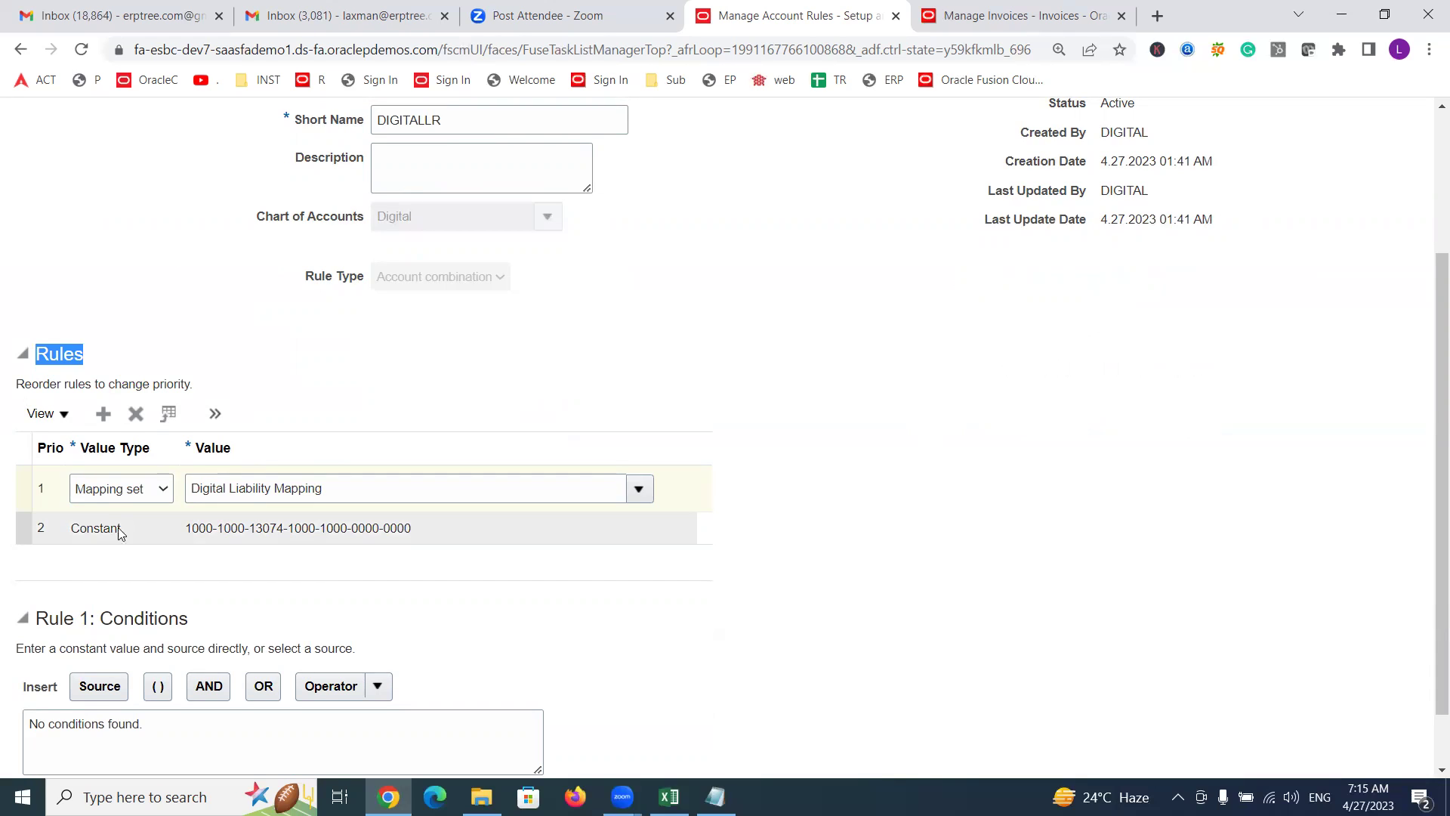
click(49, 528)
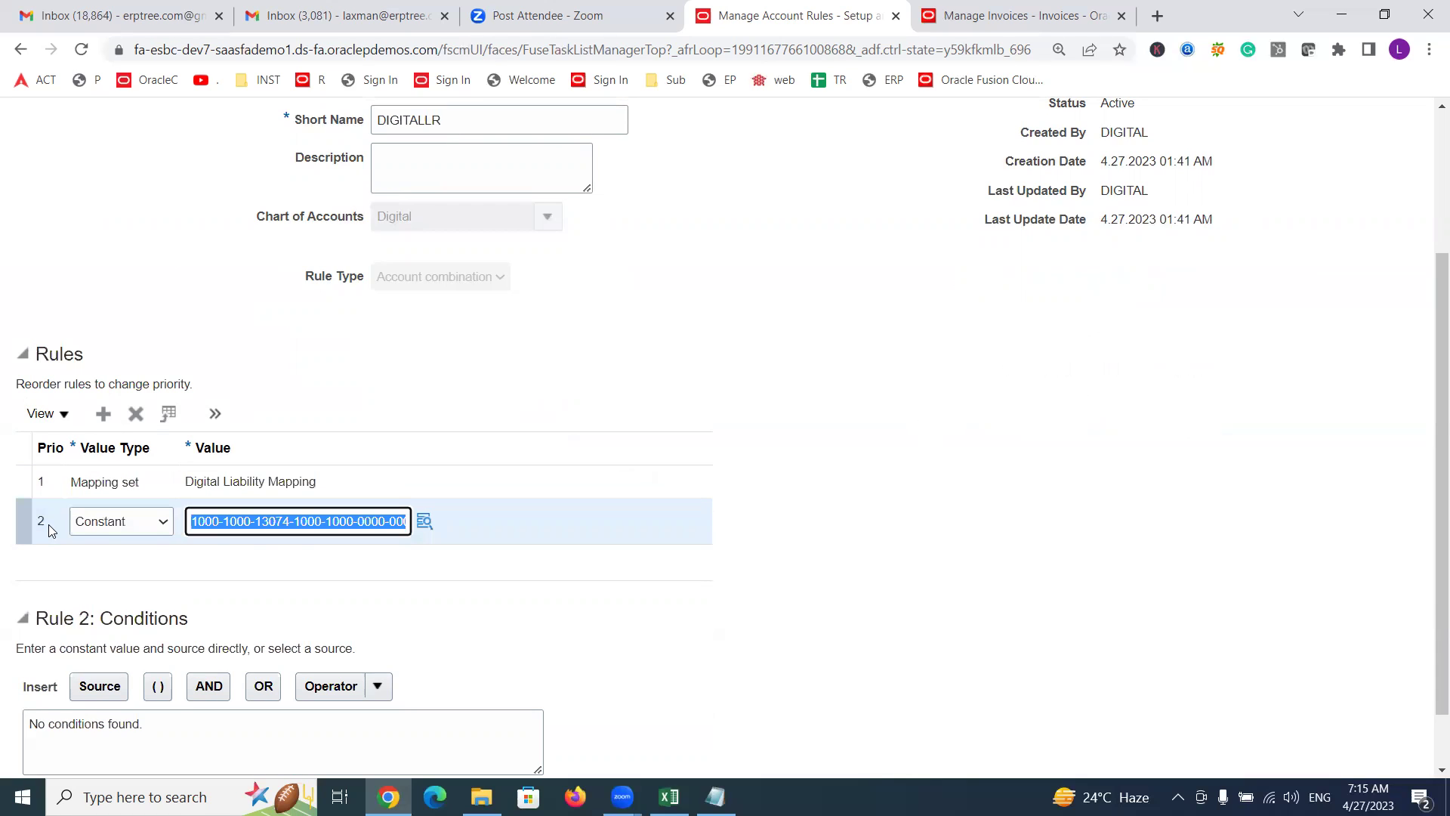
click(1042, 451)
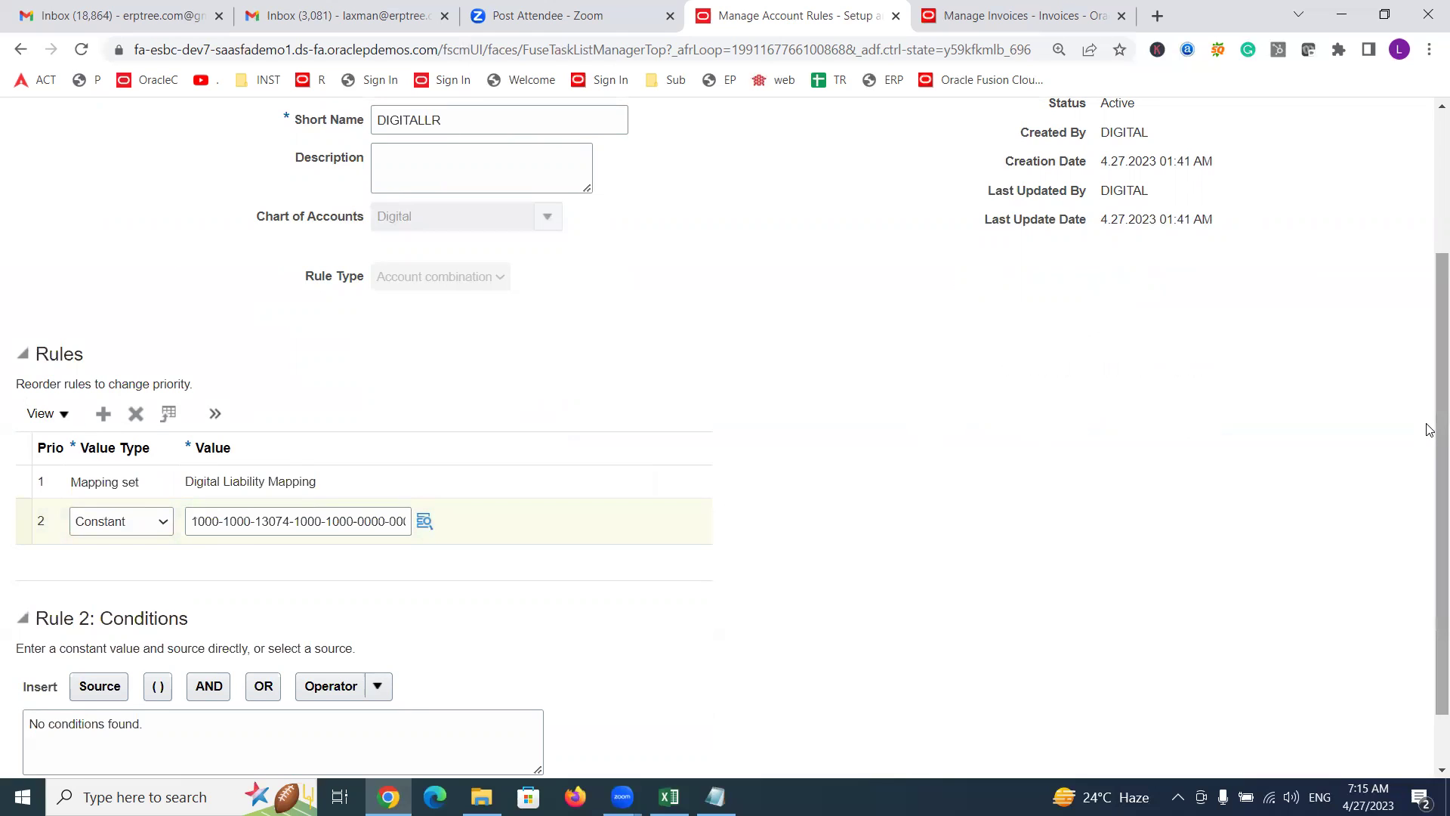
Step: Delete the second rule row holding the constant account combination
drag(1429, 430, 1428, 386)
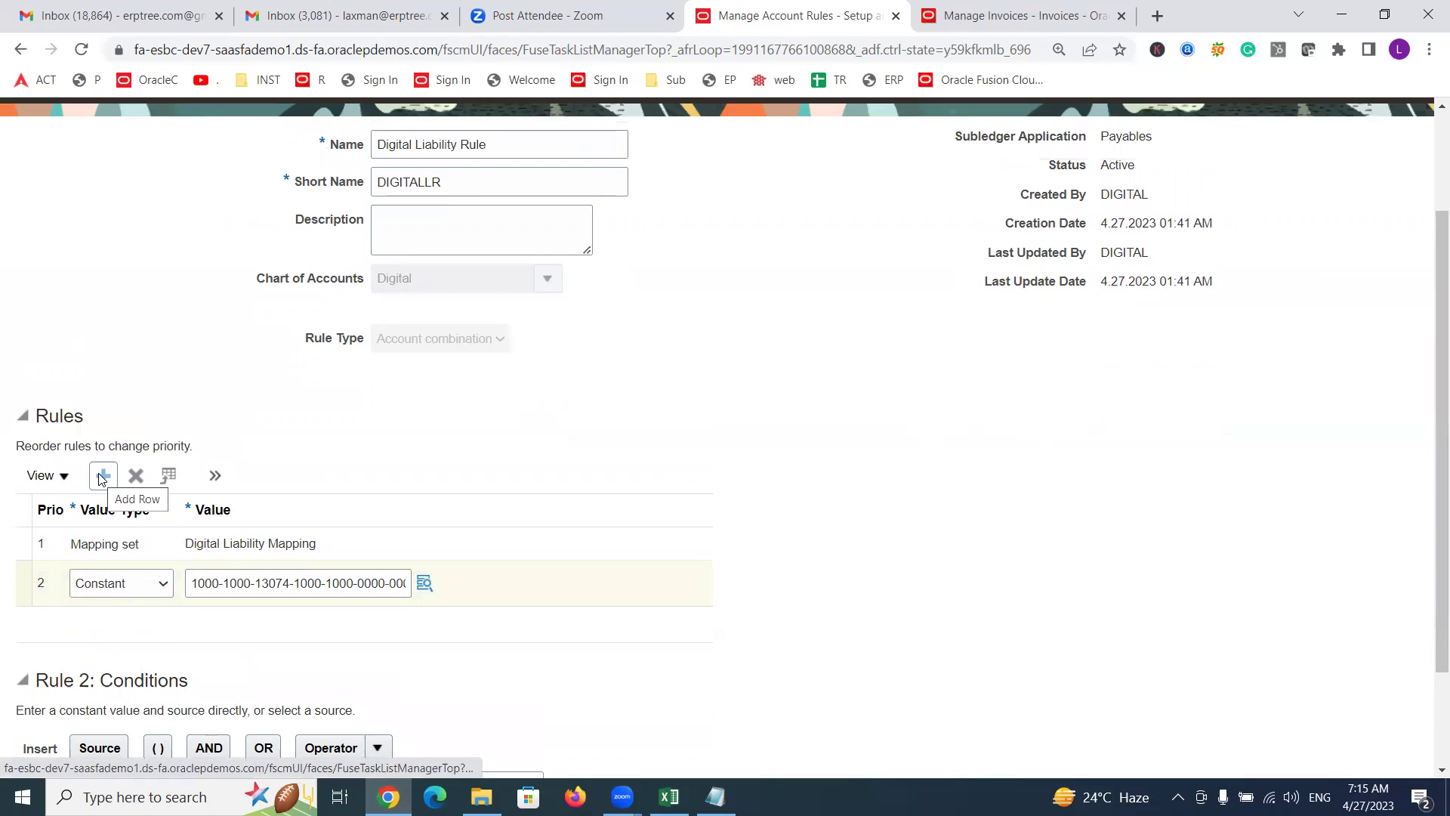
click(24, 578)
click(137, 478)
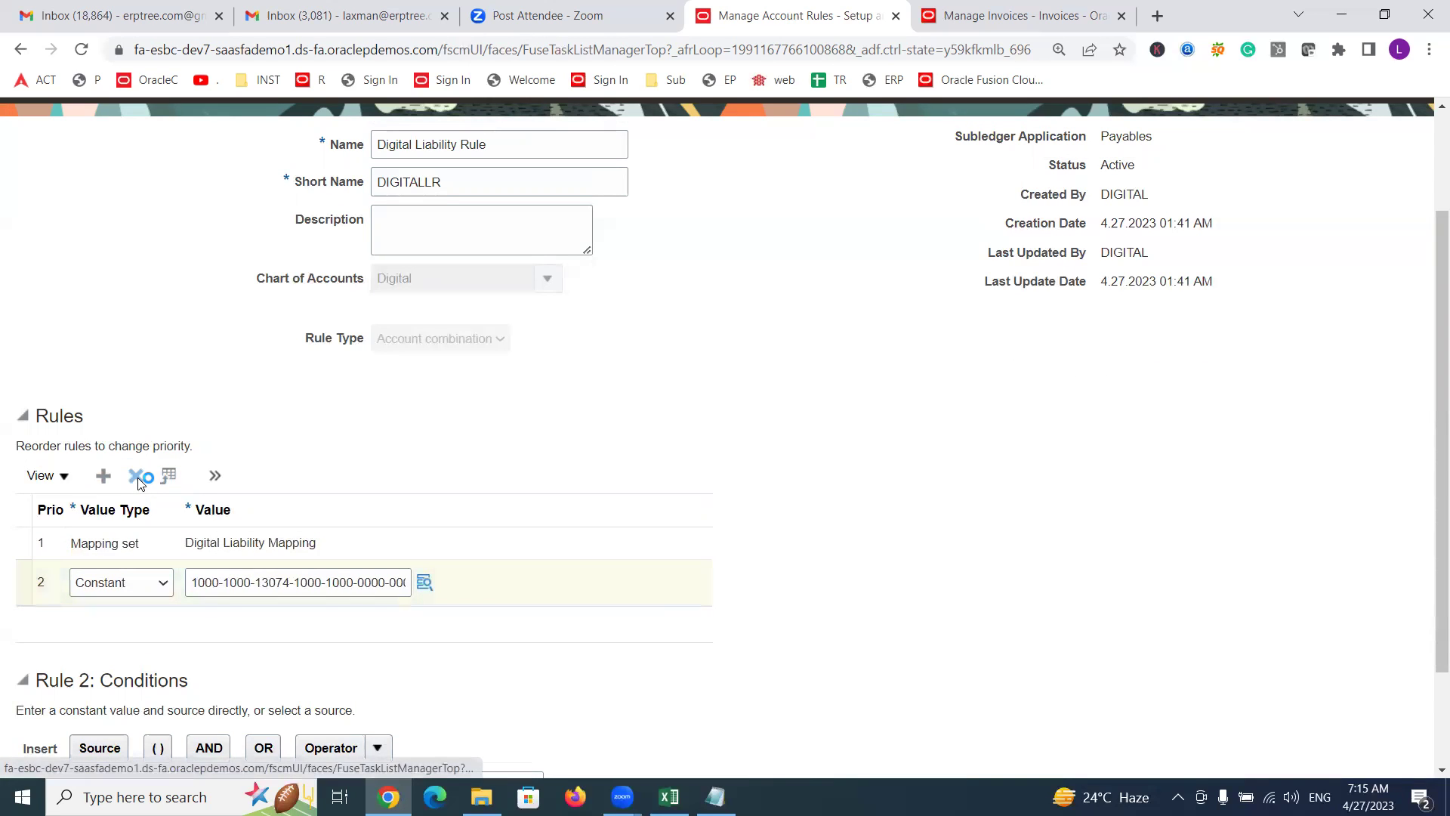
Step: Add a second rule row of type Account rule and open the account rule search for its value
click(104, 478)
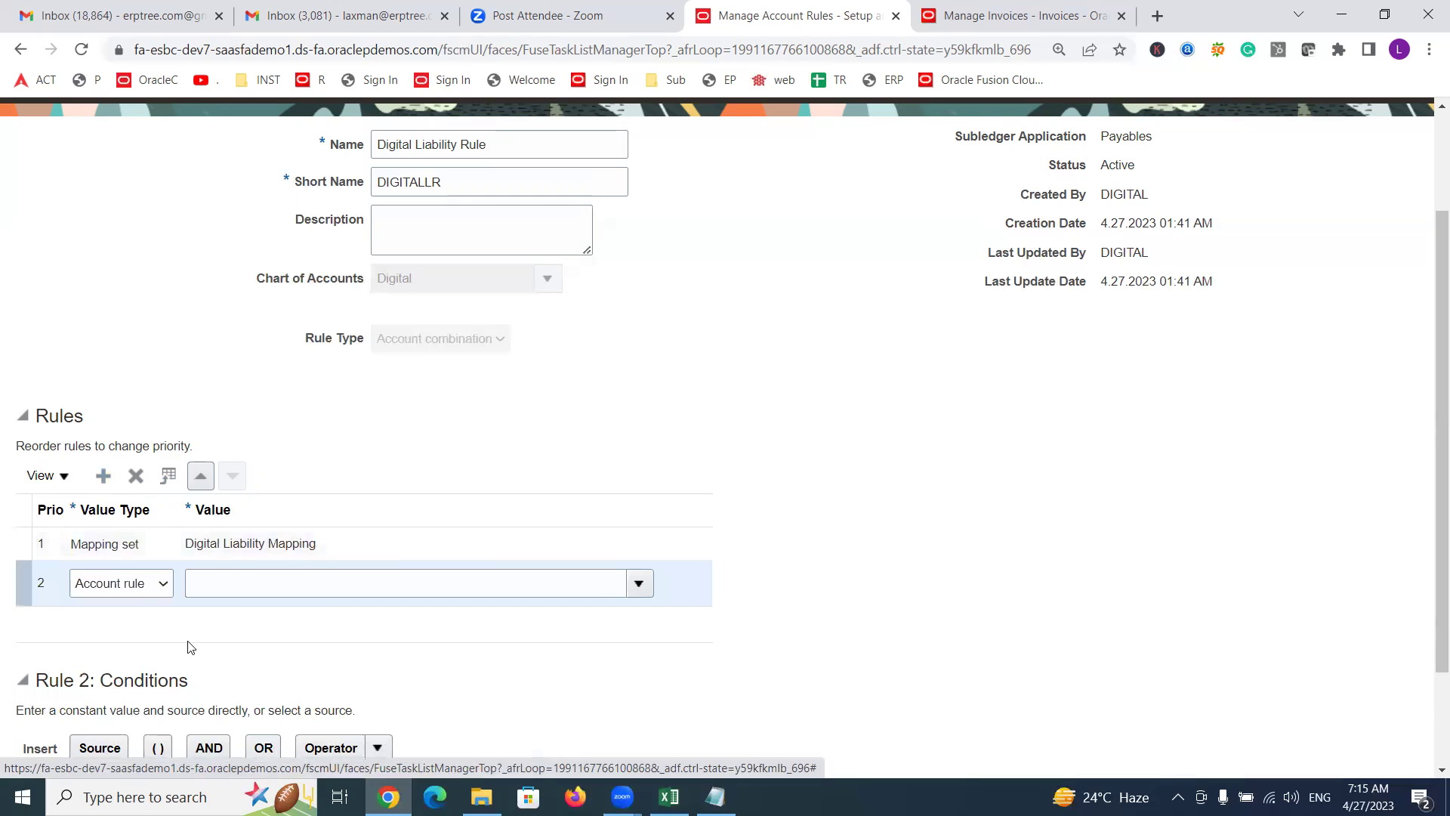
click(639, 584)
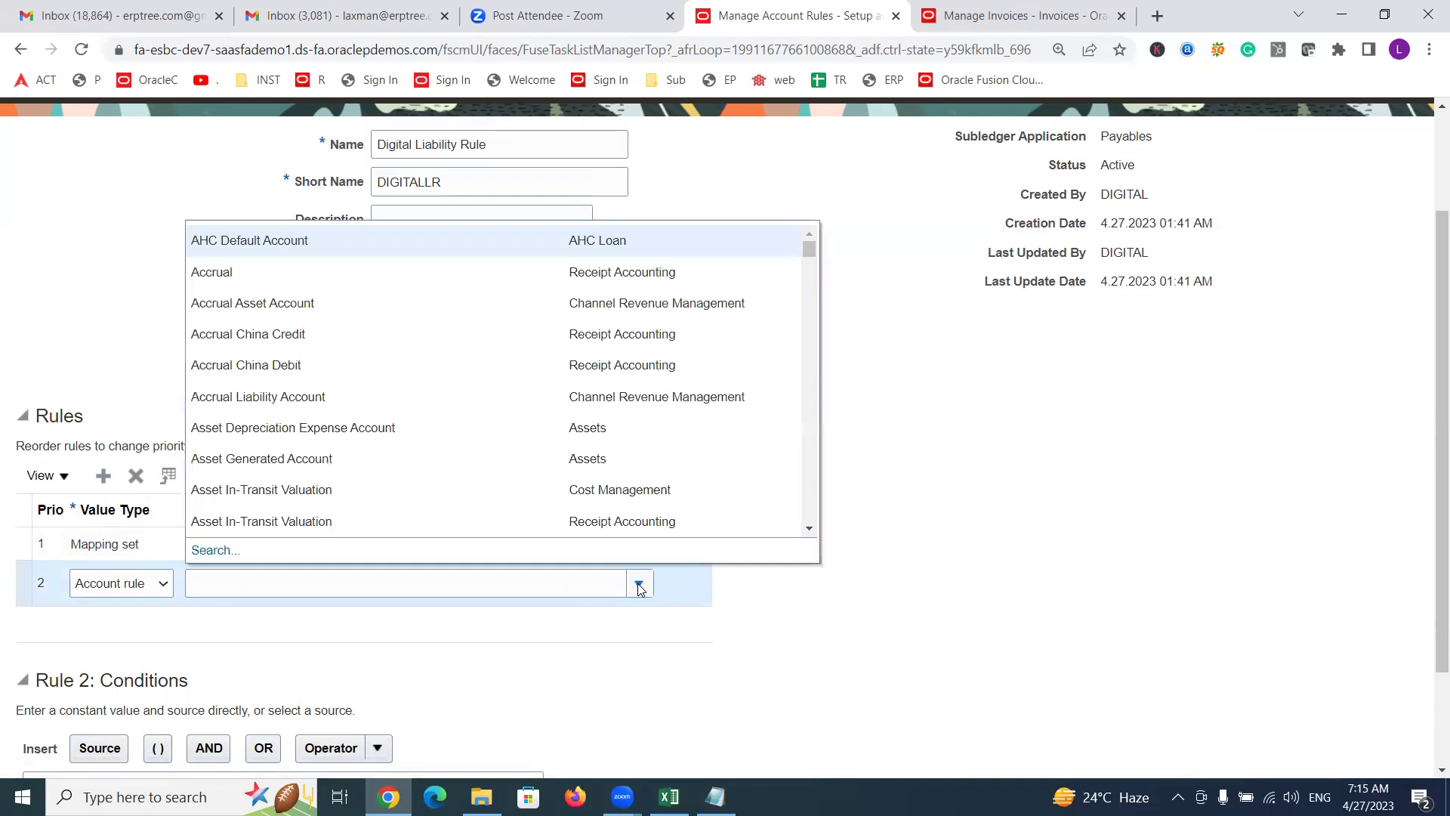
drag(807, 250, 808, 256)
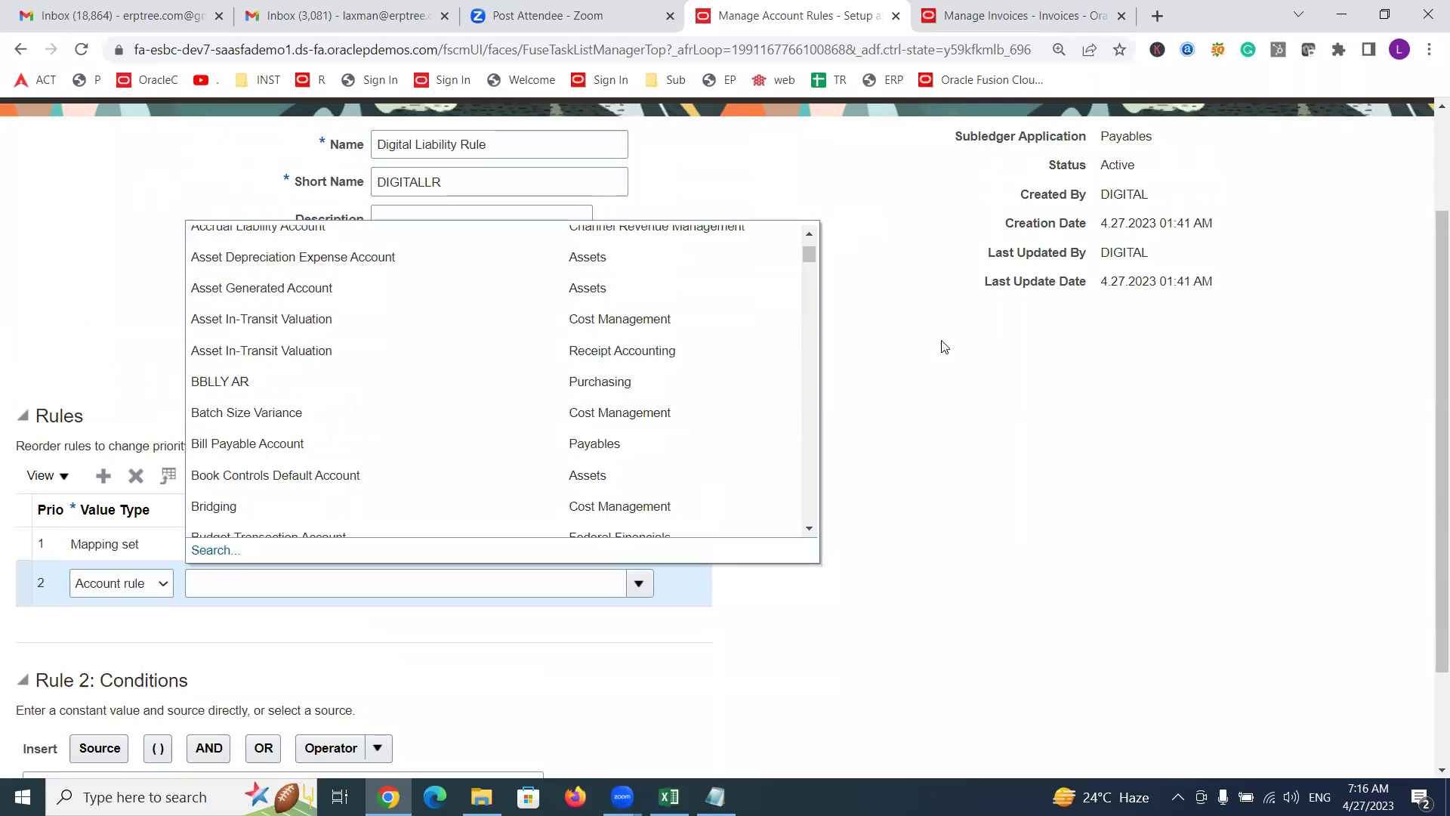
scroll(813, 255, down, 4)
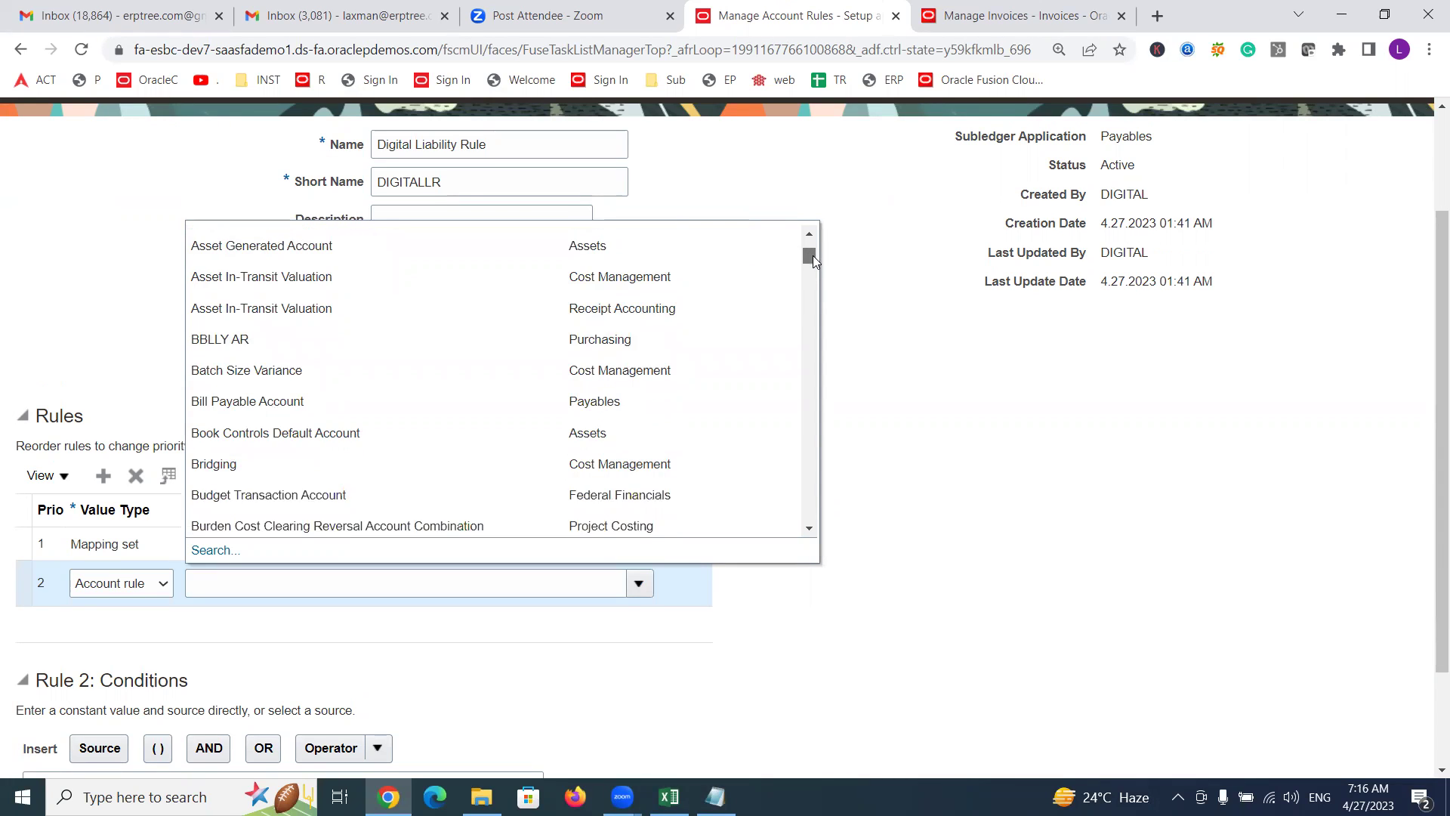
drag(823, 280, 826, 289)
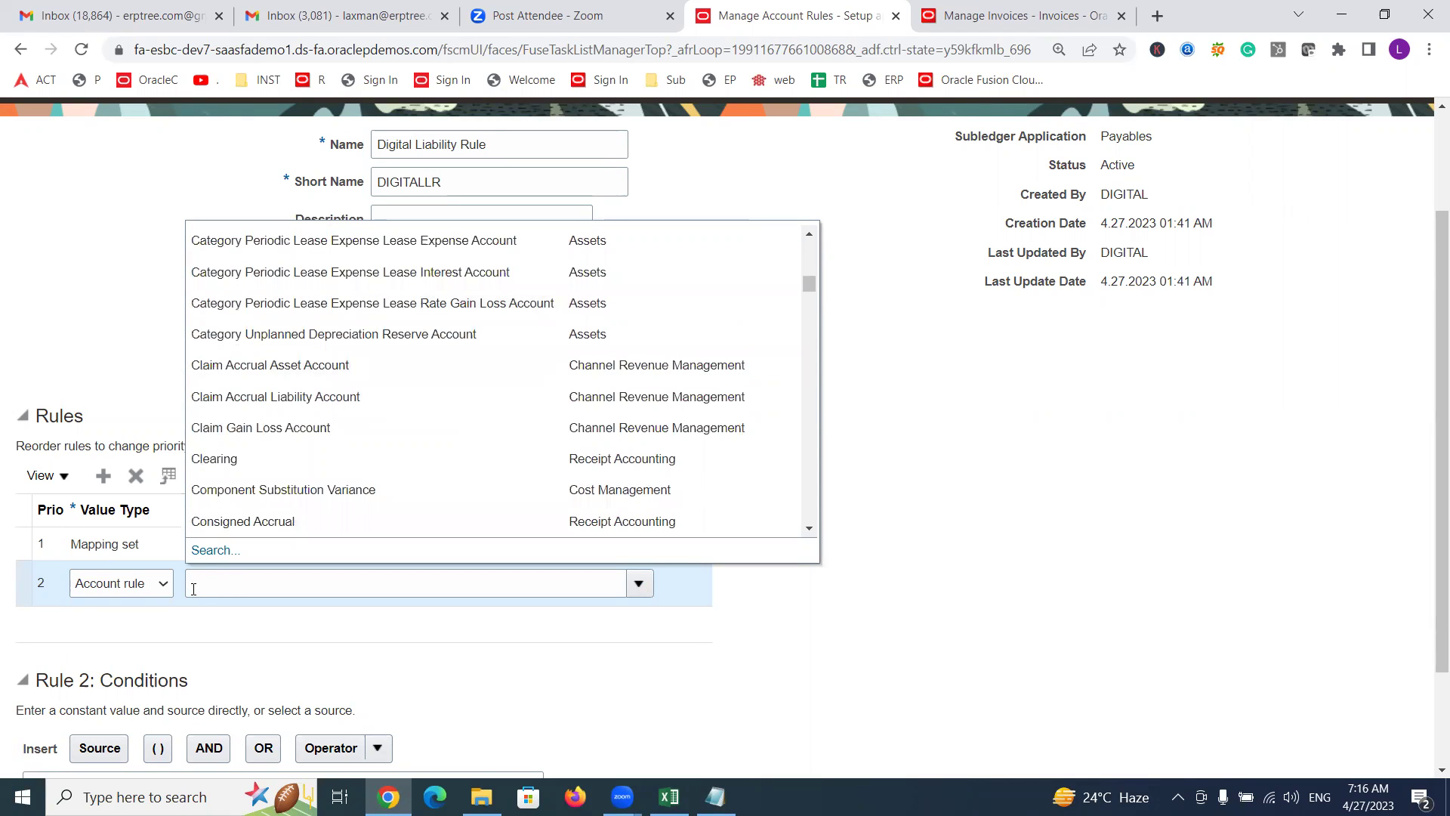
click(204, 550)
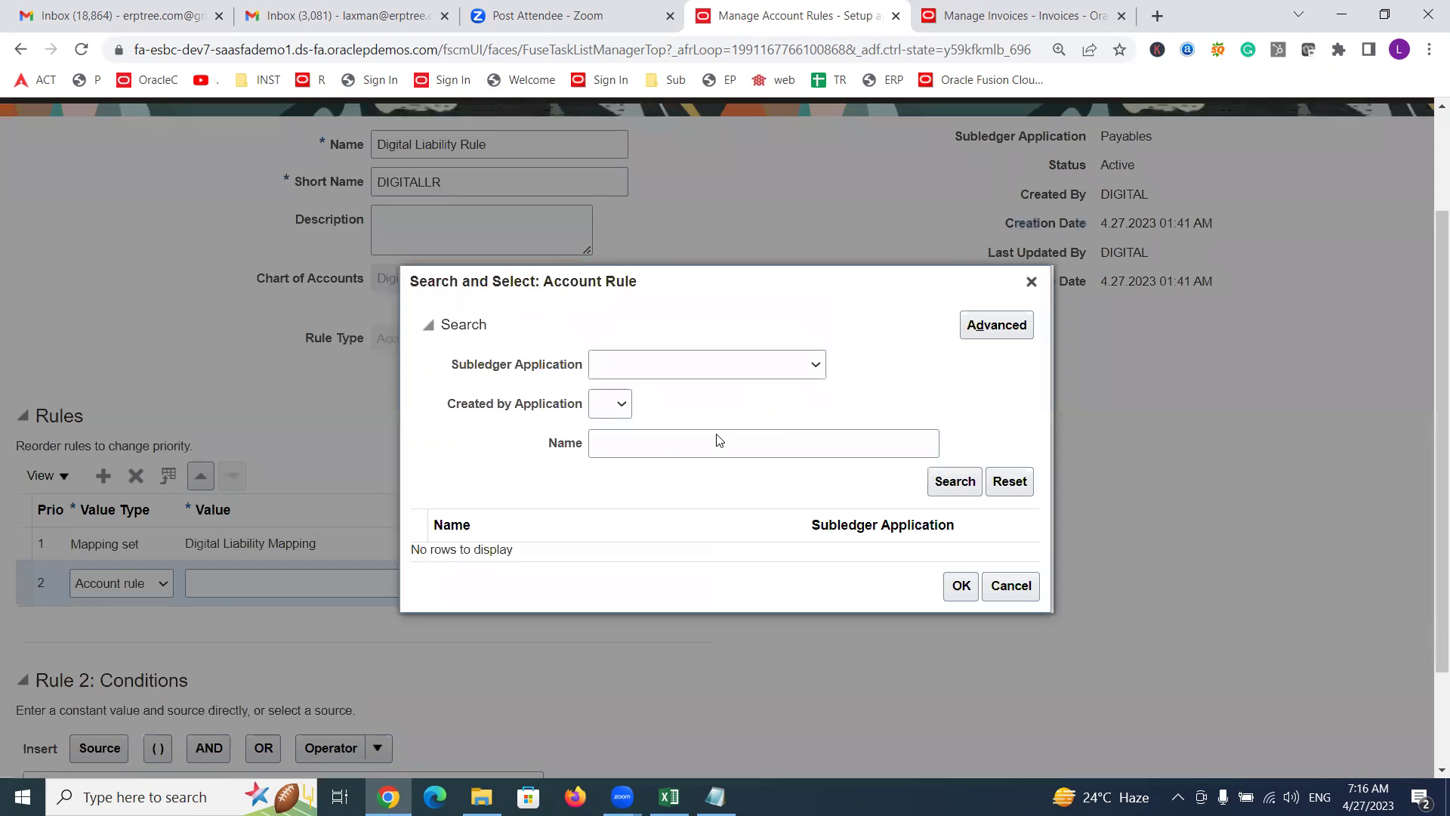
Step: Search account rules with names containing Liability and assign the Payables Liability Account rule to the second row
click(983, 337)
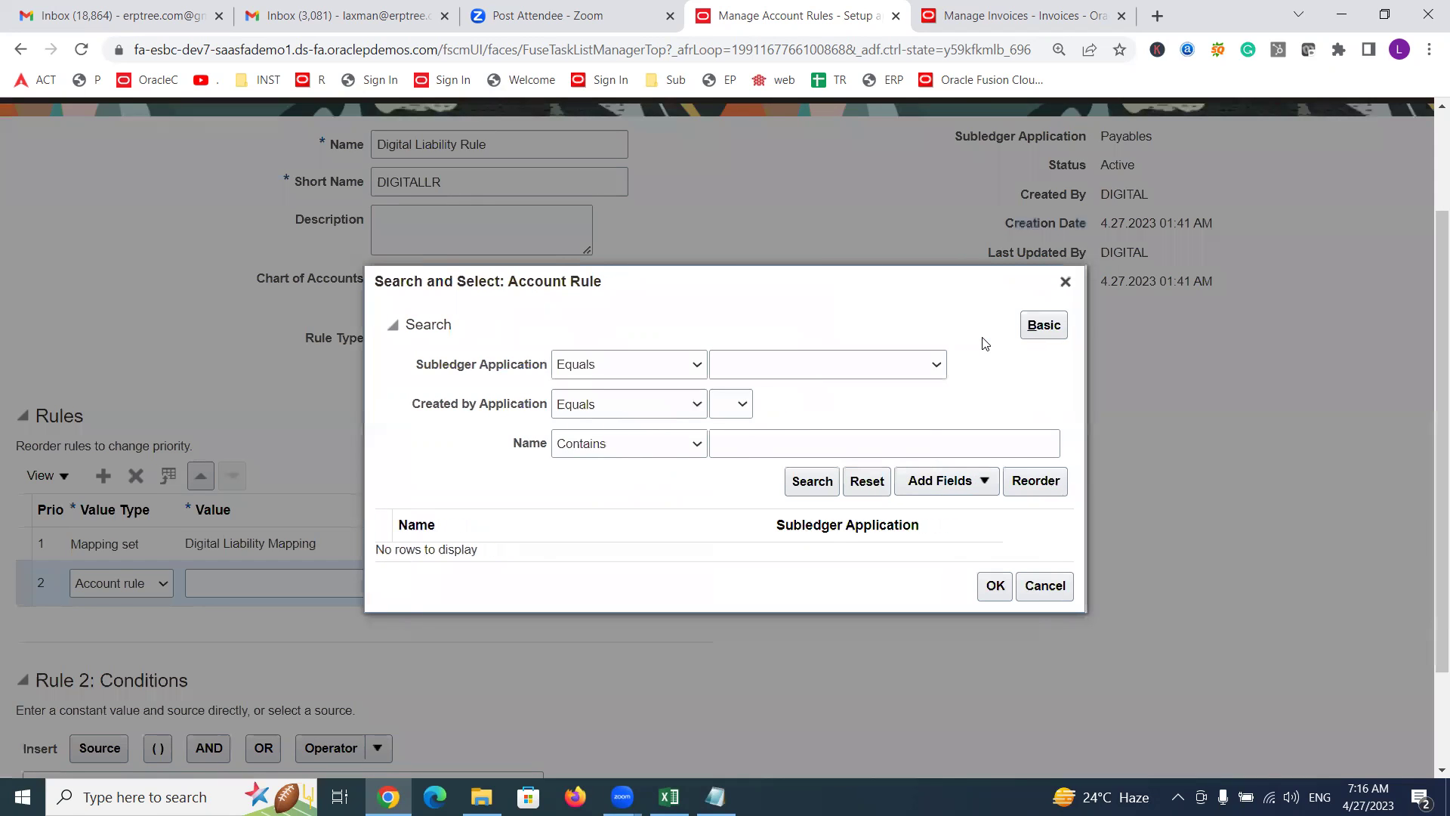
click(782, 443)
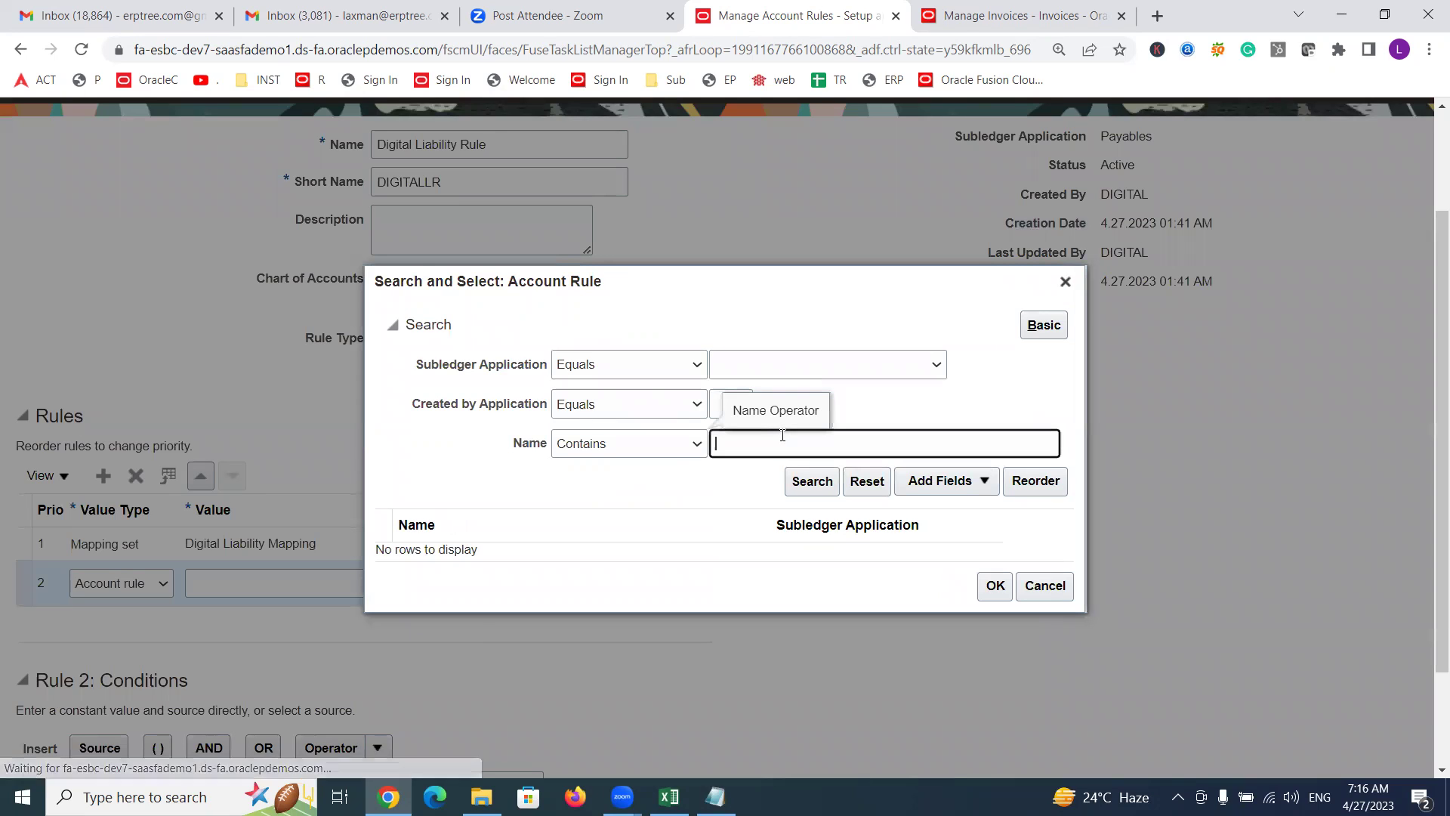
text(Liab)
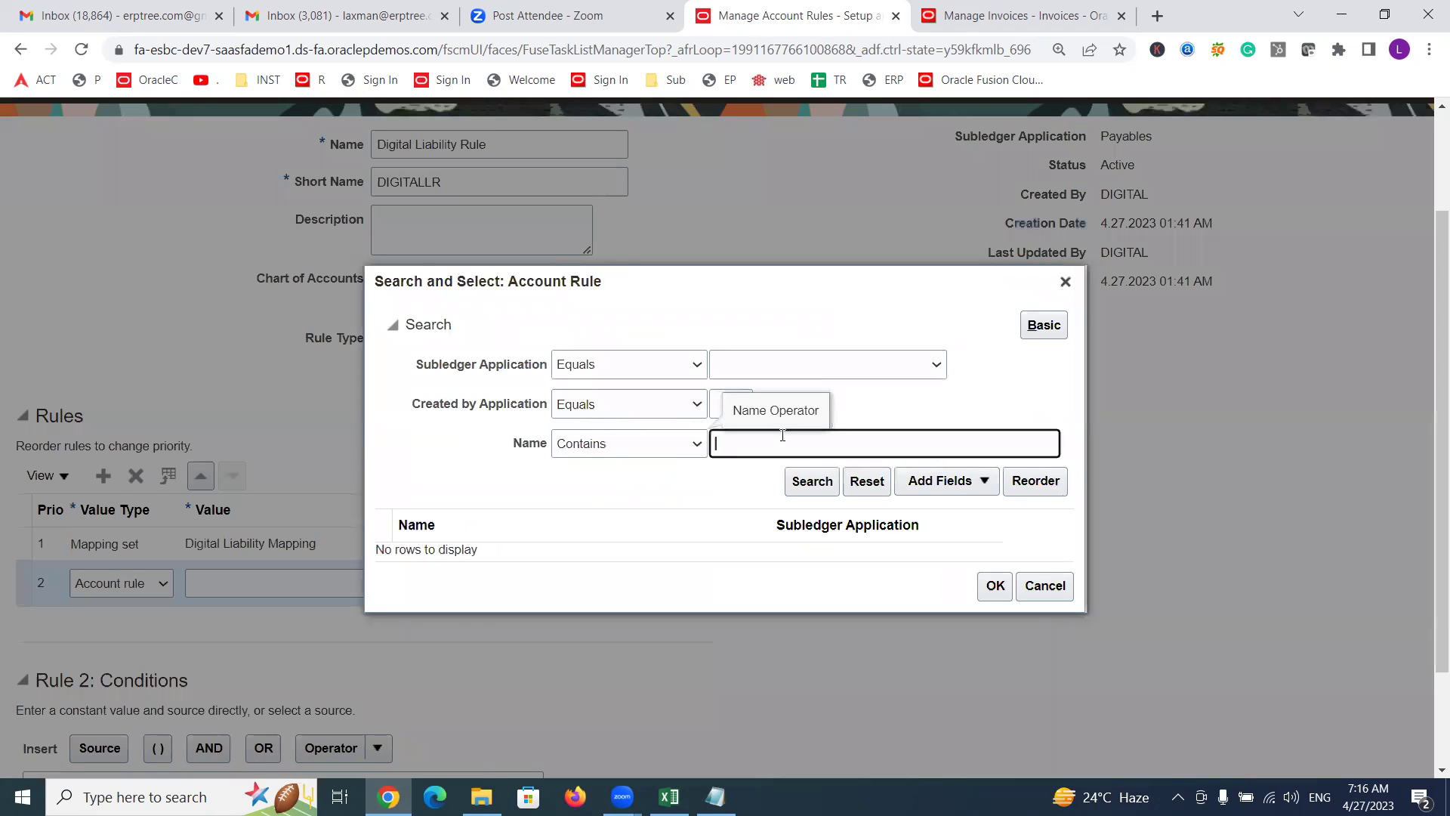
text(ility)
click(810, 479)
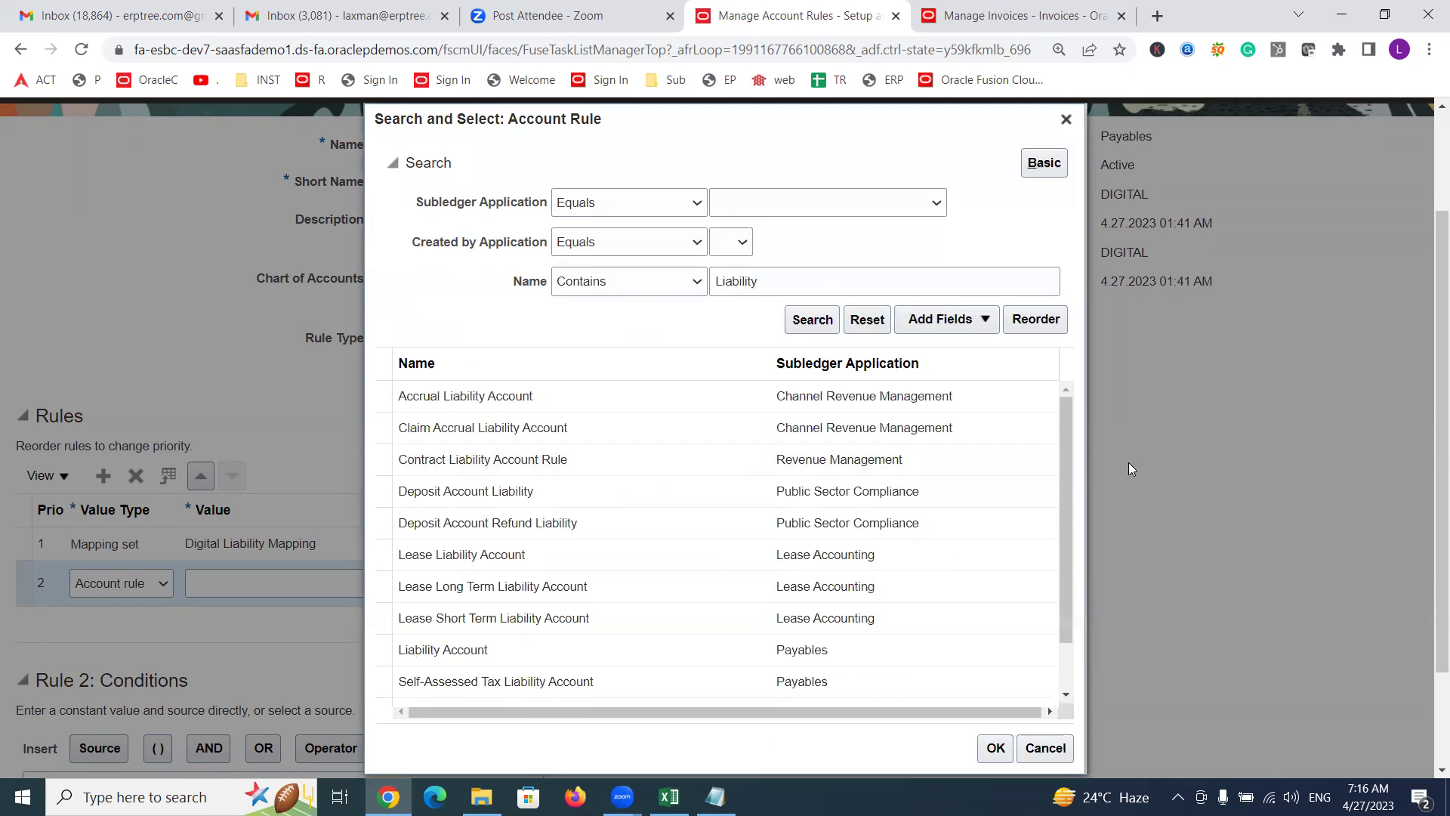
drag(1066, 417, 1077, 481)
click(740, 595)
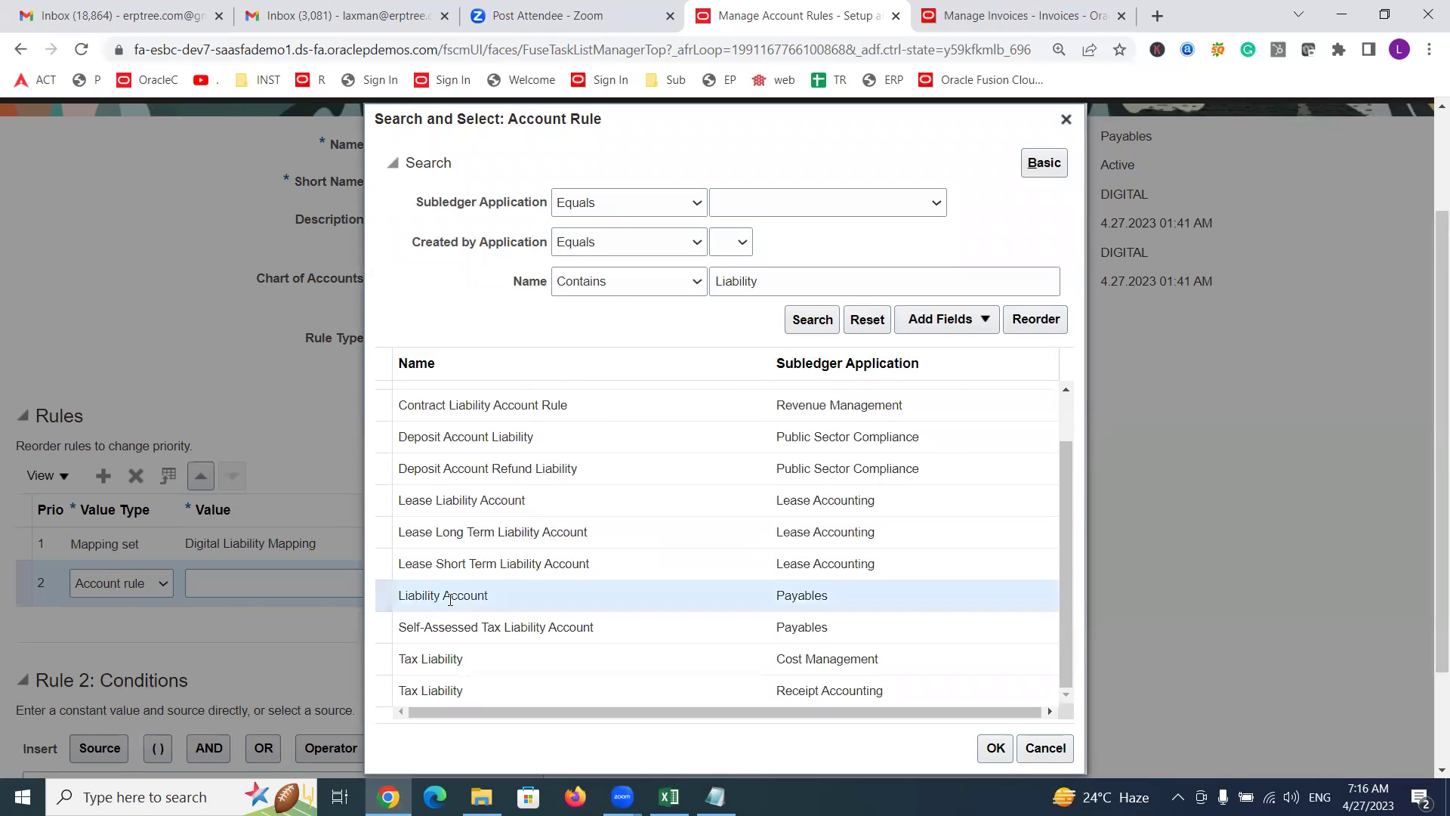
click(991, 747)
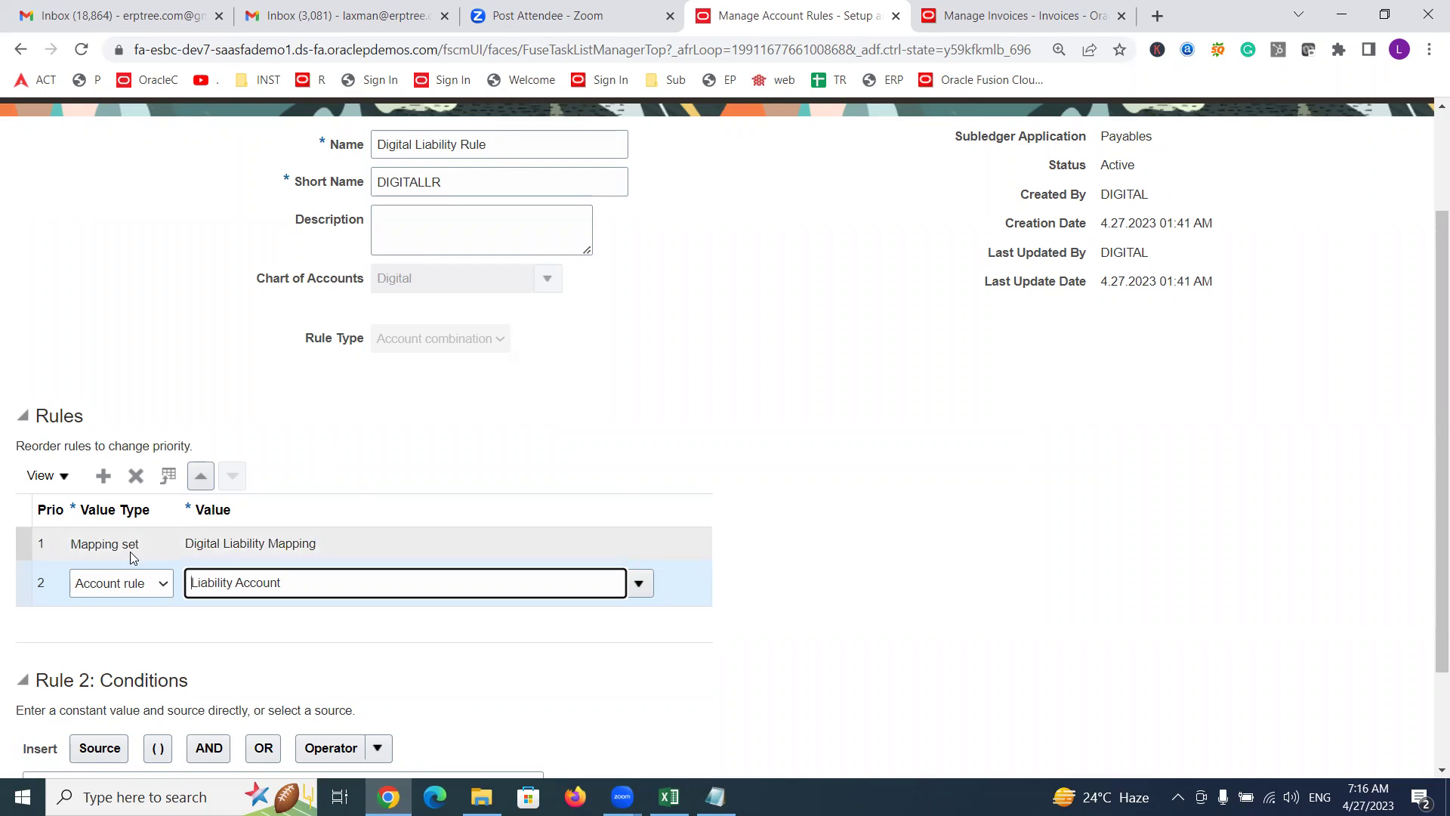
Step: Save and close the Digital Liability Rule, and return to the implementation project's task list
click(121, 583)
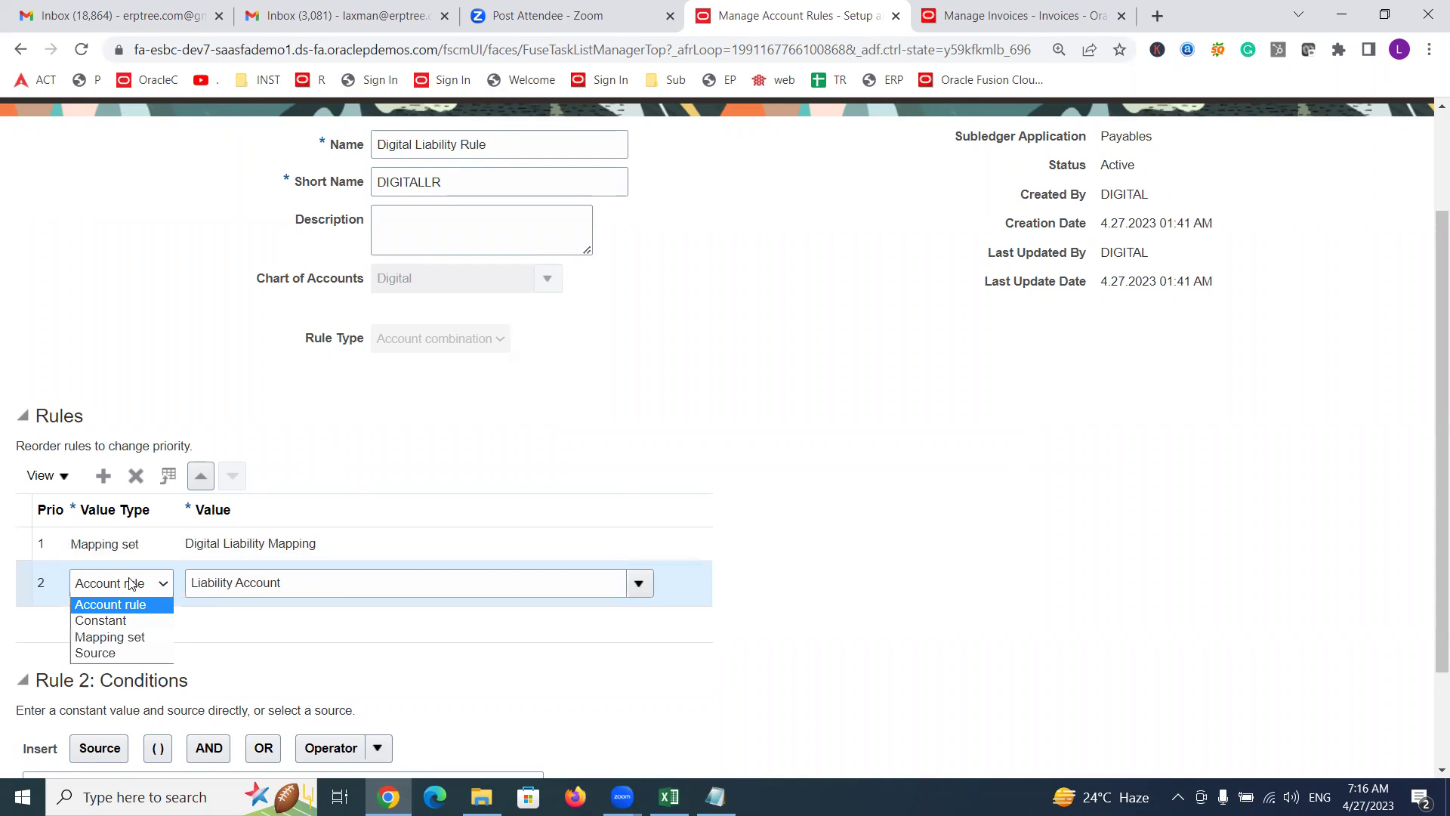
click(427, 425)
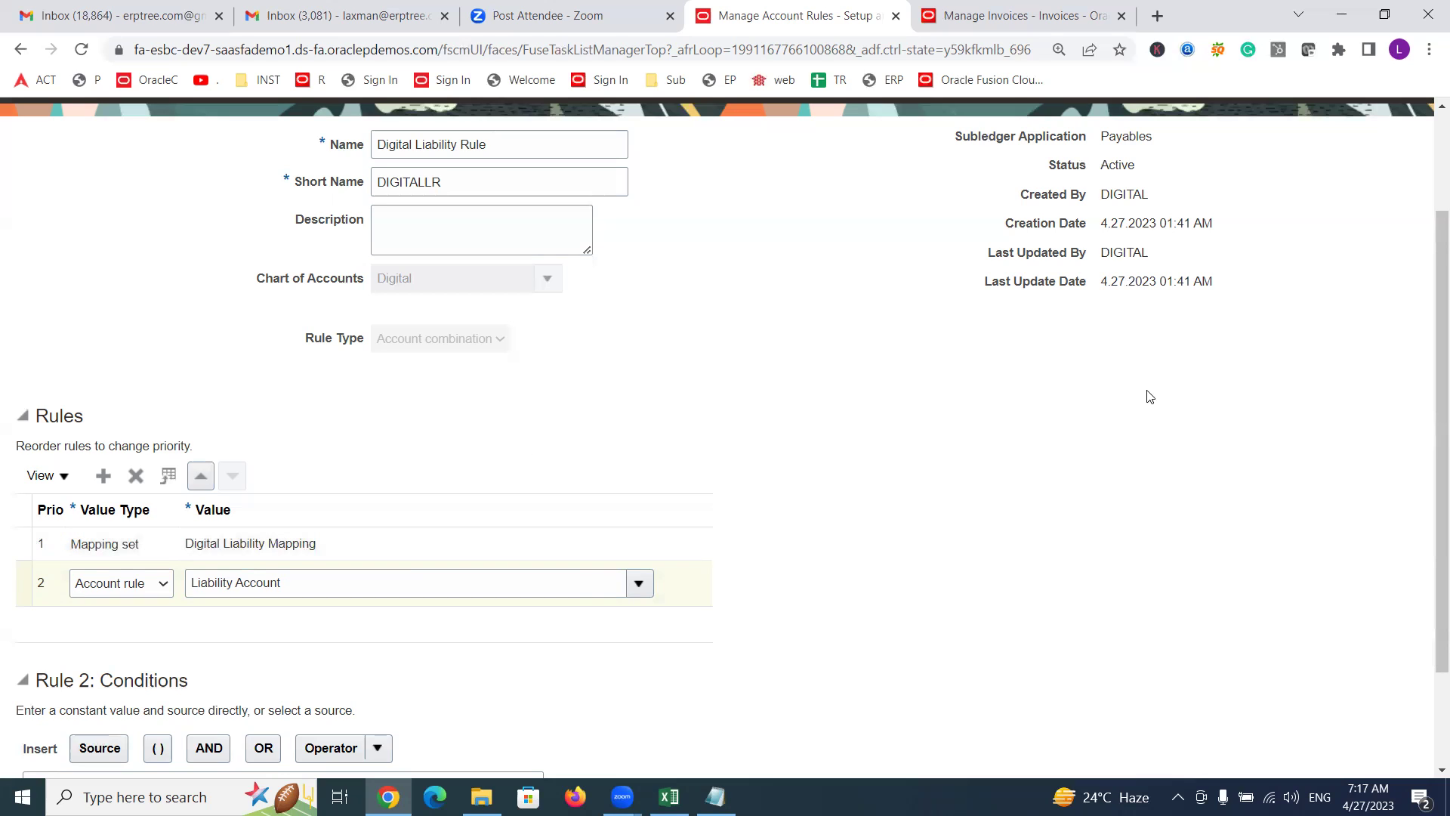
scroll(1426, 330, up, 2)
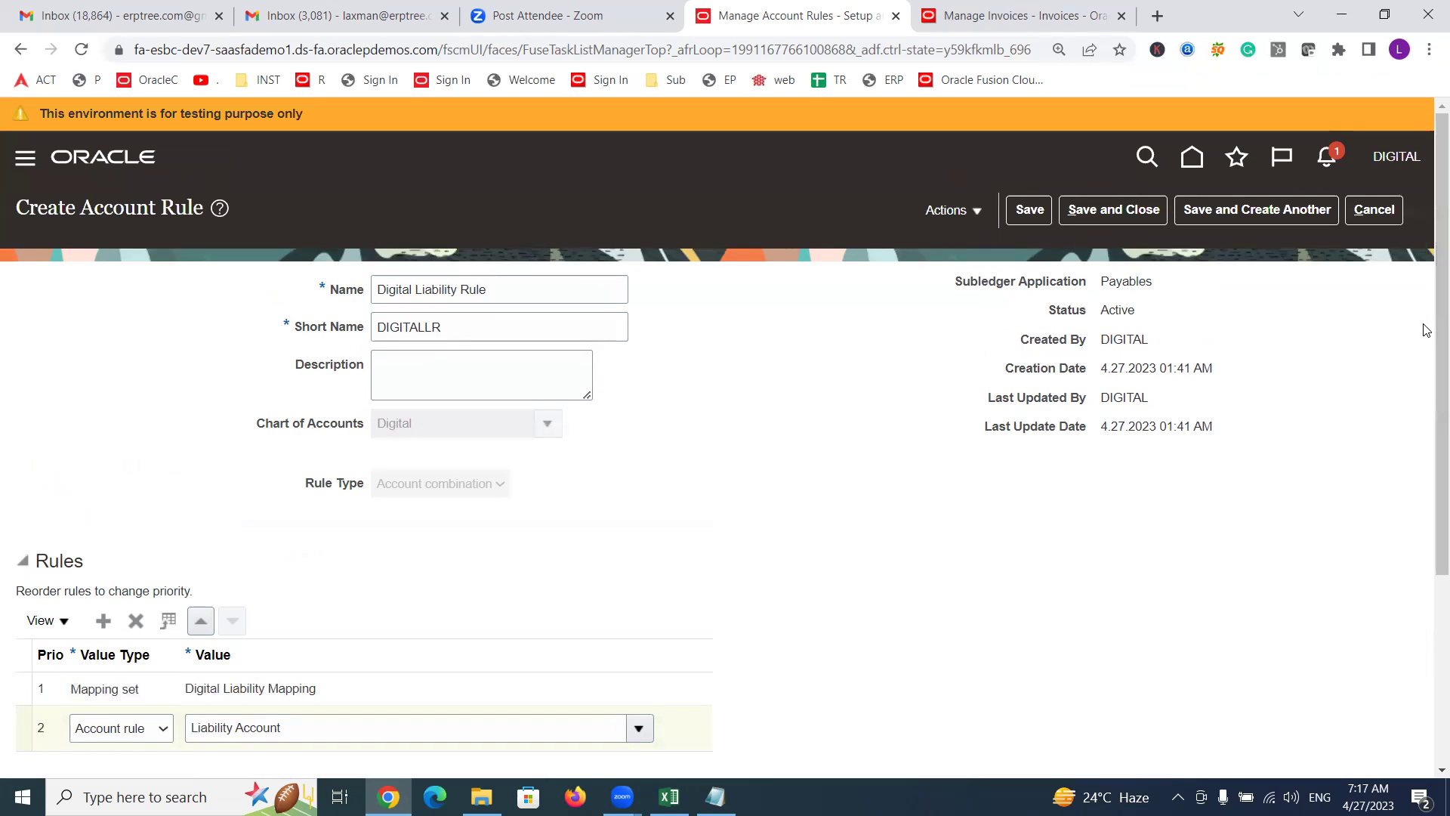
click(1108, 215)
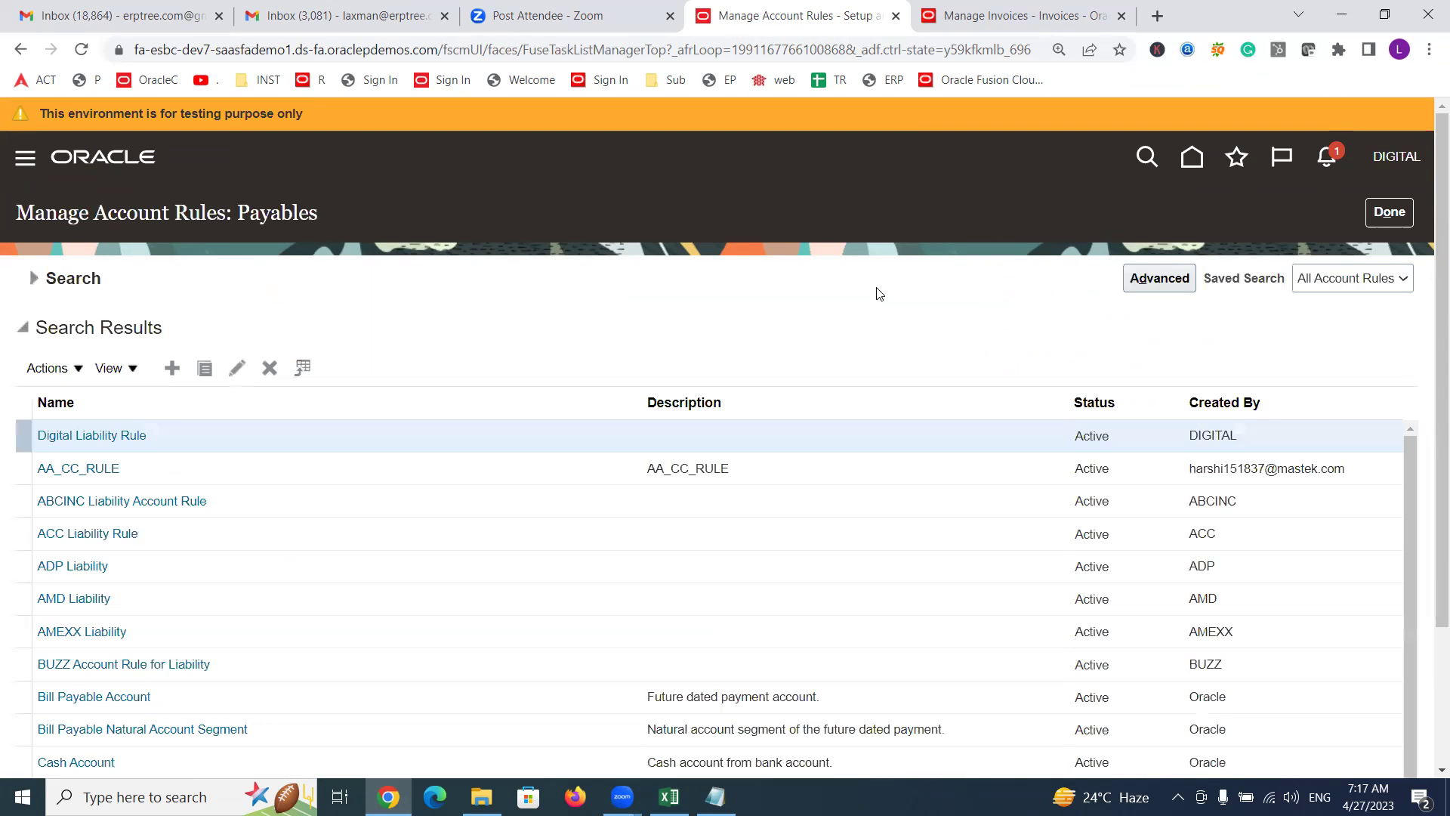
click(1384, 222)
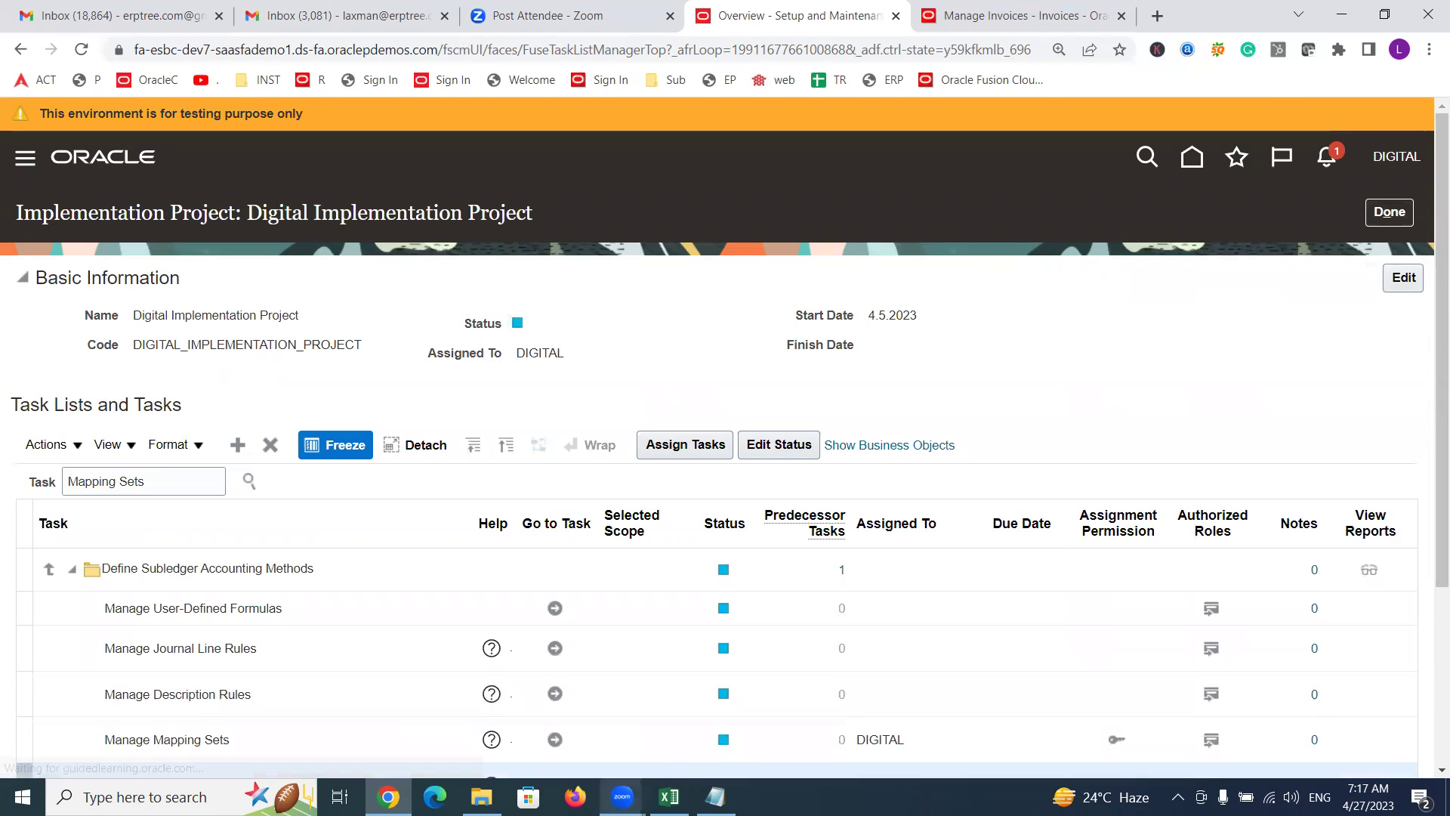
Step: Switch to the Excel training sheet and review the SLA steps about copying the journal entry rule set and assigning the account rule
click(670, 797)
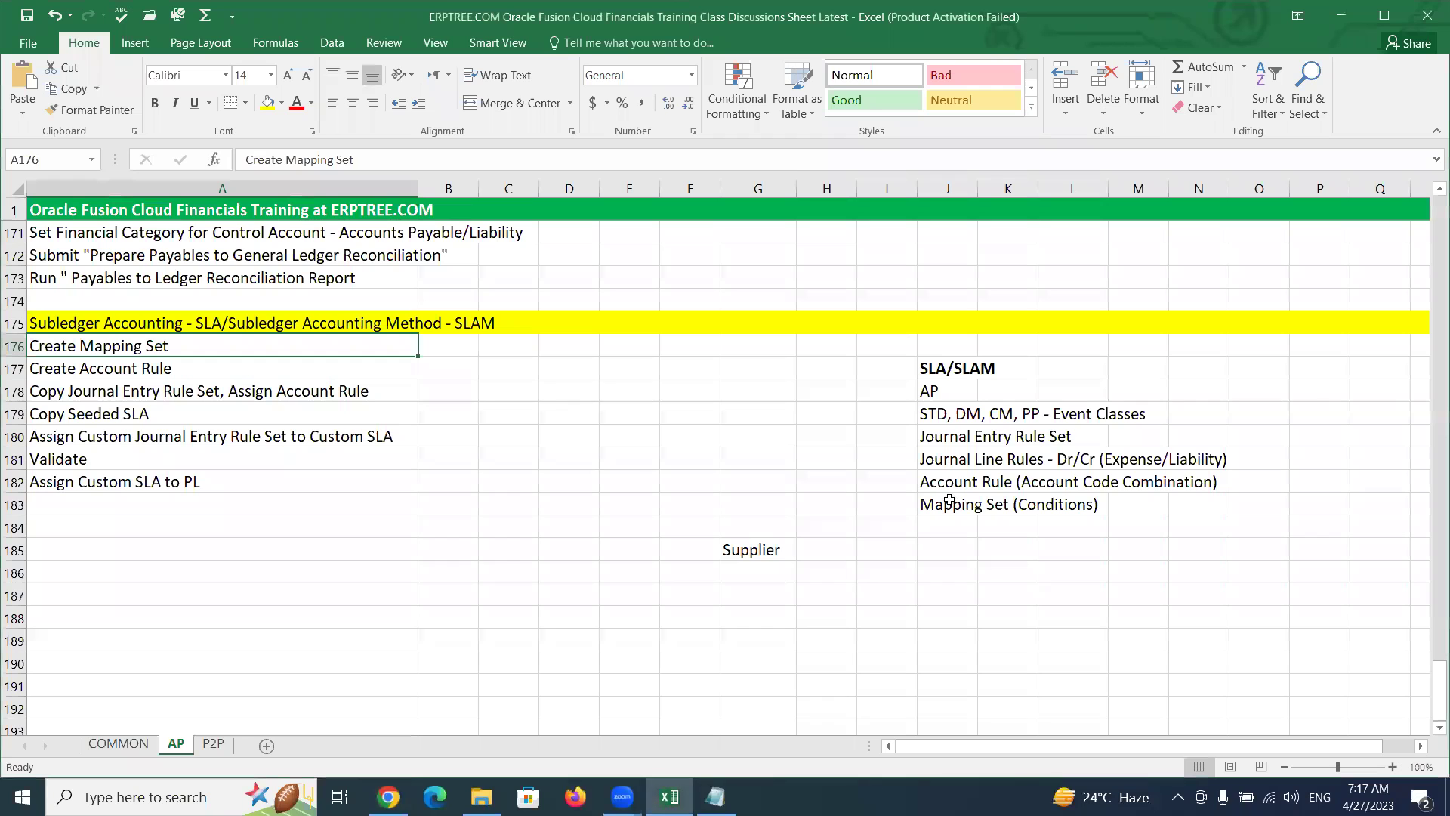
click(947, 438)
drag(946, 438, 1056, 439)
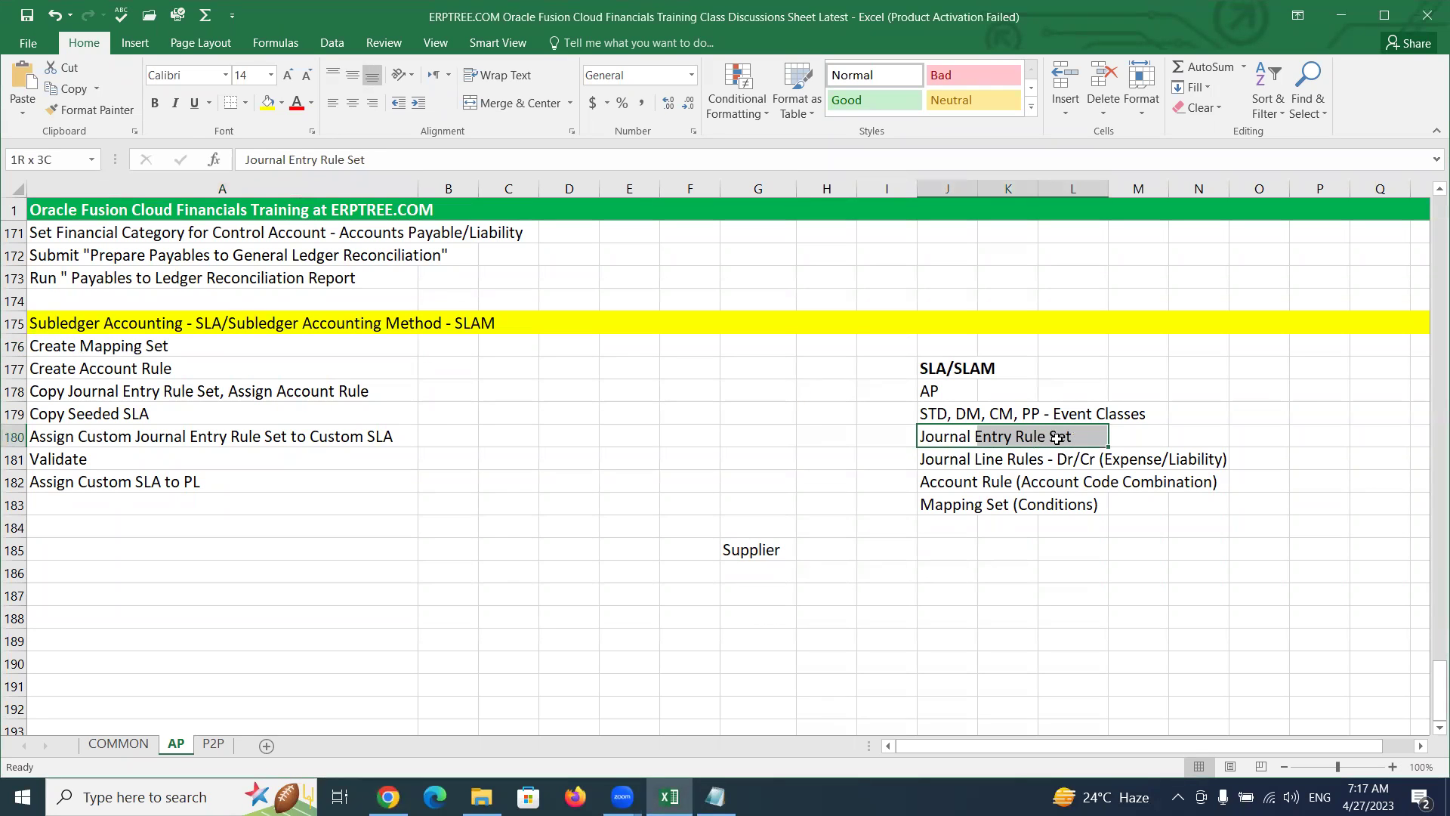
click(75, 389)
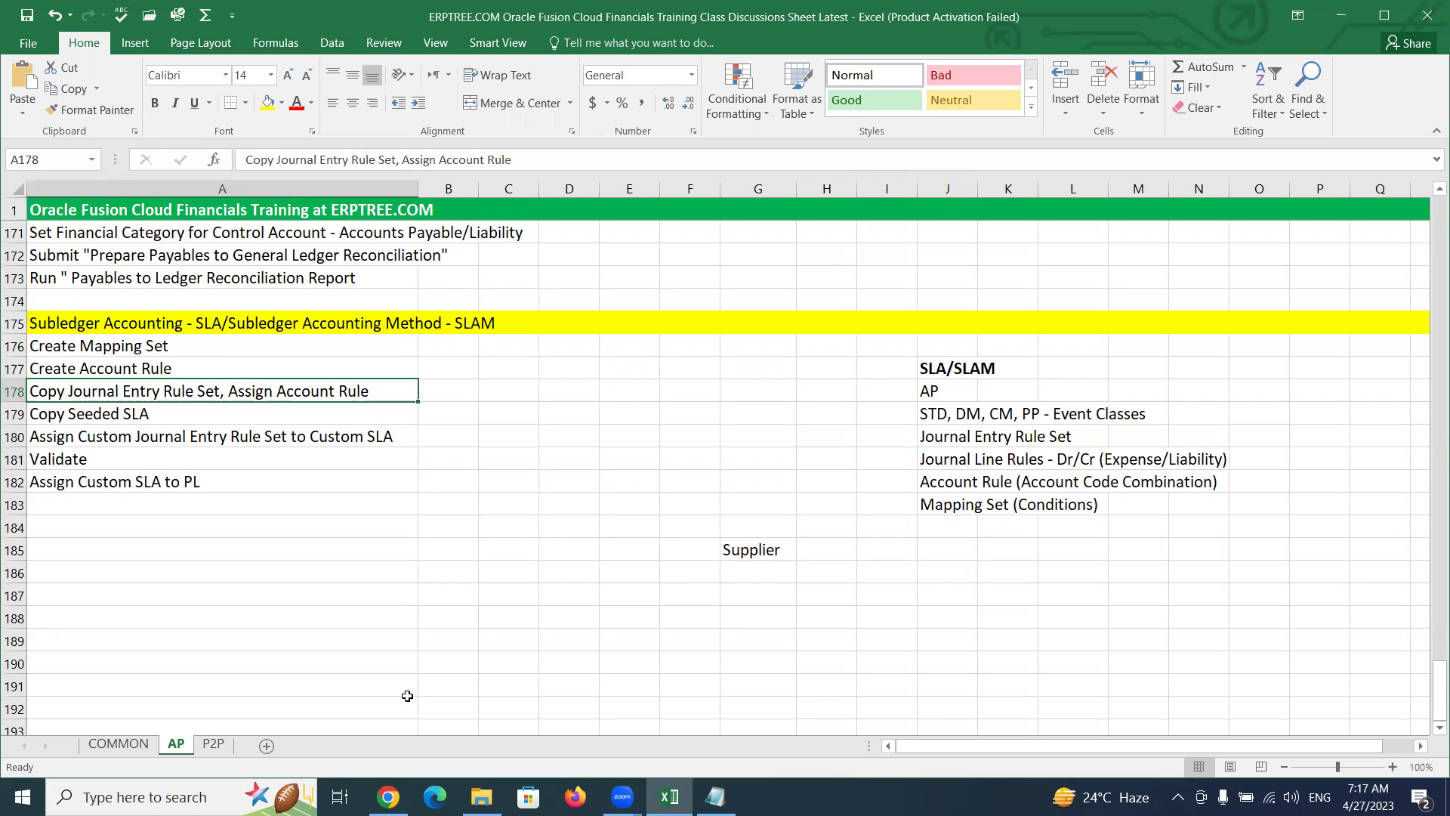
Step: Switch back to Oracle in Chrome and open the Manage Accounting Methods task for Payables
click(388, 797)
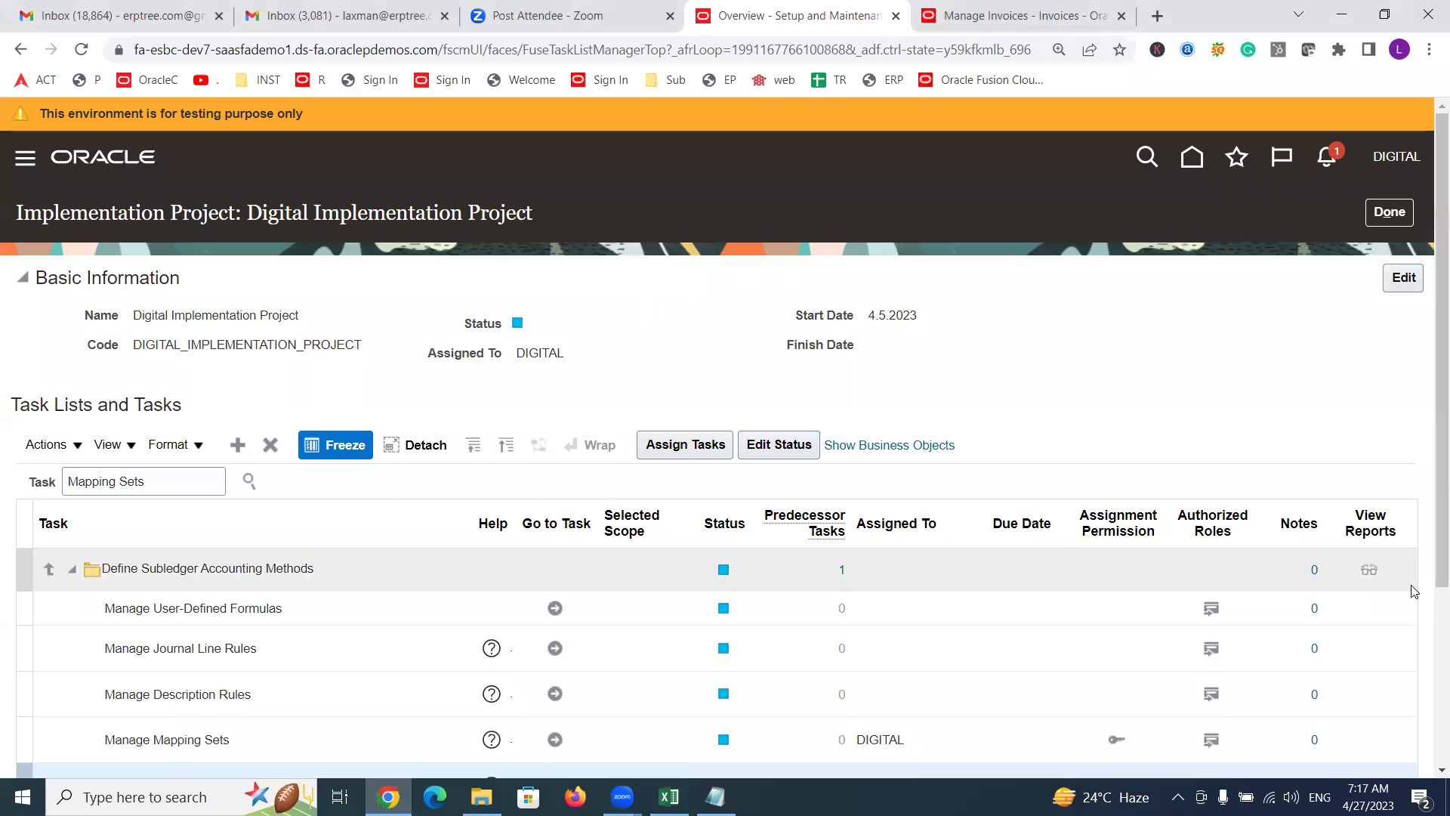
scroll(1428, 457, down, 1)
scroll(1427, 457, down, 5)
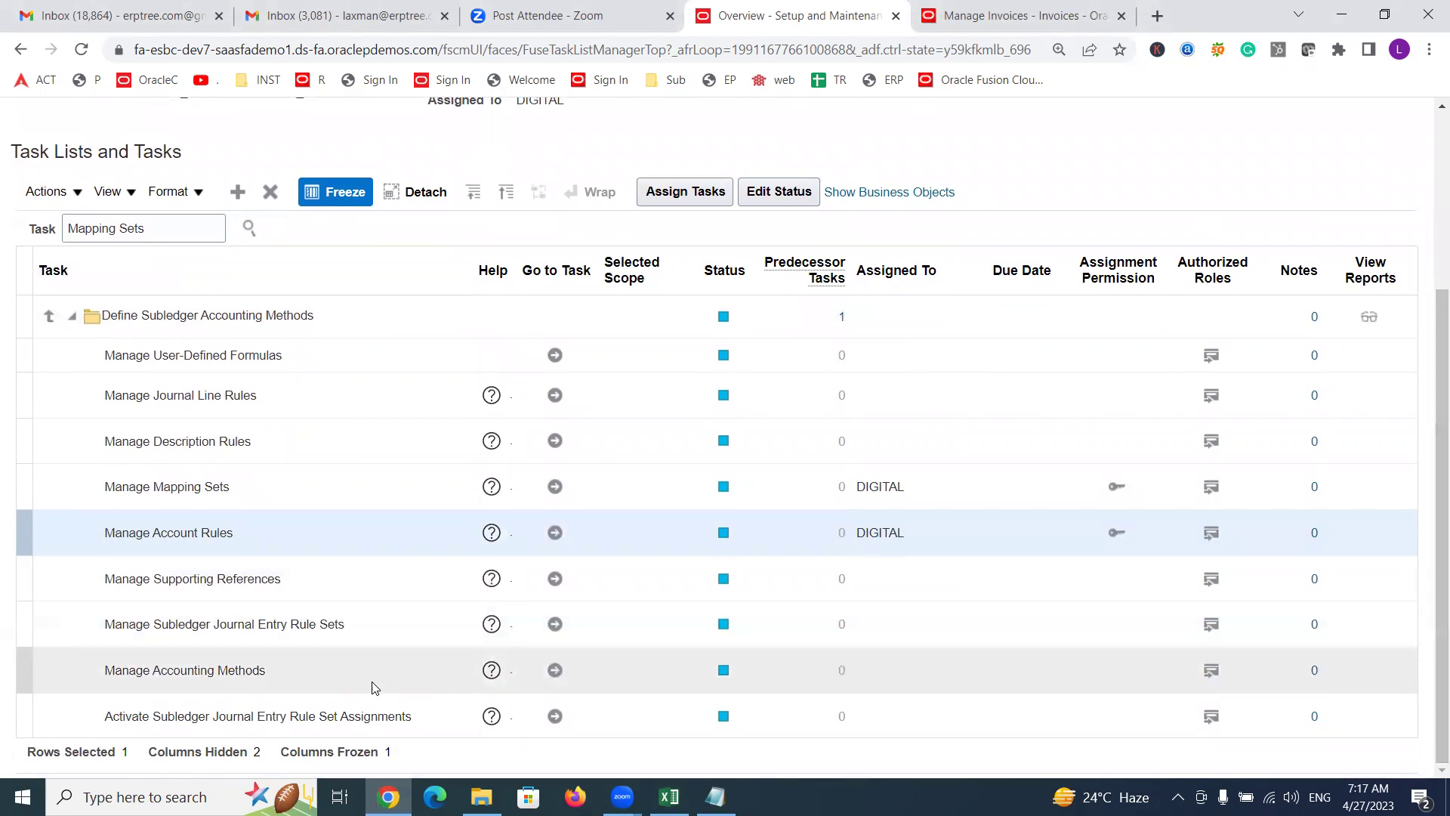
click(555, 670)
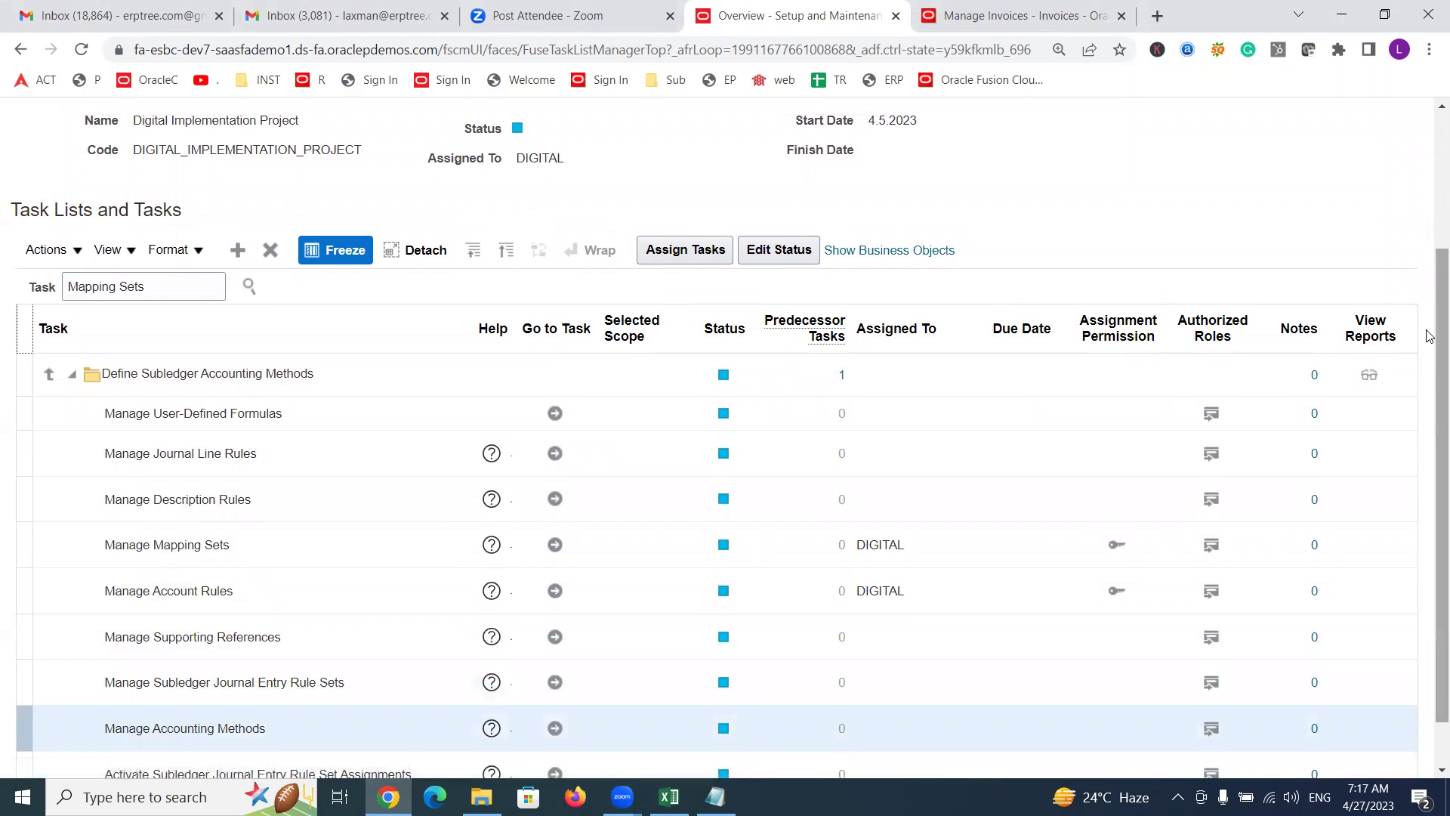
scroll(1429, 336, down, 1)
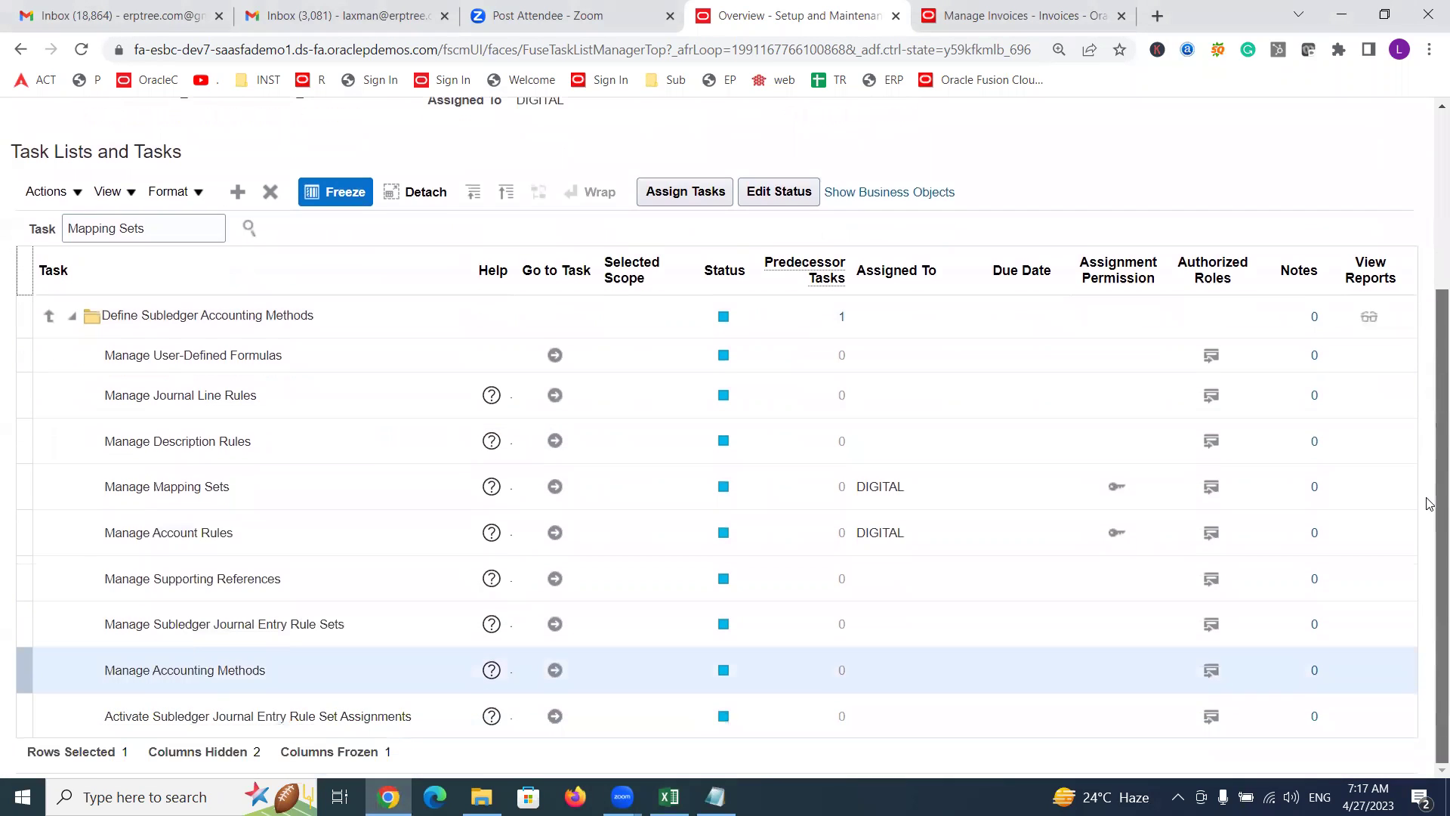
click(554, 671)
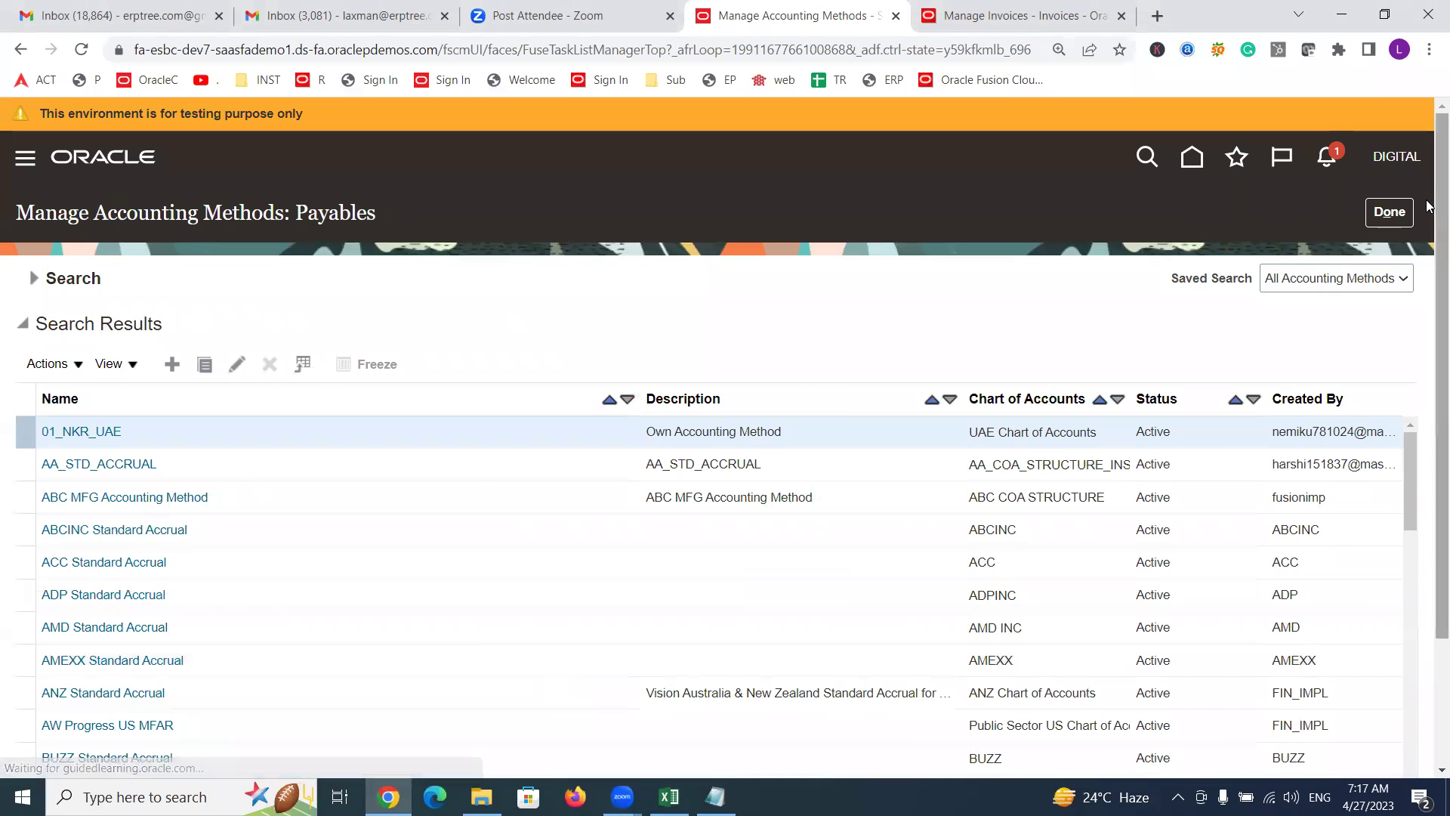
Step: Open the seeded Standard Accrual method and examine its Payables journal entry rule set assignments, especially the Invoices event class
scroll(1428, 206, down, 2)
drag(1412, 322, 1427, 611)
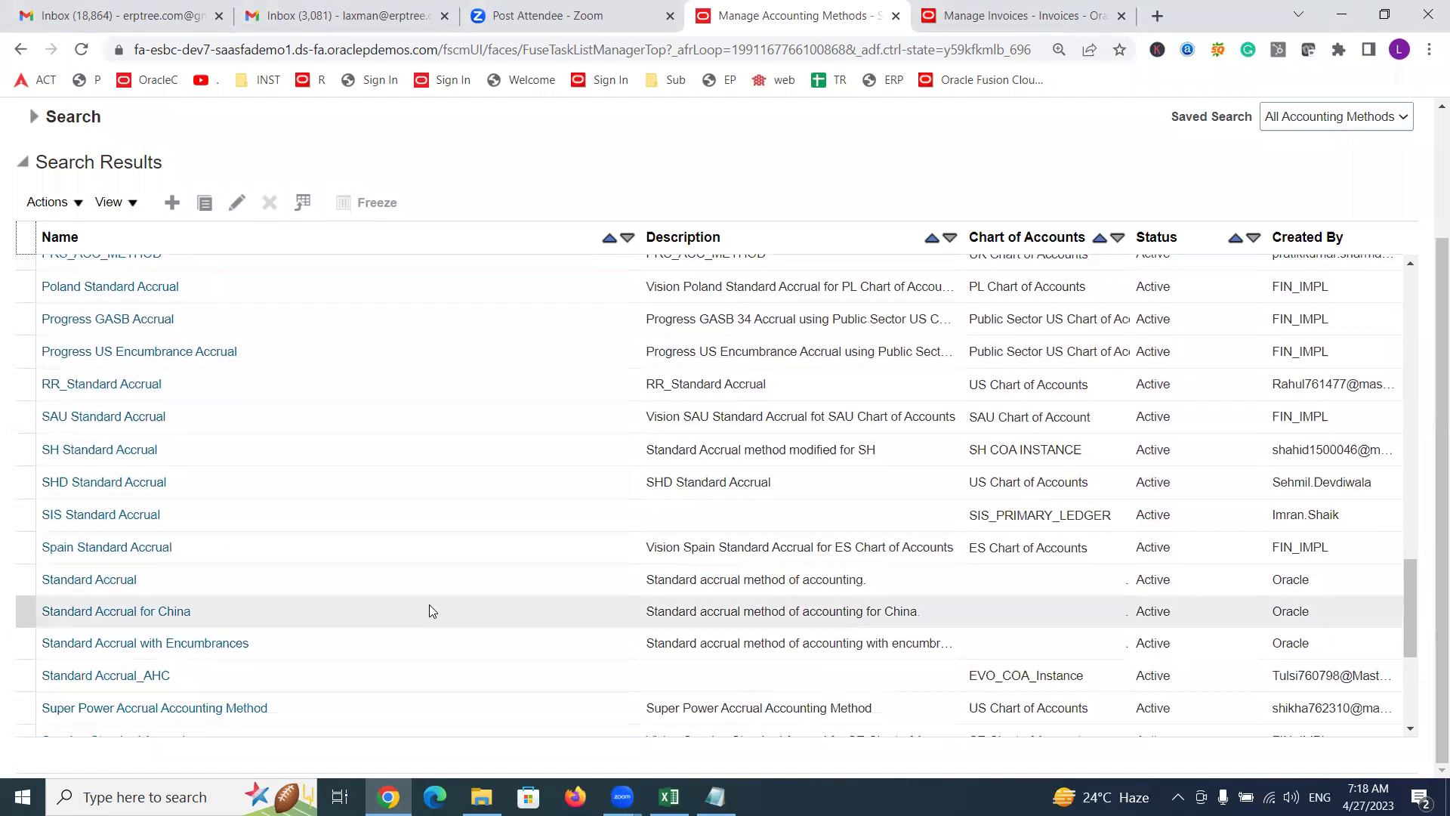
click(84, 580)
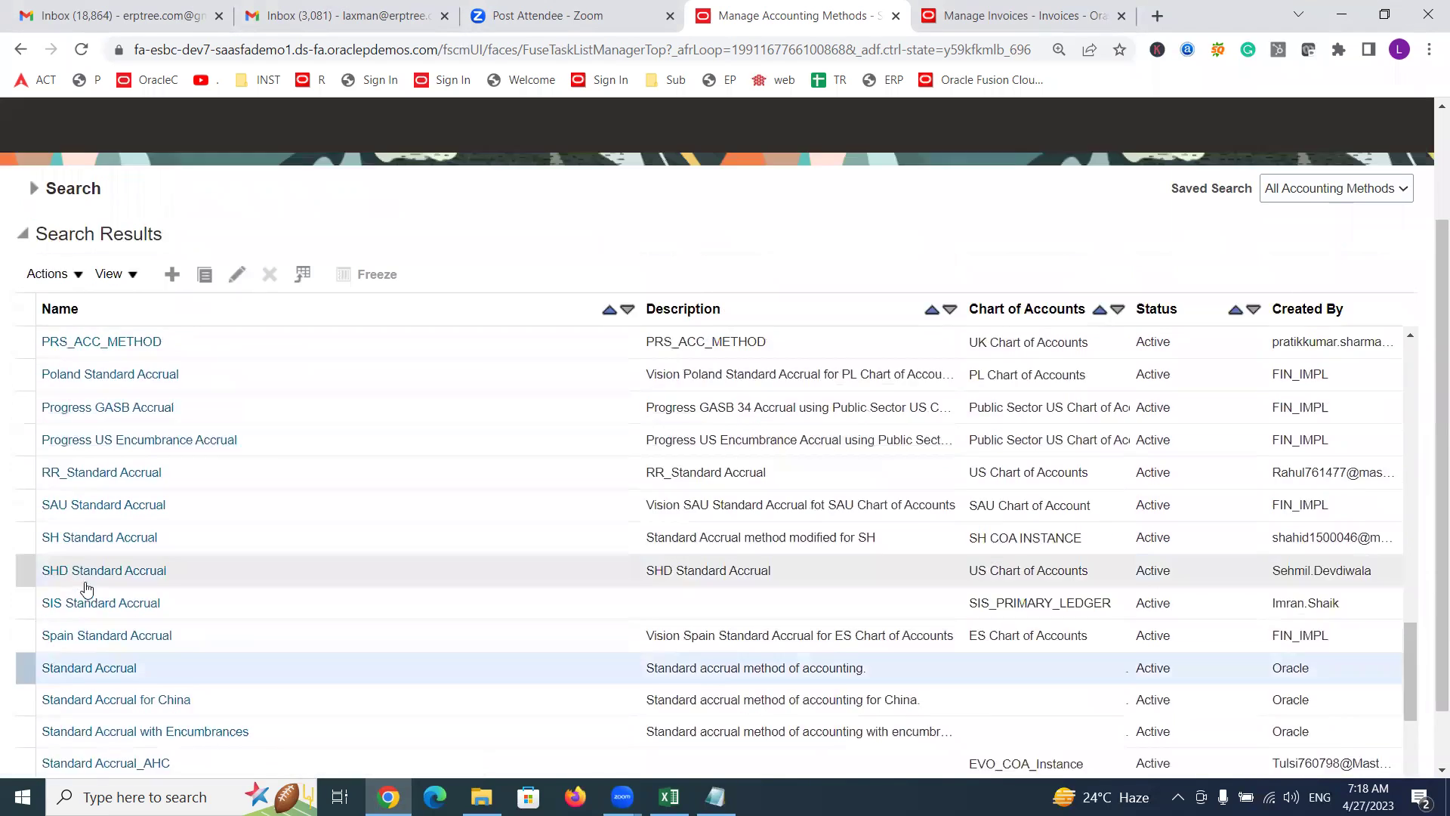
click(97, 611)
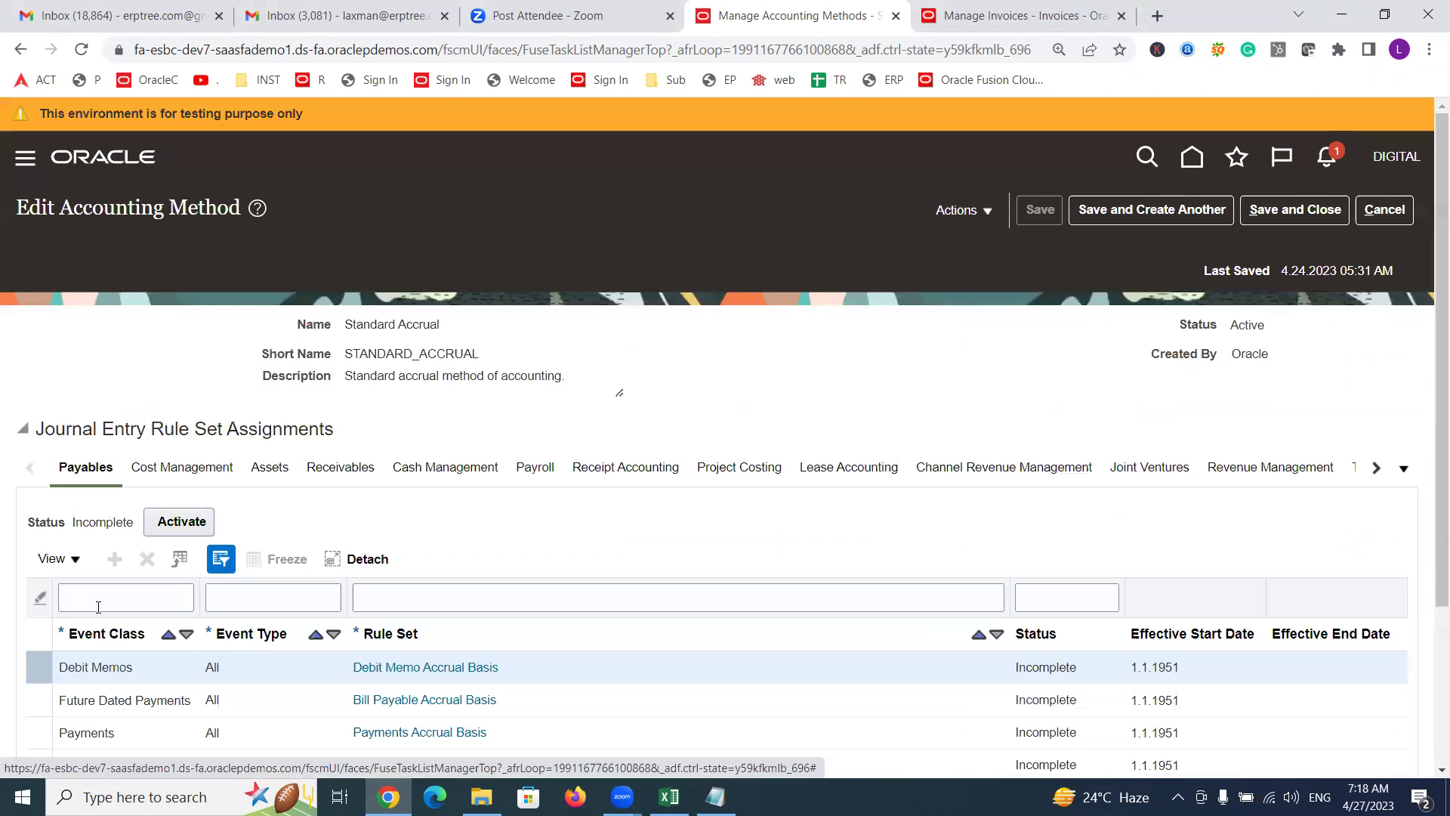
scroll(1427, 293, down, 3)
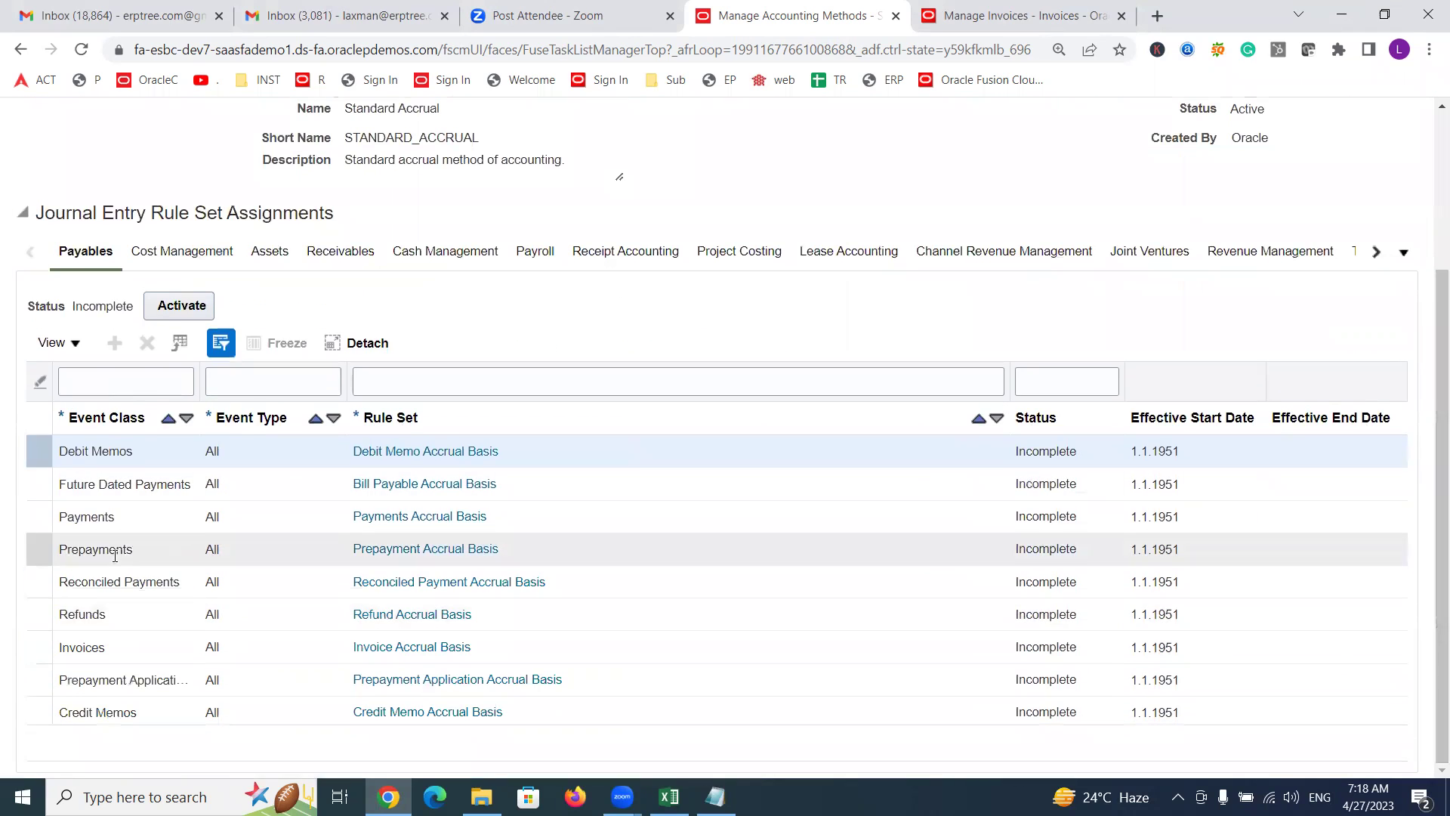
click(65, 648)
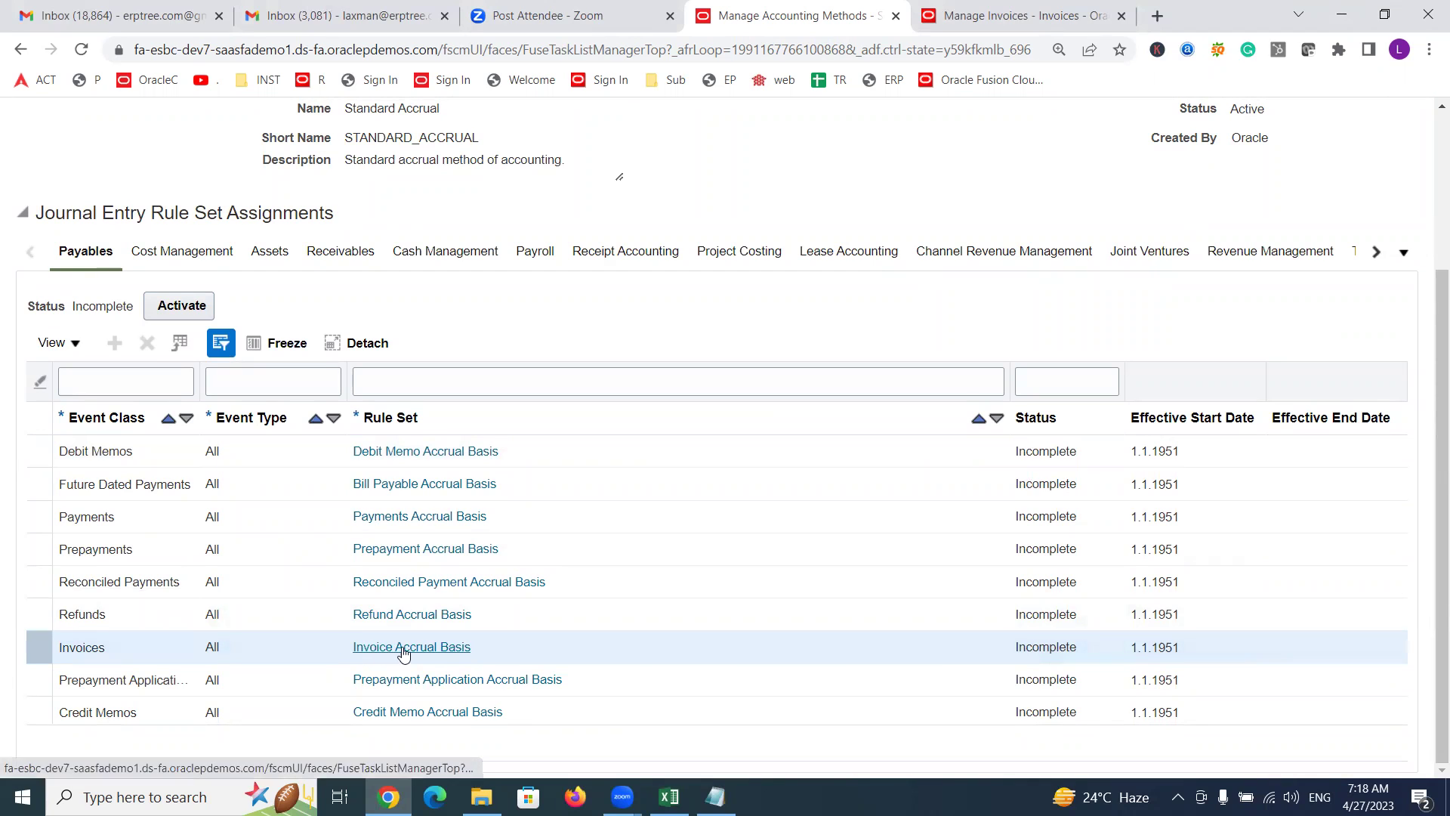
Step: Cancel out of the Standard Accrual method and leave Manage Accounting Methods for the implementation project
click(203, 318)
drag(1438, 351, 1426, 351)
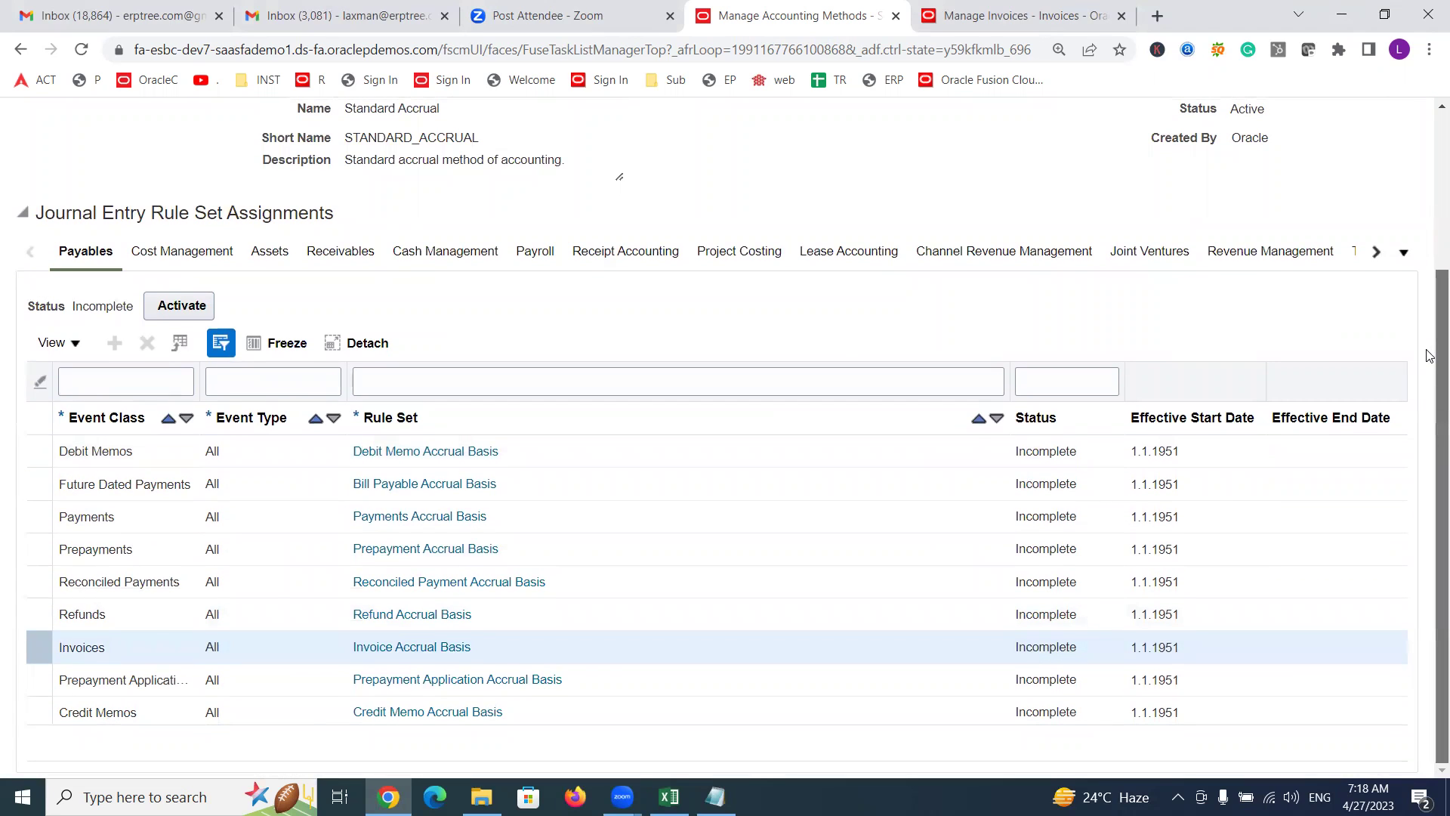
drag(1427, 350, 1427, 211)
click(1388, 183)
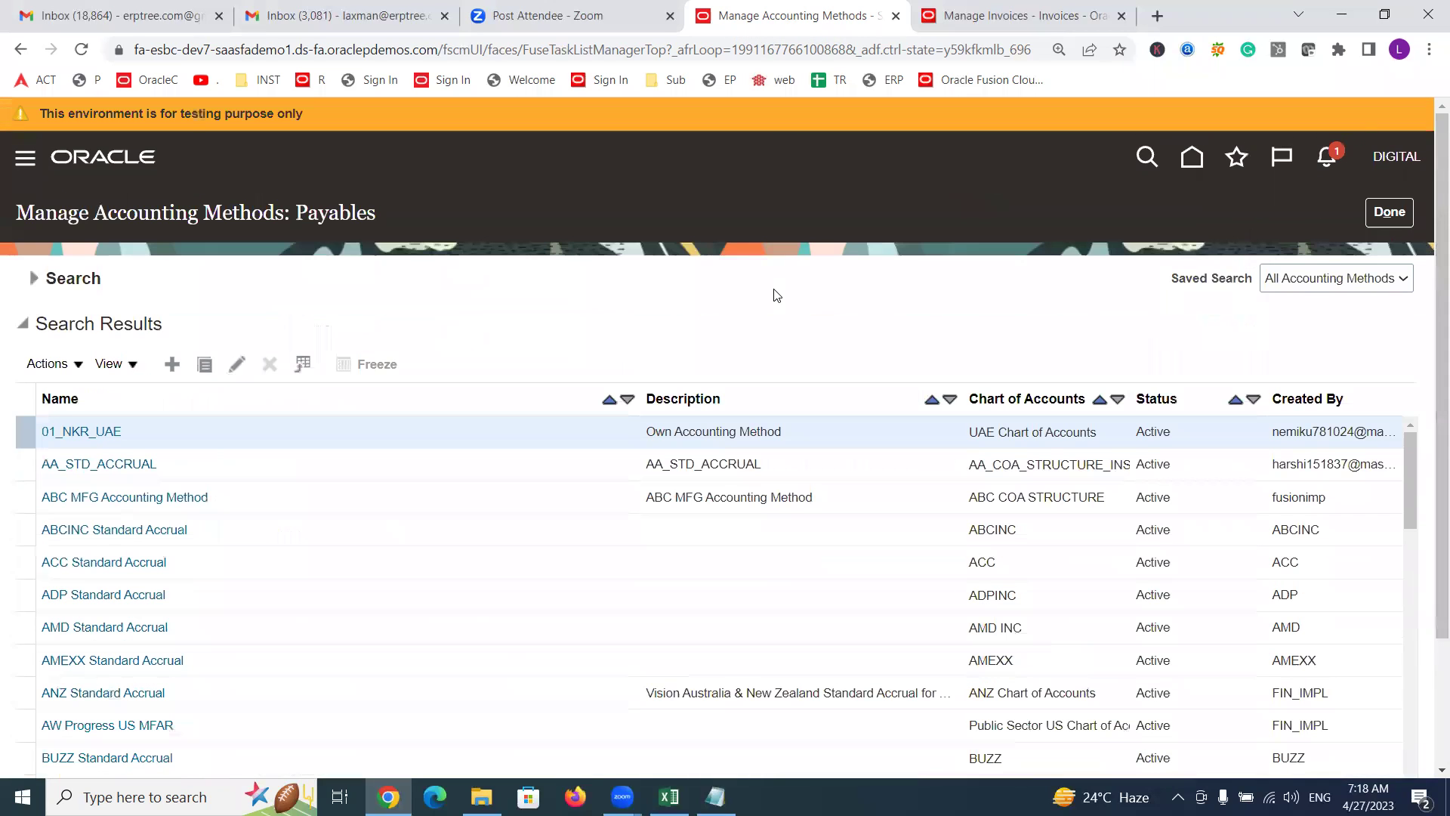
click(1386, 215)
Step: Open the Manage Subledger Journal Entry Rule Sets task for Payables from the implementation project's task list
scroll(1429, 278, down, 2)
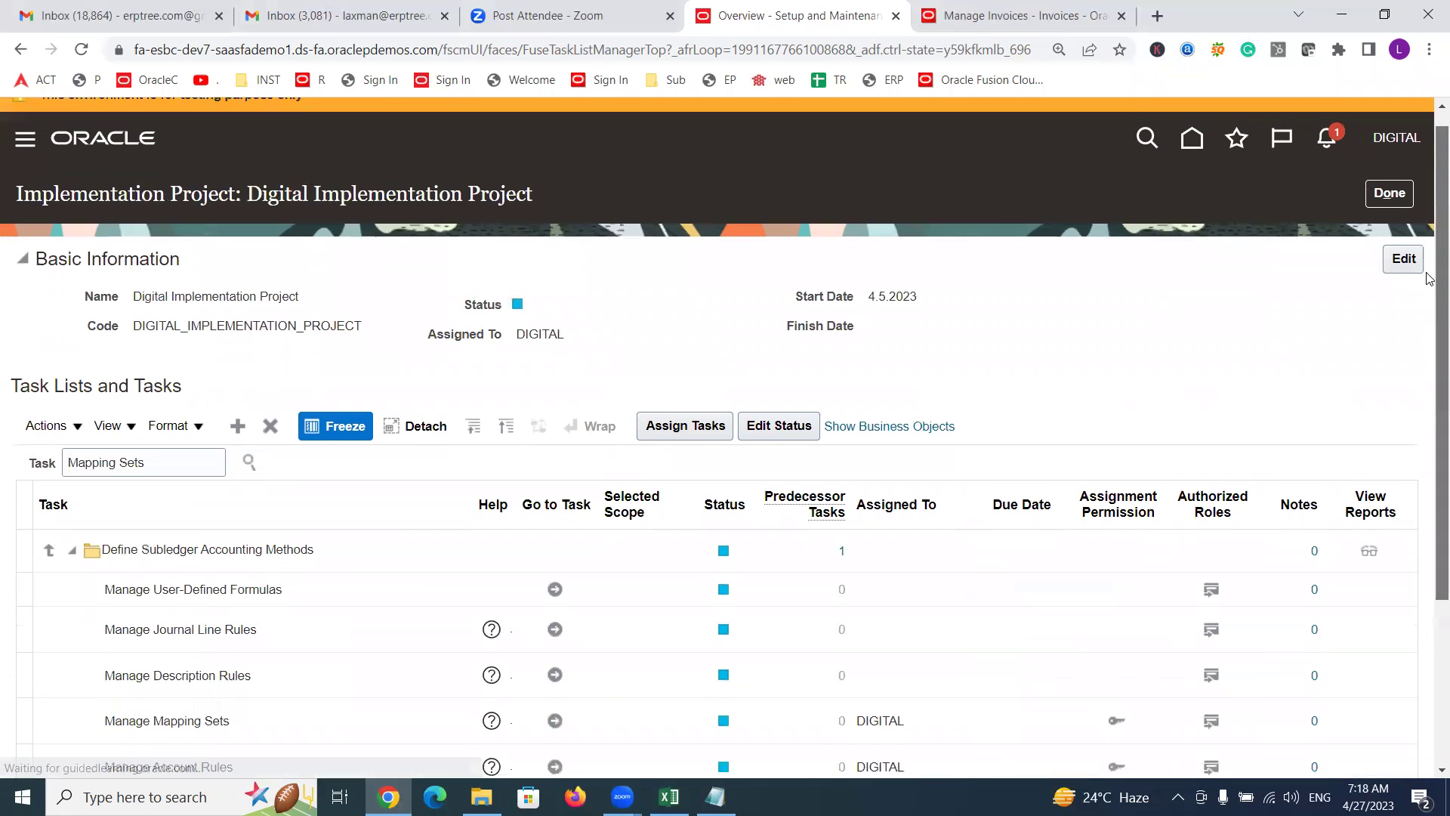
scroll(1430, 279, down, 3)
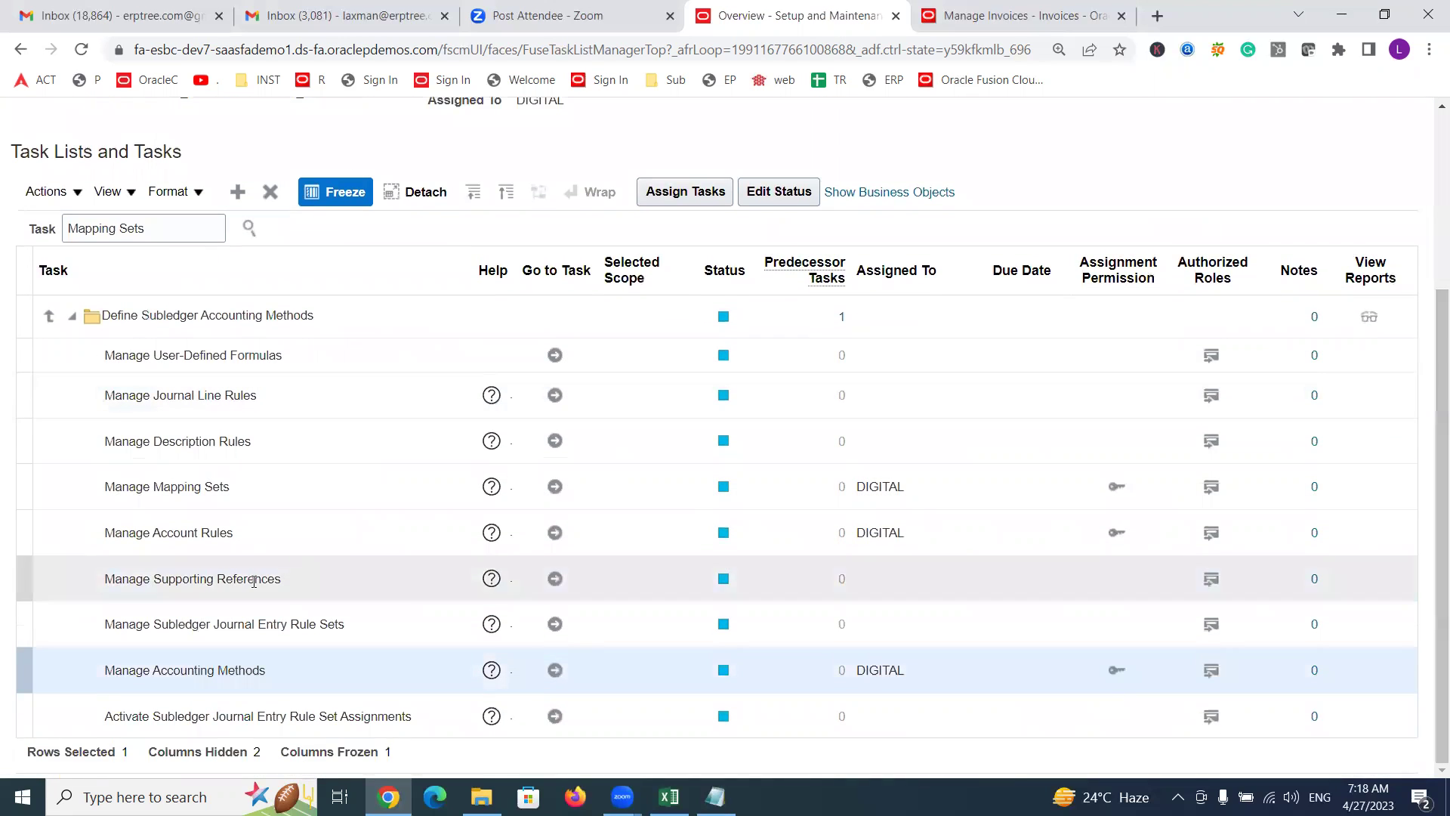
click(248, 623)
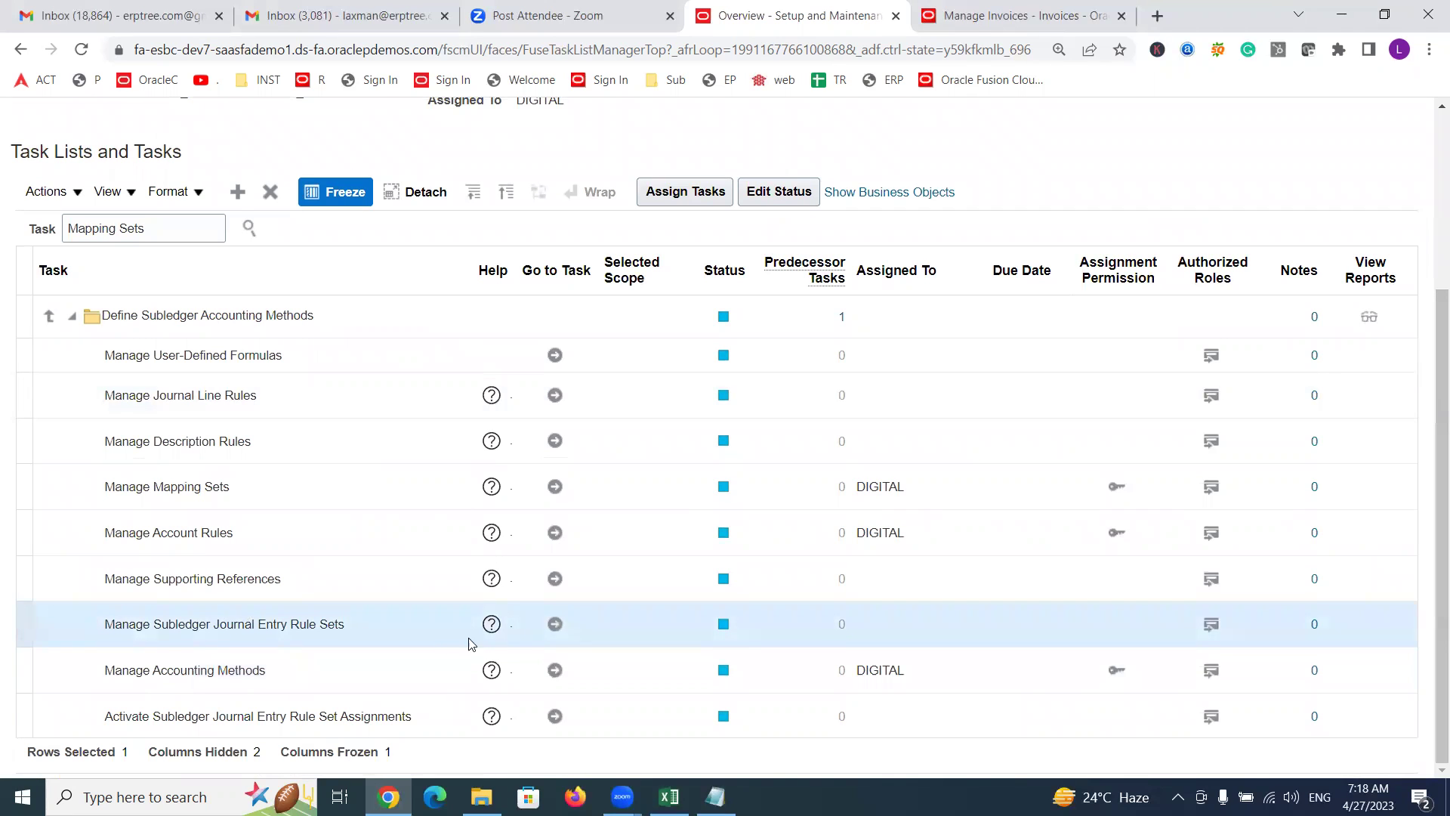
click(551, 624)
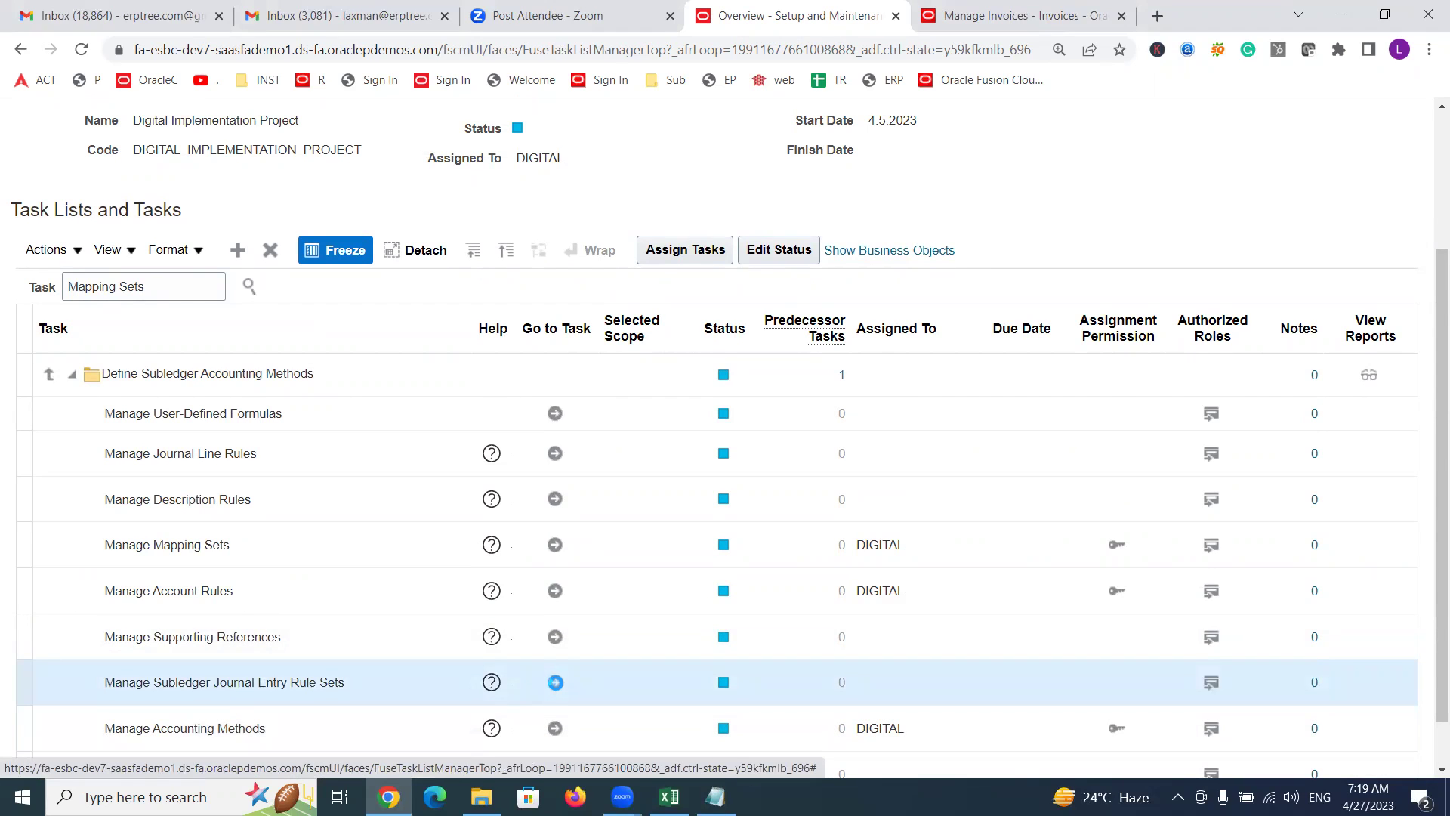
click(555, 681)
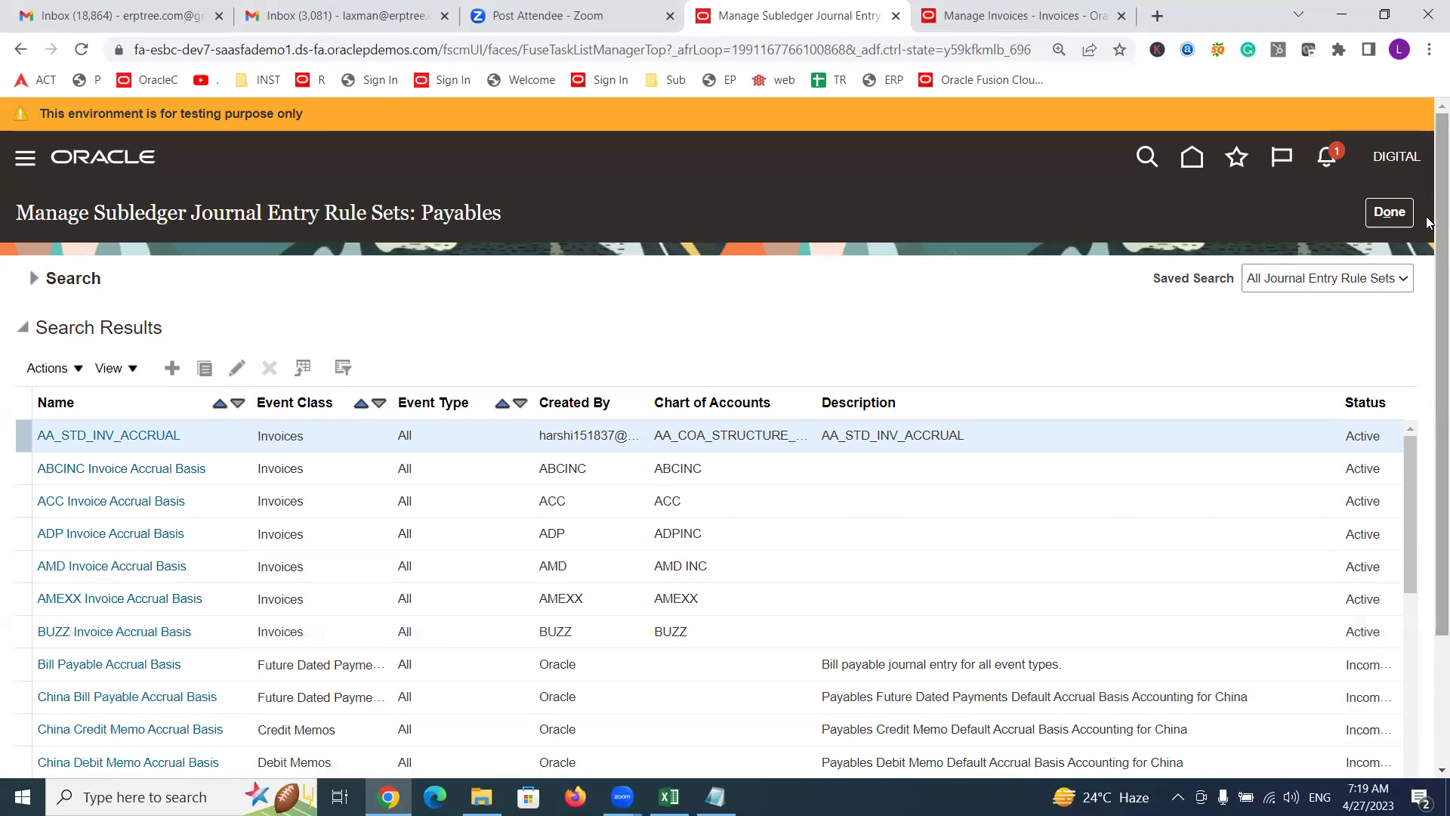
Step: Duplicate the Oracle-seeded Invoice Accrual Basis rule set, naming the copy Digital Invoice Accrual Basis with short name DIGITALIAB
drag(1438, 217, 1438, 458)
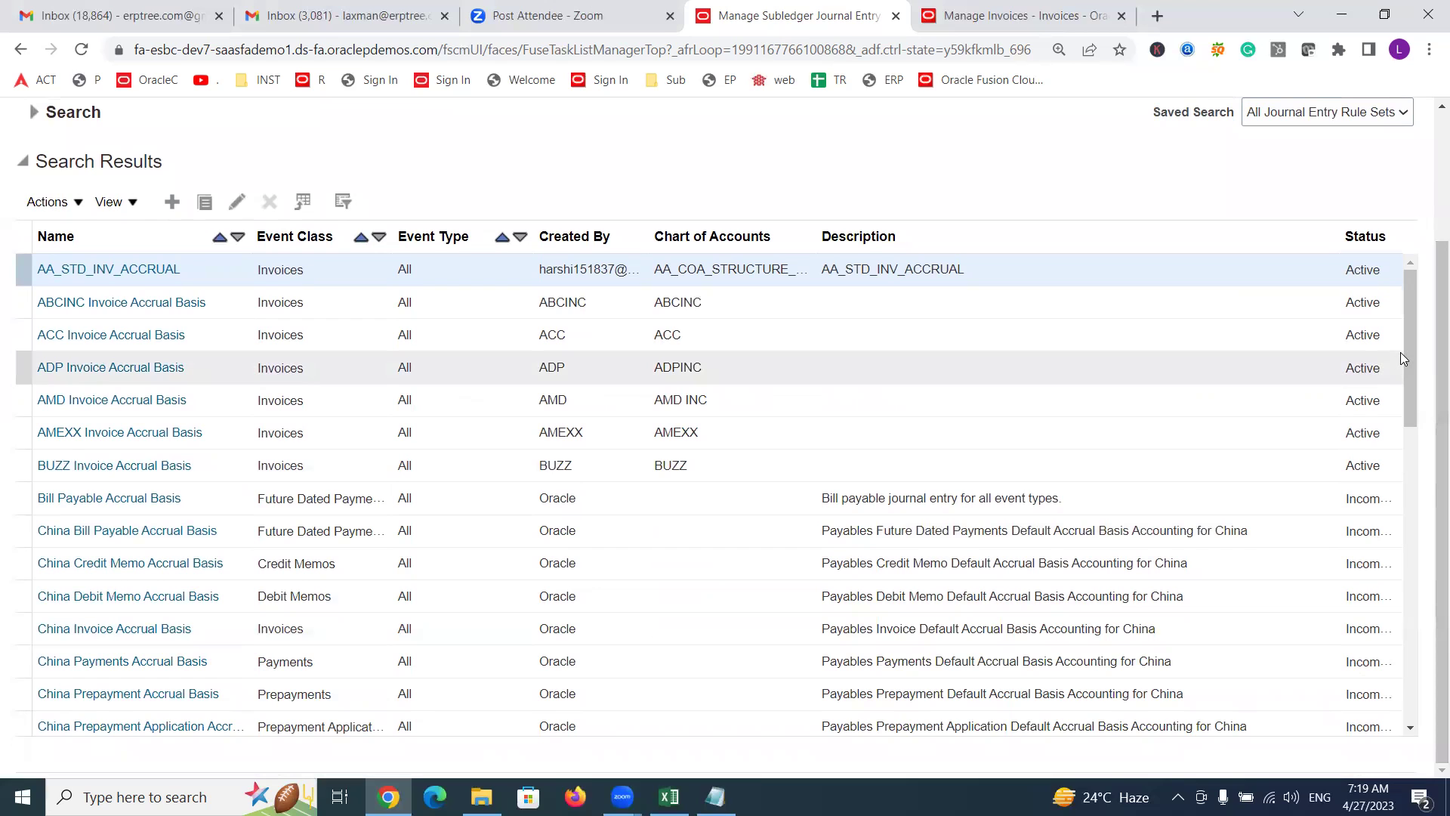
drag(1412, 353, 1405, 503)
click(195, 630)
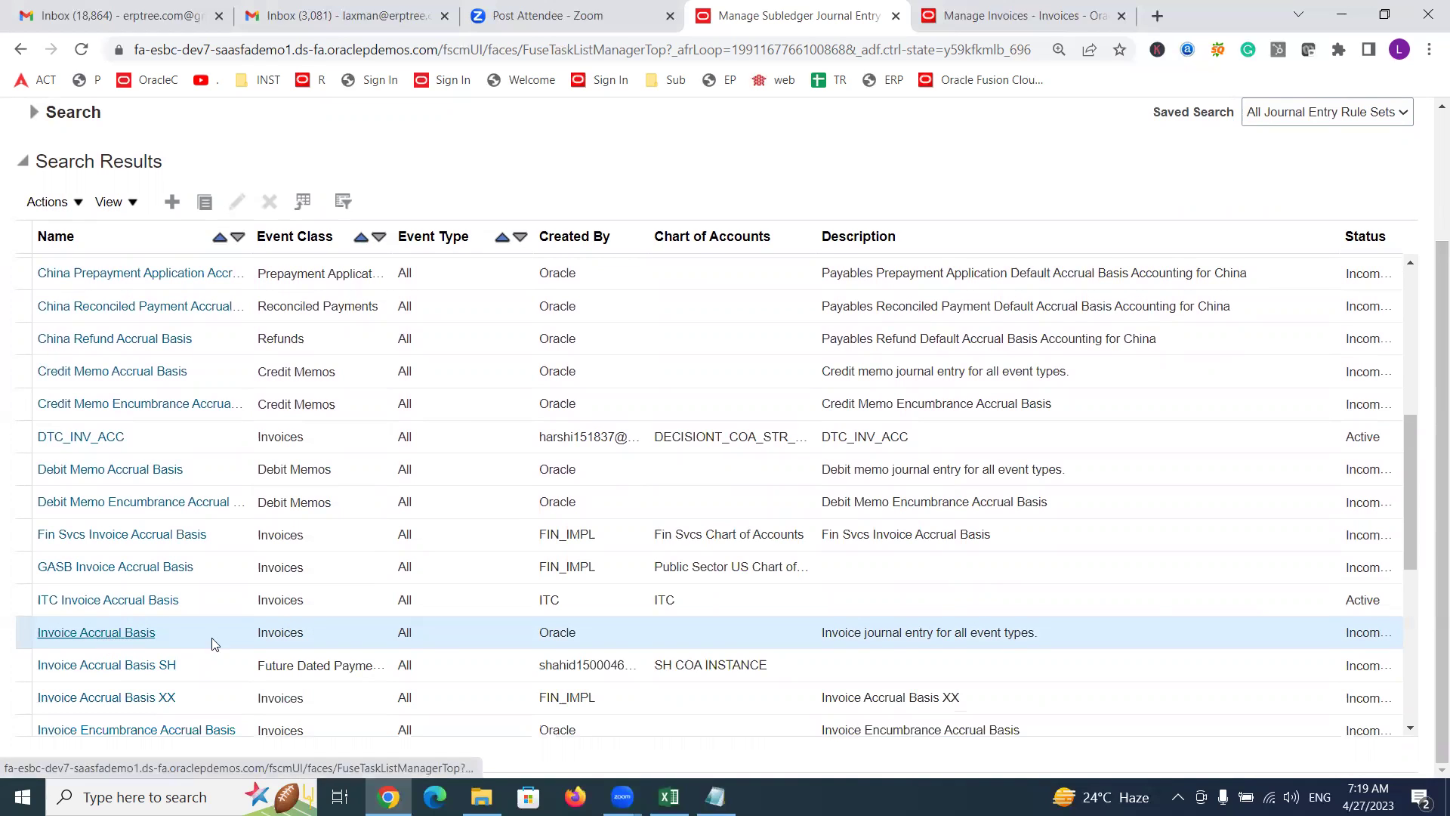
double_click(278, 635)
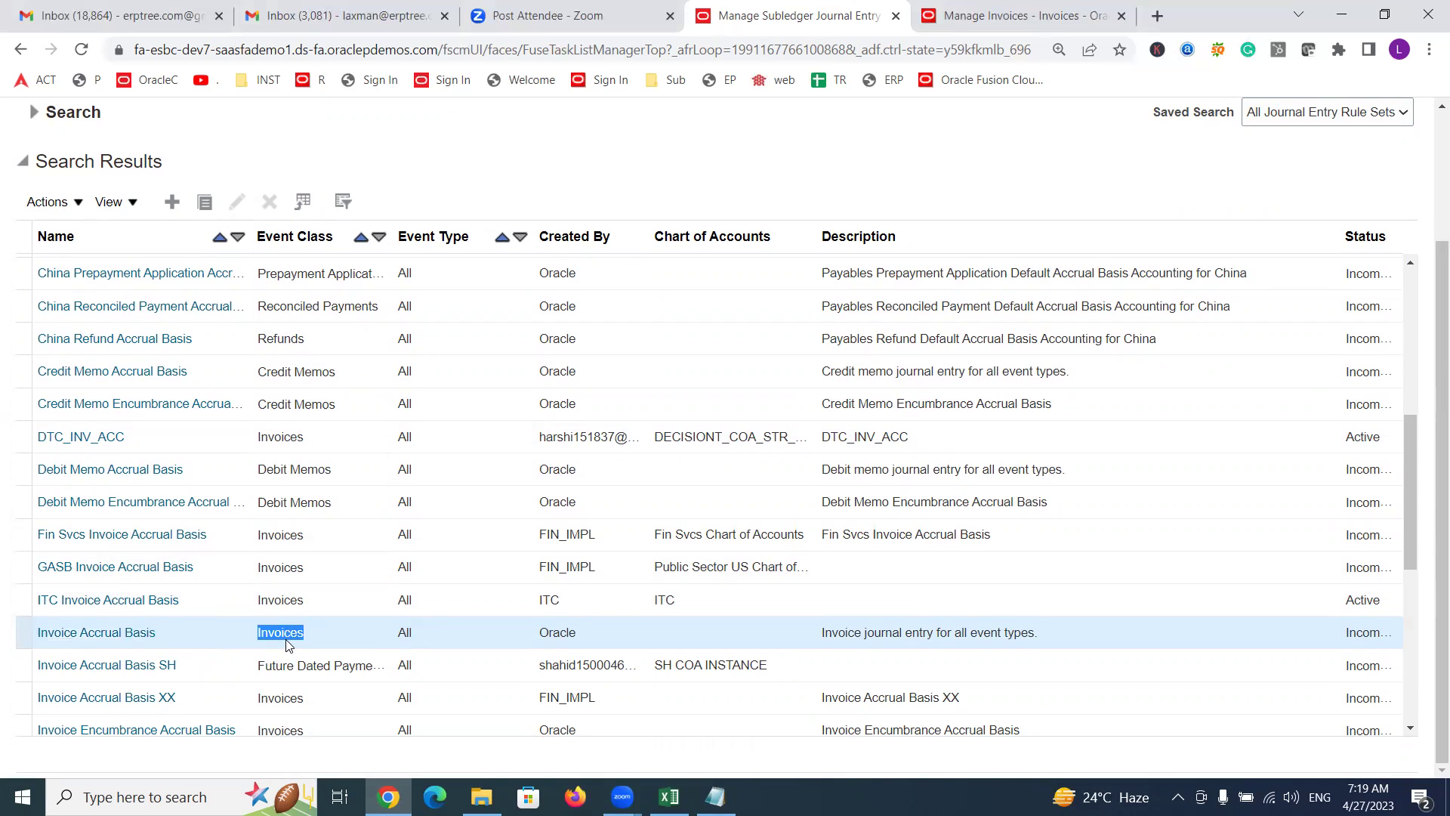
double_click(556, 632)
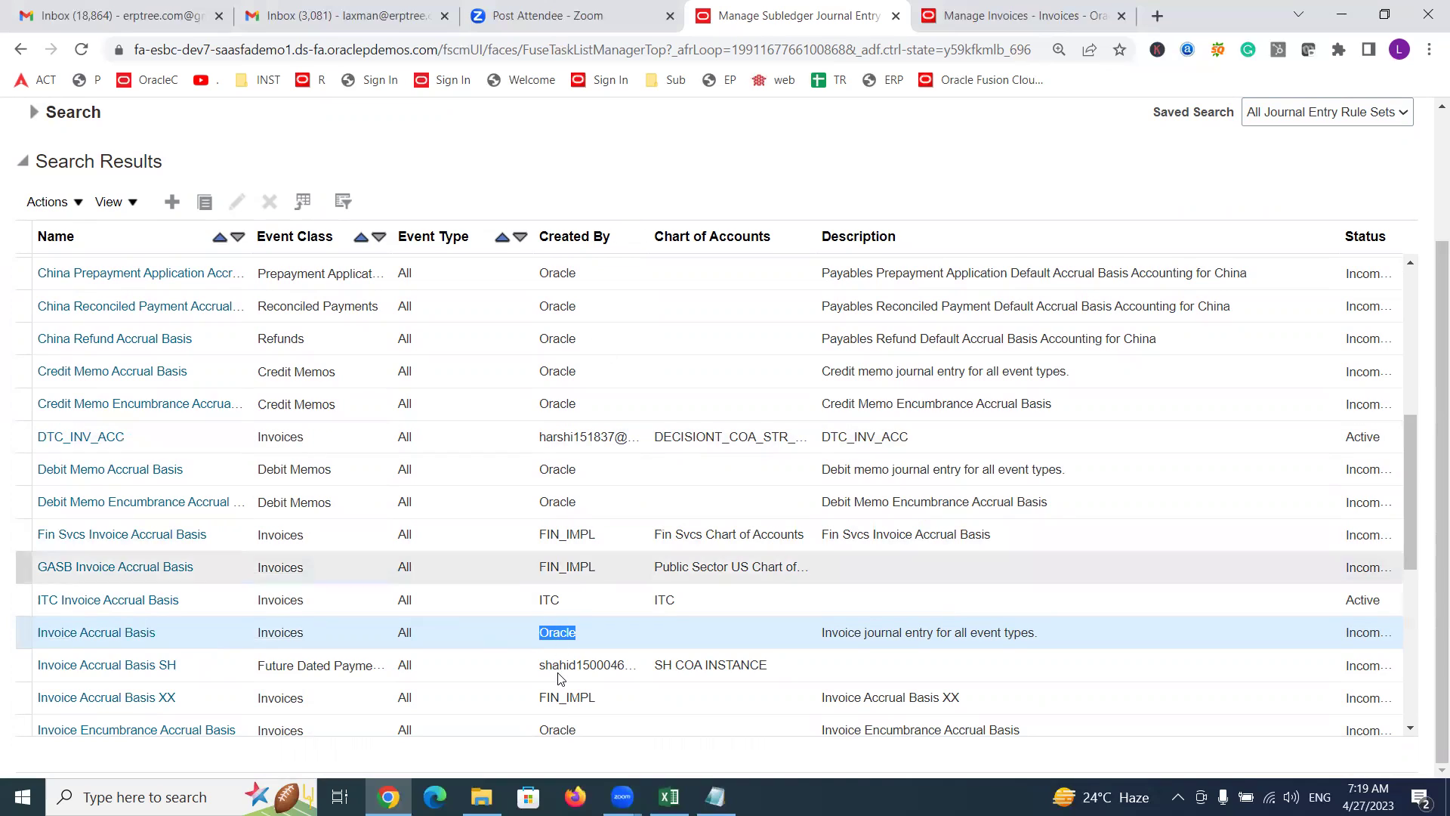
click(185, 632)
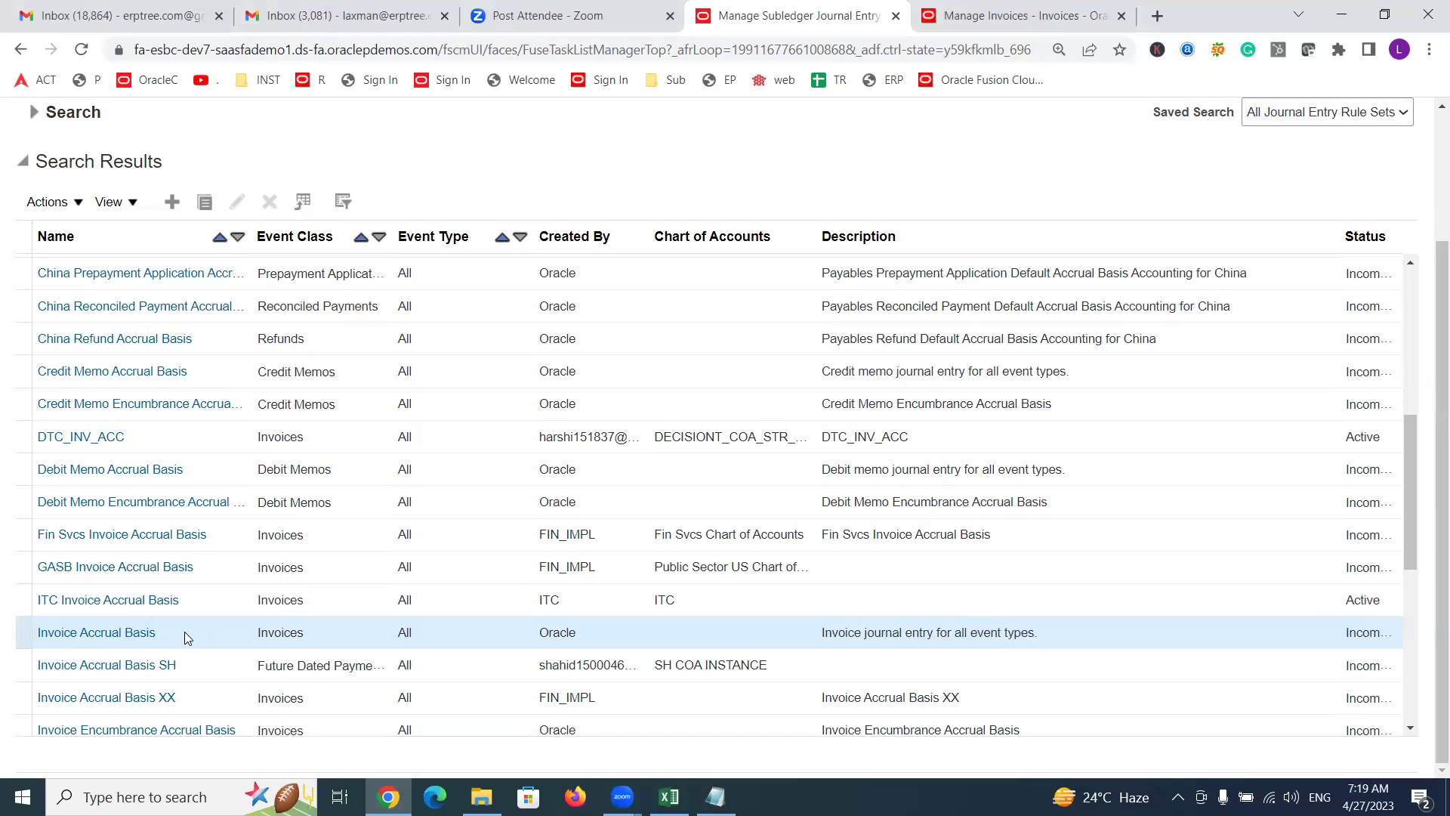
click(205, 203)
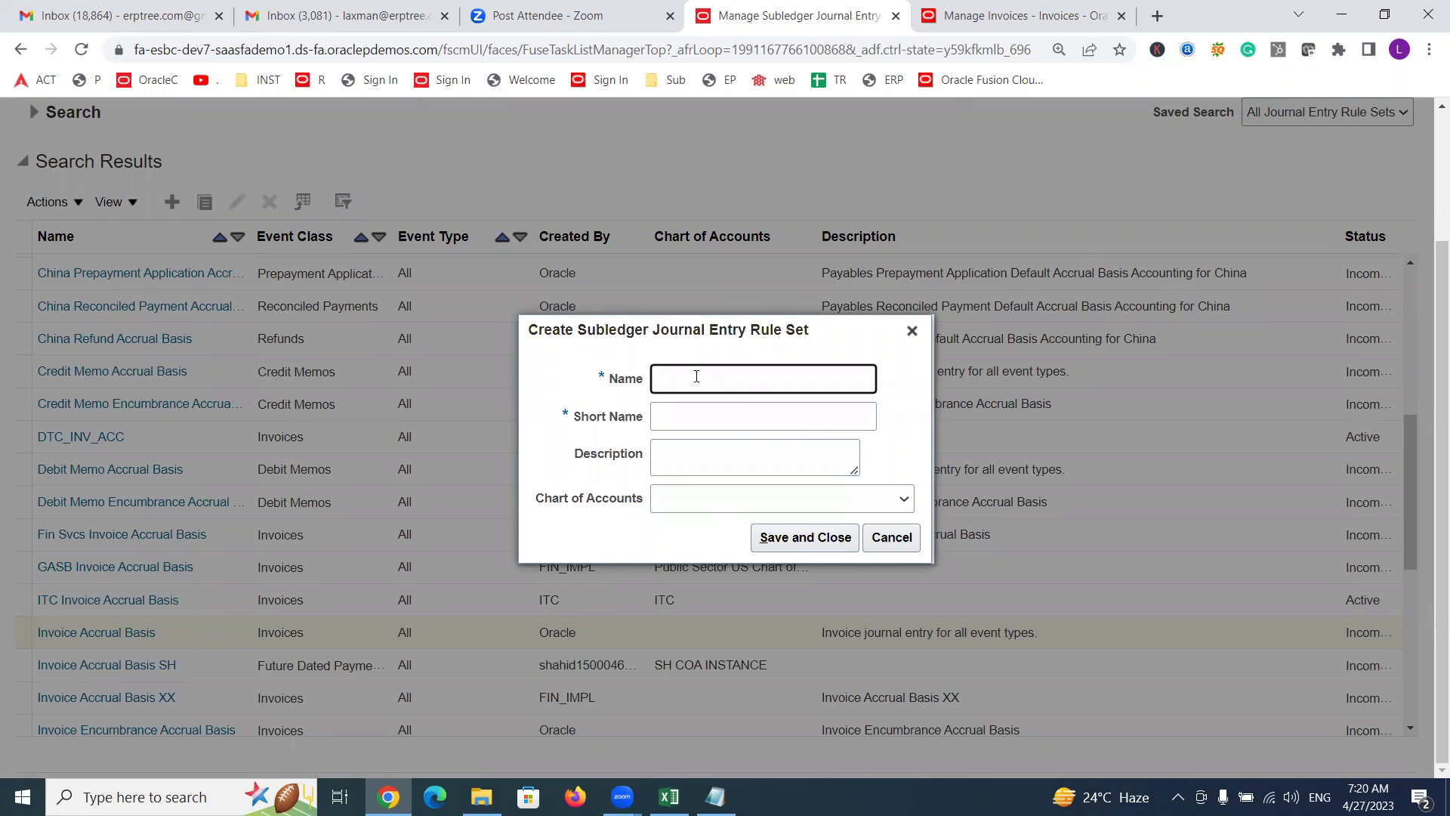
text(Digital Invoice Accrual Basis)
click(713, 415)
text(DIGITALI)
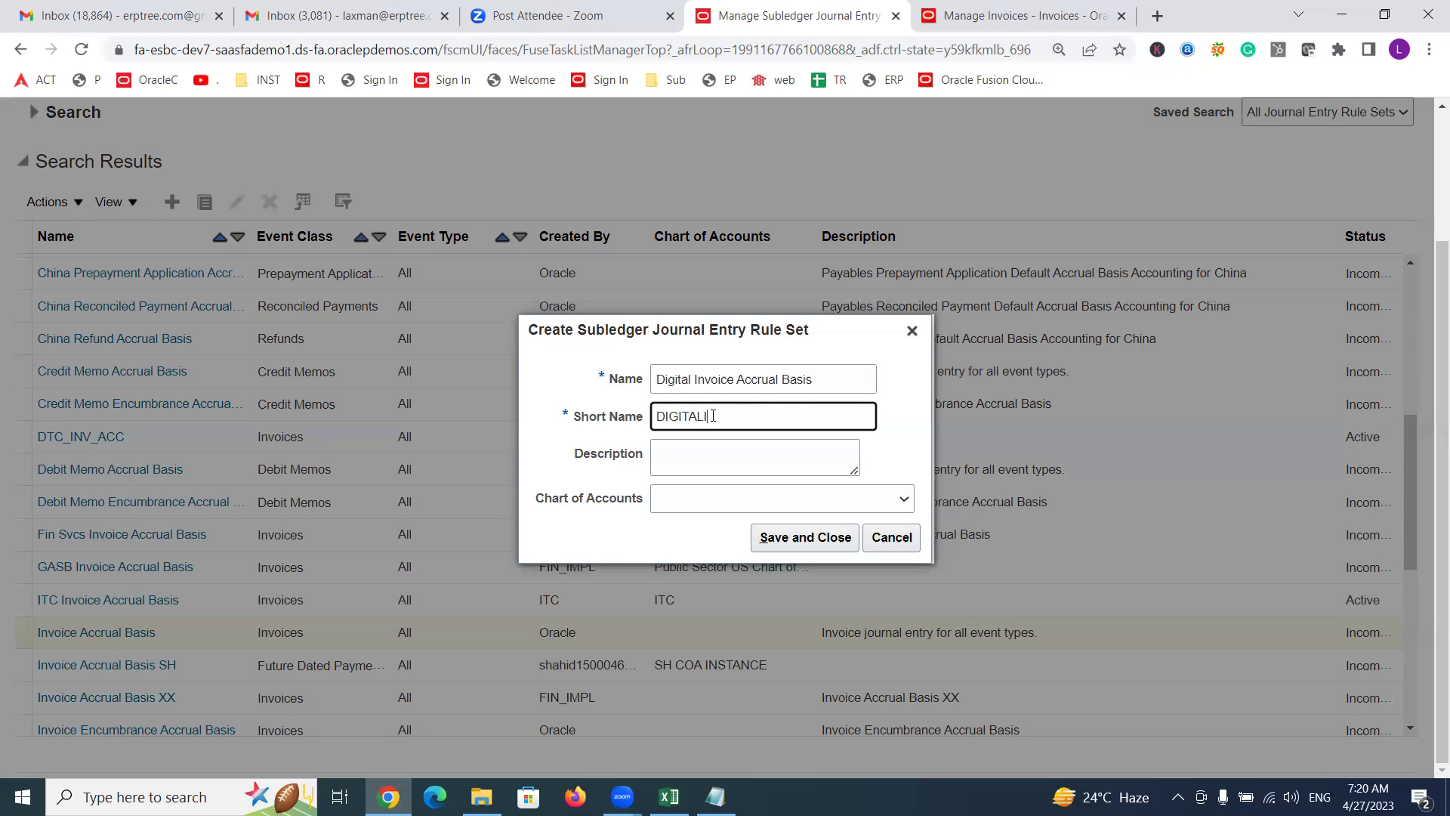
text(AB)
Step: Set the new rule set's chart of accounts to Digital, then save and close the creation dialog
click(697, 504)
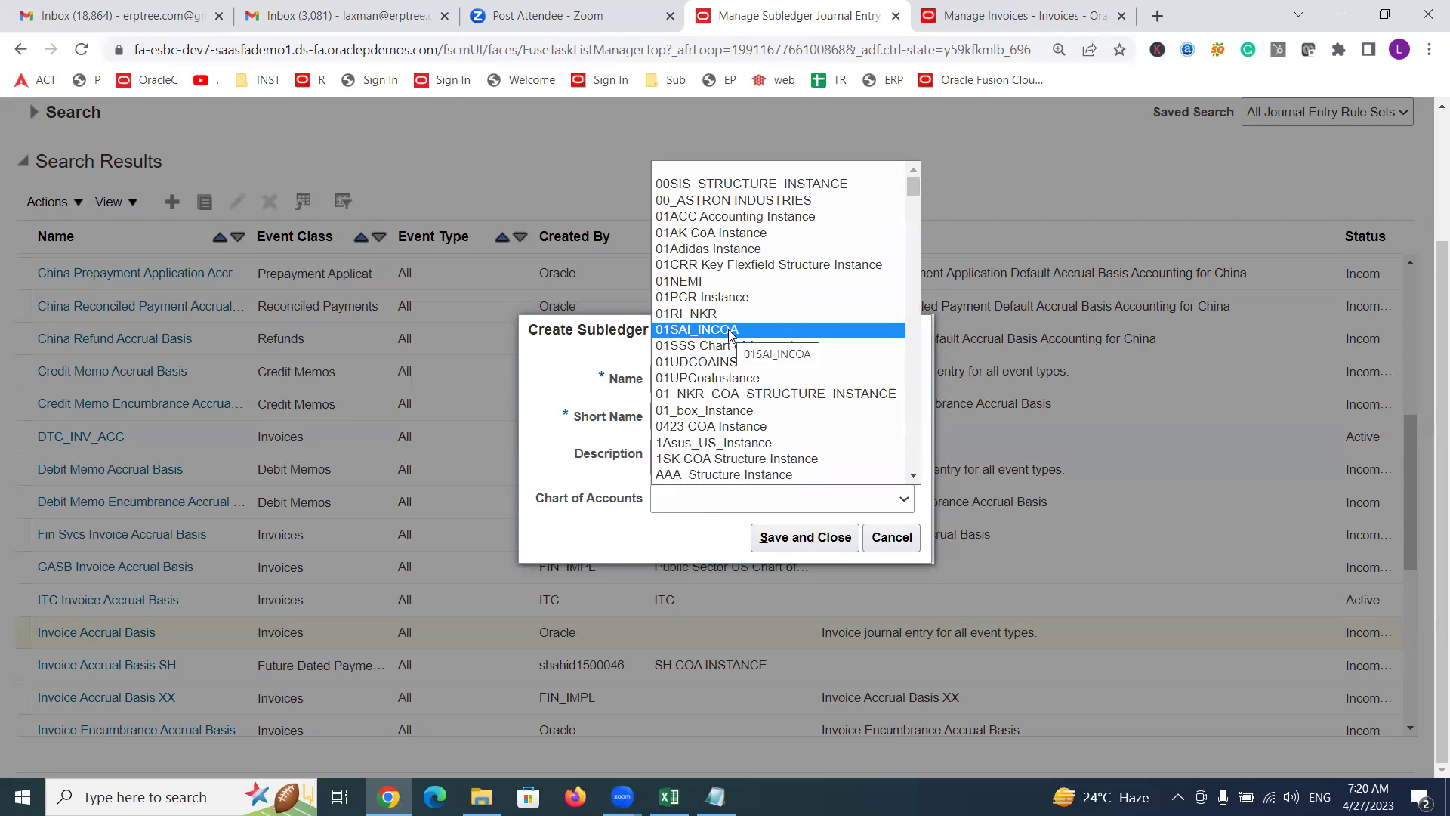
key(Down)
key(Down)
key(Down)
key(Down)
key(Down)
key(Down)
key(Down)
key(Down)
key(Down)
key(Down)
key(Down)
key(Down)
key(Down)
key(Down)
key(Down)
key(Down)
key(Down)
key(Down)
key(Down)
key(Down)
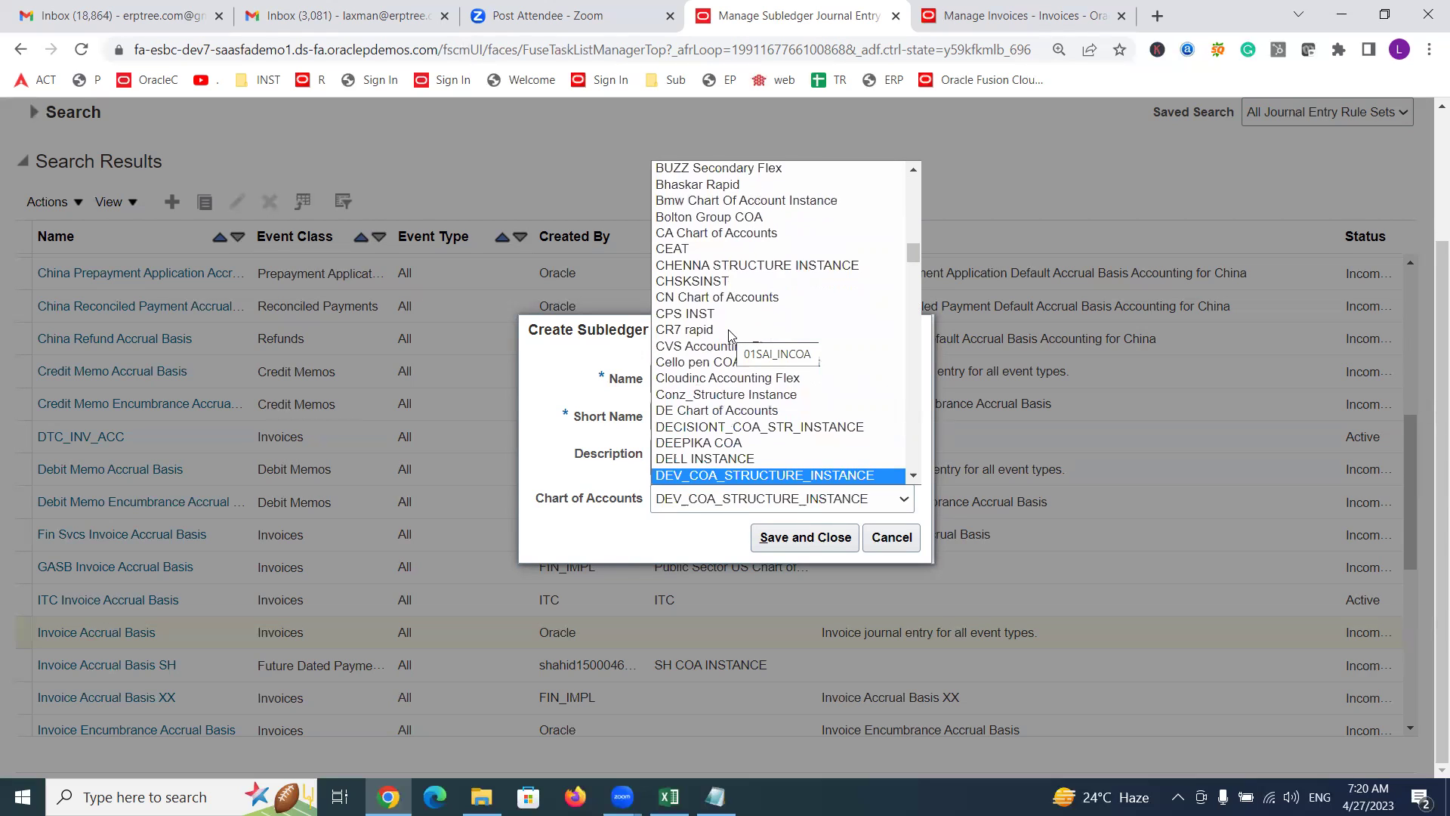
key(d)
key(d)
key(d)
key(d)
key(d)
key(d)
key(d)
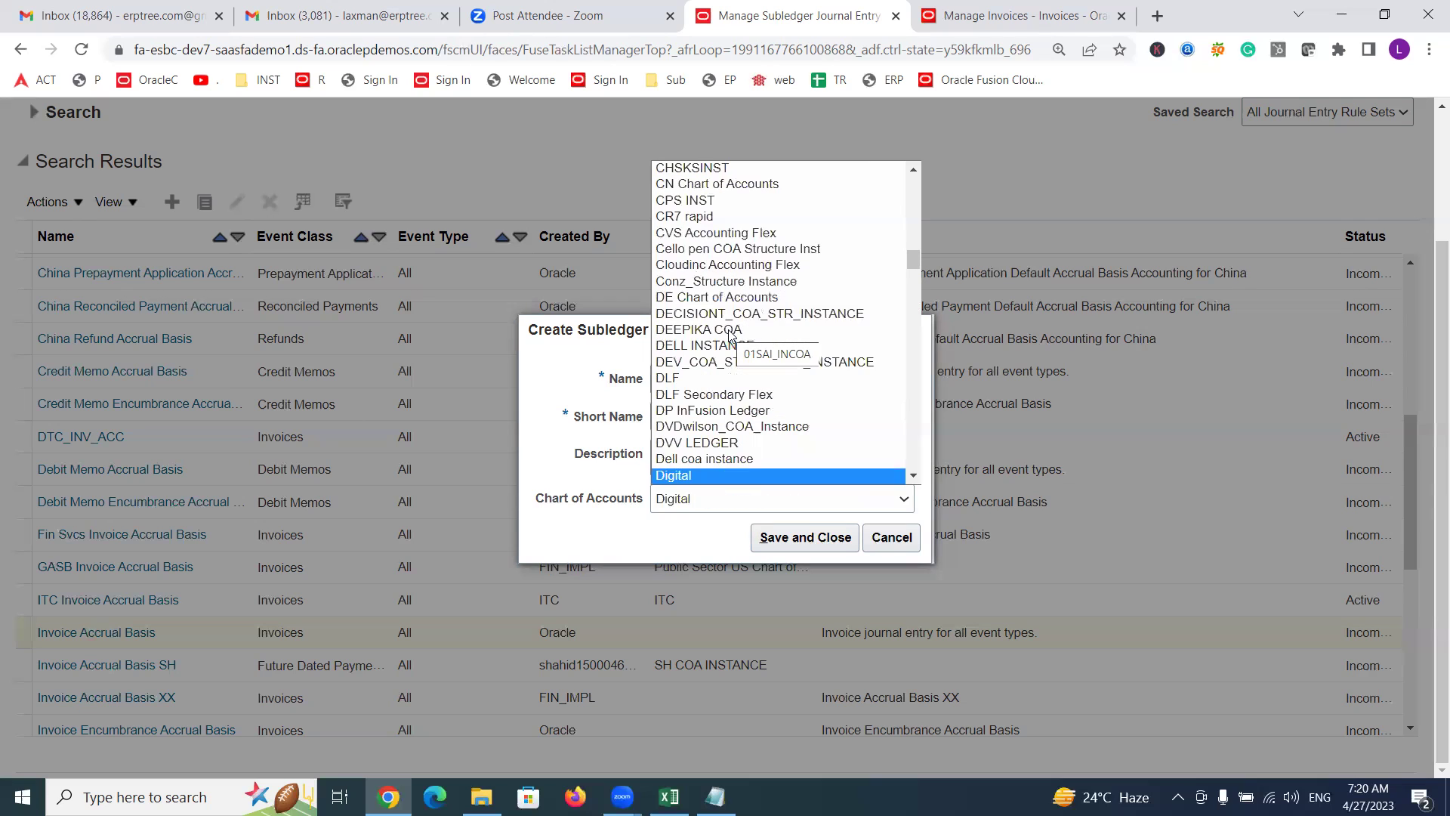
click(687, 474)
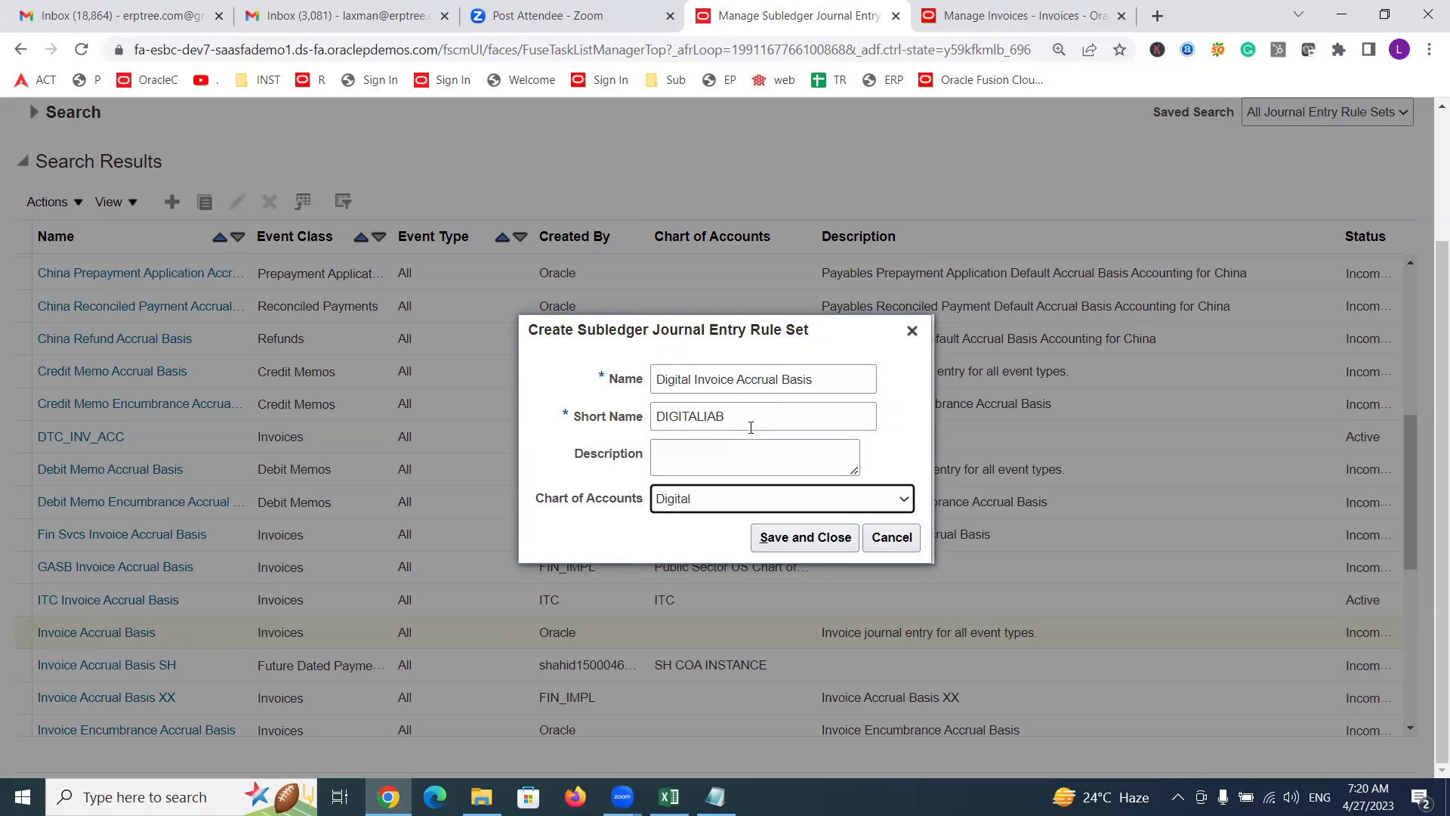
click(801, 542)
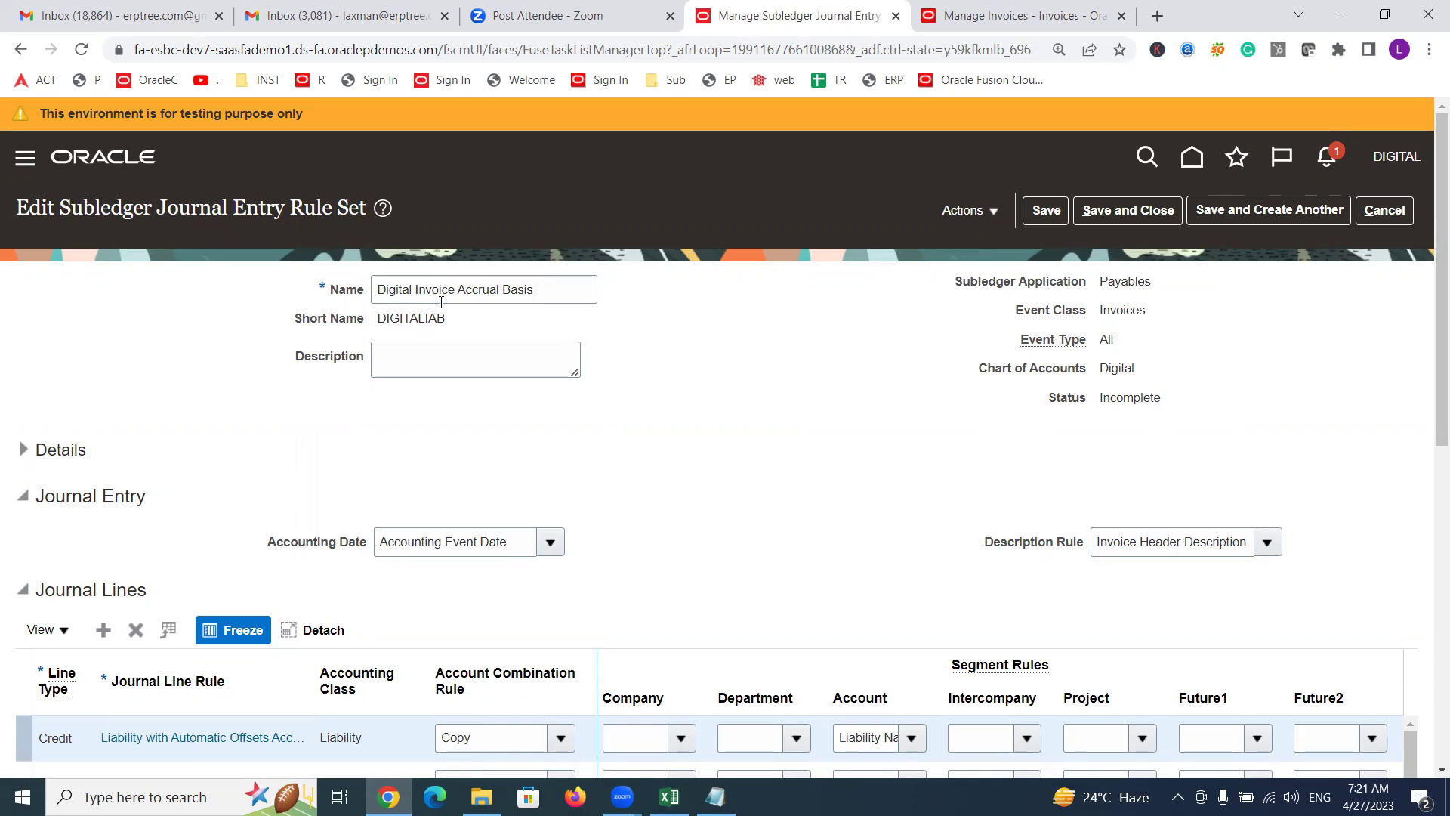
Step: Replace the account combination rule on the Liability, Basic journal line with Digital Liability Rule, searching for it by the name Digital
drag(1429, 282, 1429, 442)
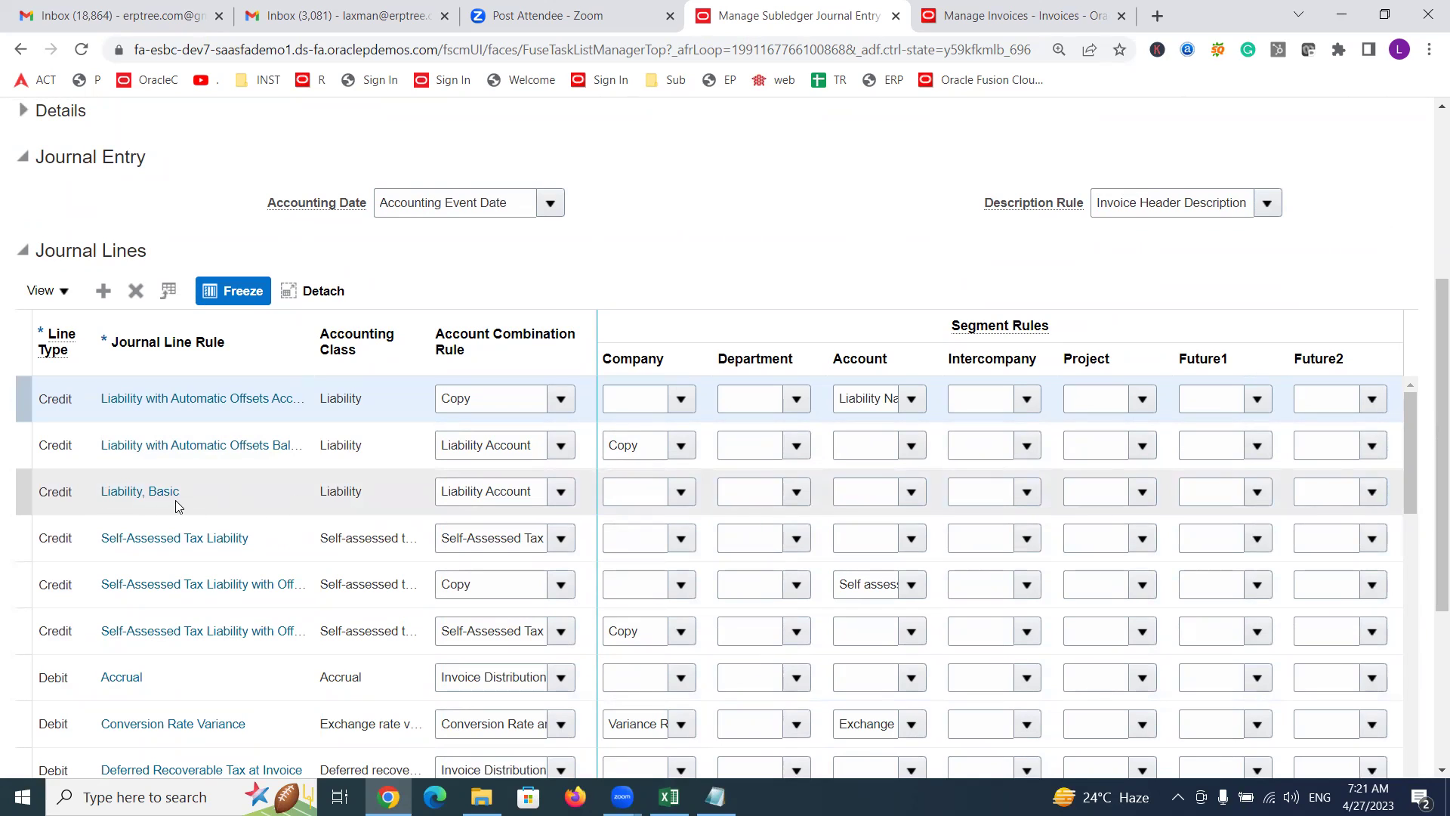
drag(546, 489, 433, 496)
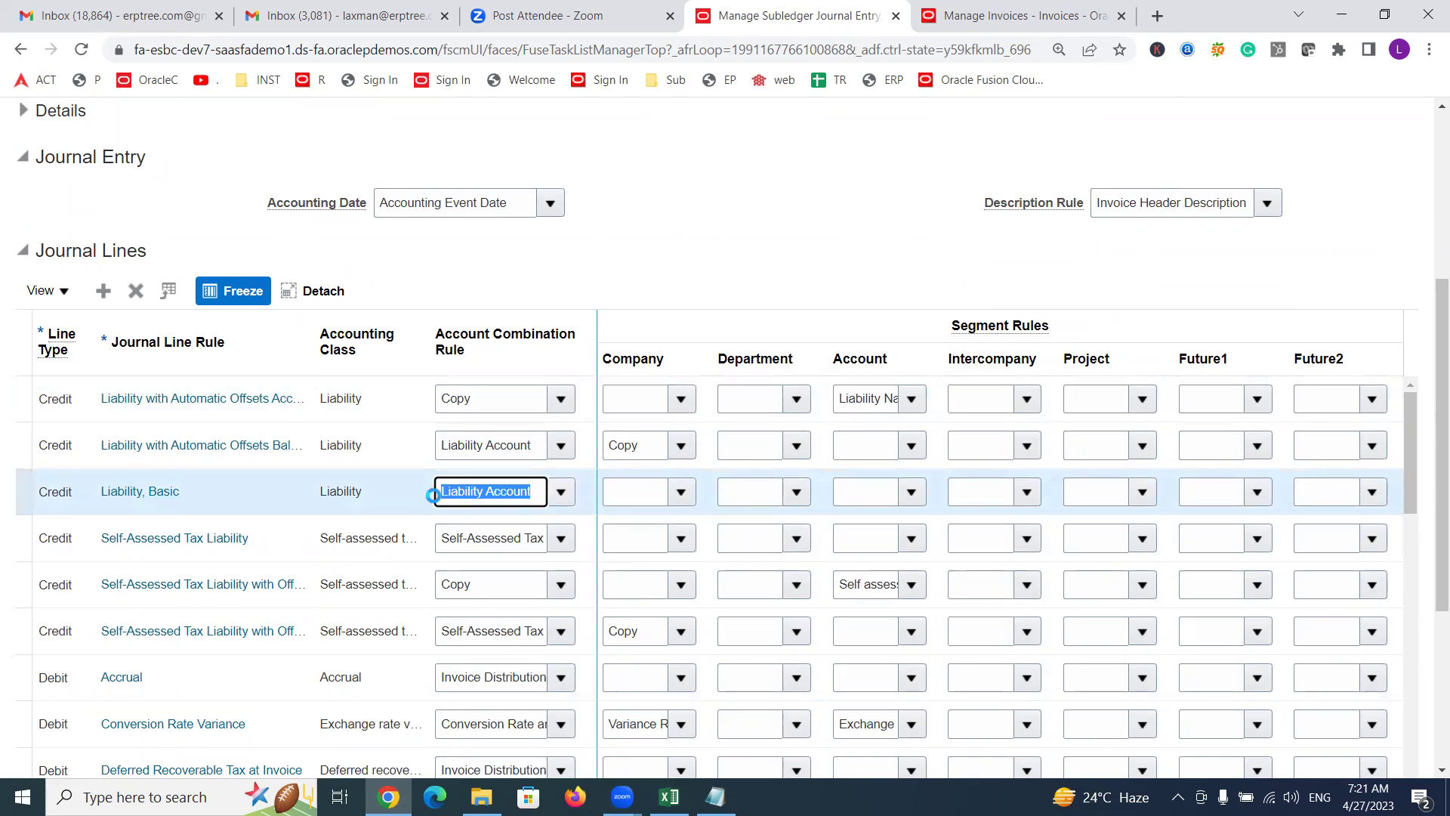
key(BackSpace)
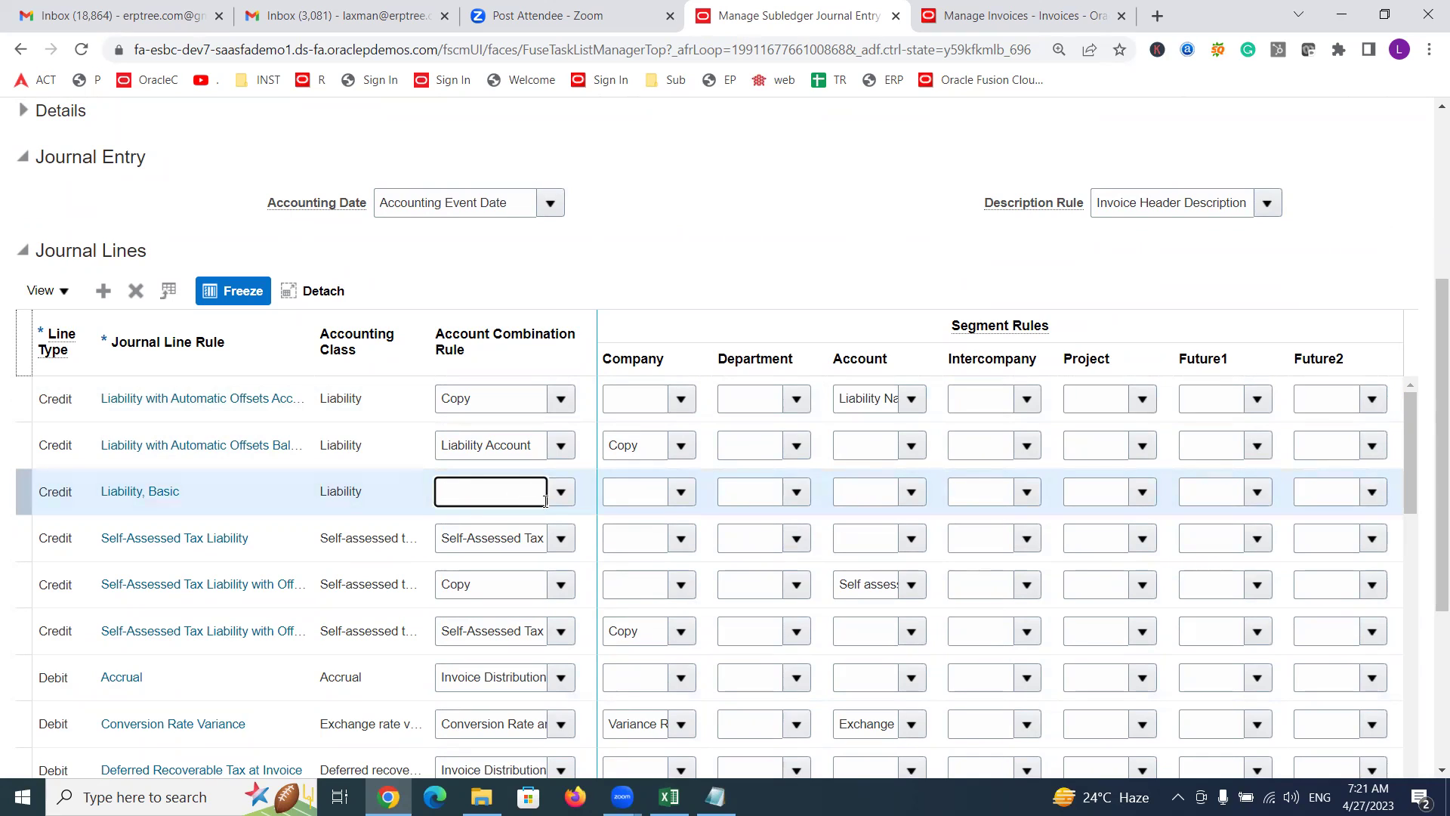
click(555, 499)
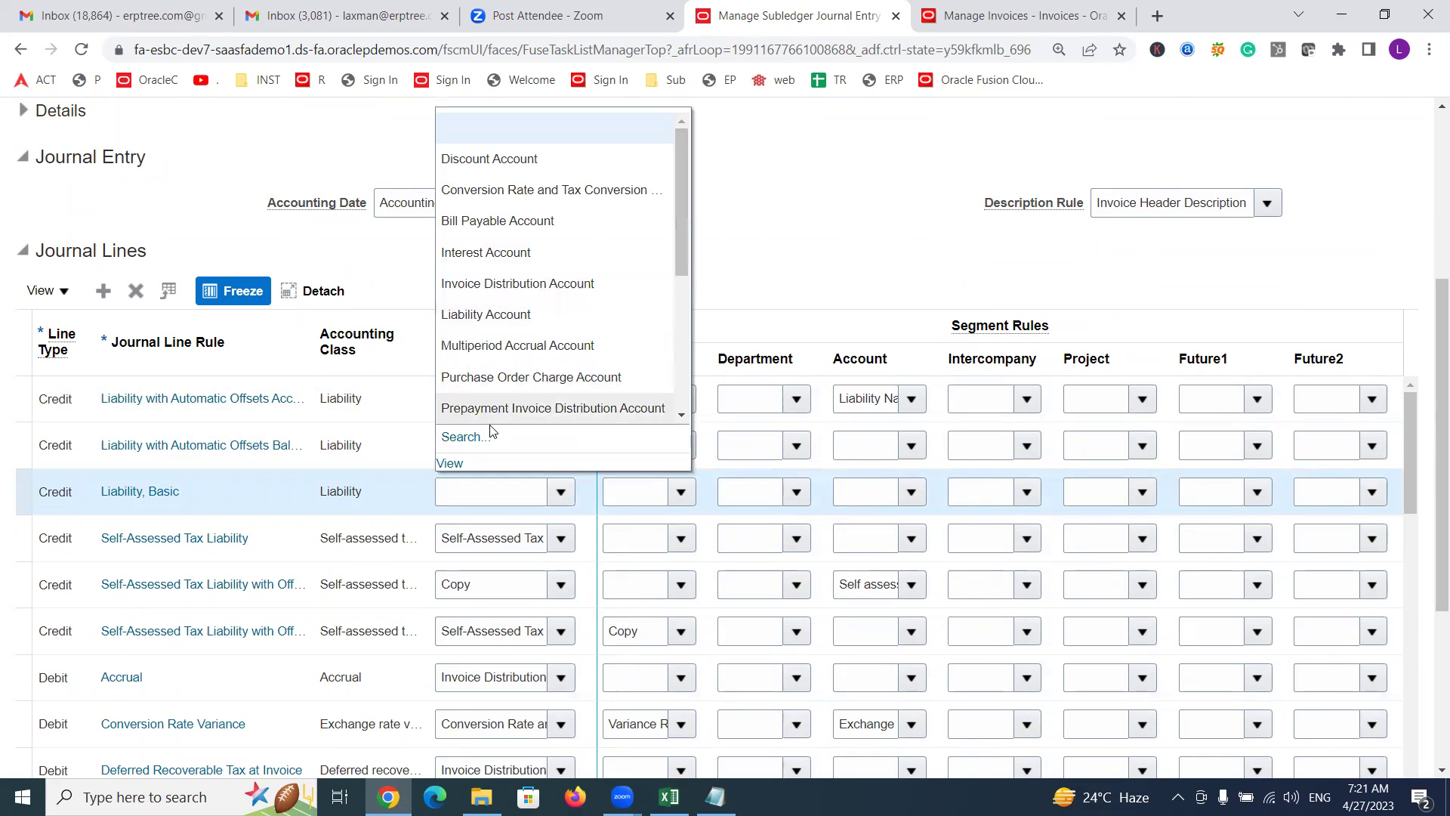
click(476, 501)
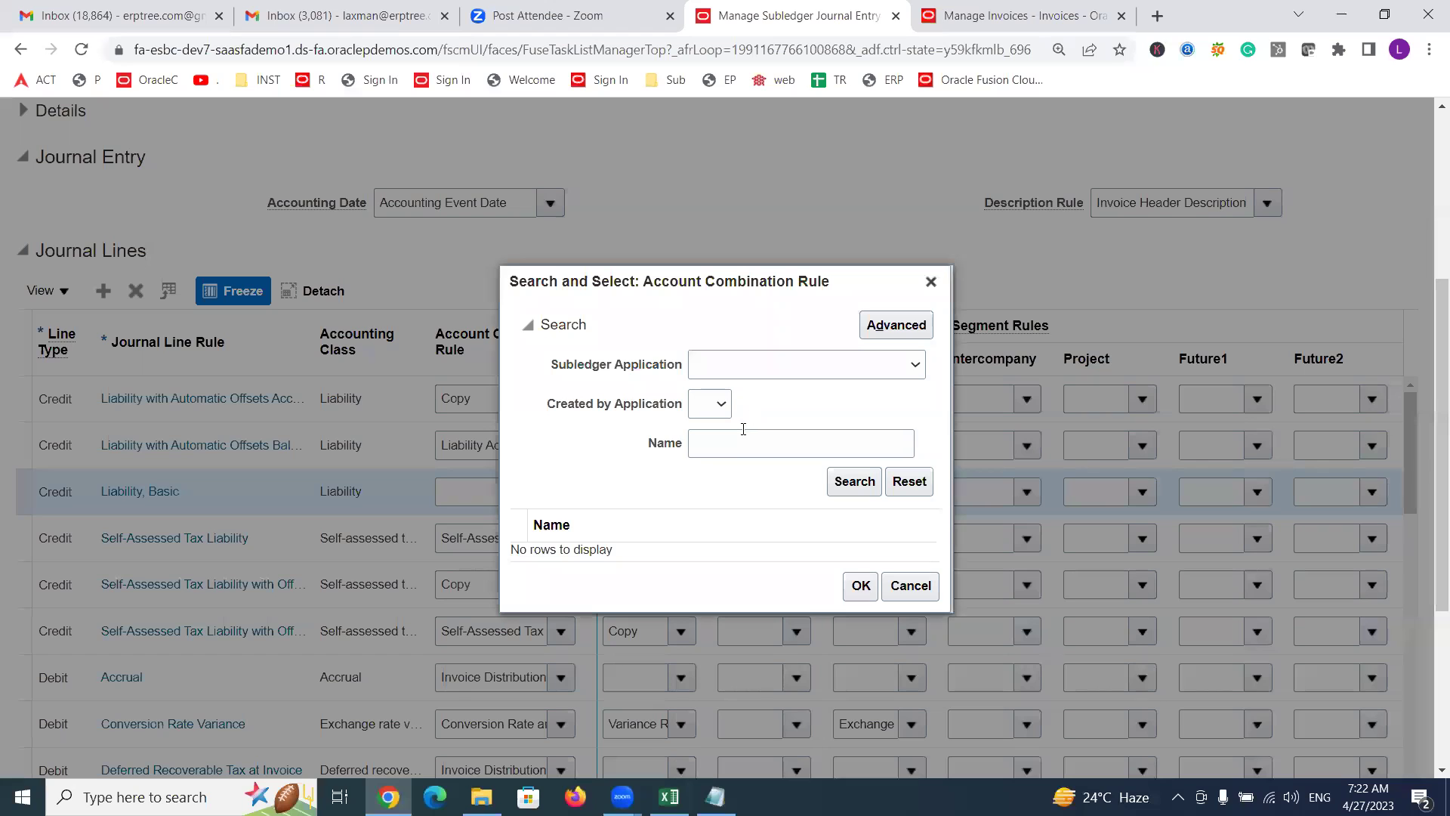
click(739, 446)
text(d)
key(BackSpace)
text(Digital)
click(857, 482)
click(585, 546)
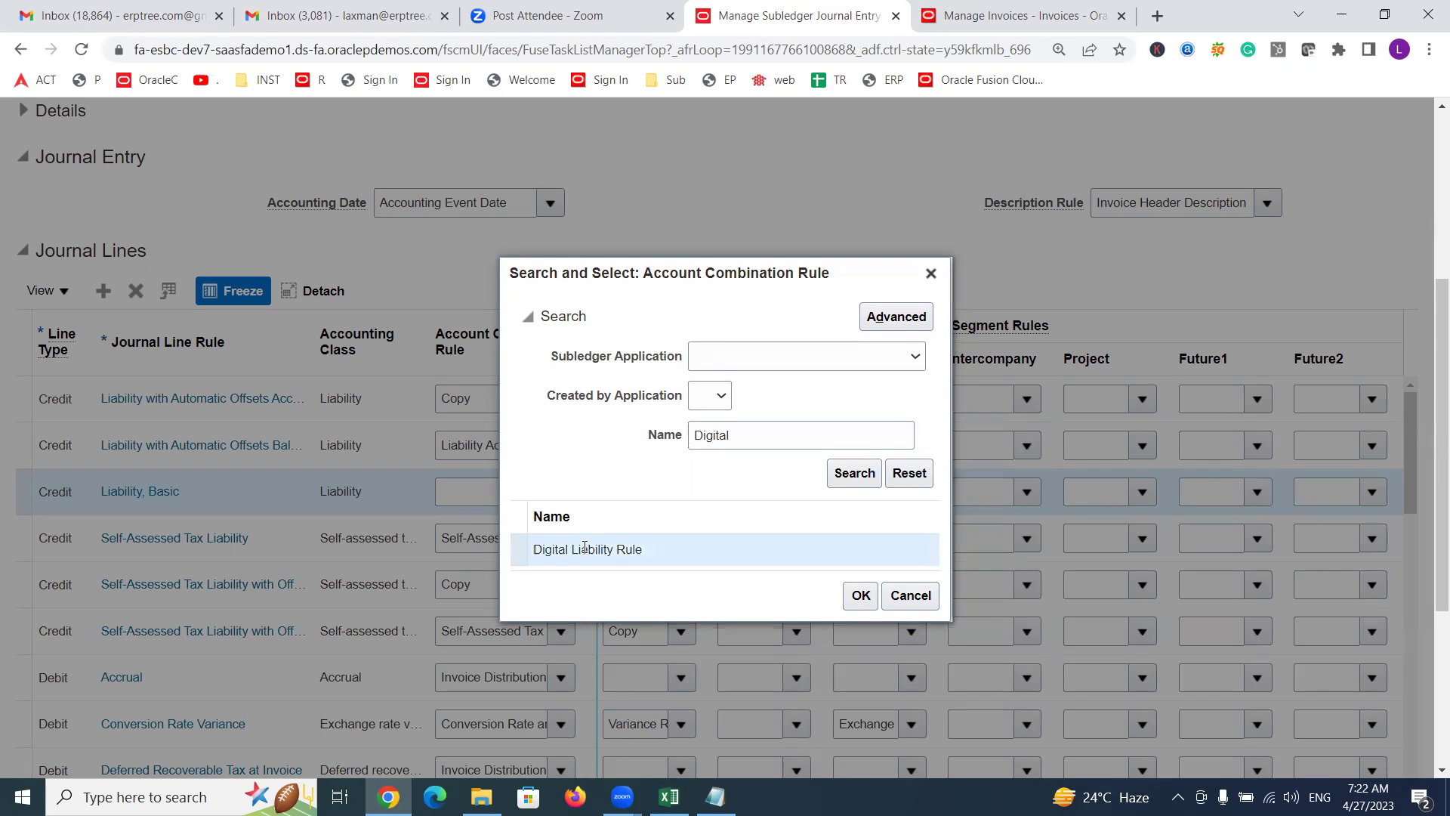
click(861, 597)
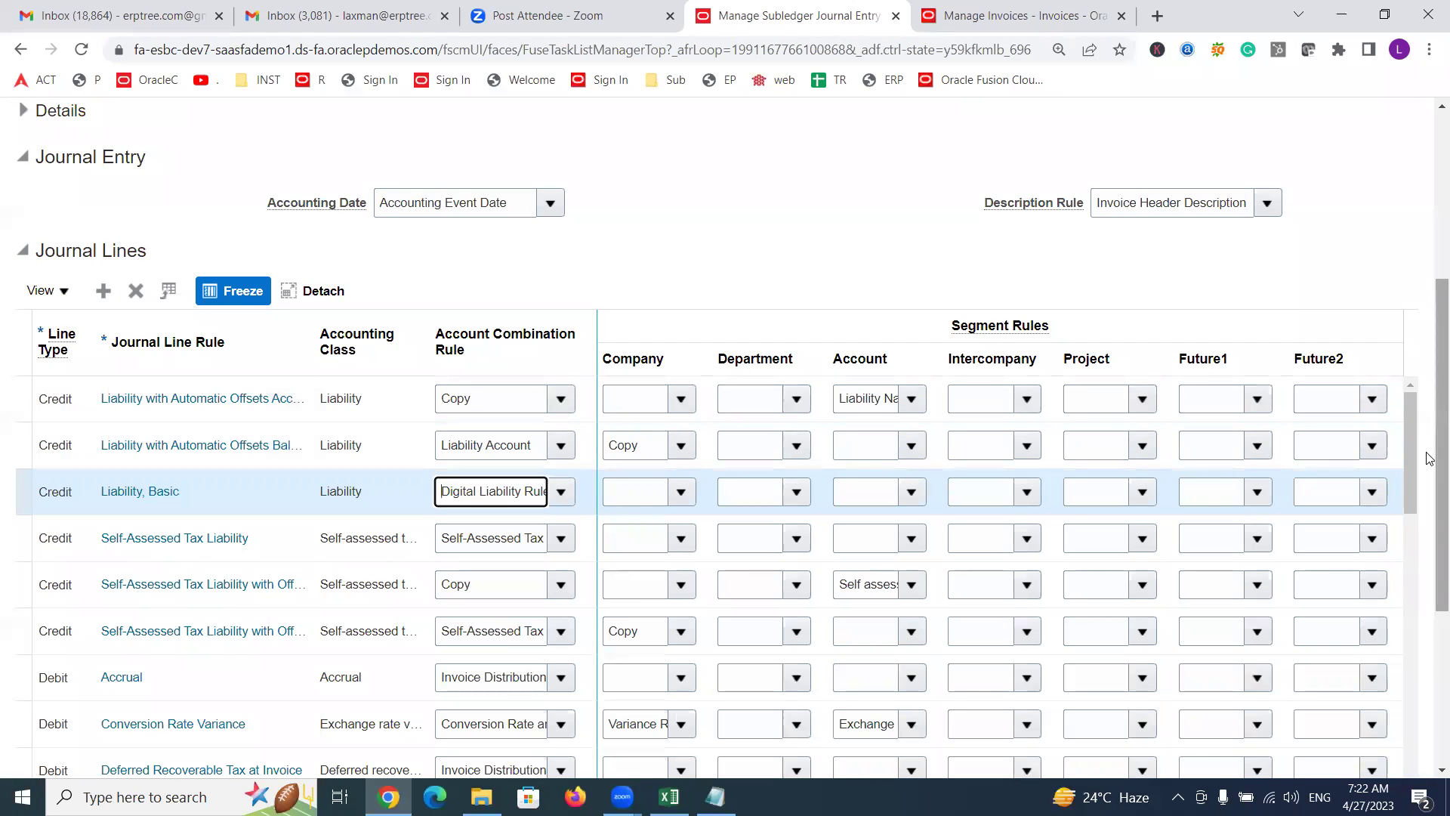
Step: Change the Digital Invoice Accrual Basis rule set's status to active, then save and close it
scroll(1430, 367, up, 1)
scroll(1430, 366, up, 3)
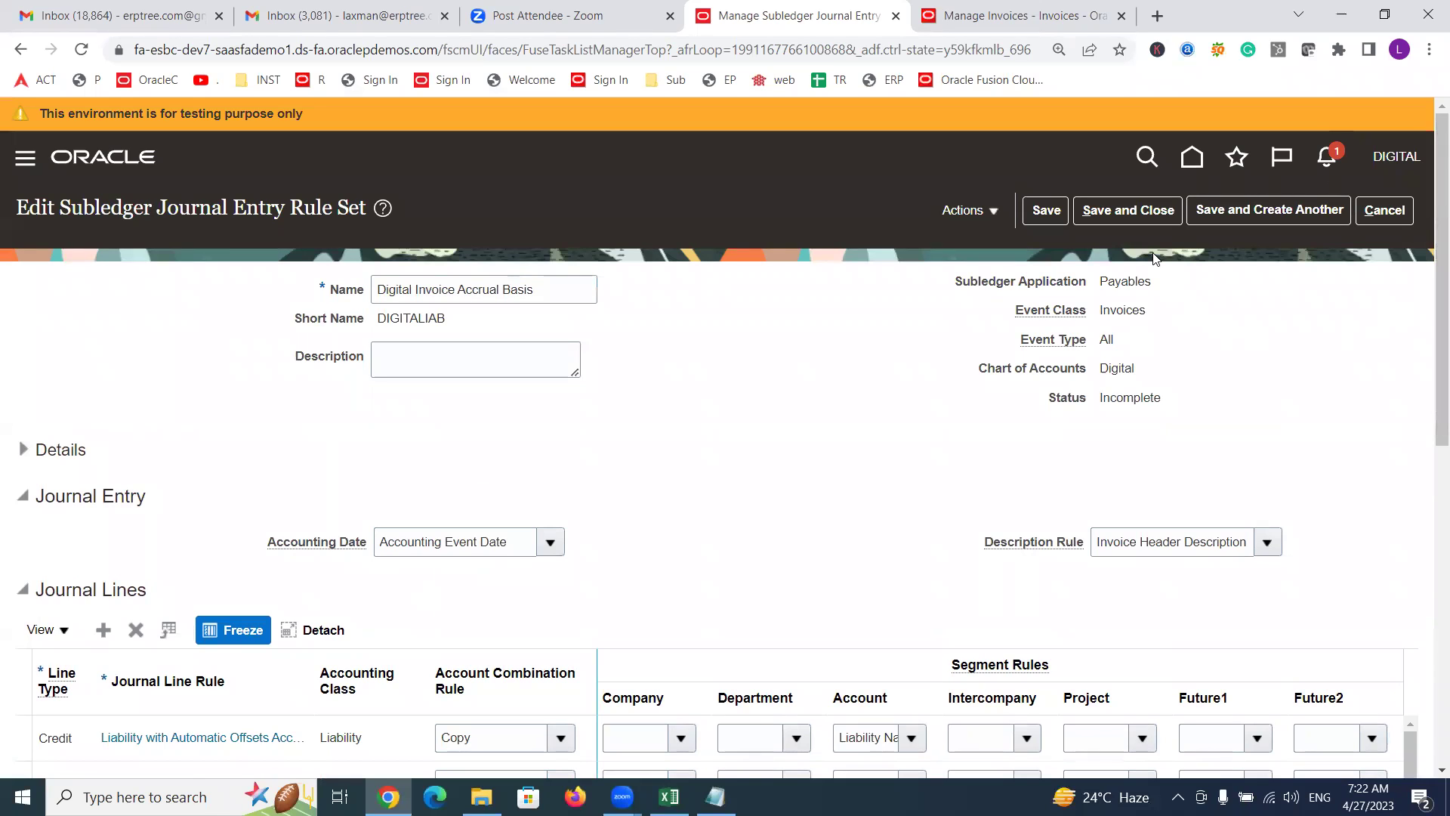
click(997, 212)
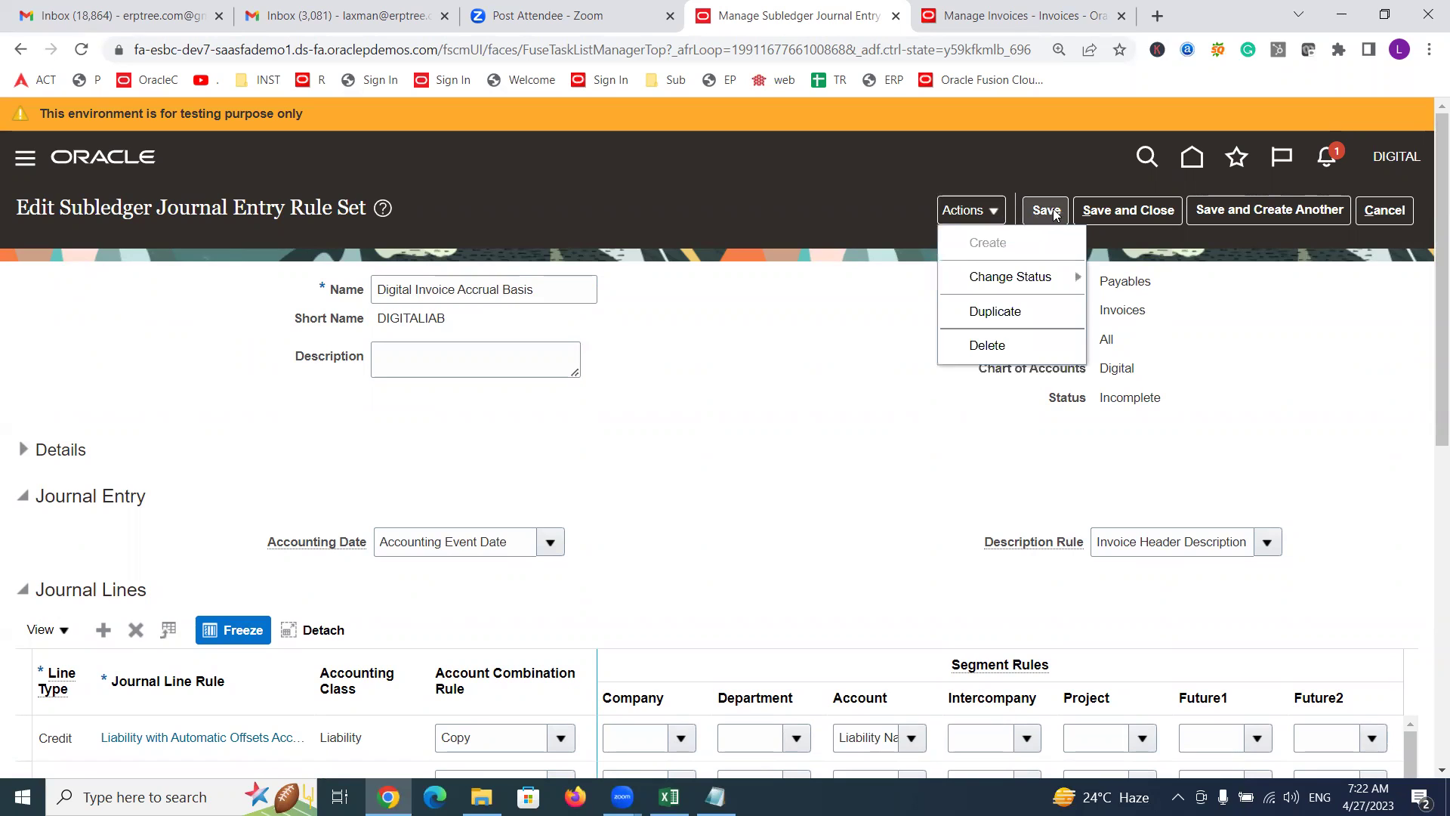
click(1035, 275)
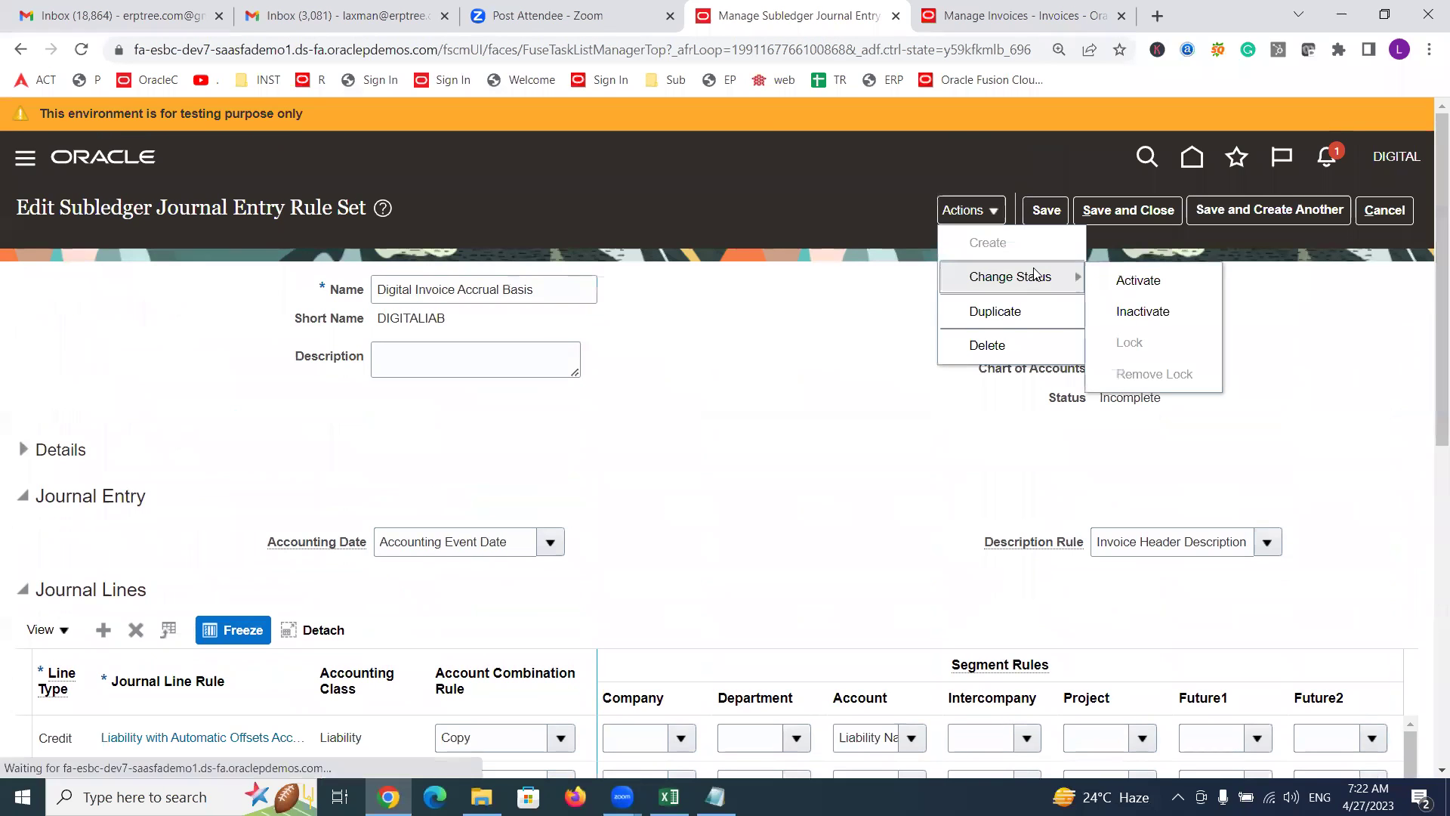
click(1136, 281)
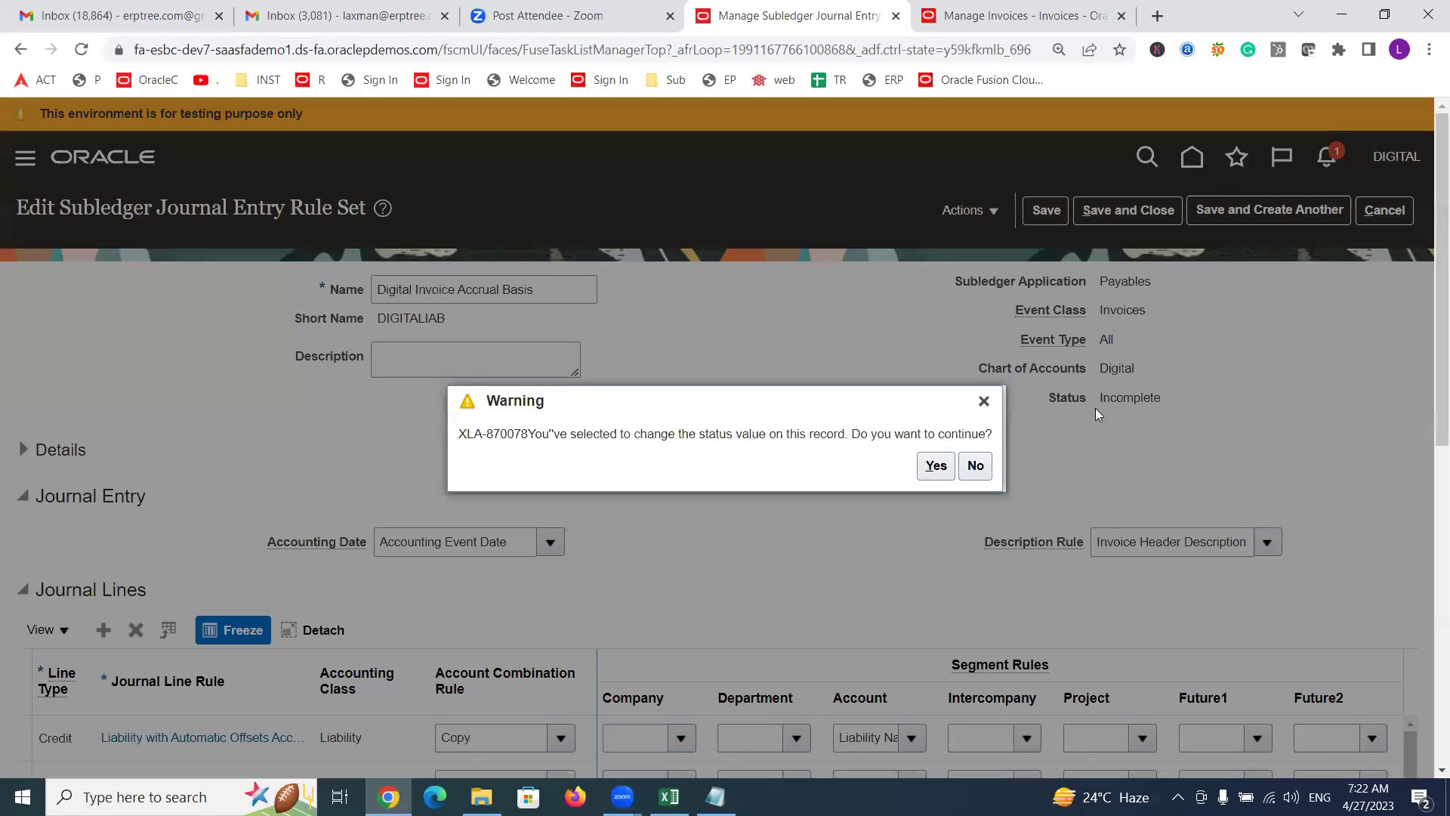
click(936, 463)
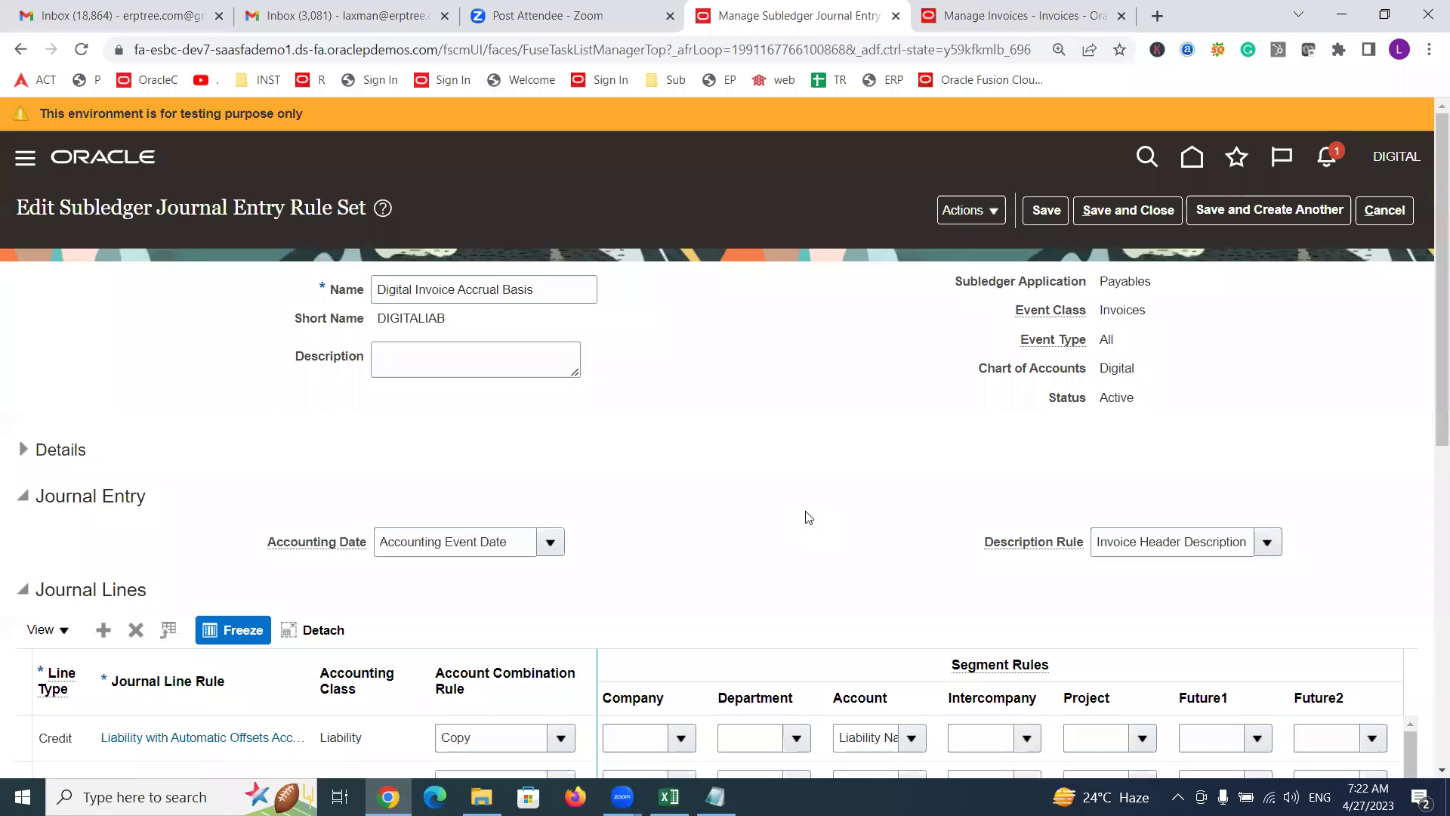
double_click(1127, 400)
click(1125, 211)
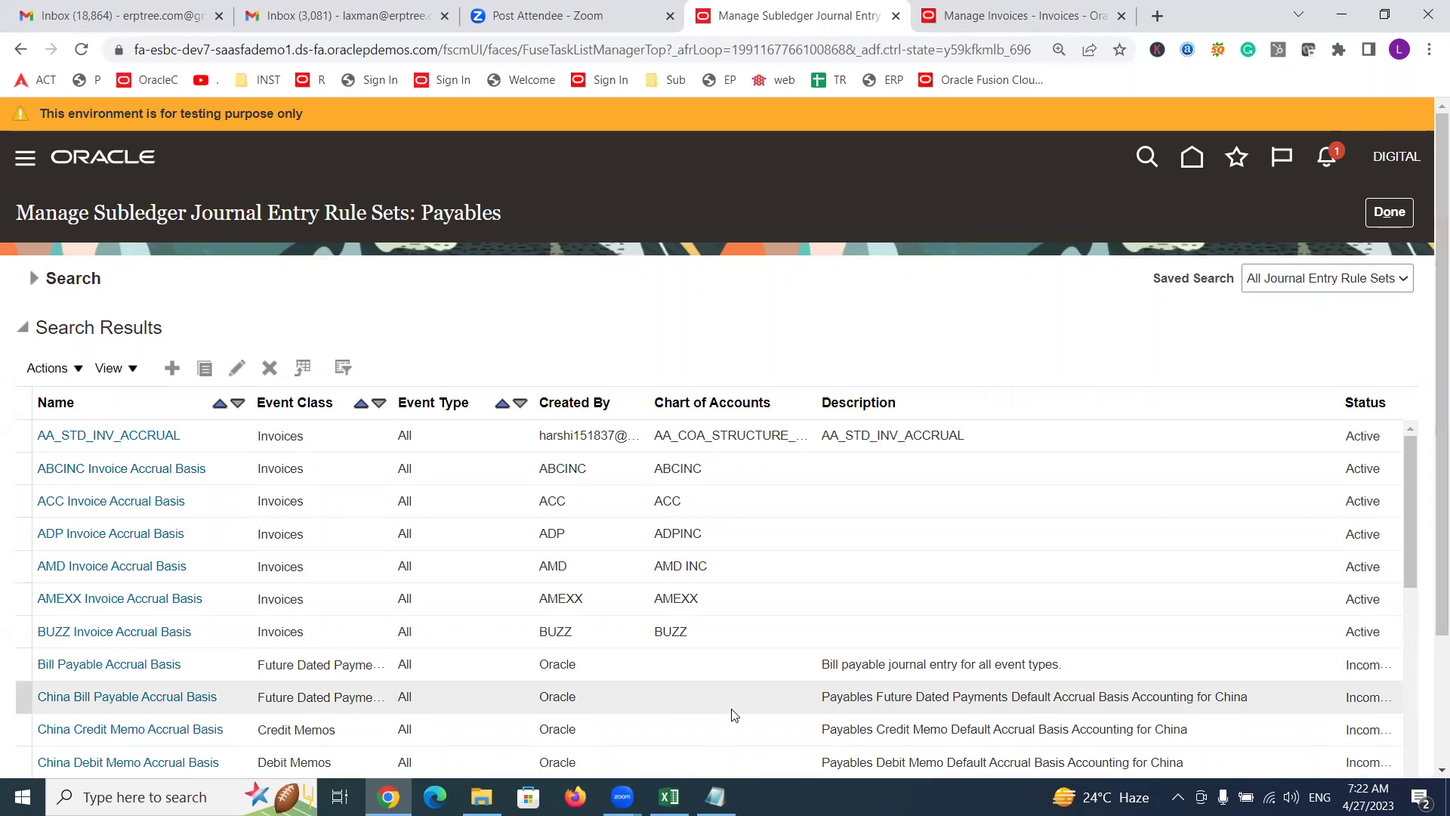
Step: Switch to the Excel training sheet and review the SLA steps on copying the seeded SLA and assigning the custom journal entry rule set
click(669, 797)
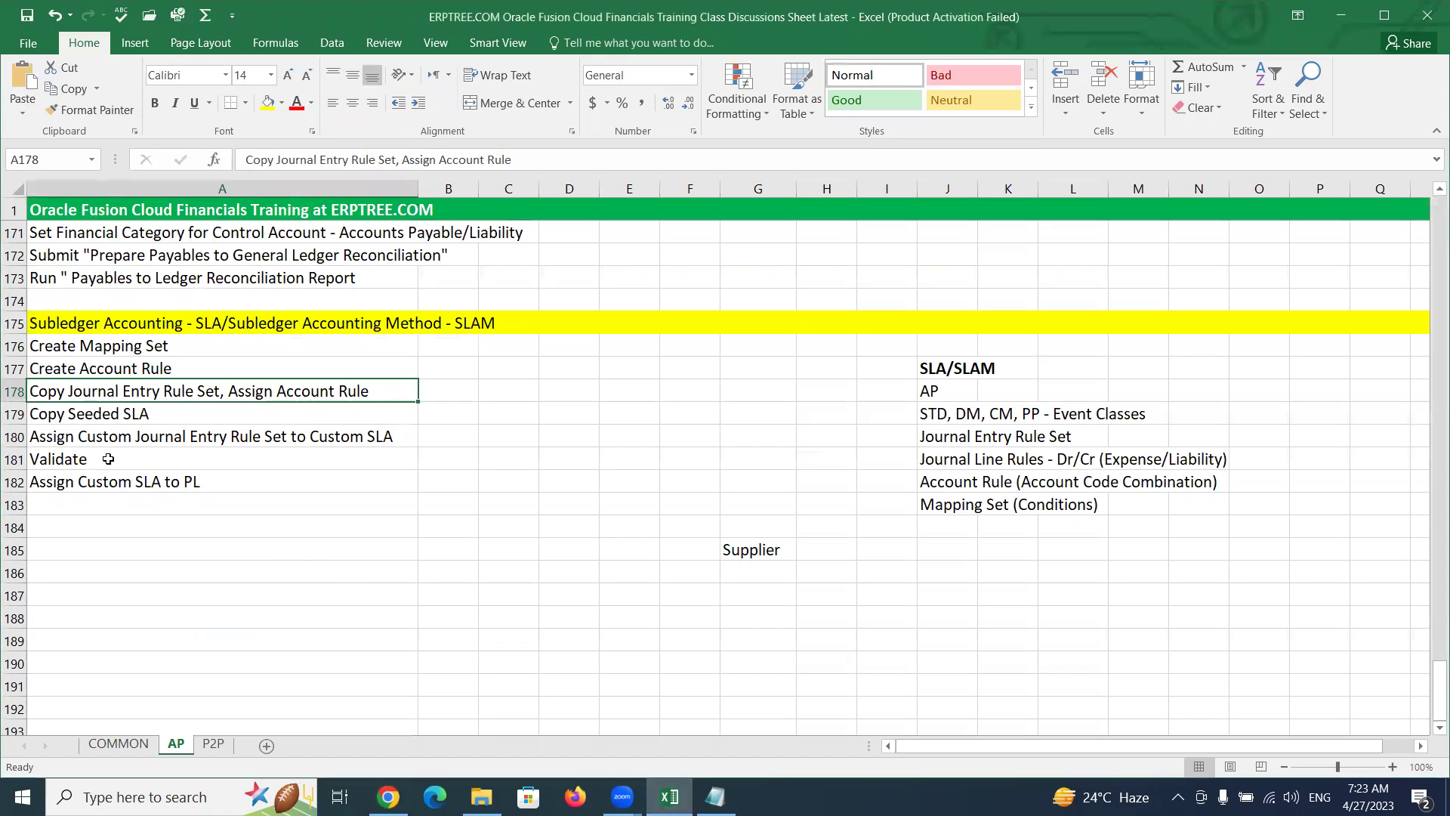
click(73, 438)
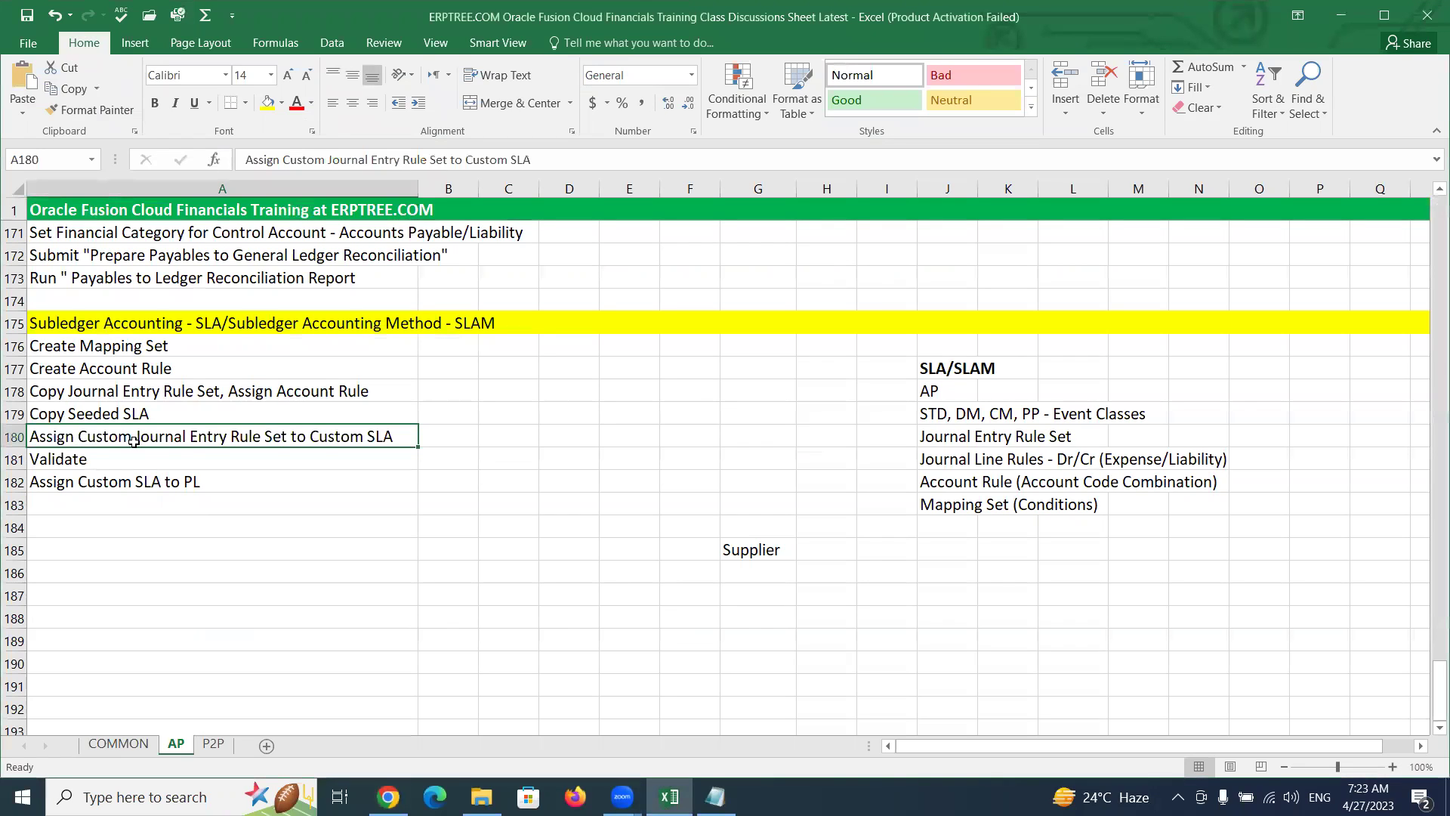
click(46, 392)
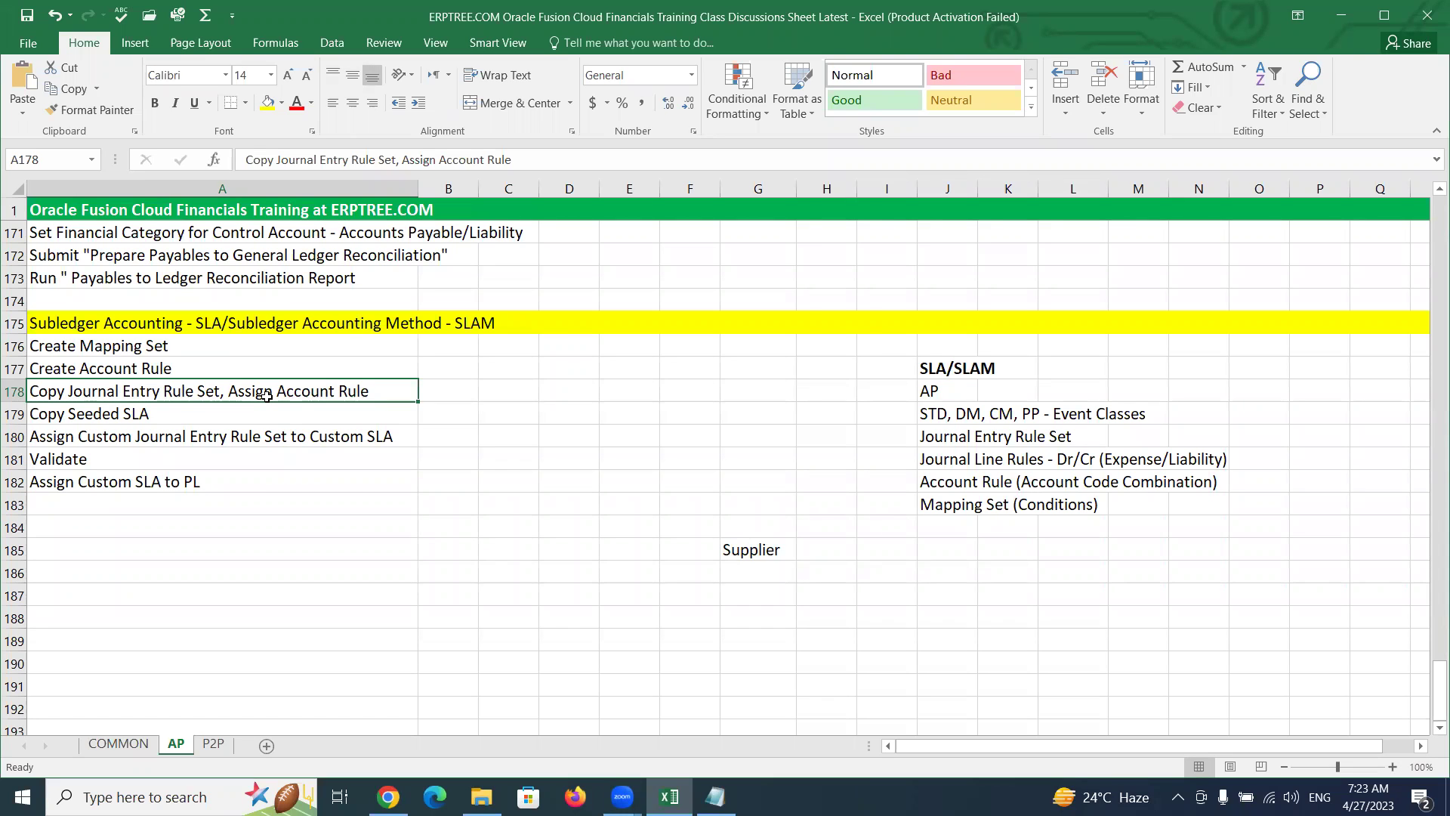
click(130, 410)
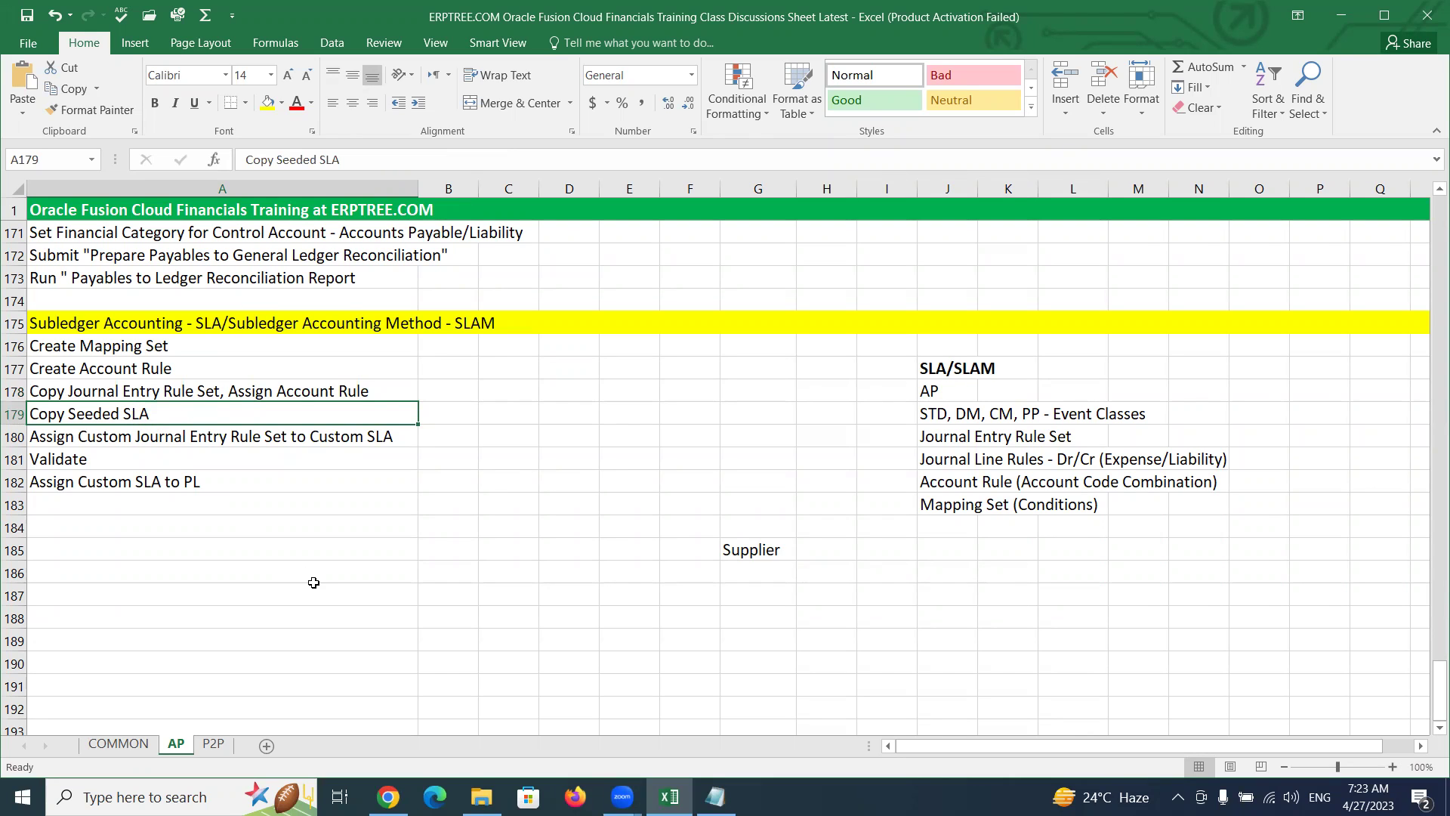
mouse_move(389, 794)
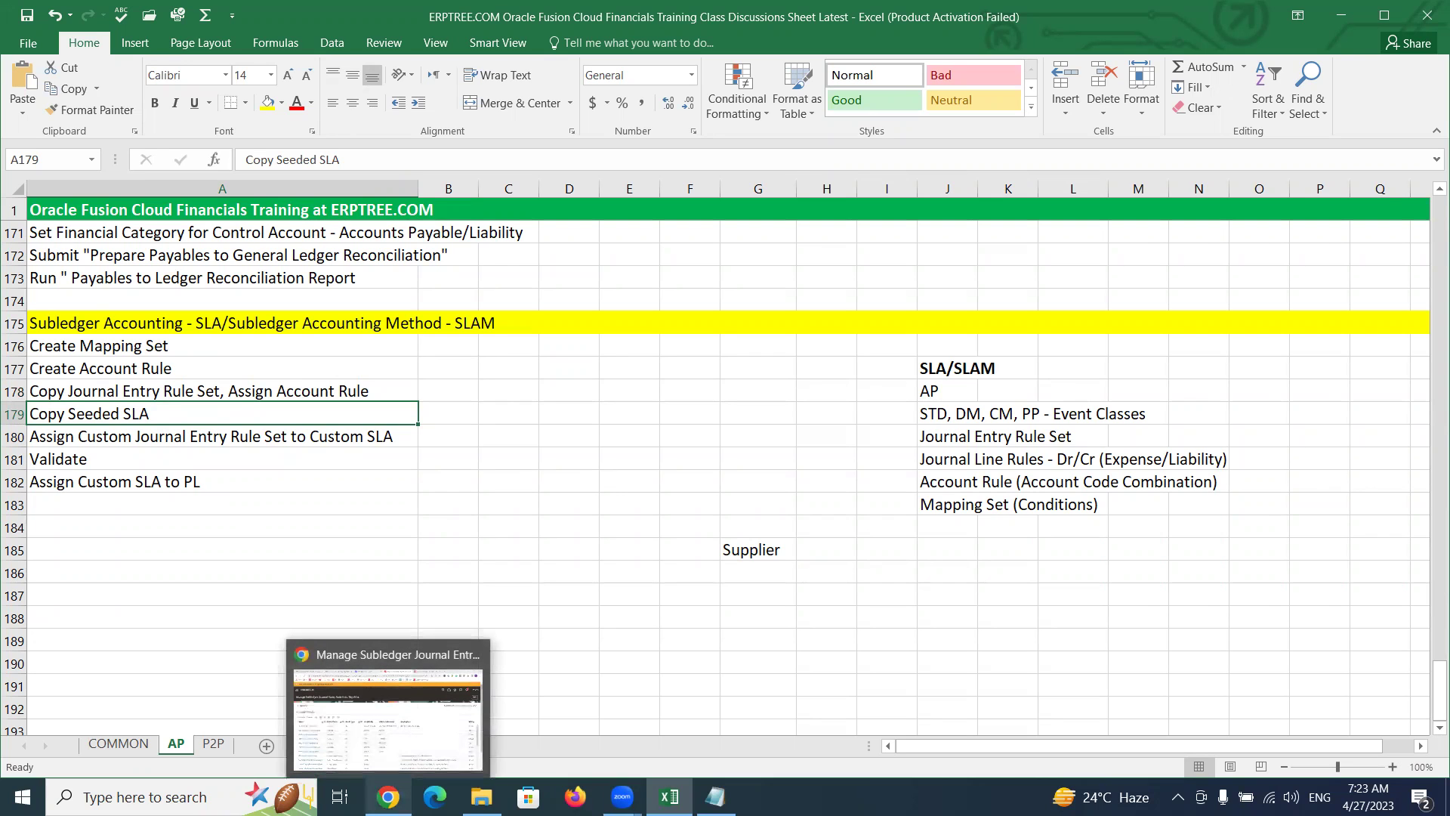
Step: Return to Oracle in Chrome, leave the journal entry rule sets page, and open the Manage Accounting Methods task for Payables
click(425, 751)
click(1389, 211)
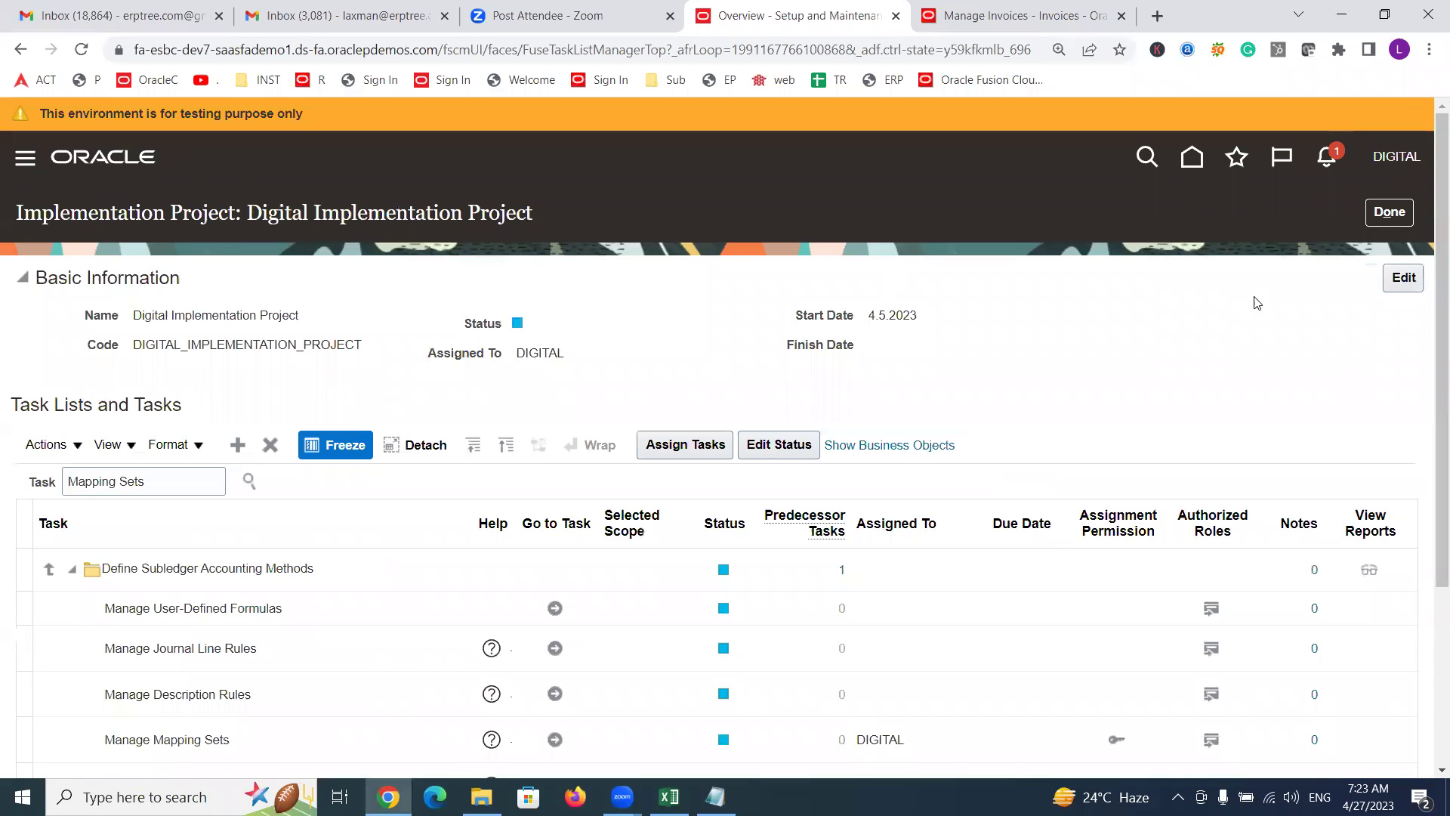
drag(1430, 268, 1430, 396)
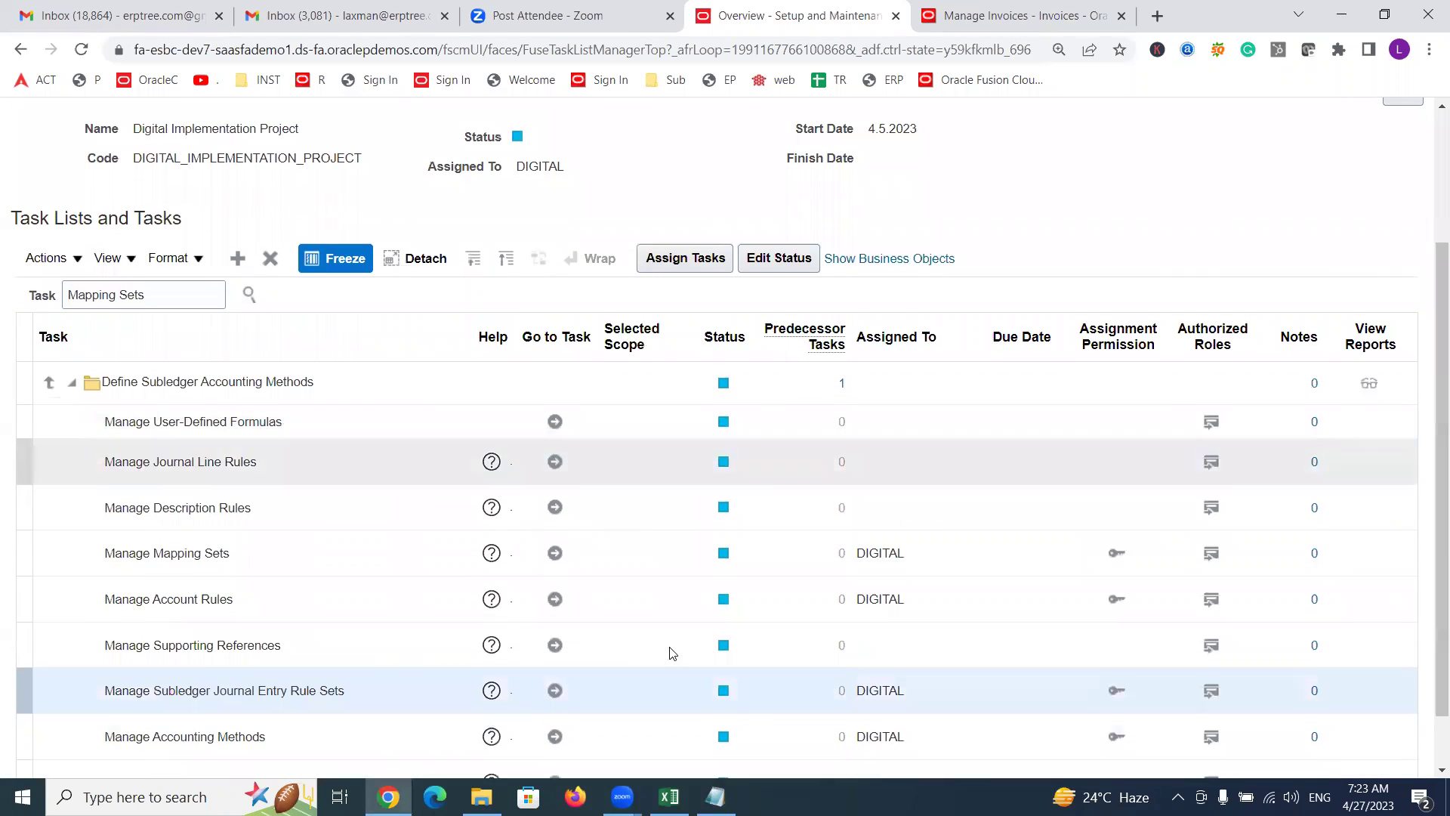
click(557, 737)
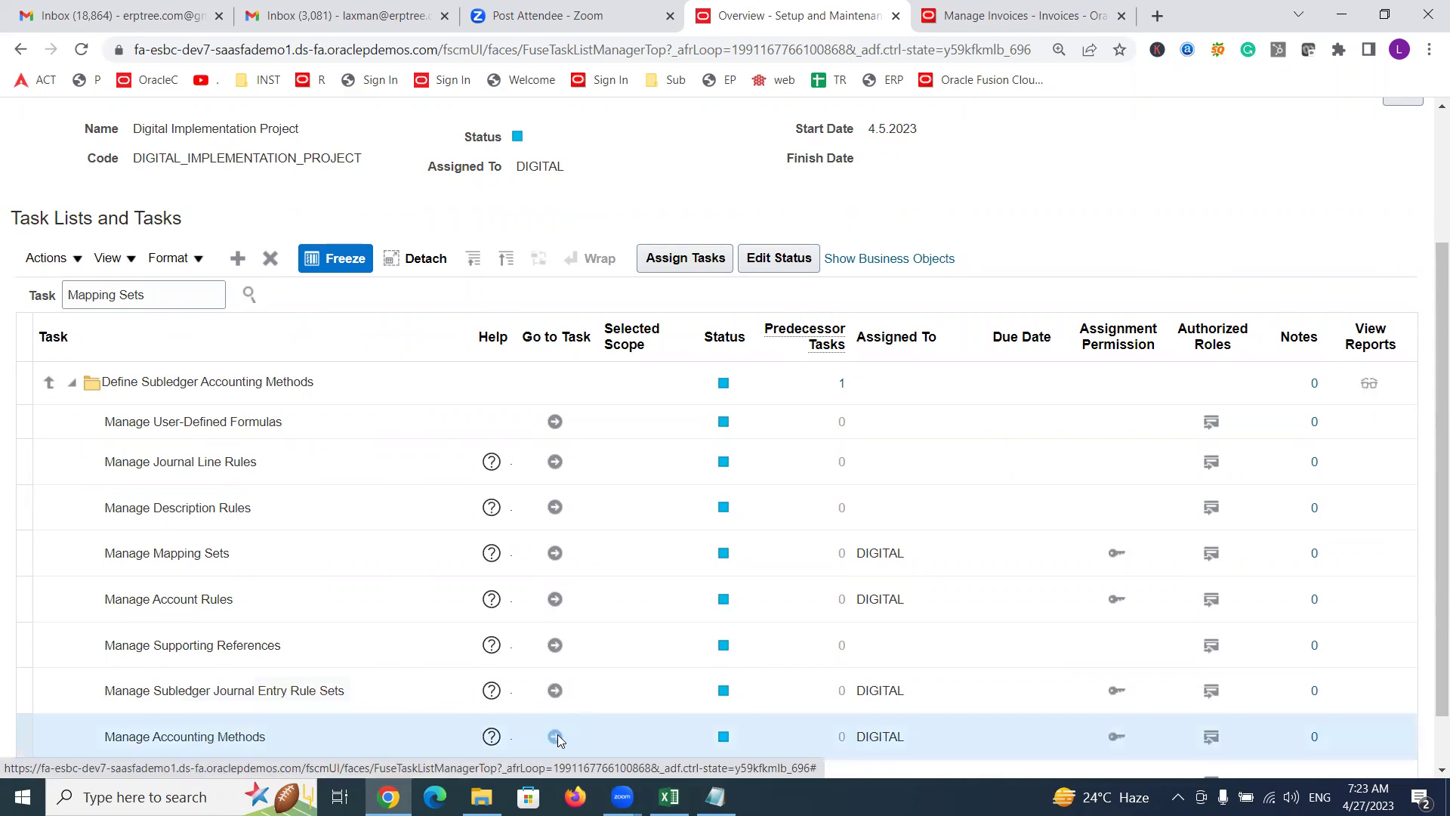
scroll(557, 736, down, 1)
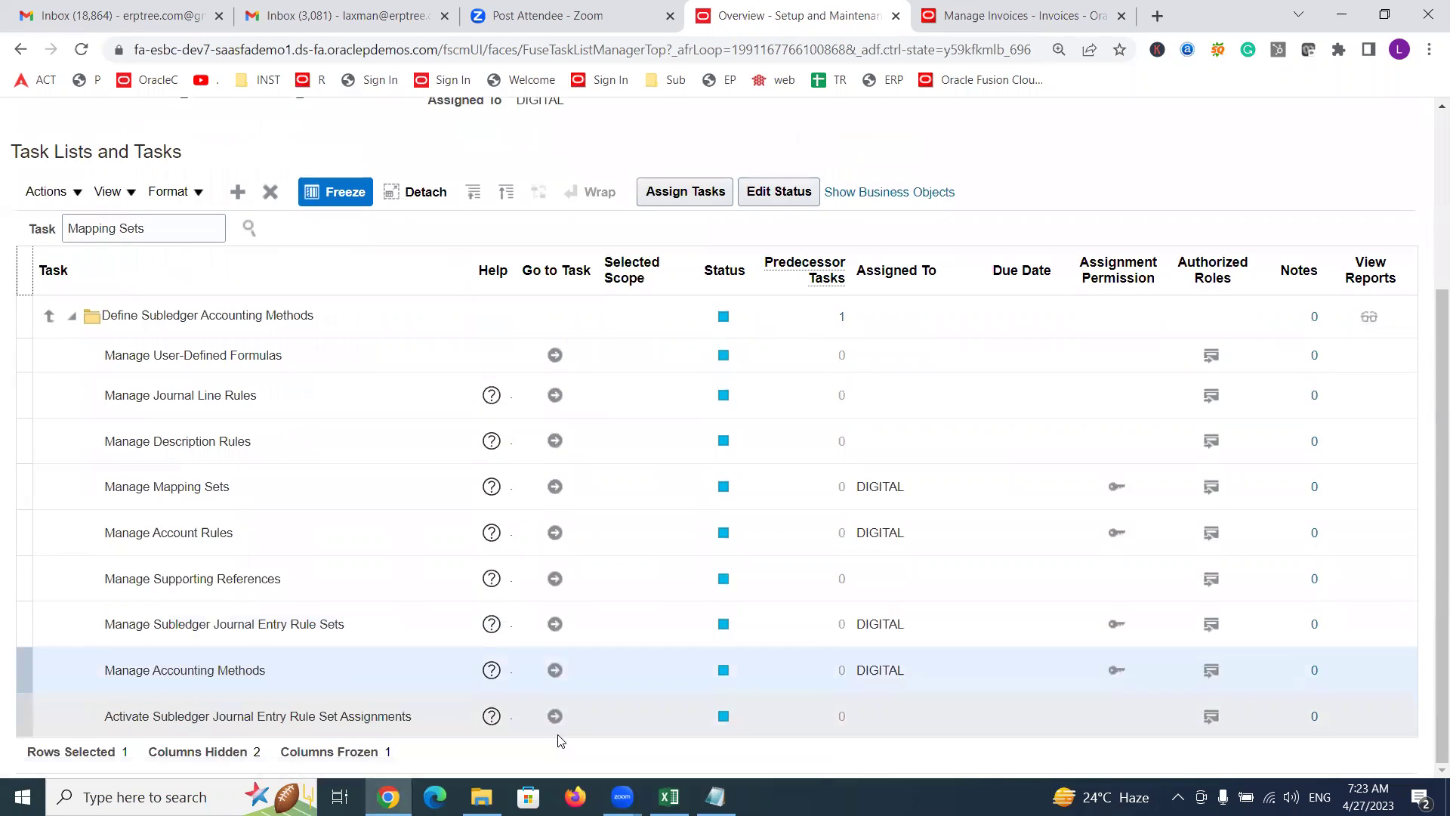
click(556, 671)
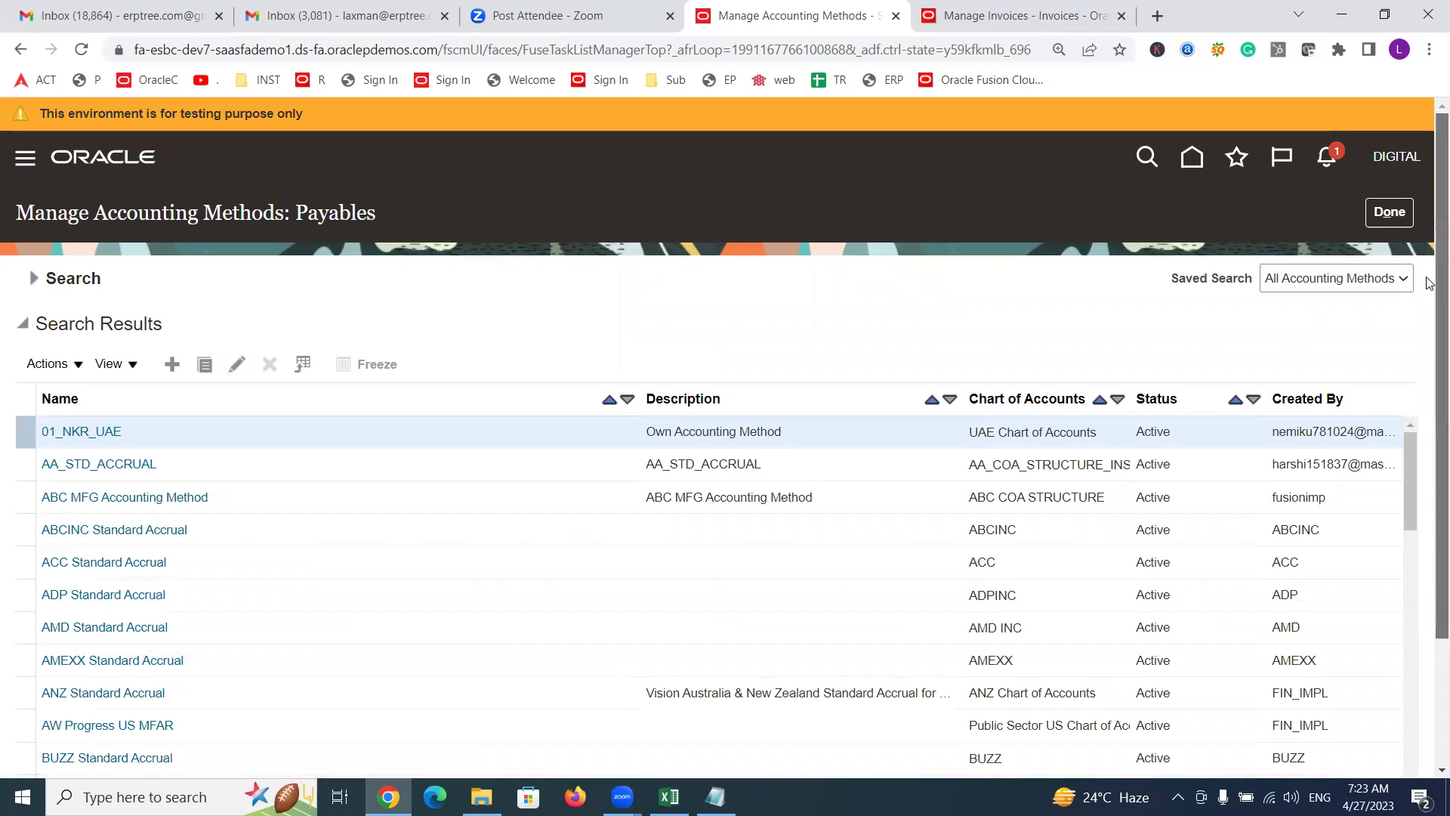
Step: Open the seeded Standard Accrual accounting method, examine its Payables journal entry rule set assignments including the Invoices event class, and leave without saving
scroll(1429, 282, down, 2)
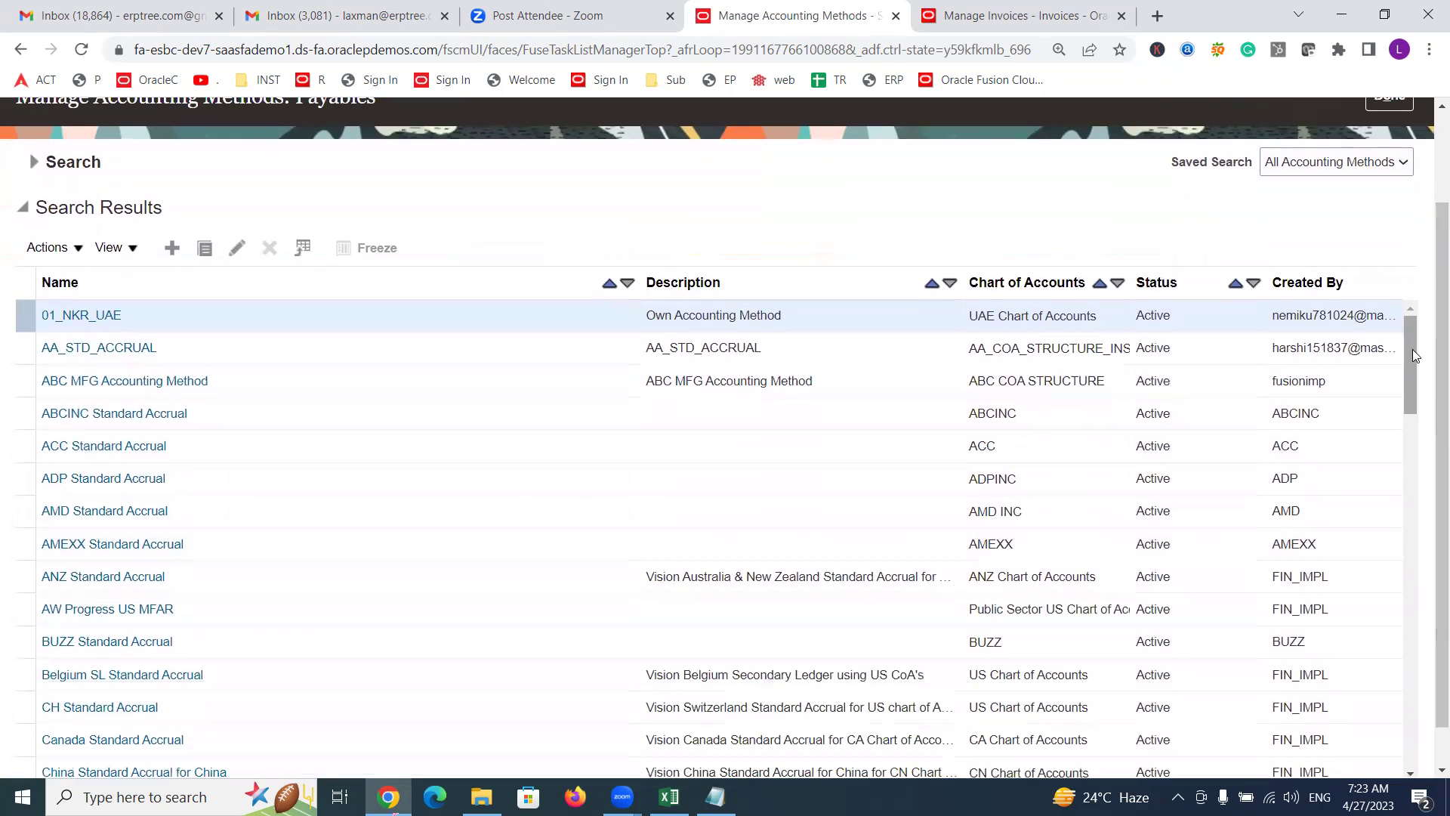
drag(1412, 349, 1426, 643)
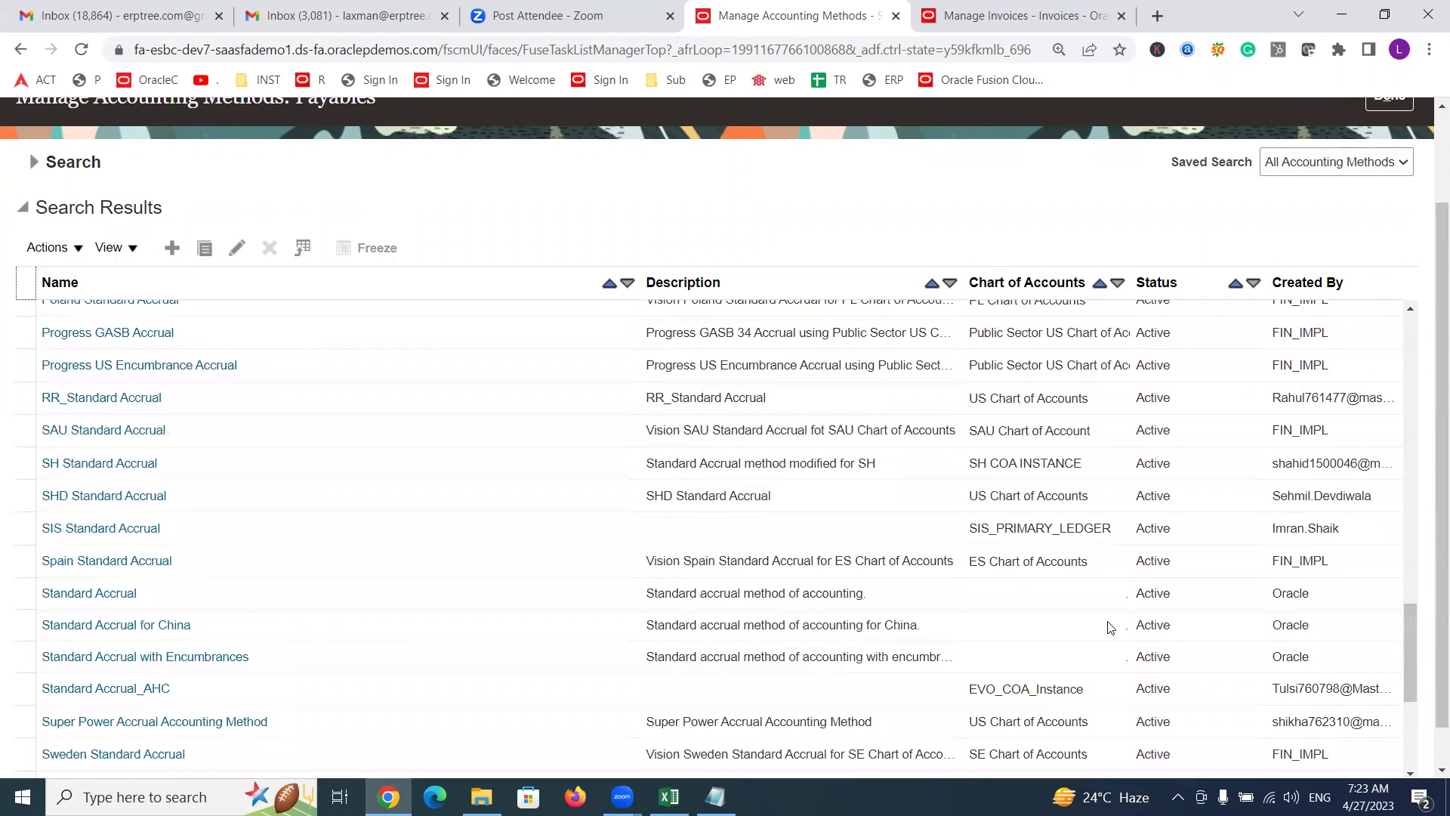
click(184, 592)
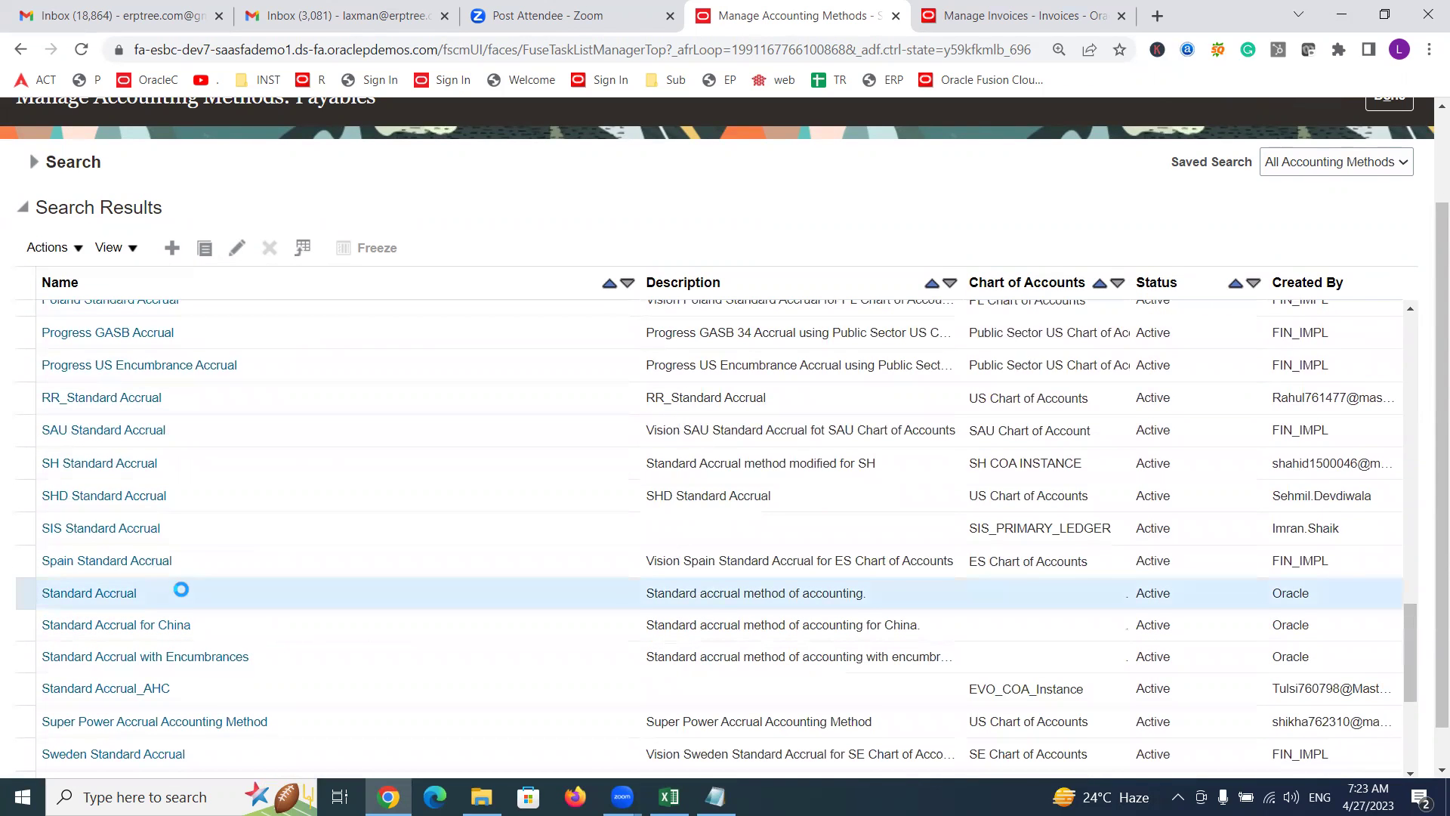
click(62, 611)
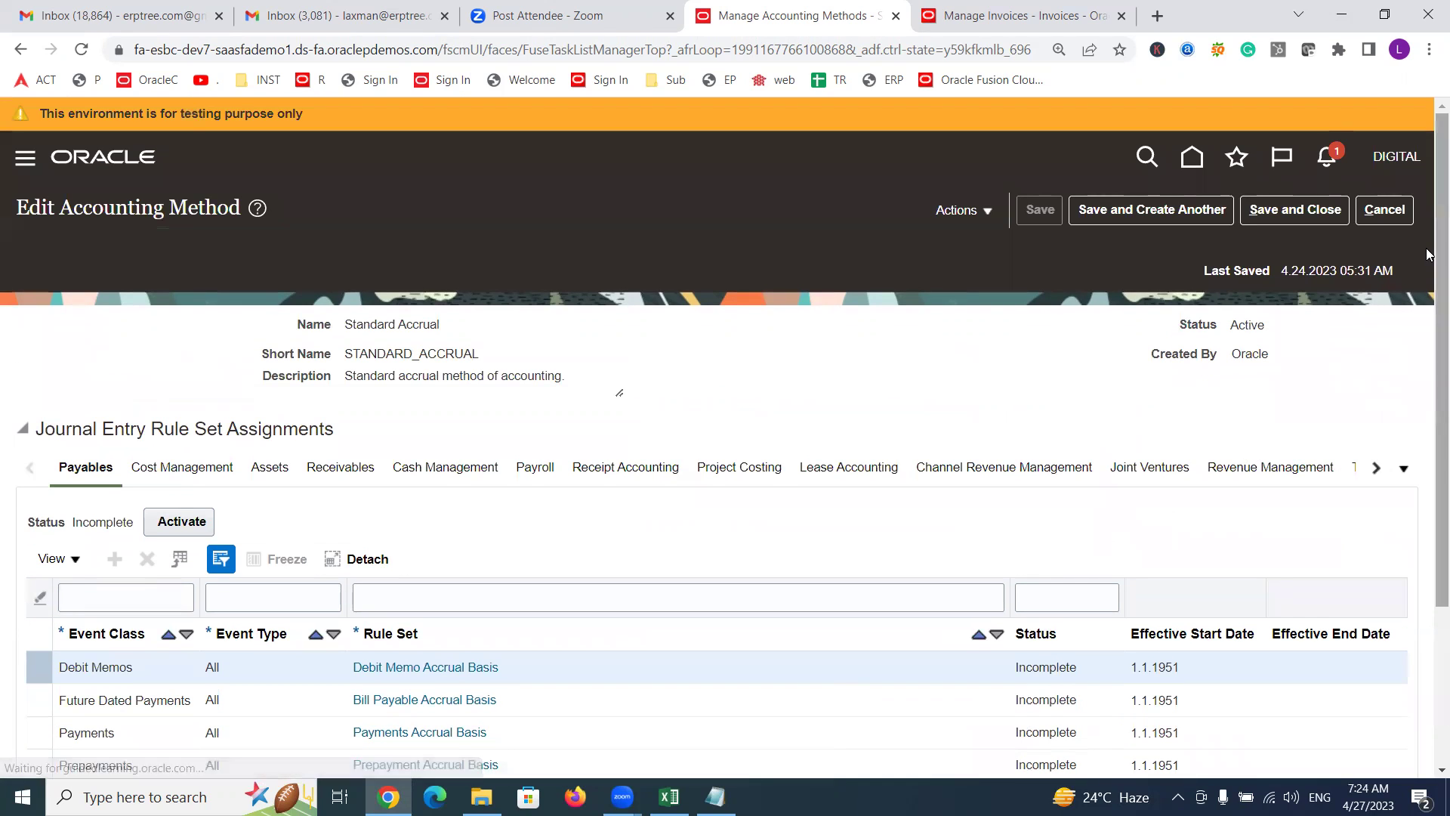
scroll(1430, 255, down, 2)
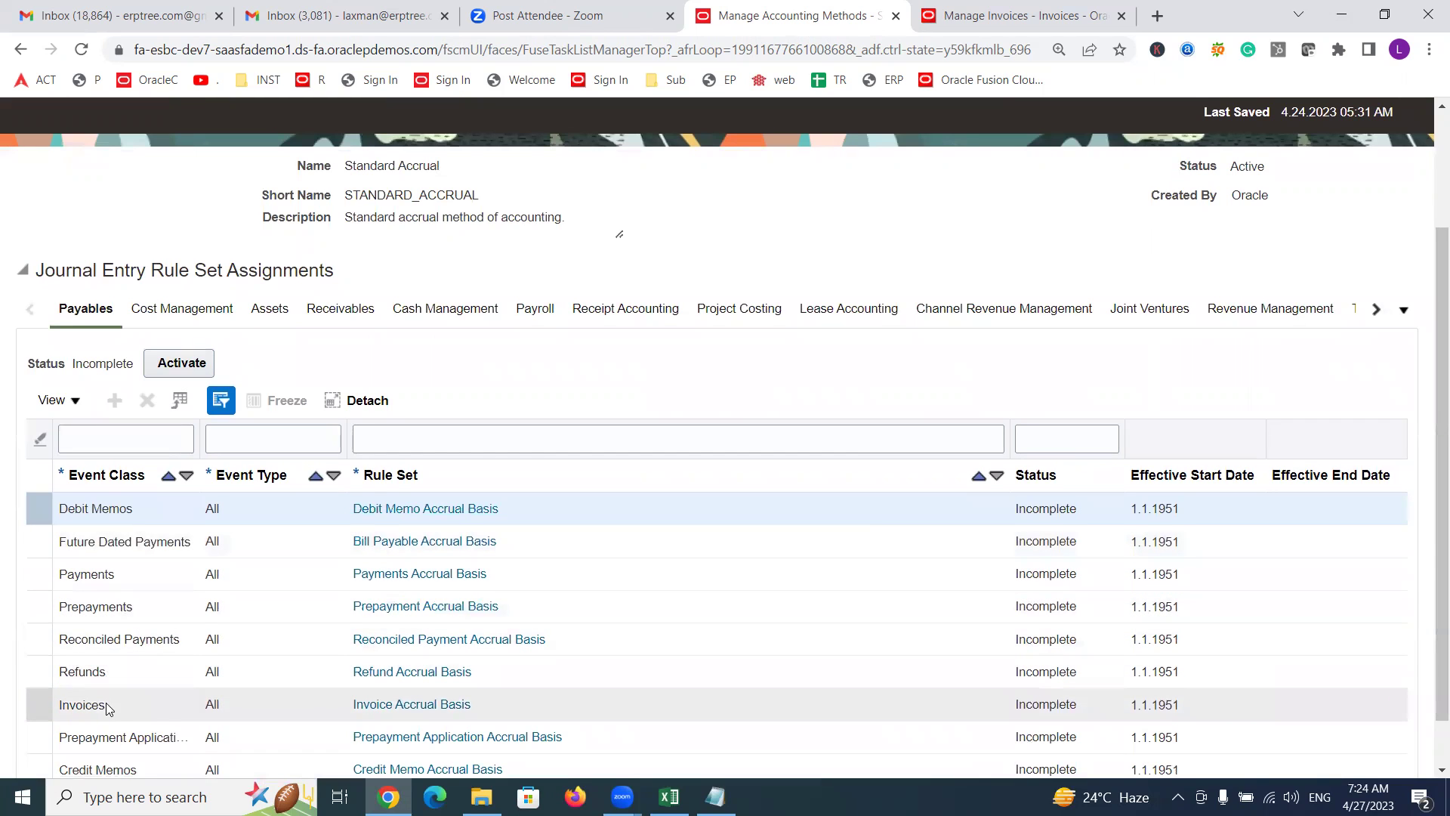
click(106, 706)
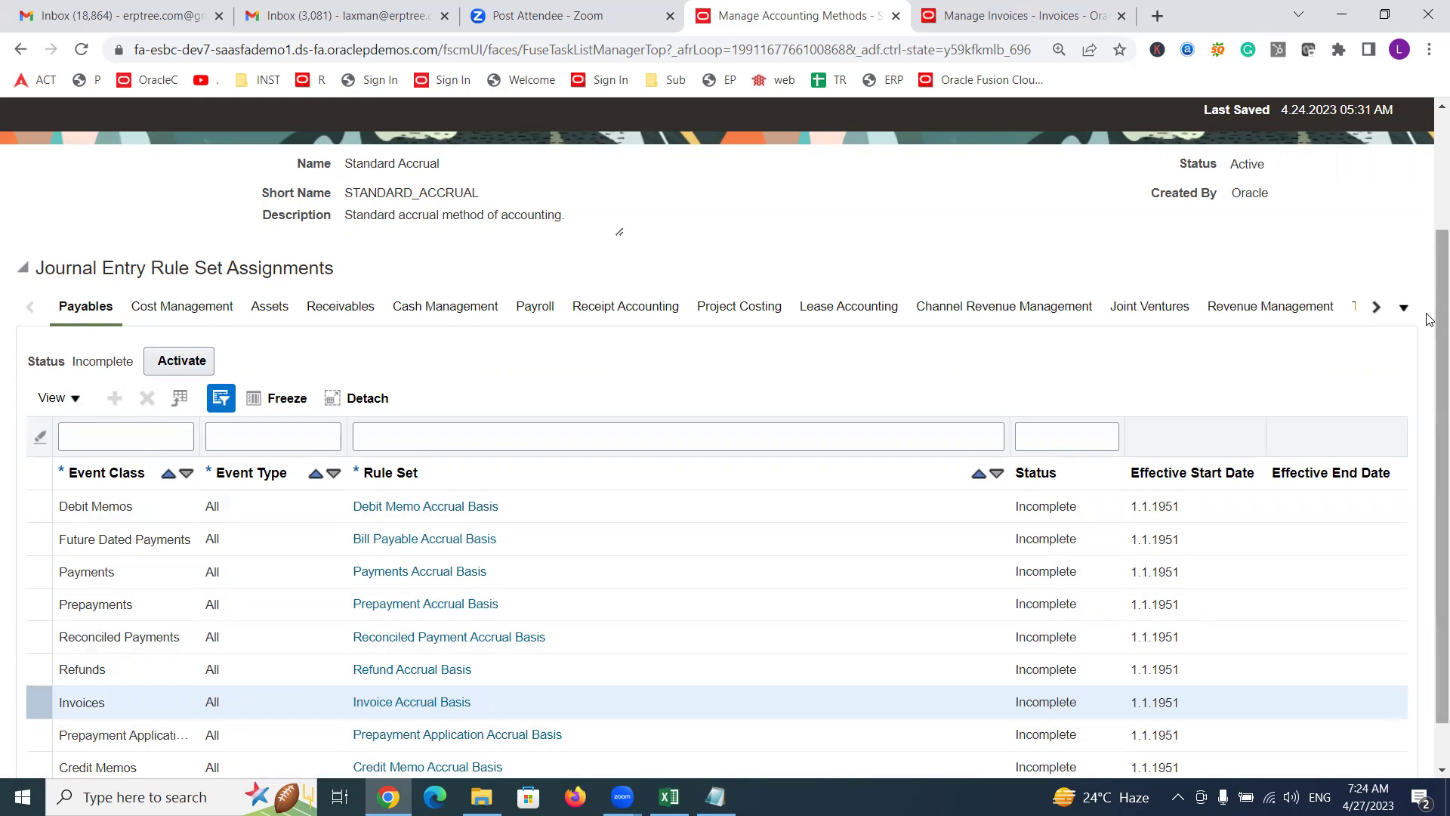
scroll(1430, 319, up, 3)
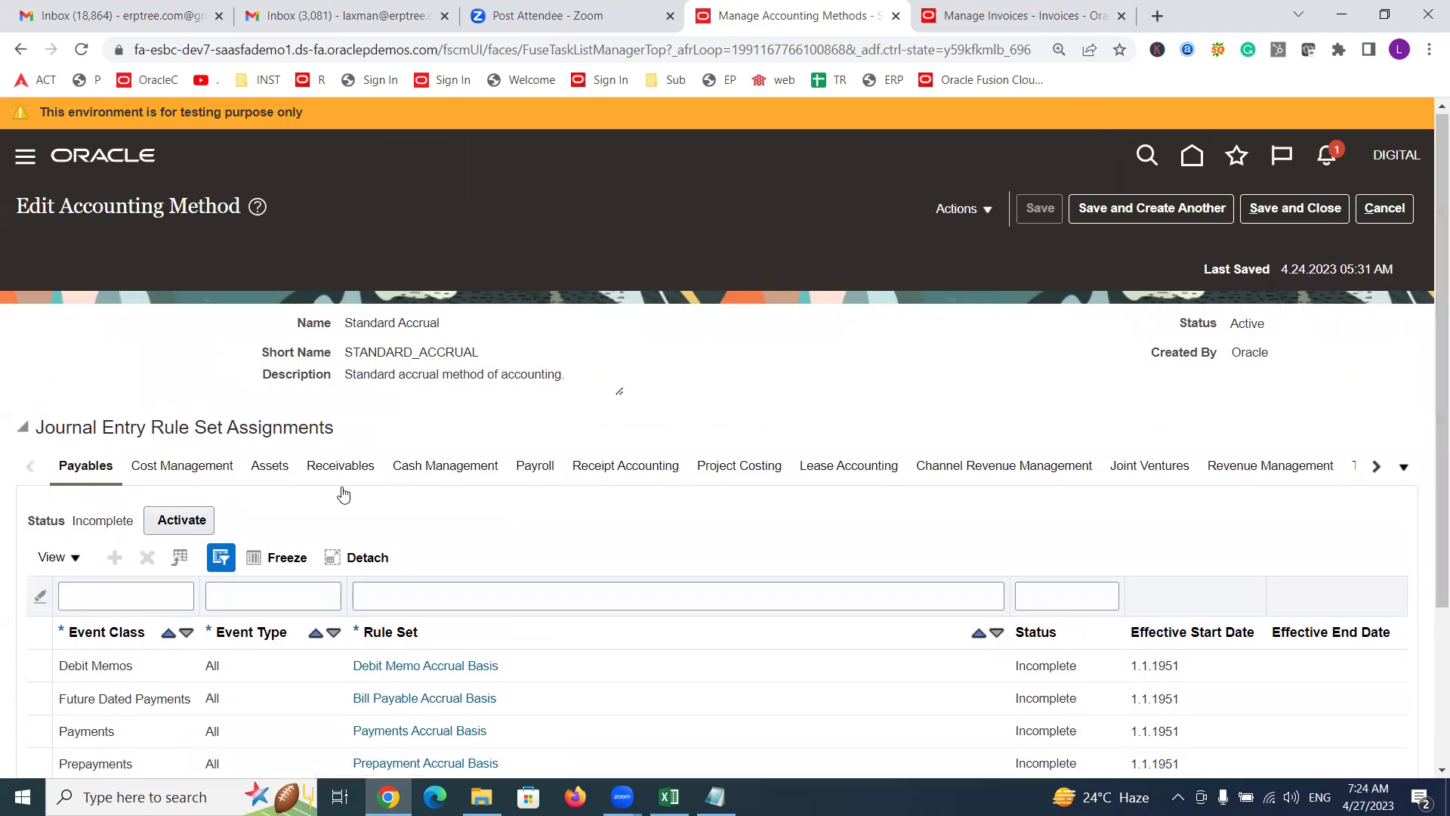
scroll(1429, 329, down, 3)
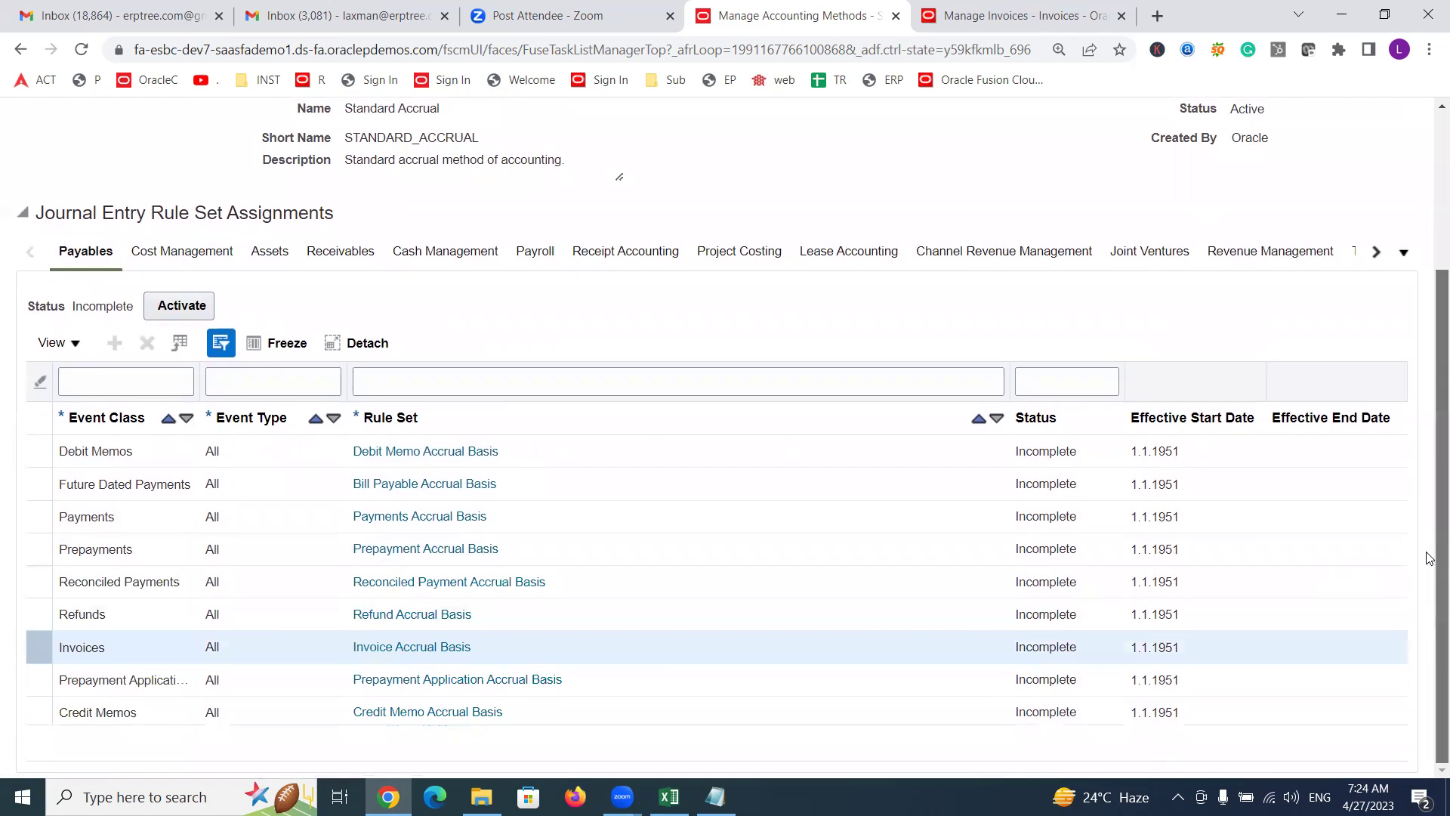
scroll(1430, 558, up, 3)
click(1405, 206)
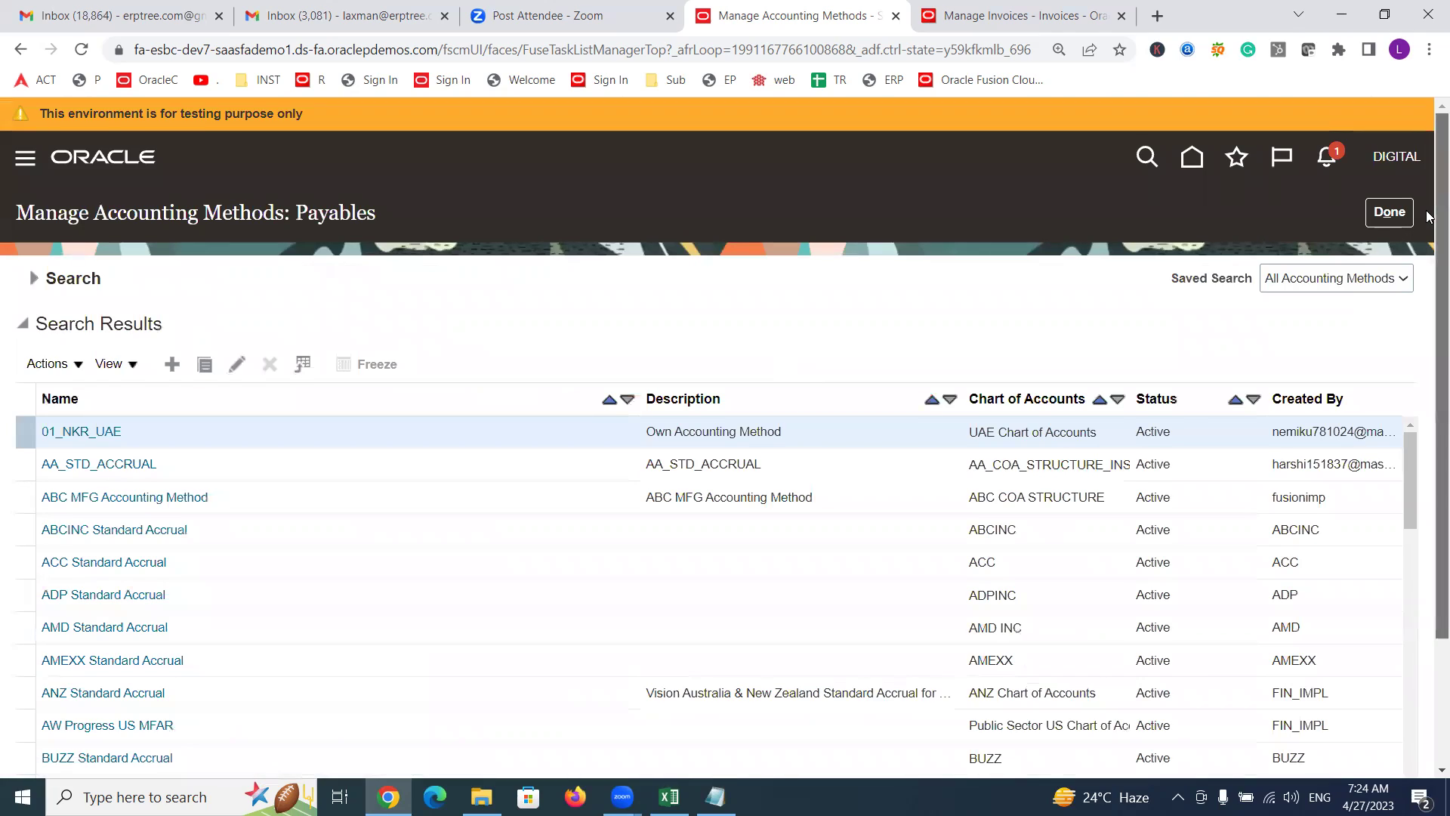
Step: Duplicate the seeded Standard Accrual accounting method, naming the copy Digital Standard Accrual with the short name DIGITALSTDACC
drag(1426, 219, 1429, 492)
mouse_move(1409, 346)
mouse_down()
mouse_move(1429, 431)
mouse_move(1429, 643)
mouse_up()
click(163, 541)
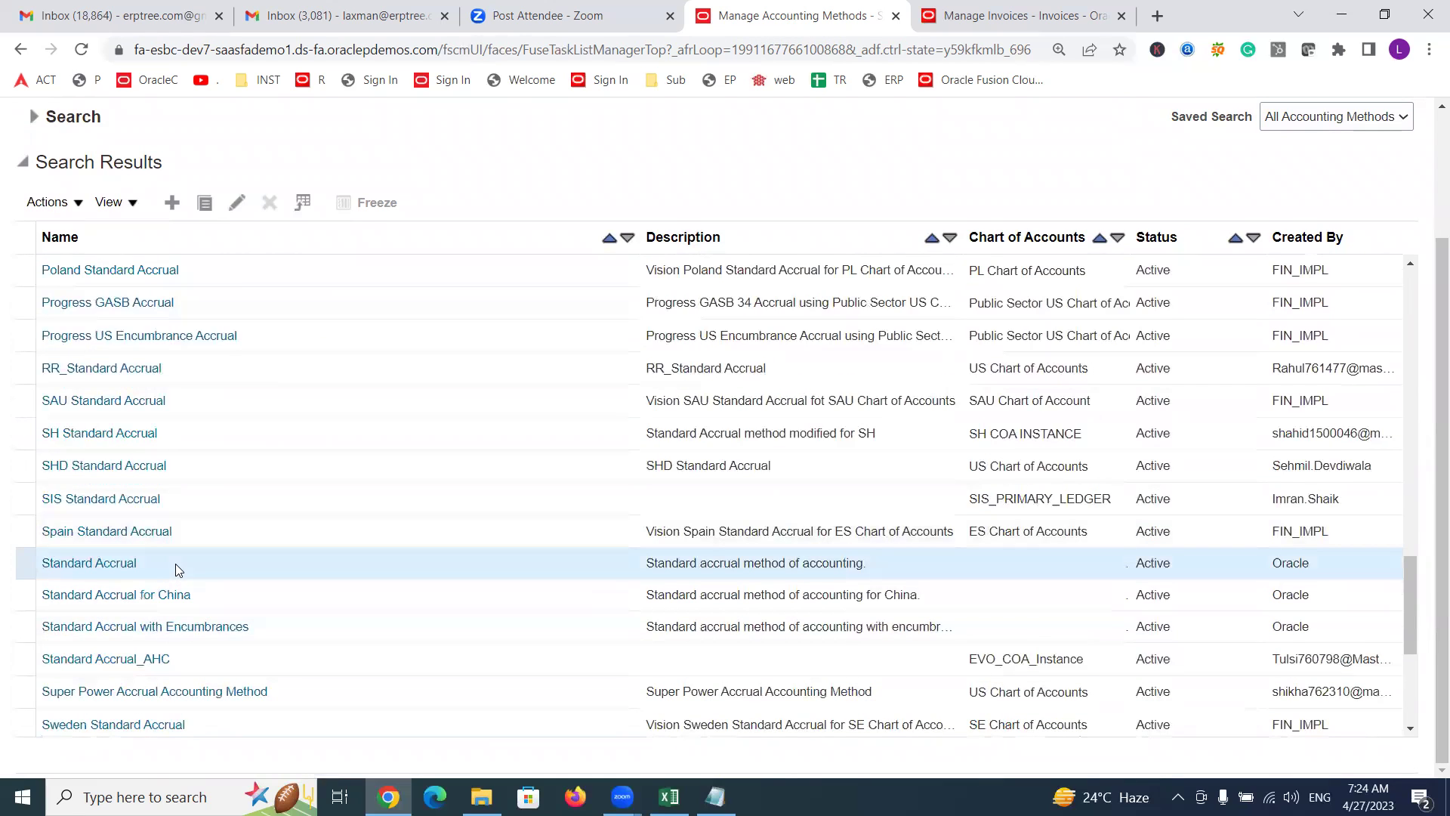
click(205, 205)
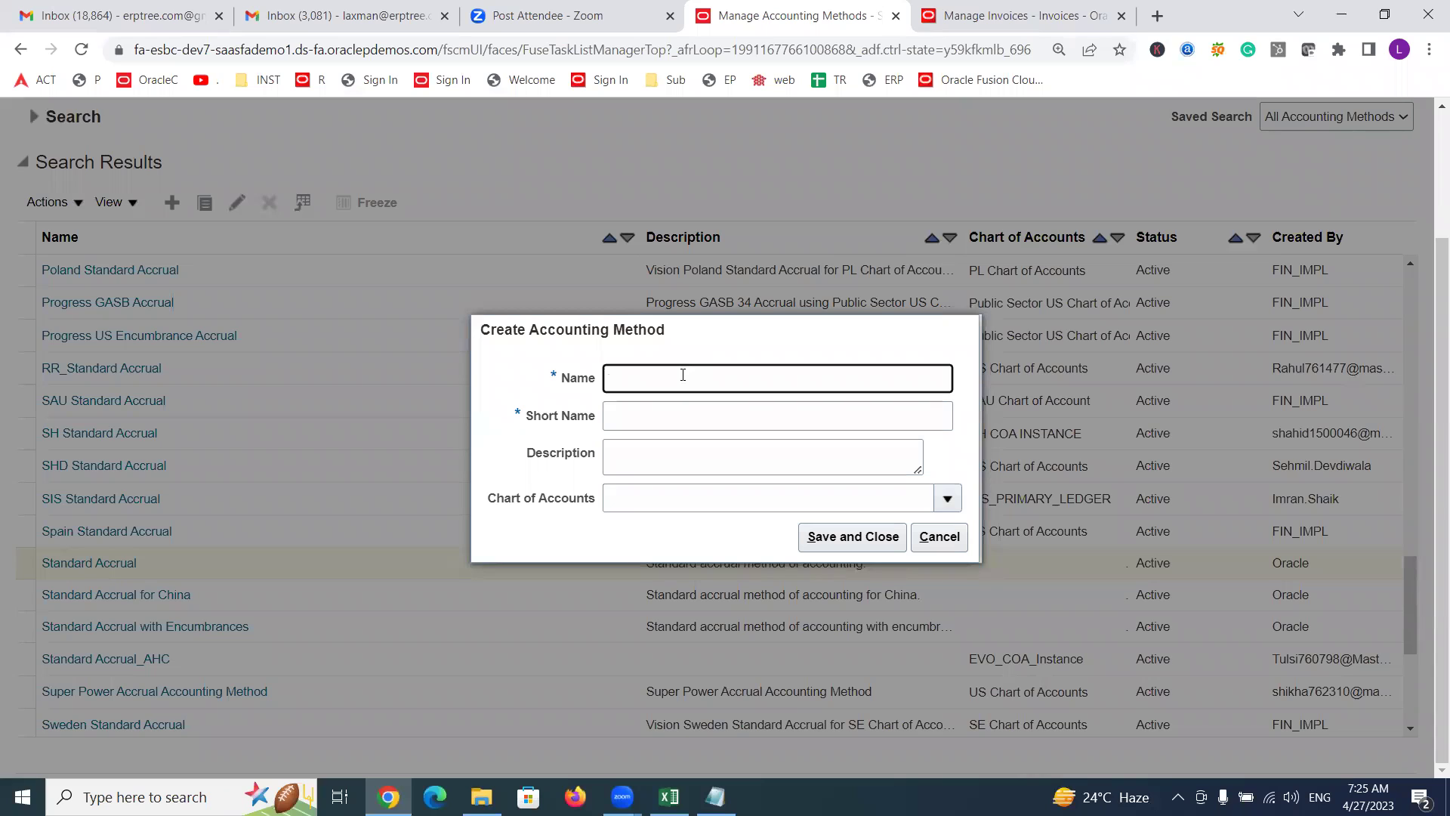
text(Digital Standard Accrual)
key(Tab)
text(Digita)
key(BackSpace)
key(BackSpace)
text(DIGITAL)
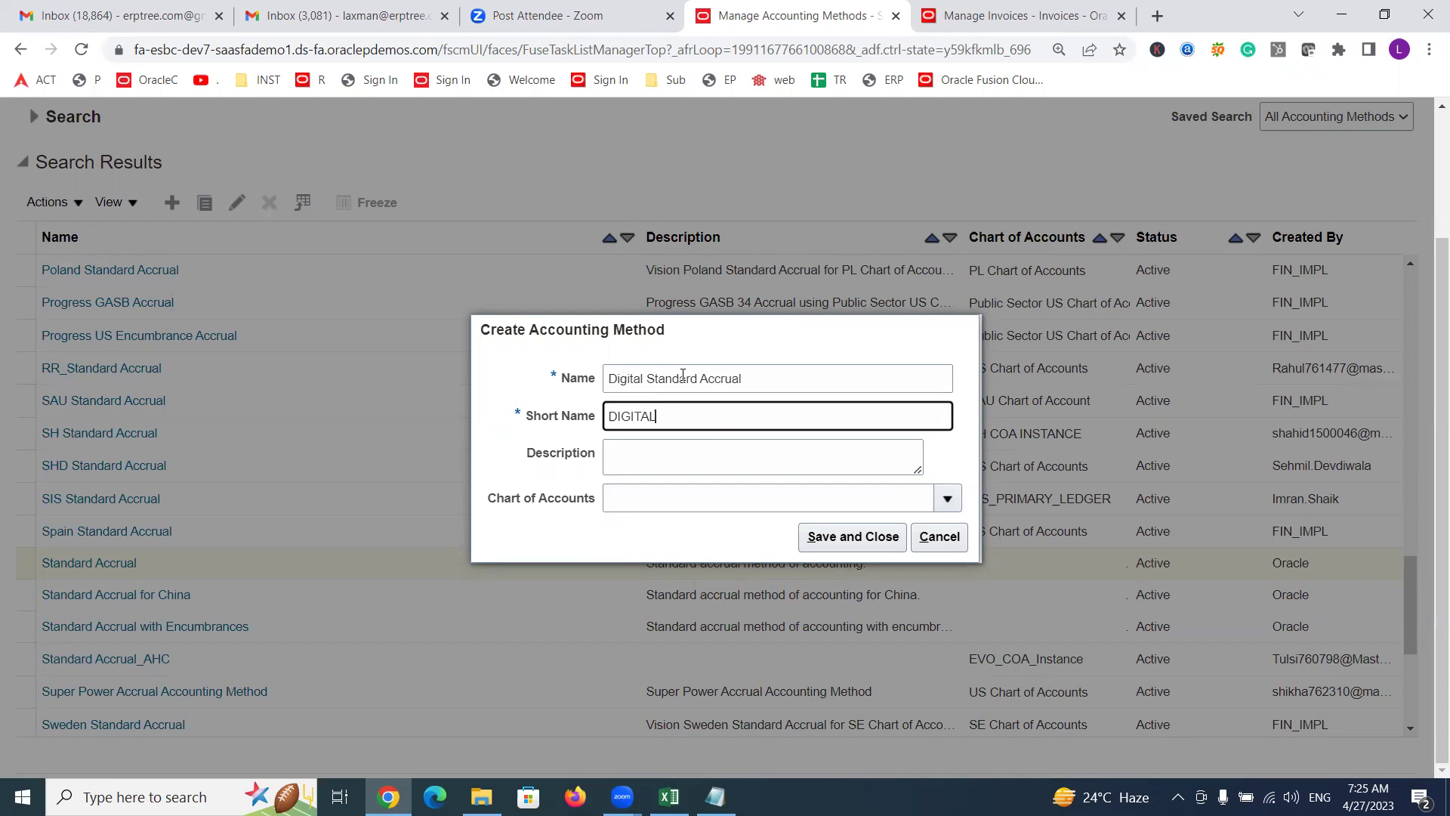
text(STDACC)
key(Tab)
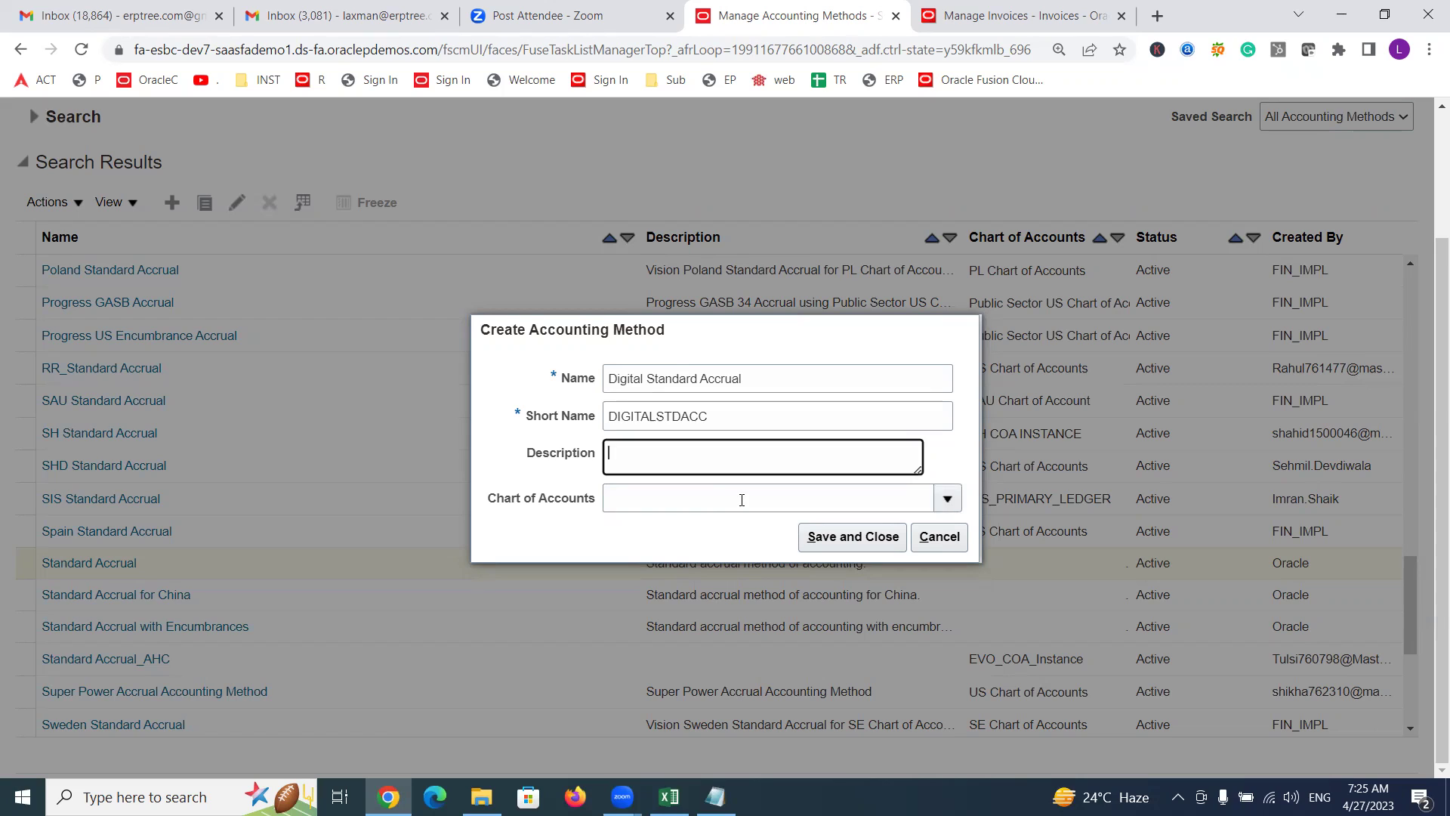
Step: Set the new accounting method's chart of accounts to Digital, then save and close the creation dialog
click(741, 500)
text(Digit)
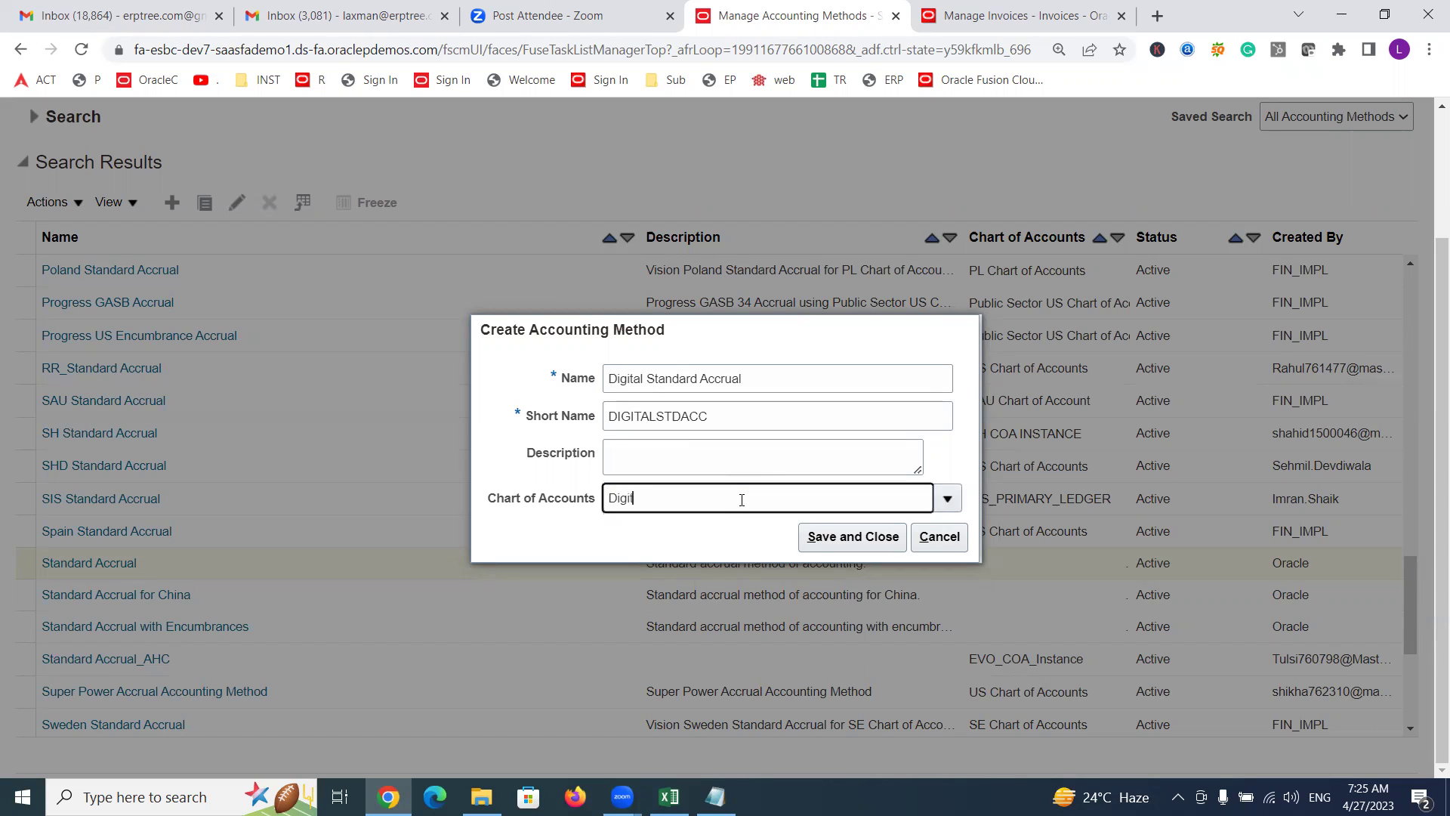
text(al)
key(Tab)
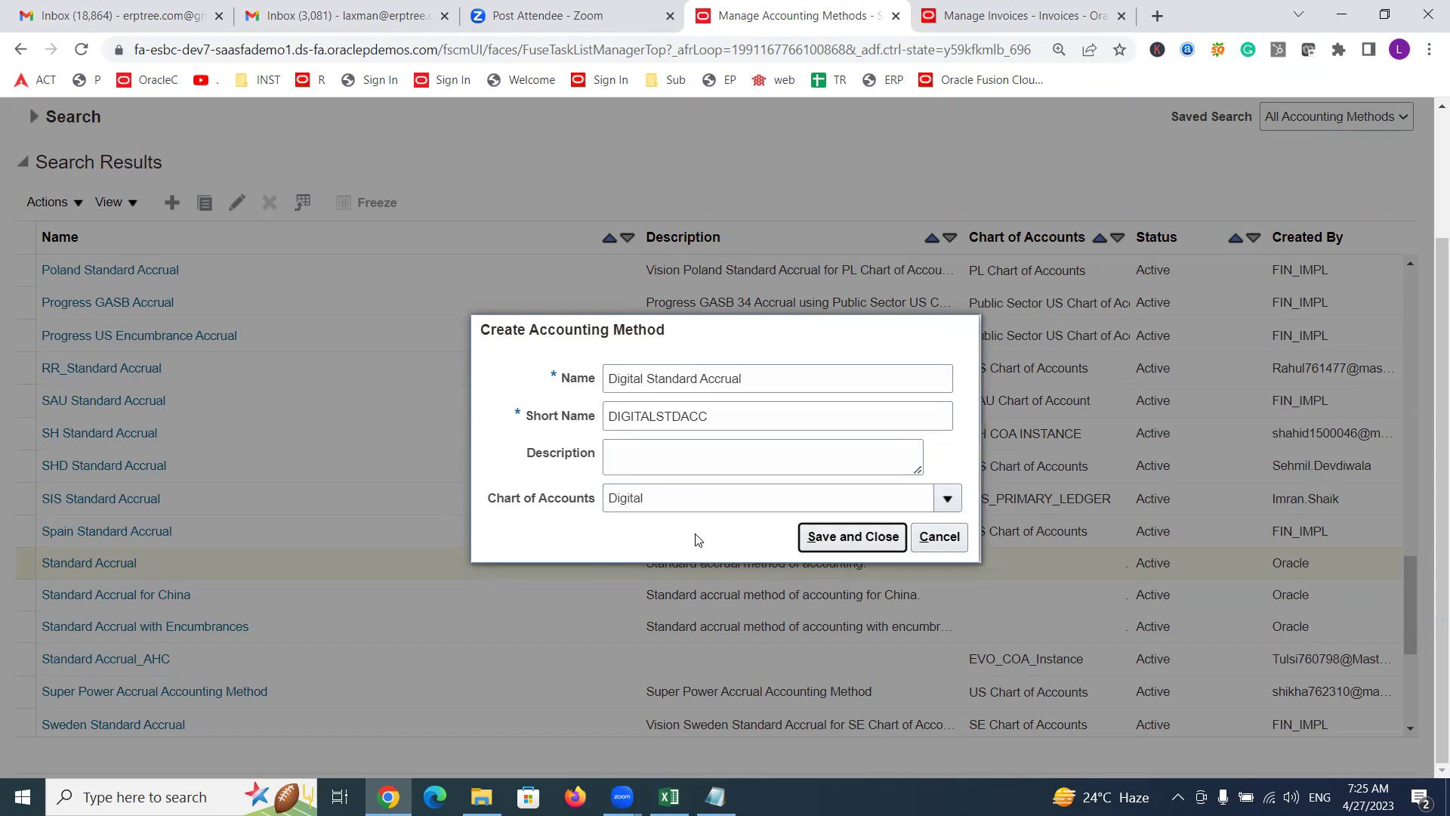
click(828, 541)
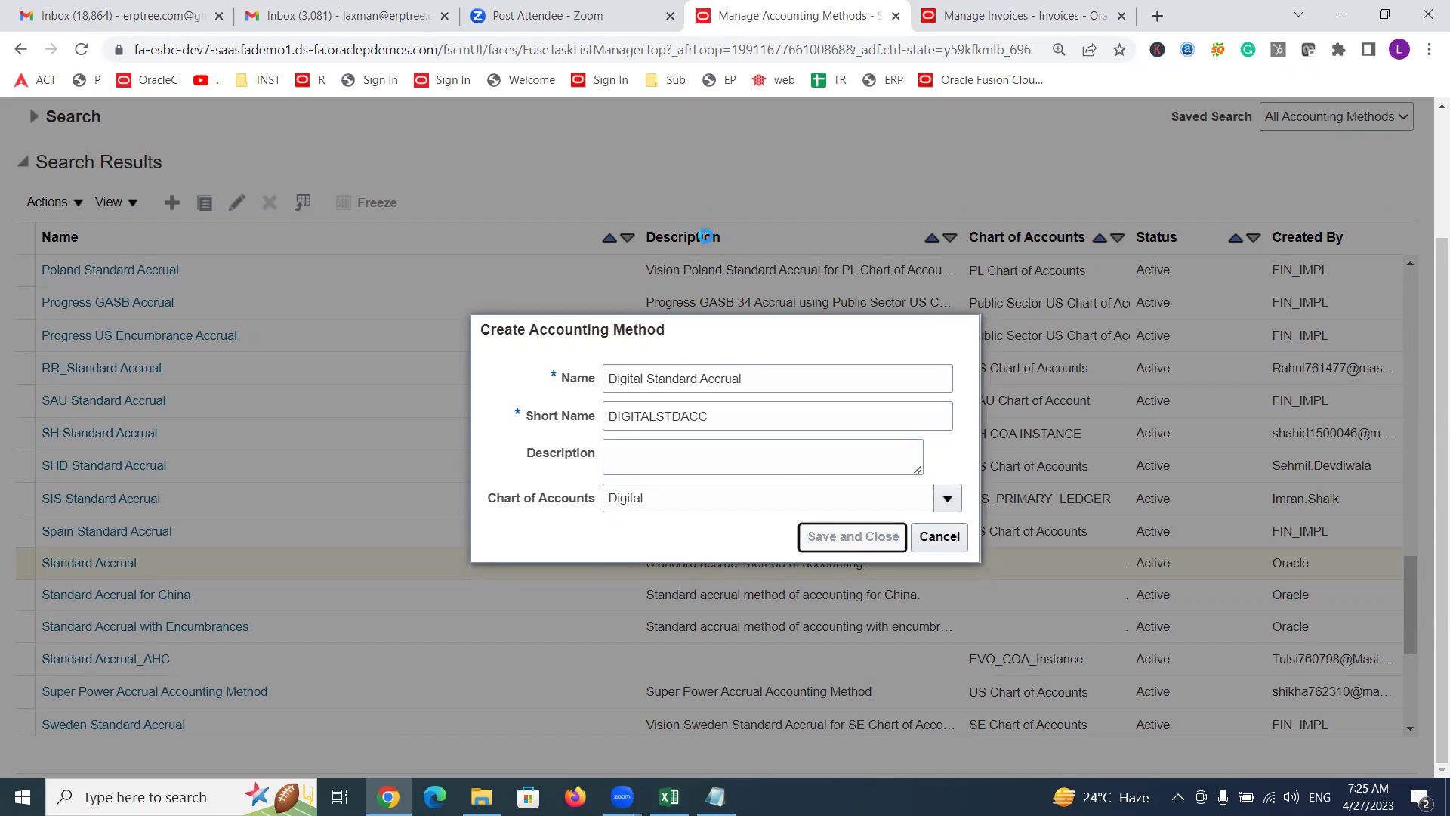
click(704, 127)
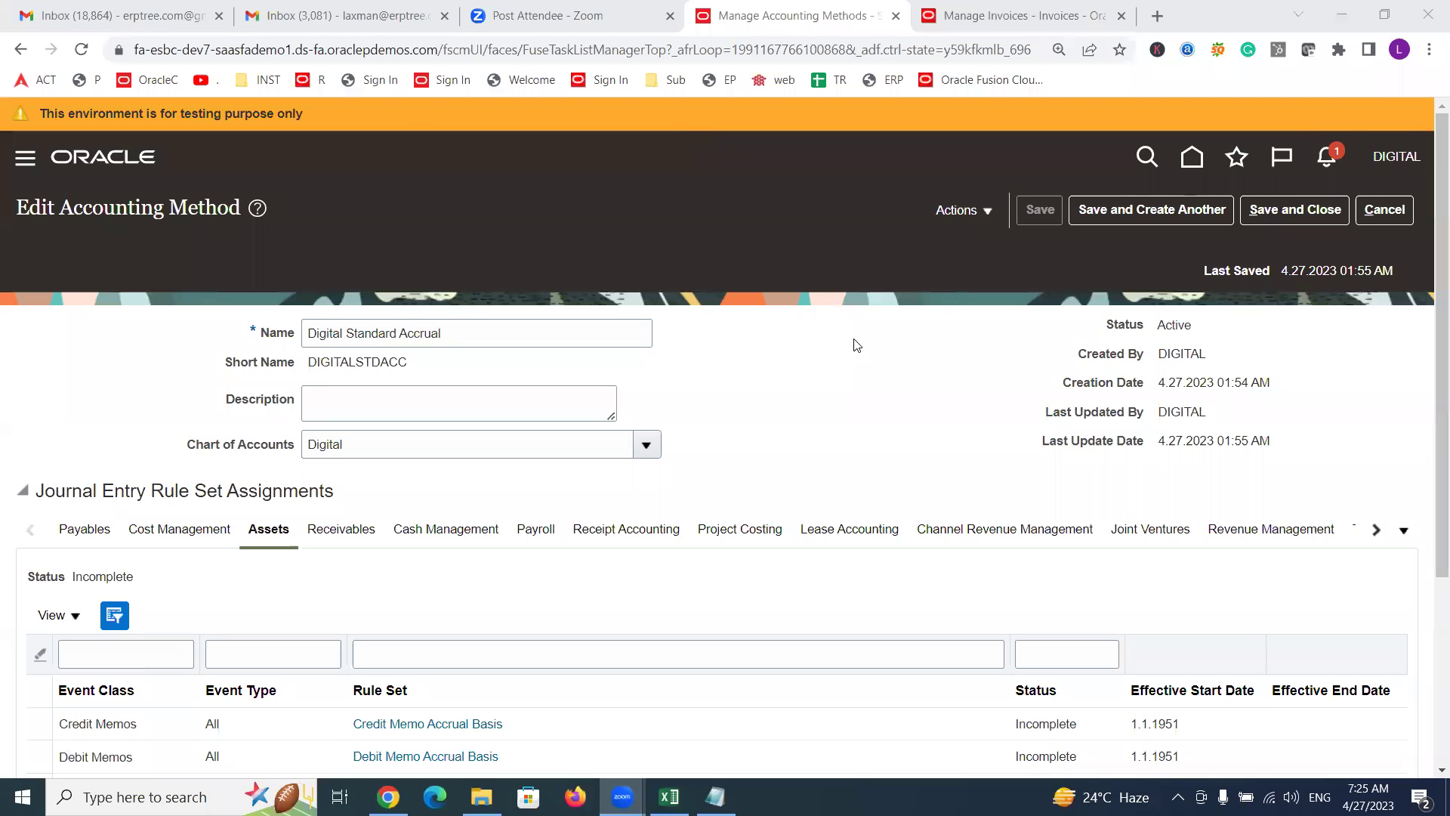
Step: In the Digital Standard Accrual method's Payables assignments, set the Invoices event class's Invoice Accrual Basis effective end date to 4.26.2023
click(1427, 296)
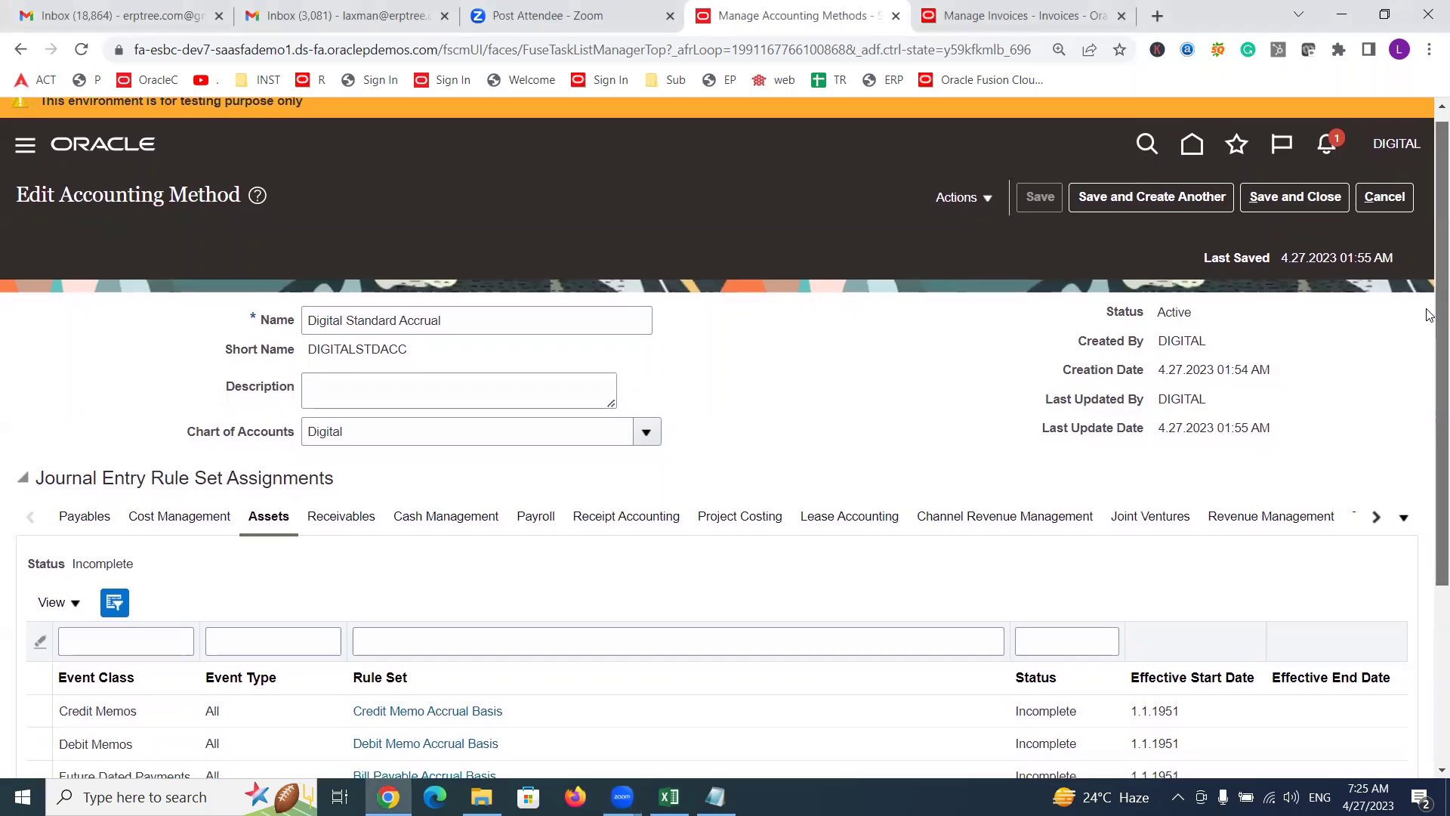
scroll(1427, 413, down, 2)
scroll(1430, 413, down, 2)
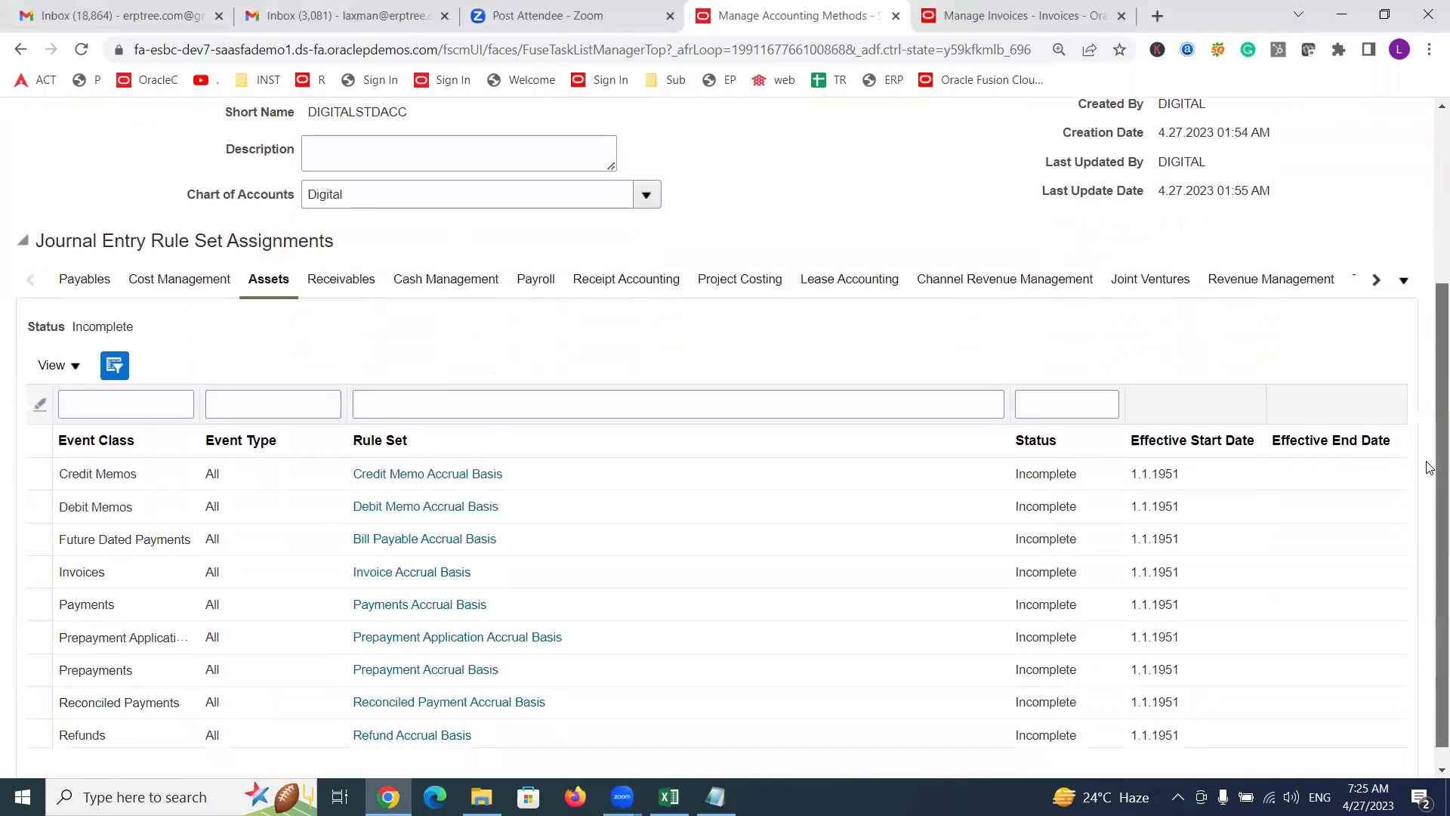
drag(1428, 462, 1429, 298)
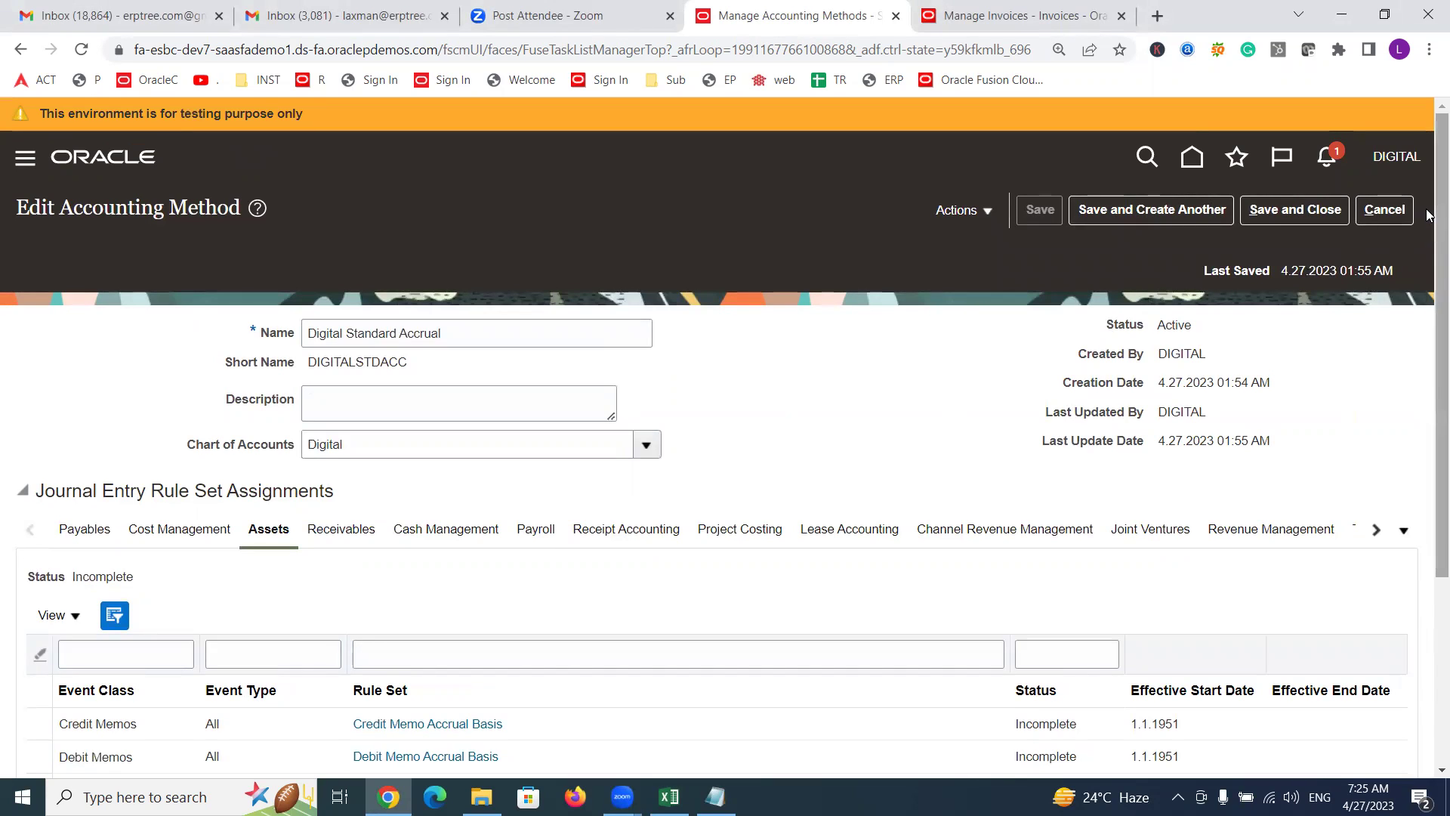
scroll(1427, 253, down, 1)
scroll(1428, 253, down, 3)
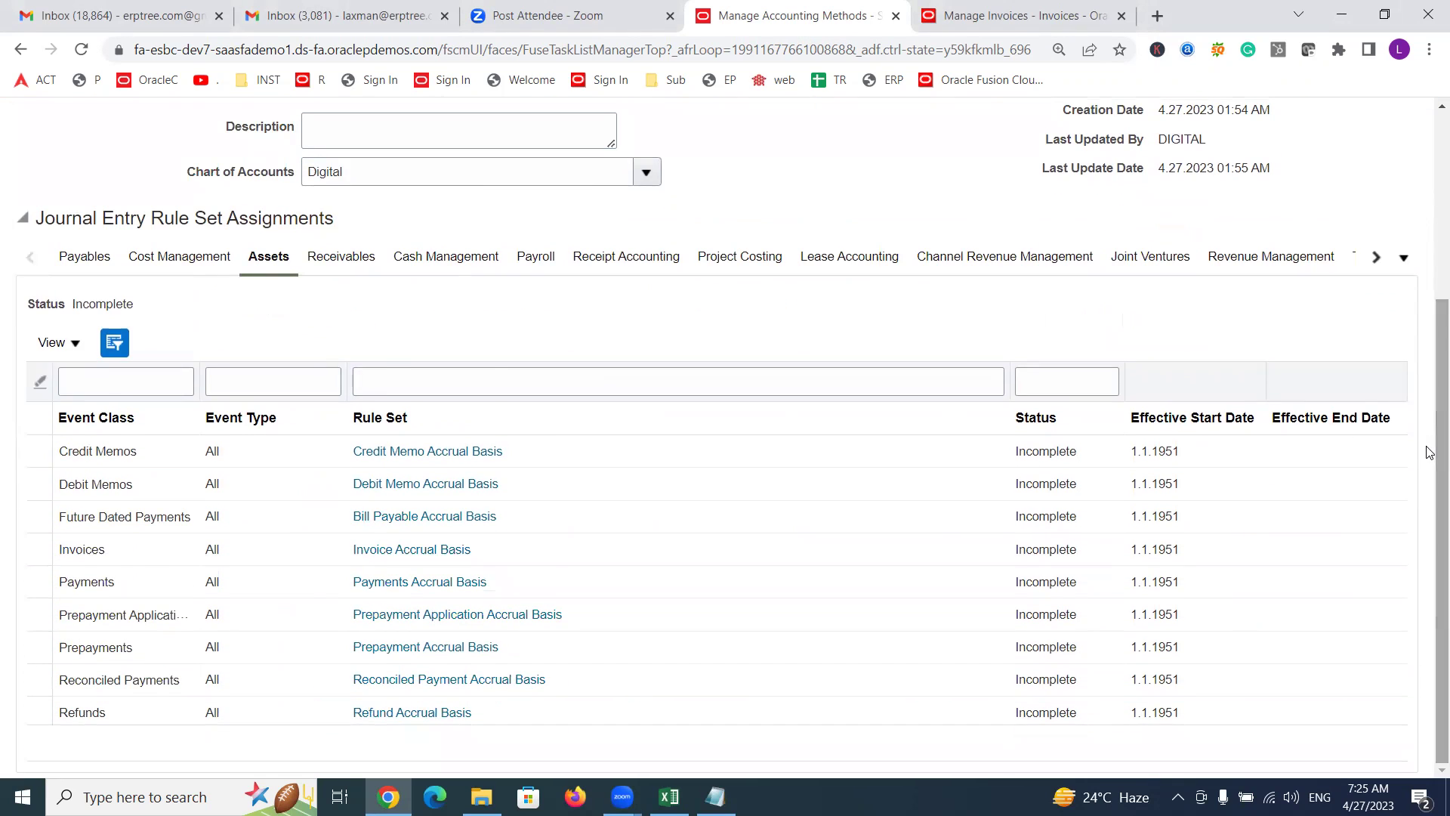
click(84, 258)
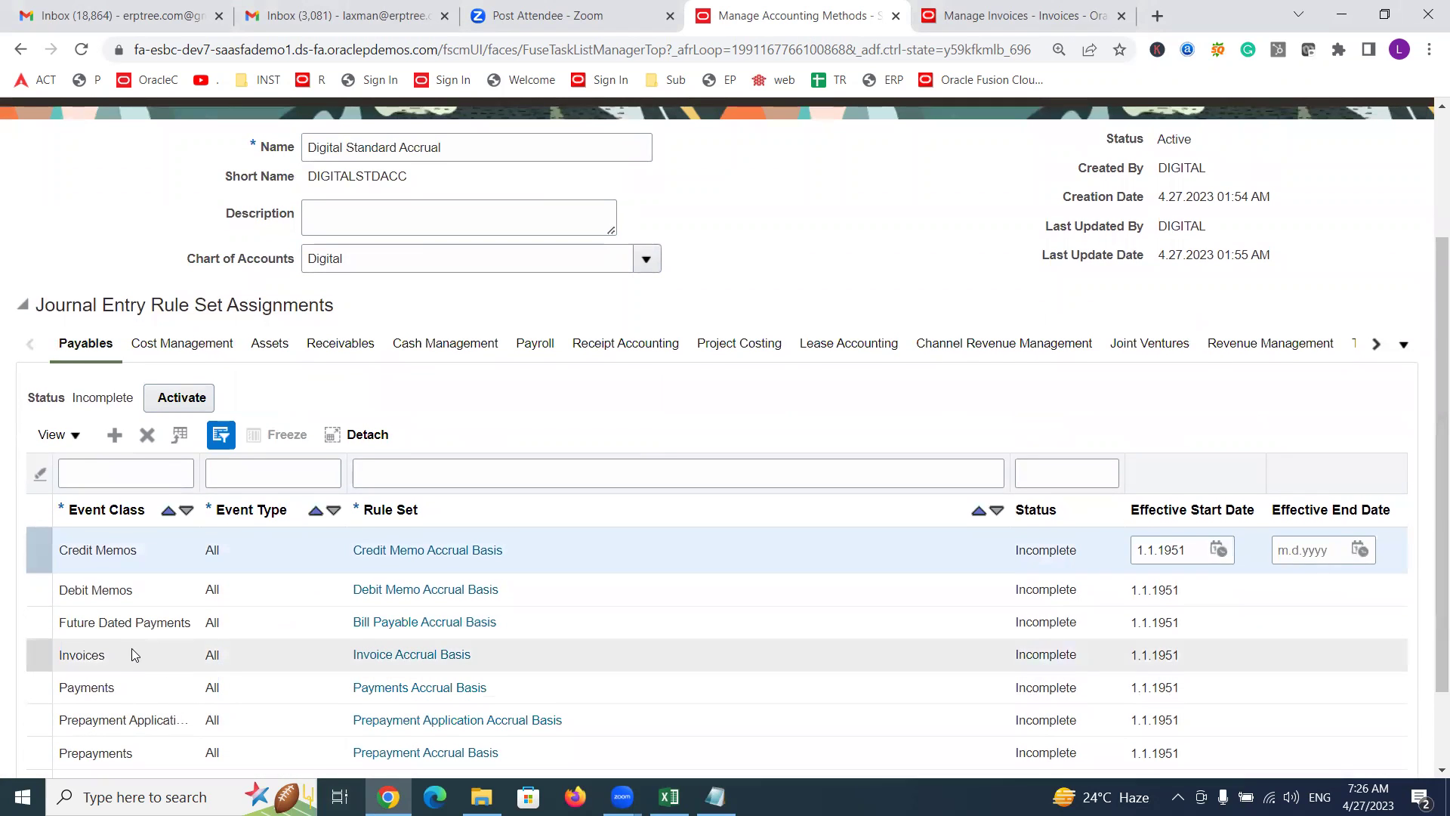
click(132, 651)
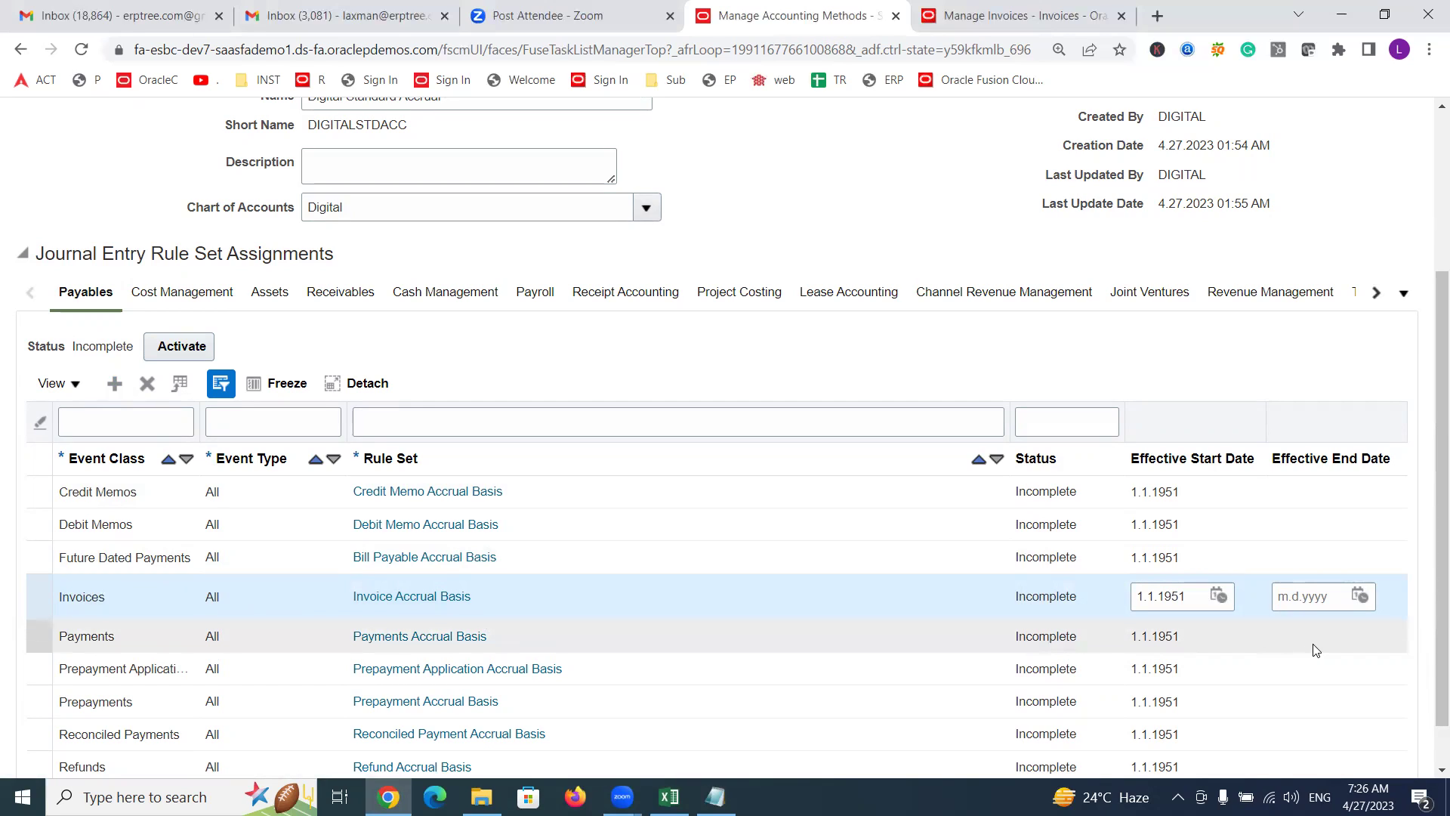
click(1359, 597)
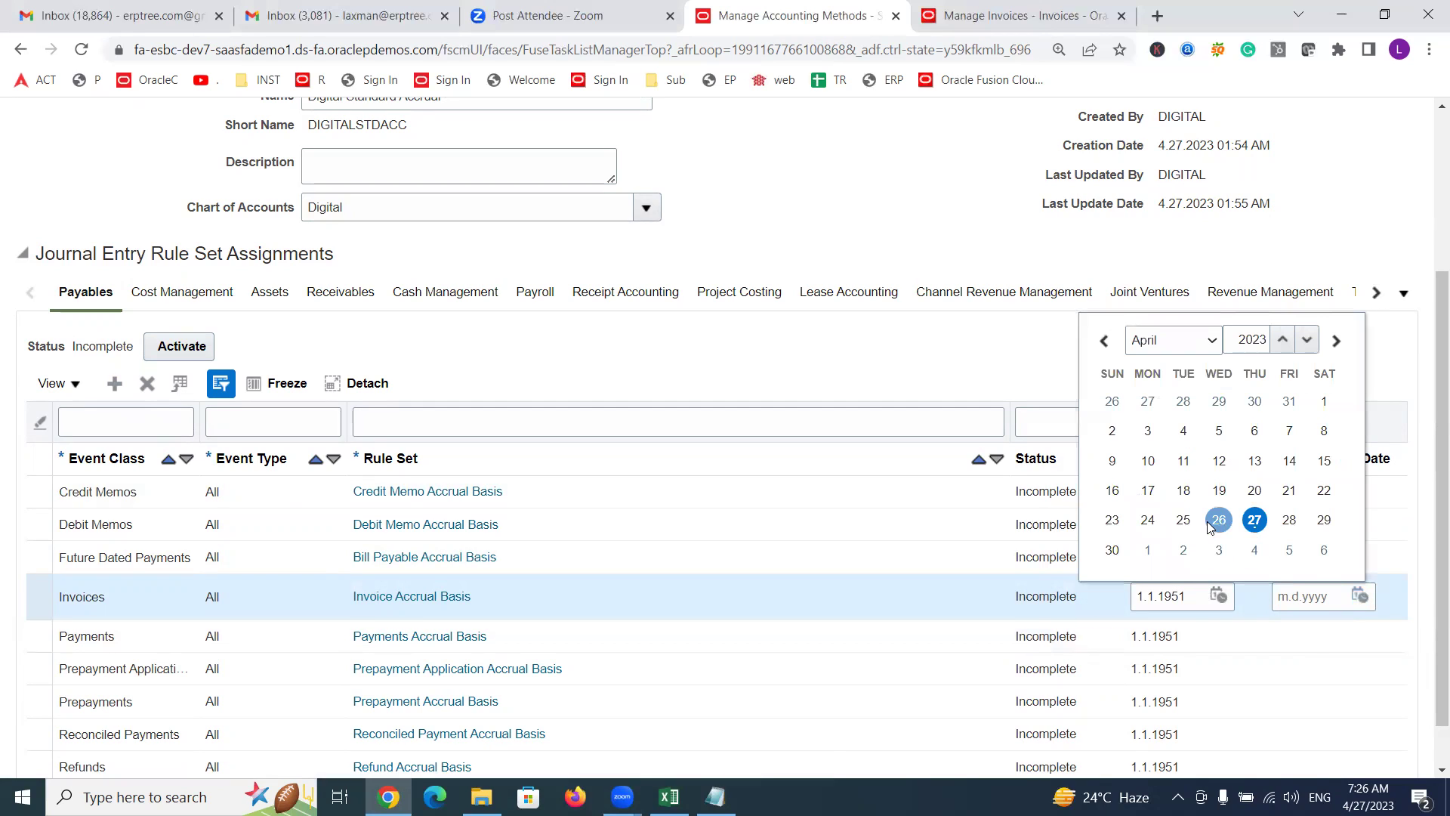
click(1218, 521)
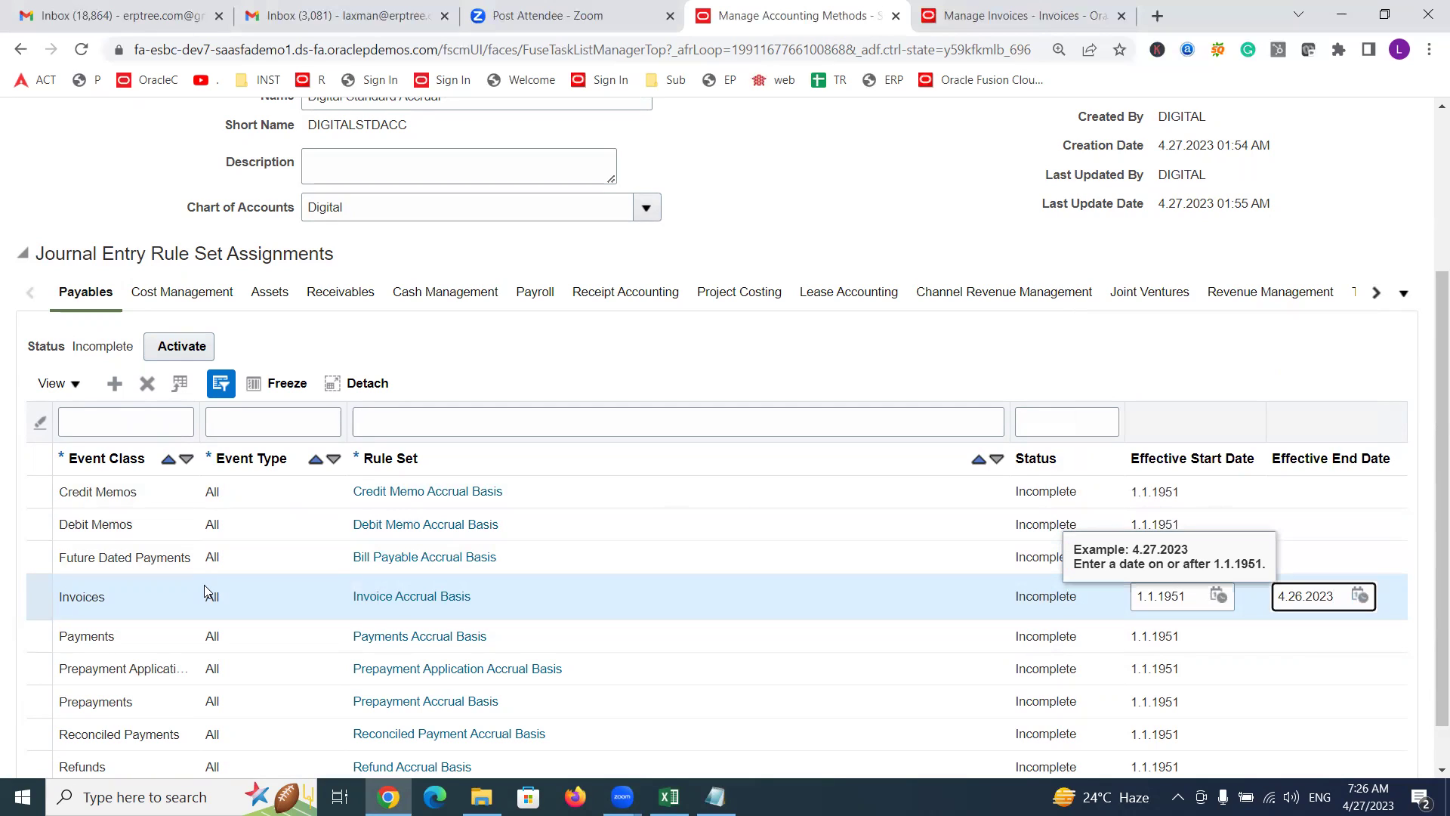
click(140, 586)
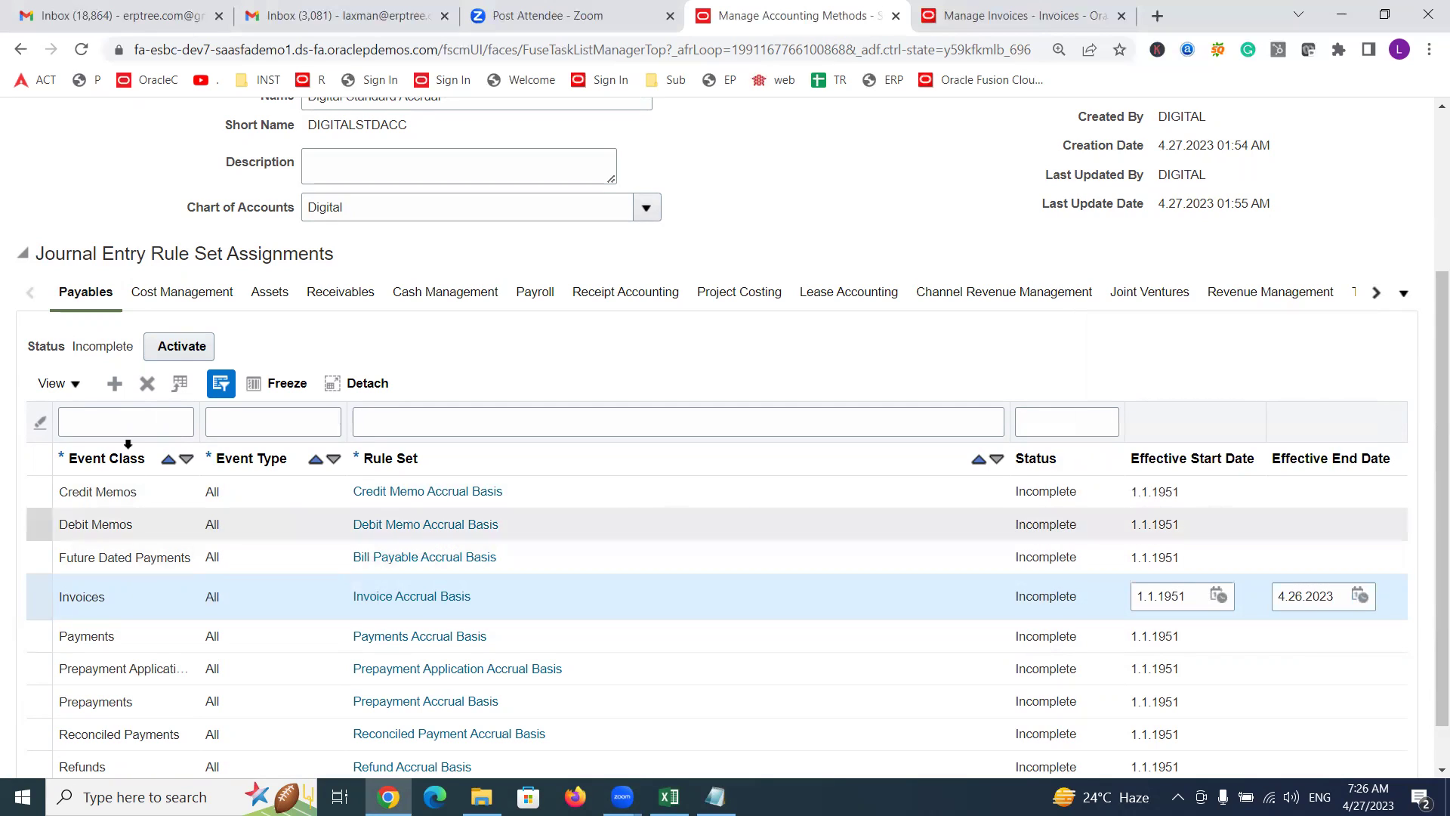
Step: Add a Payables assignment for the Invoices event class, event type All, using rule set Digital Invoice Accrual Basis, effective from 4.27.2023
click(115, 383)
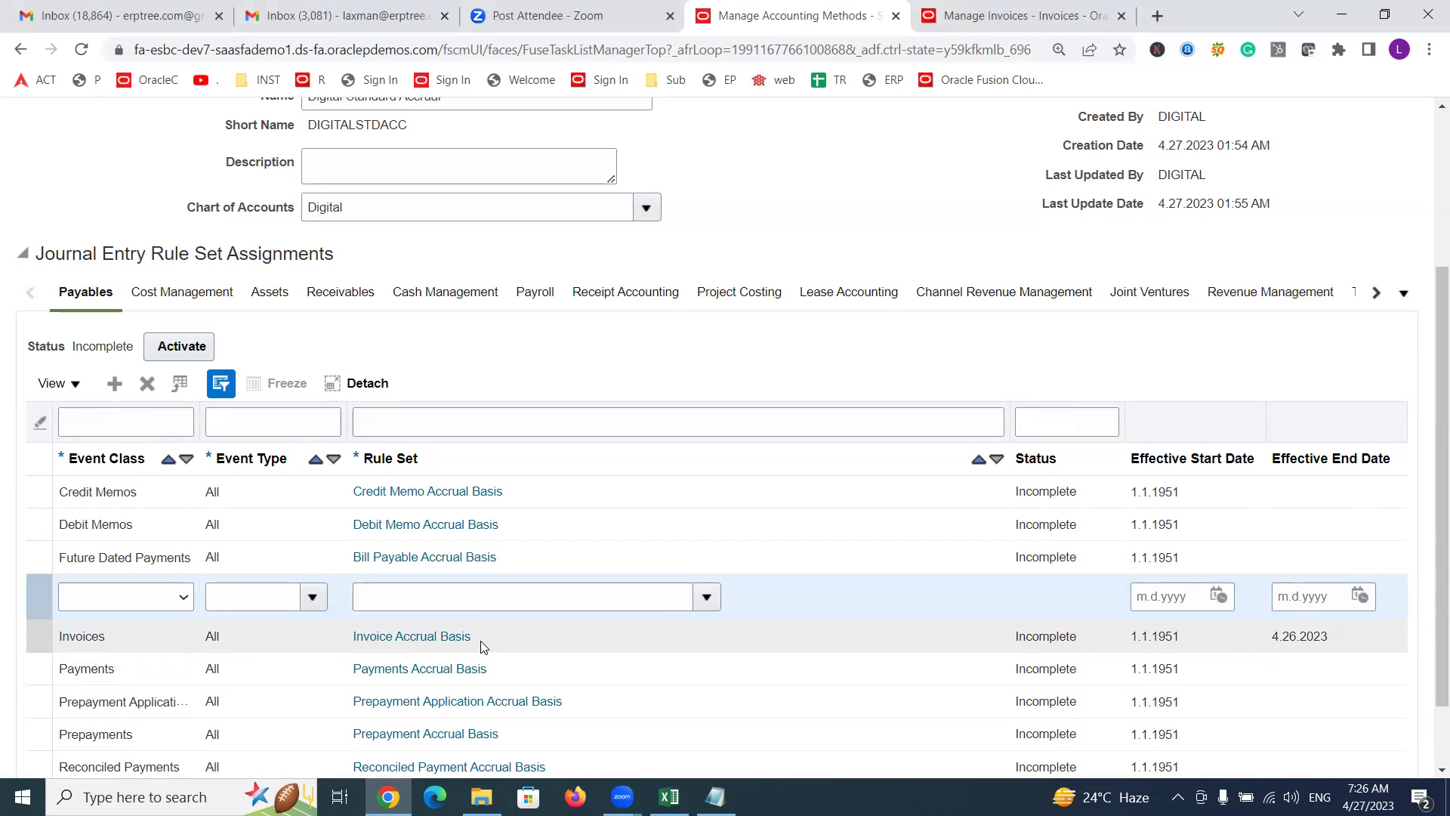
click(148, 598)
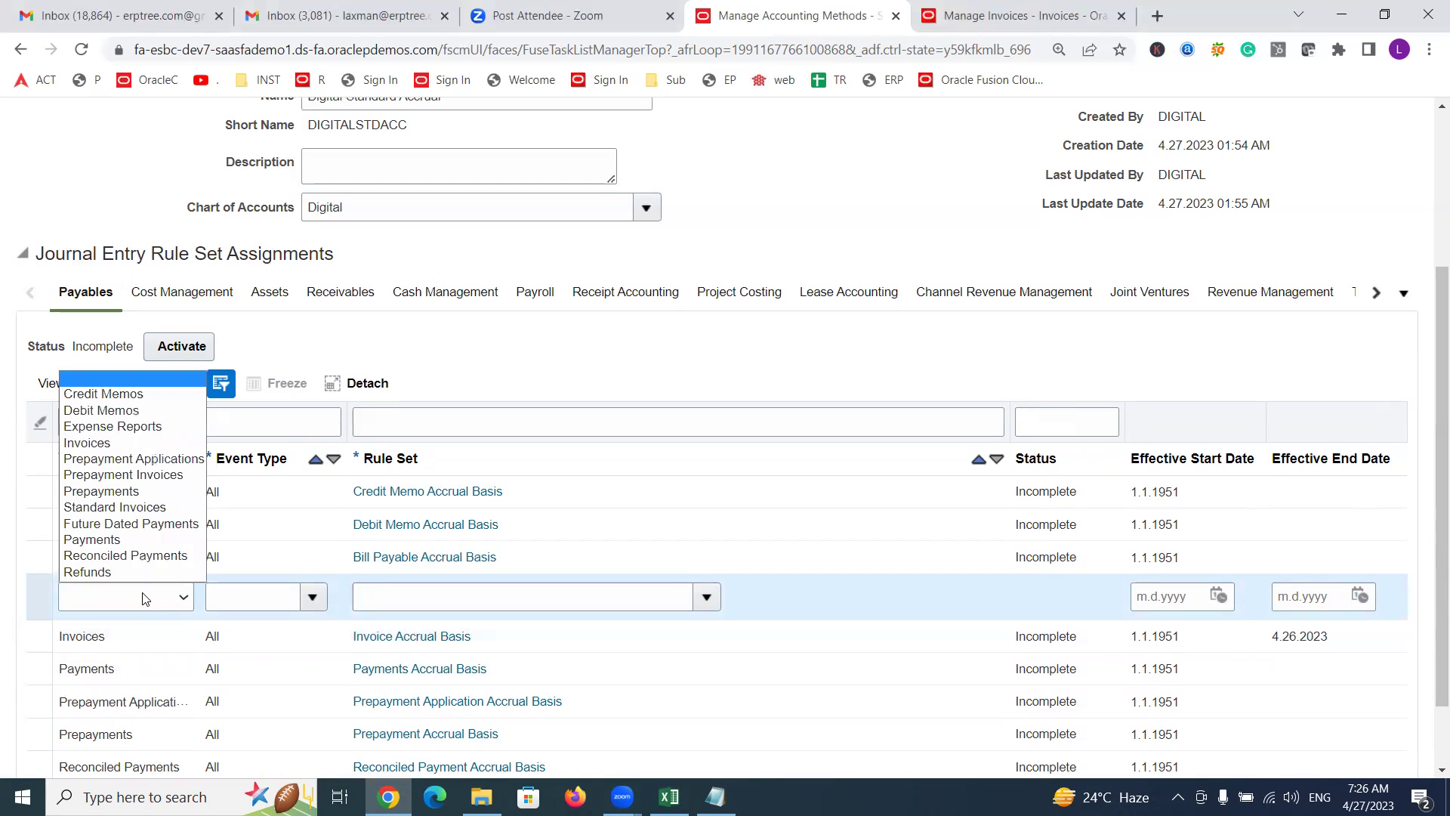
click(103, 444)
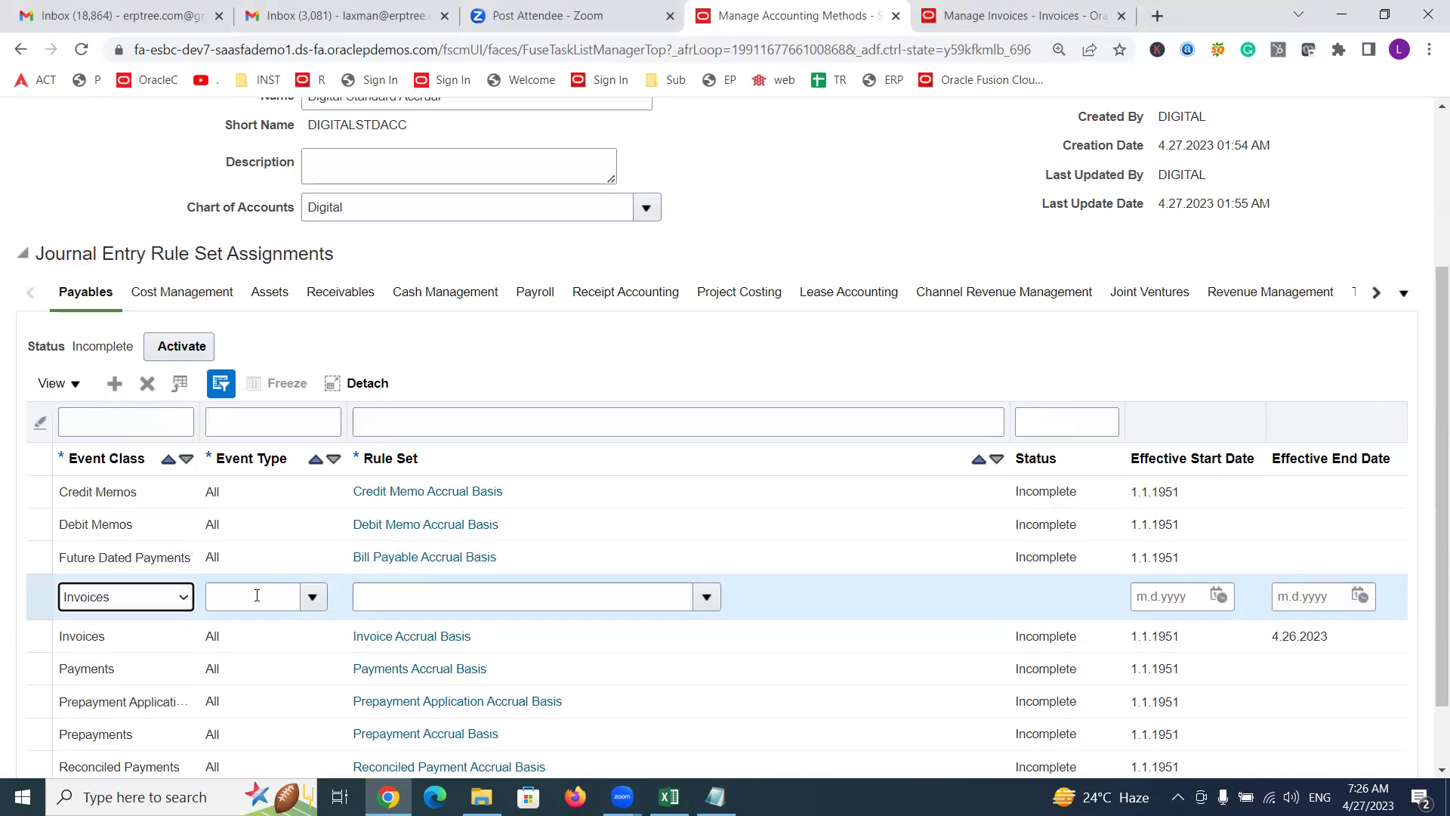
click(311, 598)
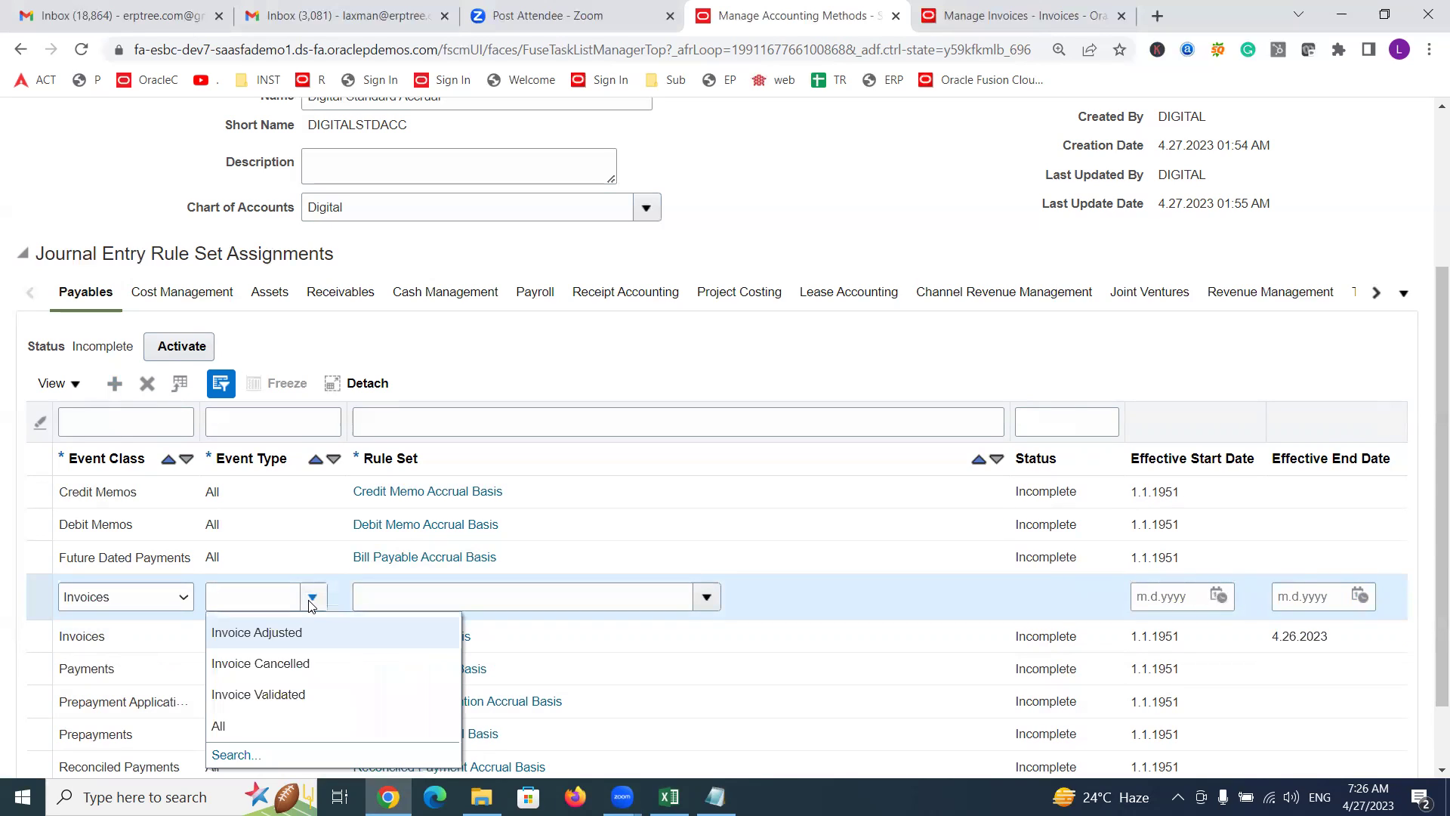
click(221, 725)
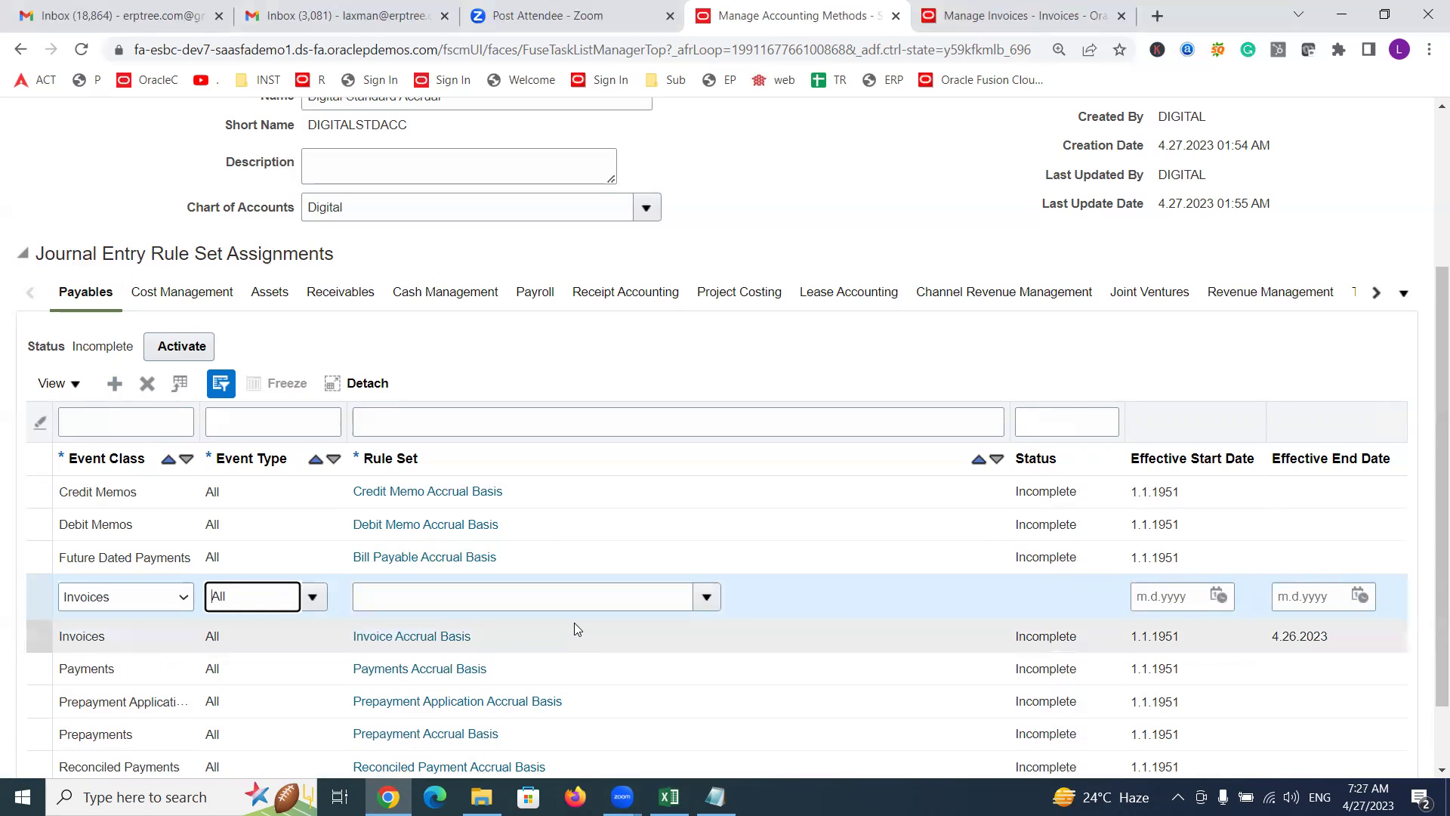
click(707, 596)
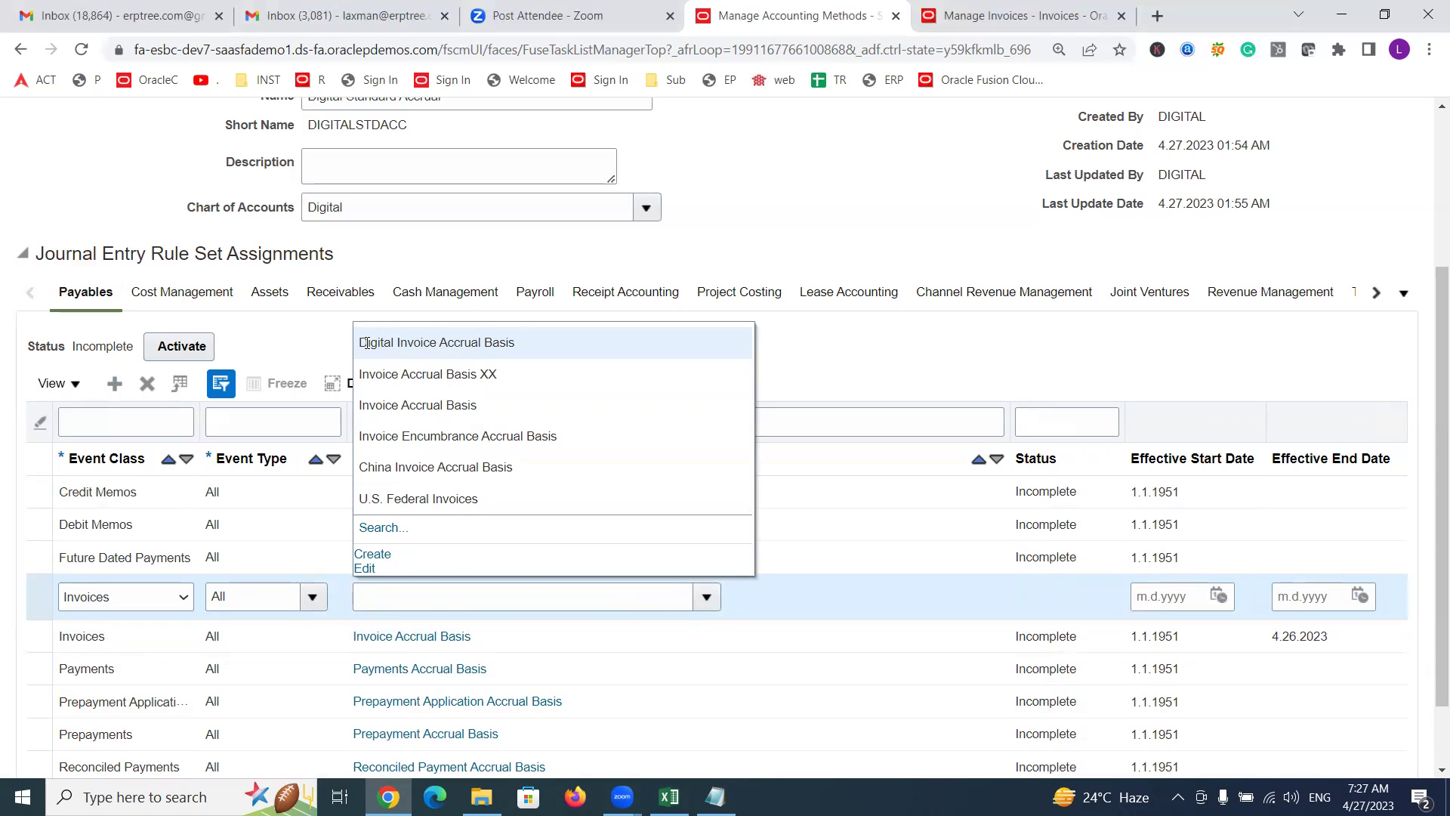
click(473, 343)
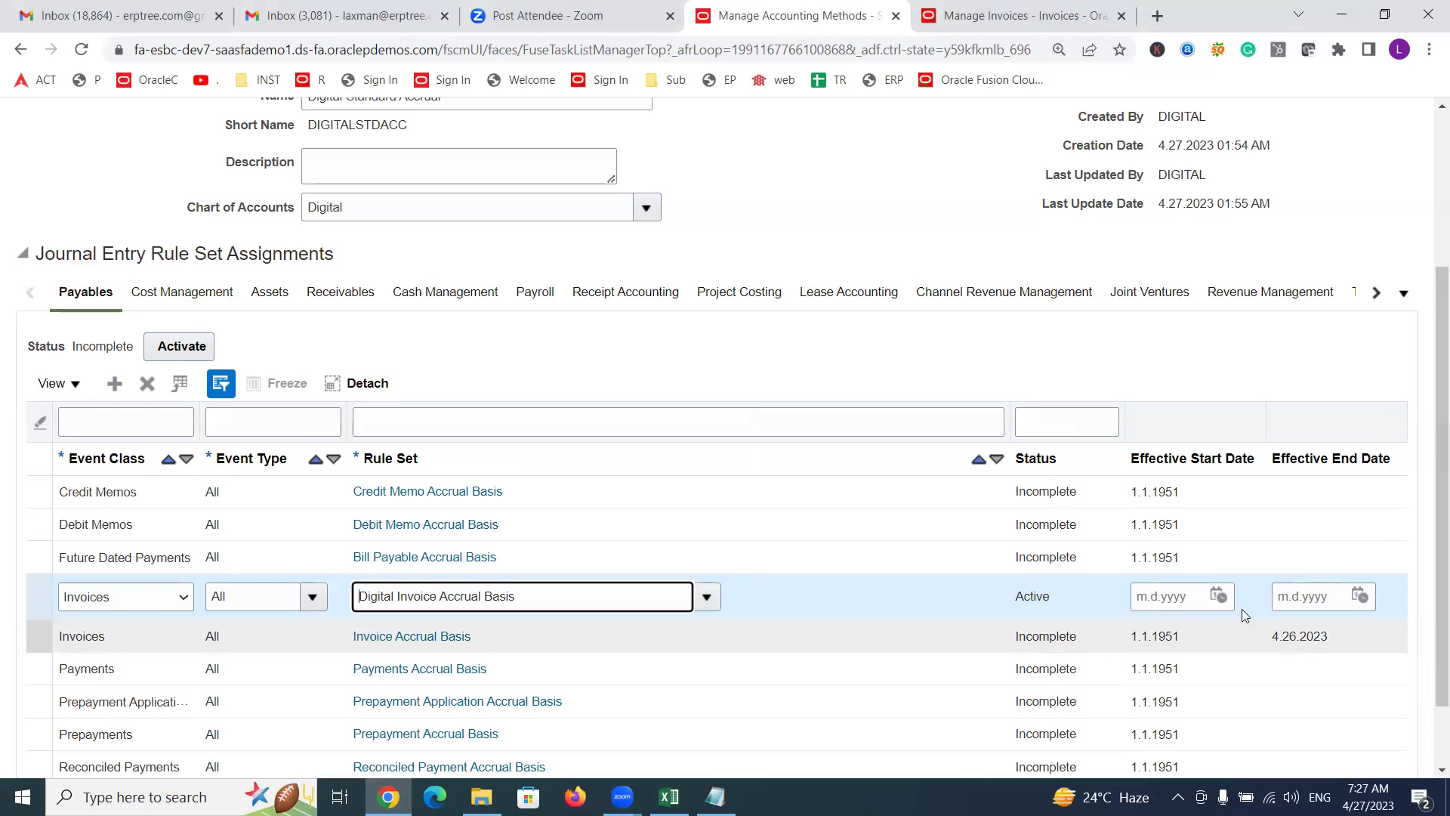
click(1218, 596)
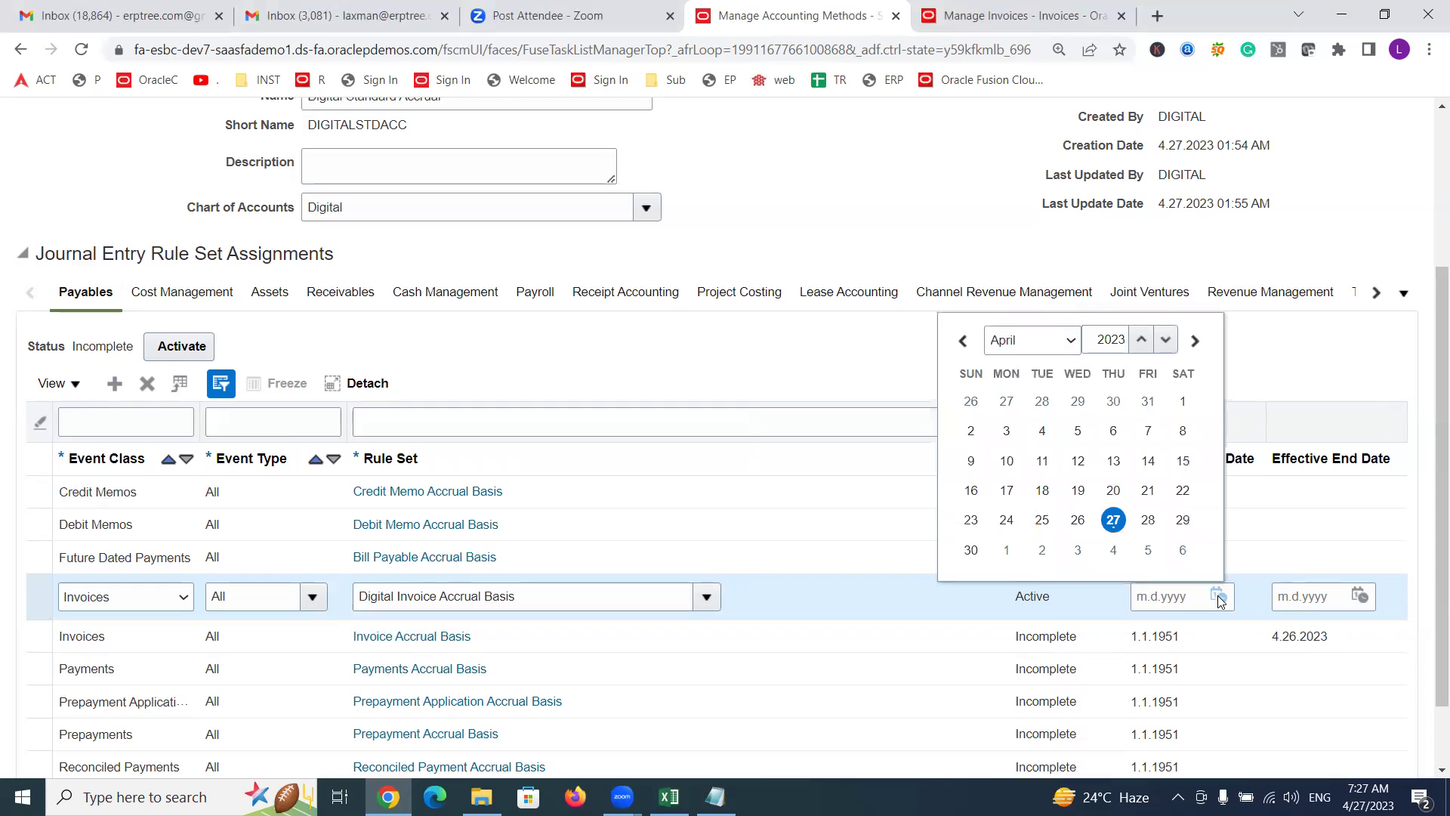
click(1115, 519)
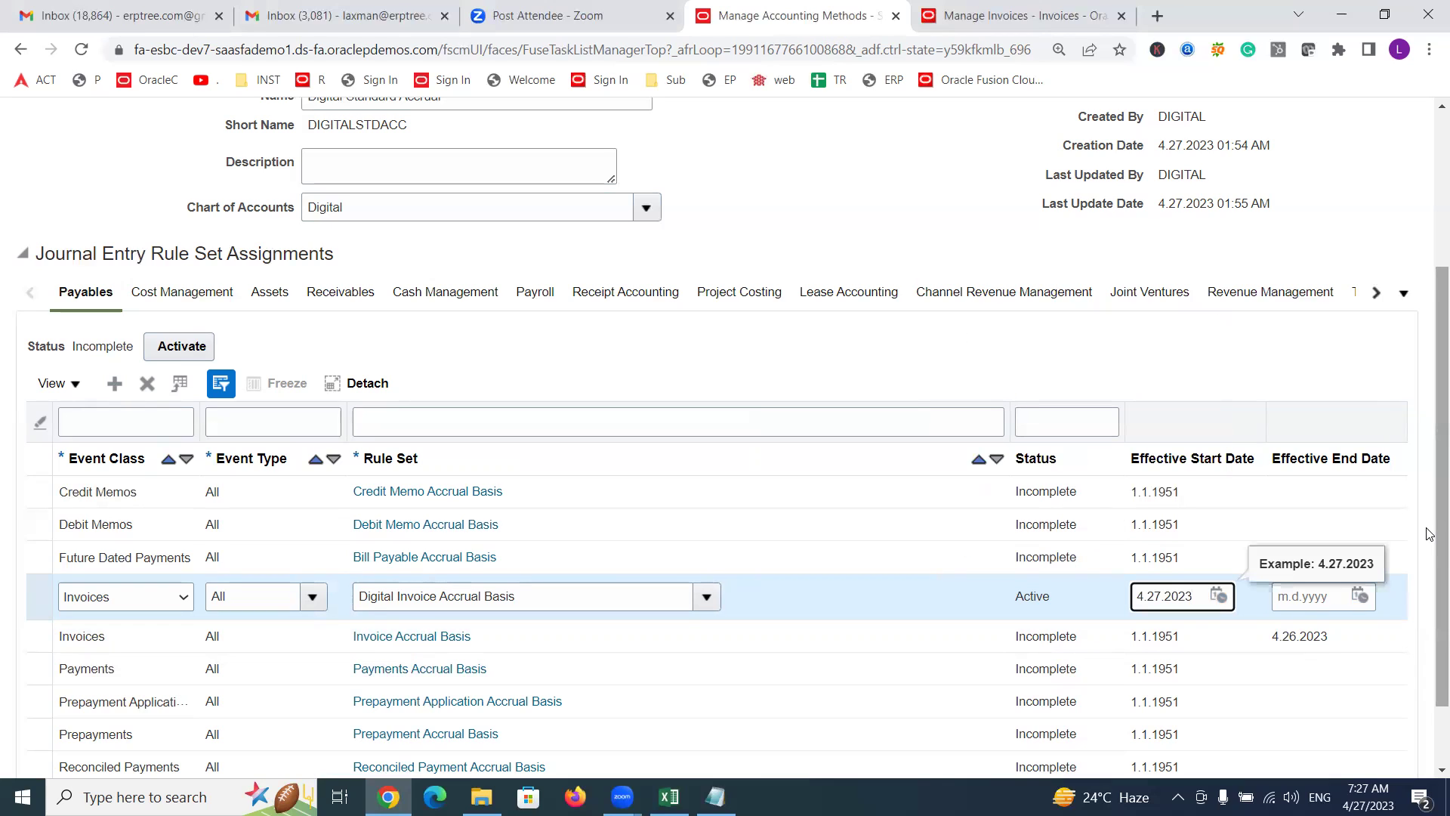
Step: Activate the Payables journal entry rule set assignments of the Digital Standard Accrual method and acknowledge the confirmation
drag(1428, 534, 1428, 586)
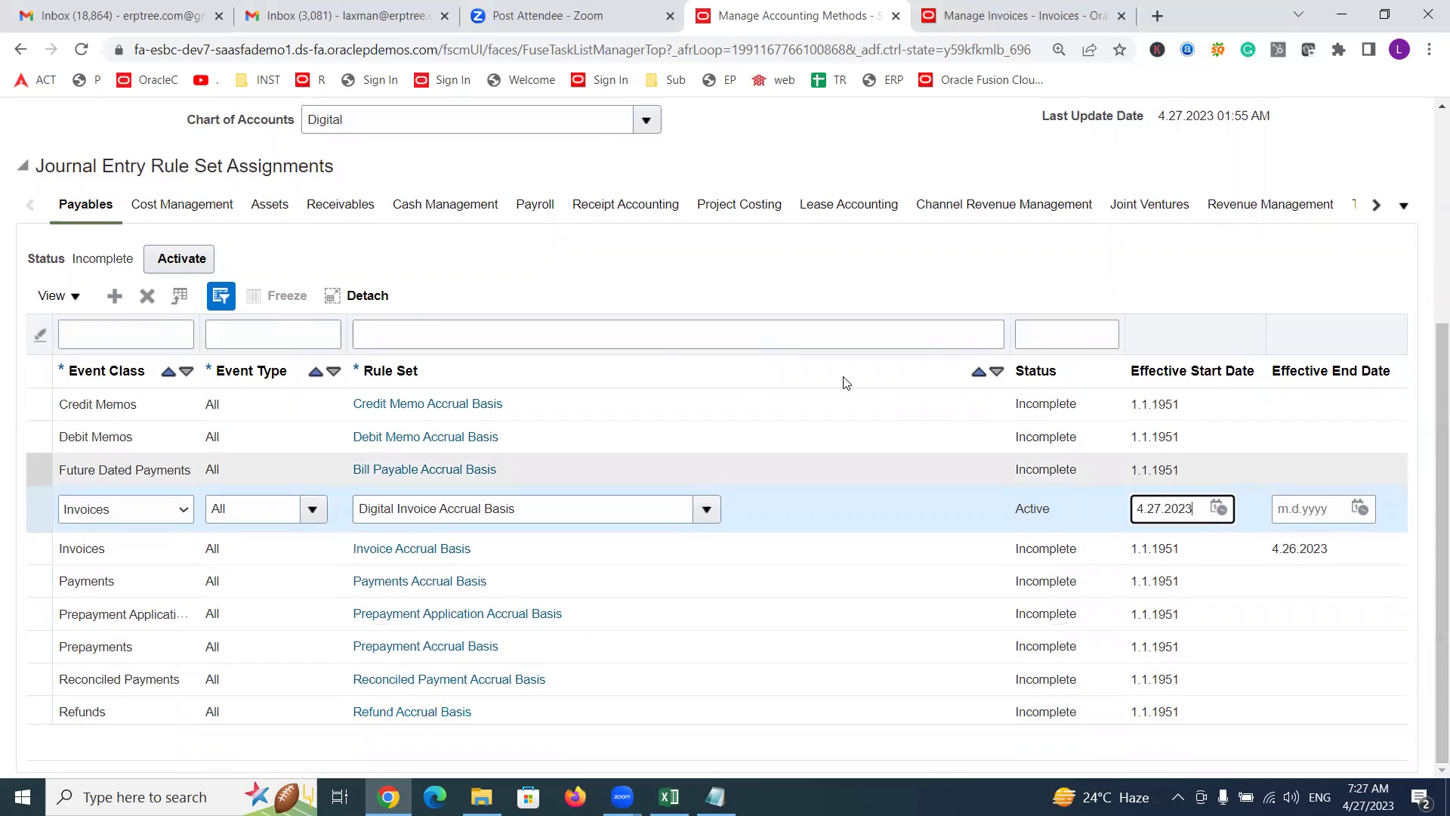
click(182, 259)
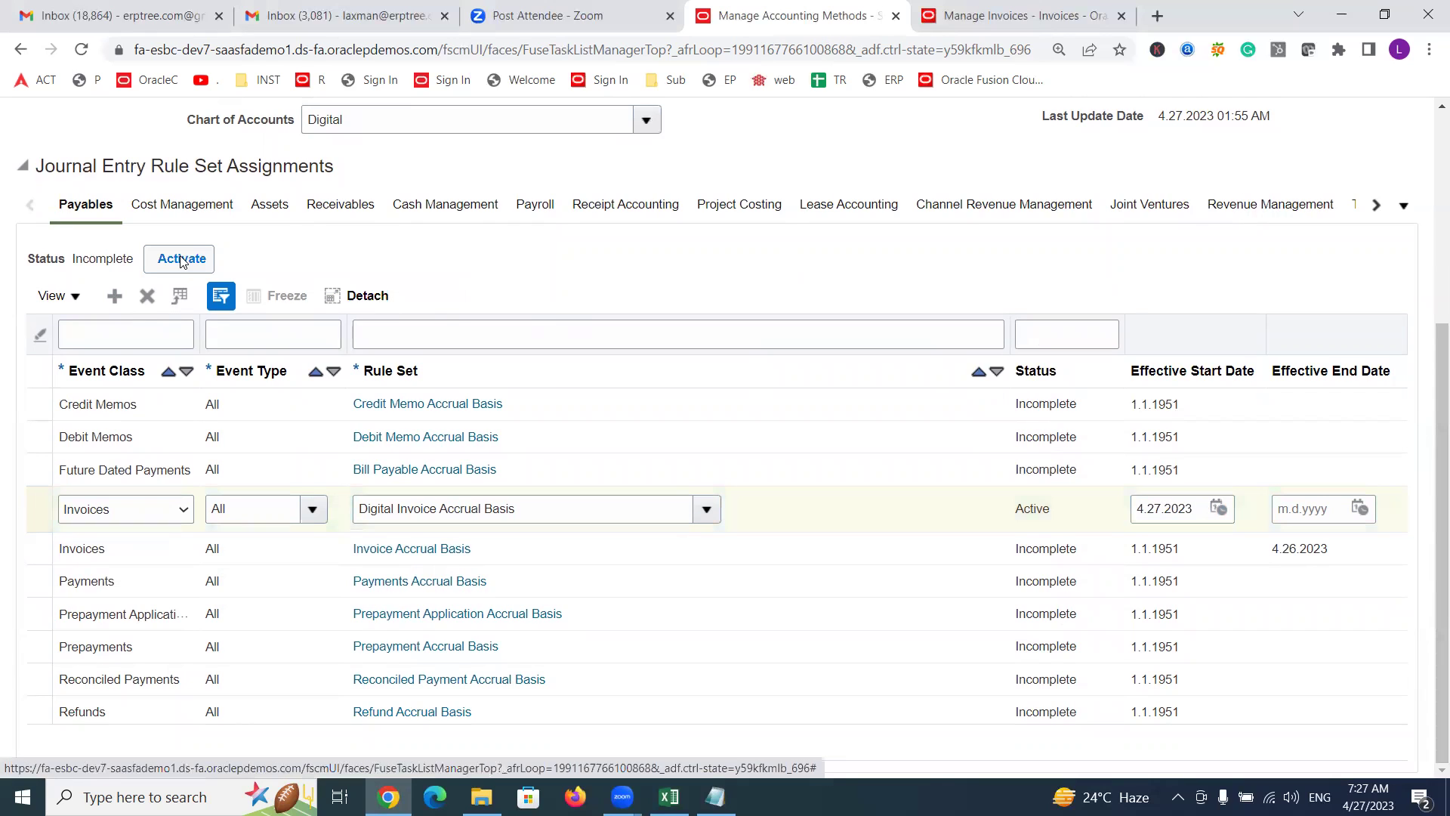
click(876, 468)
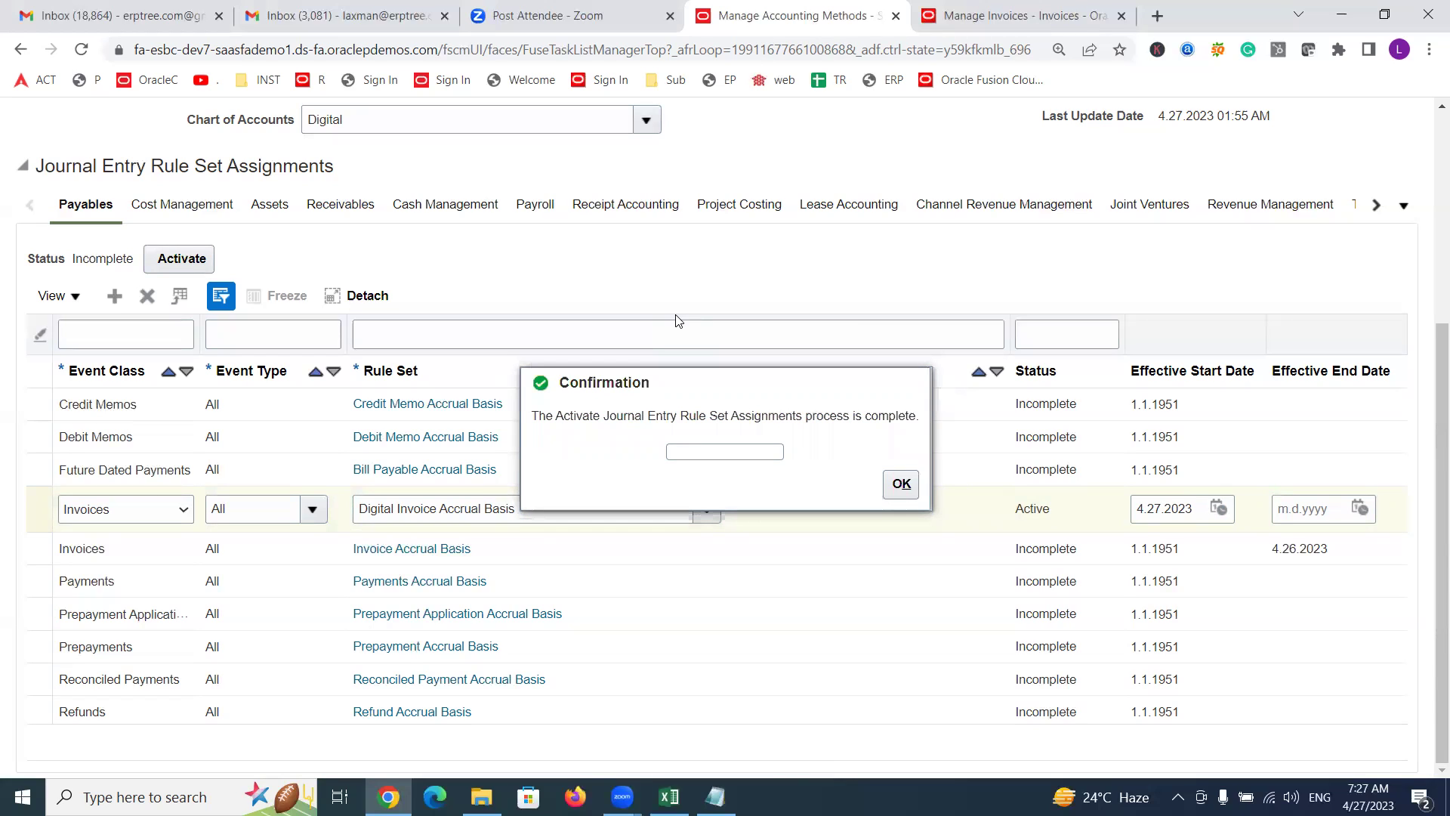
click(901, 485)
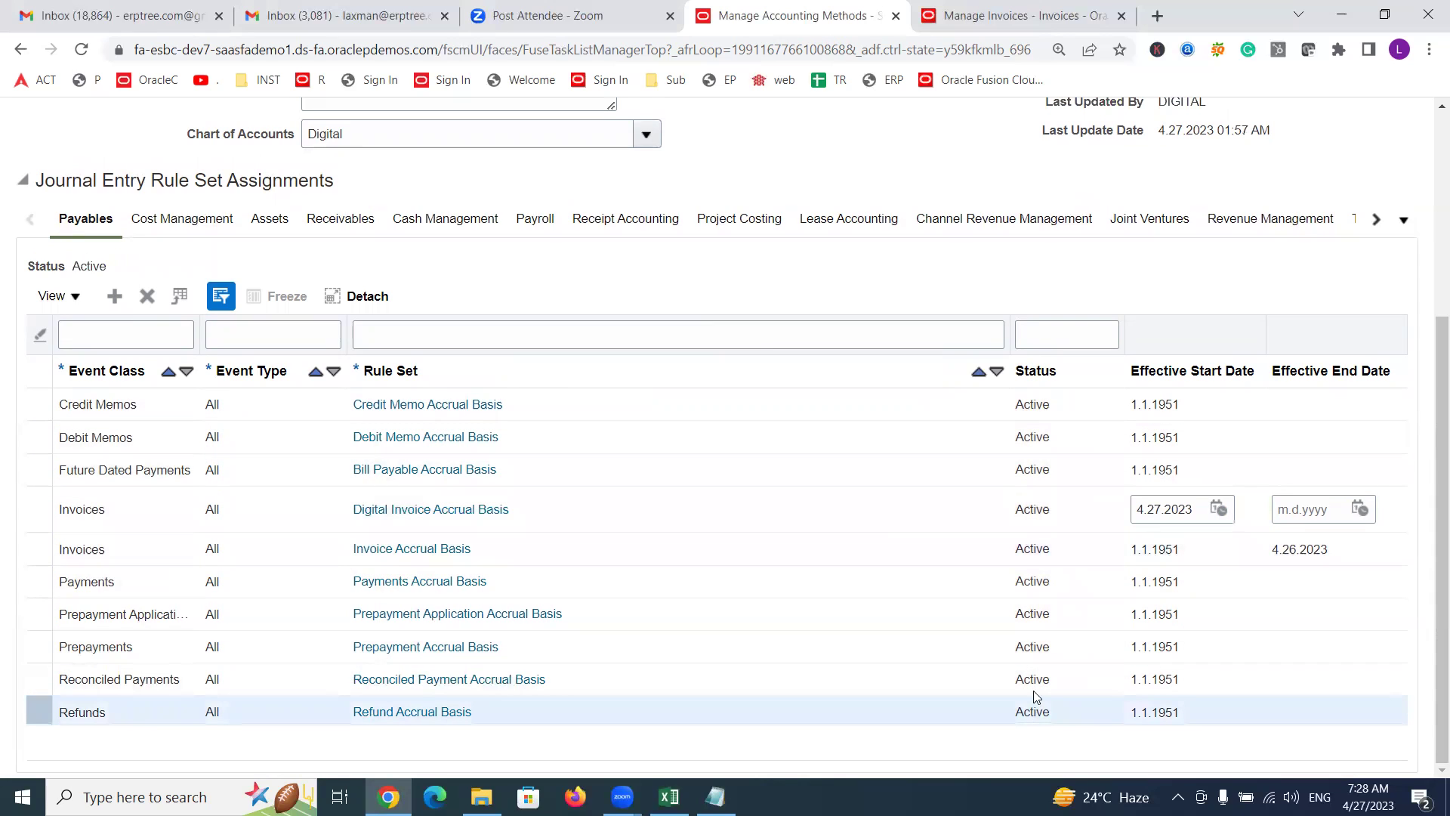
Step: Check the accounting method's status and Payables assignments, then save and close it and return to the implementation project
click(112, 509)
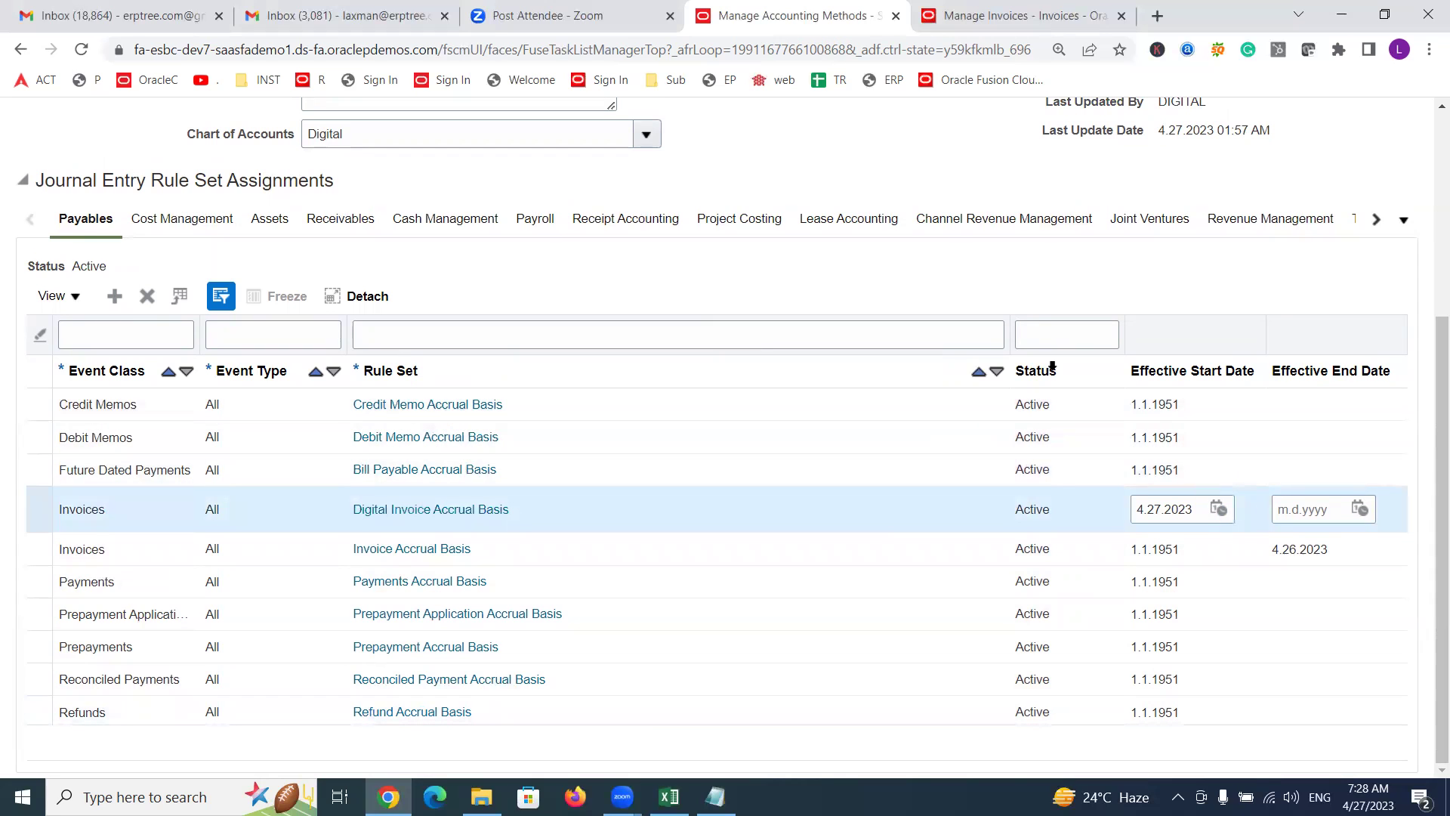
drag(1430, 528, 1427, 305)
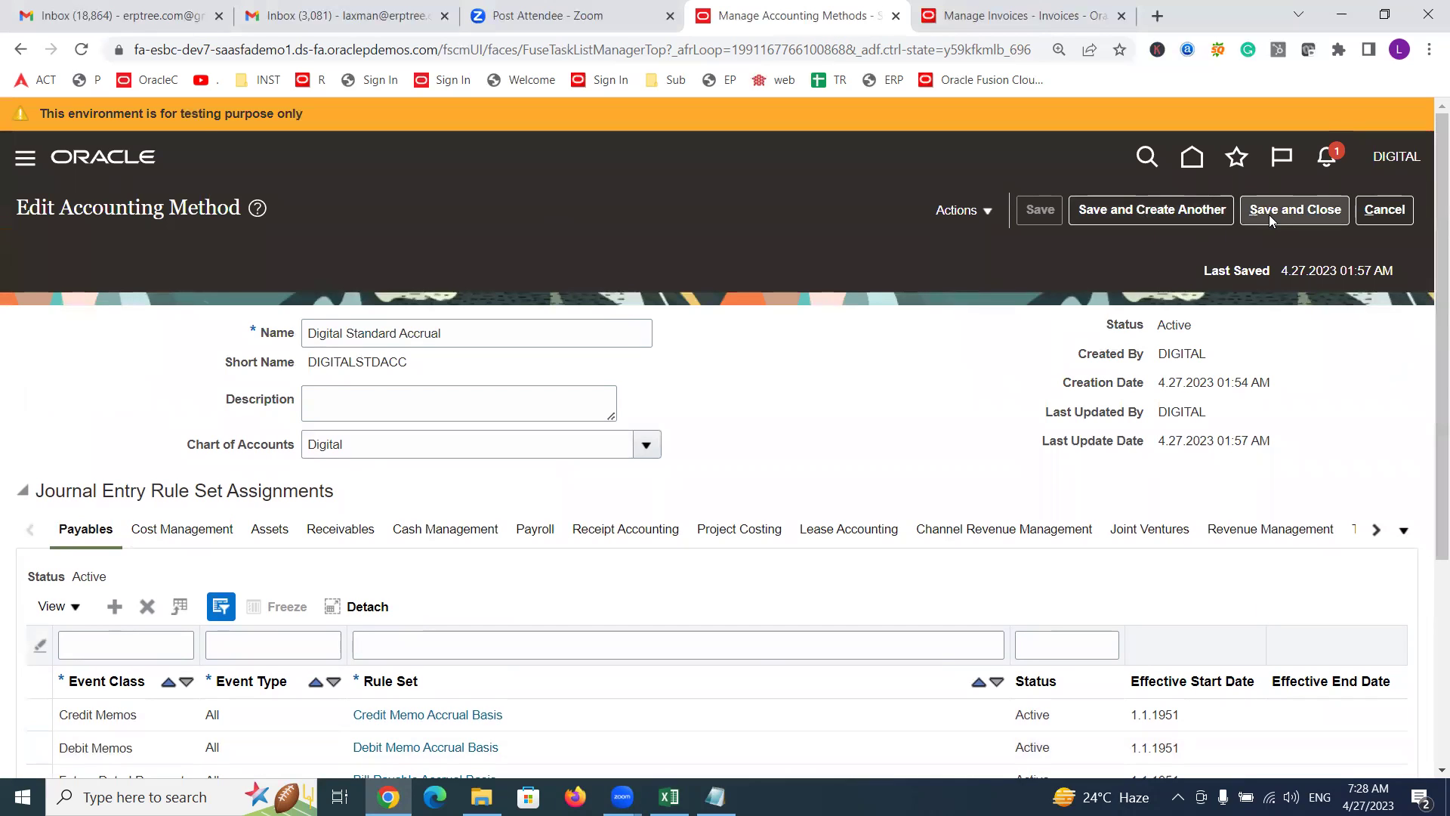
double_click(1172, 323)
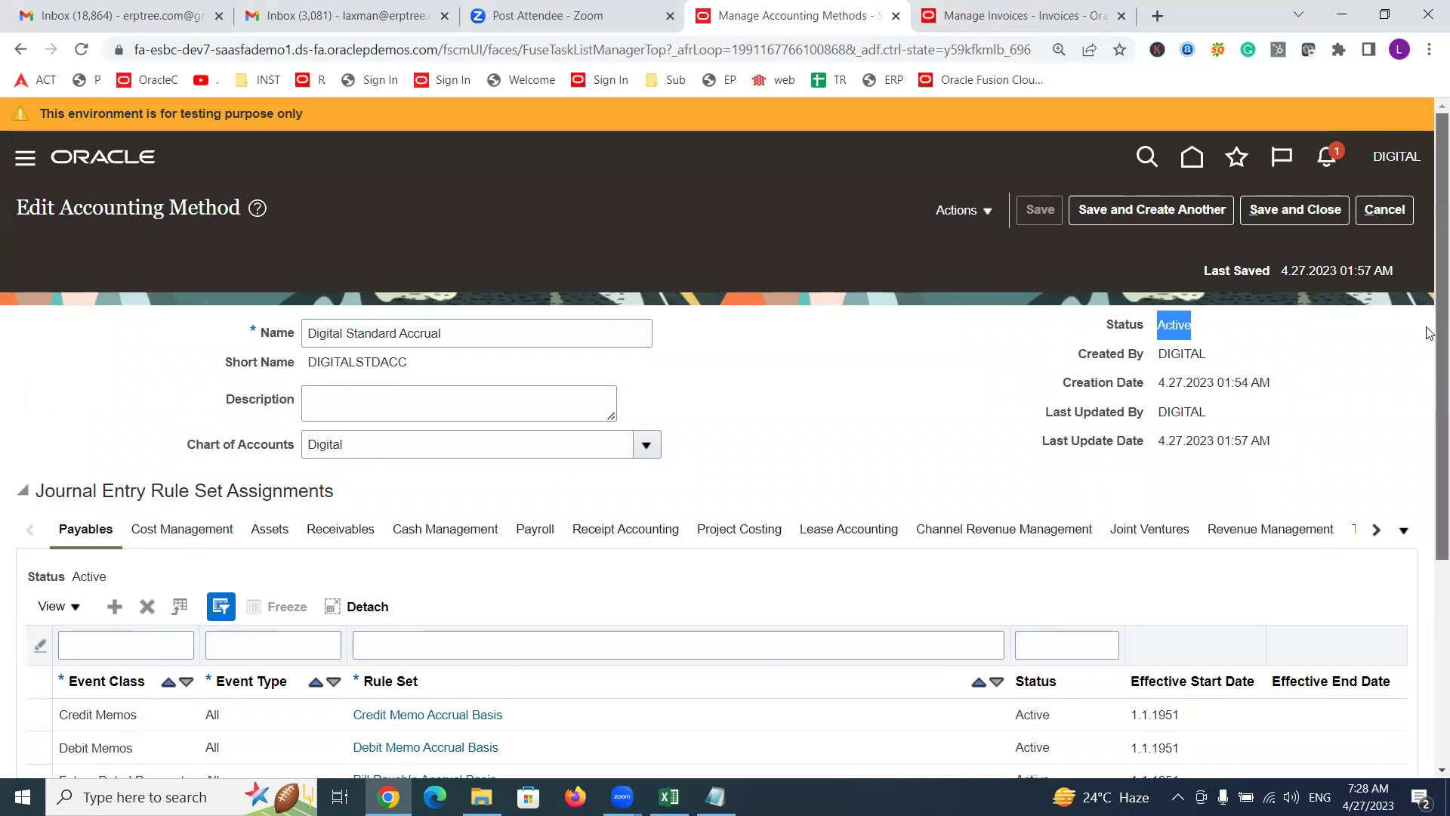
drag(1431, 332, 1430, 521)
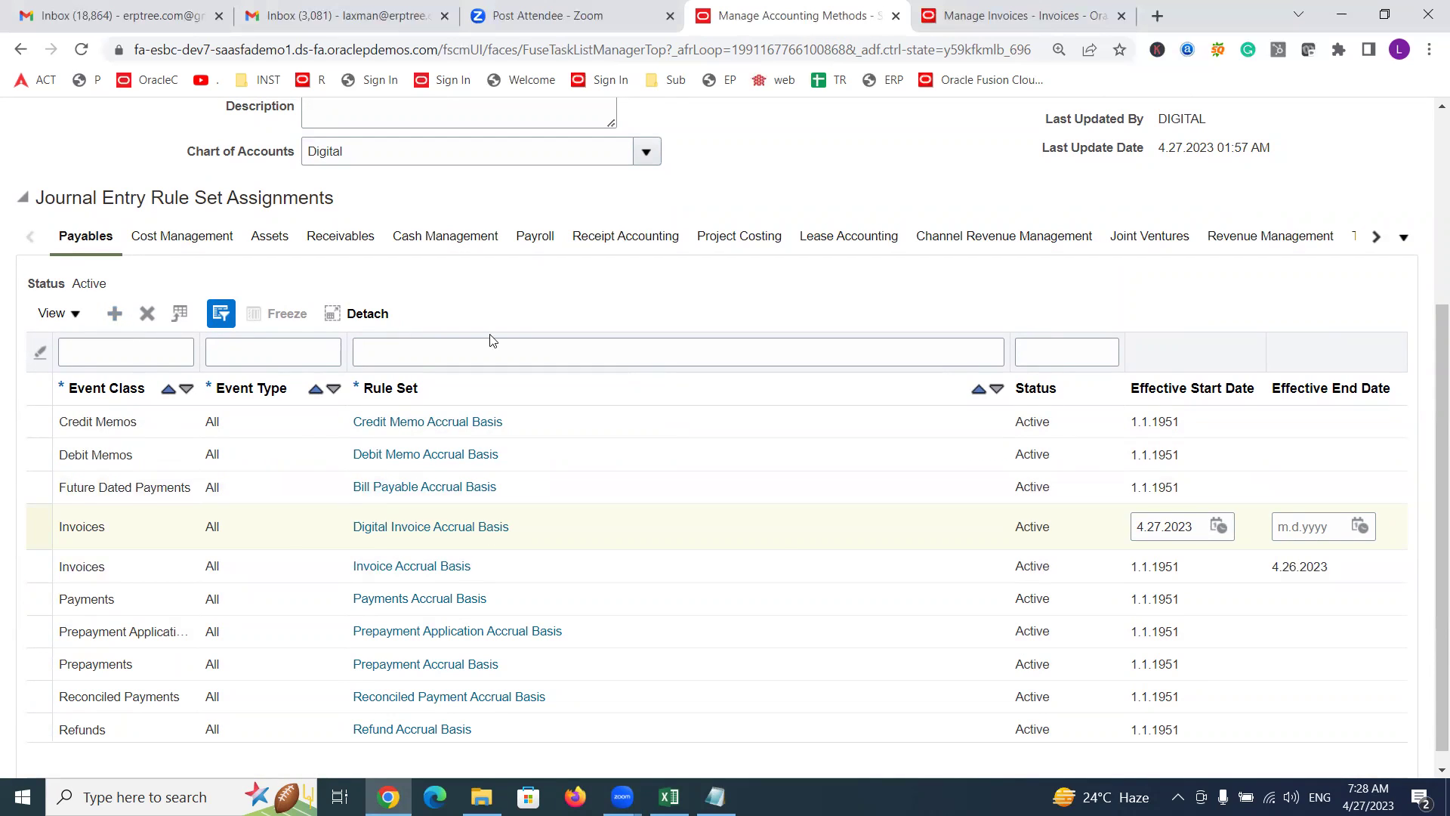
scroll(1430, 597, up, 4)
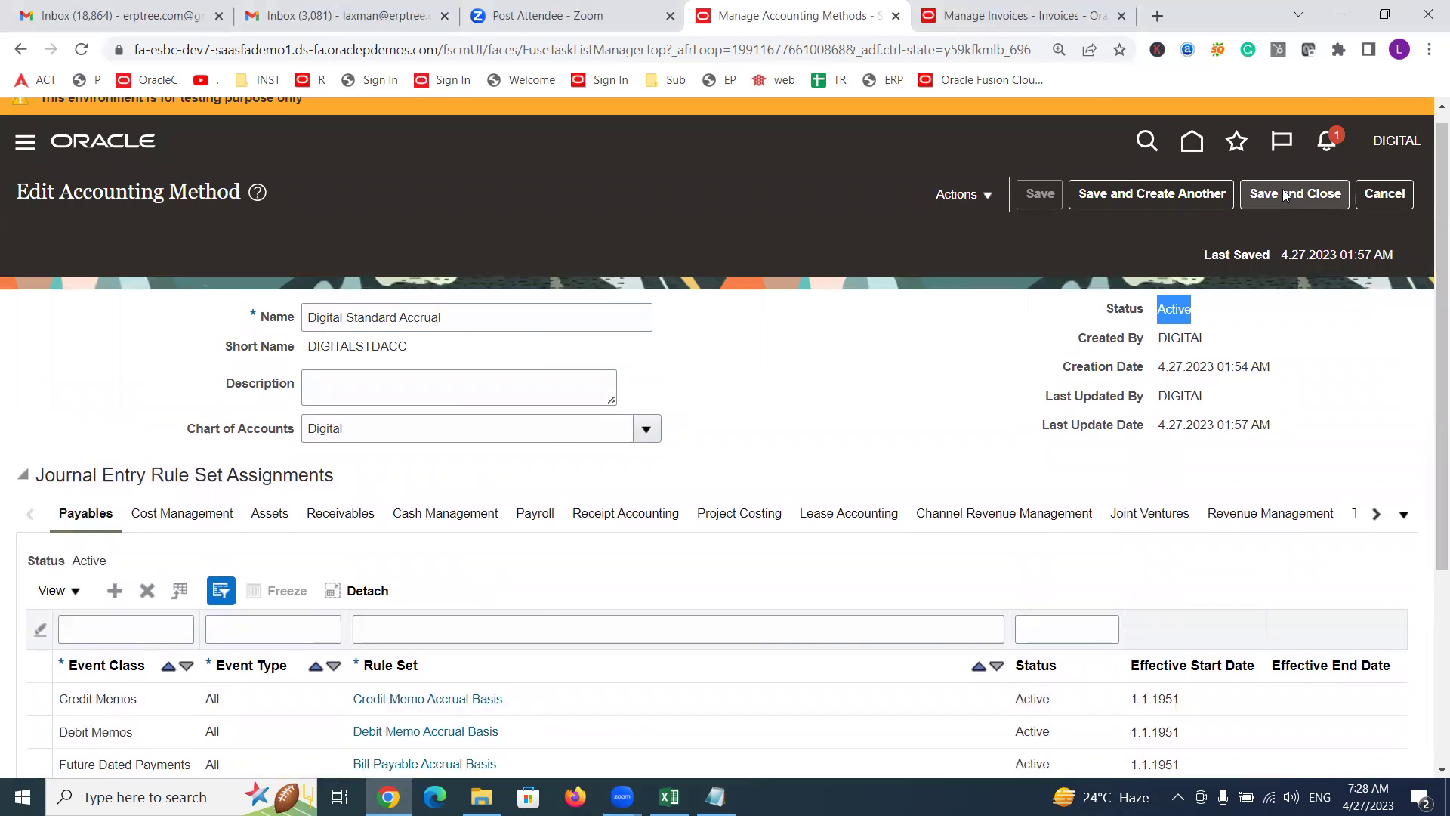
click(1284, 194)
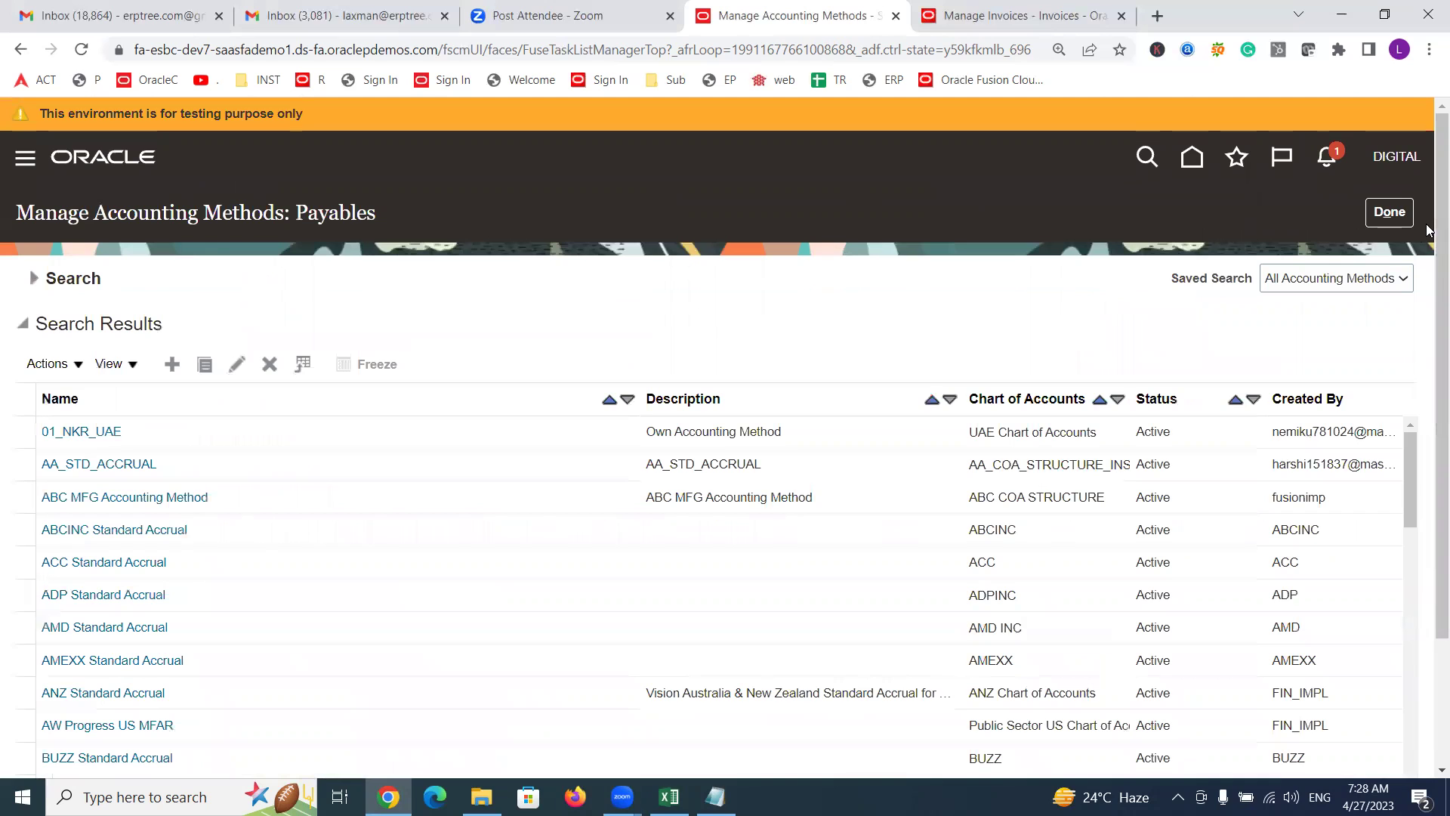
click(1390, 213)
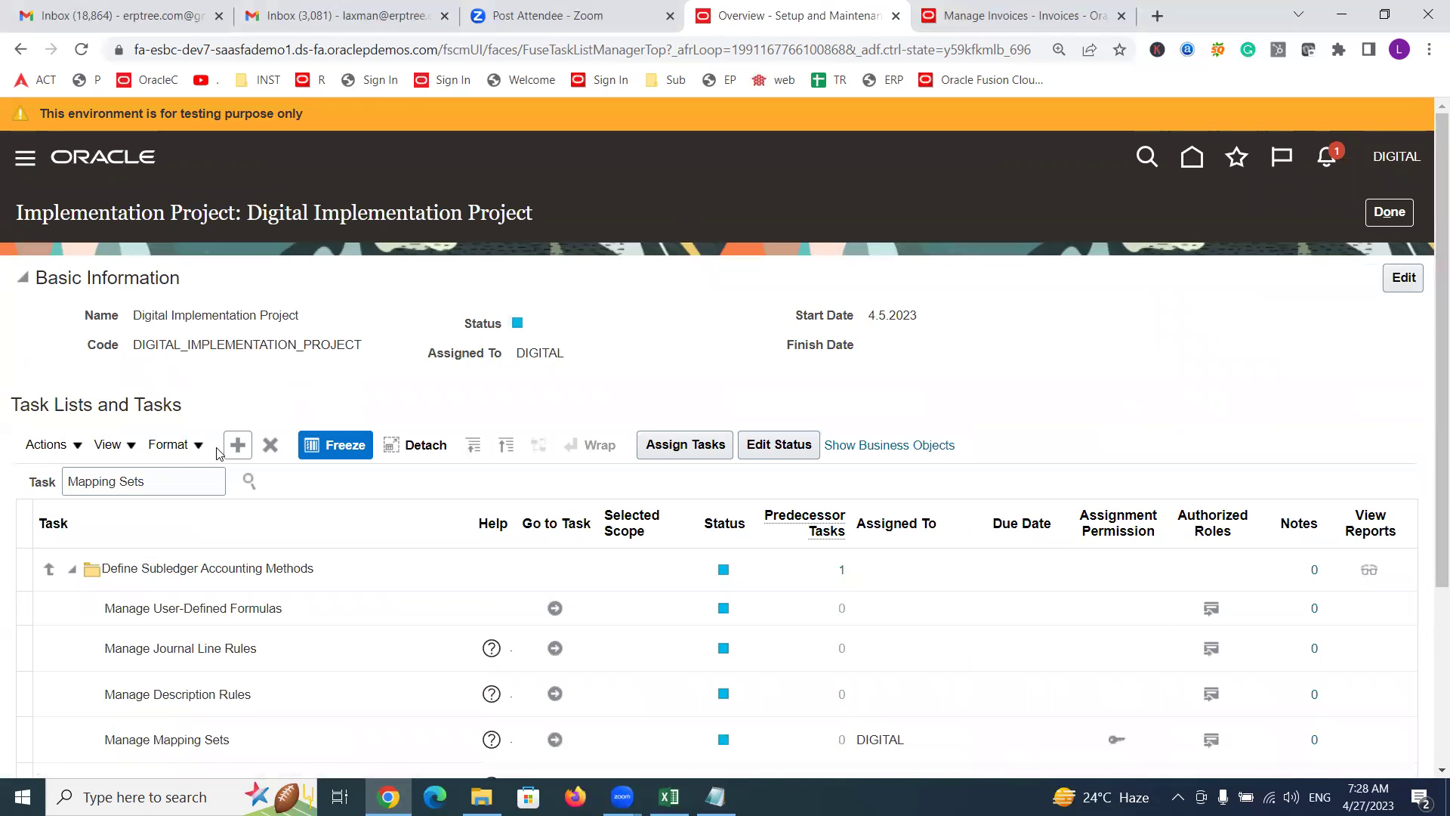
Step: Search the project tasks for "specify Ledger O" and locate Specify Ledger Options under Financials, Define Ledgers, Define Accounting Configurations
double_click(157, 482)
triple_click(158, 482)
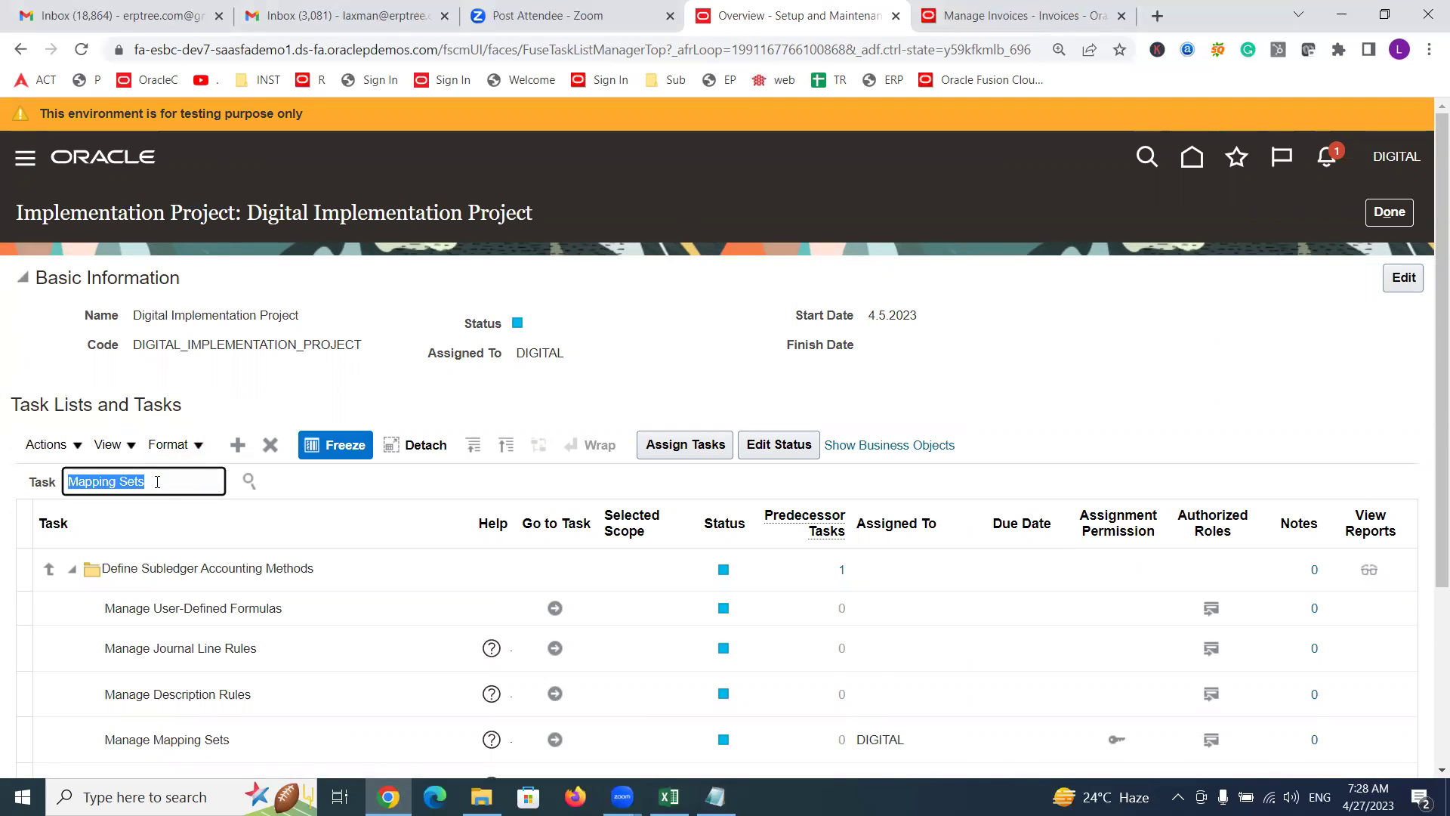
text(specify Ledge)
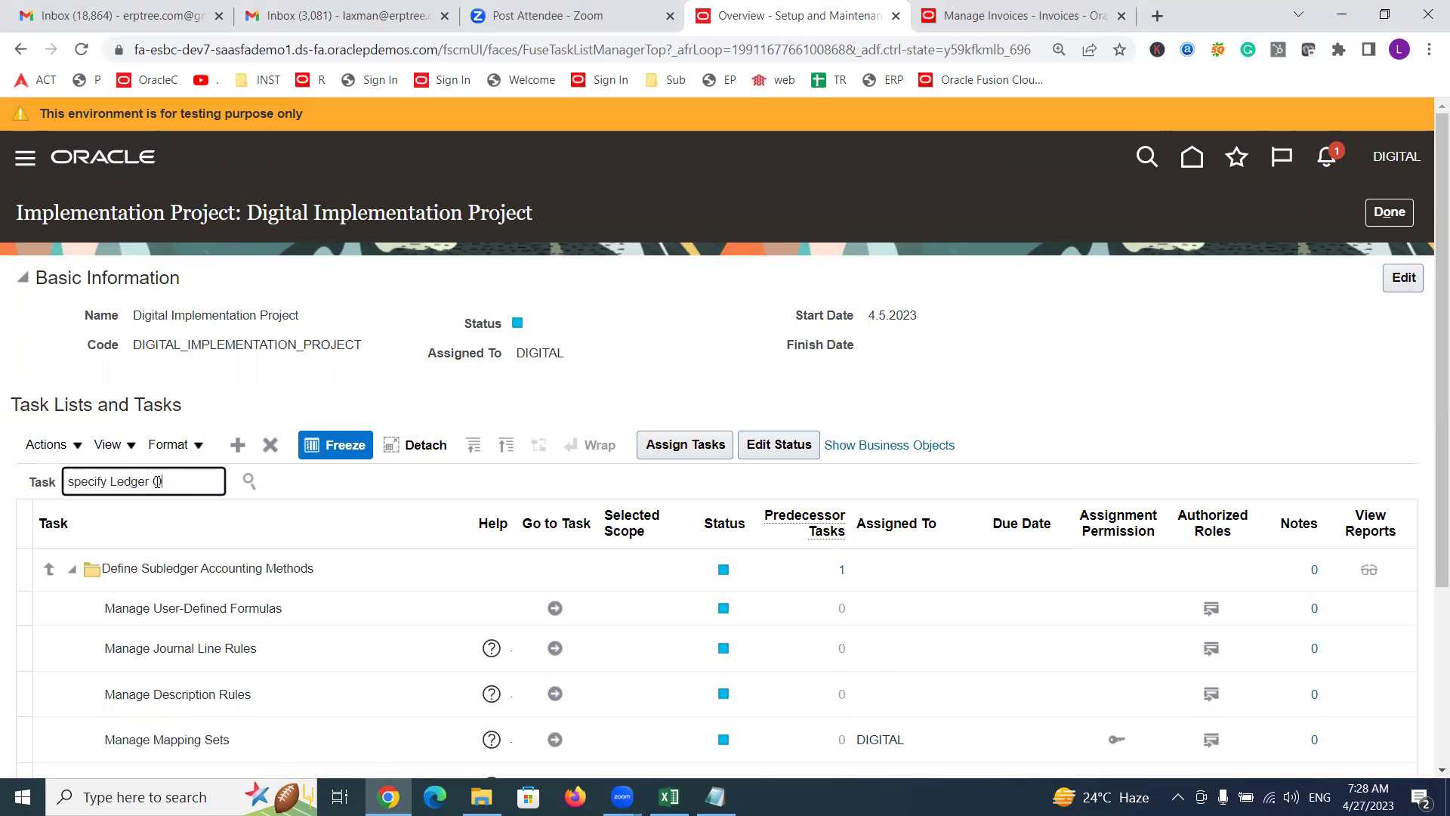
text(r O)
key(Return)
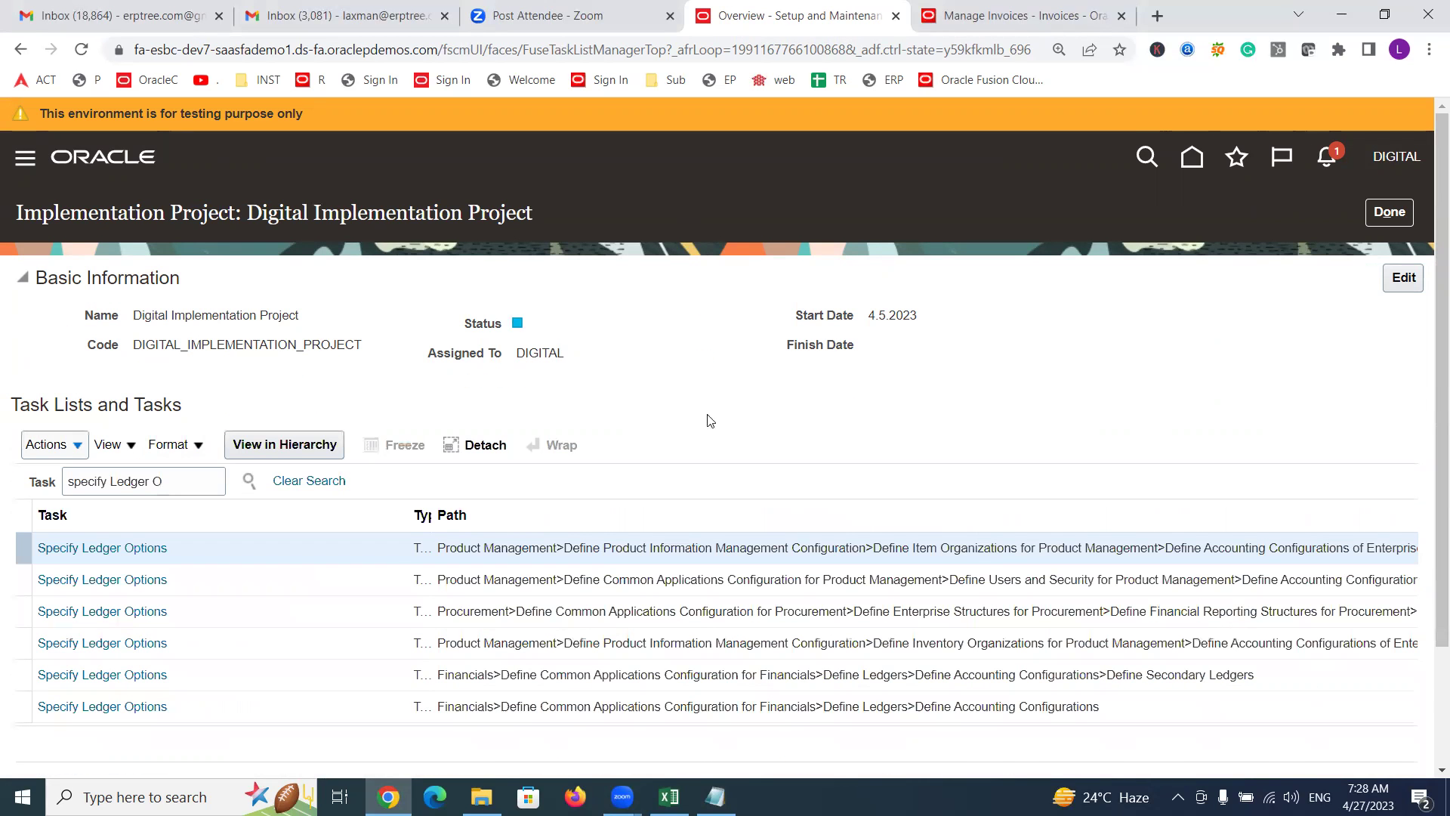
click(110, 706)
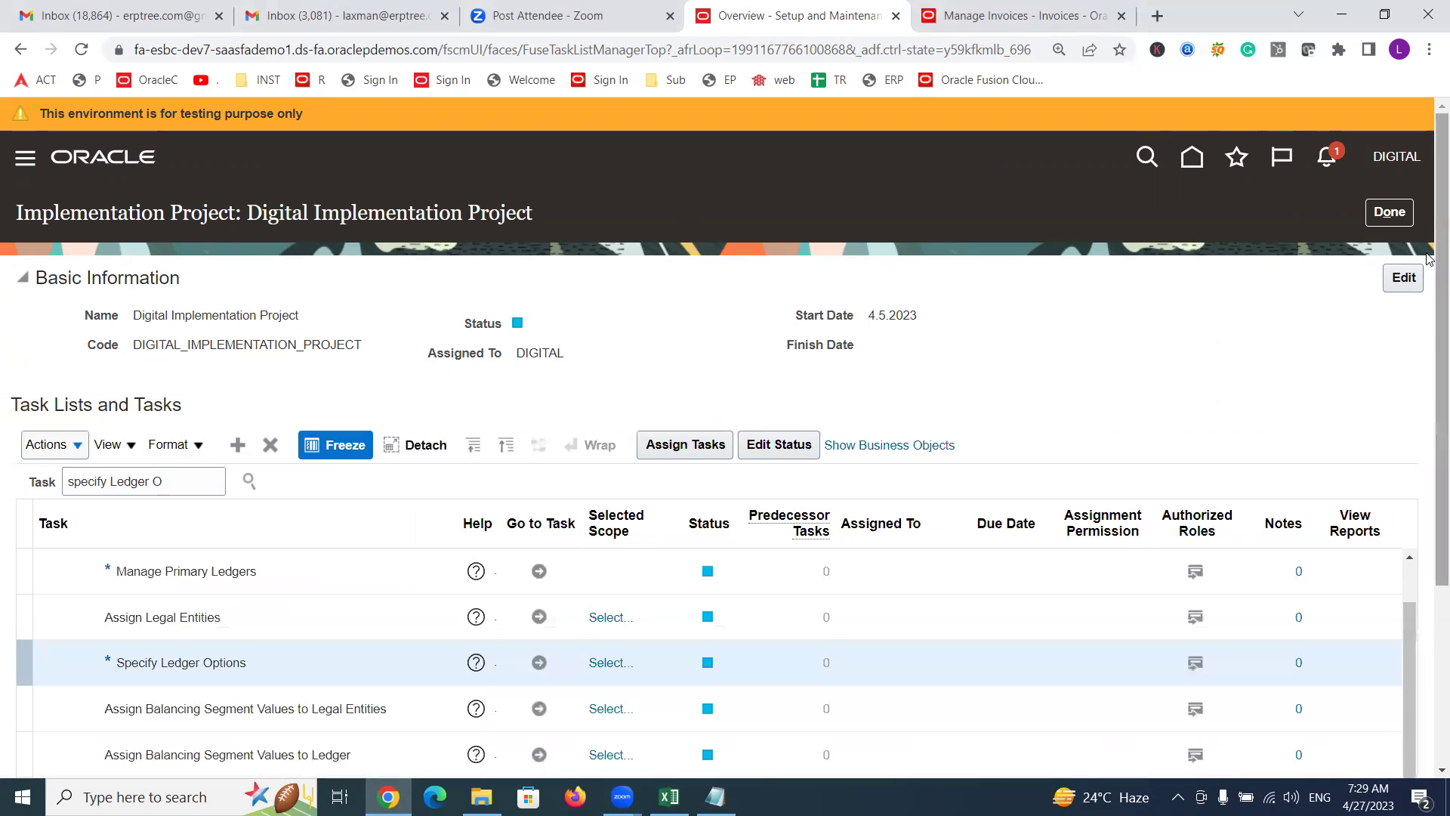
scroll(1427, 259, down, 2)
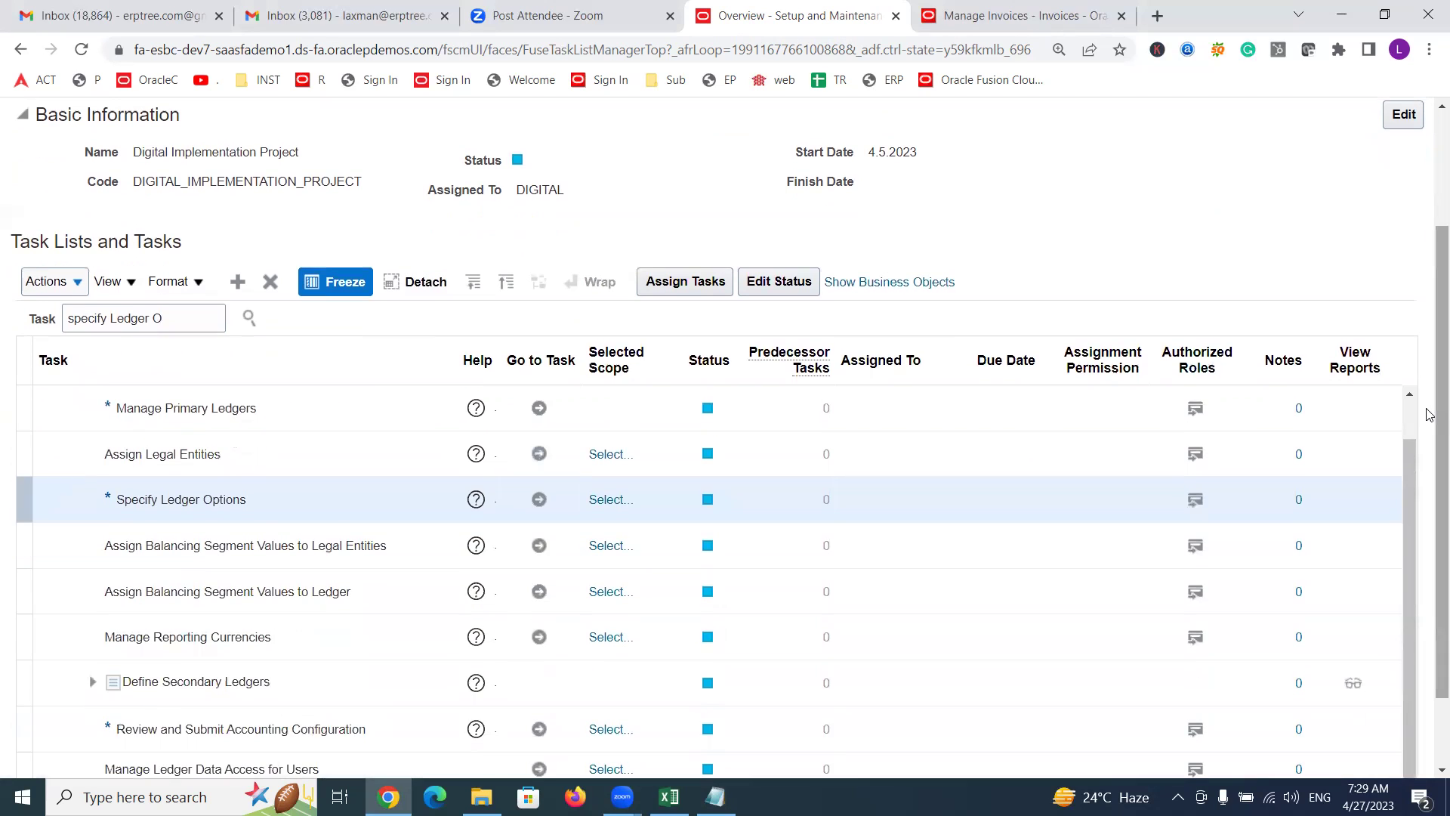
Step: Open the Specify Ledger Options task with the existing Digital US Primary Ledger selected and added as its primary ledger scope
click(540, 500)
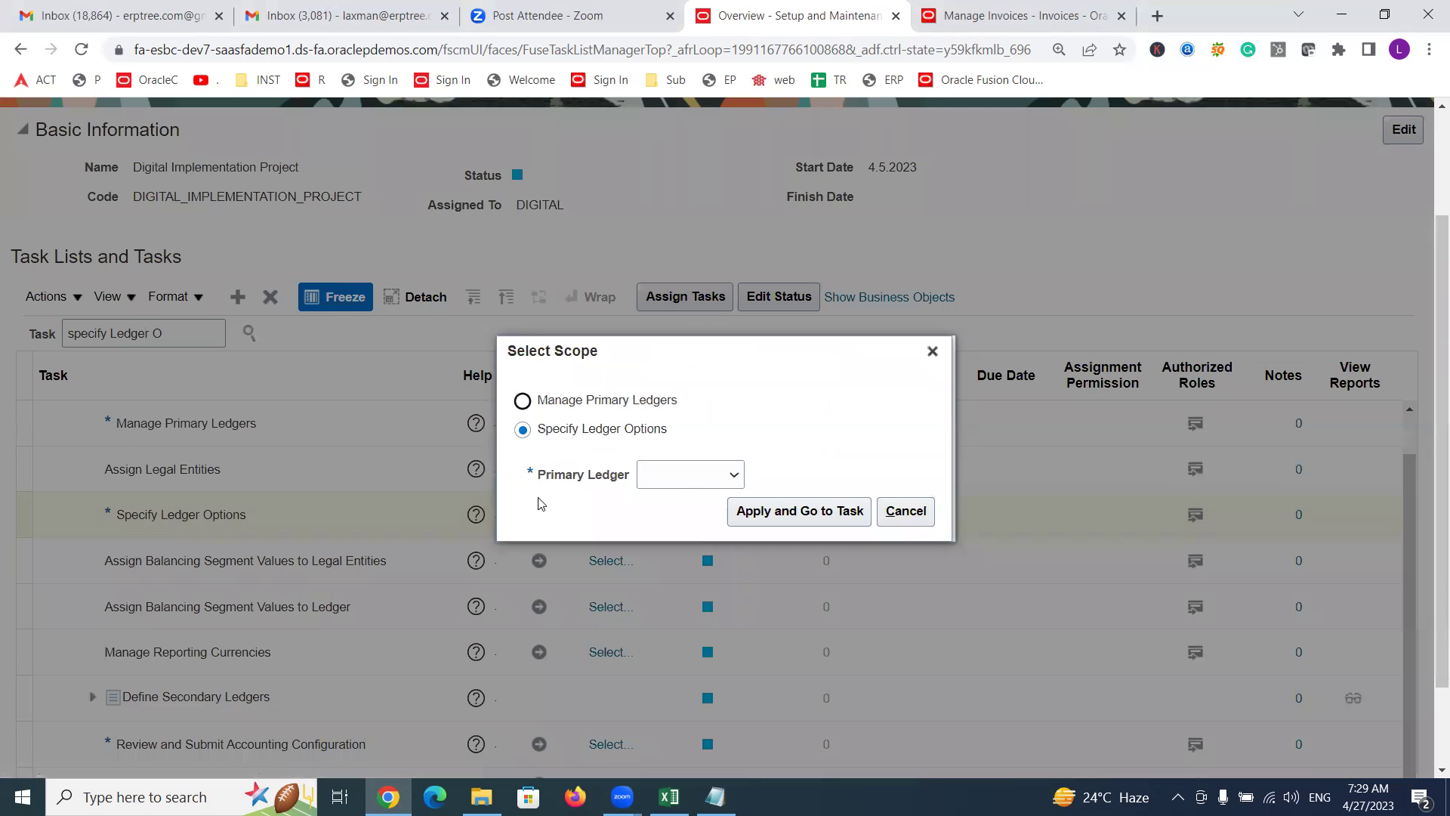
click(702, 473)
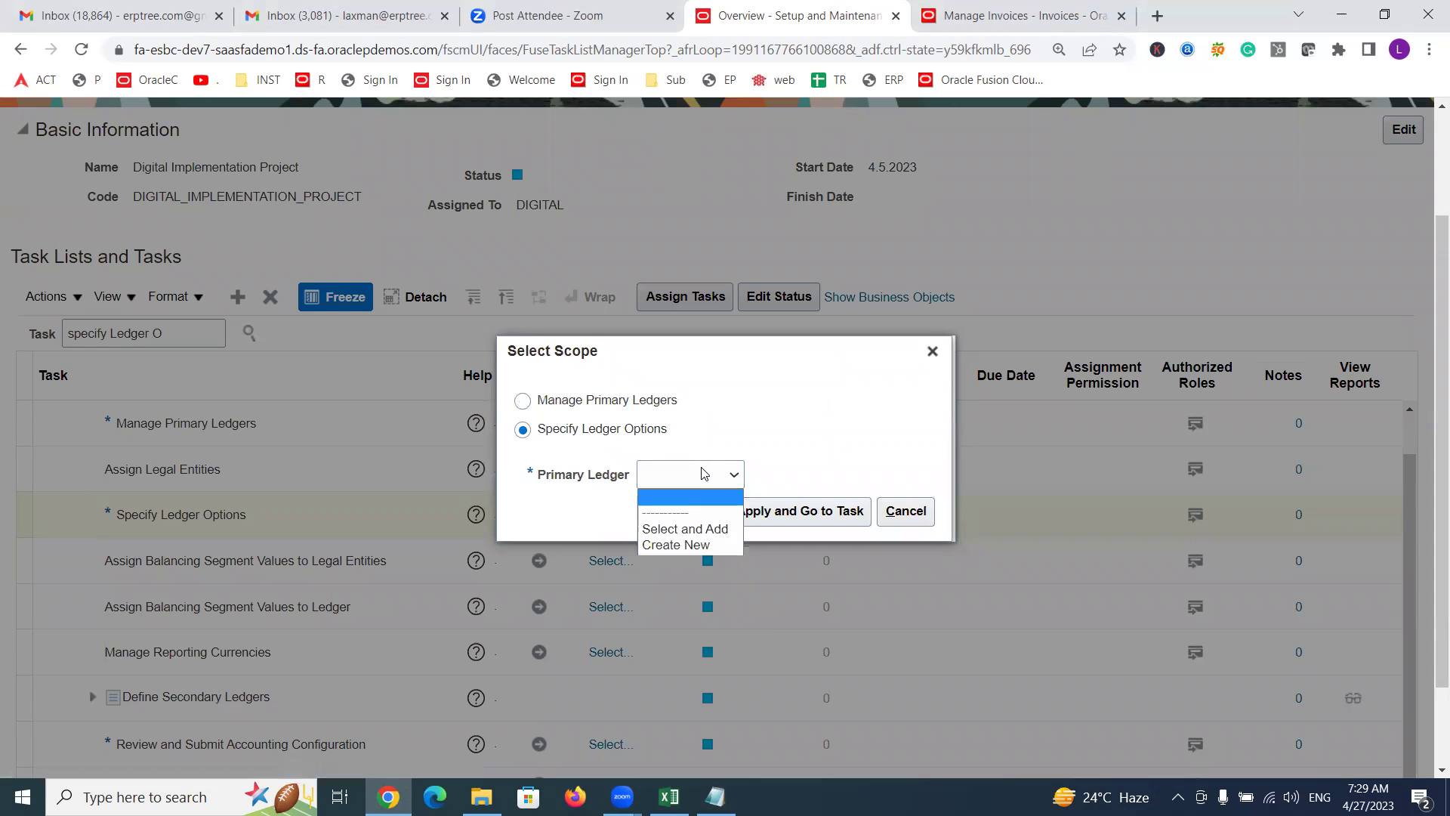
click(712, 529)
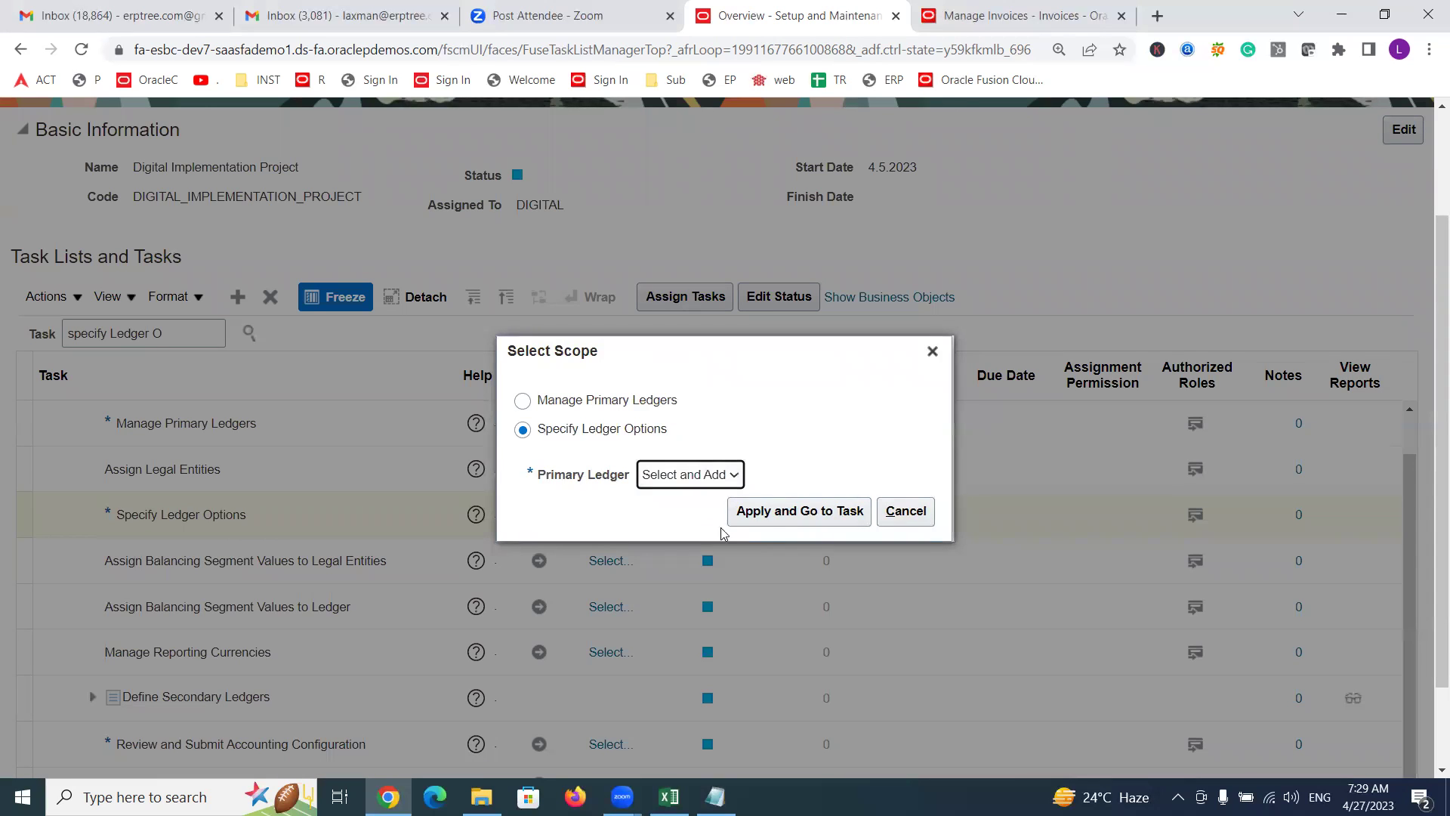
click(774, 516)
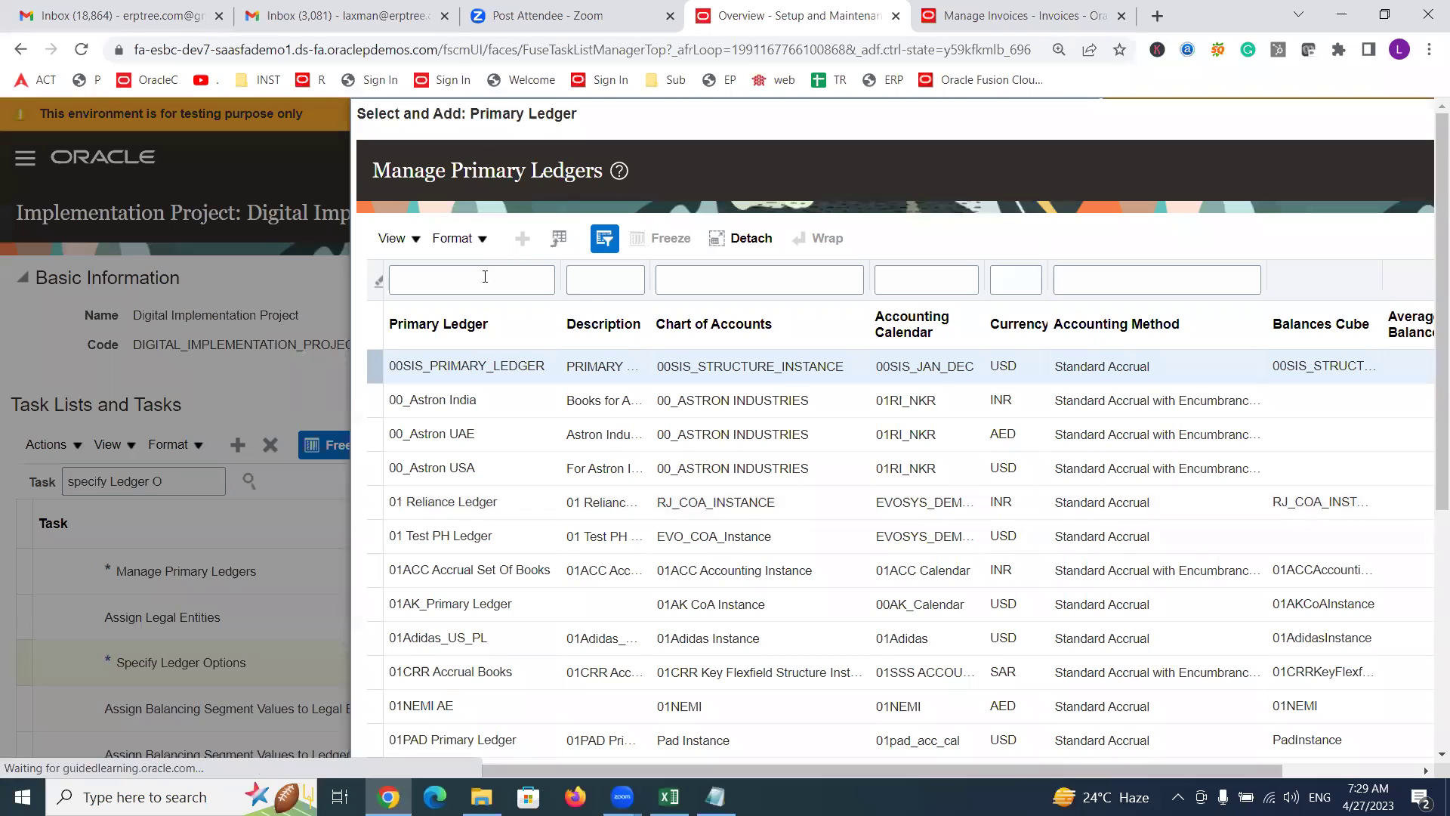
click(482, 279)
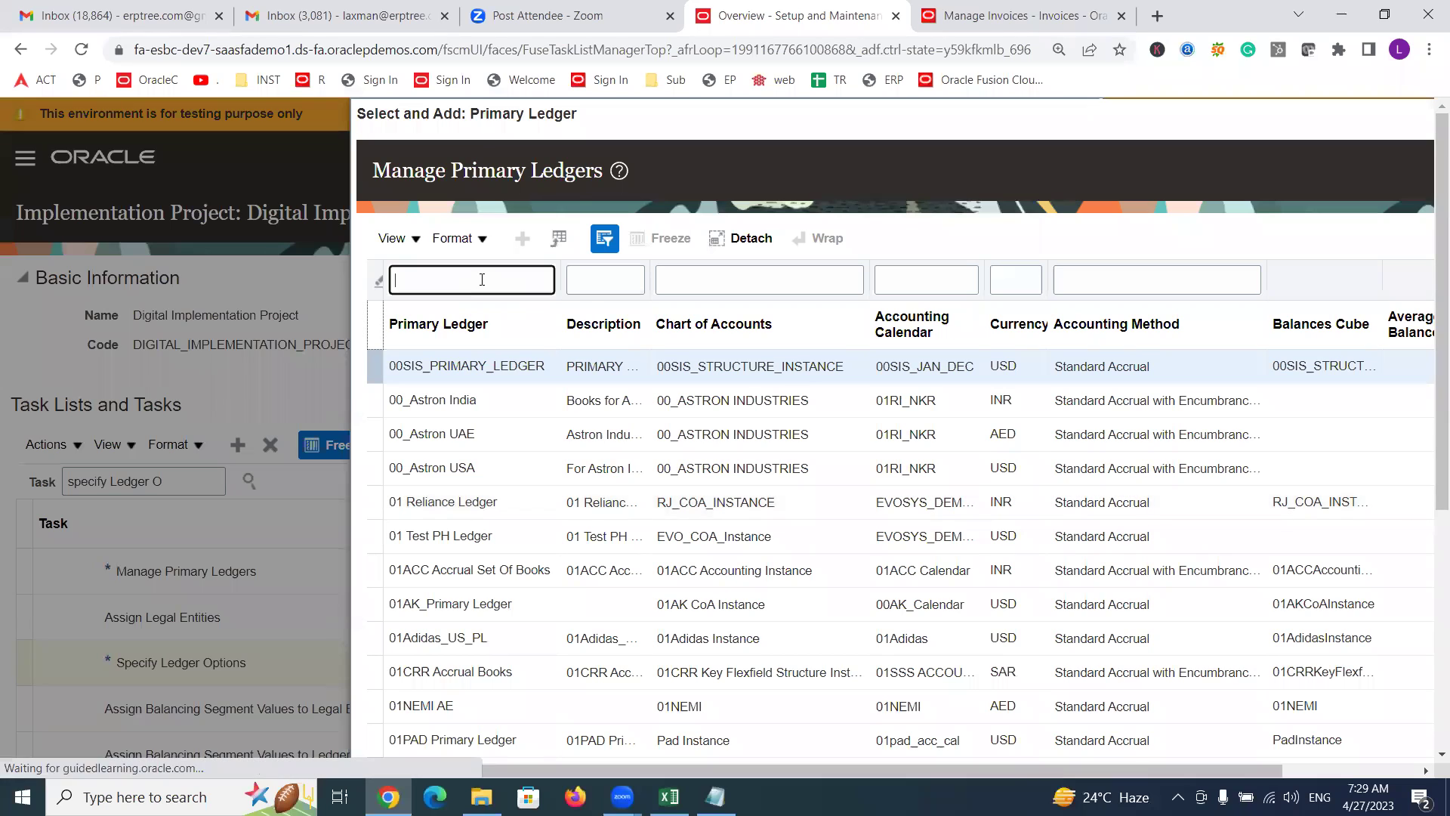
text(Digital)
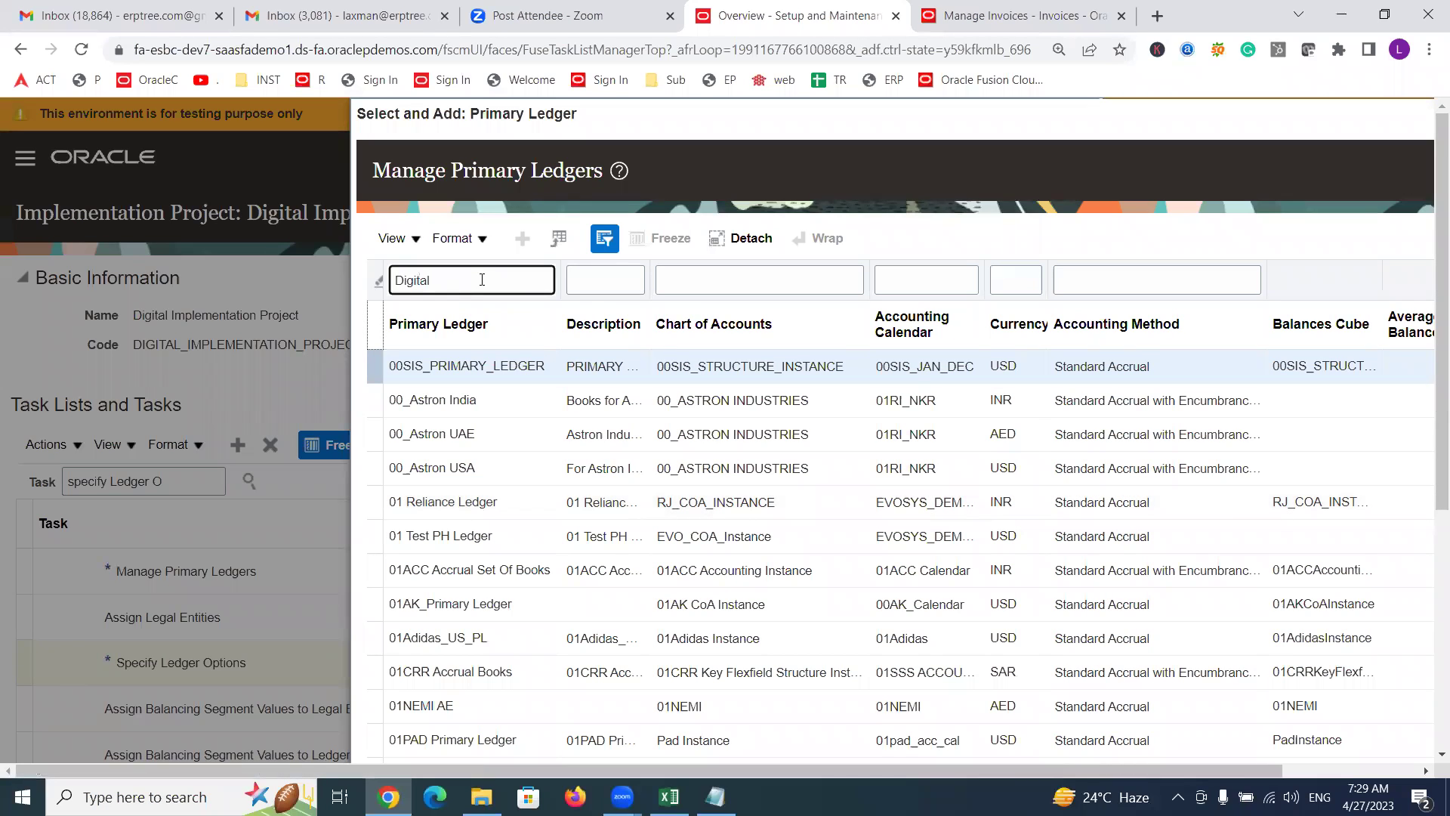
key(Return)
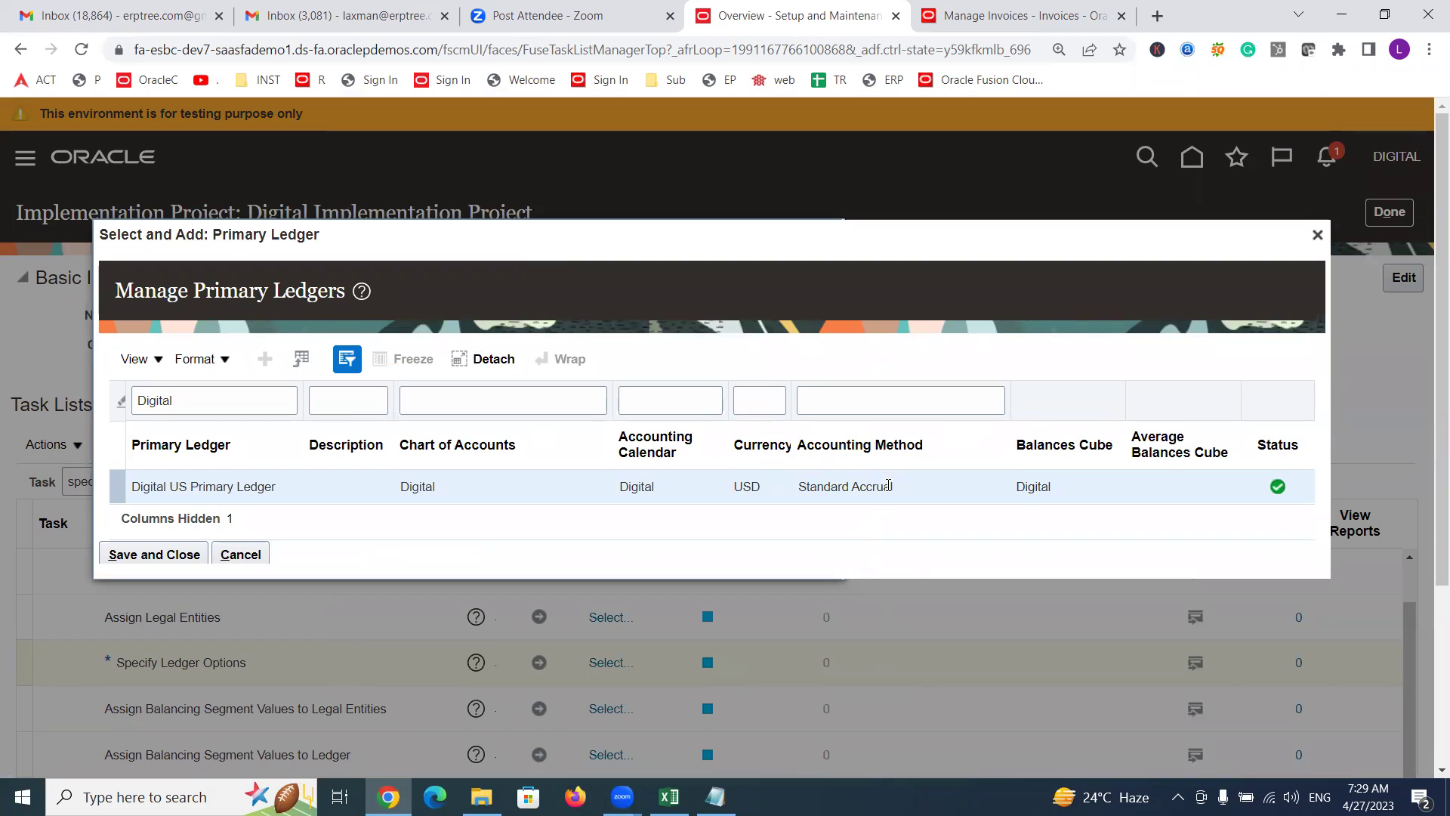
click(176, 555)
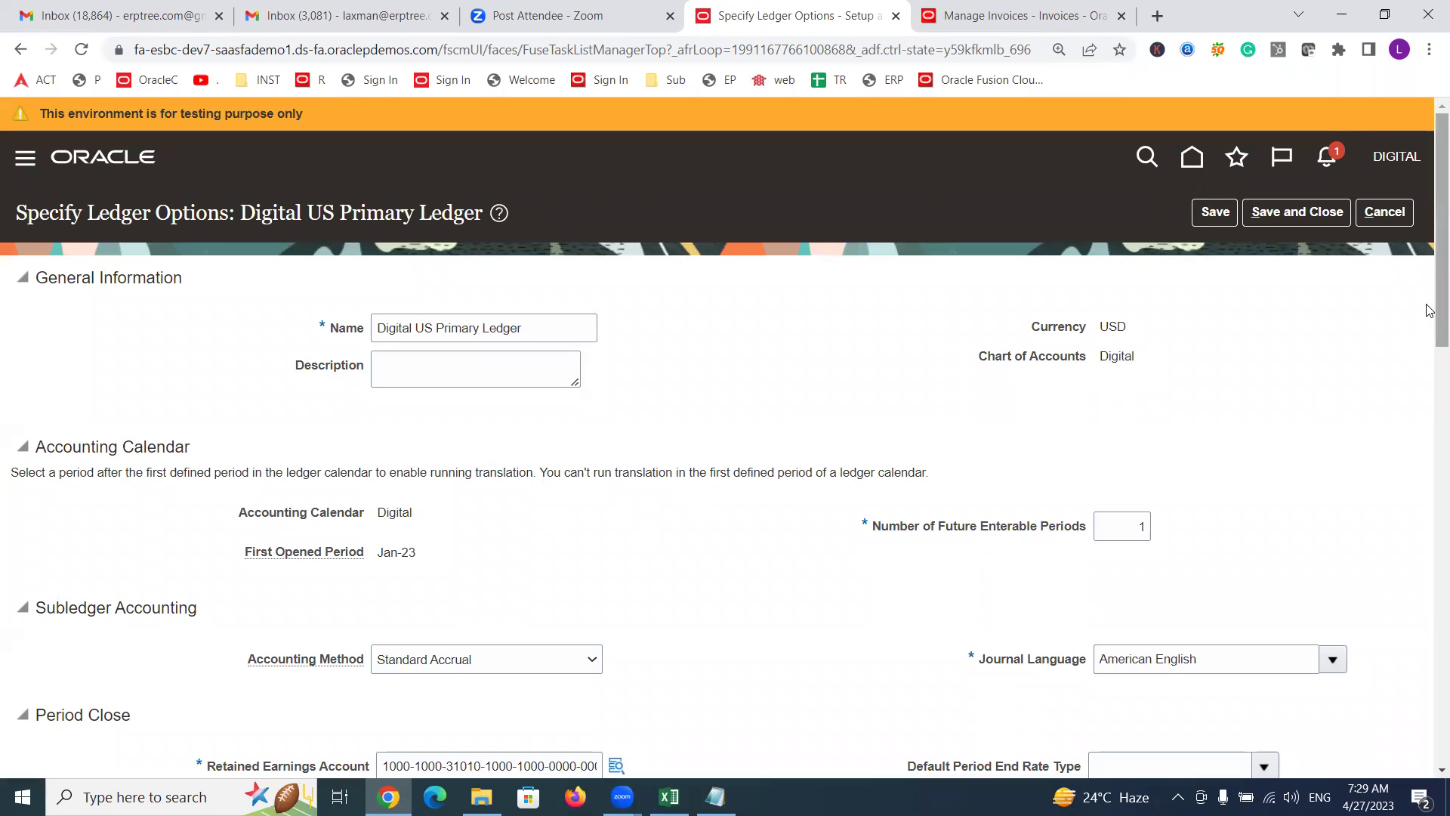
Step: Set the accounting method of the Digital US Primary Ledger to Digital Standard Accrual
drag(1432, 313, 1428, 380)
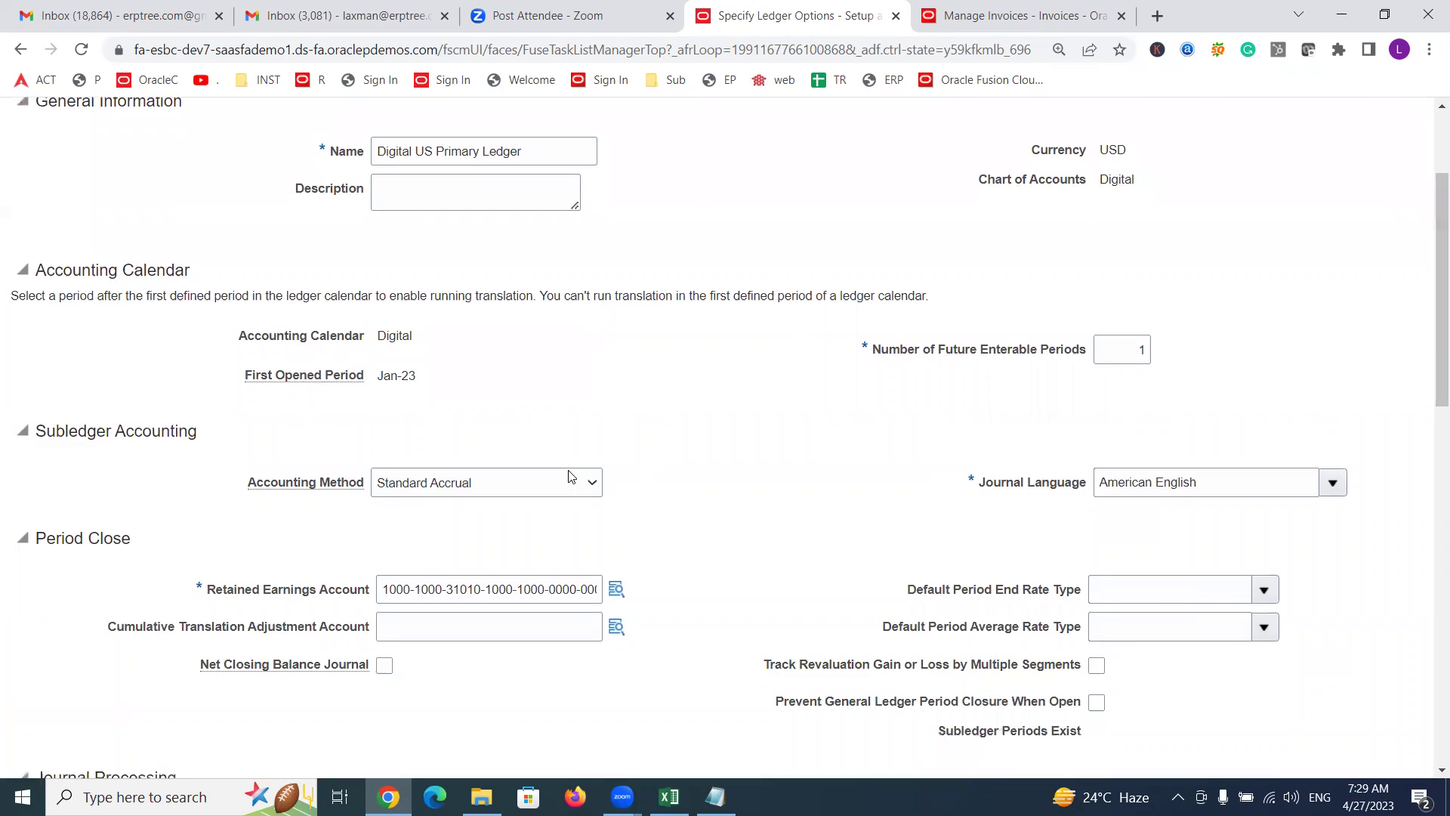
click(499, 482)
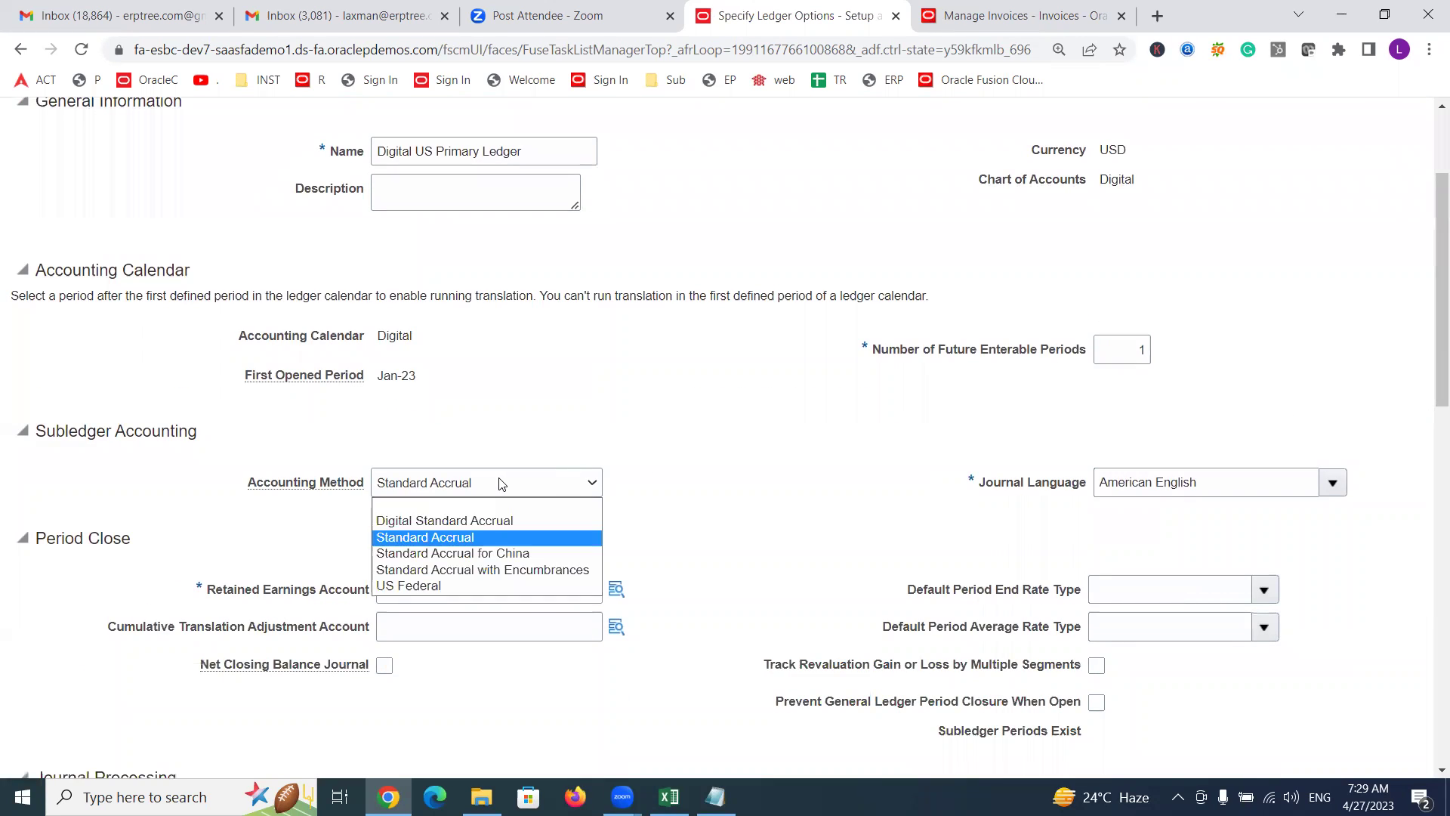
click(471, 521)
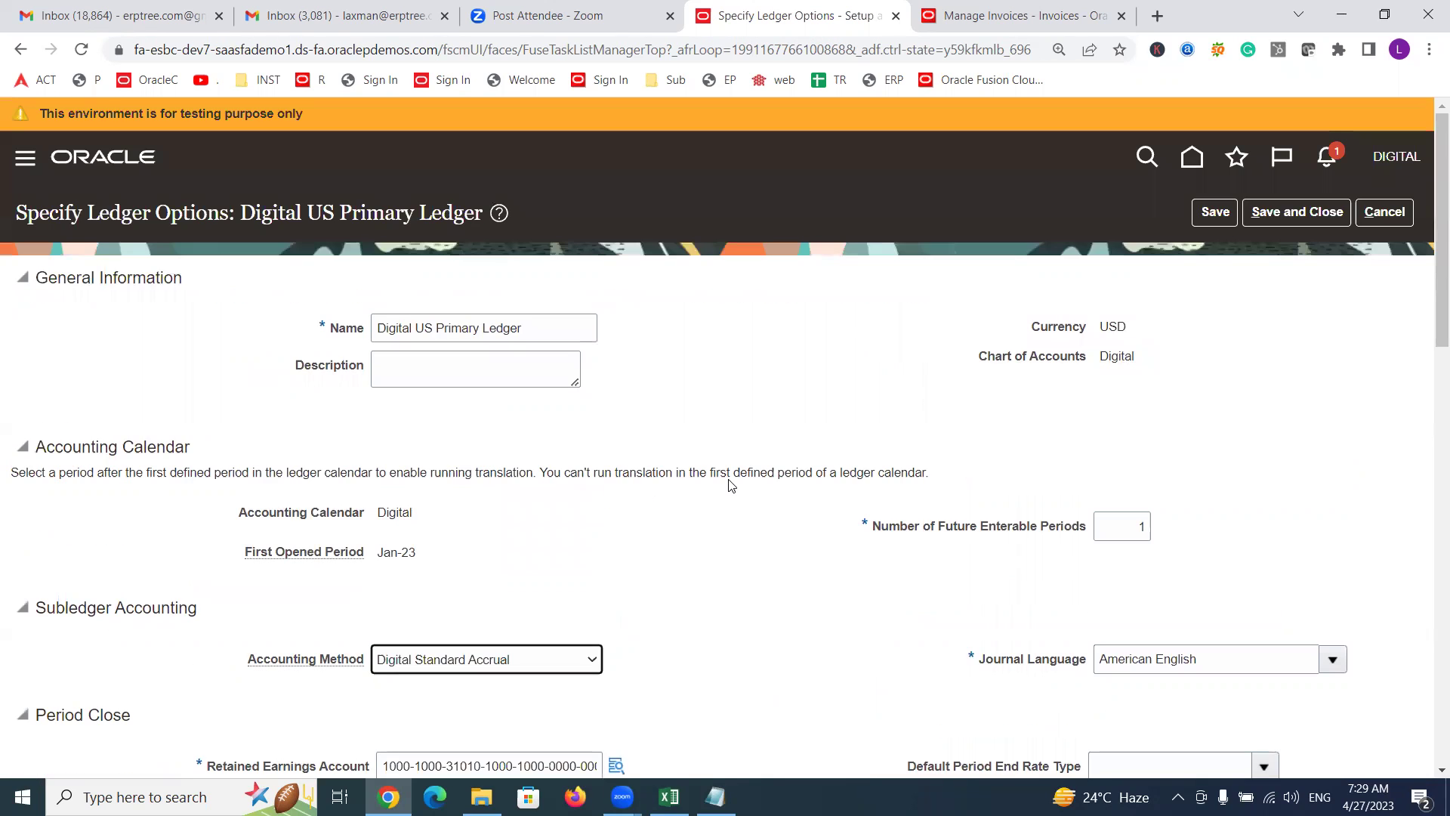
Step: Switch the ledger's accounting method to Standard Accrual and back to Digital Standard Accrual twice to compare the two options
click(548, 651)
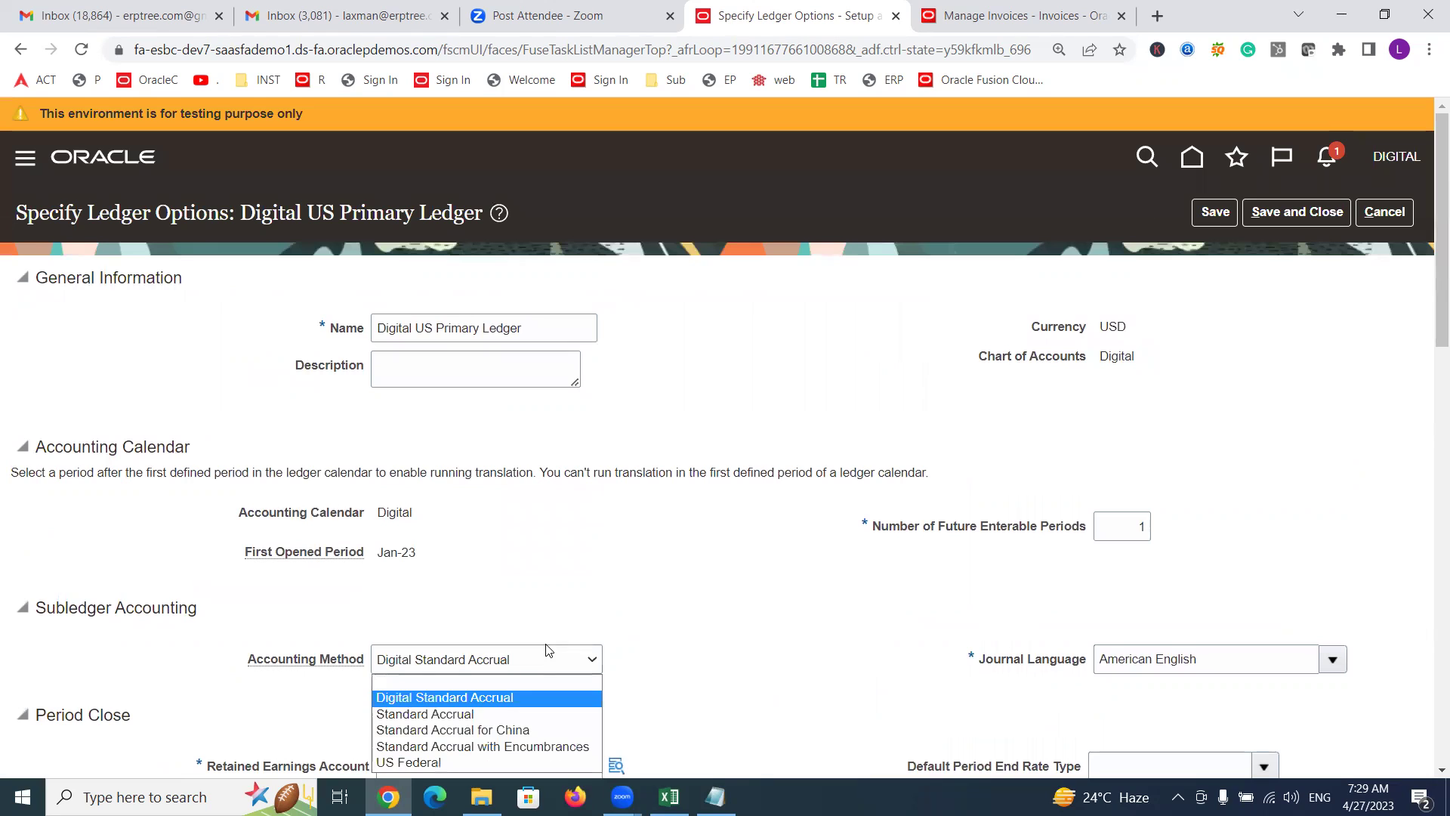
click(485, 715)
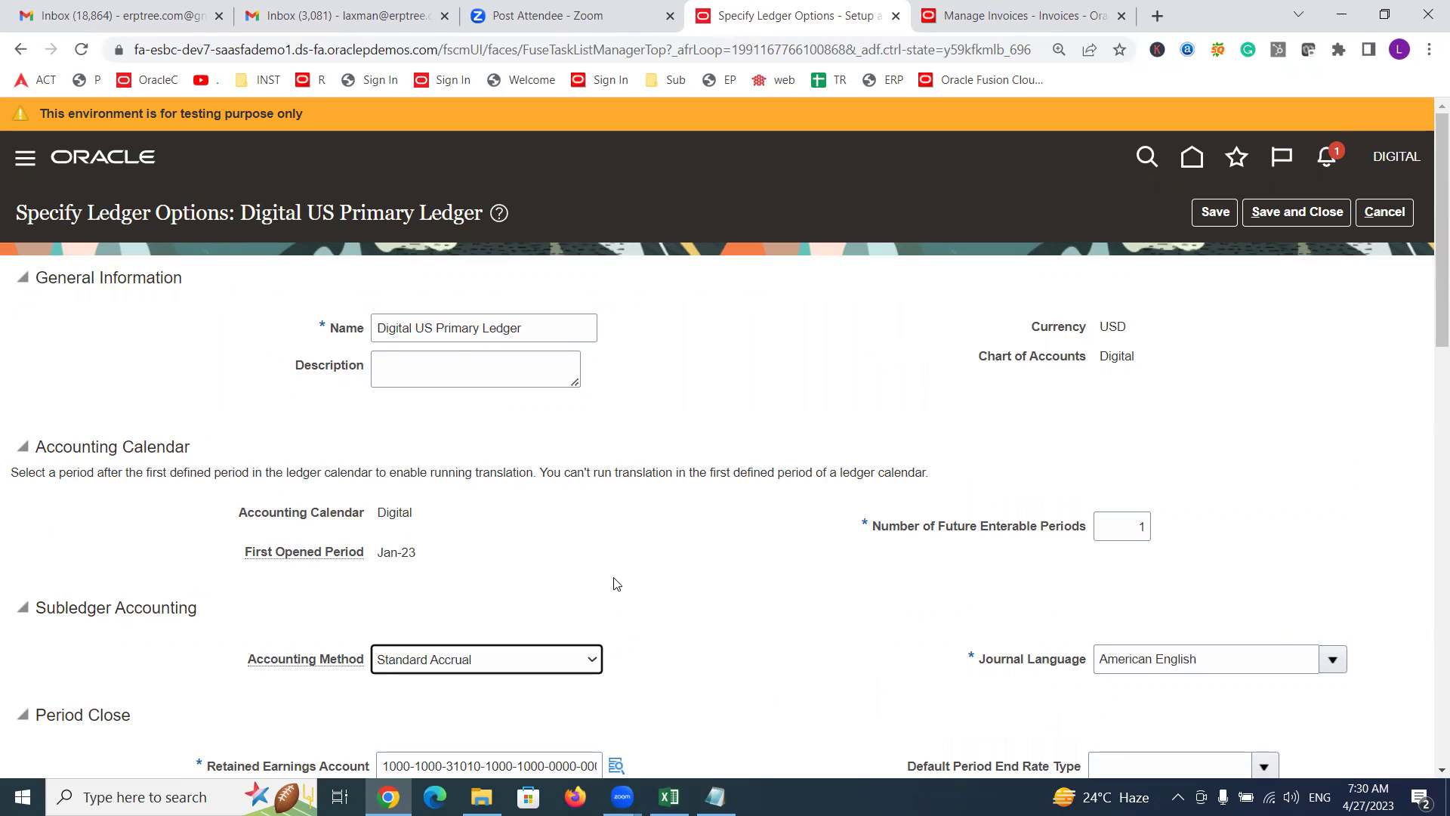
click(536, 659)
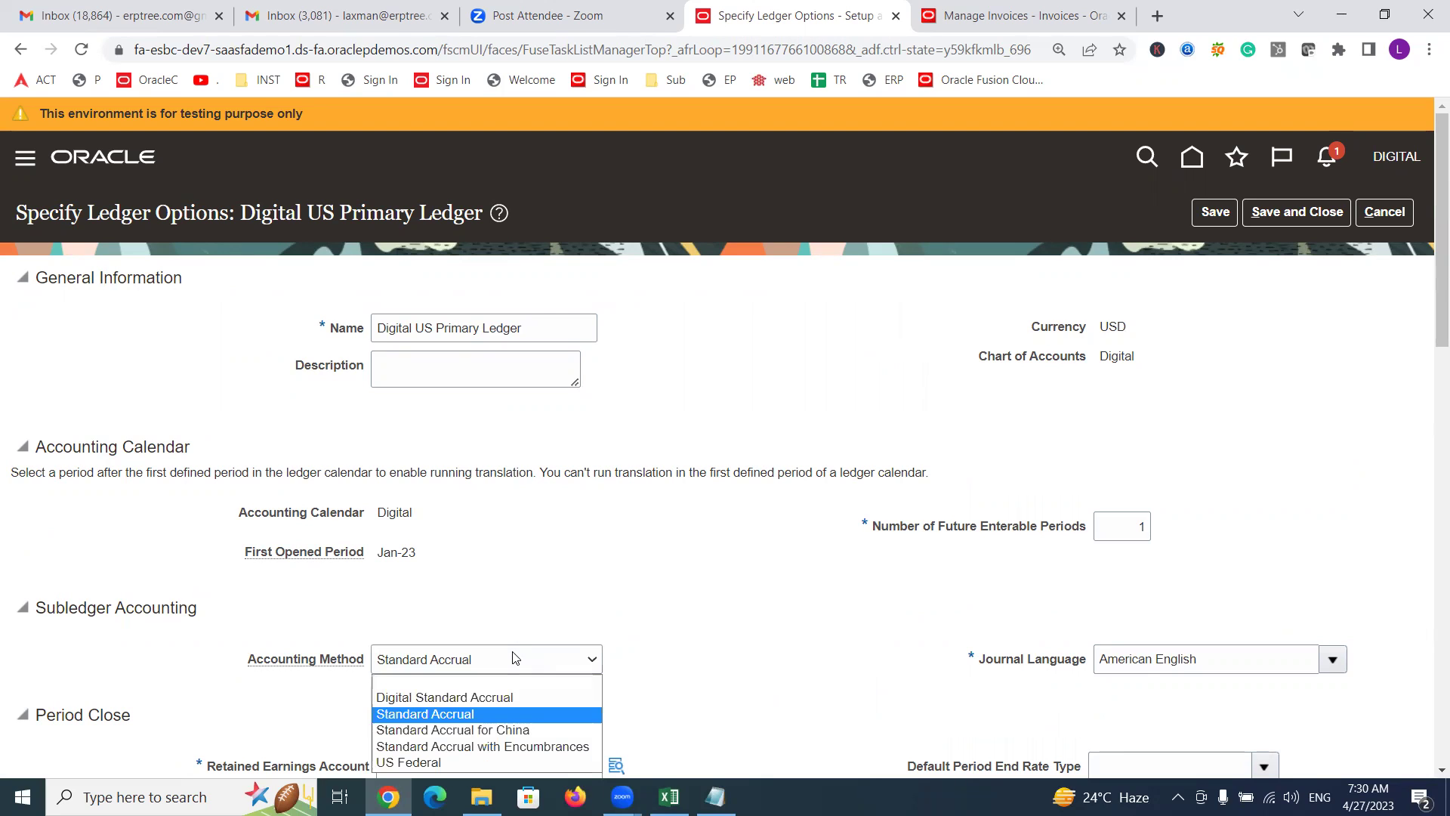
click(457, 697)
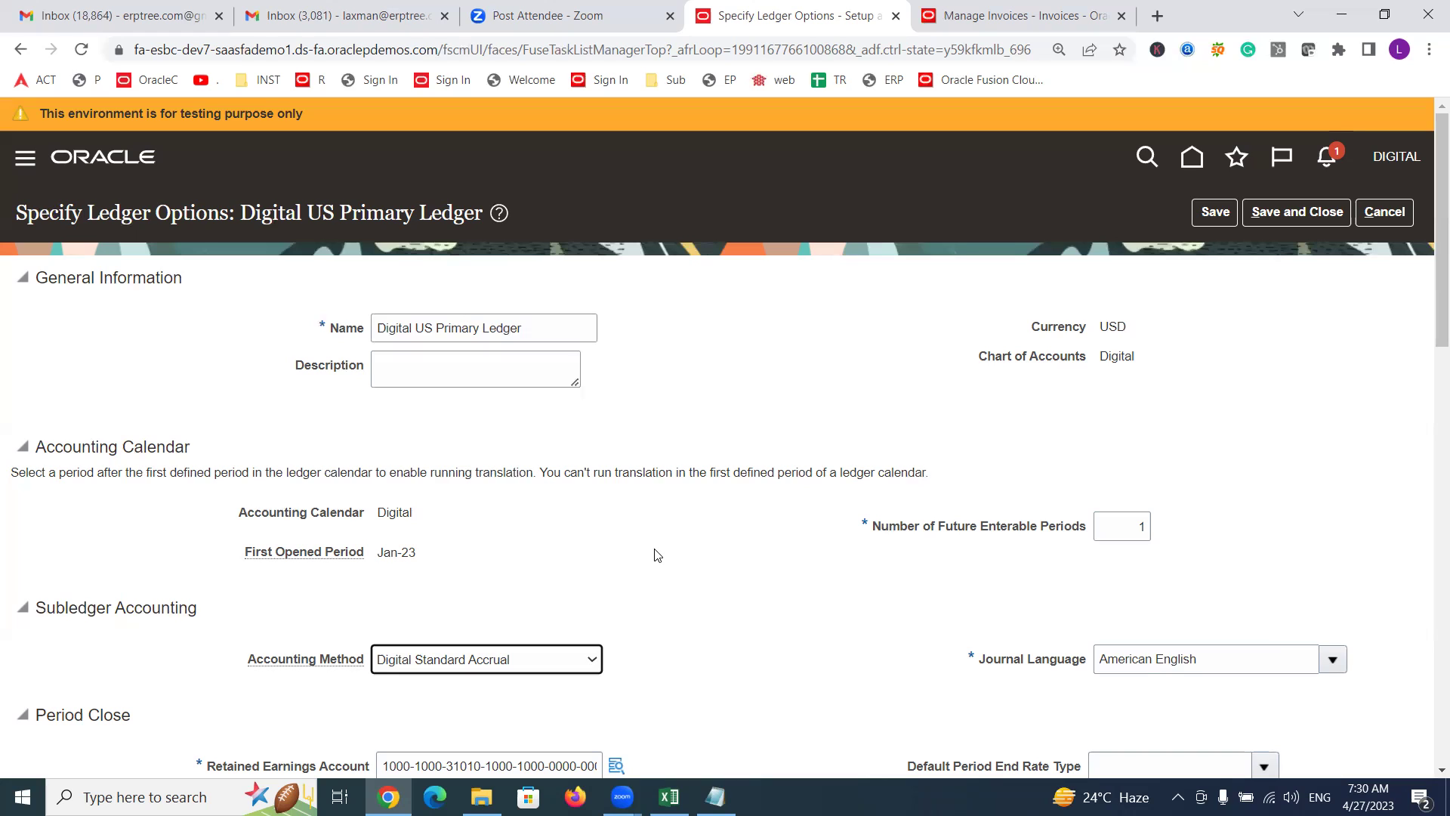
click(452, 669)
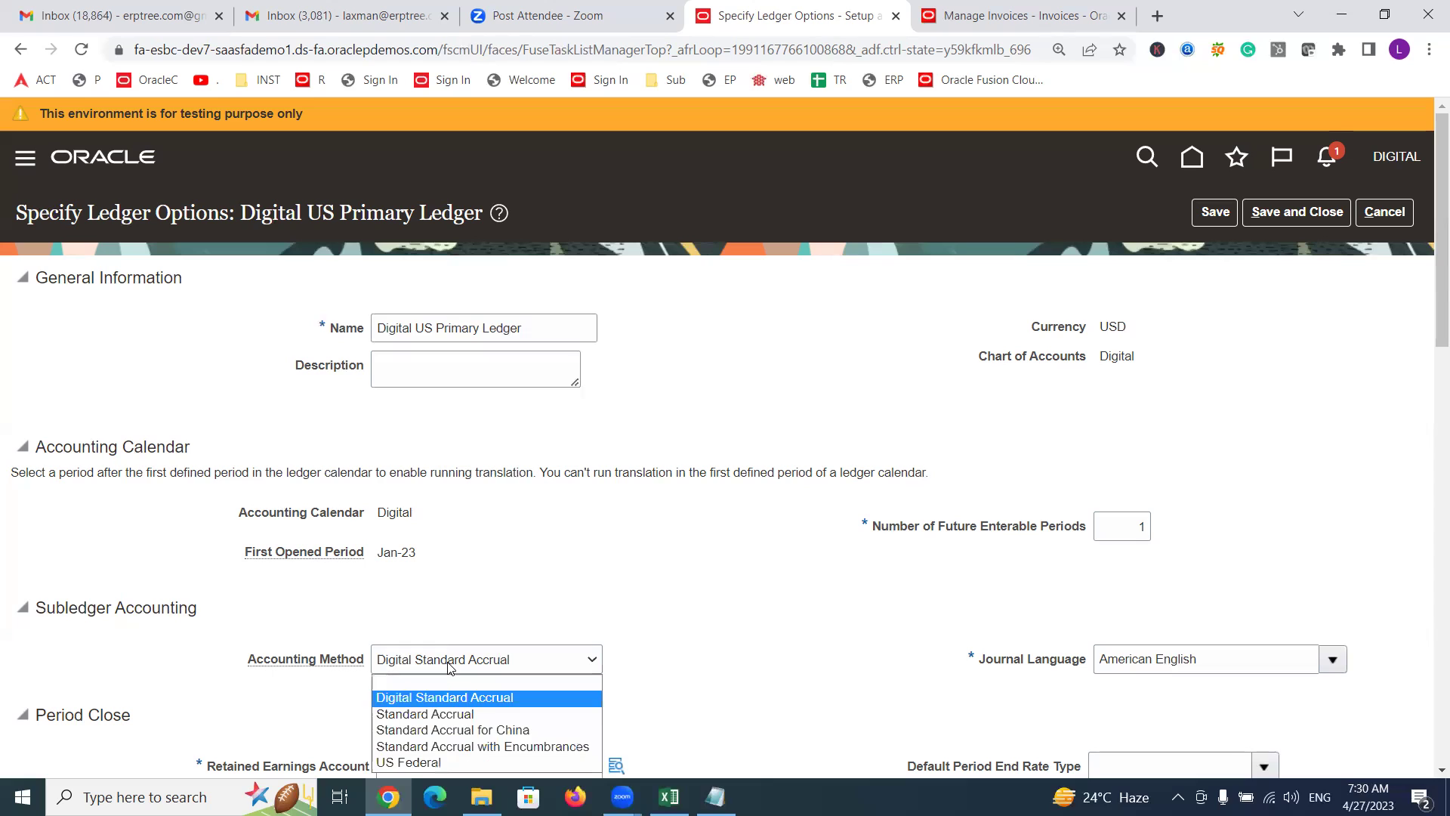
click(435, 715)
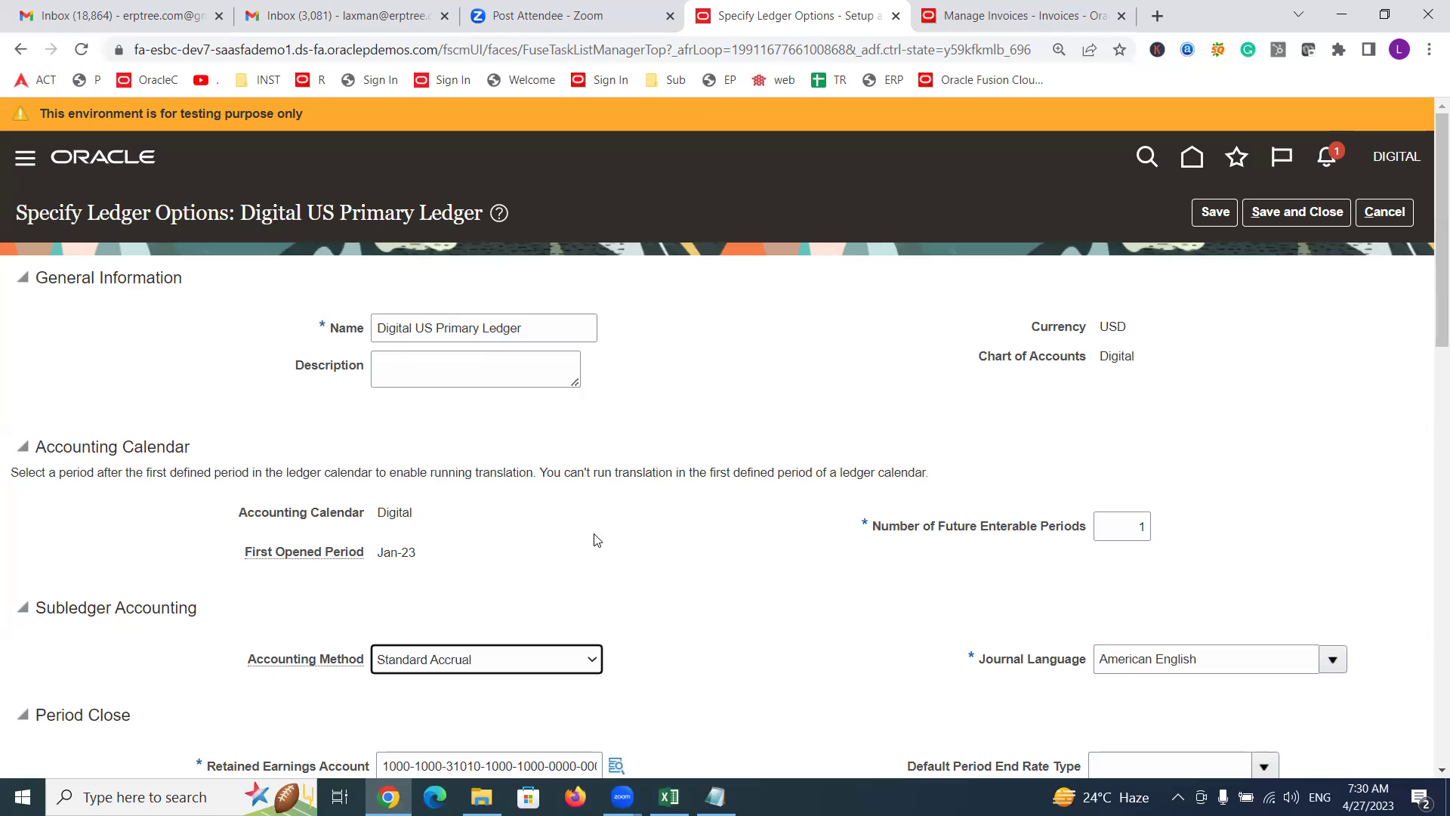
click(544, 655)
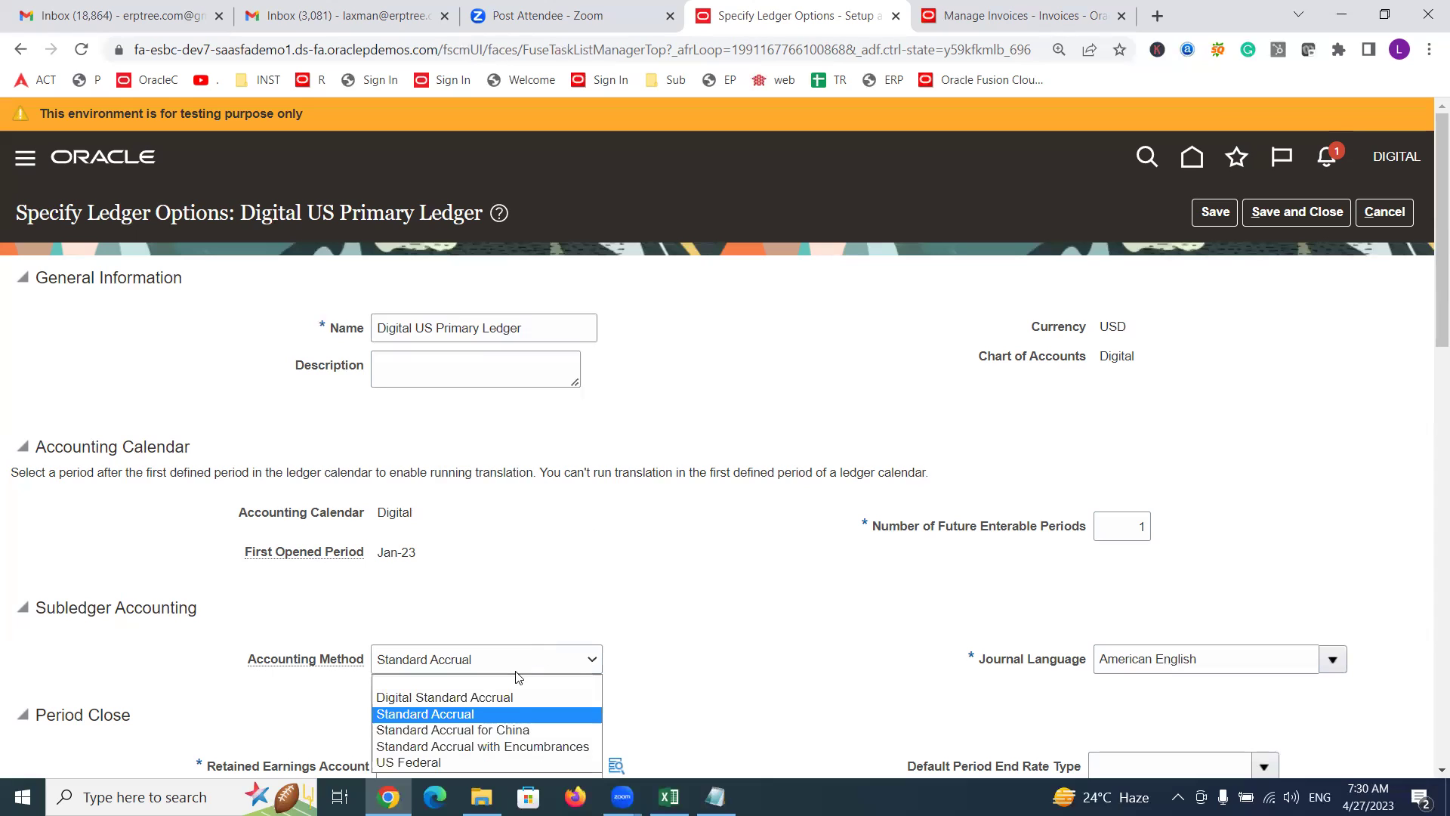
click(498, 704)
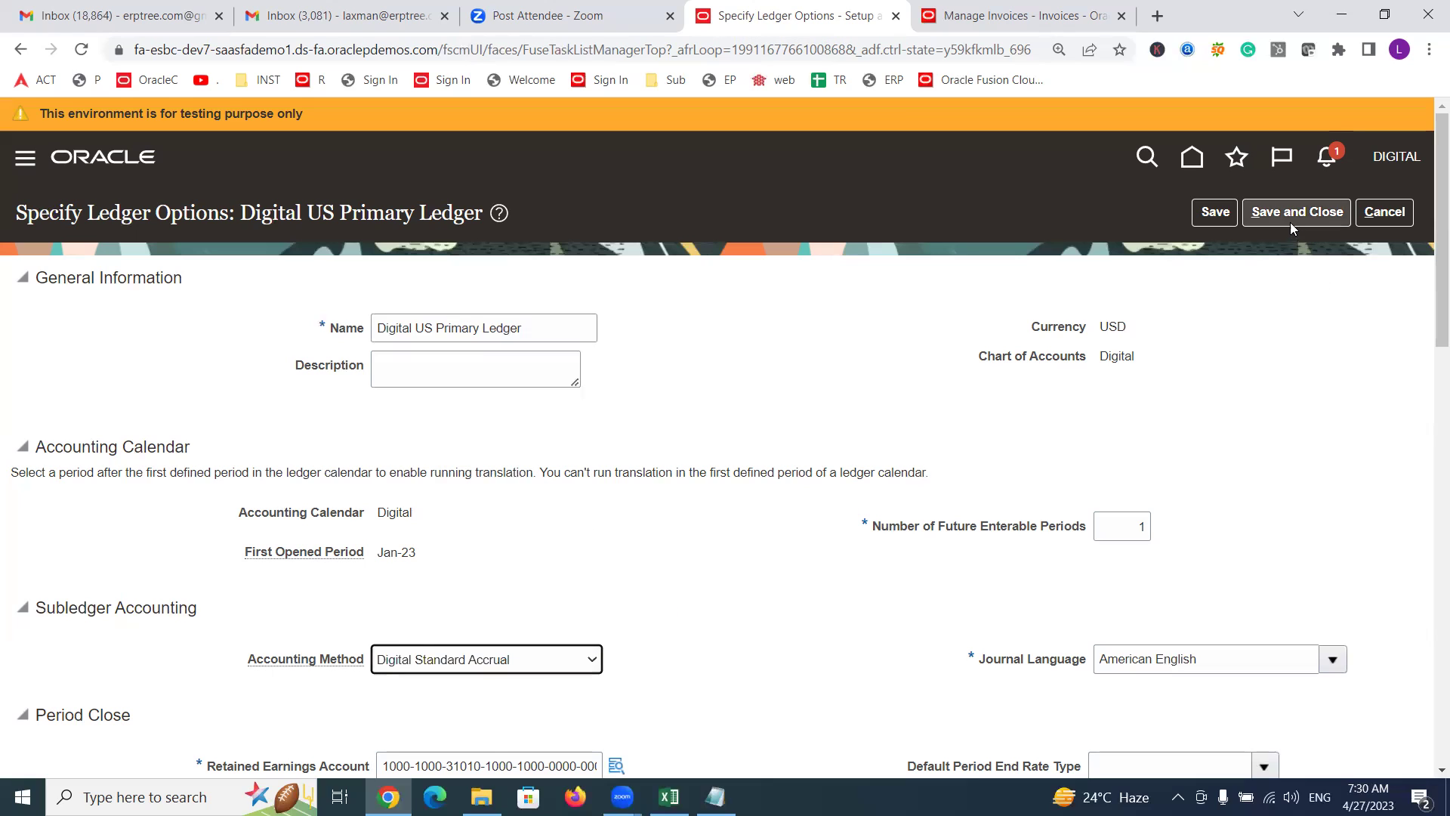
Step: Switch to the Excel training sheet and review the subledger accounting setup steps and the SLA/SLAM component outline
click(669, 796)
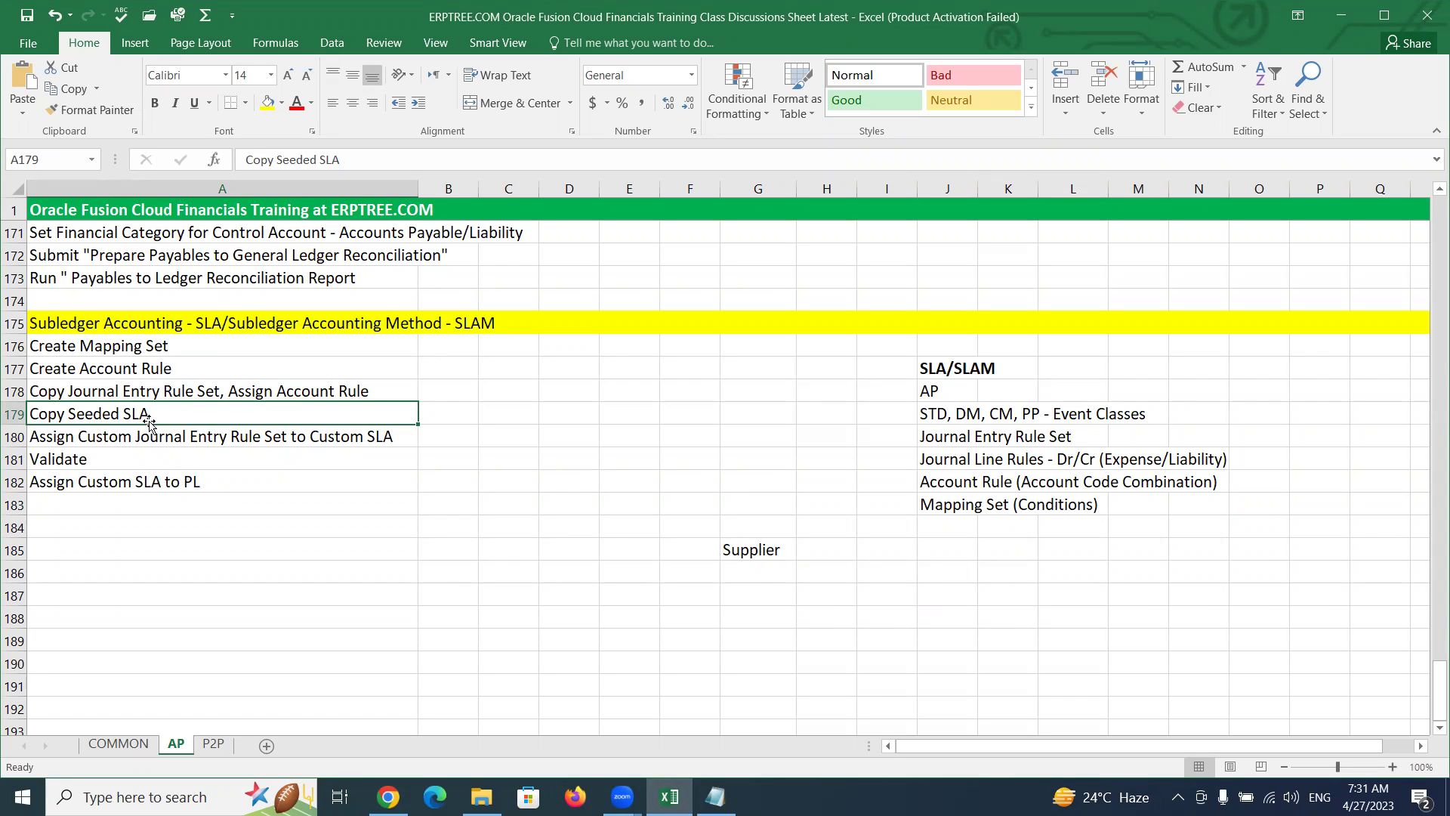
drag(133, 345, 119, 472)
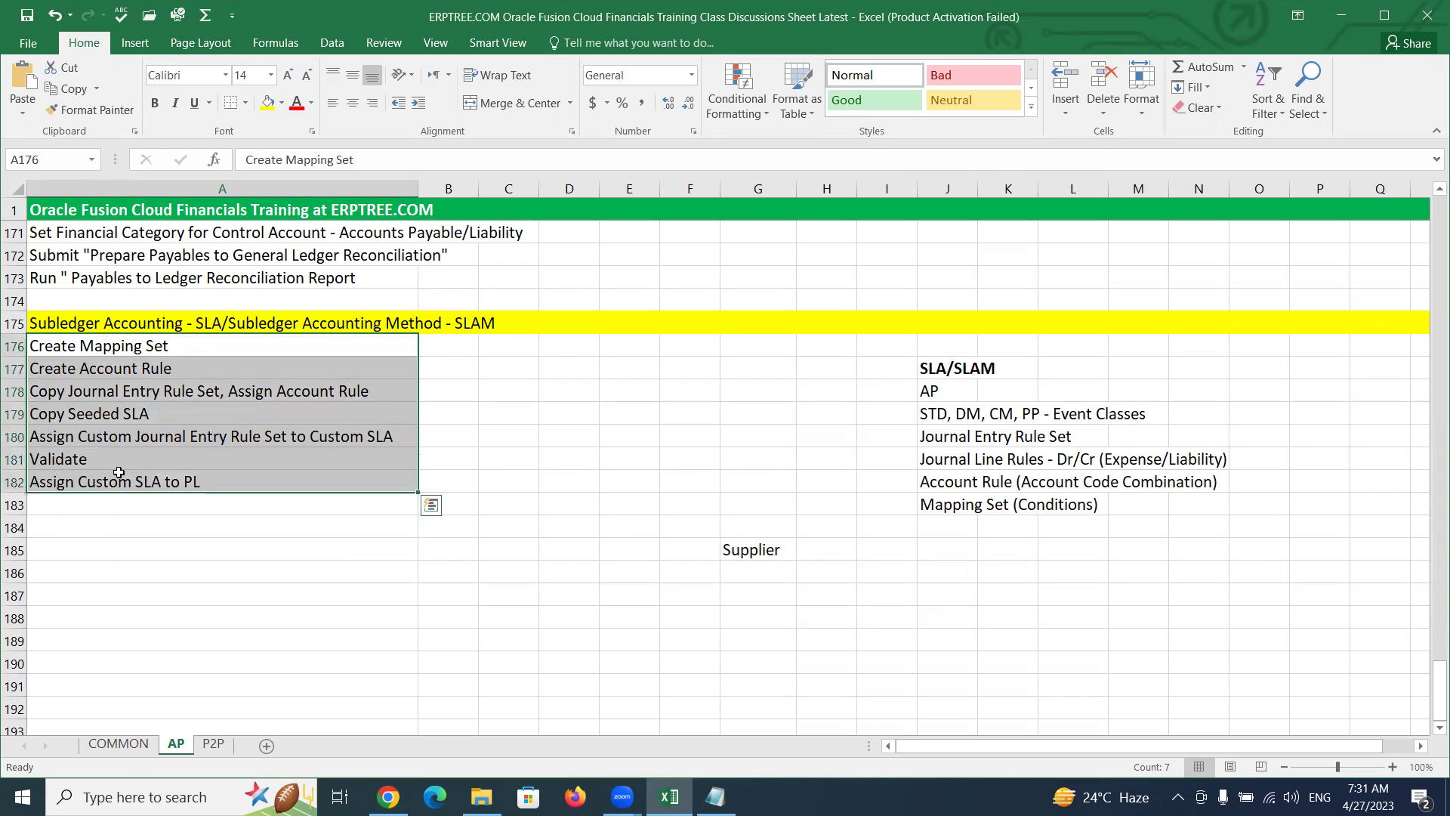
click(928, 390)
drag(927, 390, 1230, 512)
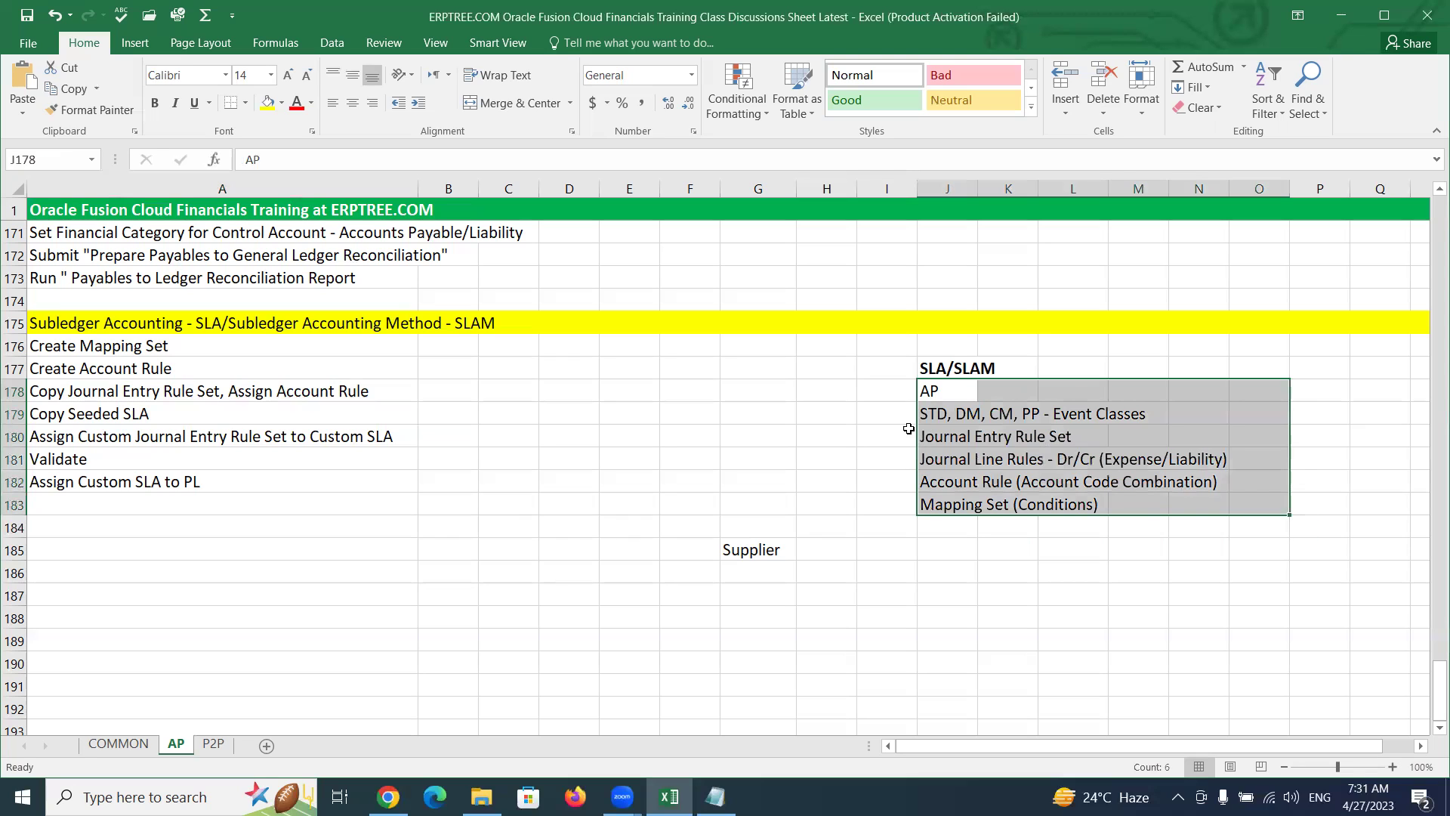
click(902, 592)
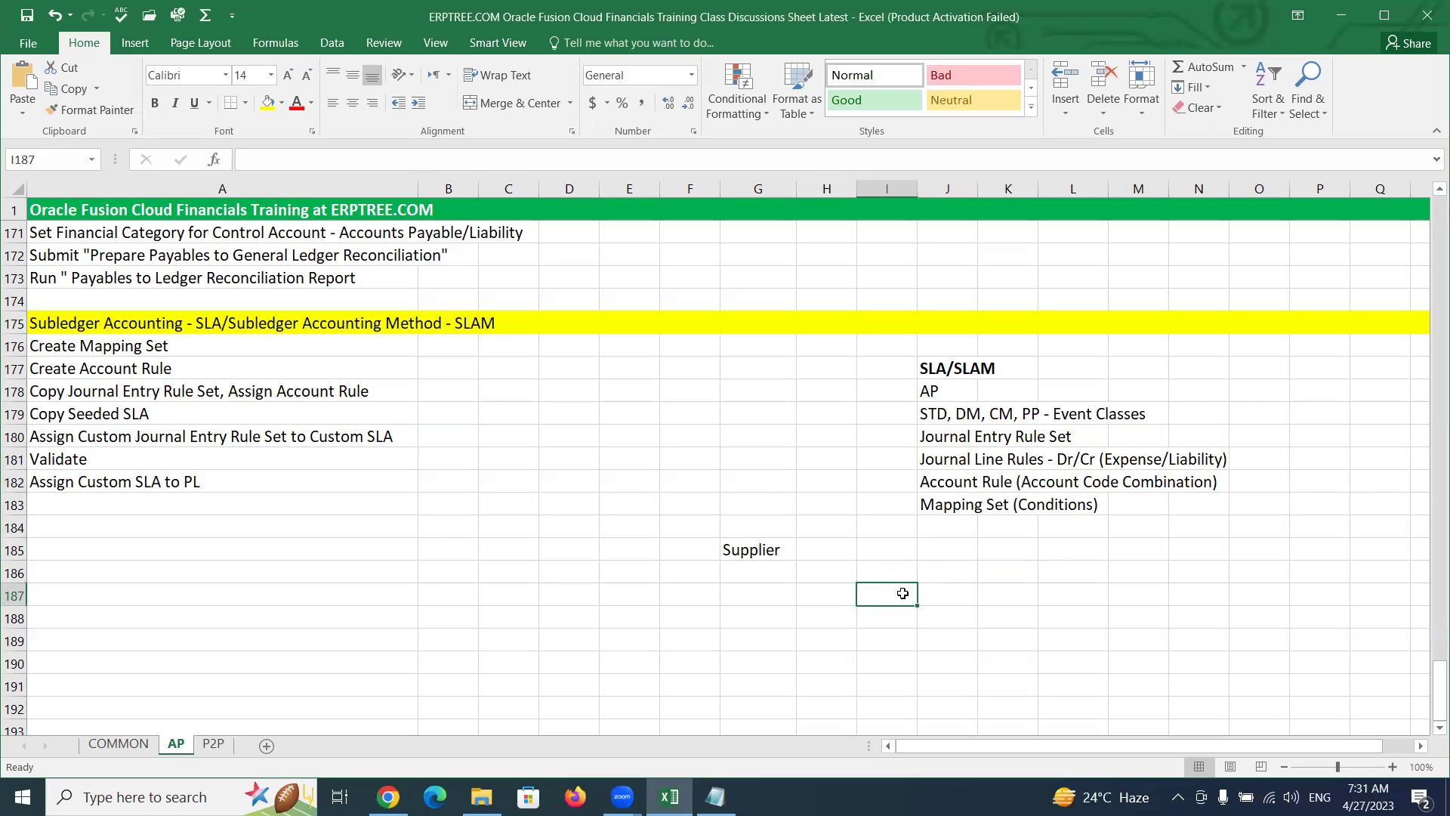
click(933, 391)
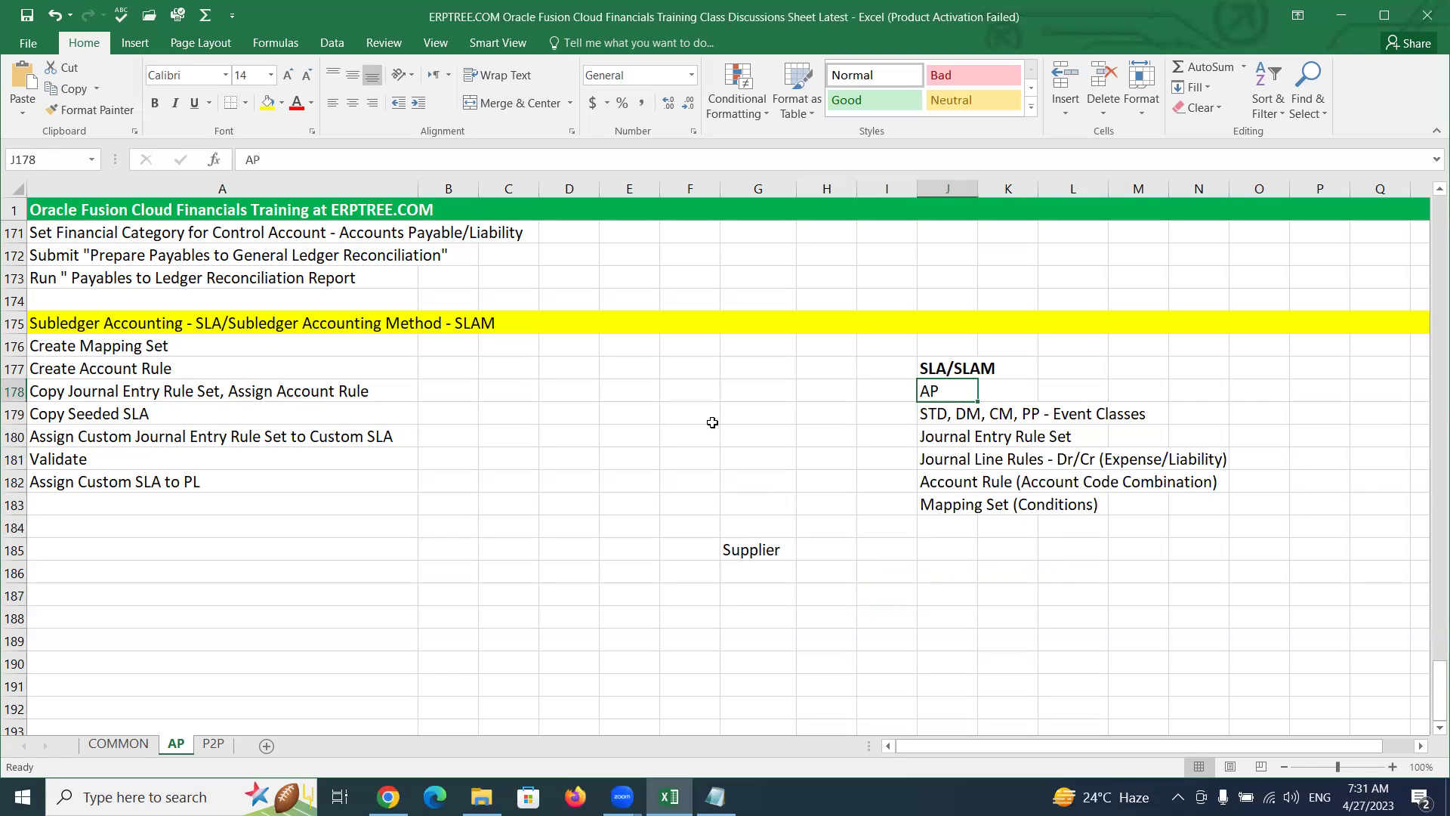
click(953, 484)
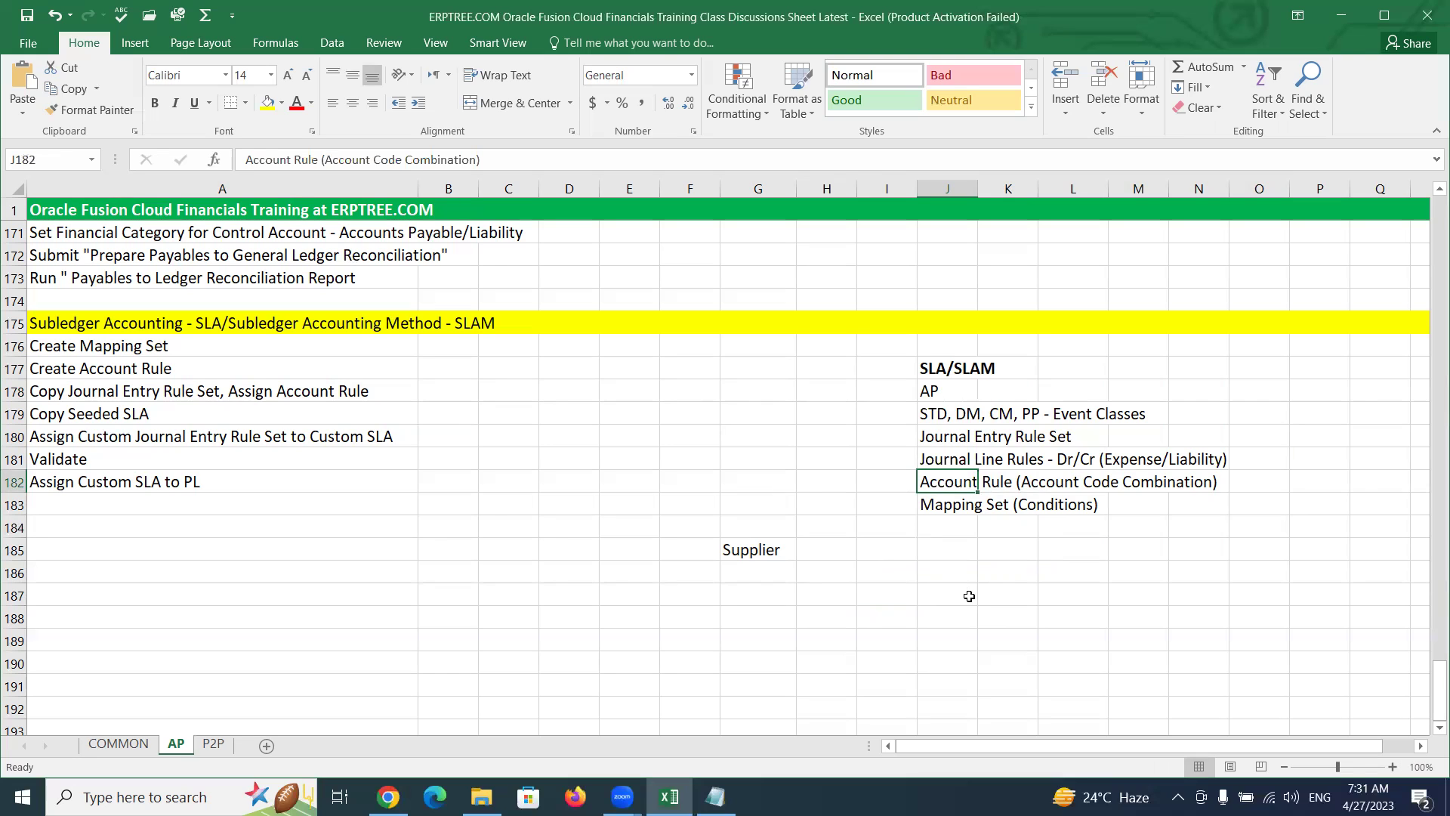
click(678, 119)
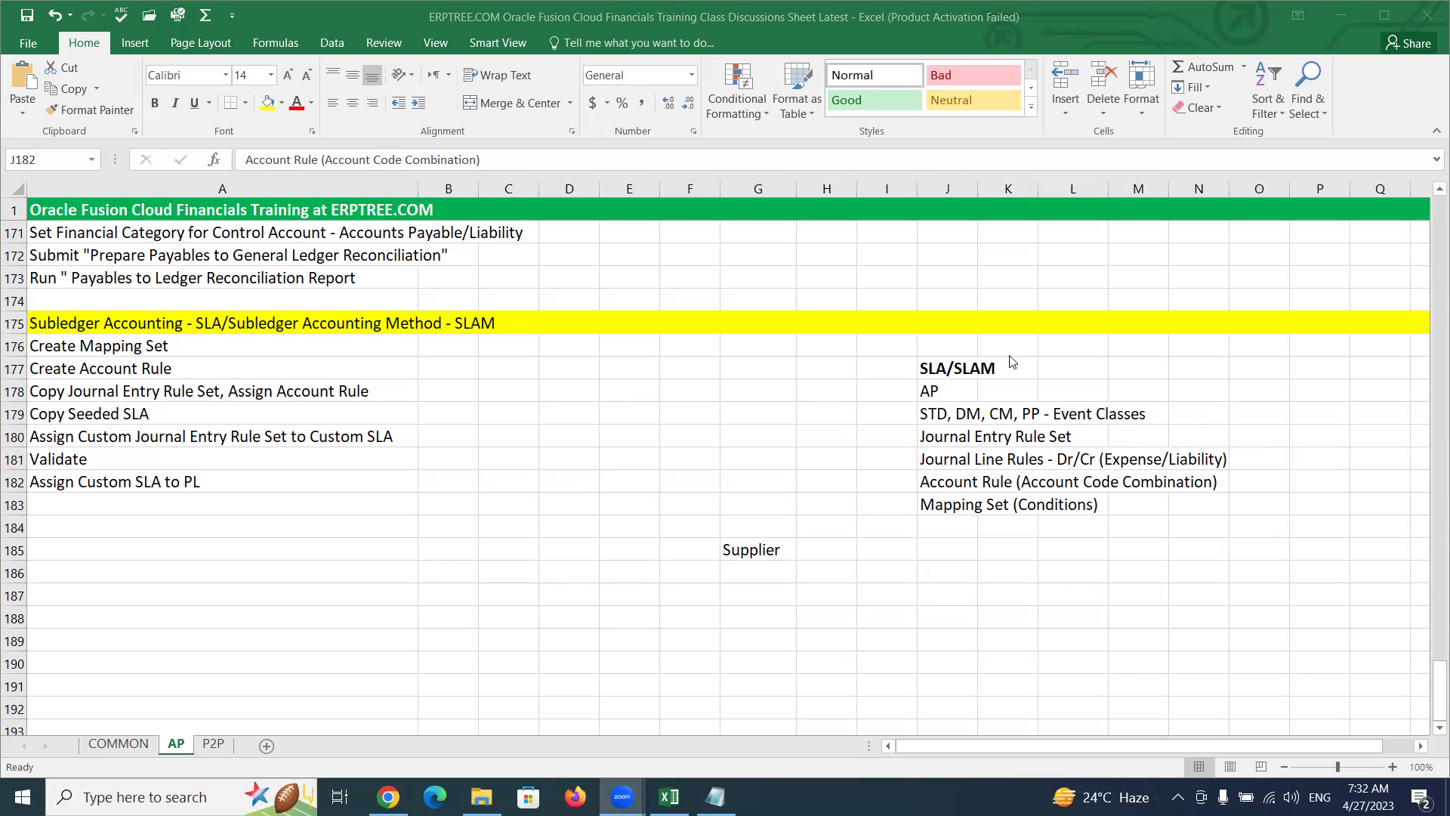
click(939, 371)
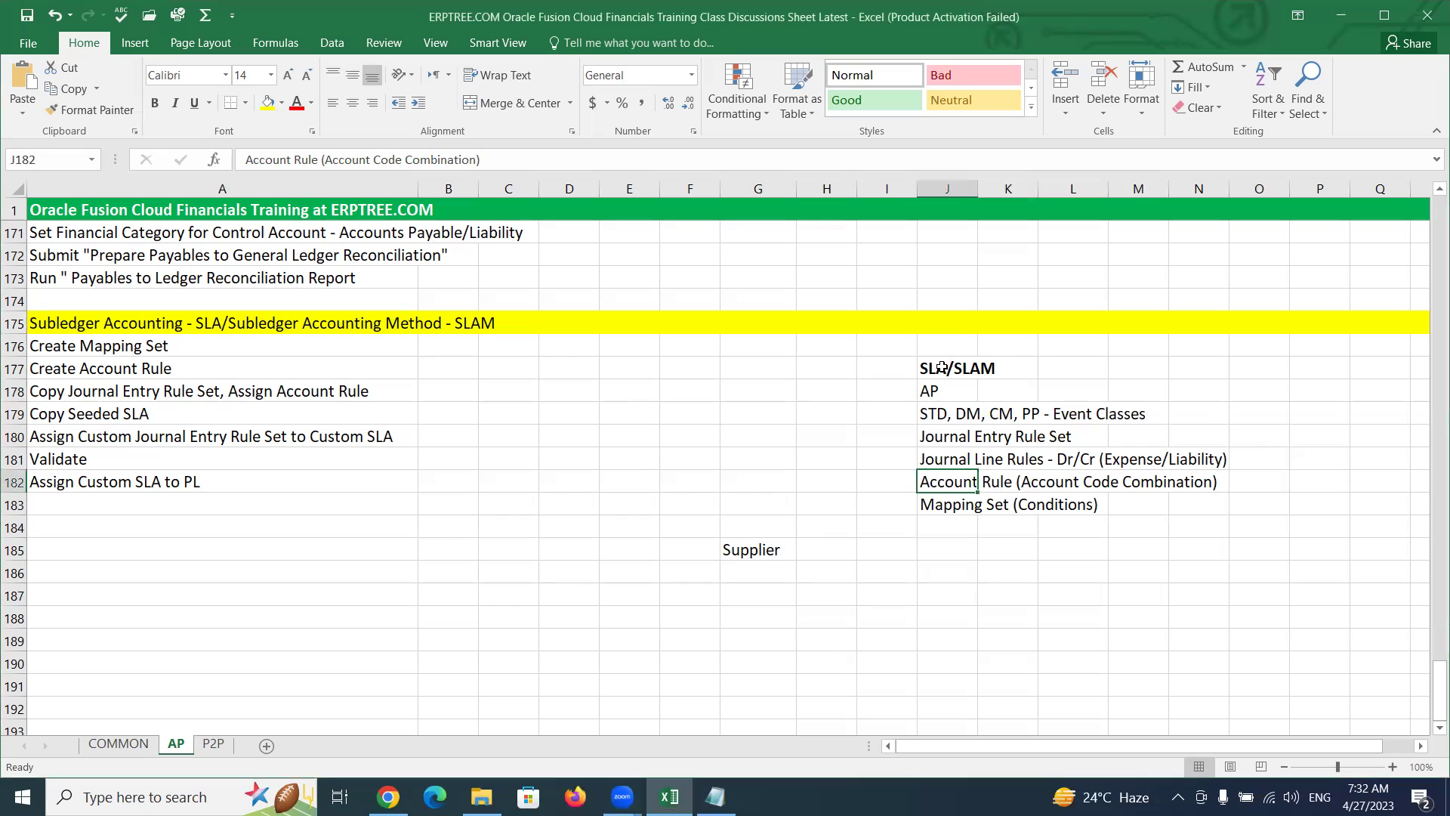
drag(935, 368, 1220, 506)
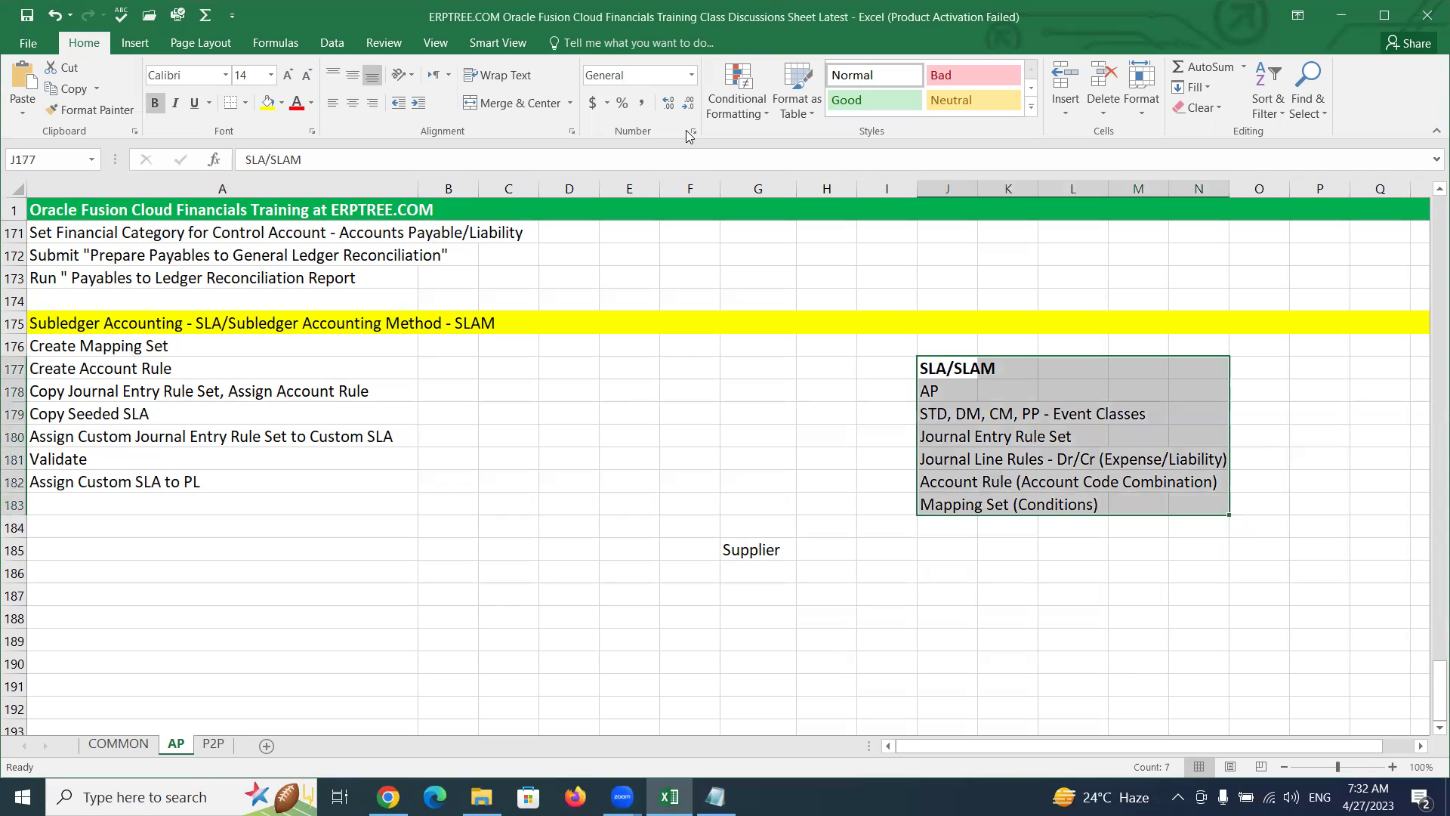
Step: Go through the subledger accounting setup list in column A item by item, from Create Mapping Set to Validate
drag(163, 350, 161, 485)
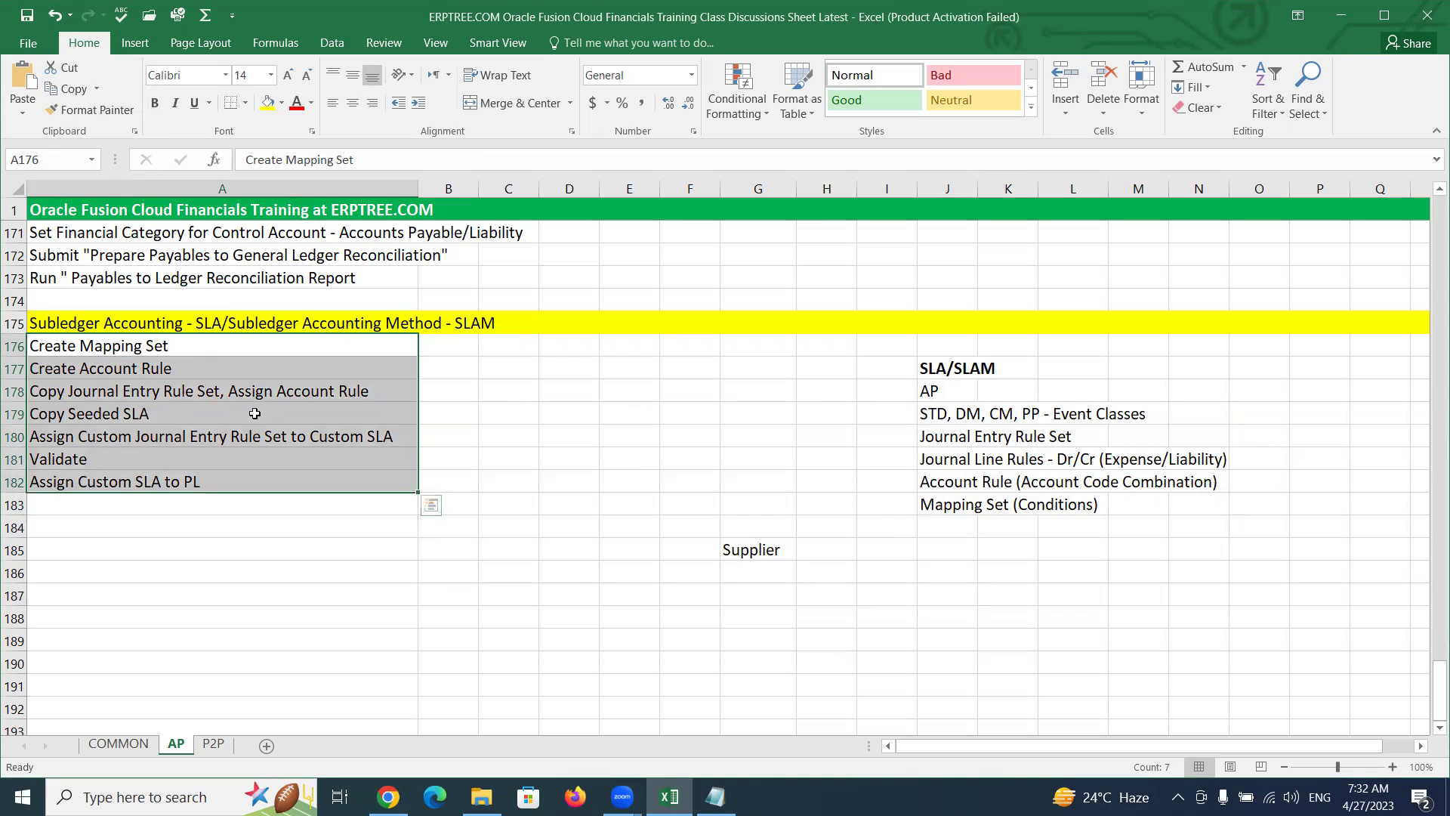
click(167, 347)
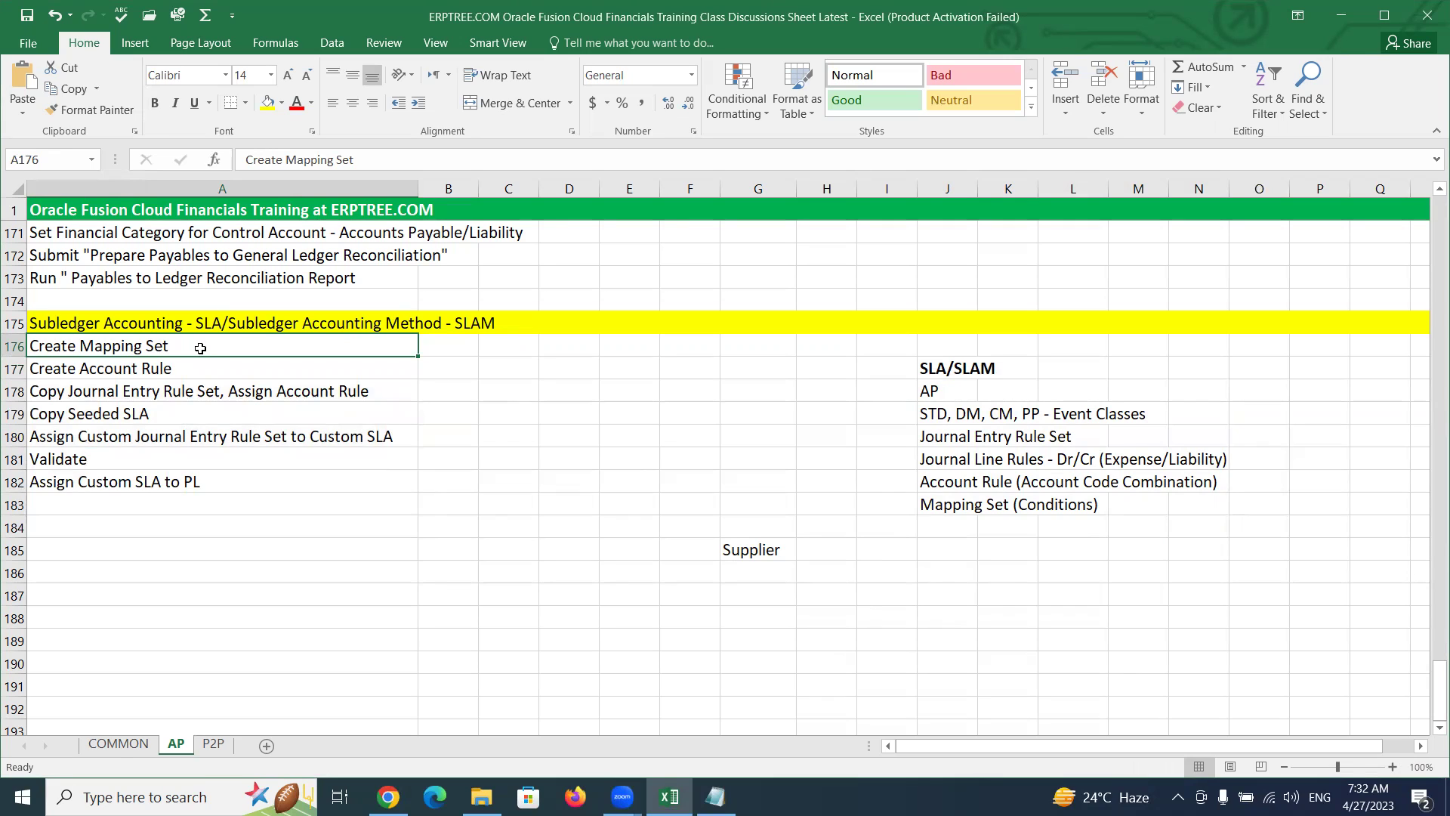
click(188, 369)
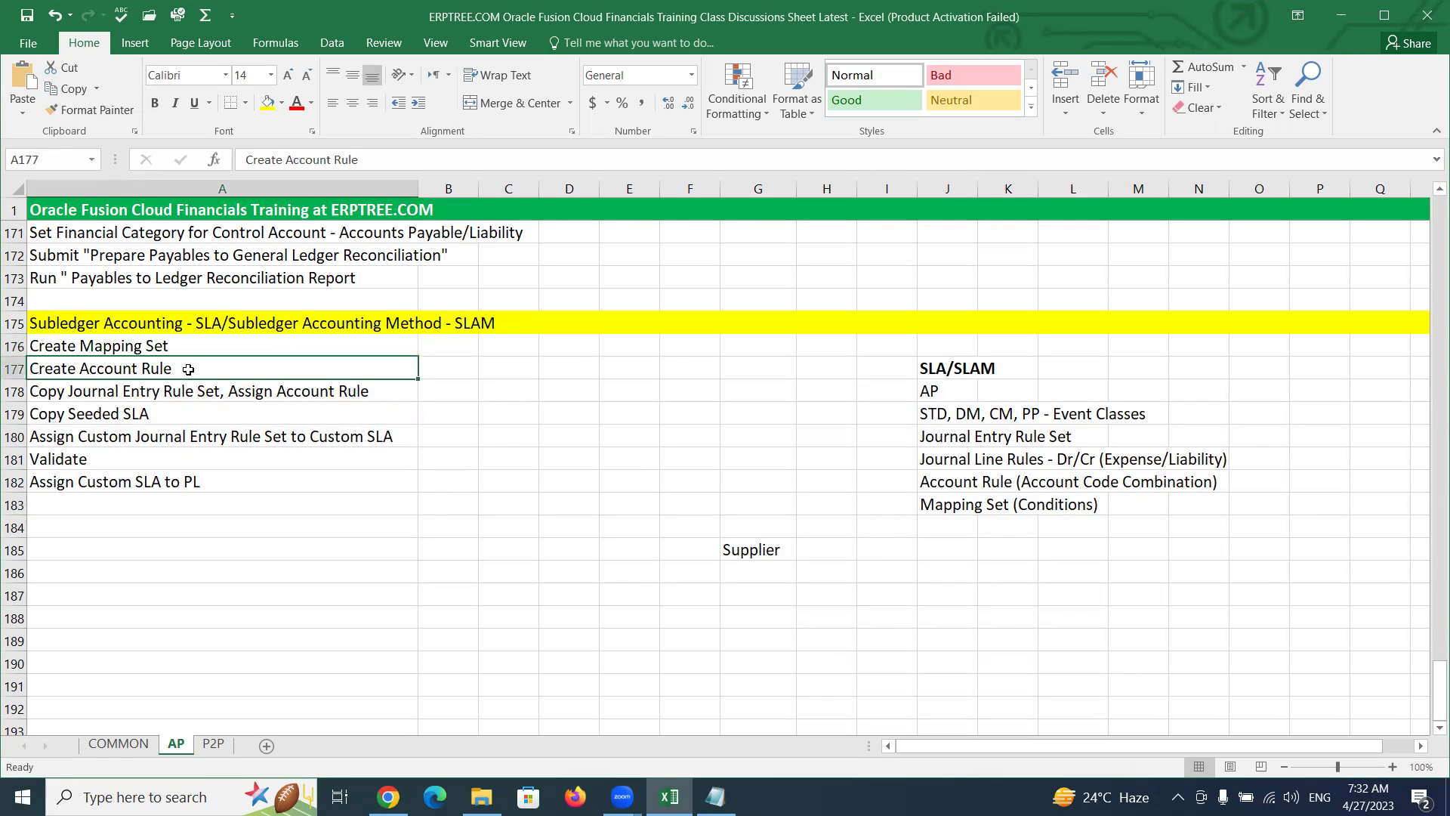
click(166, 391)
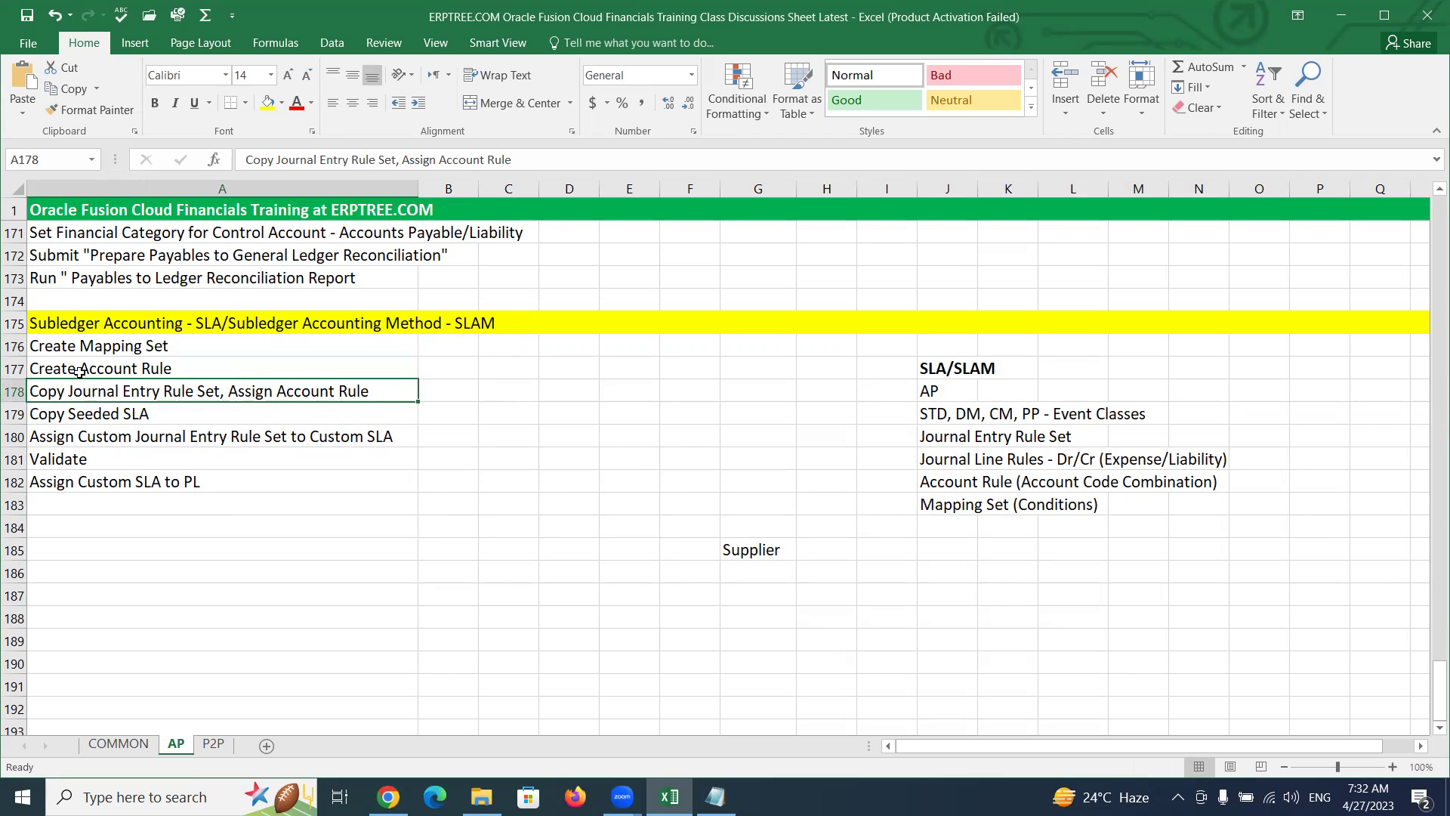
click(196, 410)
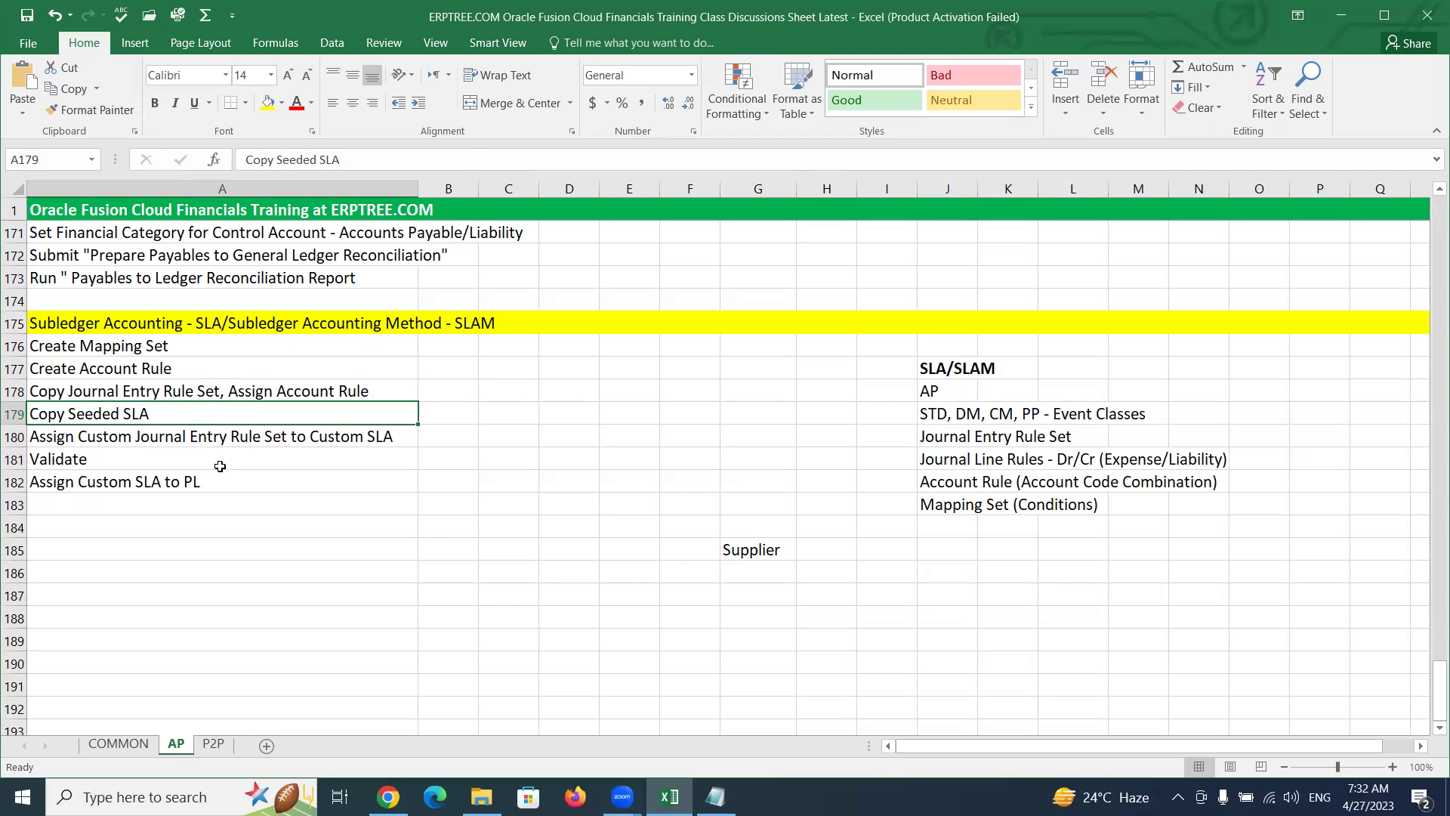
click(82, 458)
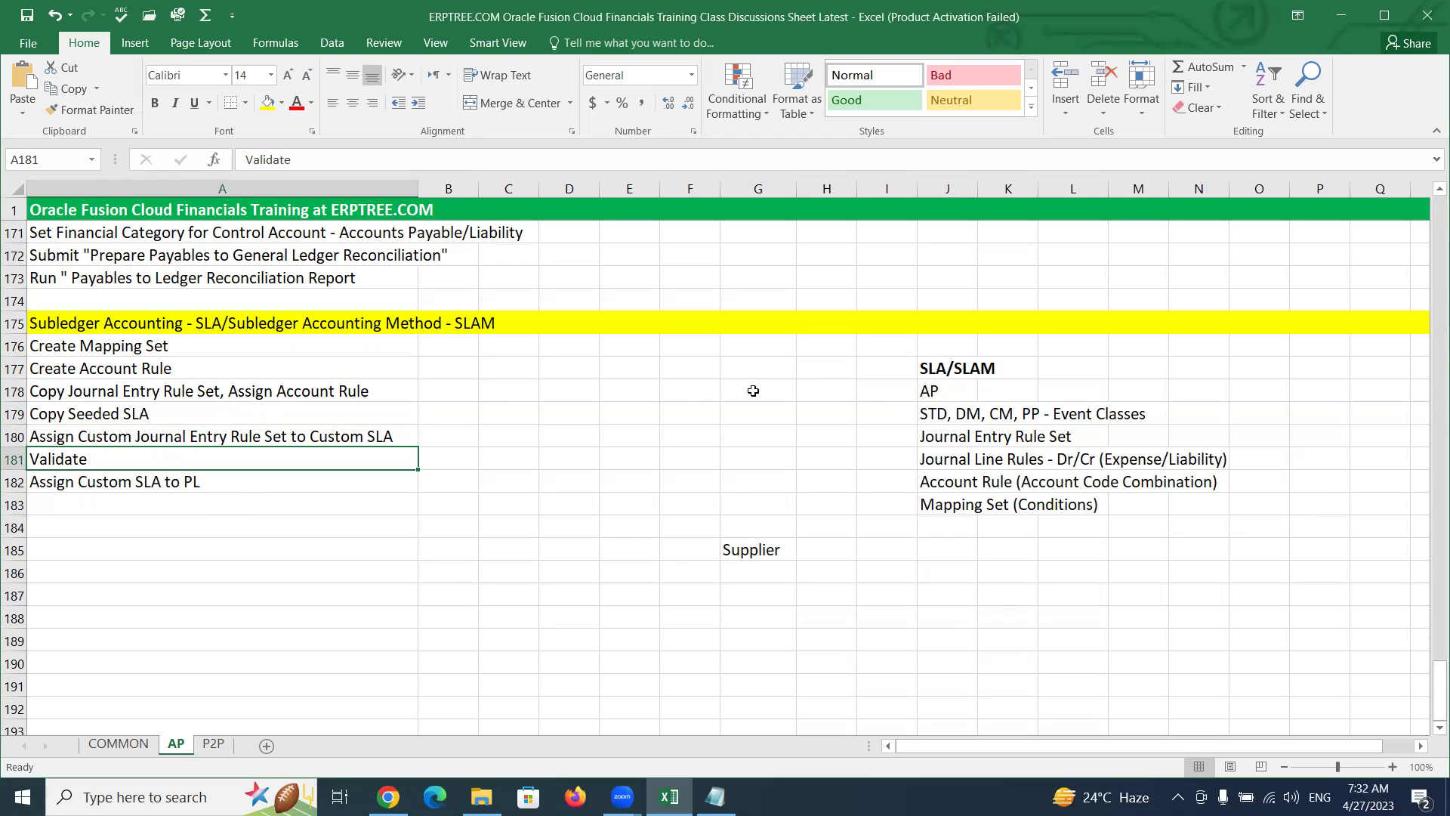
click(752, 390)
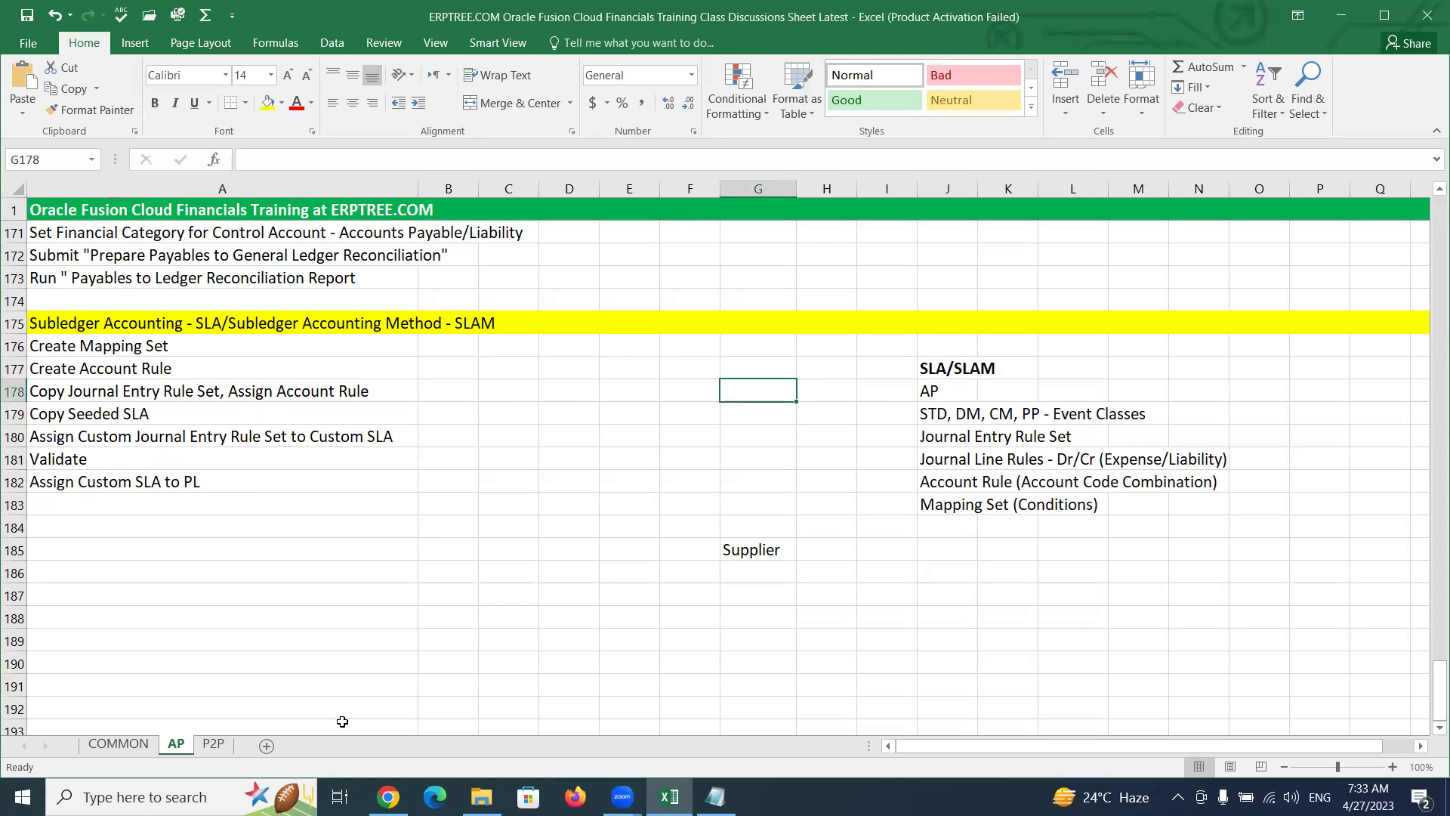
Step: Examine item 2, PO/Receipt Based Invoice Creation (P2P), in the AP sheet's Transaction Process/Features/Concepts list
click(669, 796)
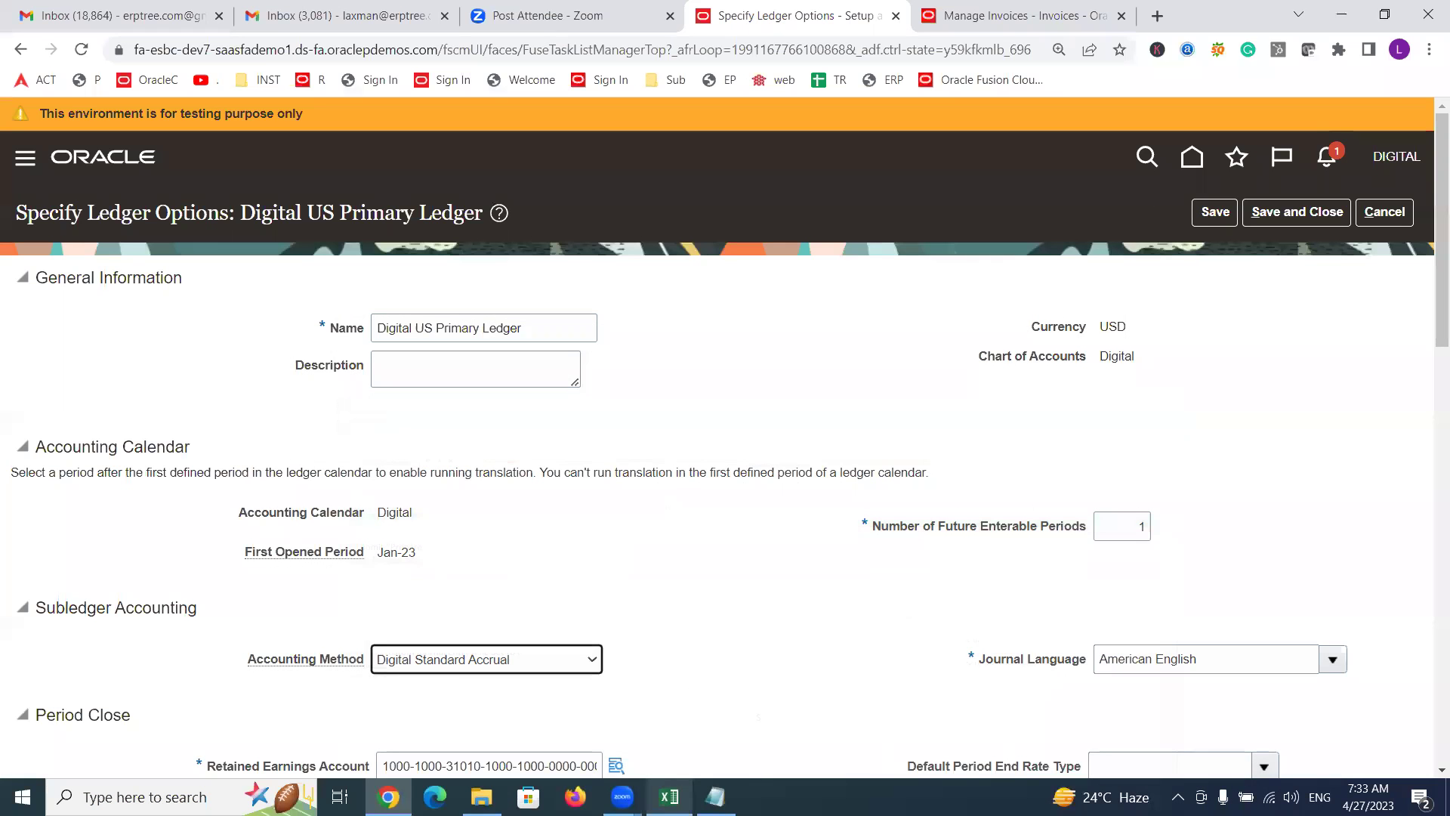
click(669, 797)
drag(1430, 679, 1427, 291)
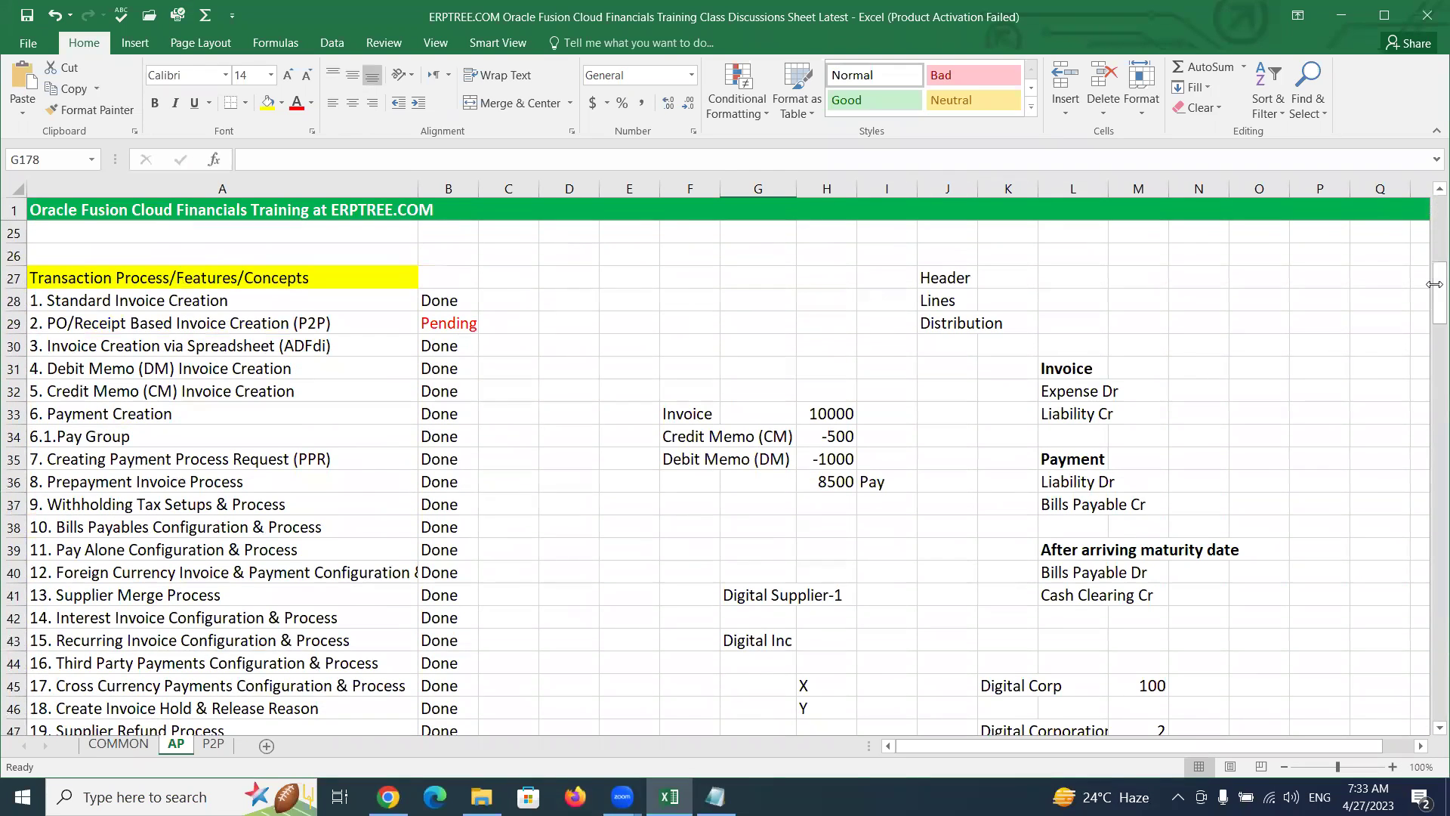
click(286, 323)
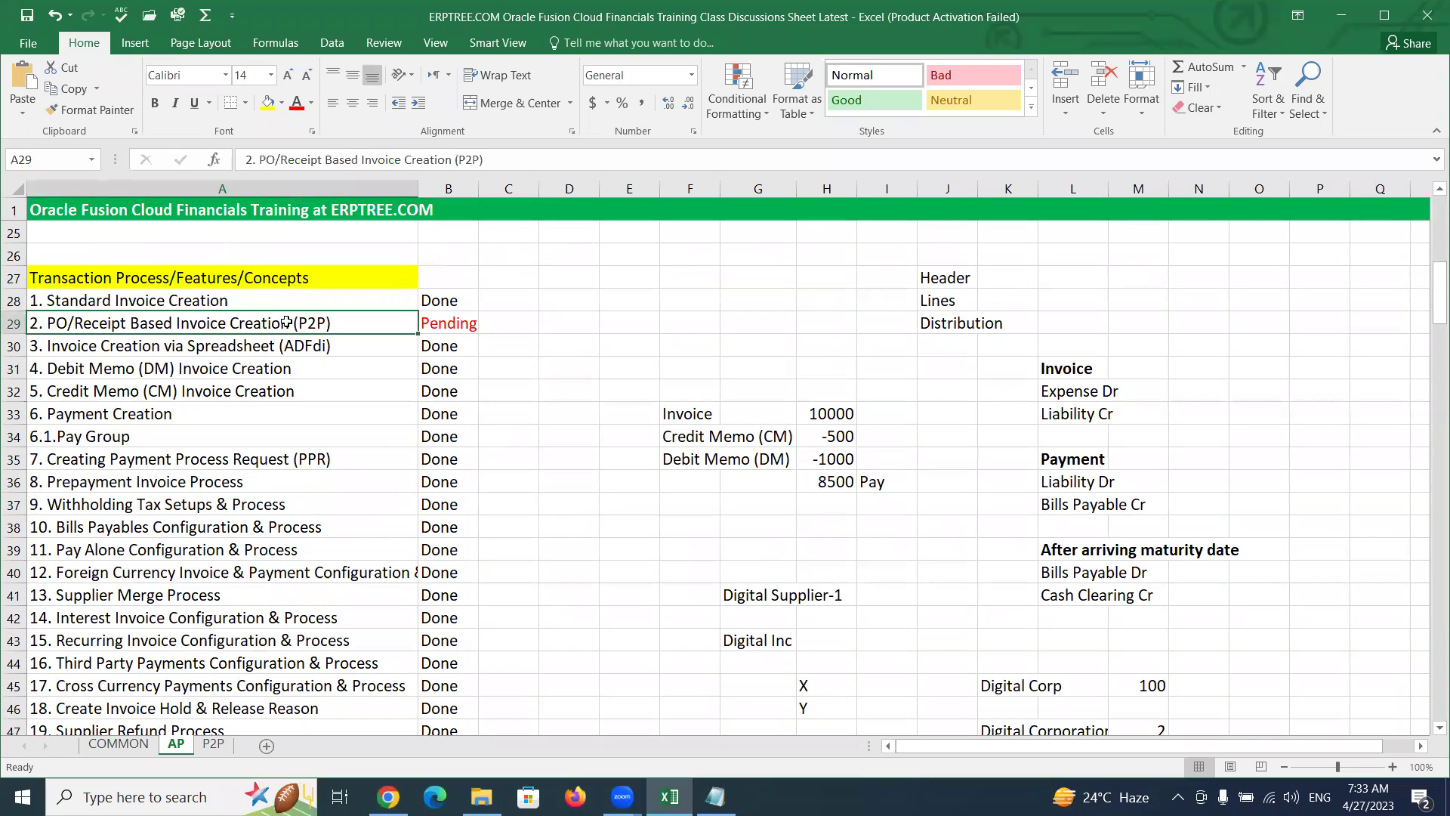